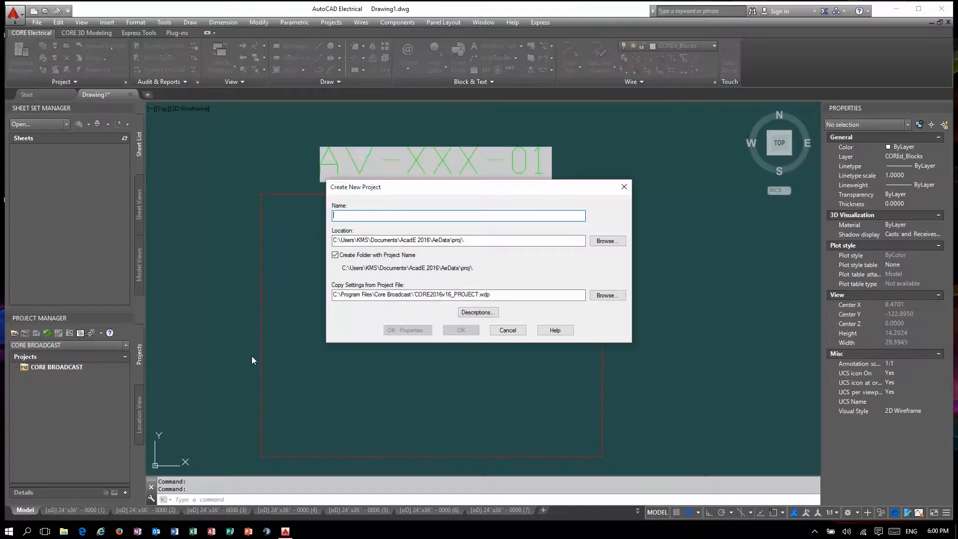
Name the new project CLIENT_PROJECT and create it with its own project folder
{"action": "type", "text": "cli"}
{"action": "key", "text": "BackSpace"}
{"action": "type", "text": "CLIENT_"}
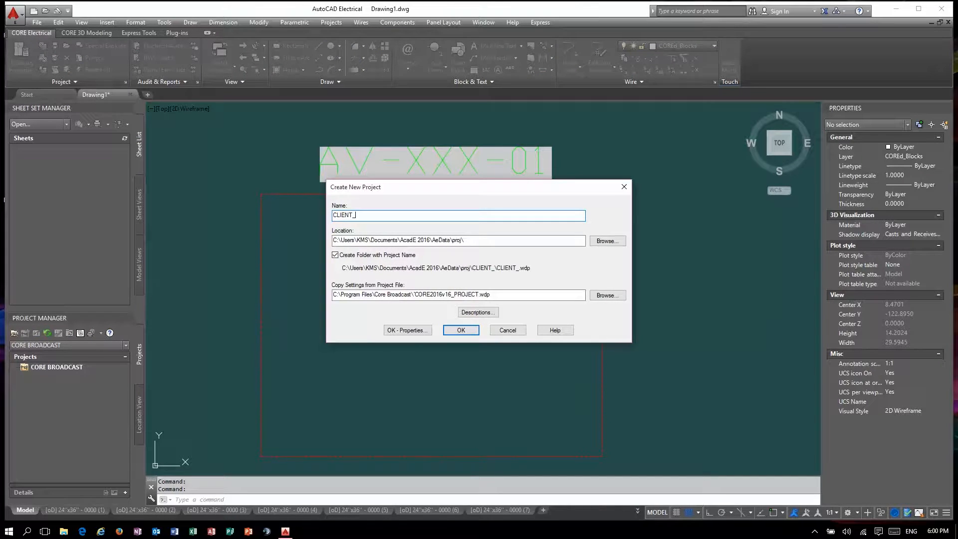
{"action": "type", "text": "PROJECT"}
{"action": "key", "text": "Return"}
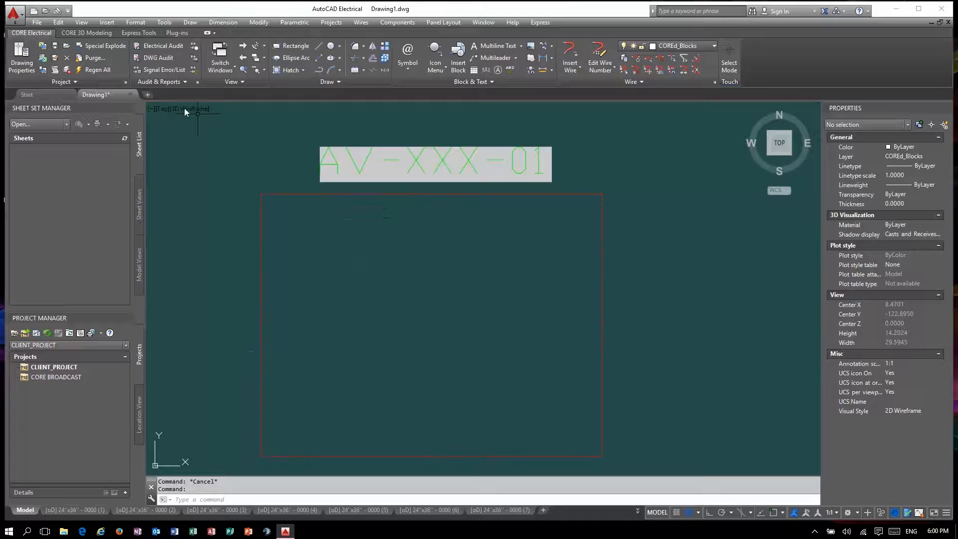
Save the current drawing as CLIENT_PROJECT in the CLIENT_PROJECT folder
{"action": "left_click", "coordinate": [53, 50]}
{"action": "left_click", "coordinate": [320, 329]}
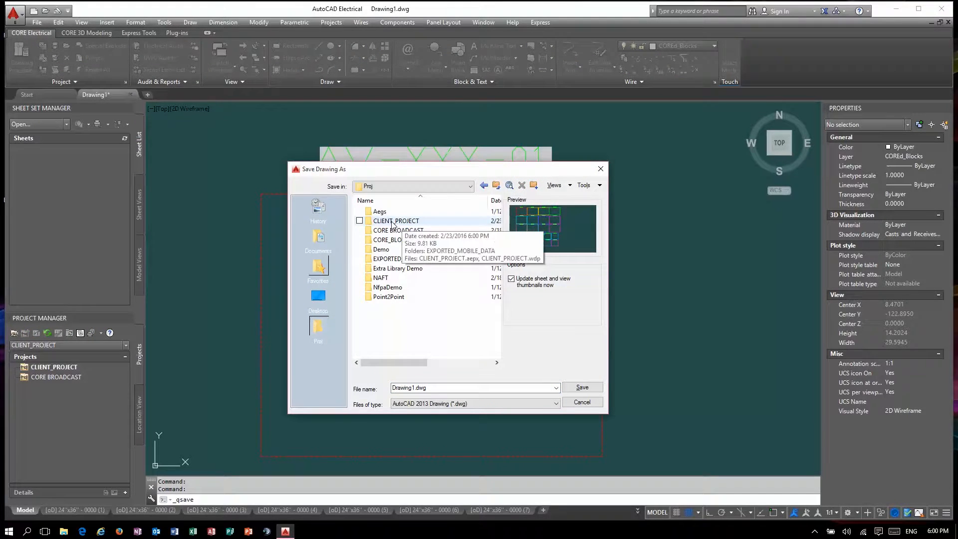
{"action": "double_click", "coordinate": [392, 223]}
{"action": "left_click_drag", "start_coordinate": [440, 388], "coordinate": [358, 384]}
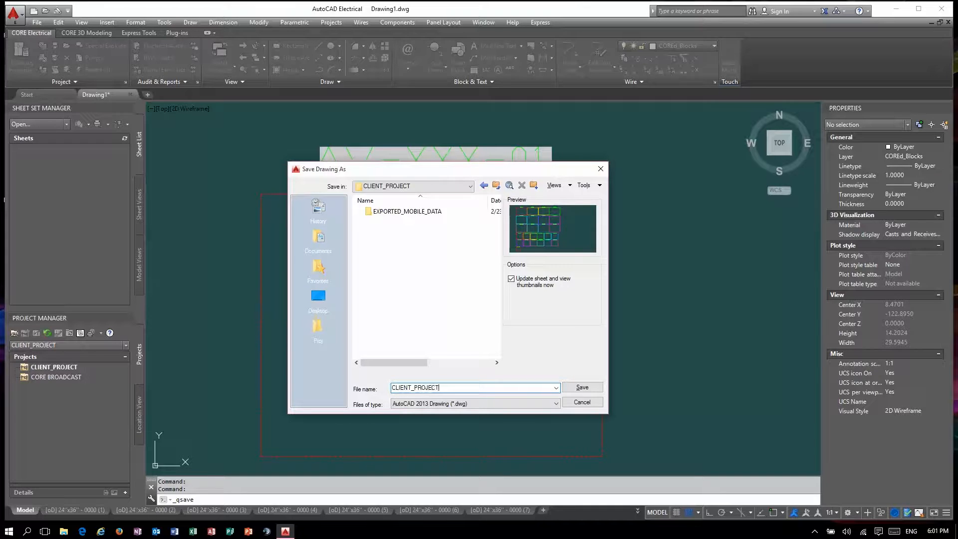
{"action": "key", "text": "Return"}
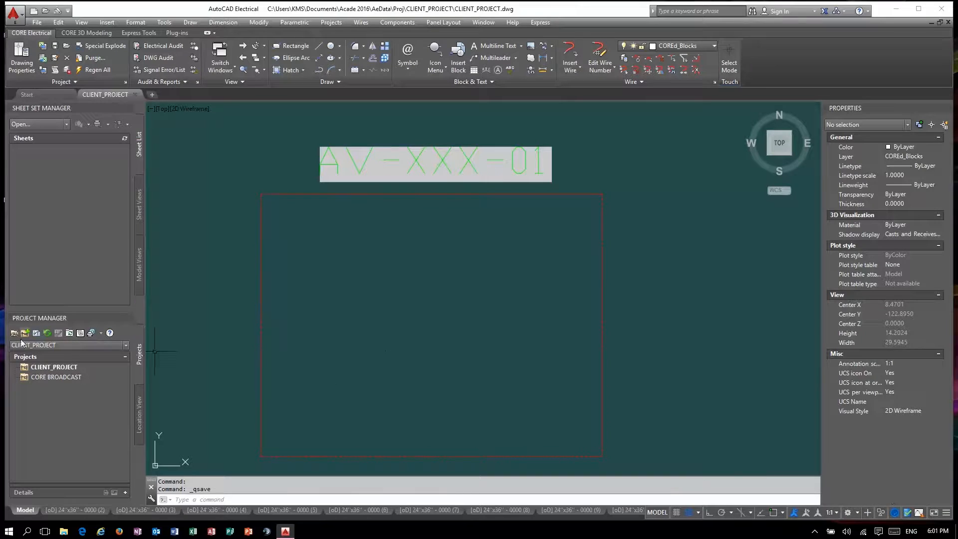
Add the active drawing to CLIENT_PROJECT, apply the project default values to its drawing settings, and expand the project
{"action": "right_click", "coordinate": [76, 368]}
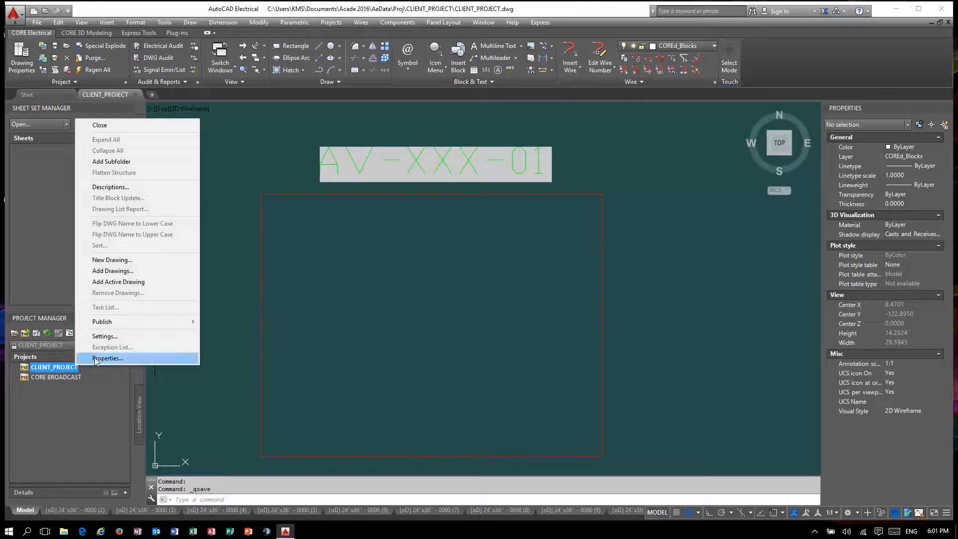
{"action": "left_click", "coordinate": [165, 283]}
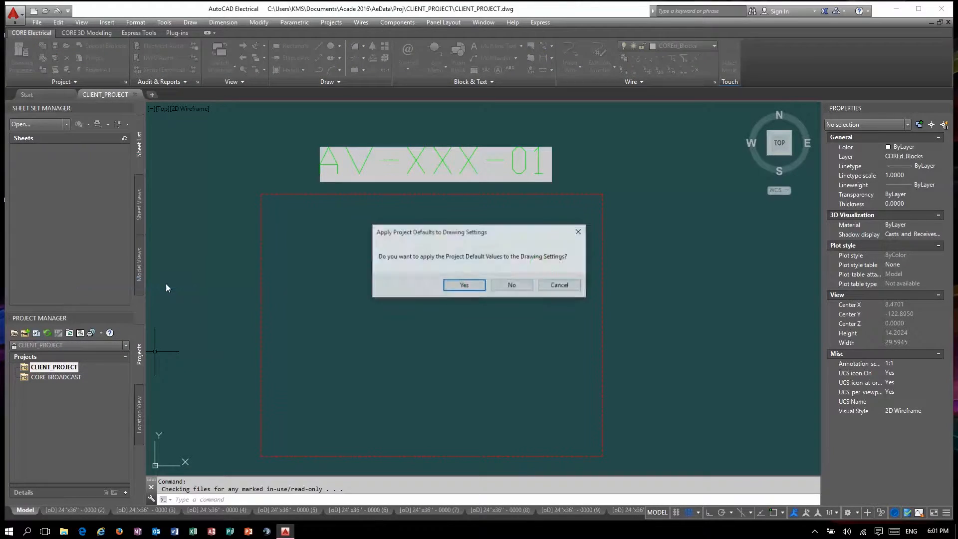
{"action": "left_click", "coordinate": [459, 291]}
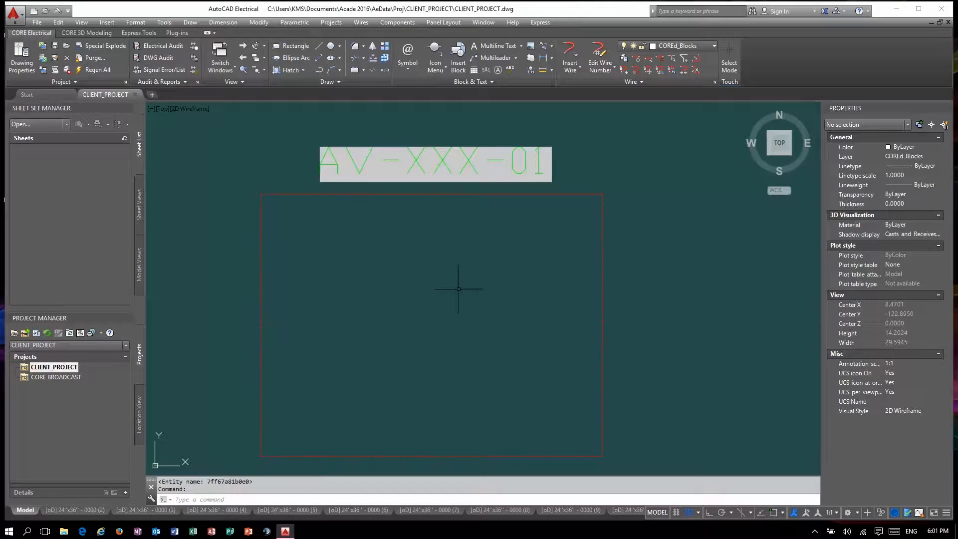
{"action": "double_click", "coordinate": [25, 369]}
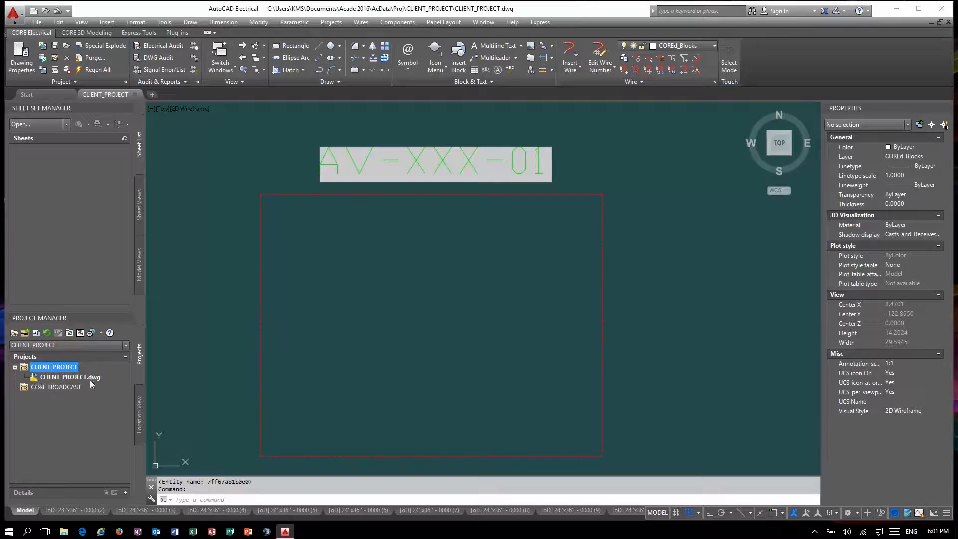
Insert the HZA_txtBLOCK block in the empty area inside the red rectangle
{"action": "left_click", "coordinate": [452, 68]}
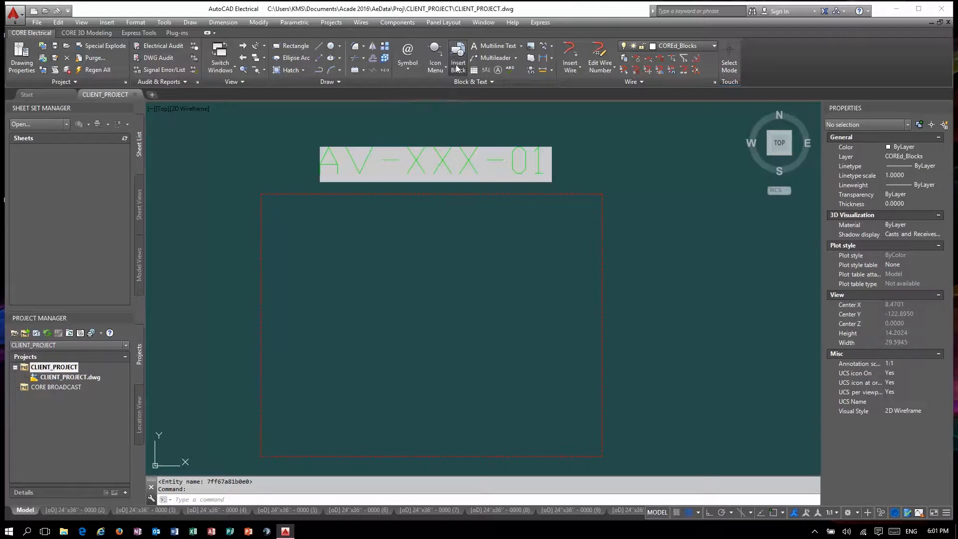
{"action": "left_click", "coordinate": [362, 78]}
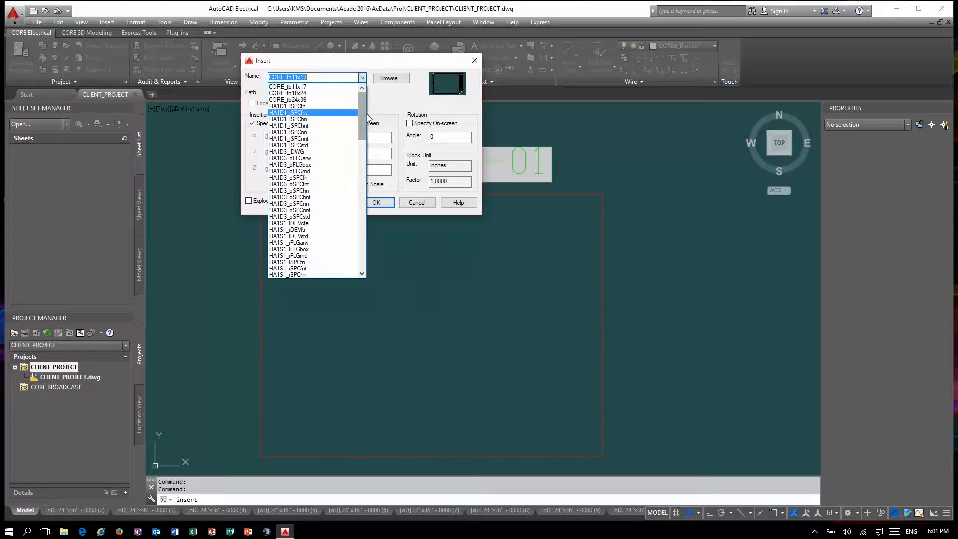
{"action": "left_click_drag", "start_coordinate": [360, 109], "coordinate": [361, 230]}
{"action": "left_click", "coordinate": [312, 206]}
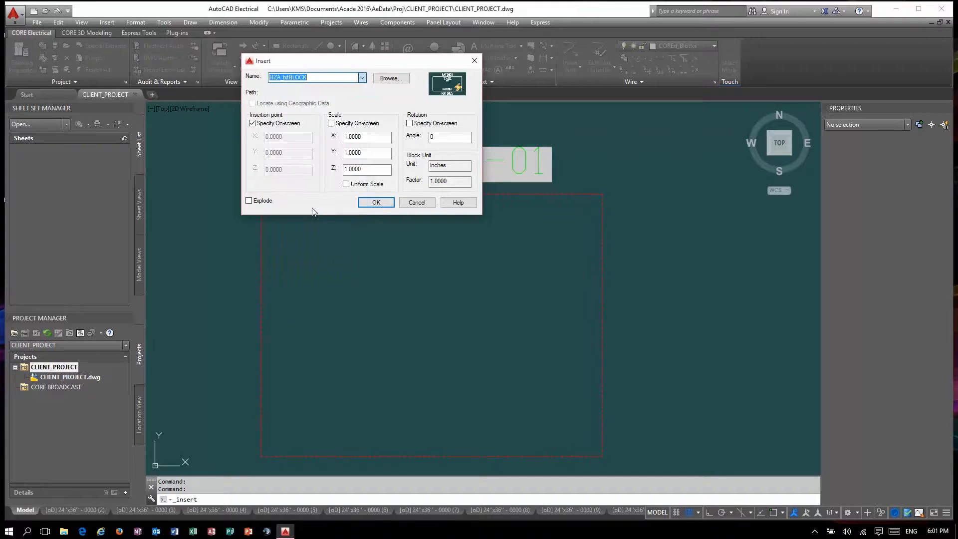
{"action": "left_click", "coordinate": [376, 202]}
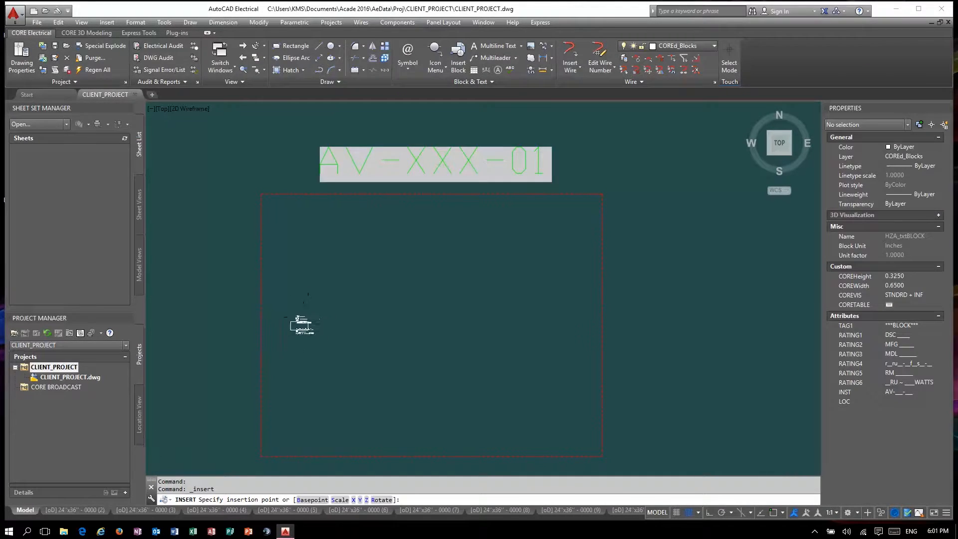
{"action": "scroll", "coordinate": [347, 277], "scroll_direction": "up", "scroll_amount": 8}
{"action": "left_click", "coordinate": [374, 249]}
Stretch the inserted device block downward from its lower edge to a height of about 0.81
{"action": "left_click", "coordinate": [431, 345]}
{"action": "left_click", "coordinate": [419, 295]}
{"action": "left_click", "coordinate": [429, 304]}
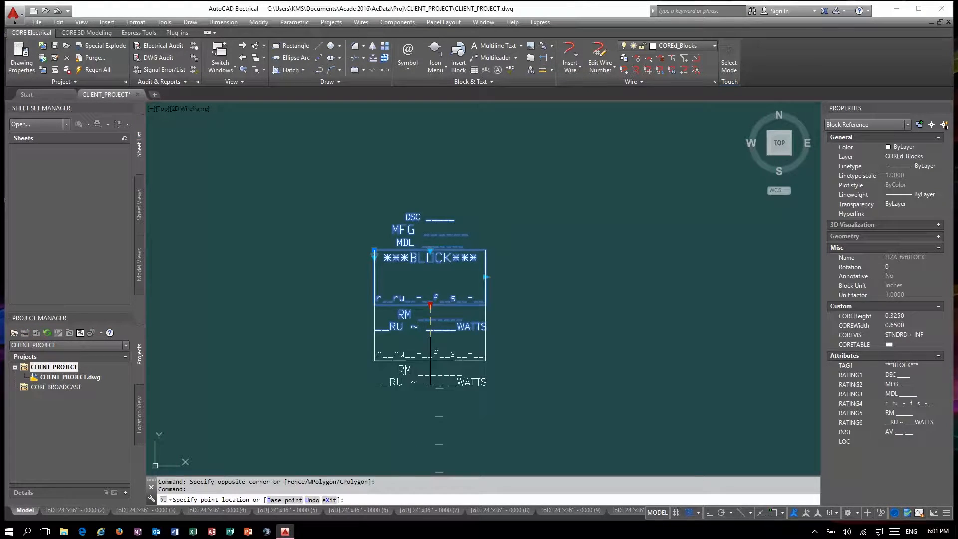
{"action": "left_click", "coordinate": [430, 388]}
{"action": "scroll", "coordinate": [342, 298], "scroll_direction": "down", "scroll_amount": 2}
{"action": "scroll", "coordinate": [370, 326], "scroll_direction": "up", "scroll_amount": 2}
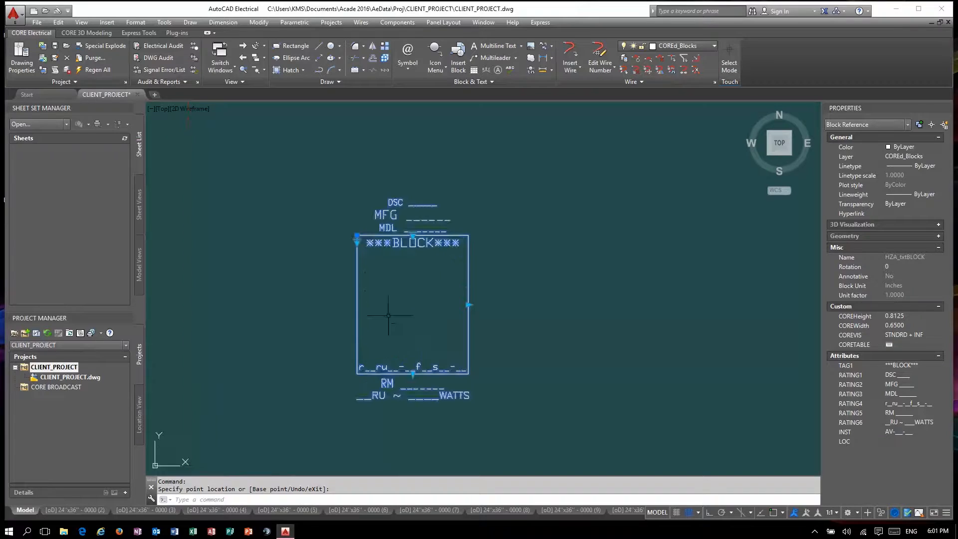
Insert the HT0_iv3G connector block near the upper end of the device block's left edge
{"action": "left_click", "coordinate": [459, 56]}
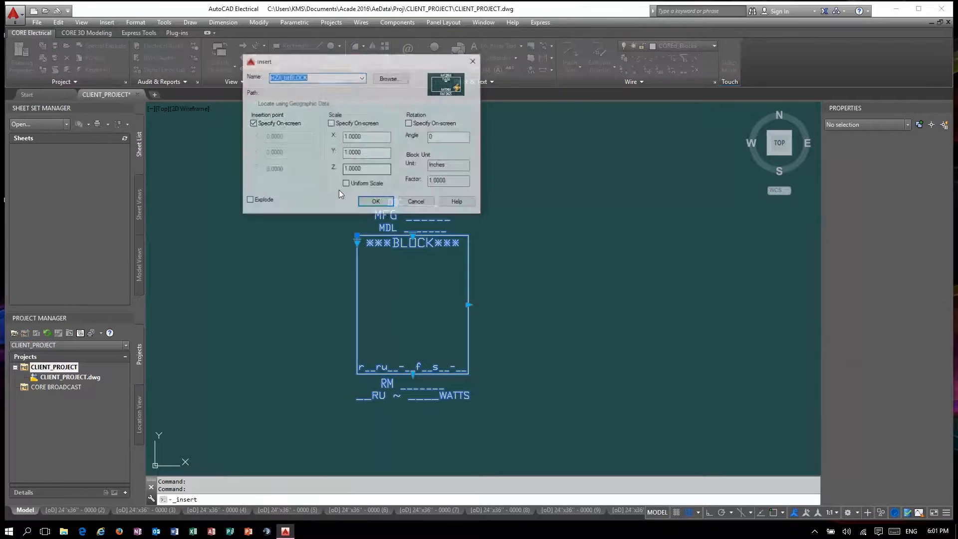
{"action": "left_click", "coordinate": [362, 78]}
{"action": "scroll", "coordinate": [358, 242], "scroll_direction": "up", "scroll_amount": 2}
{"action": "left_click_drag", "start_coordinate": [359, 239], "coordinate": [366, 180]}
{"action": "left_click", "coordinate": [282, 190]}
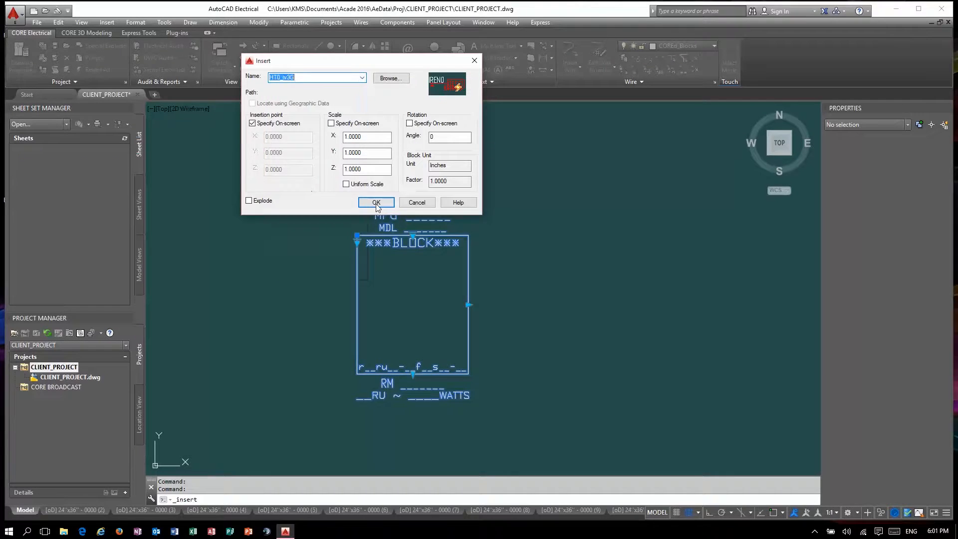
{"action": "left_click", "coordinate": [376, 202]}
{"action": "left_click", "coordinate": [356, 262]}
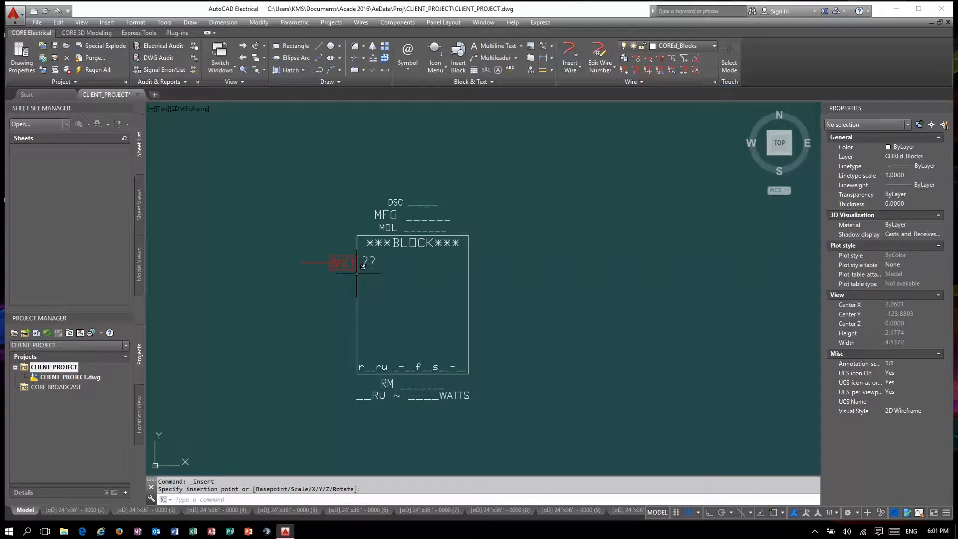
Insert the HT0_iMUX connector block on the left edge, directly below the red BNCf input
{"action": "key", "text": "Return"}
{"action": "key", "text": "Return"}
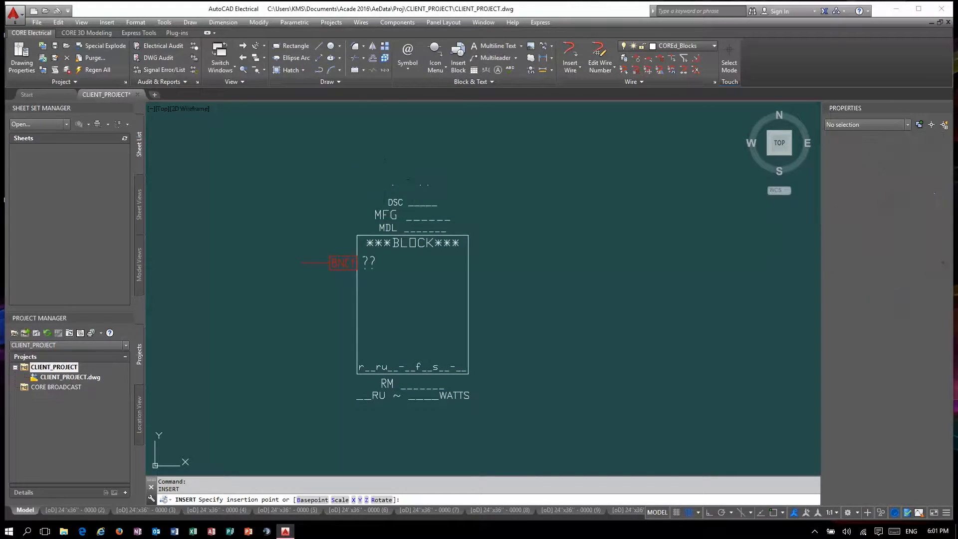
{"action": "key", "text": "Escape"}
{"action": "key", "text": "Return"}
{"action": "left_click", "coordinate": [362, 78]}
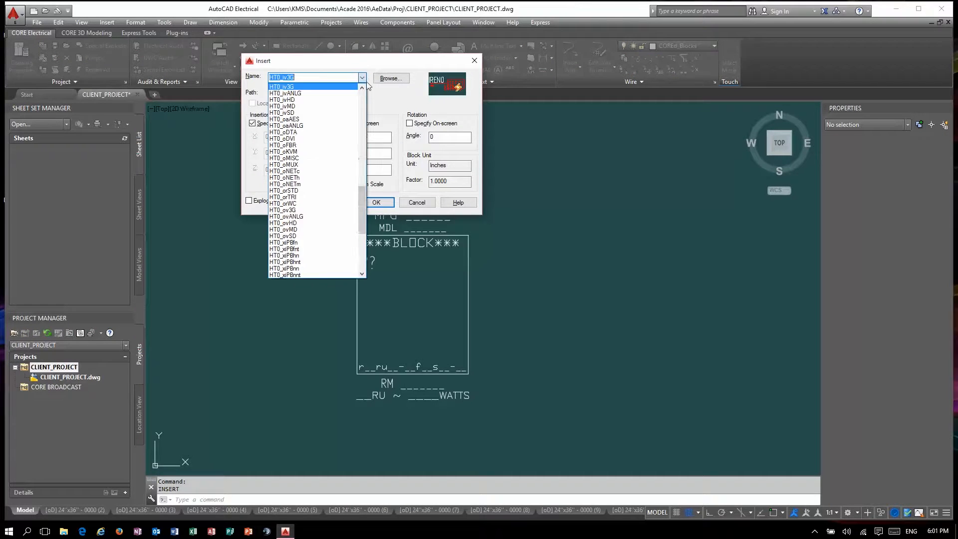
{"action": "left_click_drag", "start_coordinate": [364, 205], "coordinate": [365, 170]}
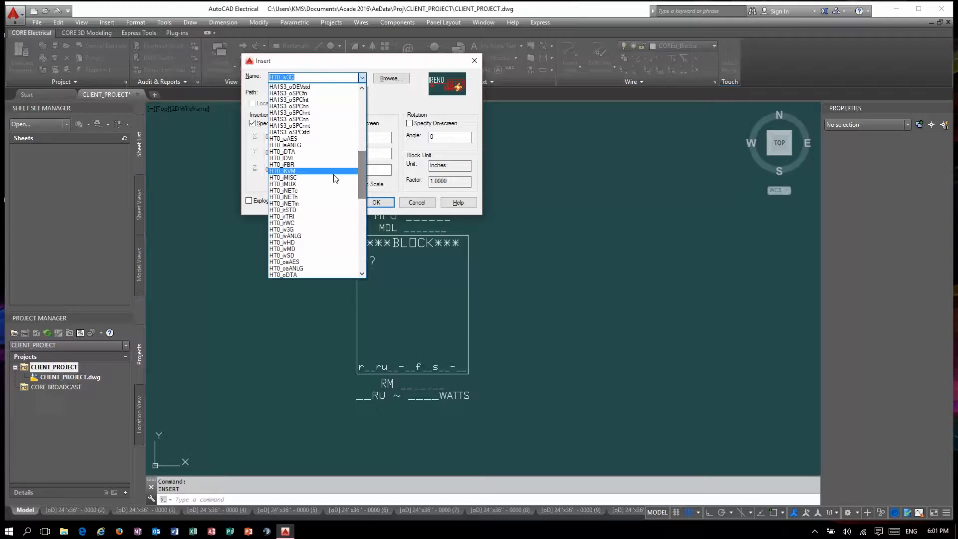
{"action": "left_click", "coordinate": [318, 184]}
{"action": "key", "text": "Return"}
{"action": "left_click", "coordinate": [357, 291]}
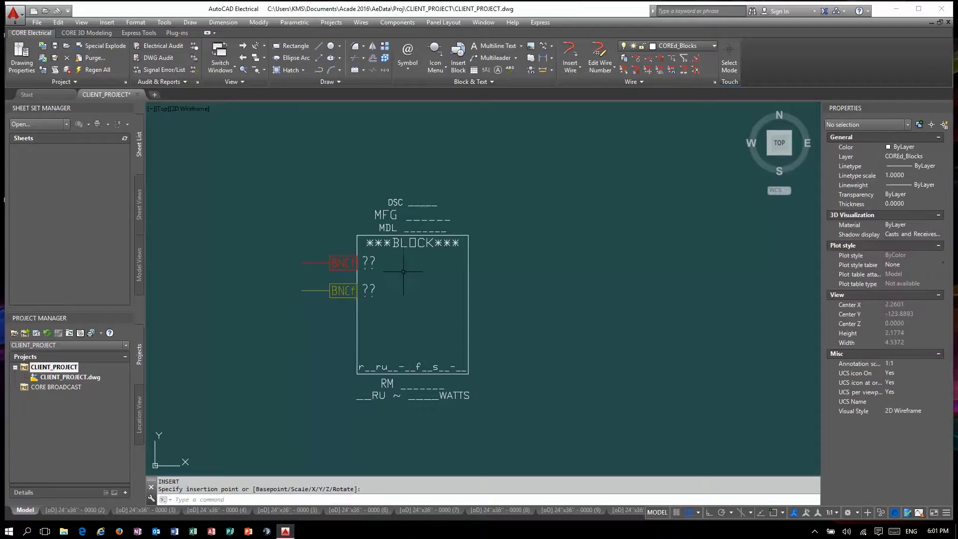
Insert the HT0_iaANLG connector block on the left edge, below the yellow BNCf input
{"action": "key", "text": "Return"}
{"action": "left_click", "coordinate": [363, 77]}
{"action": "scroll", "coordinate": [324, 156], "scroll_direction": "up", "scroll_amount": 5}
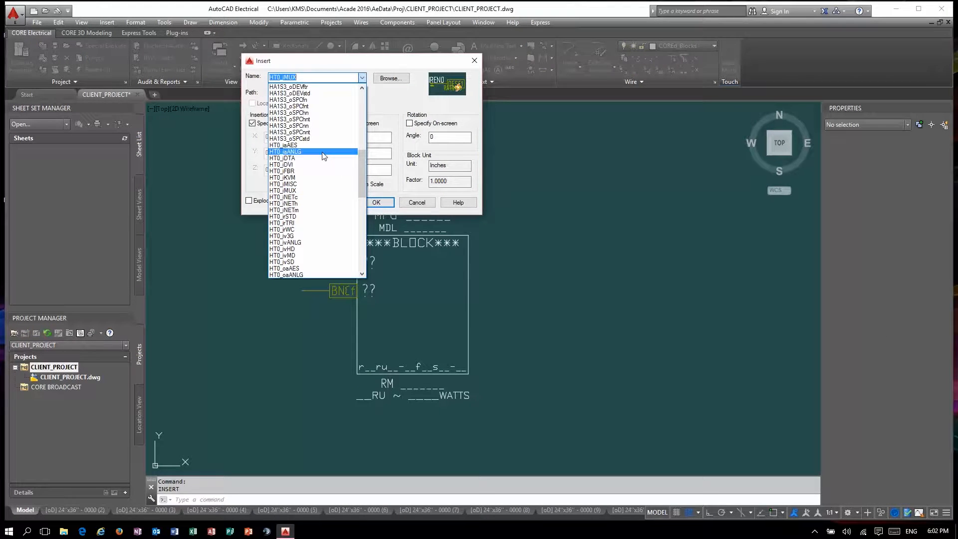
{"action": "left_click", "coordinate": [325, 156]}
{"action": "key", "text": "Return"}
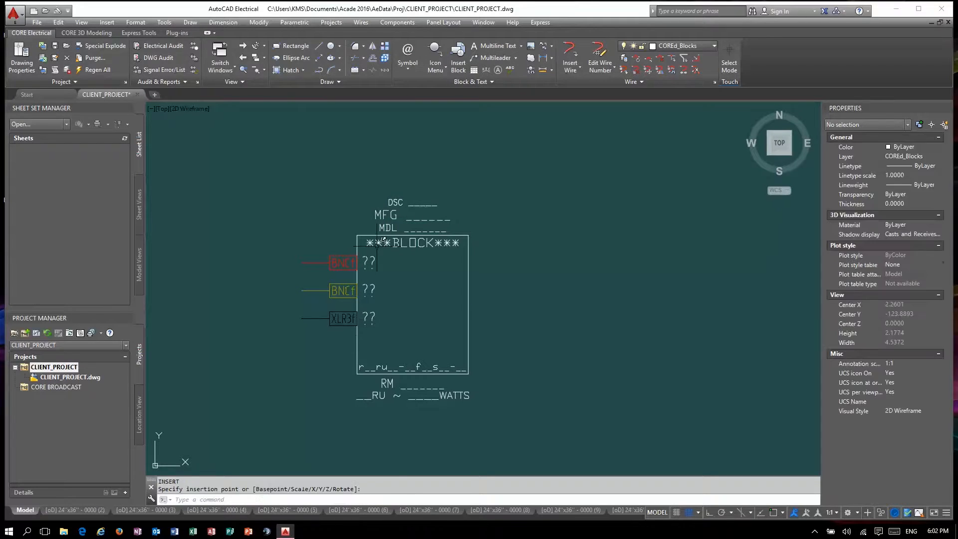
{"action": "key", "text": "Escape"}
Insert the HT0_iNETc connector block on the left edge, below the XLR3f input
{"action": "key", "text": "Return"}
{"action": "left_click", "coordinate": [362, 77]}
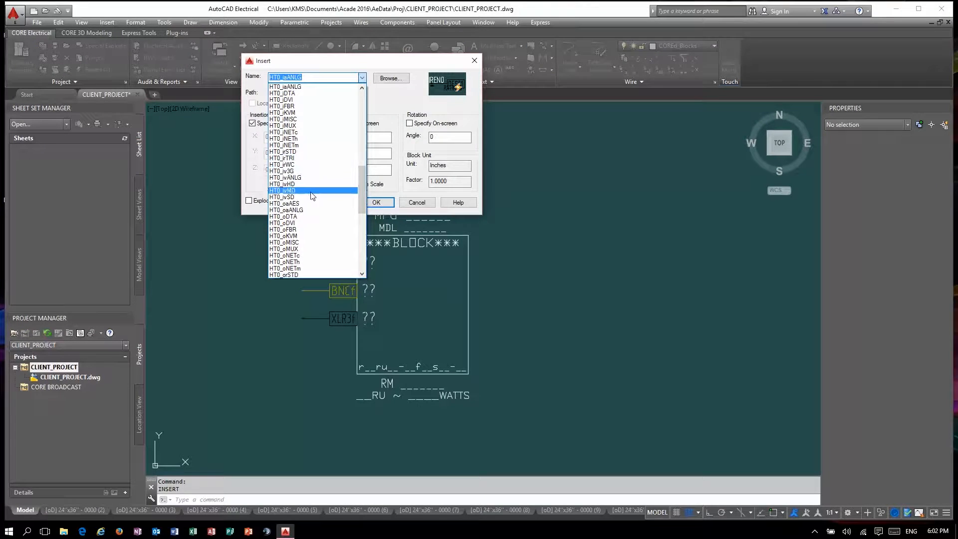
{"action": "left_click", "coordinate": [305, 132]}
{"action": "key", "text": "Return"}
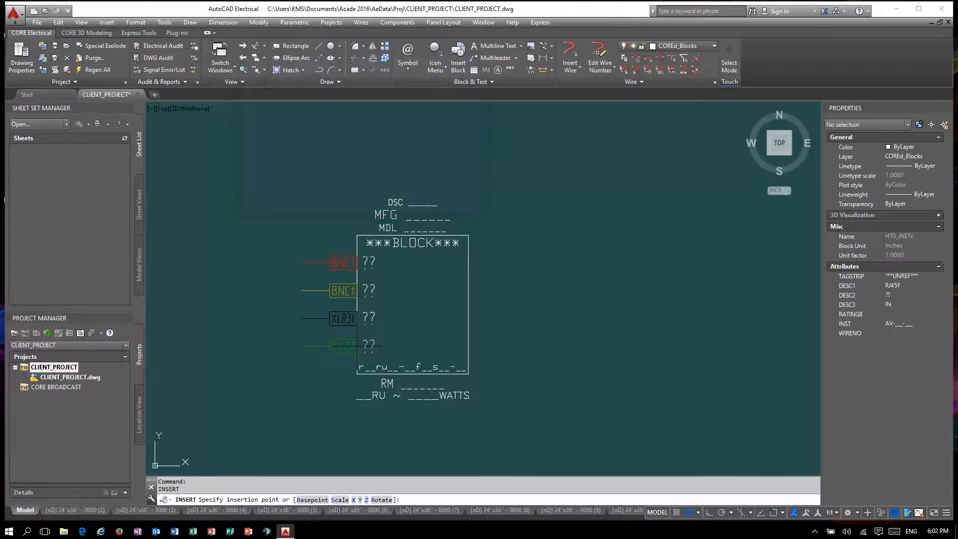
{"action": "key", "text": "Escape"}
Insert the HT0_ov3G connector block on the device block's right edge, level with the red BNCf input
{"action": "key", "text": "Return"}
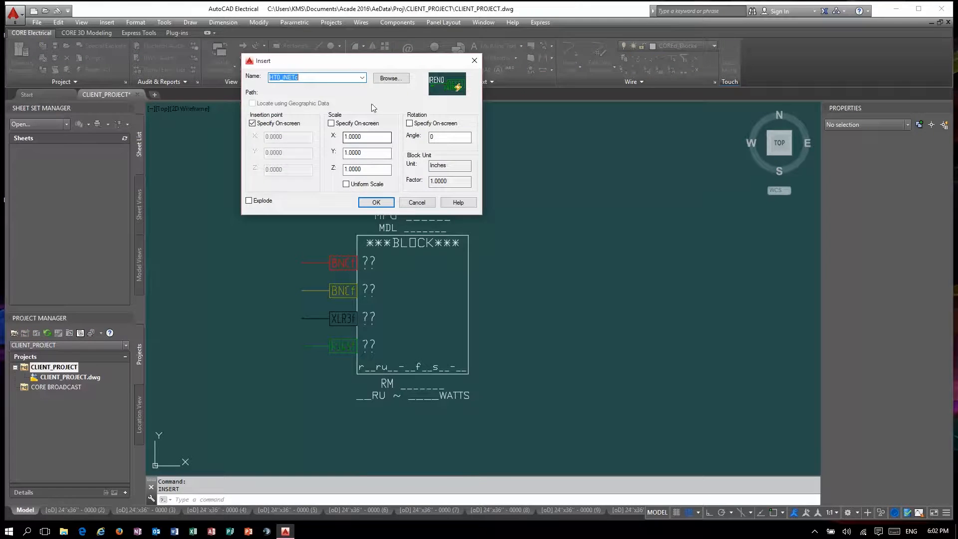
{"action": "left_click", "coordinate": [362, 78]}
{"action": "left_click_drag", "start_coordinate": [361, 183], "coordinate": [361, 202]}
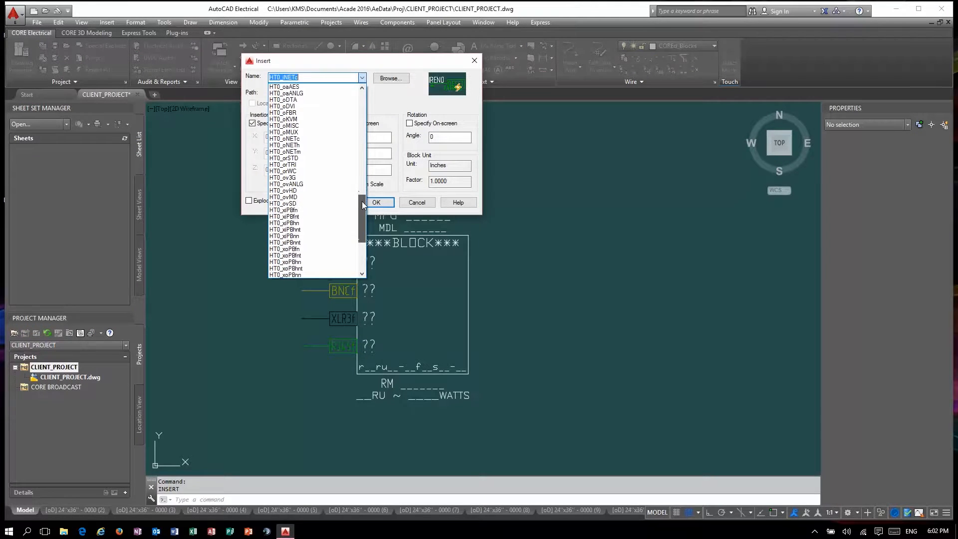
{"action": "left_click", "coordinate": [302, 183]}
{"action": "key", "text": "Return"}
{"action": "left_click", "coordinate": [468, 263]}
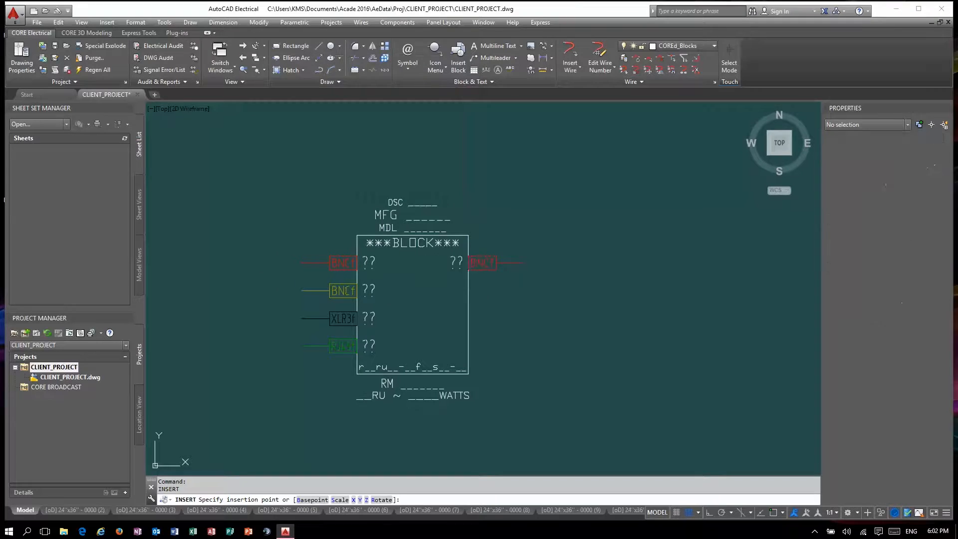
Insert the HT0_oMUX connector block on the right edge, level with the yellow BNCf input
{"action": "key", "text": "Return"}
{"action": "left_click", "coordinate": [362, 77]}
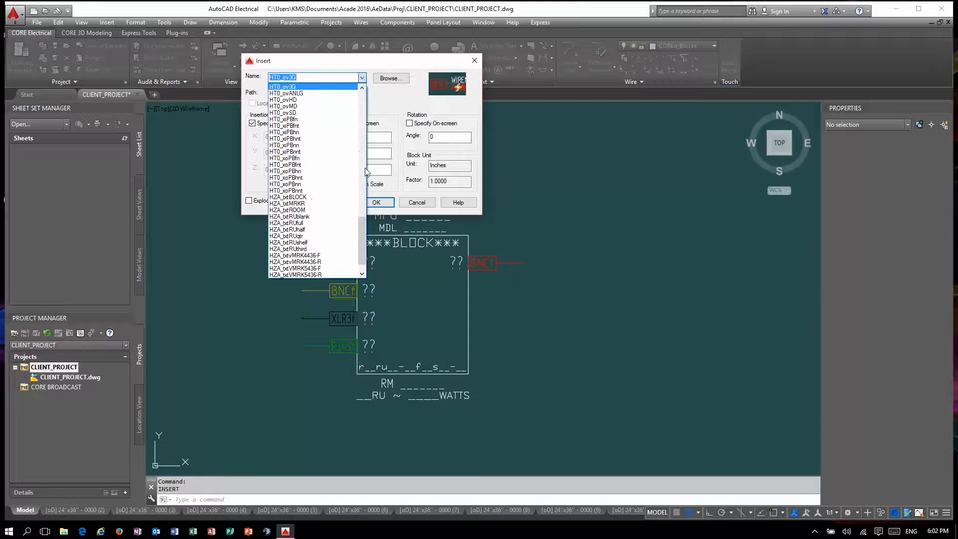
{"action": "scroll", "coordinate": [299, 200], "scroll_direction": "up", "scroll_amount": 1}
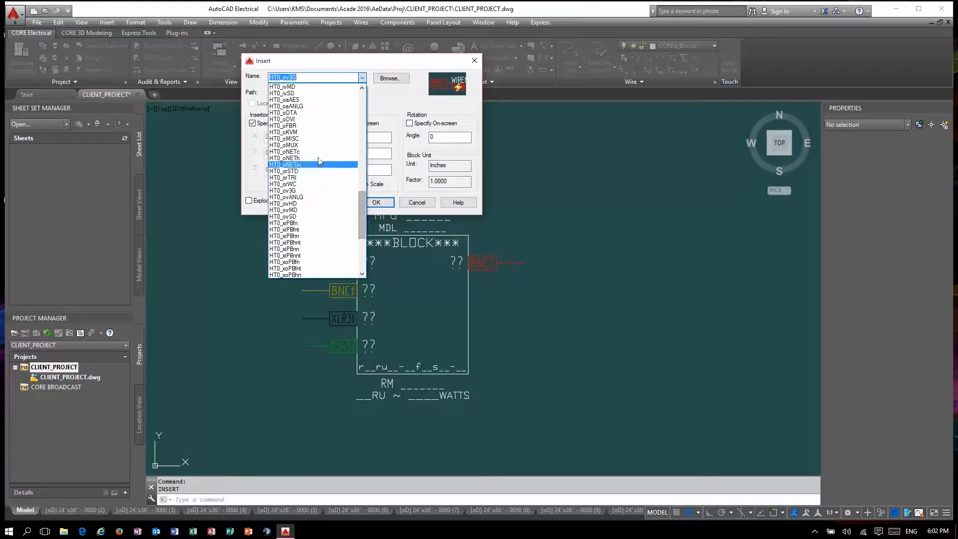
{"action": "left_click", "coordinate": [309, 148]}
{"action": "key", "text": "Return"}
{"action": "left_click", "coordinate": [467, 290]}
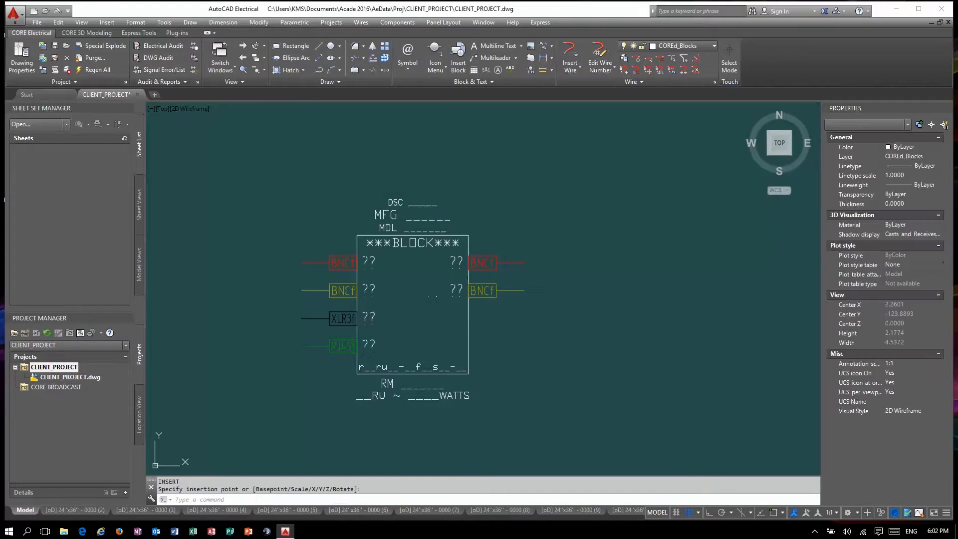
Insert the HT0_oaANLG connector block on the right edge, level with the XLR3f input
{"action": "key", "text": "Return"}
{"action": "left_click", "coordinate": [362, 78]}
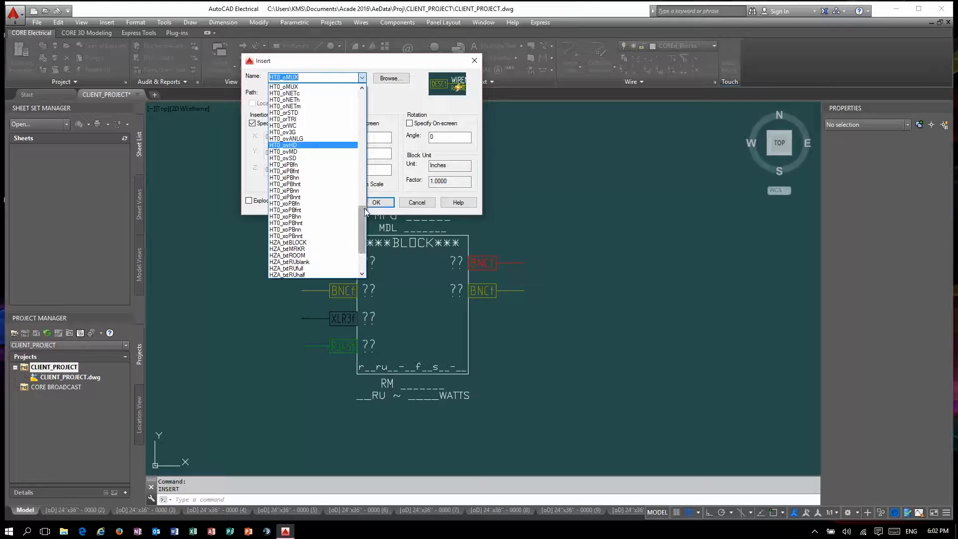
{"action": "left_click", "coordinate": [287, 157]}
{"action": "key", "text": "Return"}
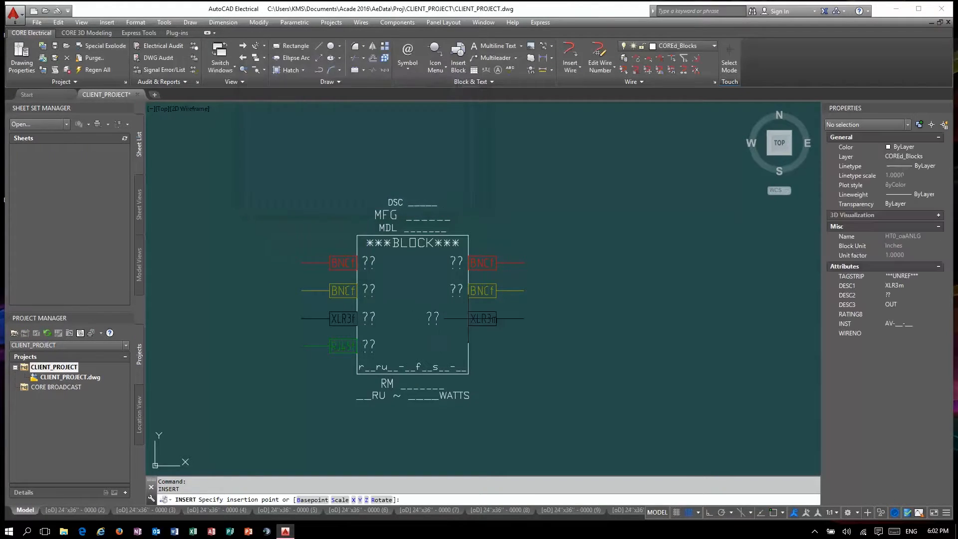
{"action": "left_click", "coordinate": [468, 318]}
Insert the HT0_oNETc connector block on the device block's right edge, level with the green RJ45f input
{"action": "key", "text": "Return"}
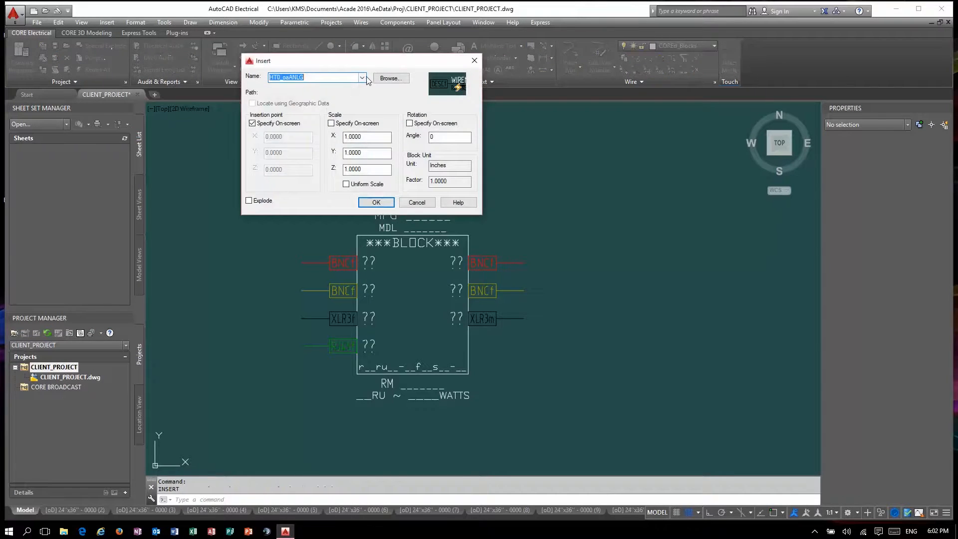
{"action": "left_click", "coordinate": [362, 78]}
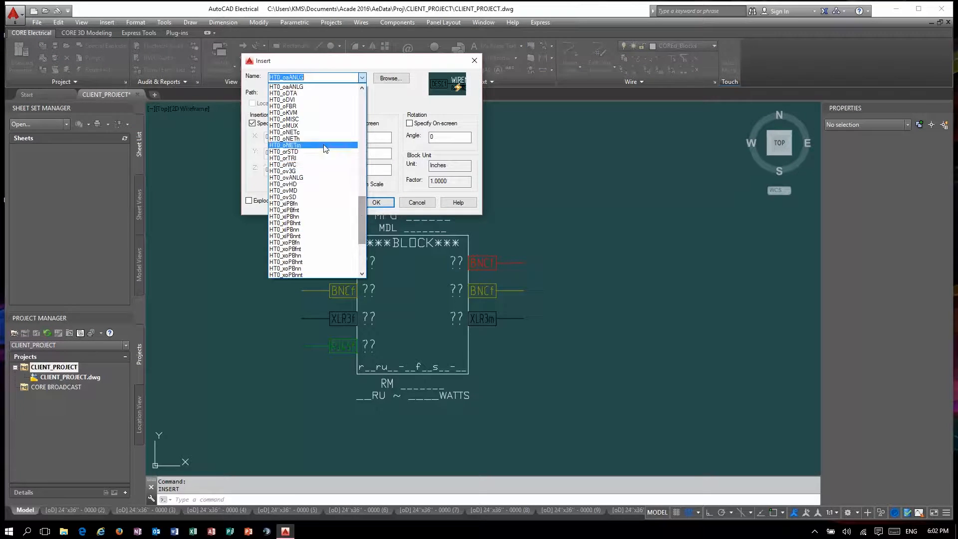
{"action": "left_click", "coordinate": [312, 132]}
{"action": "key", "text": "Return"}
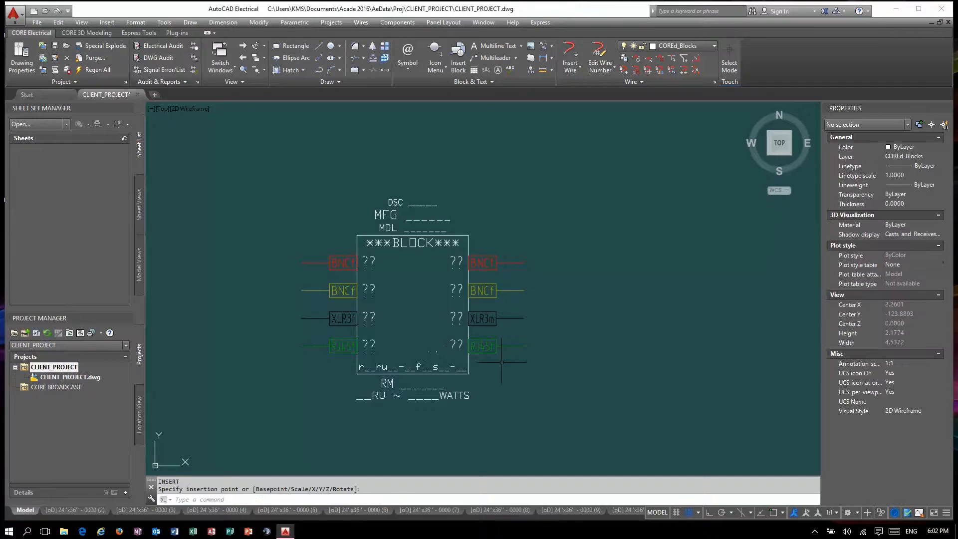
{"action": "left_click", "coordinate": [485, 331]}
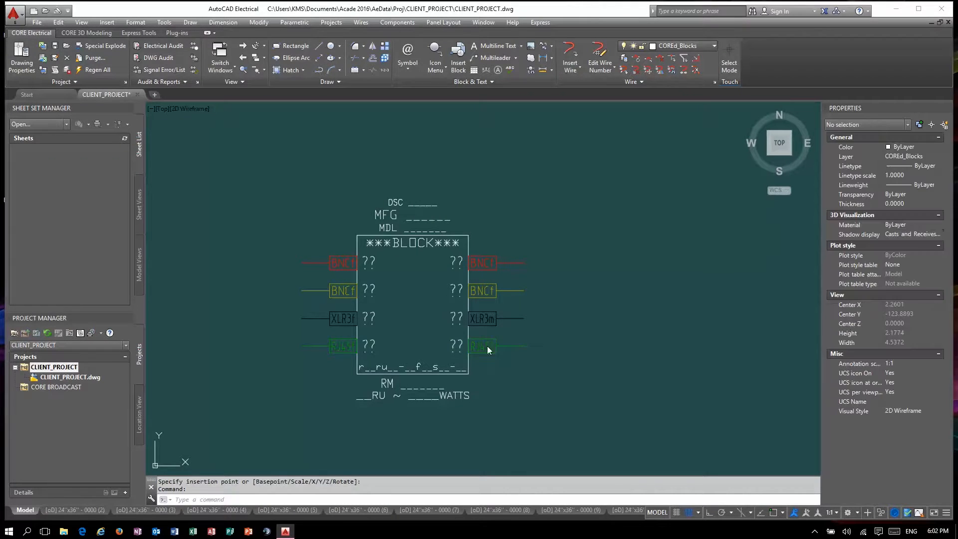
Start an object field from the Objects category for the TAGSTRIP value of the RJ45f output connector
{"action": "mouse_move", "coordinate": [316, 184]}
{"action": "left_mouse_down"}
{"action": "mouse_move", "coordinate": [633, 236]}
{"action": "mouse_move", "coordinate": [683, 208]}
{"action": "left_mouse_up"}
{"action": "left_click", "coordinate": [708, 265]}
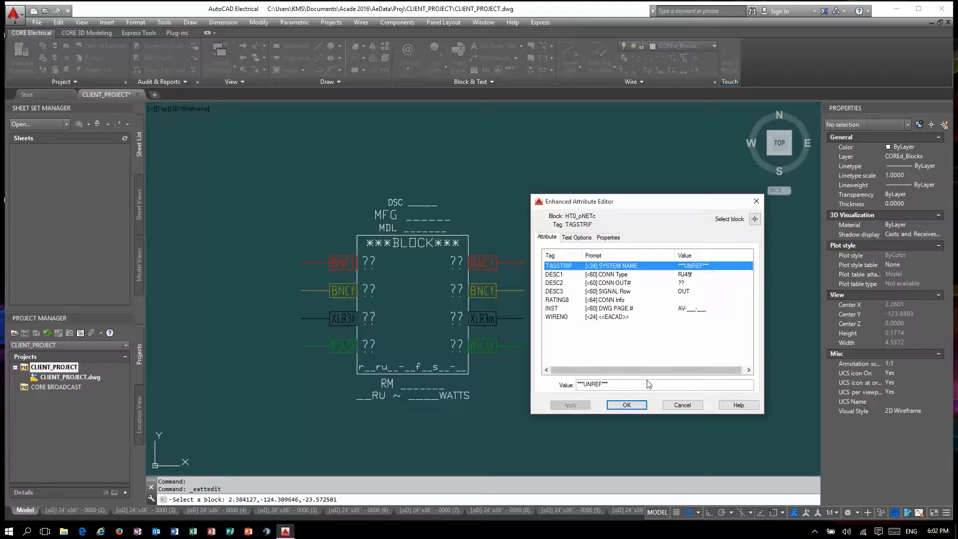
{"action": "right_click", "coordinate": [646, 384]}
{"action": "left_click", "coordinate": [686, 450]}
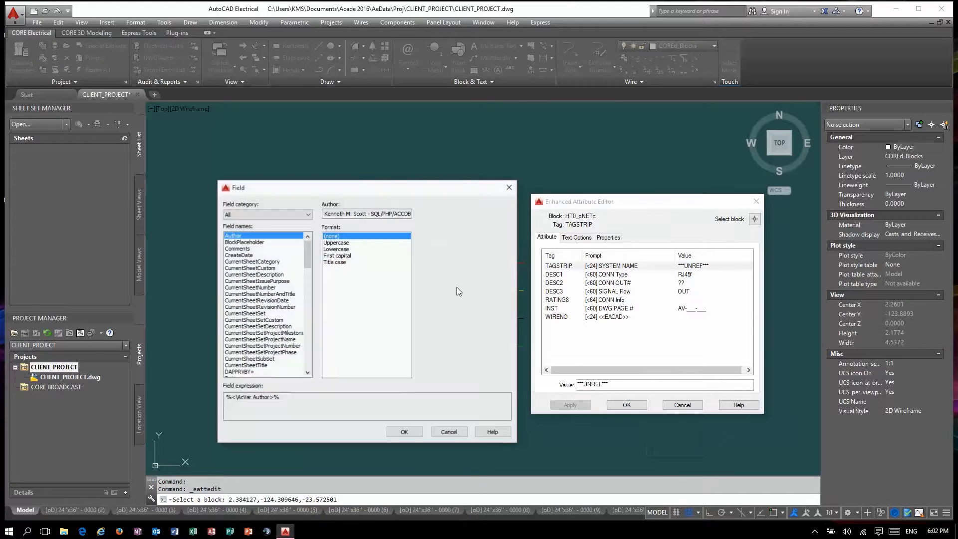
{"action": "left_click", "coordinate": [279, 214]}
{"action": "left_click", "coordinate": [244, 255]}
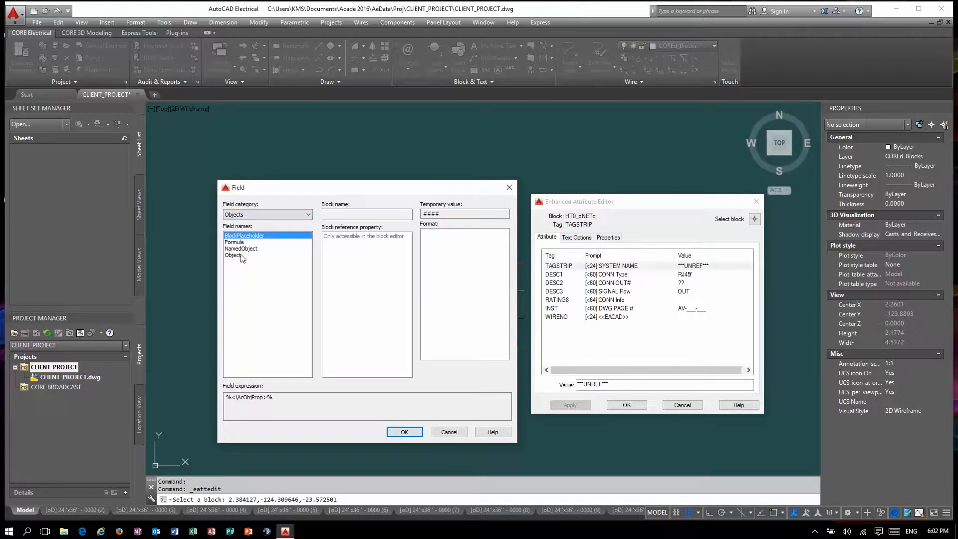
{"action": "left_click", "coordinate": [241, 255]}
{"action": "left_click", "coordinate": [408, 214]}
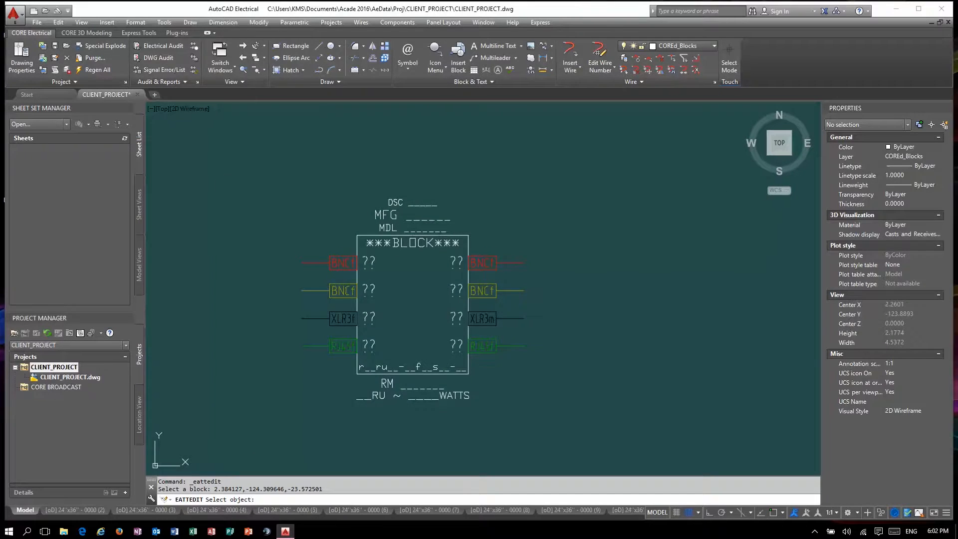
Link the field to the device block's ***BLOCK*** name, copy the field and apply it to the connector's TAGSTRIP attribute
{"action": "left_click", "coordinate": [418, 244]}
{"action": "left_click_drag", "start_coordinate": [406, 290], "coordinate": [405, 339]}
{"action": "left_click", "coordinate": [338, 358]}
{"action": "left_click_drag", "start_coordinate": [405, 396], "coordinate": [171, 396]}
{"action": "left_click", "coordinate": [404, 431]}
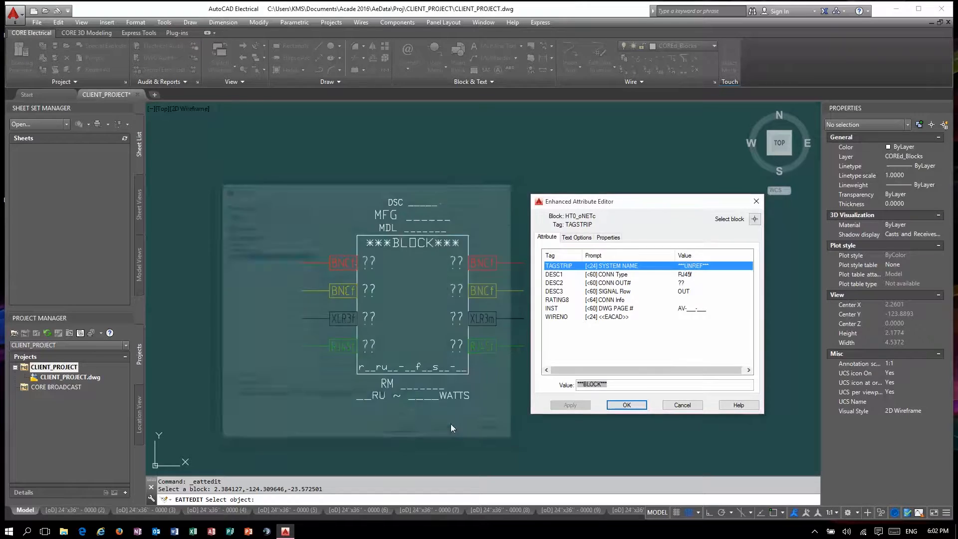
{"action": "left_click", "coordinate": [626, 405]}
Paste the copied ***BLOCK*** field into the TAGSTRIP attribute of all eight connectors together
{"action": "left_click", "coordinate": [558, 384]}
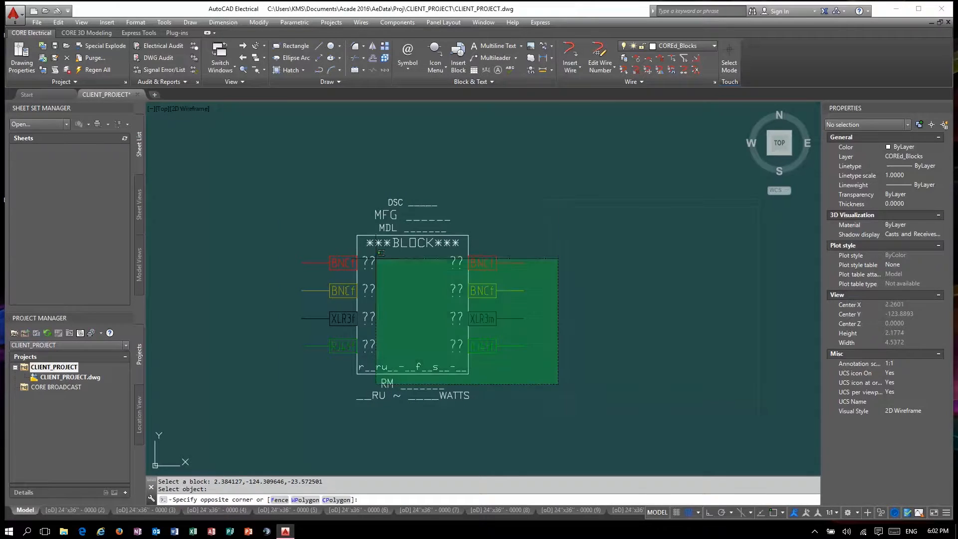
{"action": "left_click", "coordinate": [381, 253]}
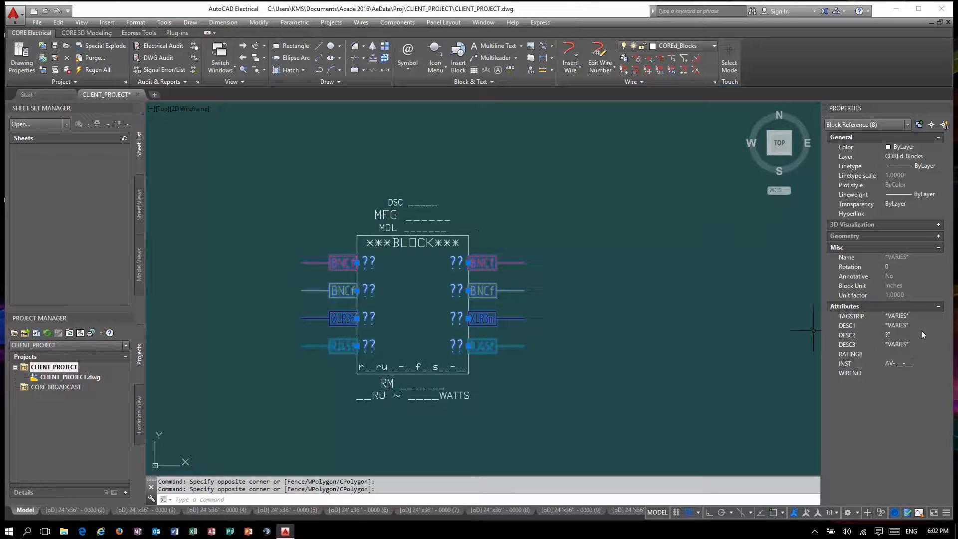
{"action": "left_click", "coordinate": [921, 319]}
{"action": "key", "text": "ctrl+v"}
{"action": "key", "text": "Return"}
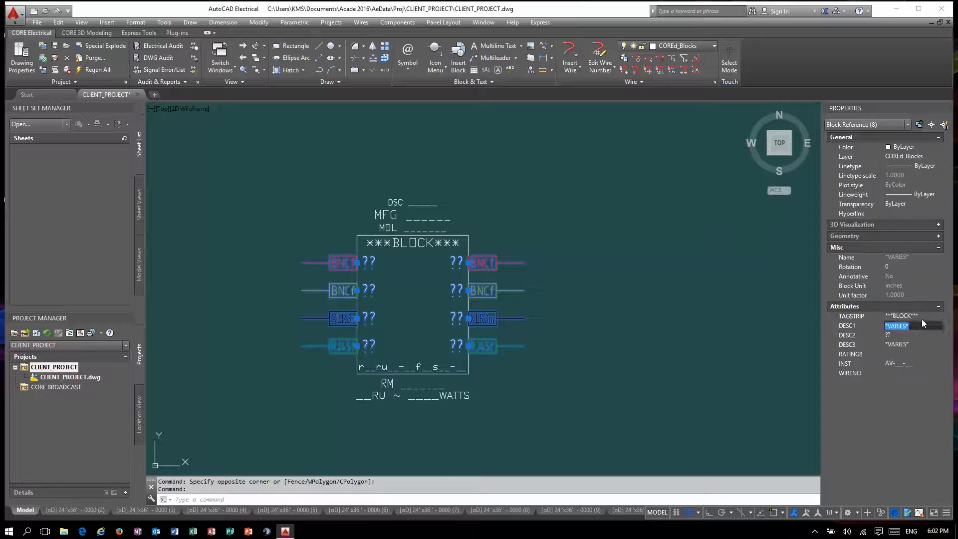
{"action": "key", "text": "Escape"}
Check the TAGSTRIP value in the attributes of the RJ45f output connector
{"action": "left_click", "coordinate": [483, 337]}
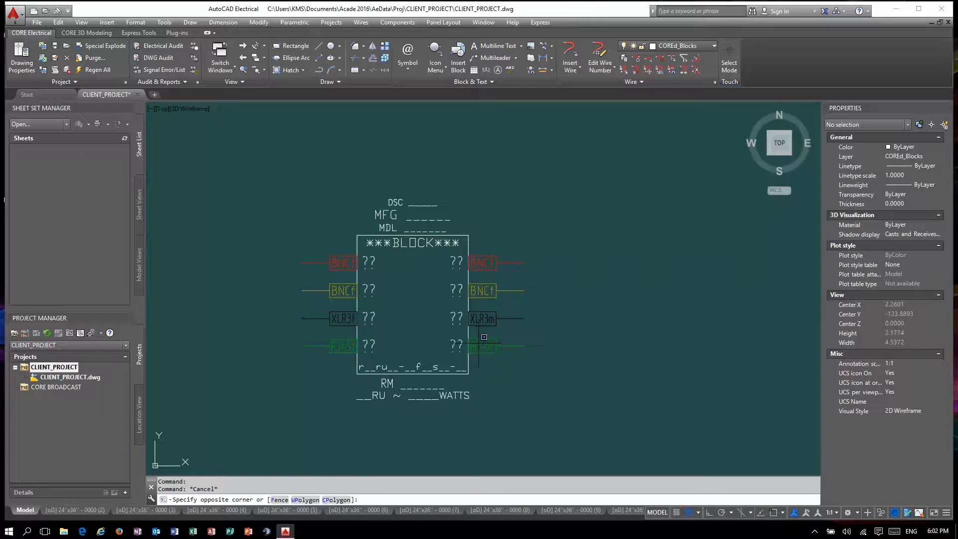
{"action": "left_click", "coordinate": [479, 343]}
{"action": "double_click", "coordinate": [482, 344]}
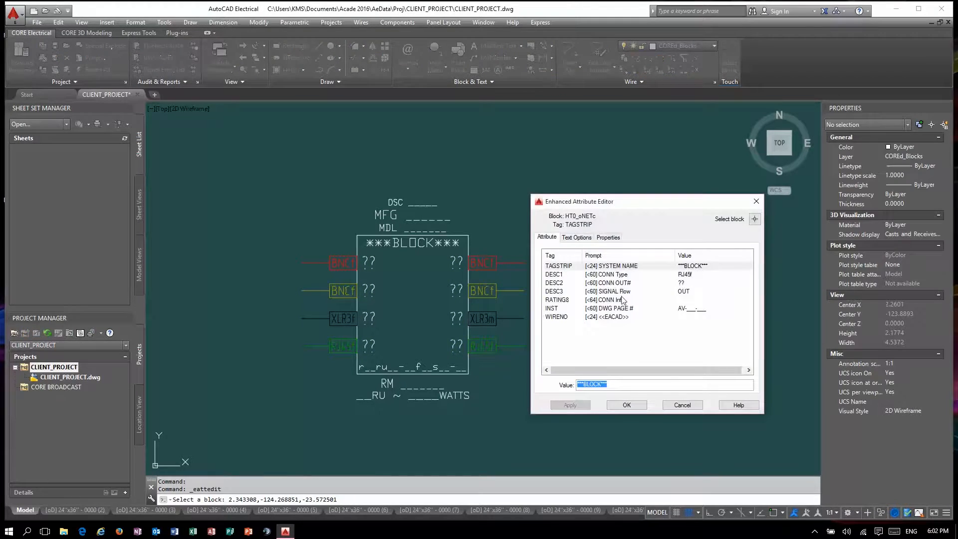
{"action": "left_click", "coordinate": [628, 406]}
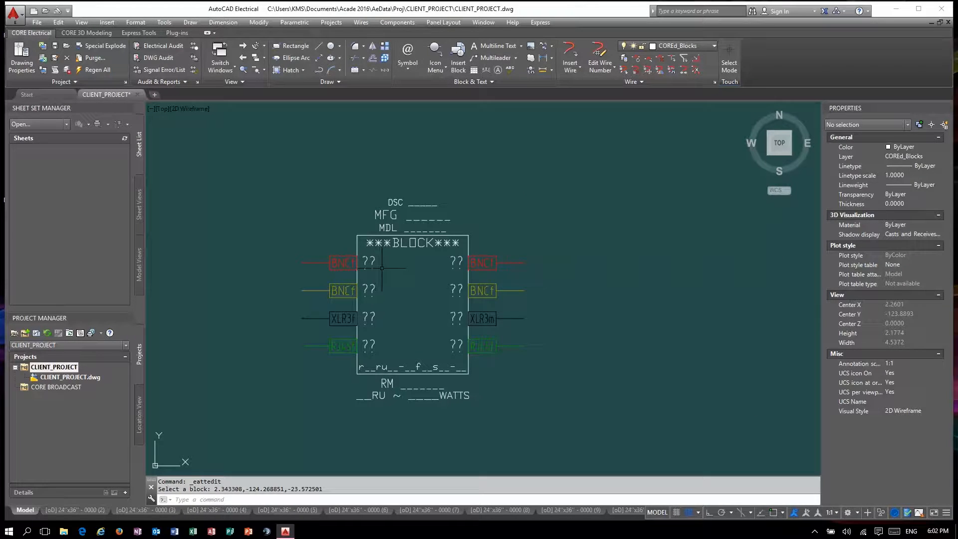
Copy the device block with its connectors from its upper-left corner and paste one copy beside it, level with the original
{"action": "left_click", "coordinate": [507, 419]}
{"action": "left_click", "coordinate": [320, 176]}
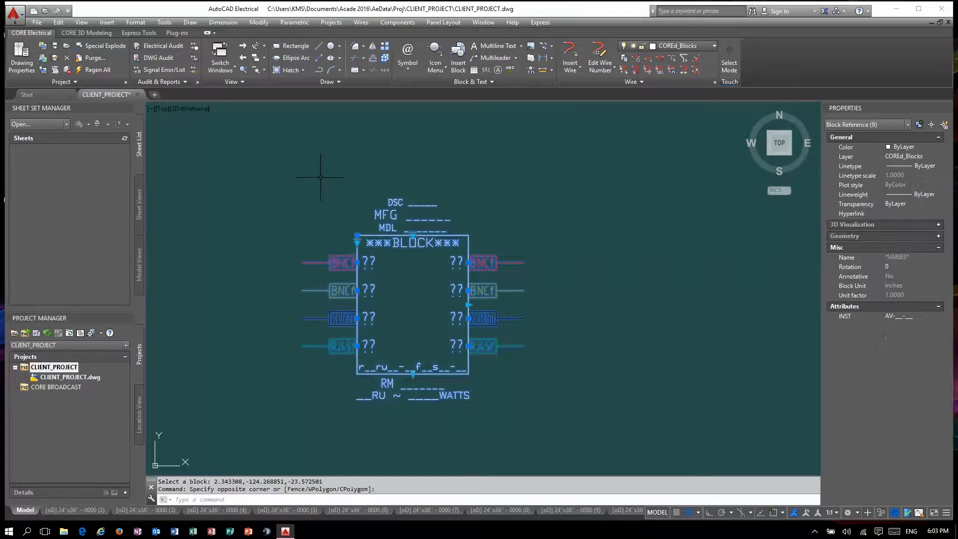
{"action": "key", "text": "ctrl+shift+c"}
{"action": "left_click", "coordinate": [357, 234]}
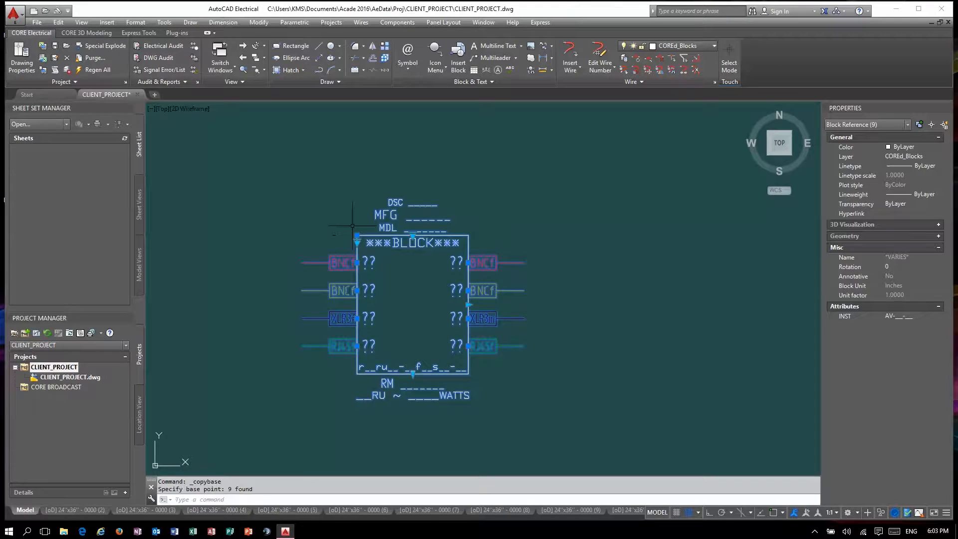
{"action": "key", "text": "ctrl+v"}
{"action": "scroll", "coordinate": [273, 211], "scroll_direction": "down", "scroll_amount": 4}
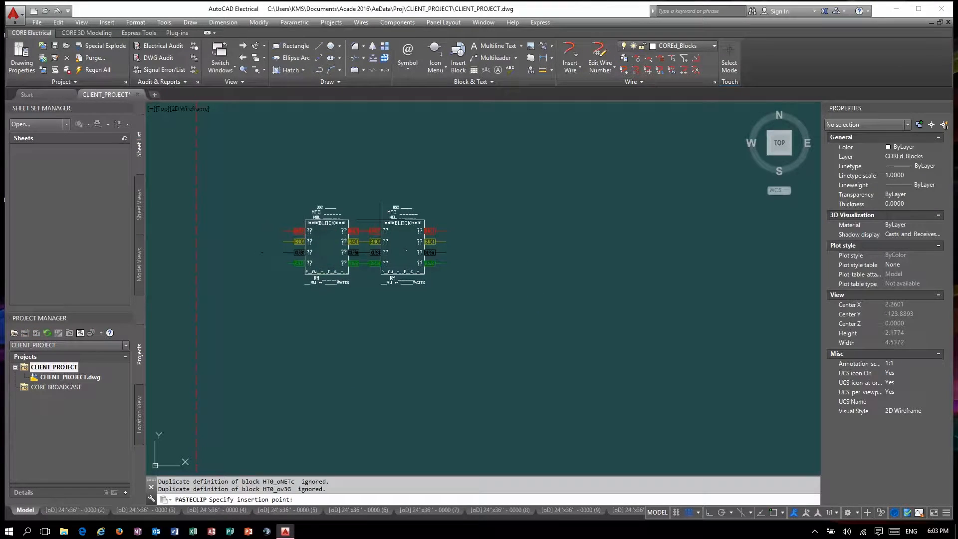
{"action": "left_click", "coordinate": [413, 219]}
Paste four more copies of the device block with connectors, evenly spaced along the same row
{"action": "key", "text": "ctrl+v"}
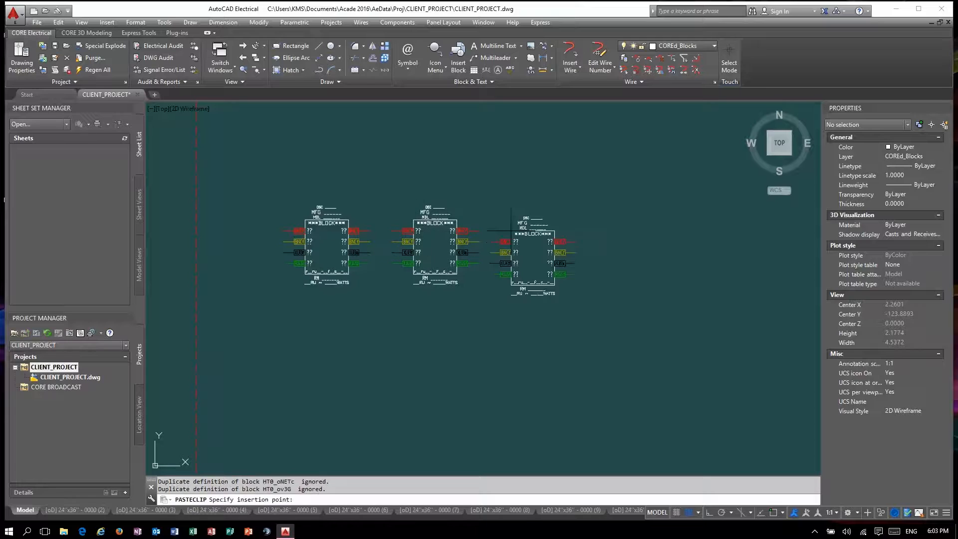
{"action": "left_click", "coordinate": [522, 219]}
{"action": "key", "text": "ctrl+v"}
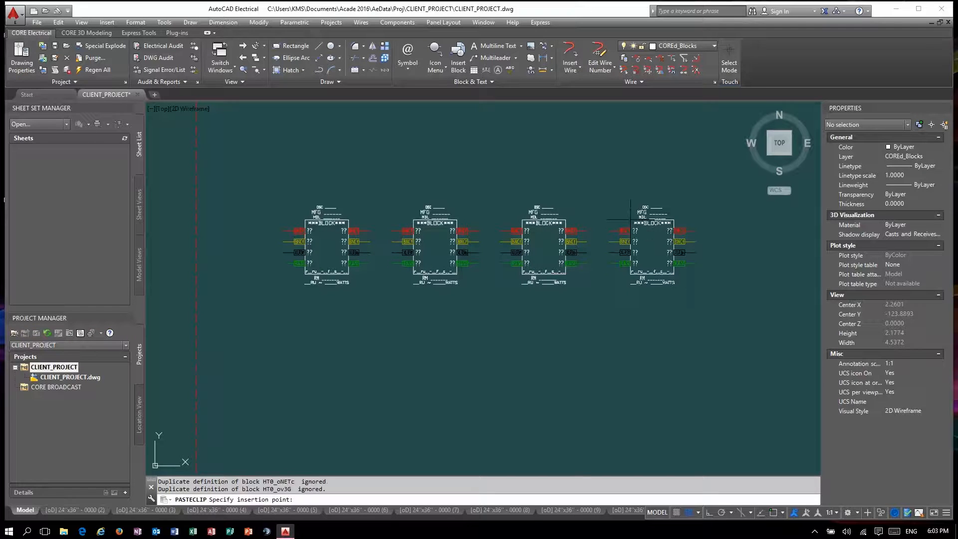
{"action": "left_click", "coordinate": [630, 219]}
{"action": "scroll", "coordinate": [642, 231], "scroll_direction": "down", "scroll_amount": 2}
{"action": "scroll", "coordinate": [620, 252], "scroll_direction": "up", "scroll_amount": 2}
{"action": "key", "text": "ctrl+v"}
{"action": "left_click", "coordinate": [597, 242]}
{"action": "key", "text": "ctrl+v"}
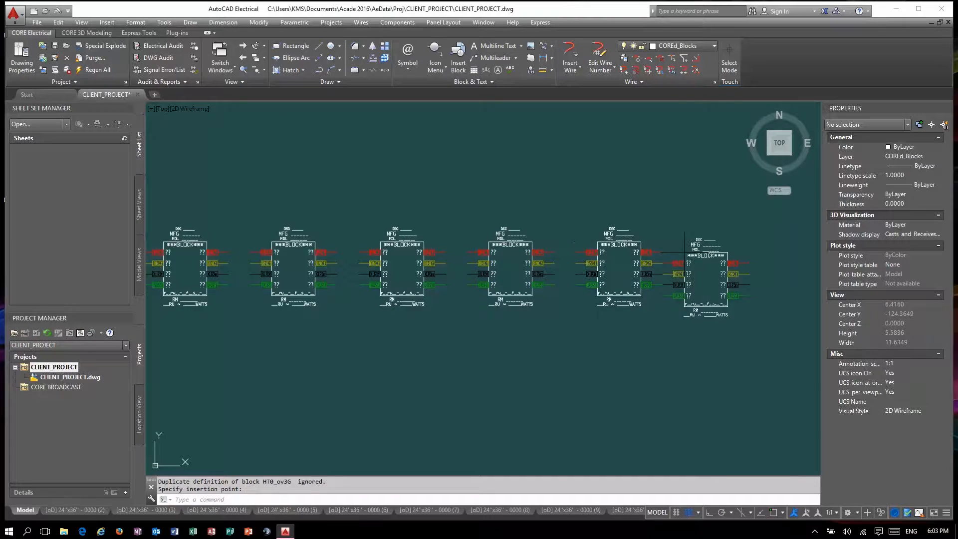
{"action": "left_click", "coordinate": [705, 242]}
Delete the fifth device block in the row together with its connectors
{"action": "left_click", "coordinate": [669, 315]}
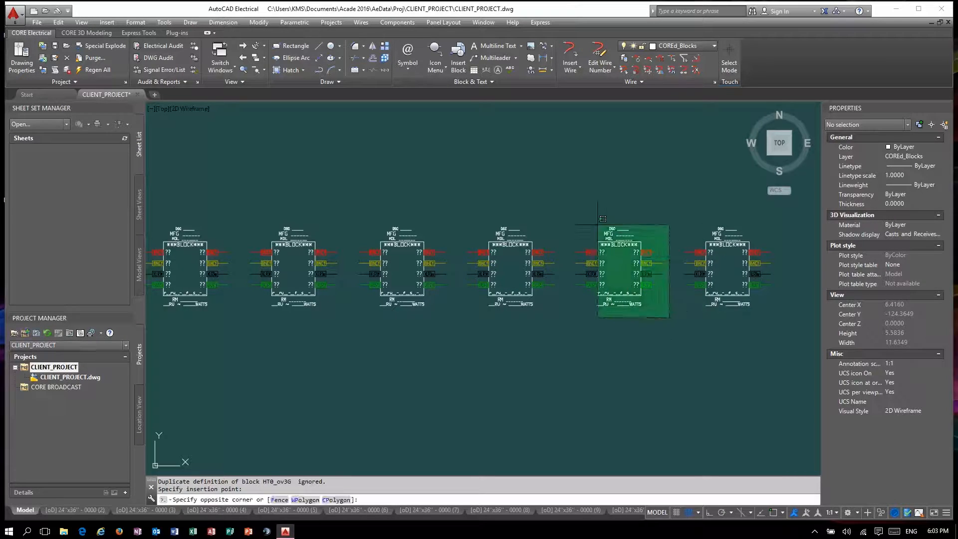
{"action": "left_click", "coordinate": [599, 224]}
{"action": "key", "text": "Delete"}
Set the TAG1 attribute of the first and last device blocks in the row to WHOMPUM
{"action": "scroll", "coordinate": [623, 221], "scroll_direction": "down", "scroll_amount": 2}
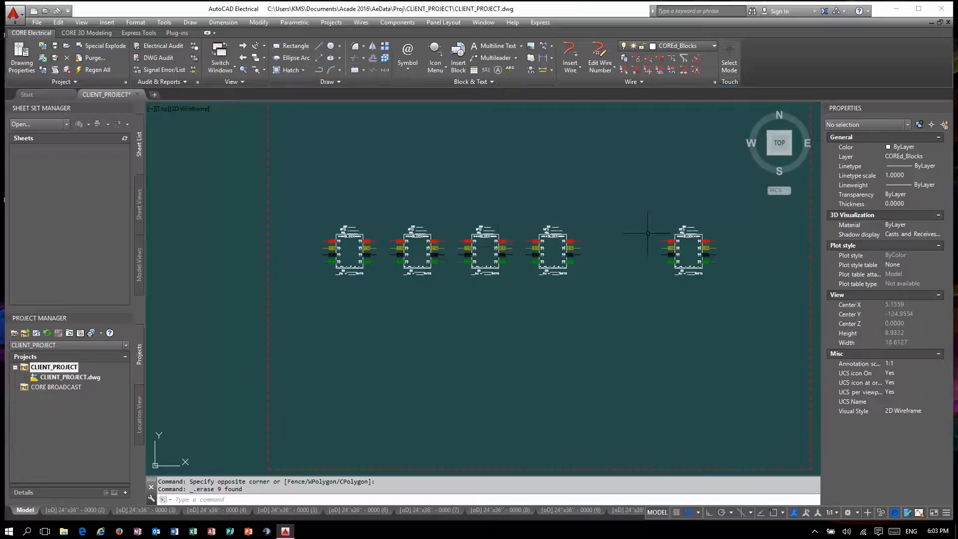
{"action": "left_click", "coordinate": [687, 231]}
{"action": "left_click", "coordinate": [351, 230]}
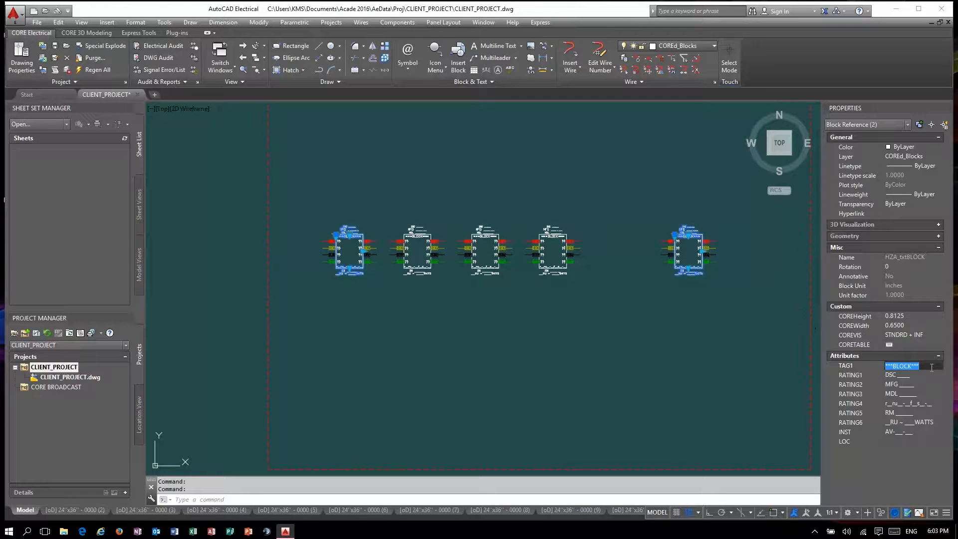
{"action": "key", "text": "Return"}
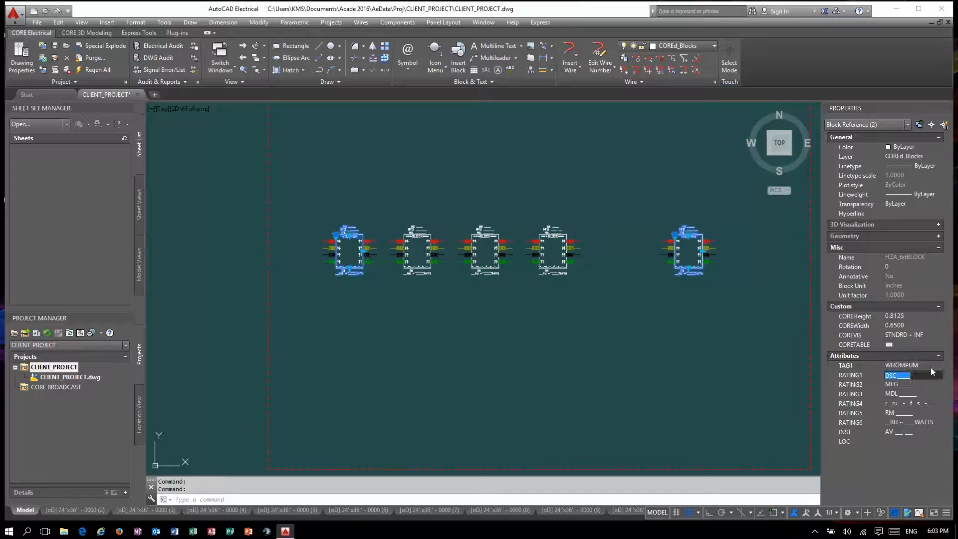
{"action": "scroll", "coordinate": [654, 289], "scroll_direction": "up", "scroll_amount": 5}
{"action": "scroll", "coordinate": [628, 257], "scroll_direction": "down", "scroll_amount": 6}
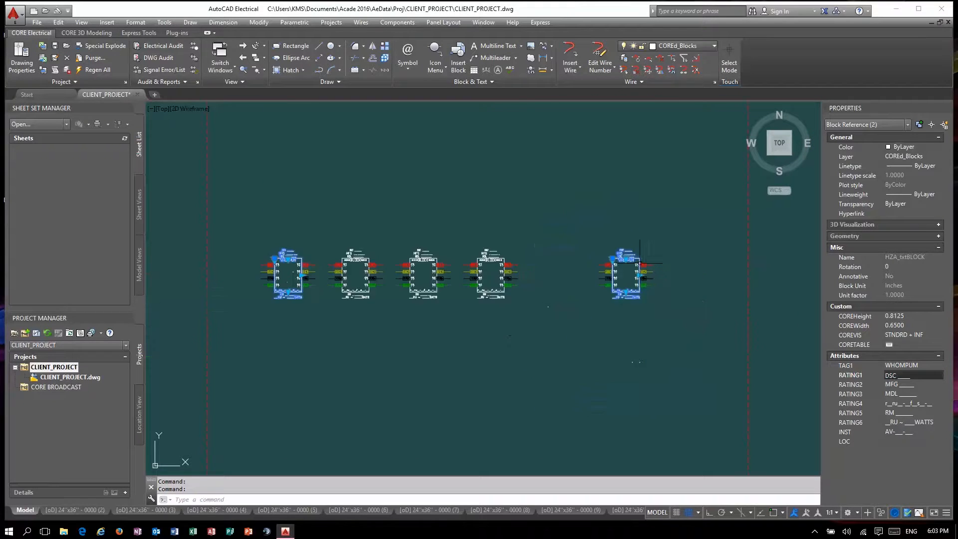
{"action": "scroll", "coordinate": [368, 257], "scroll_direction": "up", "scroll_amount": 6}
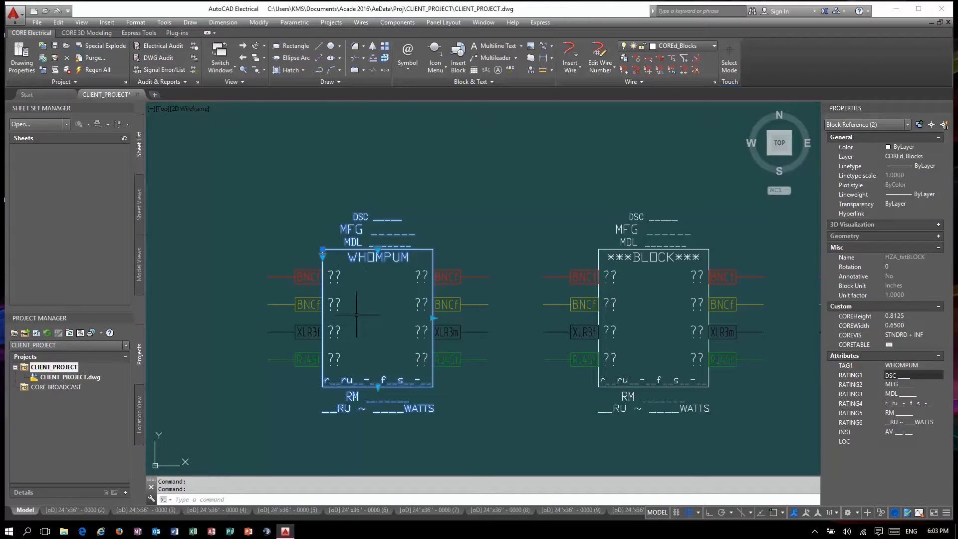
{"action": "key", "text": "Escape"}
Stretch the first WHOMPUM block downward from its bottom edge to a height of 1.1375
{"action": "scroll", "coordinate": [391, 236], "scroll_direction": "down", "scroll_amount": 2}
{"action": "scroll", "coordinate": [367, 362], "scroll_direction": "up", "scroll_amount": 4}
{"action": "left_click", "coordinate": [422, 362]}
{"action": "left_click", "coordinate": [393, 285]}
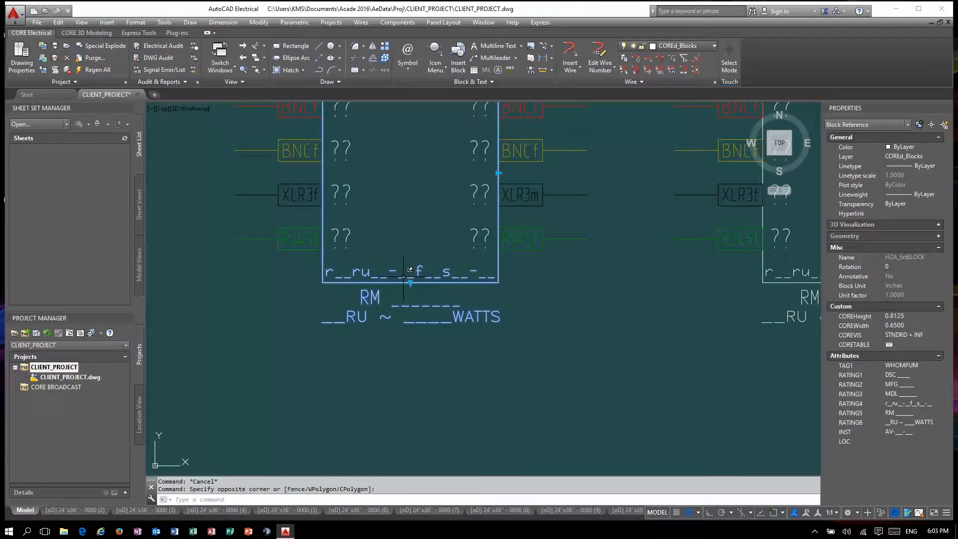
{"action": "left_click", "coordinate": [410, 282]}
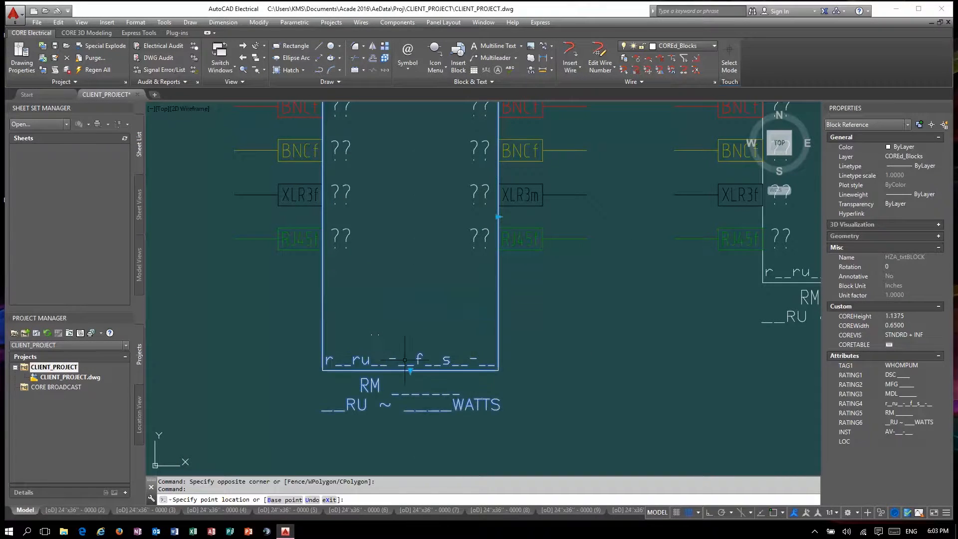
{"action": "left_click", "coordinate": [410, 369]}
Insert the HT0_iDTA connector block on the stretched block's left edge, below the RJ45f input
{"action": "left_click", "coordinate": [458, 52]}
{"action": "left_click", "coordinate": [362, 78]}
{"action": "left_click_drag", "start_coordinate": [364, 125], "coordinate": [364, 165]}
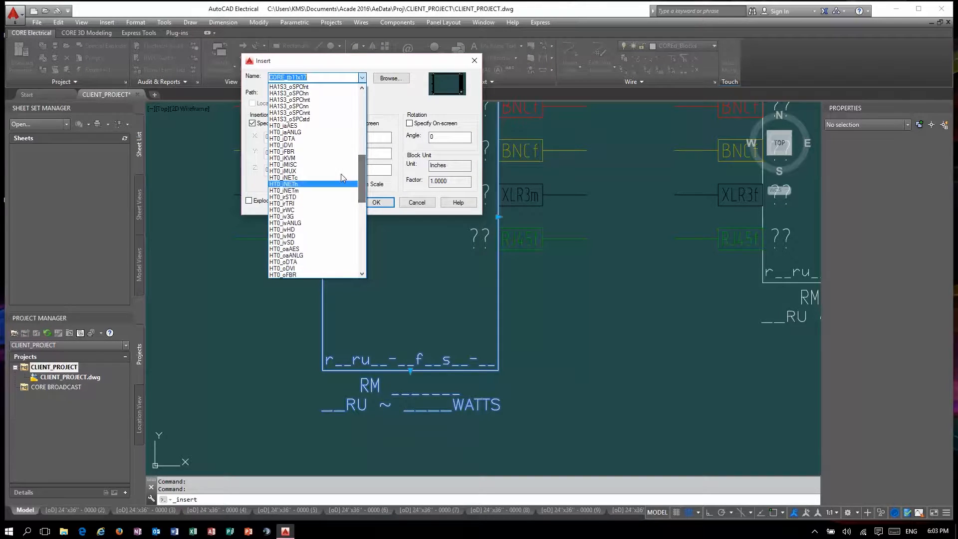
{"action": "left_click", "coordinate": [334, 153]}
{"action": "left_click", "coordinate": [376, 202]}
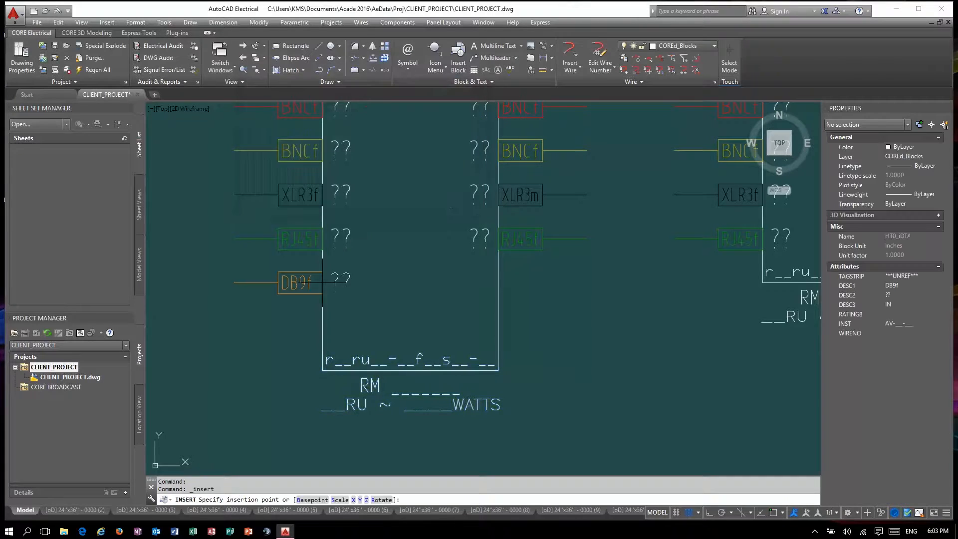
{"action": "left_click", "coordinate": [322, 283]}
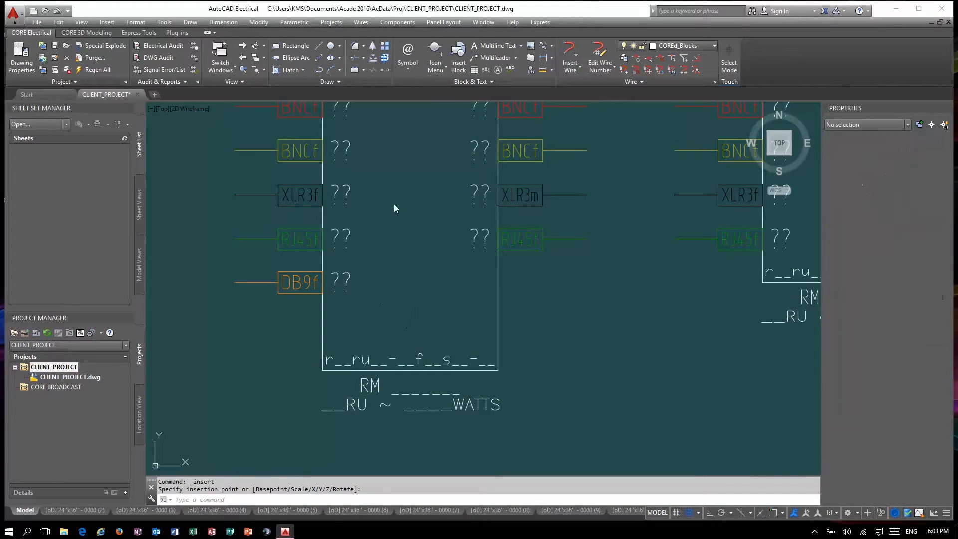
Insert the HT0_ovSD connector block on the stretched block's right edge, level with the DB9f input
{"action": "key", "text": "Return"}
{"action": "left_click", "coordinate": [362, 78]}
{"action": "left_click_drag", "start_coordinate": [364, 182], "coordinate": [360, 202]}
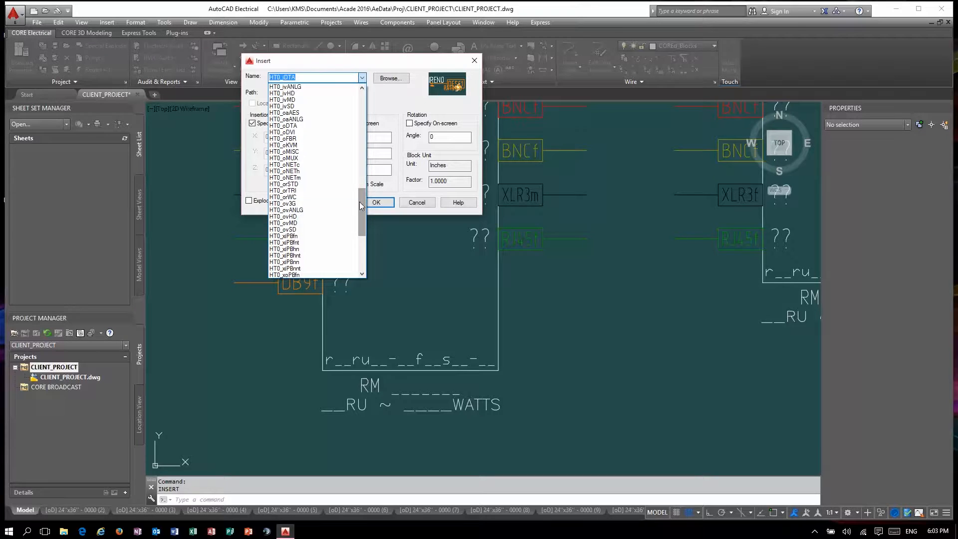
{"action": "left_click", "coordinate": [308, 230]}
{"action": "key", "text": "Return"}
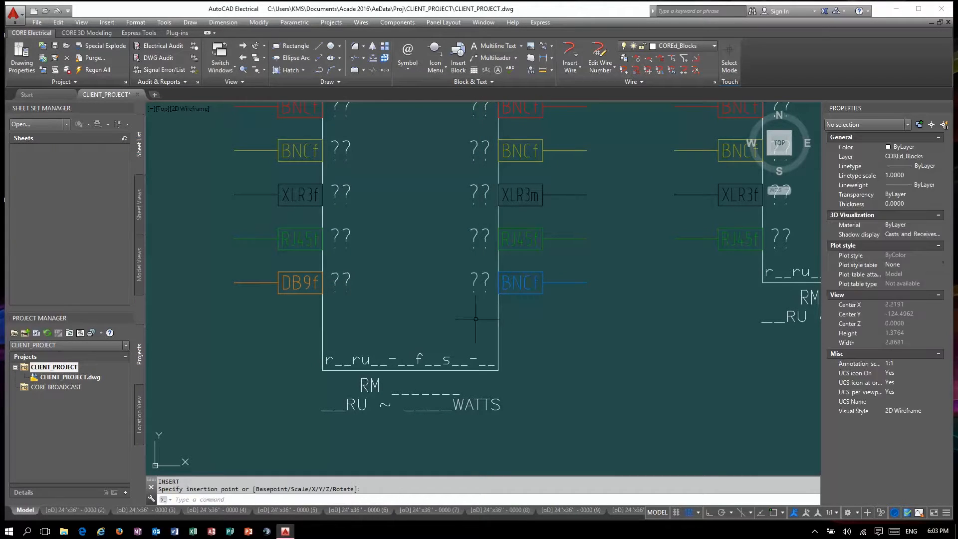
{"action": "left_click", "coordinate": [498, 282]}
Insert the HT0_oaAES connector block on the first WHOMPUM block's right edge, below the blue BNCf output
{"action": "key", "text": "Return"}
{"action": "left_click", "coordinate": [362, 77]}
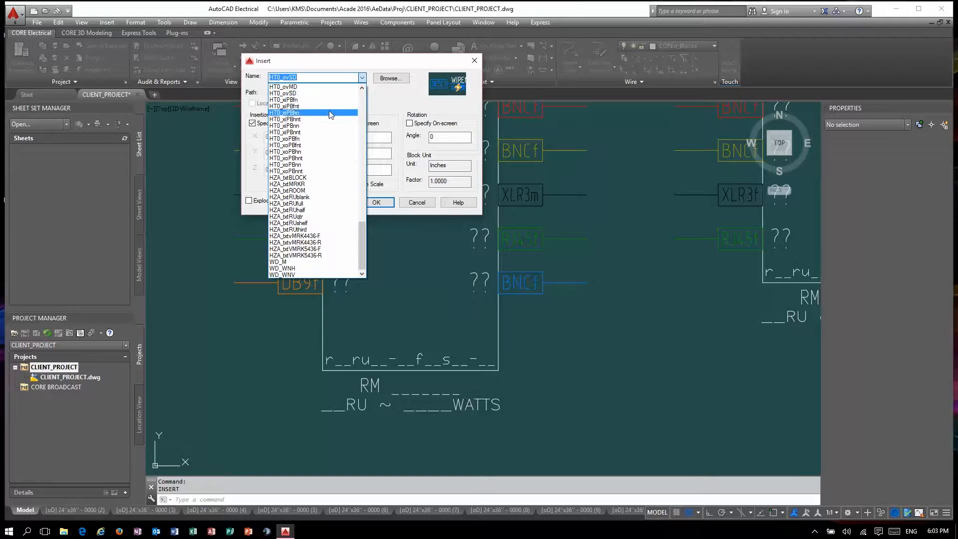
{"action": "scroll", "coordinate": [329, 143], "scroll_direction": "up", "scroll_amount": 2}
{"action": "scroll", "coordinate": [322, 139], "scroll_direction": "up", "scroll_amount": 5}
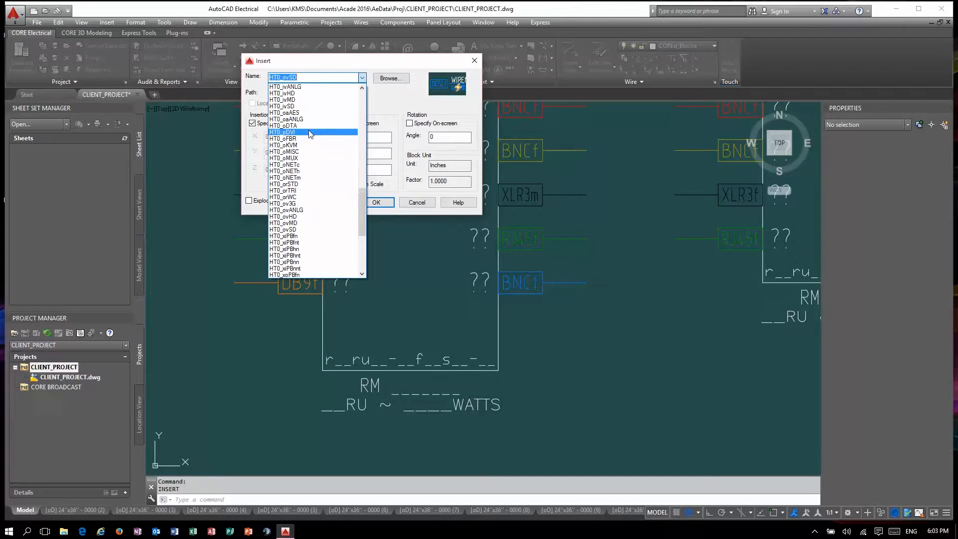
{"action": "left_click", "coordinate": [310, 132]}
{"action": "key", "text": "Return"}
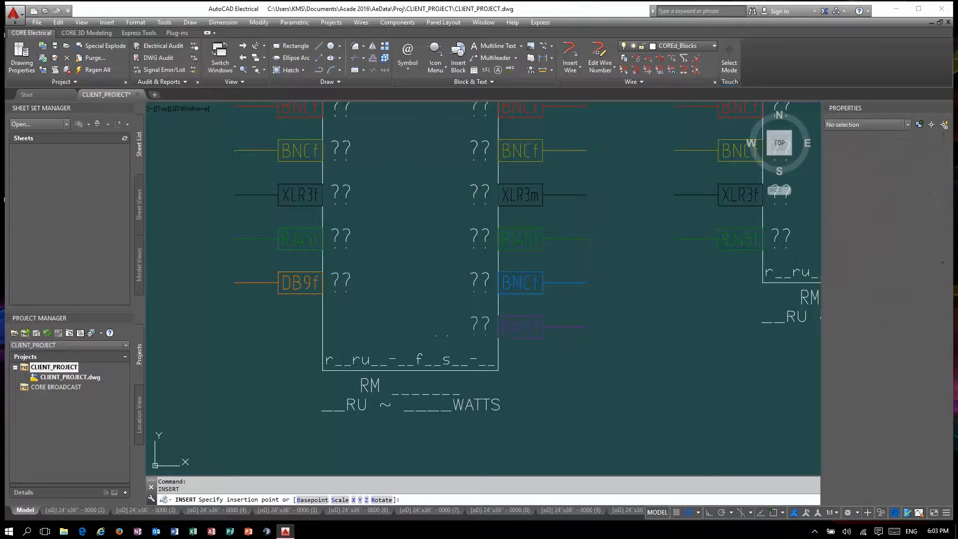
{"action": "left_click", "coordinate": [498, 327]}
Fill the HT0_oaAES connector's TAGSTRIP with a field referencing the first WHOMPUM block's TAG1, and copy the field expression
{"action": "scroll", "coordinate": [358, 331], "scroll_direction": "down", "scroll_amount": 2}
{"action": "left_click", "coordinate": [470, 329]}
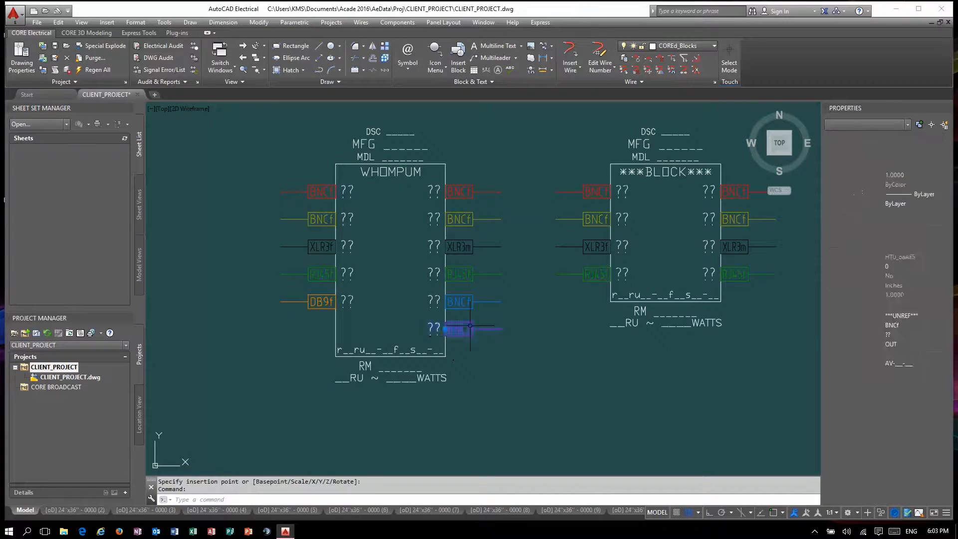
{"action": "left_click", "coordinate": [692, 266]}
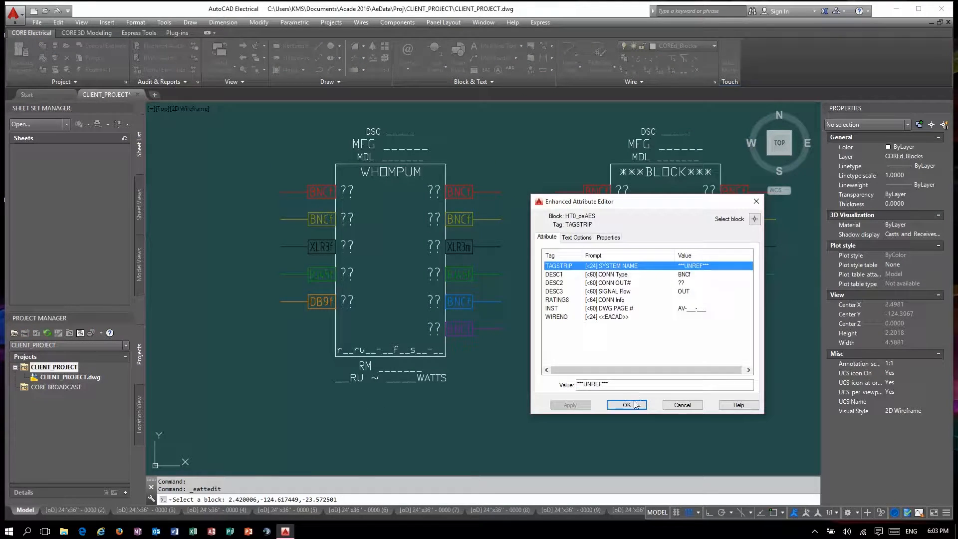
{"action": "right_click", "coordinate": [634, 384]}
{"action": "left_click", "coordinate": [666, 453]}
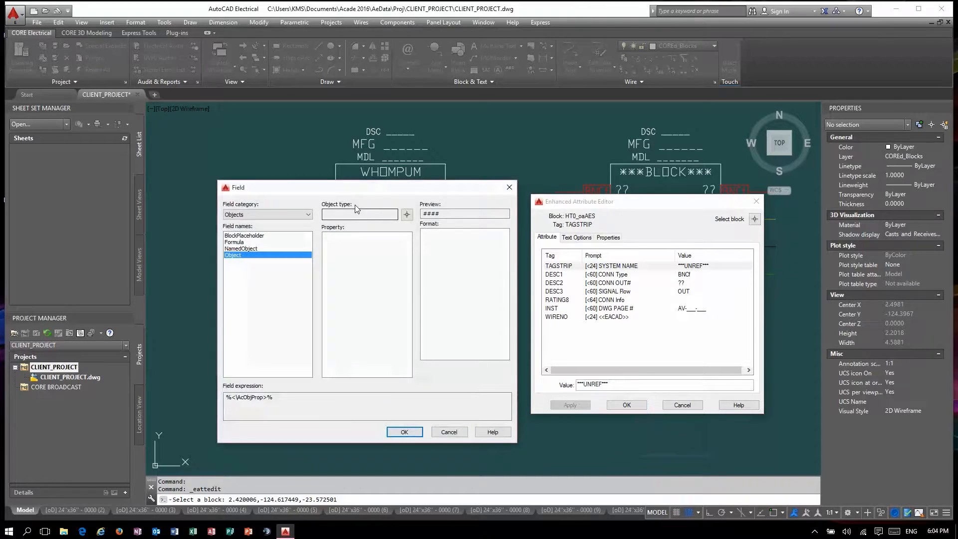
{"action": "left_click", "coordinate": [407, 214]}
{"action": "left_click", "coordinate": [399, 183]}
{"action": "left_click_drag", "start_coordinate": [408, 287], "coordinate": [392, 356]}
{"action": "left_click", "coordinate": [382, 359]}
{"action": "left_click_drag", "start_coordinate": [421, 404], "coordinate": [124, 395]}
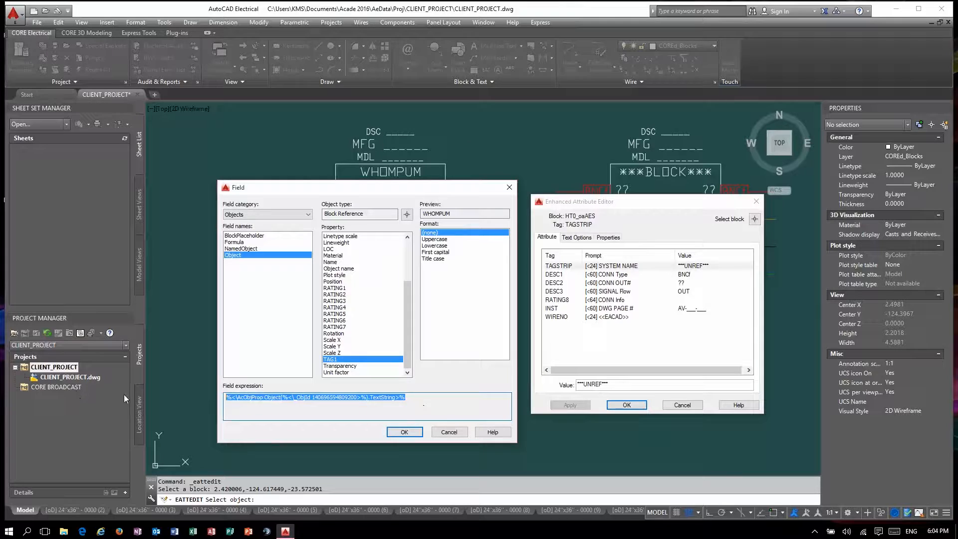
{"action": "left_click", "coordinate": [403, 432]}
{"action": "left_click", "coordinate": [626, 404]}
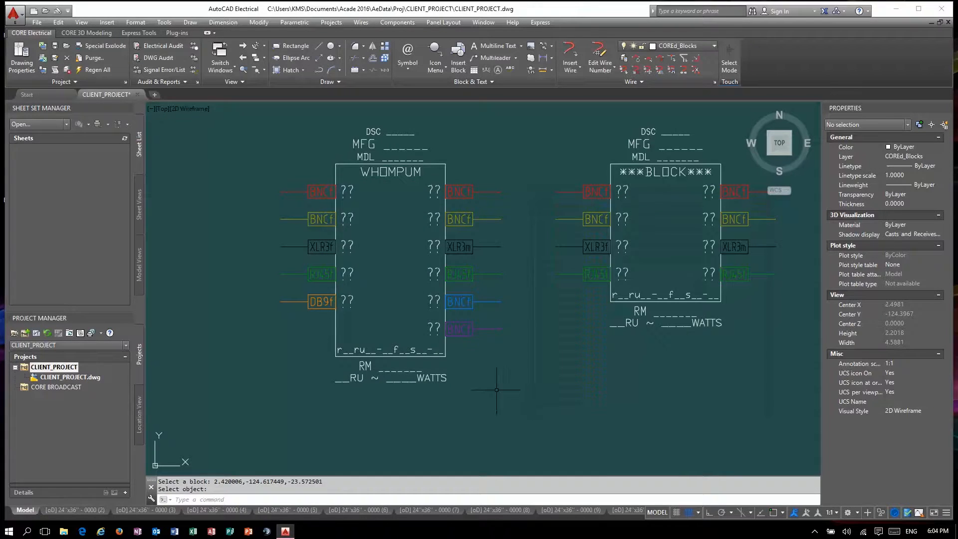
Set TAGSTRIP of all eleven connectors on the first WHOMPUM block to the copied TAG1 field expression
{"action": "left_click", "coordinate": [471, 393]}
{"action": "left_click", "coordinate": [305, 142]}
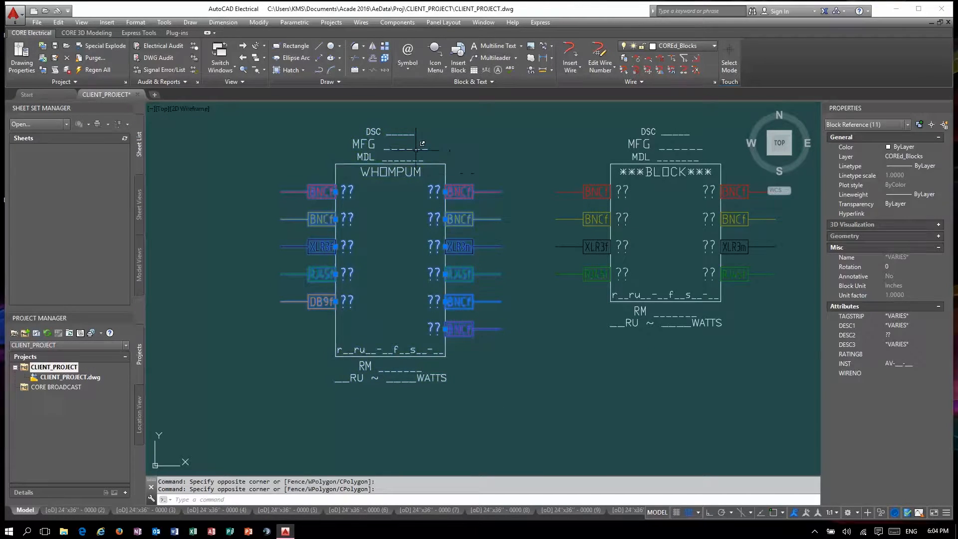
{"action": "left_click", "coordinate": [939, 326]}
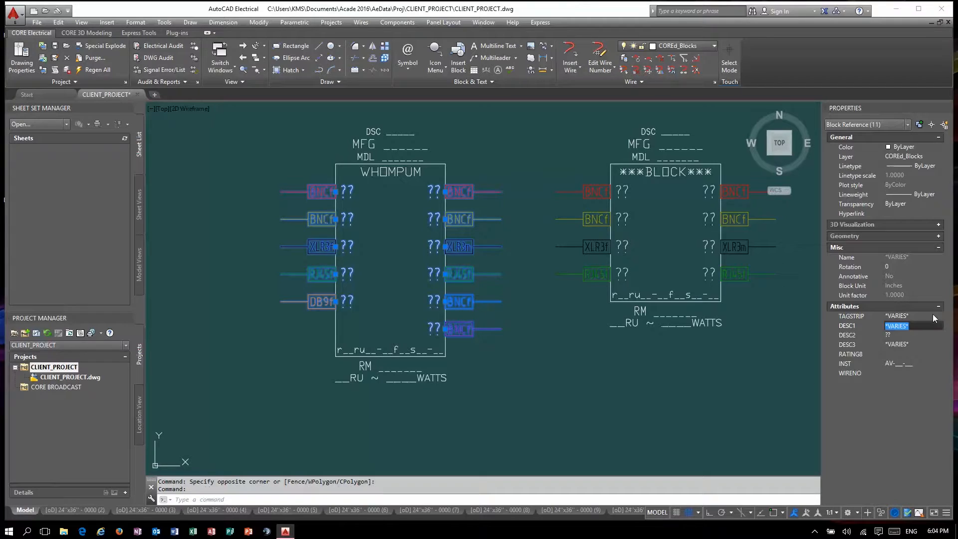
{"action": "left_click", "coordinate": [933, 315]}
{"action": "key", "text": "ctrl+v"}
{"action": "key", "text": "Return"}
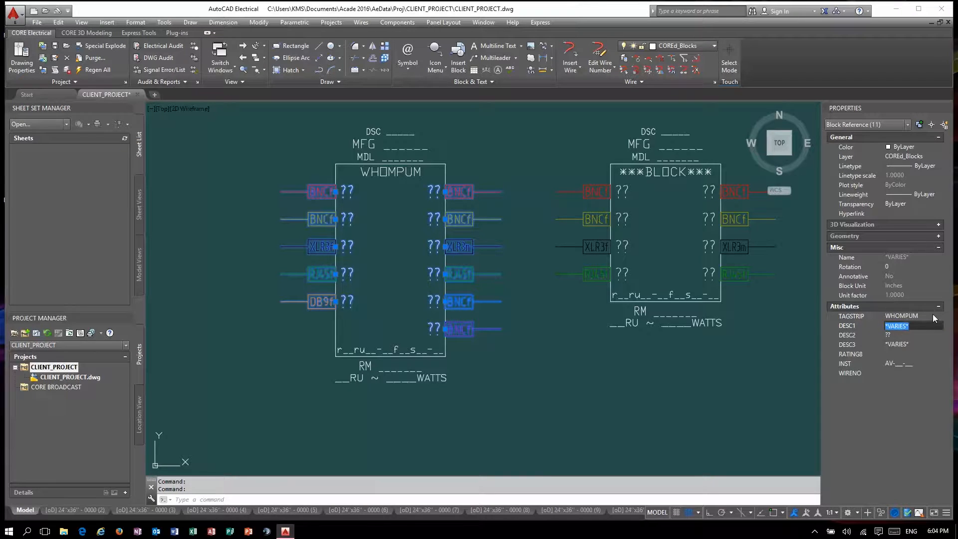
{"action": "key", "text": "Escape"}
Stretch the last WHOMPUM block in the row downward from its bottom edge to a height of 0.9750
{"action": "scroll", "coordinate": [704, 287], "scroll_direction": "down", "scroll_amount": 4}
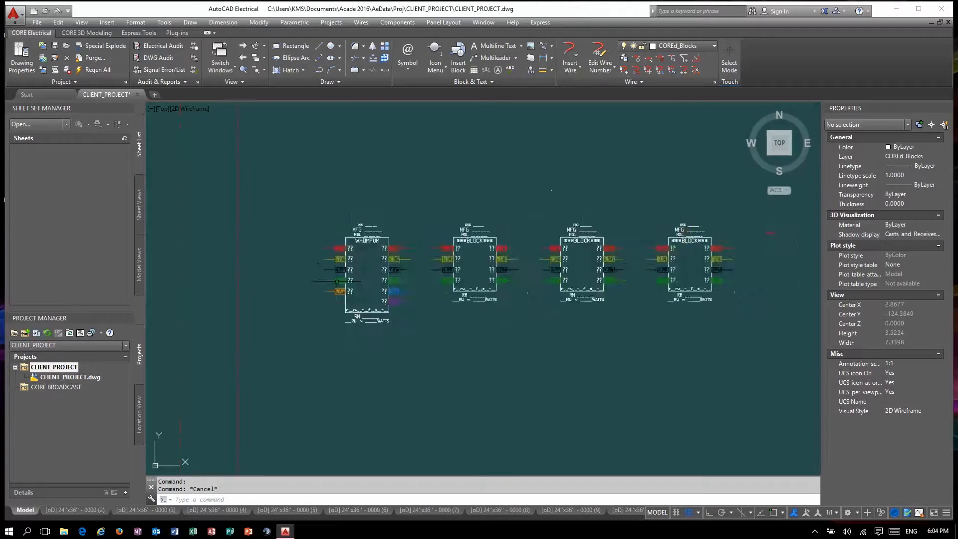
{"action": "scroll", "coordinate": [718, 285], "scroll_direction": "up", "scroll_amount": 6}
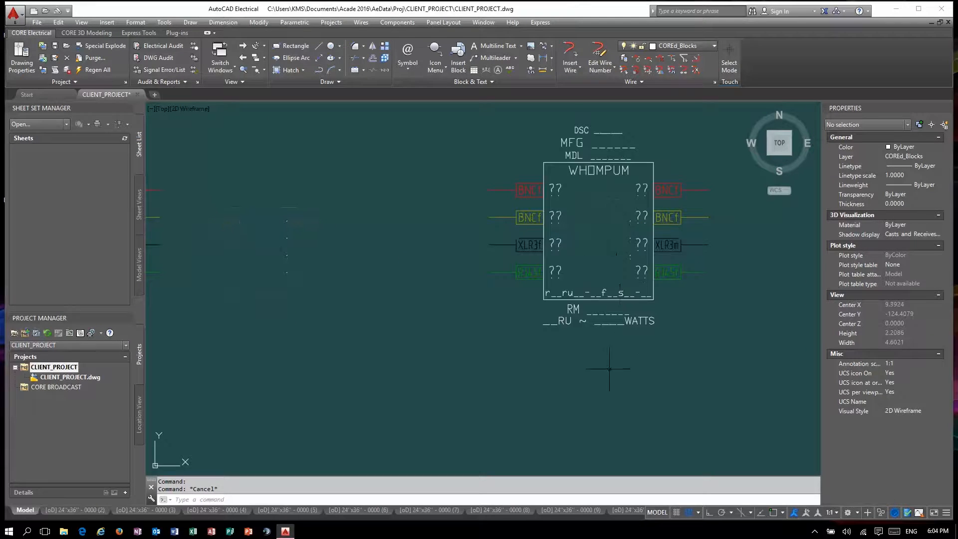
{"action": "left_click", "coordinate": [595, 293]}
{"action": "left_click", "coordinate": [602, 290]}
{"action": "left_click", "coordinate": [598, 300]}
{"action": "left_click", "coordinate": [598, 326]}
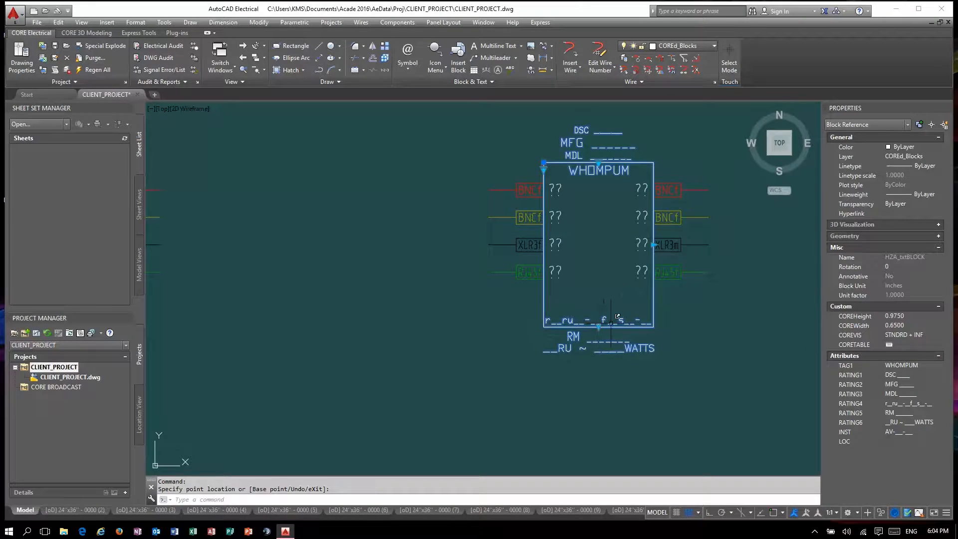
Insert the HT0_iaAES connector block on the last WHOMPUM block's left edge, below the RJ45f input
{"action": "left_click", "coordinate": [463, 56]}
{"action": "left_click", "coordinate": [362, 77]}
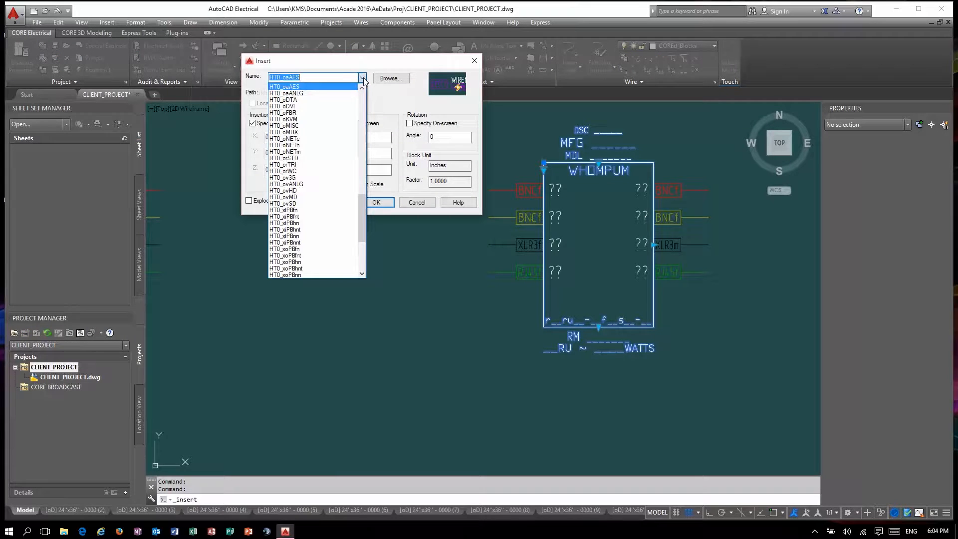
{"action": "scroll", "coordinate": [368, 155], "scroll_direction": "up", "scroll_amount": 3}
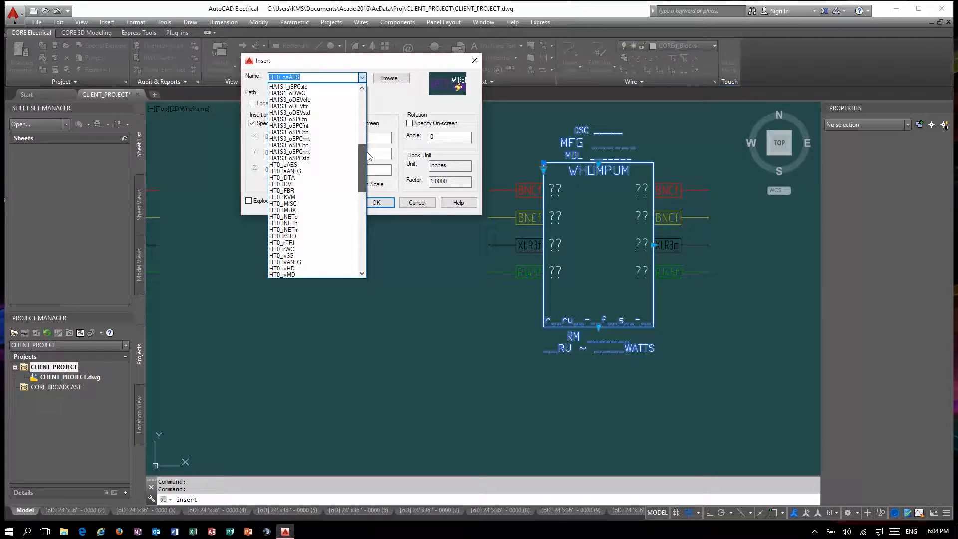
{"action": "left_click", "coordinate": [320, 165]}
{"action": "key", "text": "Return"}
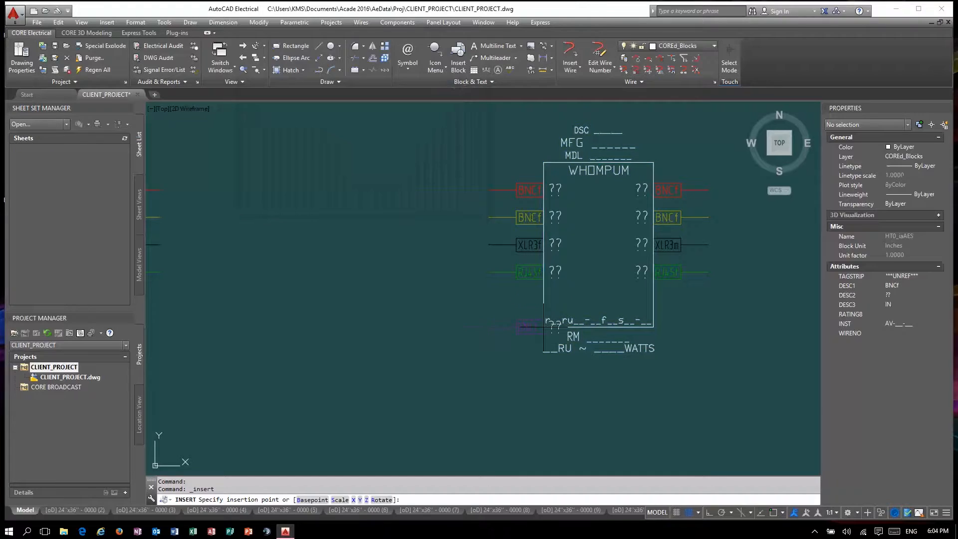
Insert the HT0_oDTA connector block on the last WHOMPUM block's right edge, below the RJ45f output
{"action": "key", "text": "Return"}
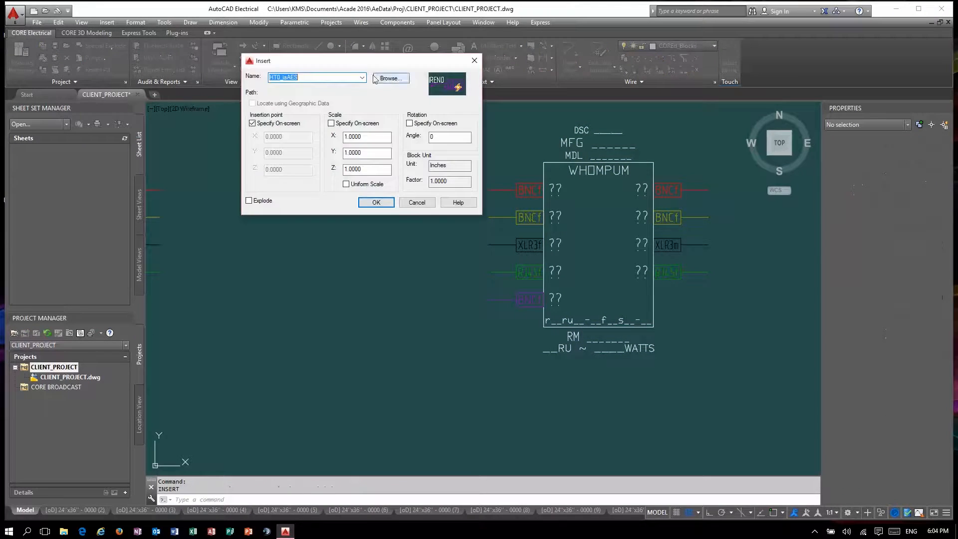
{"action": "left_click", "coordinate": [362, 77]}
{"action": "scroll", "coordinate": [331, 178], "scroll_direction": "down", "scroll_amount": 2}
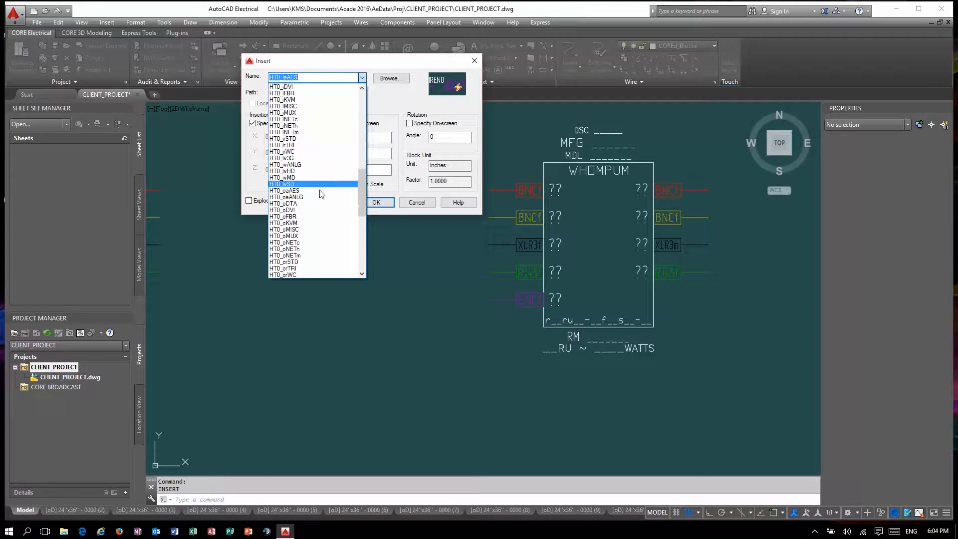
{"action": "left_click", "coordinate": [308, 192]}
{"action": "key", "text": "Return"}
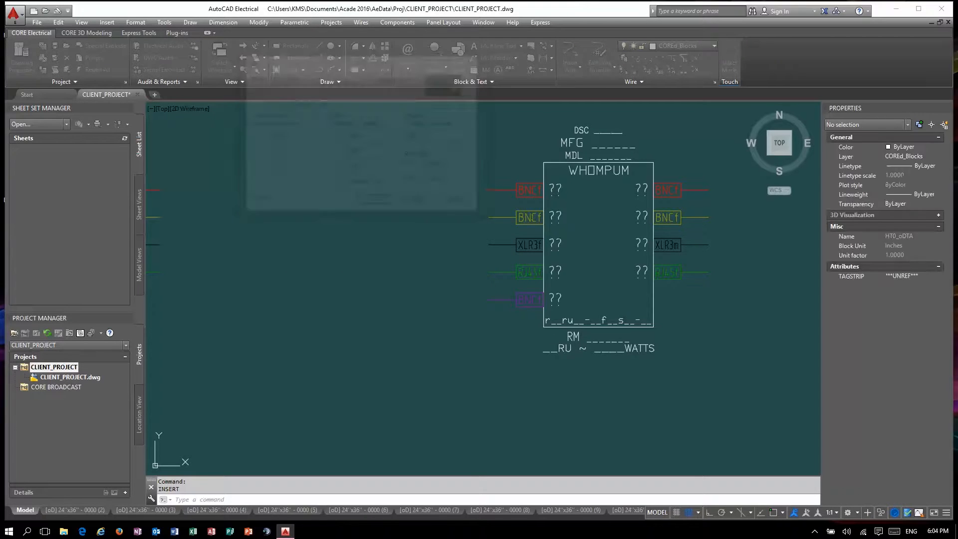
{"action": "left_click", "coordinate": [683, 291]}
Fill the HT0_oDTA connector's TAGSTRIP with a field referencing the last WHOMPUM block's TAG1, and copy the field expression
{"action": "mouse_move", "coordinate": [627, 203]}
{"action": "left_mouse_down"}
{"action": "mouse_move", "coordinate": [335, 178]}
{"action": "mouse_move", "coordinate": [338, 151]}
{"action": "left_mouse_up"}
{"action": "left_click", "coordinate": [410, 215]}
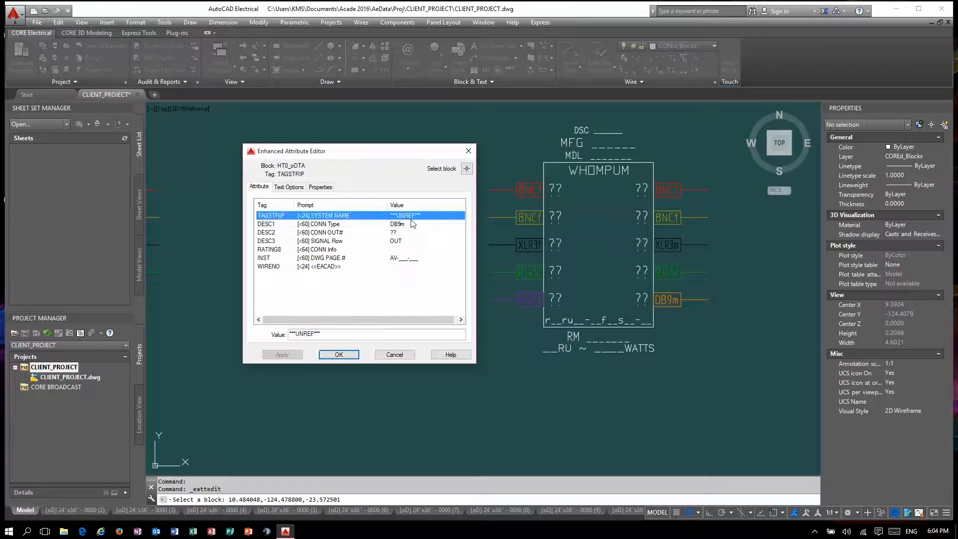
{"action": "right_click", "coordinate": [363, 337]}
{"action": "left_click", "coordinate": [402, 404]}
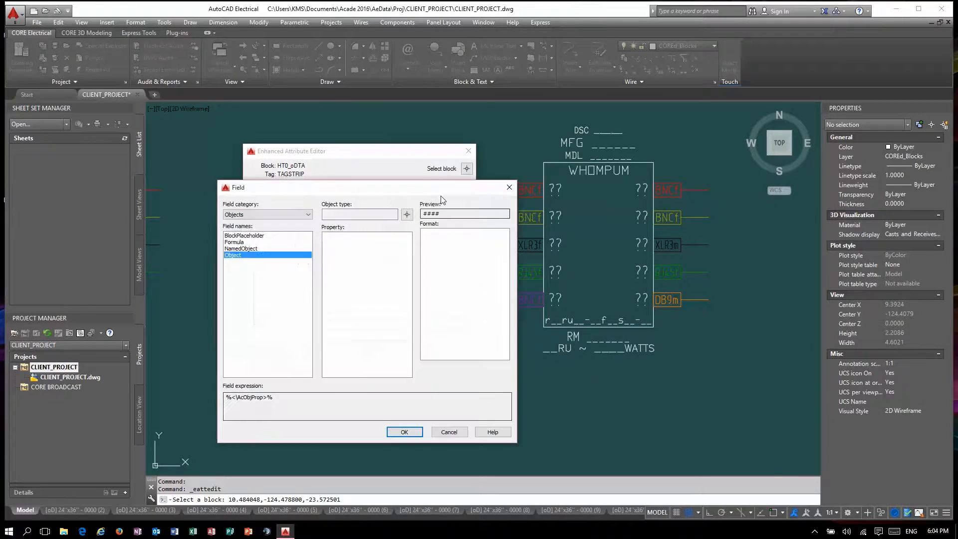
{"action": "left_click", "coordinate": [409, 217]}
{"action": "left_click", "coordinate": [543, 239]}
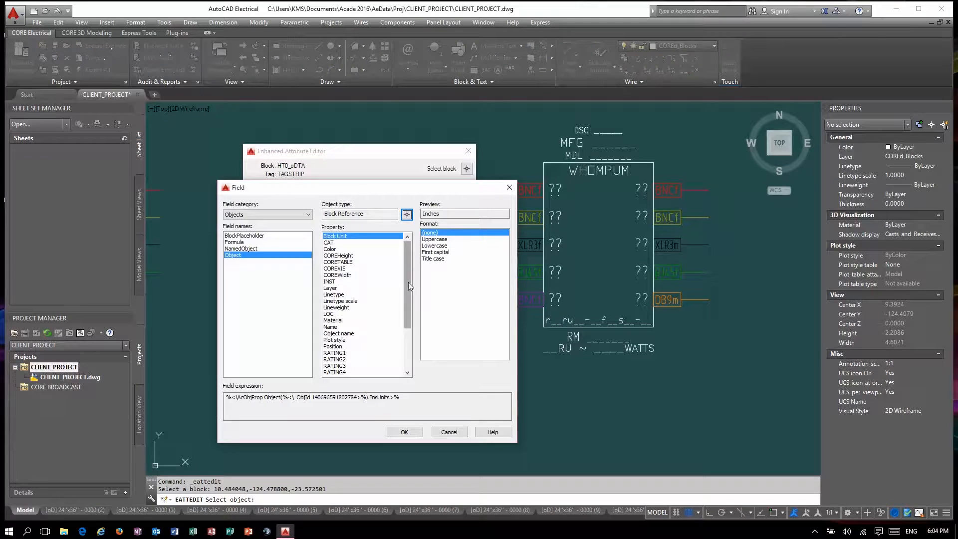
{"action": "left_click_drag", "start_coordinate": [408, 282], "coordinate": [358, 356]}
{"action": "left_click", "coordinate": [358, 359]}
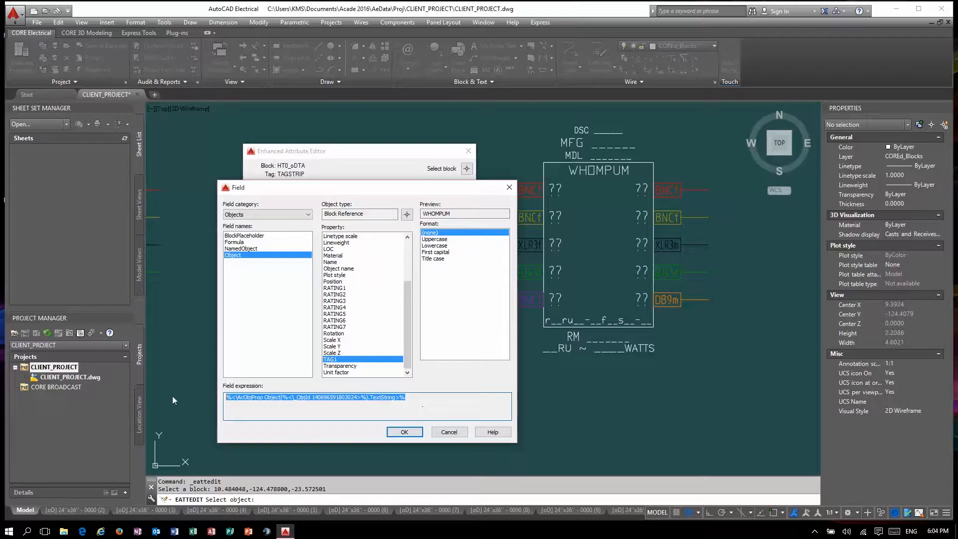
{"action": "left_click", "coordinate": [404, 432]}
{"action": "left_click", "coordinate": [337, 420]}
Set TAGSTRIP of all ten connectors on the last WHOMPUM block to the copied TAG1 field expression
{"action": "left_click", "coordinate": [658, 375]}
{"action": "left_click", "coordinate": [503, 114]}
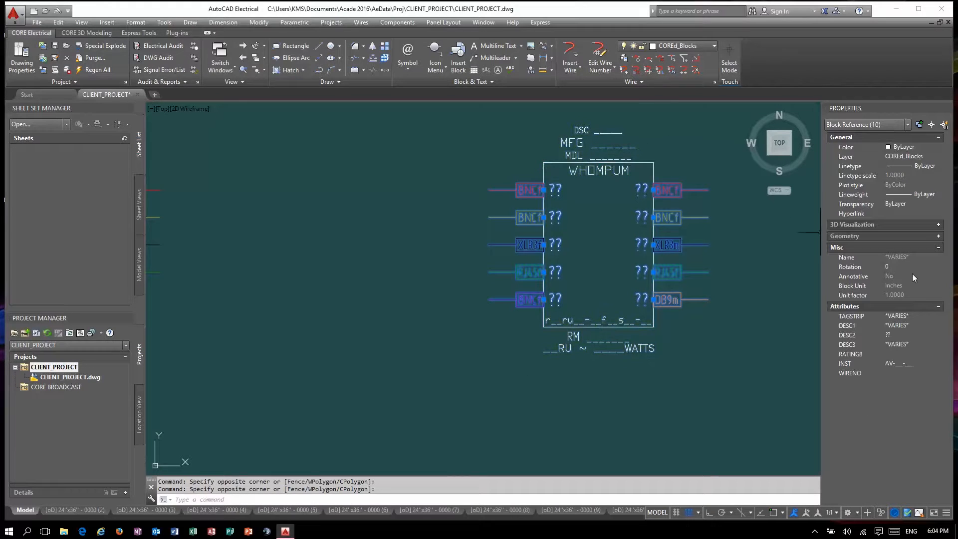
{"action": "left_click", "coordinate": [923, 316]}
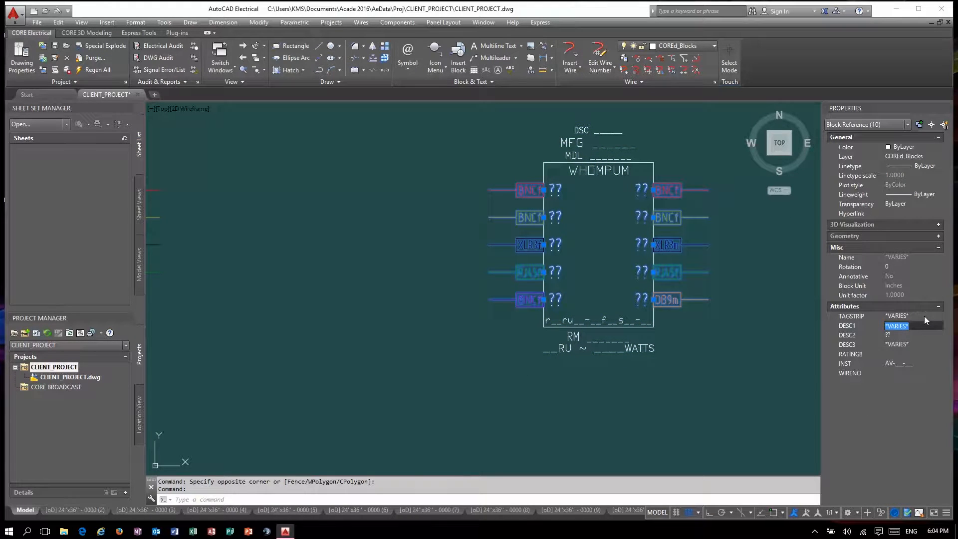
{"action": "key", "text": "ctrl+v"}
{"action": "key", "text": "Return"}
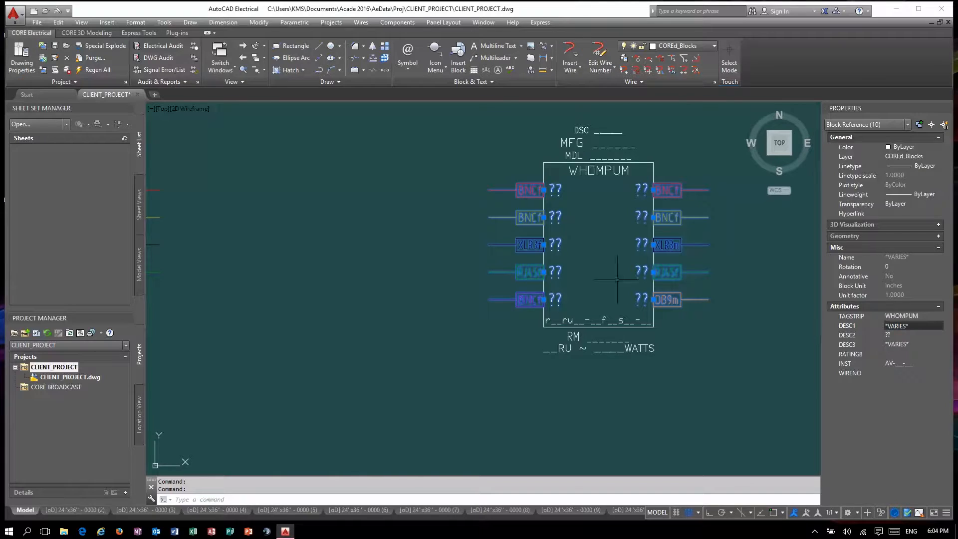
{"action": "key", "text": "Escape"}
Set the DESC2 connector number of the first WHOMPUM block's red BNCf input to 01
{"action": "scroll", "coordinate": [633, 275], "scroll_direction": "down", "scroll_amount": 5}
{"action": "scroll", "coordinate": [534, 260], "scroll_direction": "up", "scroll_amount": 5}
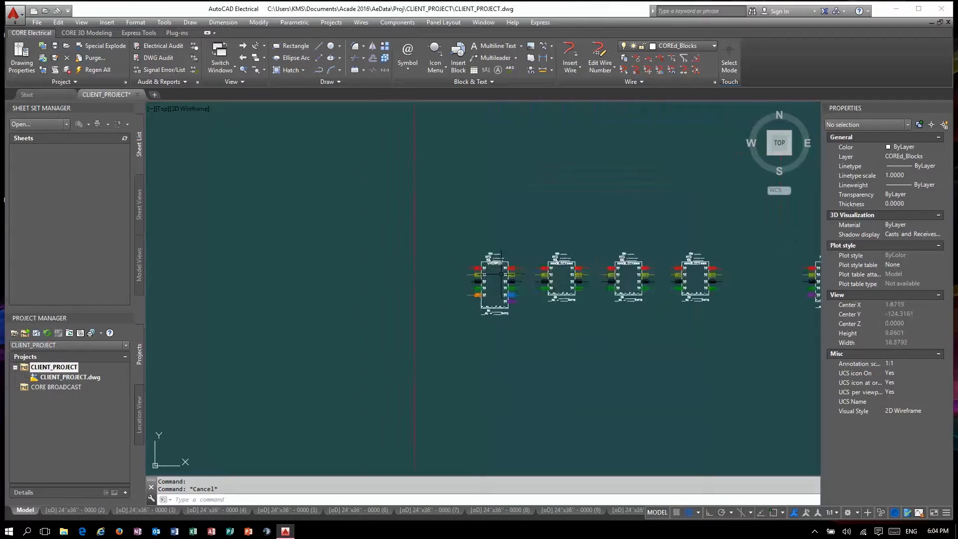
{"action": "left_click", "coordinate": [450, 220]}
{"action": "double_click", "coordinate": [447, 221]}
{"action": "type", "text": "0"}
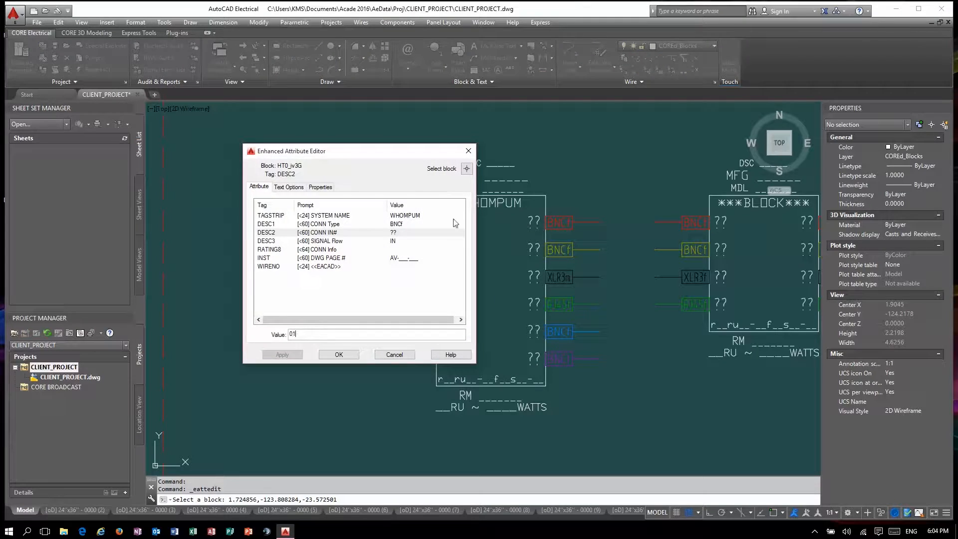
{"action": "type", "text": "1"}
{"action": "key", "text": "Return"}
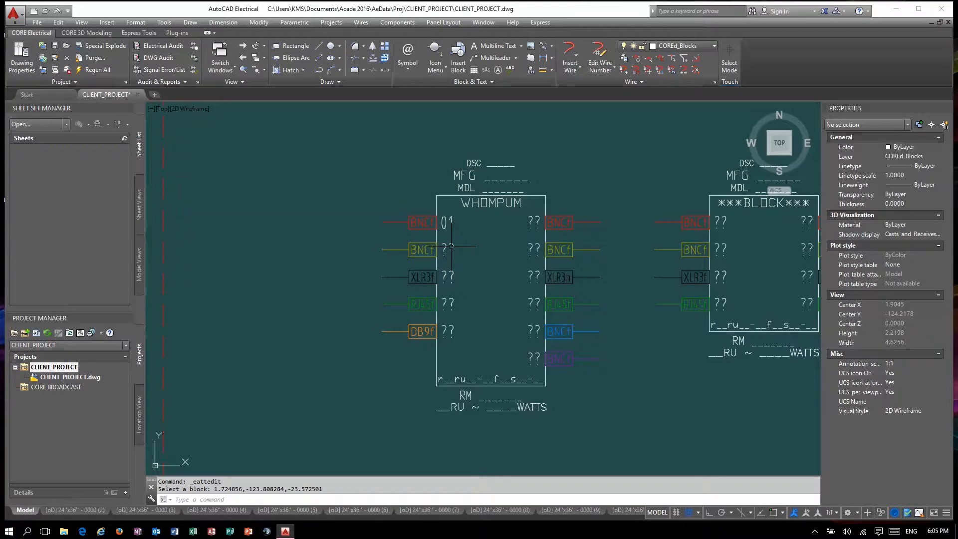
Number the first WHOMPUM block's yellow BNCf input 02 and its XLR3f input 03 in DESC2
{"action": "double_click", "coordinate": [450, 246]}
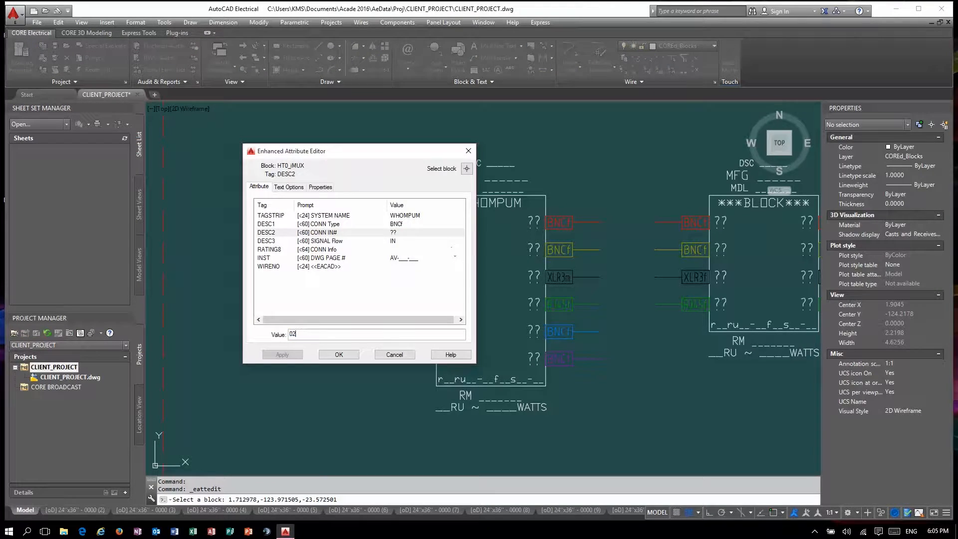
{"action": "type", "text": "02"}
{"action": "key", "text": "Return"}
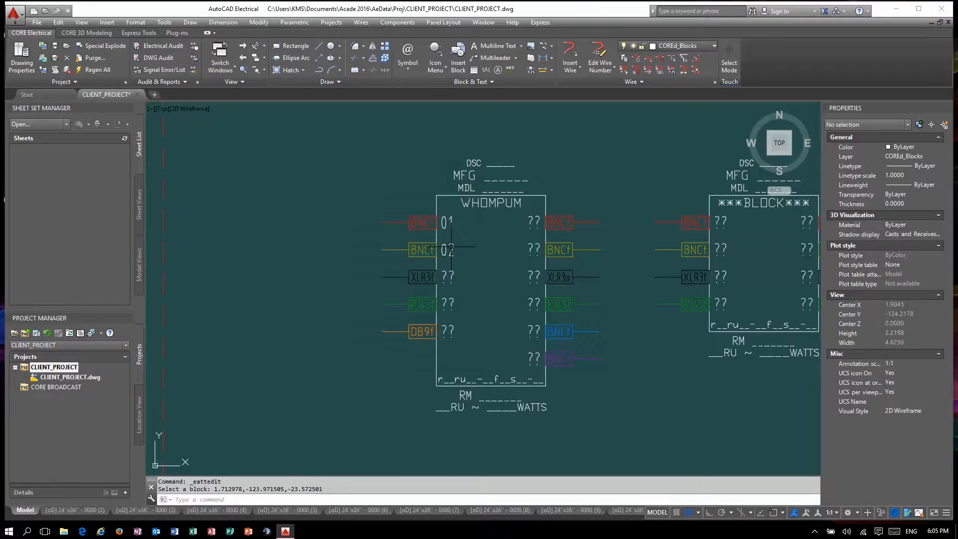
{"action": "double_click", "coordinate": [450, 275]}
{"action": "type", "text": "03"}
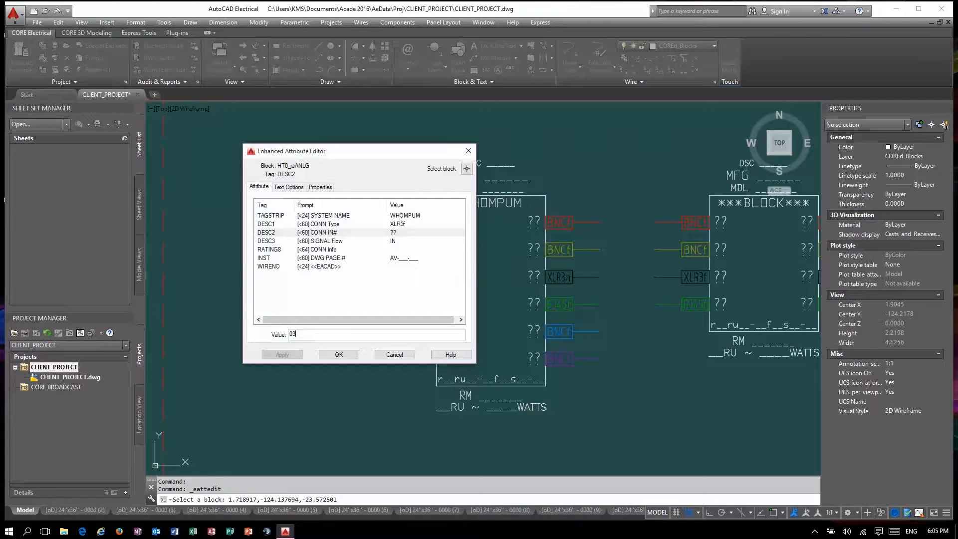
{"action": "key", "text": "Return"}
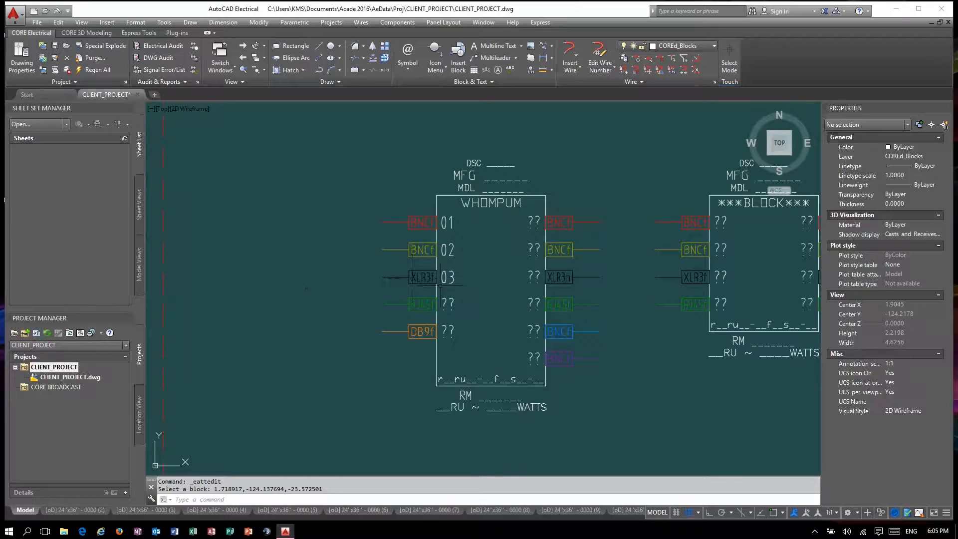
Number the first WHOMPUM block's RJ45f input 04 and its DB9f input 05 in DESC2
{"action": "double_click", "coordinate": [449, 303]}
{"action": "type", "text": "04"}
{"action": "key", "text": "Return"}
{"action": "double_click", "coordinate": [451, 332]}
{"action": "type", "text": "05"}
{"action": "key", "text": "Return"}
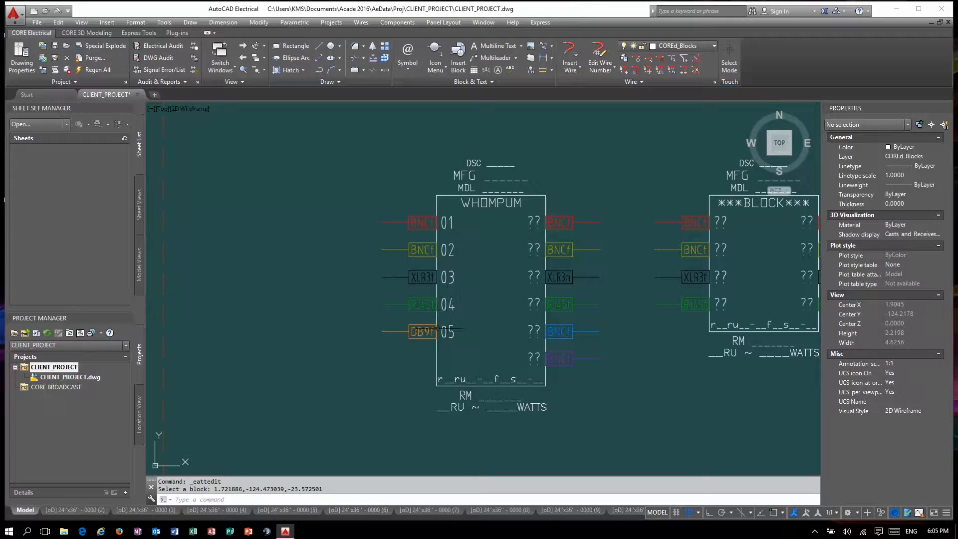
Set the RATING8 connector info of the first WHOMPUM block's DB9f input to 02RX,03TX,05G
{"action": "double_click", "coordinate": [421, 332]}
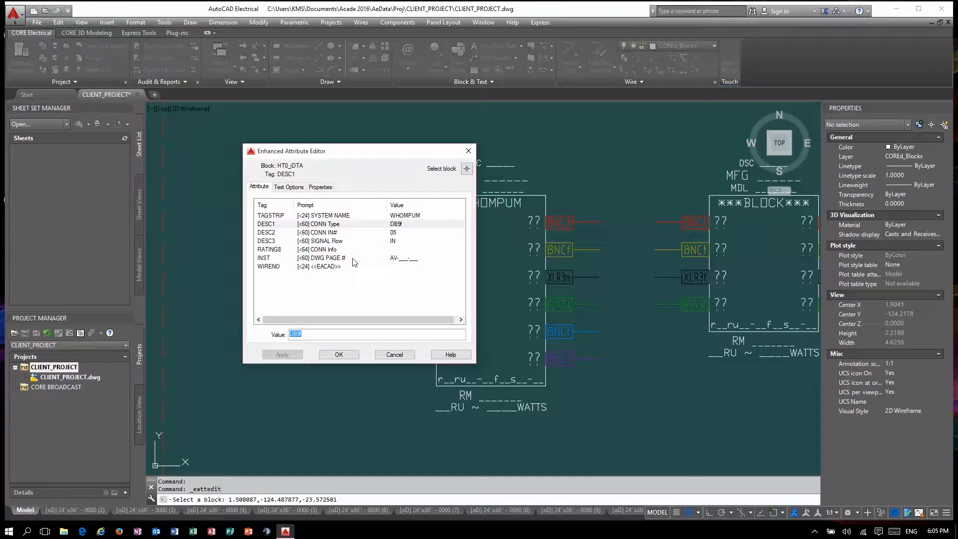
{"action": "left_click", "coordinate": [350, 249]}
{"action": "left_click", "coordinate": [348, 333]}
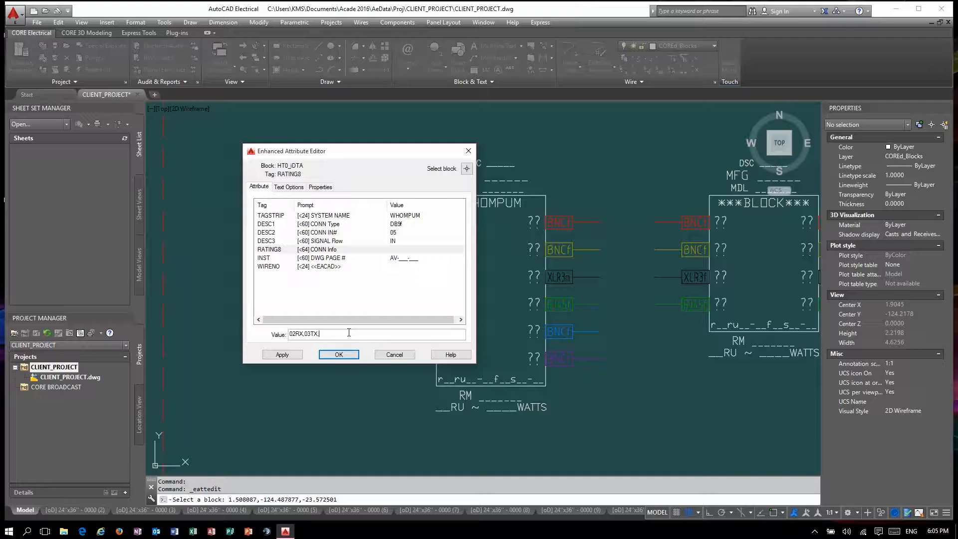
{"action": "key", "text": "Return"}
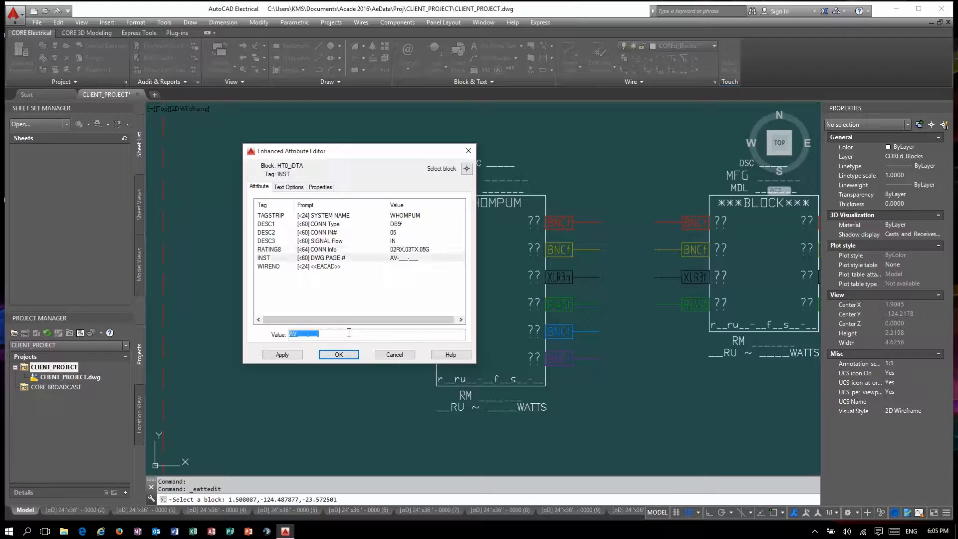
{"action": "left_click", "coordinate": [357, 356]}
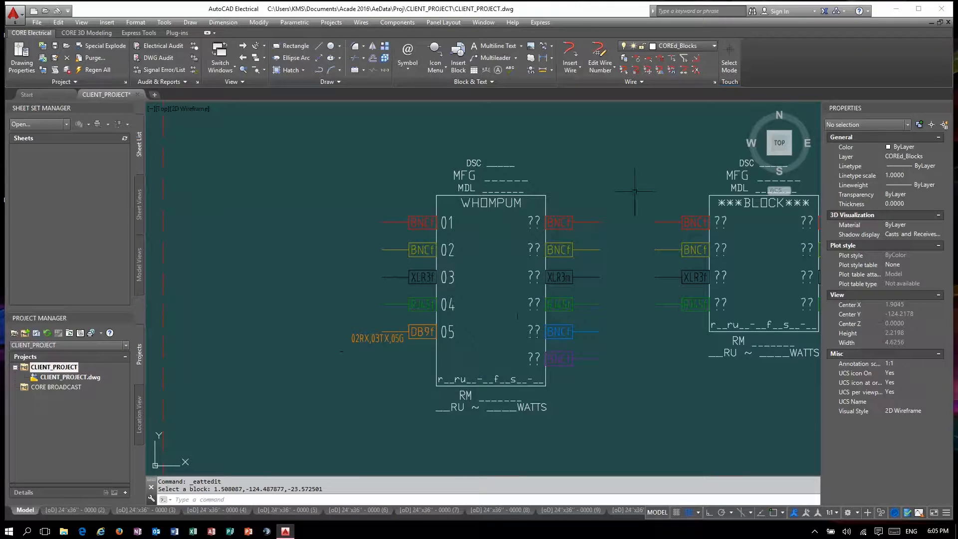
Number the first WHOMPUM block's red BNCf output 06 and its yellow BNCf output 07 in DESC2
{"action": "double_click", "coordinate": [537, 223]}
{"action": "type", "text": "06"}
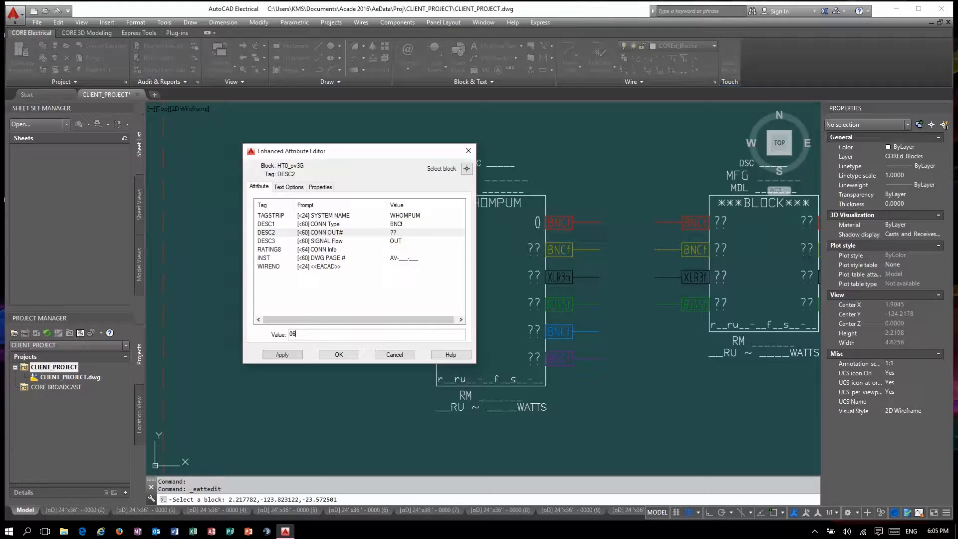
{"action": "key", "text": "Return"}
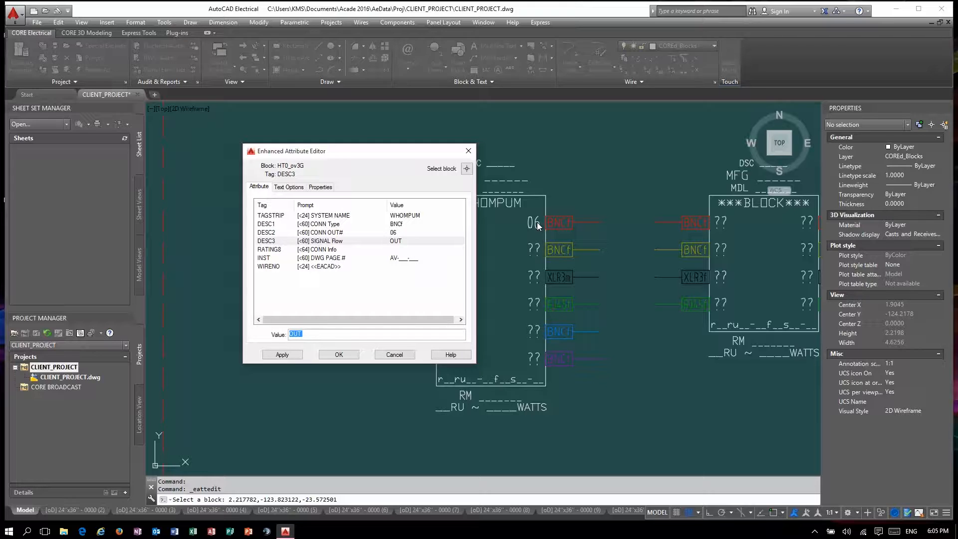
{"action": "key", "text": "Return"}
{"action": "double_click", "coordinate": [532, 249]}
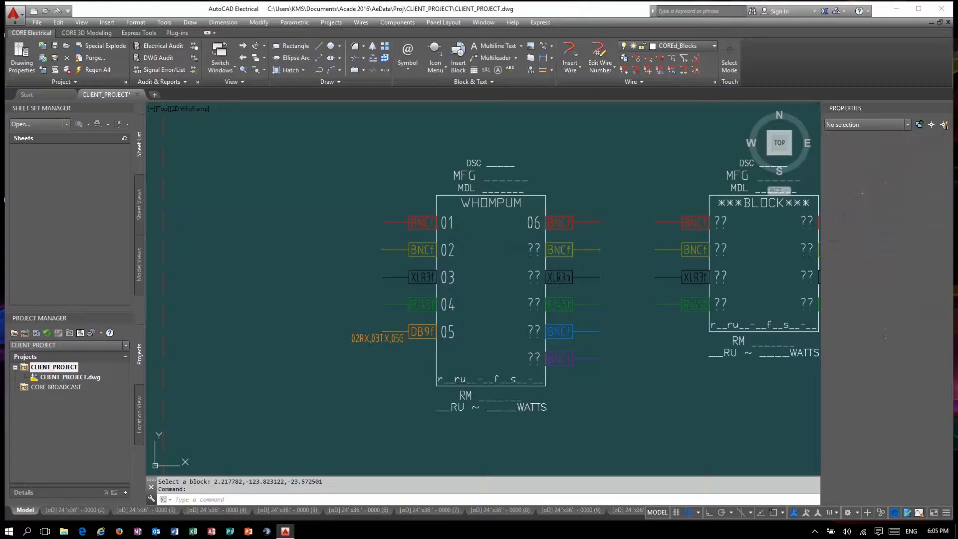
{"action": "key", "text": "Return"}
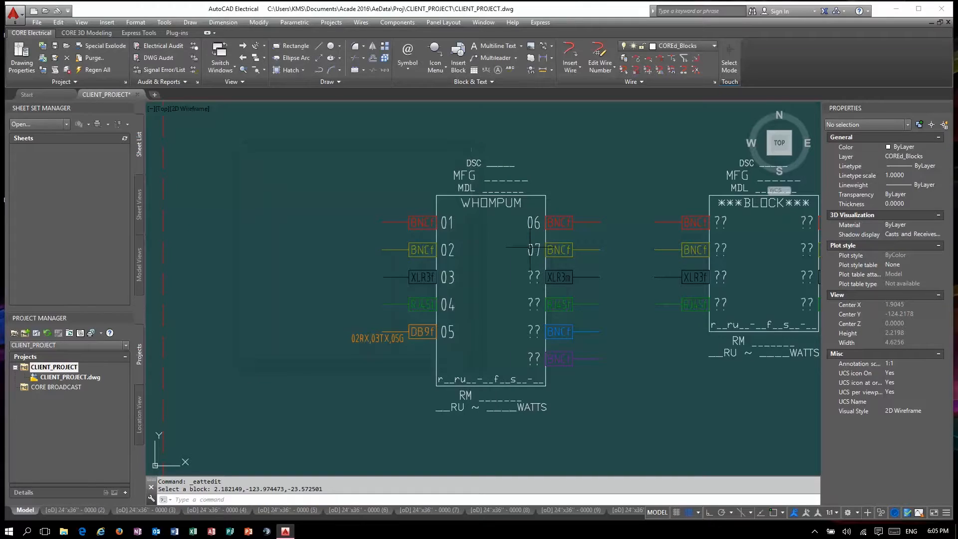
Number the first WHOMPUM block's XLR3m output 08 and its RJ45f output 09 in DESC2
{"action": "double_click", "coordinate": [531, 277]}
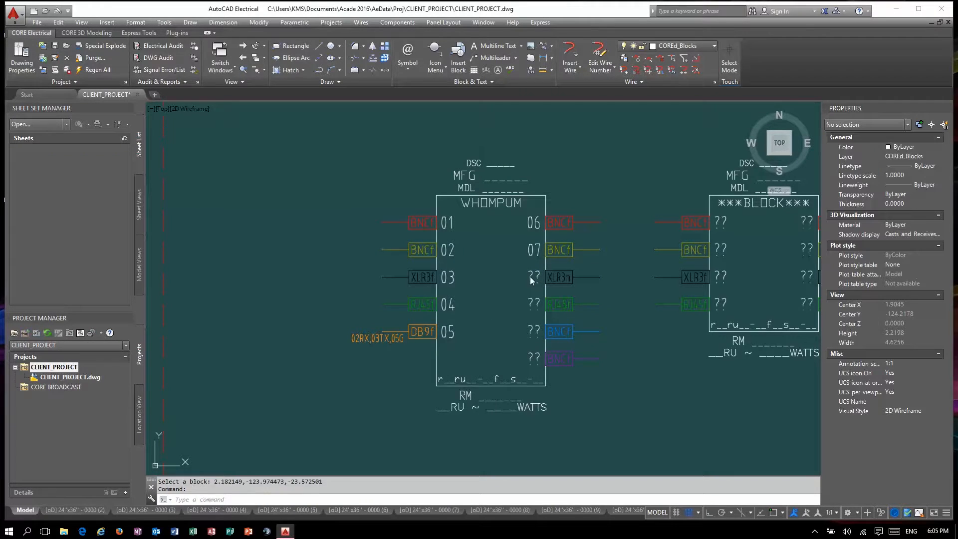
{"action": "key", "text": "Return"}
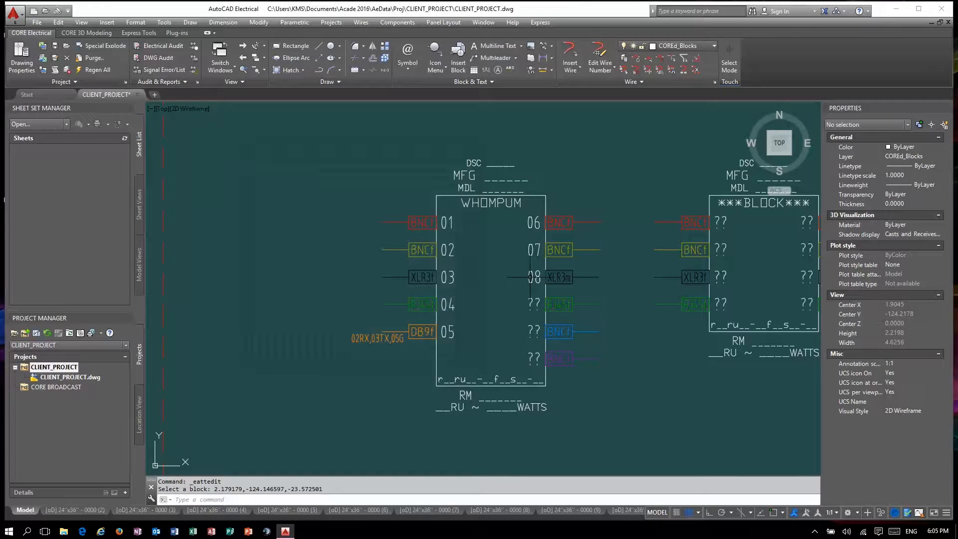
{"action": "double_click", "coordinate": [531, 303]}
{"action": "type", "text": "09"}
{"action": "key", "text": "Return"}
Number the first WHOMPUM block's blue BNCf output 10 and its purple BNCf output 11 in DESC2
{"action": "double_click", "coordinate": [532, 332]}
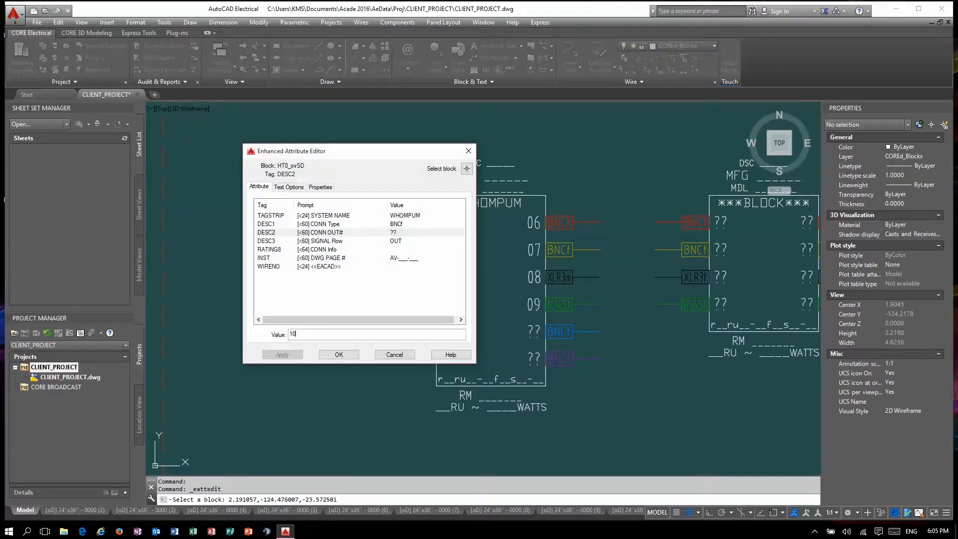
{"action": "type", "text": "10"}
{"action": "key", "text": "Return"}
{"action": "double_click", "coordinate": [531, 358]}
{"action": "type", "text": "11"}
{"action": "key", "text": "Return"}
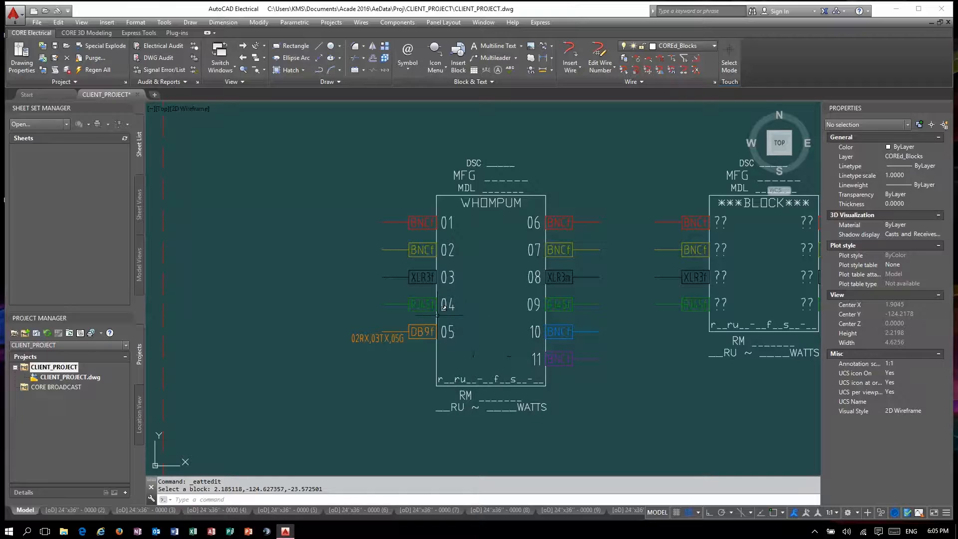
On the ***BLOCK*** device beside WHOMPUM, number the red BNCf input 12 and the yellow BNCf input 13 in DESC2
{"action": "scroll", "coordinate": [437, 315], "scroll_direction": "down", "scroll_amount": 2}
{"action": "scroll", "coordinate": [409, 309], "scroll_direction": "up", "scroll_amount": 2}
{"action": "scroll", "coordinate": [382, 303], "scroll_direction": "down", "scroll_amount": 2}
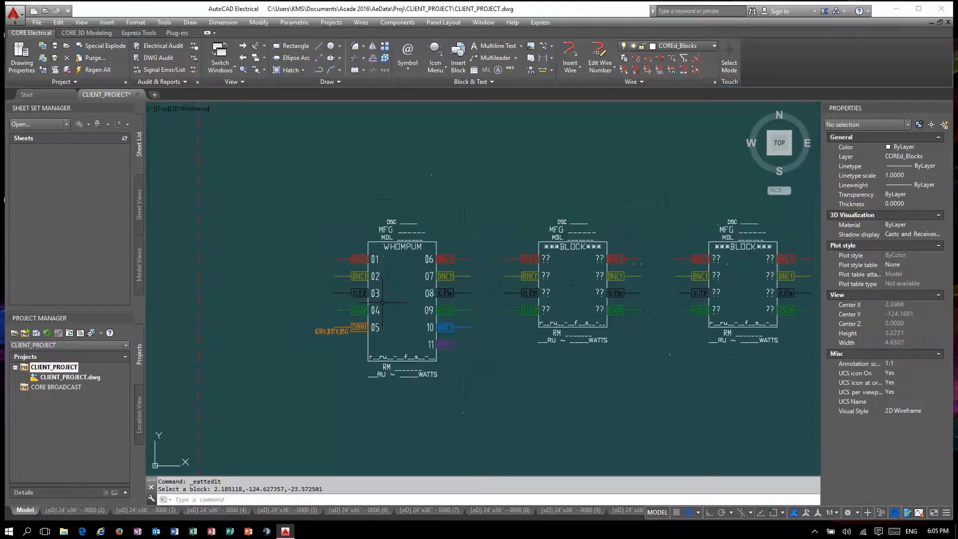
{"action": "scroll", "coordinate": [629, 289], "scroll_direction": "up", "scroll_amount": 2}
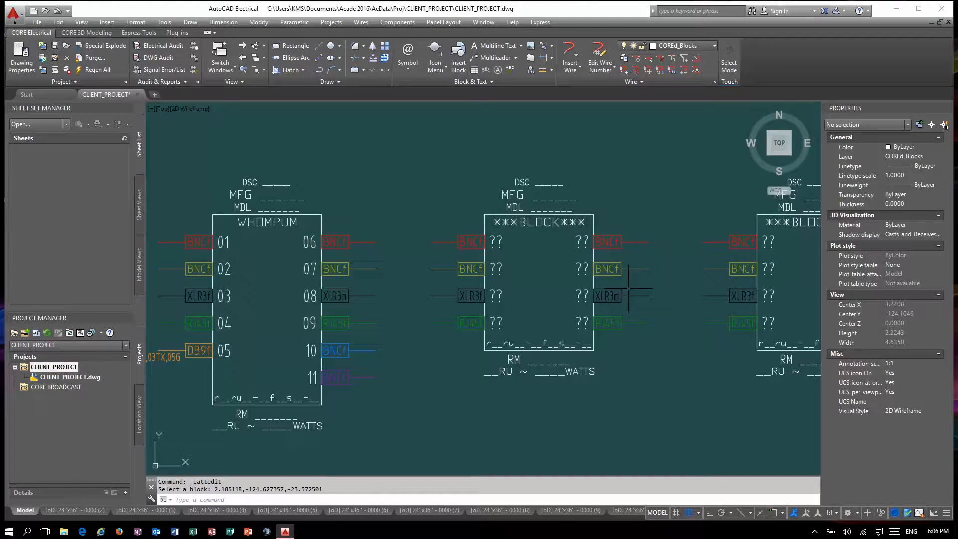
{"action": "left_click", "coordinate": [501, 240]}
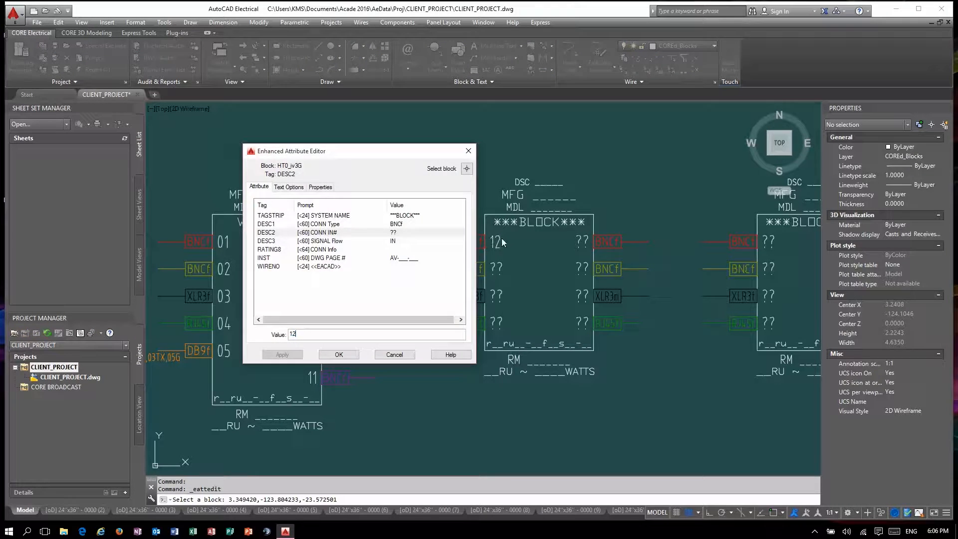
{"action": "key", "text": "Return"}
{"action": "left_click", "coordinate": [500, 268]}
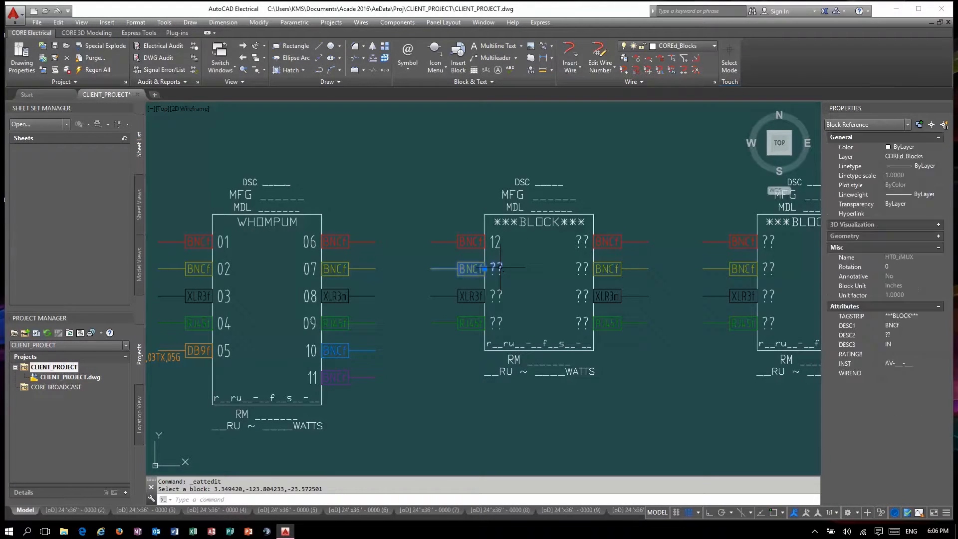
{"action": "key", "text": "Return"}
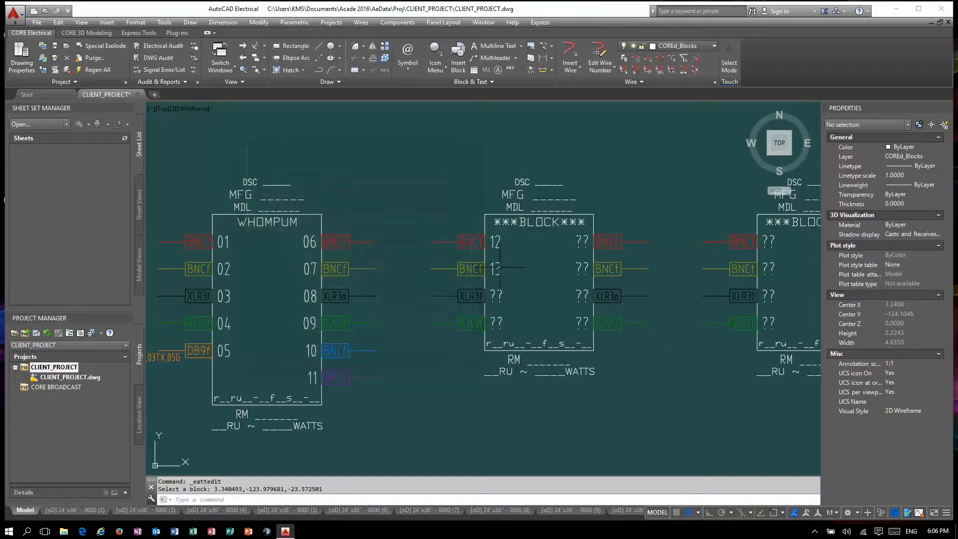
Number the same ***BLOCK*** device's XLR3f input 14 and its RJ45f input 15 in DESC2
{"action": "left_click", "coordinate": [499, 294]}
{"action": "type", "text": "14"}
{"action": "key", "text": "Return"}
{"action": "left_click", "coordinate": [498, 321]}
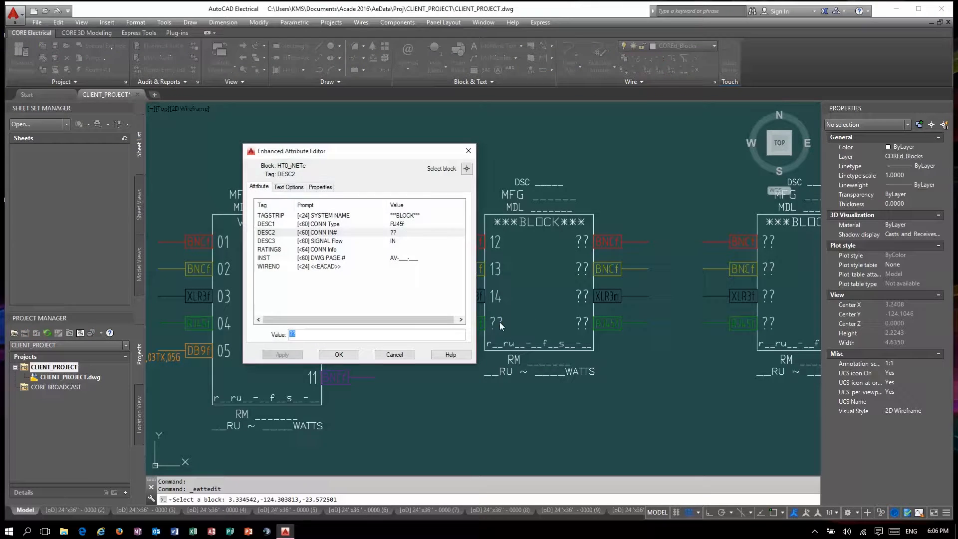
{"action": "type", "text": "15"}
{"action": "key", "text": "Return"}
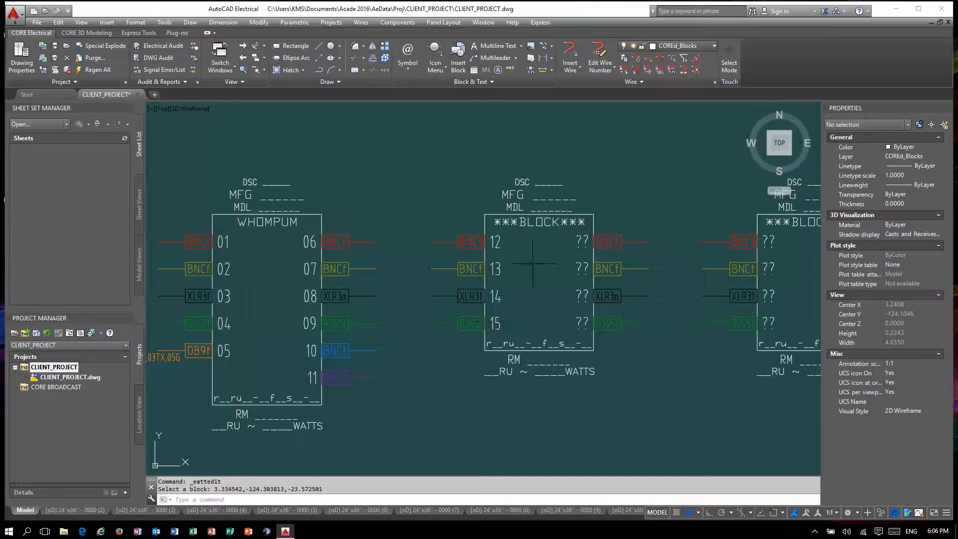
Number the same ***BLOCK*** device's red BNCf output 16 and its yellow BNCf output 17 in DESC2
{"action": "left_click", "coordinate": [578, 241]}
{"action": "double_click", "coordinate": [579, 241]}
{"action": "type", "text": "1"}
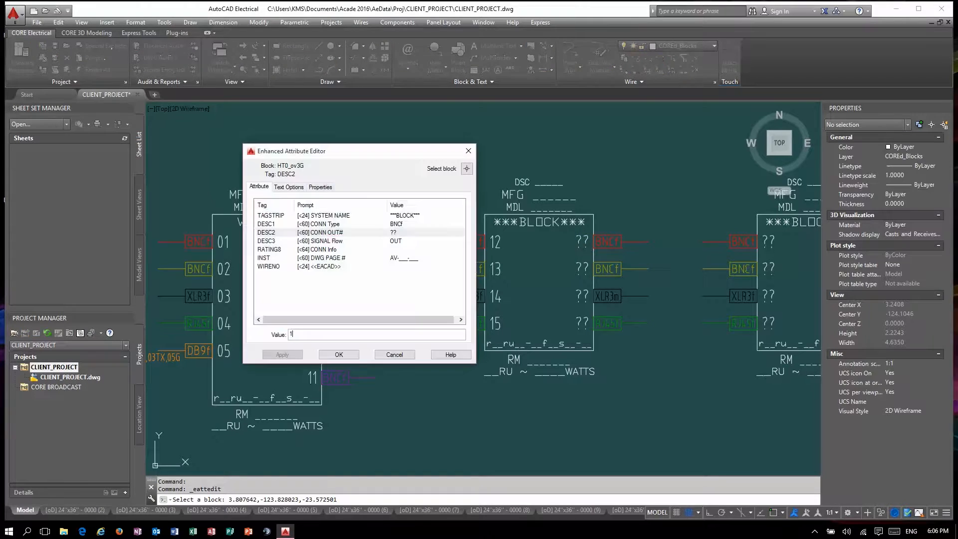
{"action": "type", "text": "6"}
{"action": "key", "text": "Return"}
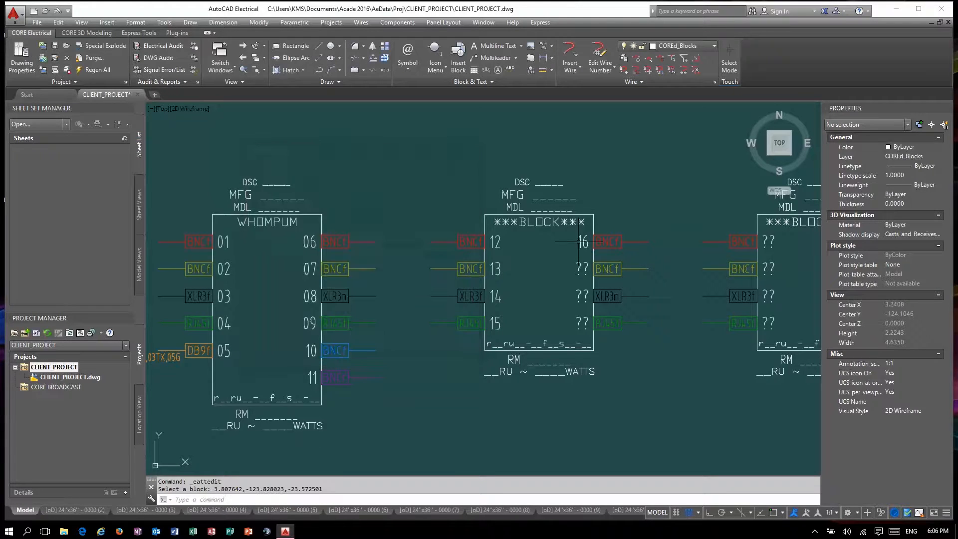
{"action": "double_click", "coordinate": [579, 268]}
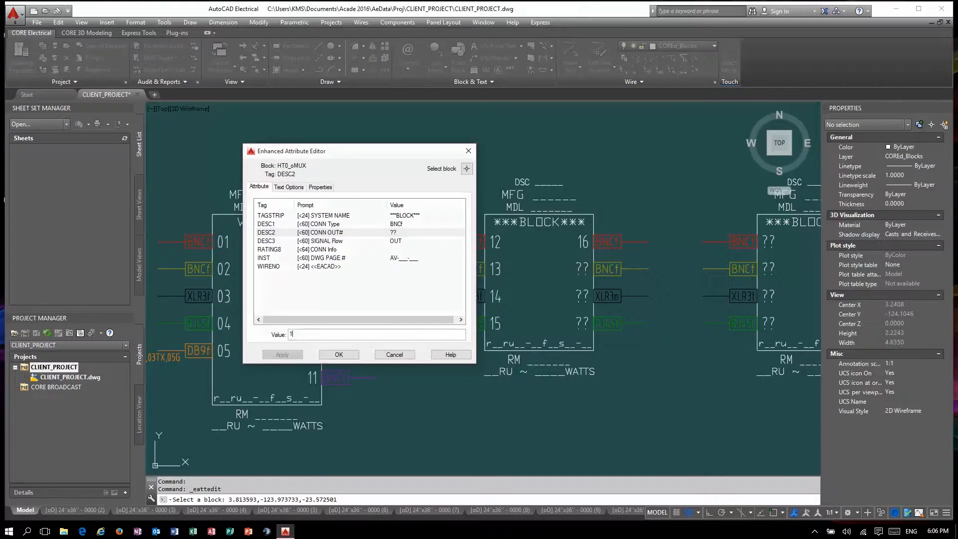
{"action": "type", "text": "17"}
{"action": "key", "text": "Return"}
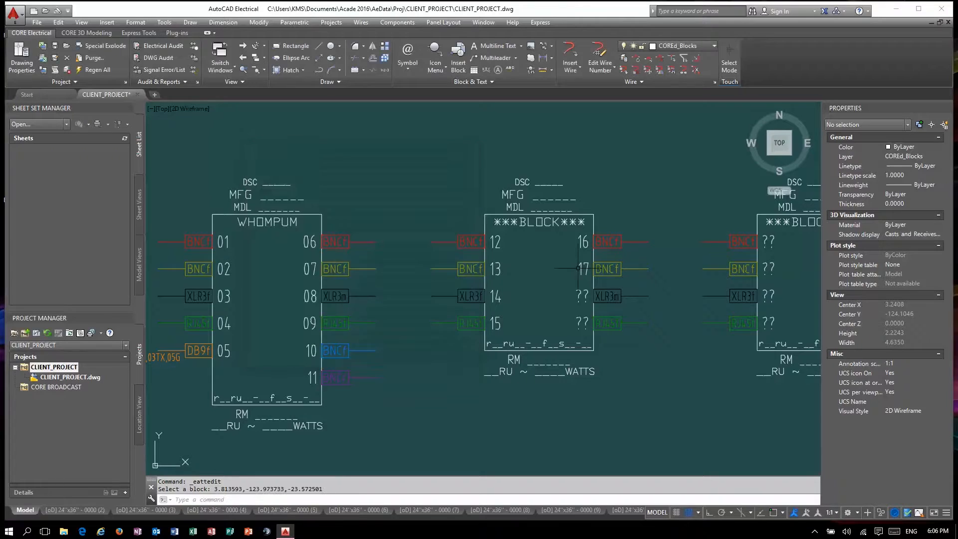
Number the same ***BLOCK*** device's XLR3m output 18 and its RJ45f output 19 in DESC2
{"action": "double_click", "coordinate": [581, 295]}
{"action": "type", "text": "18"}
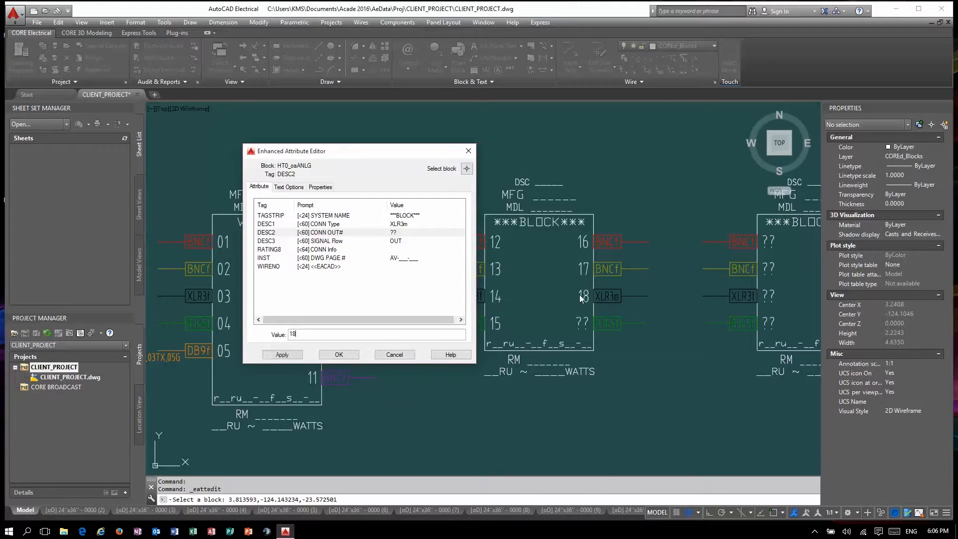
{"action": "key", "text": "Return"}
{"action": "double_click", "coordinate": [580, 322]}
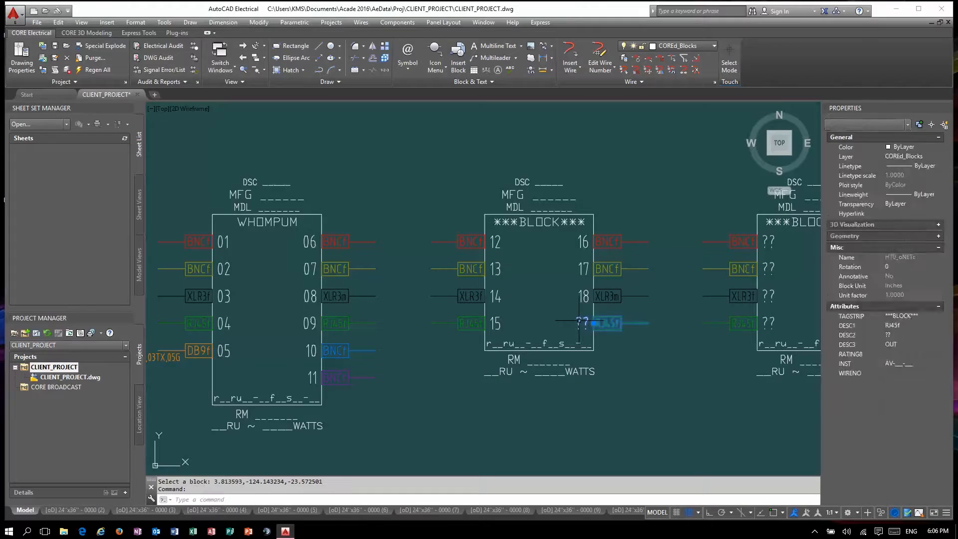
{"action": "type", "text": "19"}
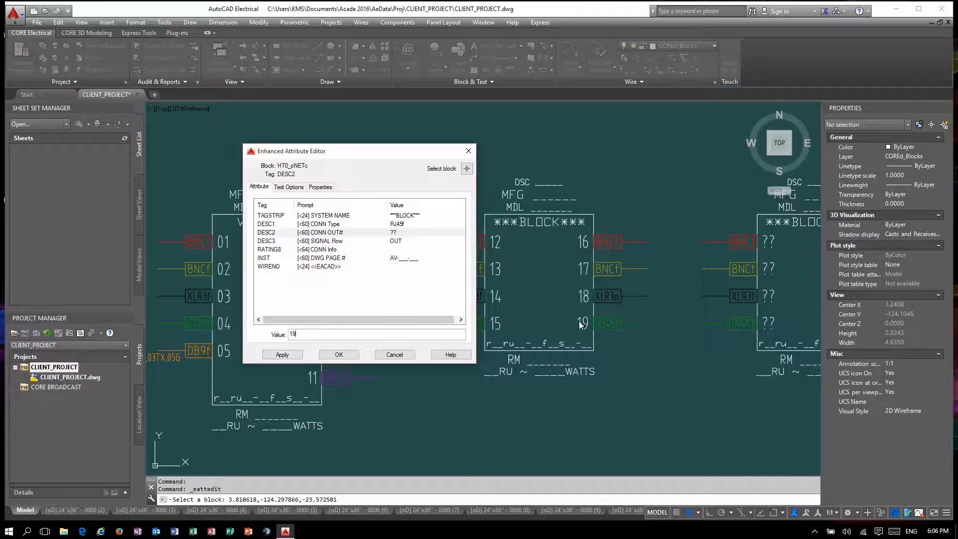
{"action": "key", "text": "Return"}
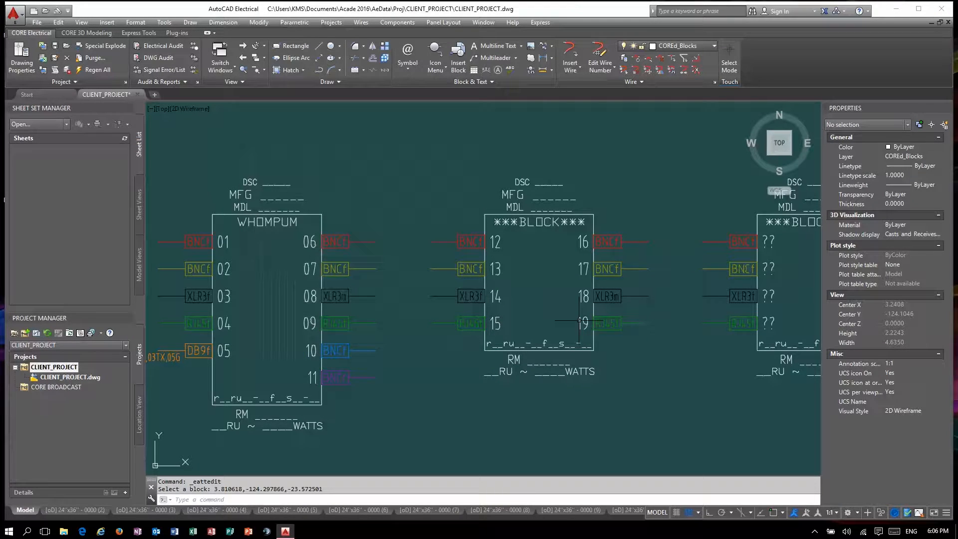
Set the RATING1 device description of the newly numbered ***BLOCK*** device to THIS IS MY SUPER DUPPER DEVICE
{"action": "double_click", "coordinate": [543, 216]}
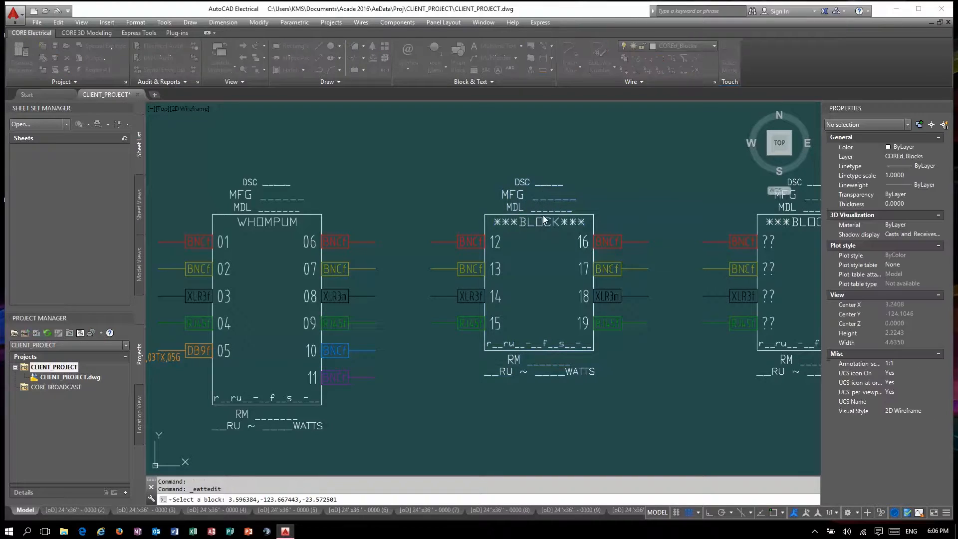
{"action": "left_click_drag", "start_coordinate": [413, 151], "coordinate": [373, 145]}
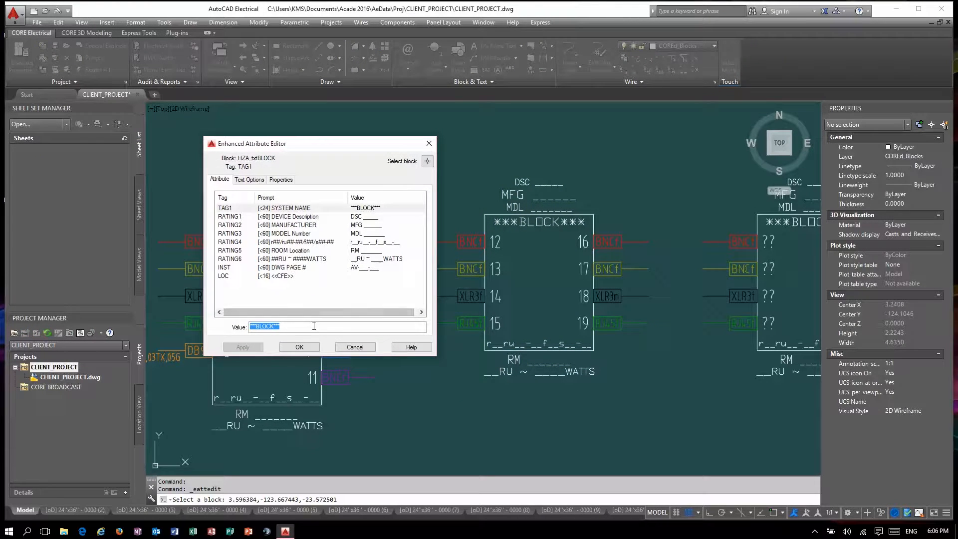
{"action": "key", "text": "Return"}
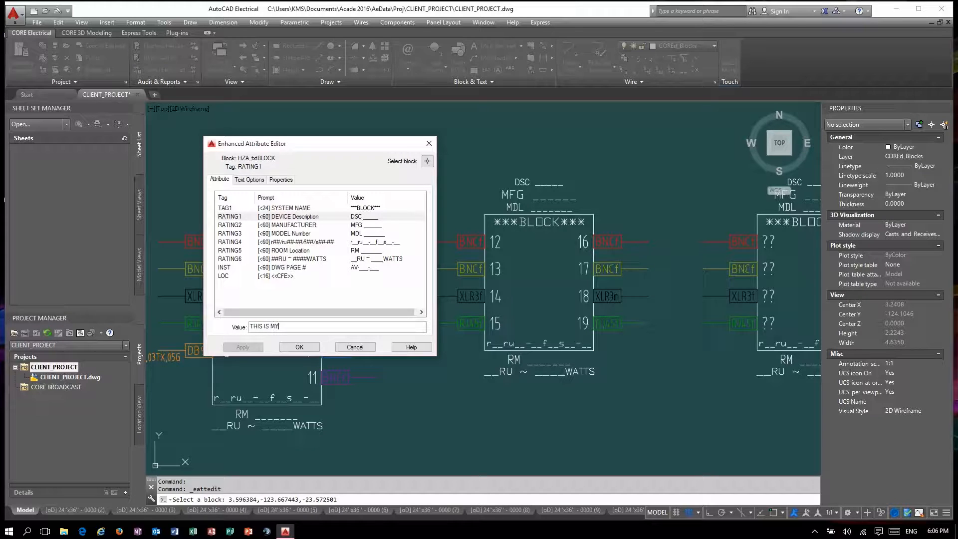
{"action": "type", "text": "ER DUPPER DEVICE"}
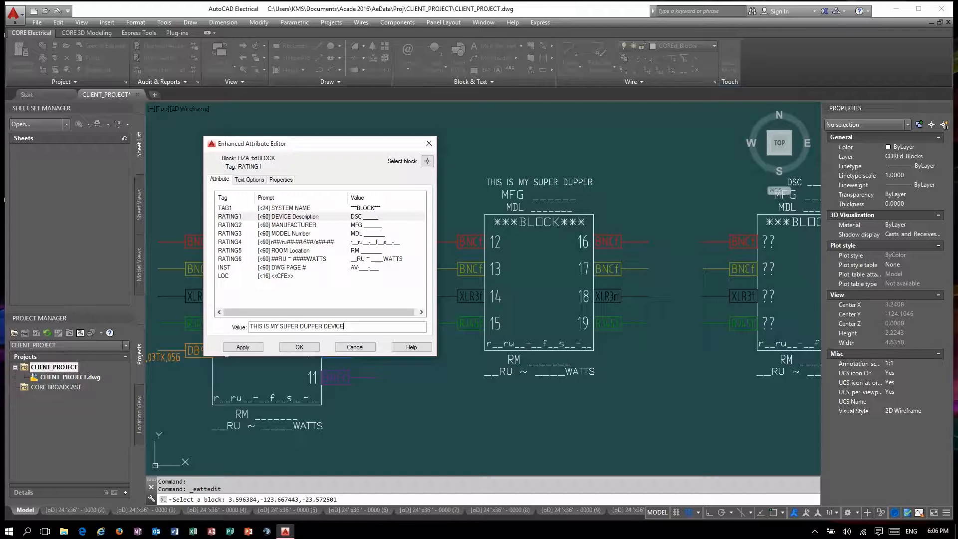
{"action": "key", "text": "Return"}
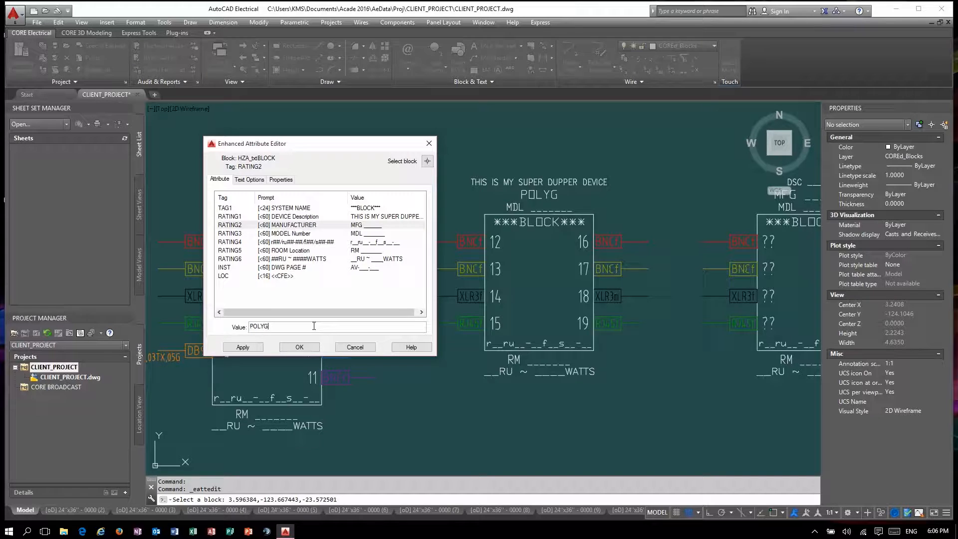
Set the same ***BLOCK*** device's RATING2 manufacturer to POLYGON LABORATORIES and its RATING3 model number to SILENT TAKIAMA VERSION 2
{"action": "type", "text": "POLYGON LABORATORIES"}
{"action": "key", "text": "Return"}
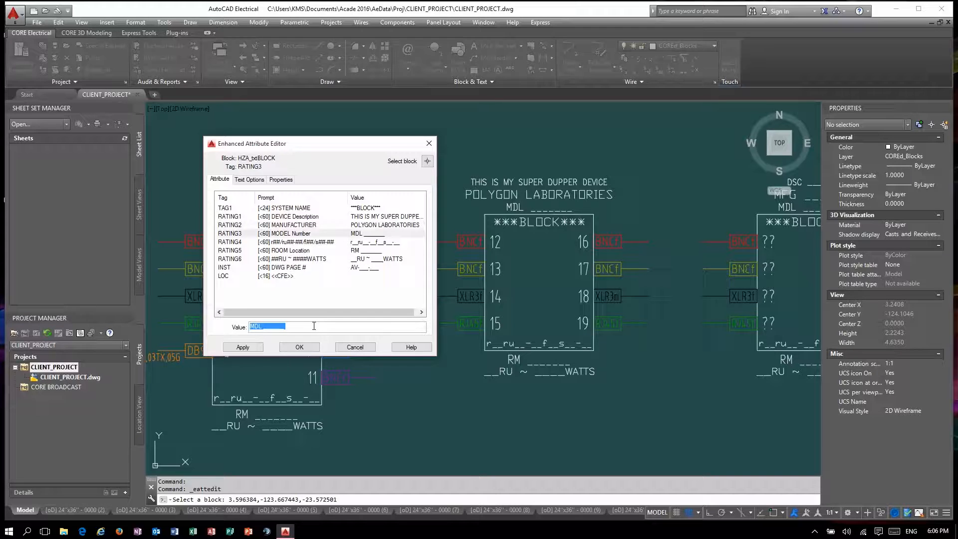
{"action": "type", "text": "SILENT TAKIAMA"}
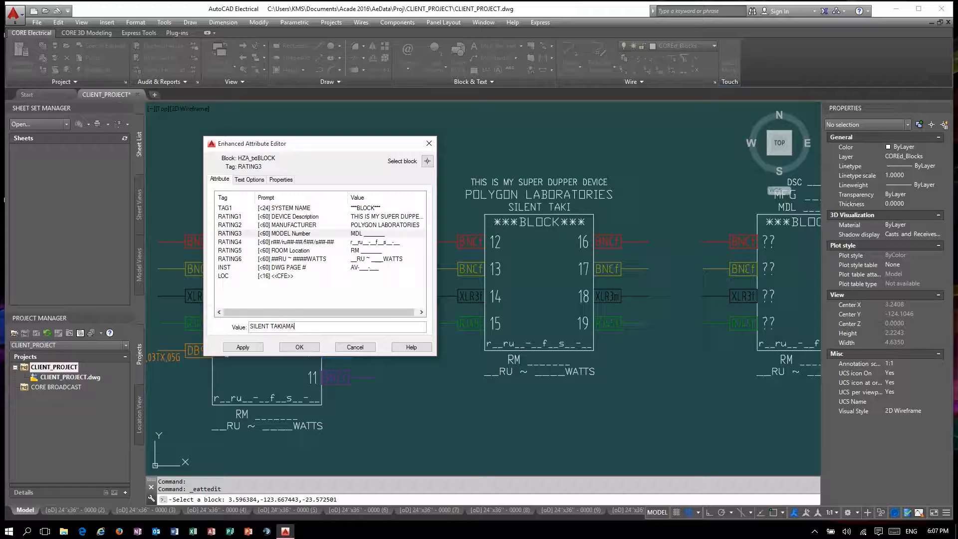
{"action": "type", "text": " VERSION 2"}
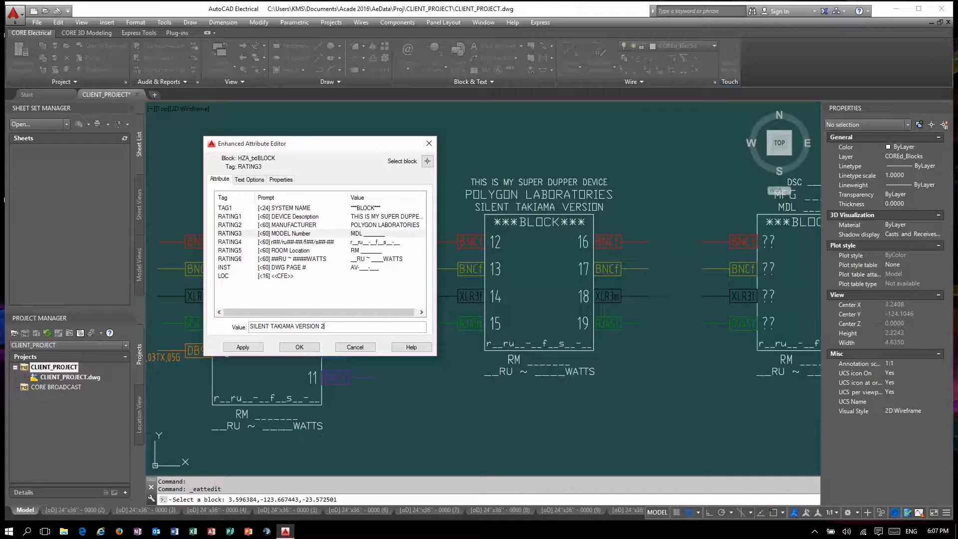
{"action": "key", "text": "Return"}
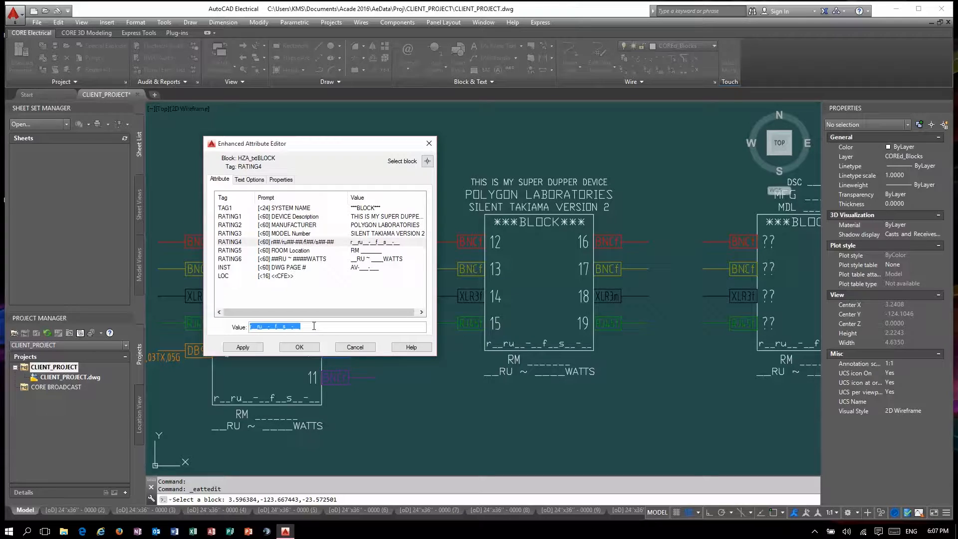
Set the same device's RATING4 rack position to r01ru30-33f02s01-02 and its RATING5 room location to SCOREBOARD CONTROL ROOM
{"action": "type", "text": "r01ru30-3"}
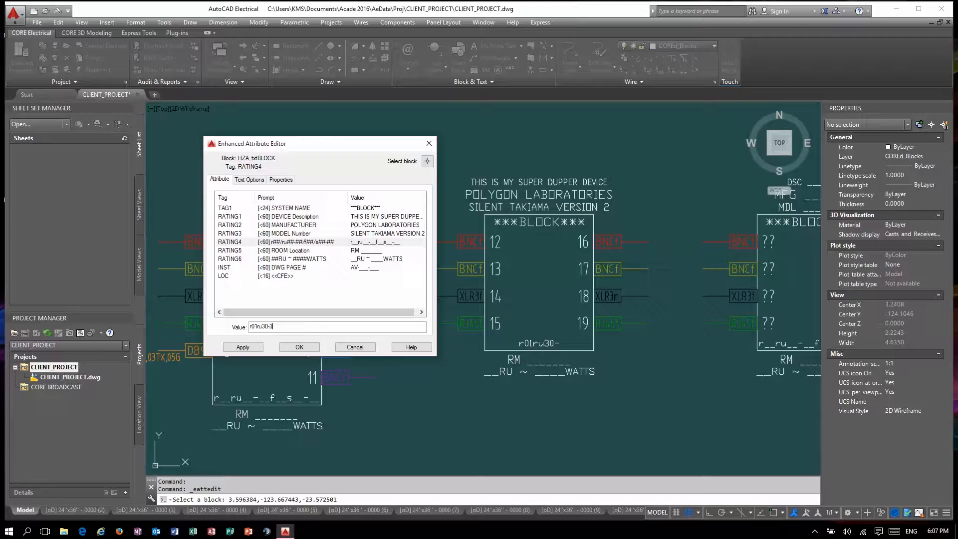
{"action": "type", "text": "3f02s"}
{"action": "type", "text": "01-02"}
{"action": "key", "text": "Return"}
{"action": "type", "text": "S"}
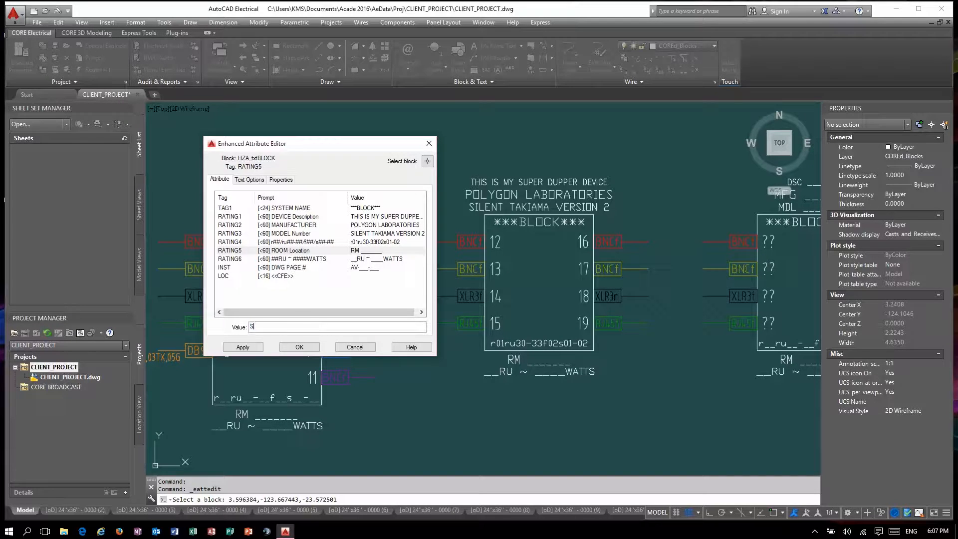
{"action": "type", "text": "COREBOARD CONTROL ROOM"}
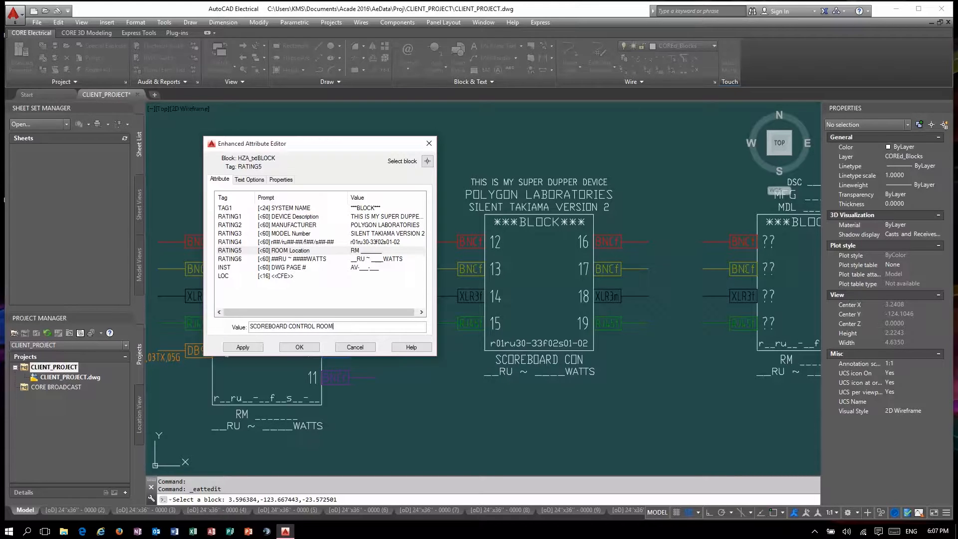
{"action": "key", "text": "Return"}
Set the same device's RATING6 rack units and power to 03RU ~ 1513WATTS and apply the attribute edits
{"action": "key", "text": "Home"}
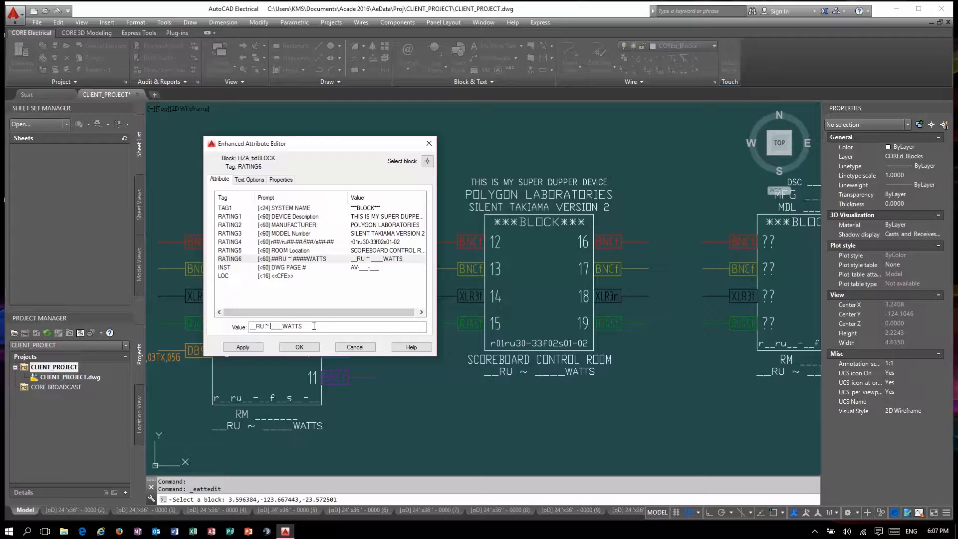
{"action": "key", "text": "BackSpace"}
{"action": "key", "text": "BackSpace"}
{"action": "key", "text": "BackSpace"}
{"action": "key", "text": "BackSpace"}
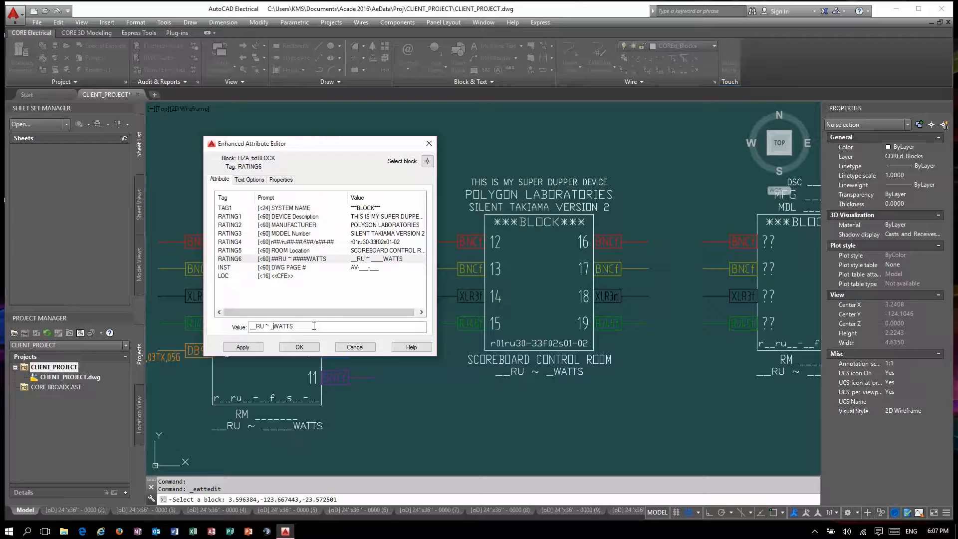
{"action": "type", "text": "1513"}
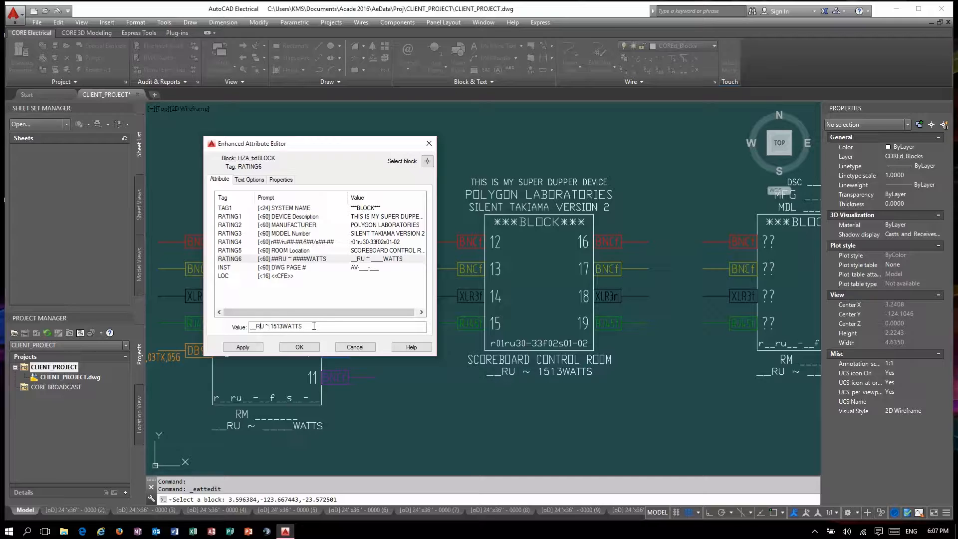
{"action": "key", "text": "Delete"}
{"action": "key", "text": "Delete"}
{"action": "type", "text": "03"}
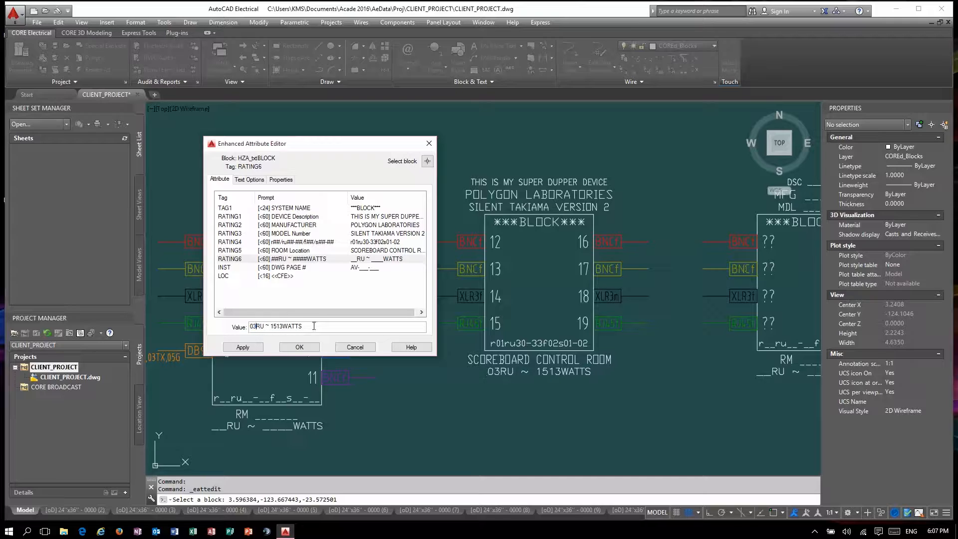
{"action": "key", "text": "Return"}
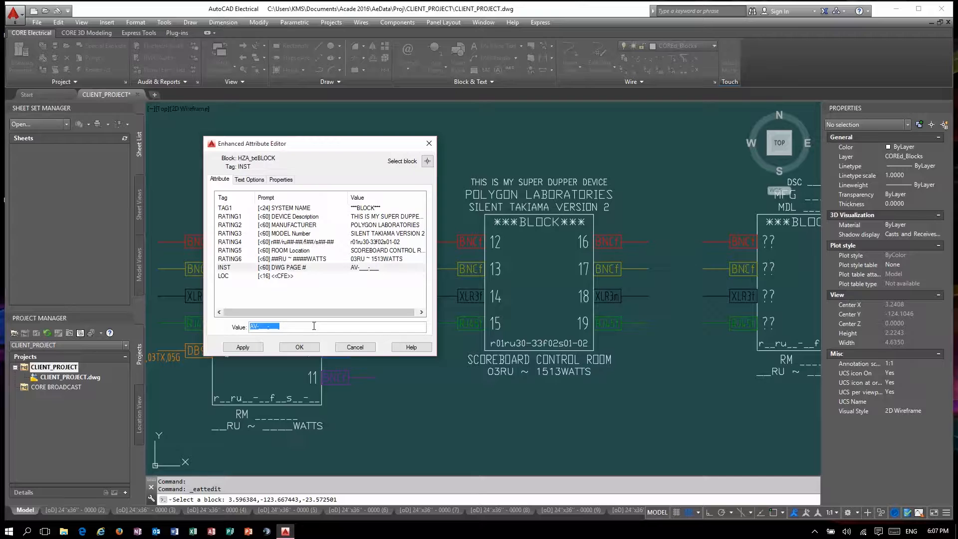
{"action": "left_click", "coordinate": [299, 347]}
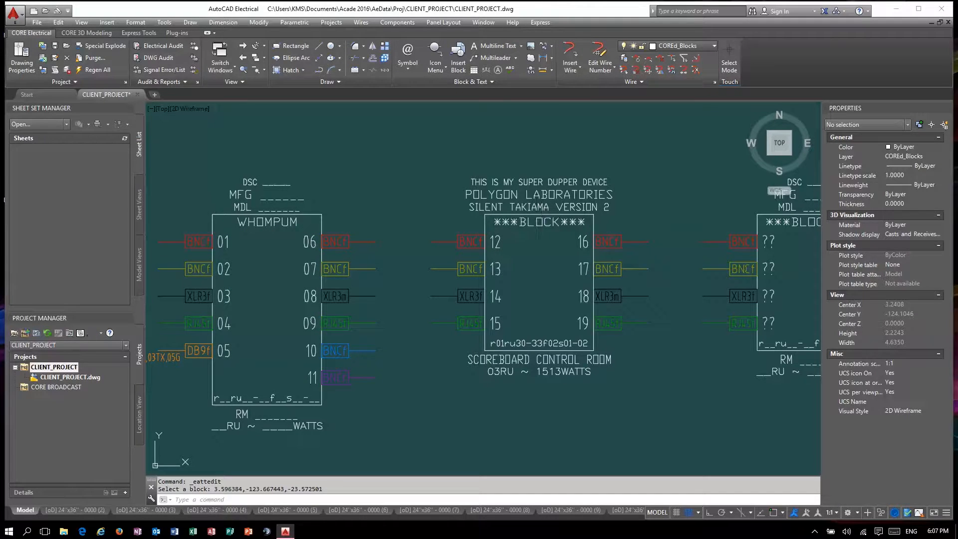
Set the POLYGON LABORATORIES device's LOC to CFE and its visibility to the hatched STNDRD + INF state
{"action": "left_click", "coordinate": [500, 216]}
{"action": "left_click", "coordinate": [484, 222]}
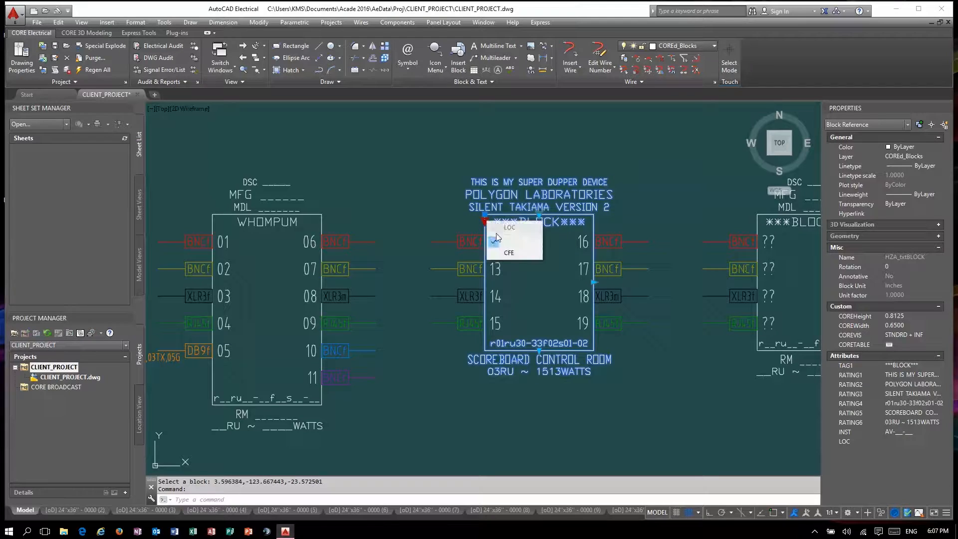
{"action": "left_click", "coordinate": [517, 253]}
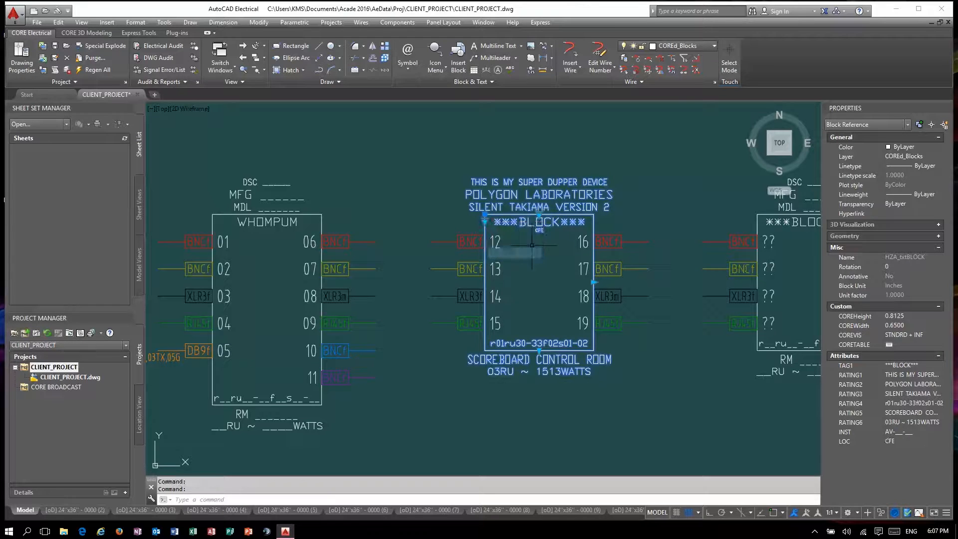
{"action": "left_click", "coordinate": [538, 215]}
{"action": "left_click", "coordinate": [587, 154]}
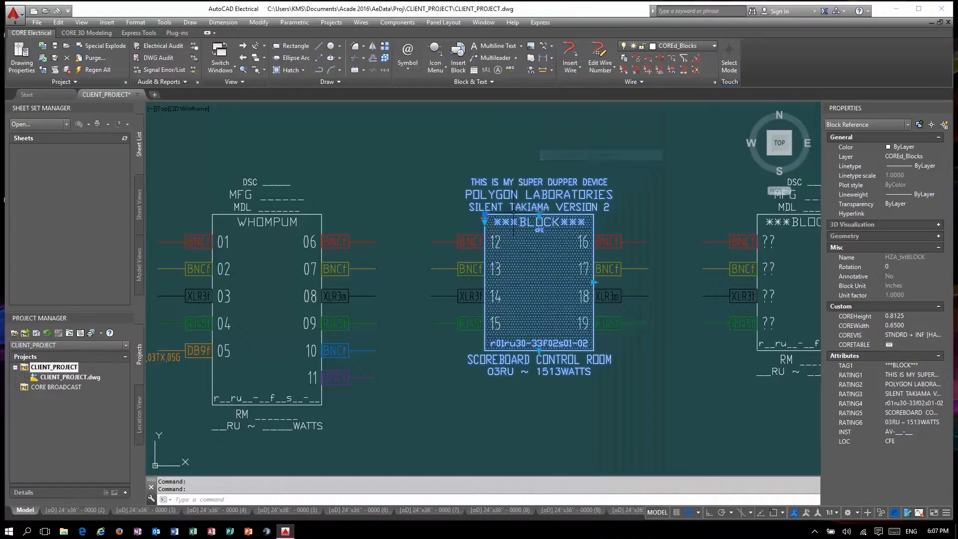
Change the colour of the POLYGON LABORATORIES device block to Cyan
{"action": "scroll", "coordinate": [419, 281], "scroll_direction": "down", "scroll_amount": 2}
{"action": "scroll", "coordinate": [420, 281], "scroll_direction": "down", "scroll_amount": 4}
{"action": "left_click", "coordinate": [931, 157]}
{"action": "left_click", "coordinate": [929, 148]}
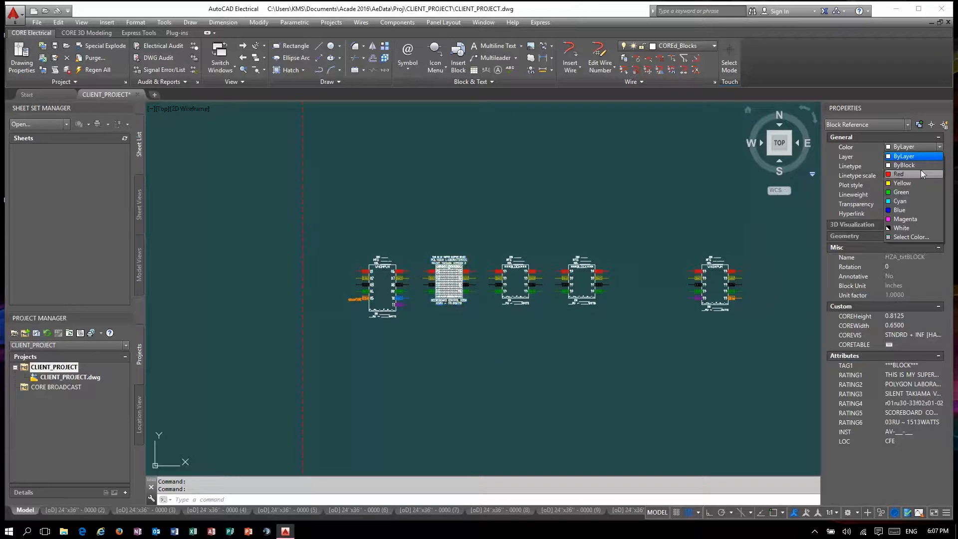
{"action": "left_click", "coordinate": [911, 202]}
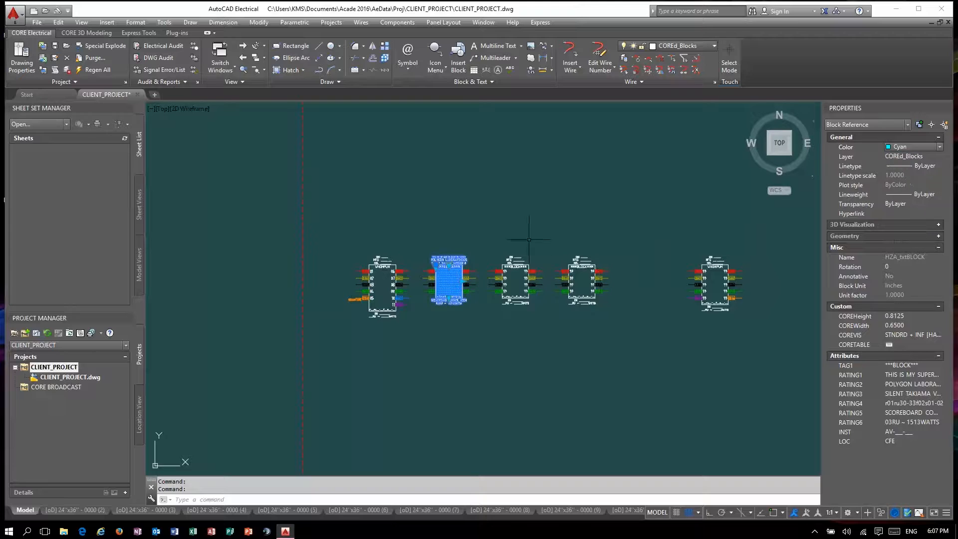
{"action": "key", "text": "Escape"}
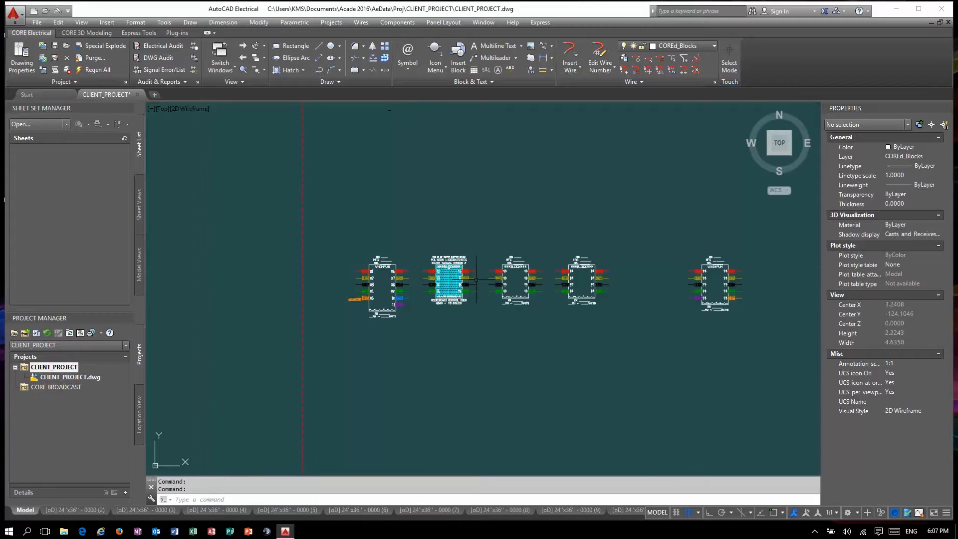
On the next unnumbered ***BLOCK*** device, number the red BNCf input 20 and the yellow BNCf input 21 in DESC2
{"action": "scroll", "coordinate": [474, 277], "scroll_direction": "up", "scroll_amount": 6}
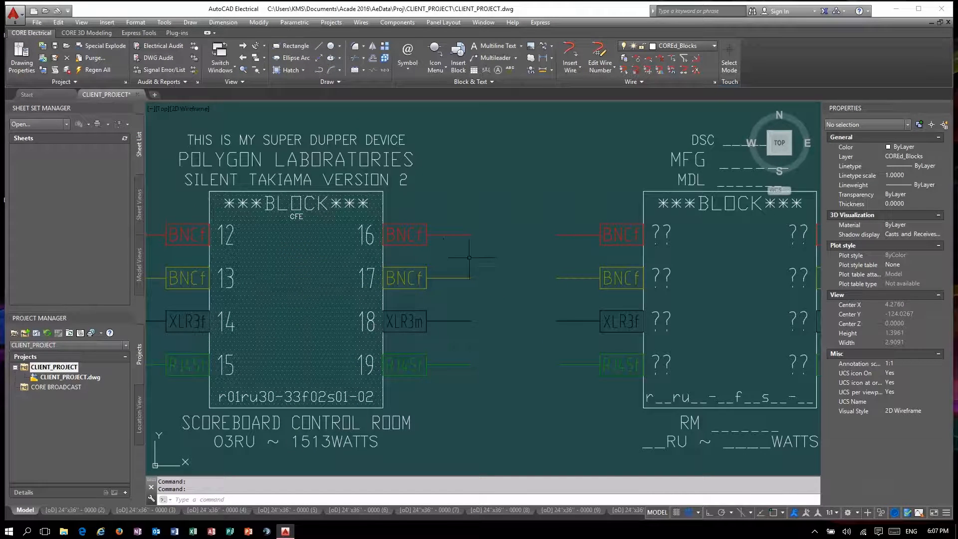
{"action": "scroll", "coordinate": [349, 232], "scroll_direction": "down", "scroll_amount": 2}
{"action": "left_click", "coordinate": [544, 232]}
{"action": "double_click", "coordinate": [543, 231]}
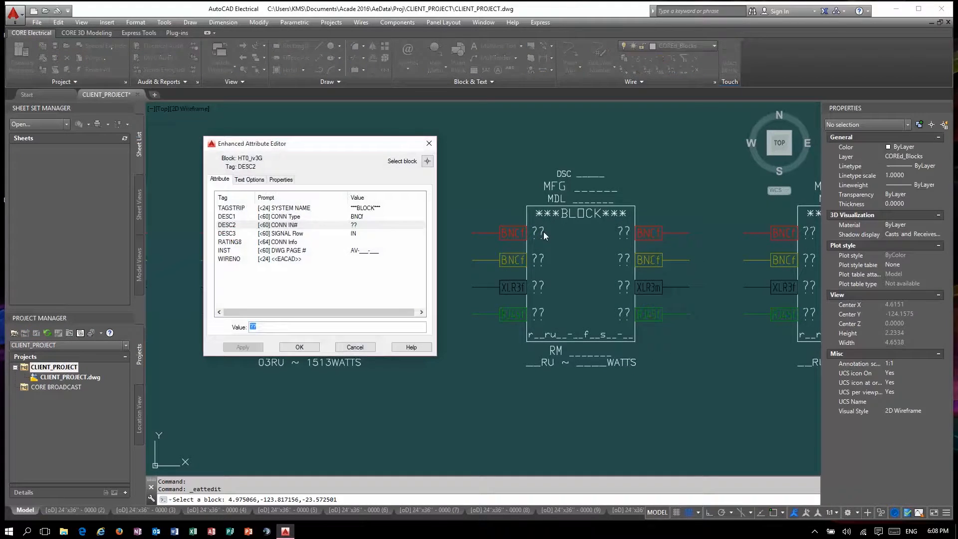
{"action": "key", "text": "Return"}
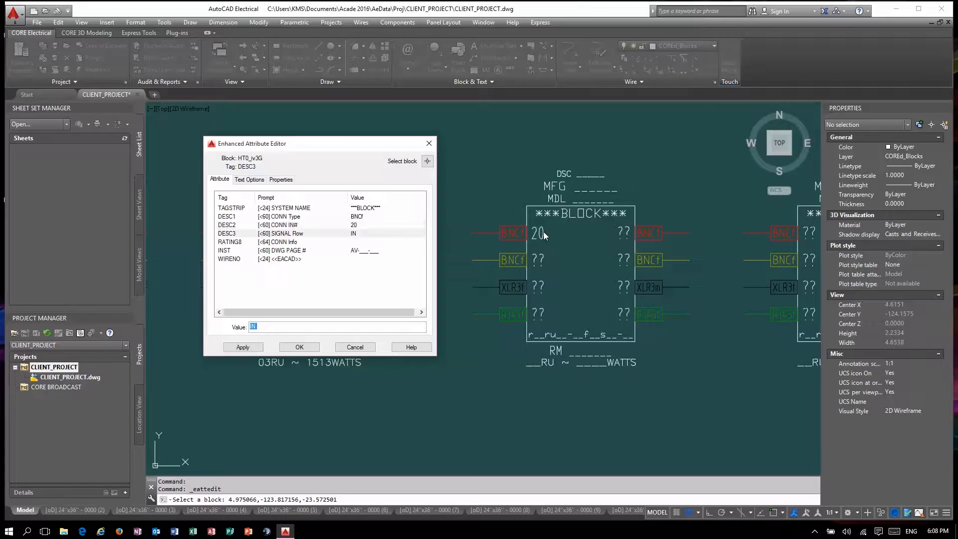
{"action": "key", "text": "Return"}
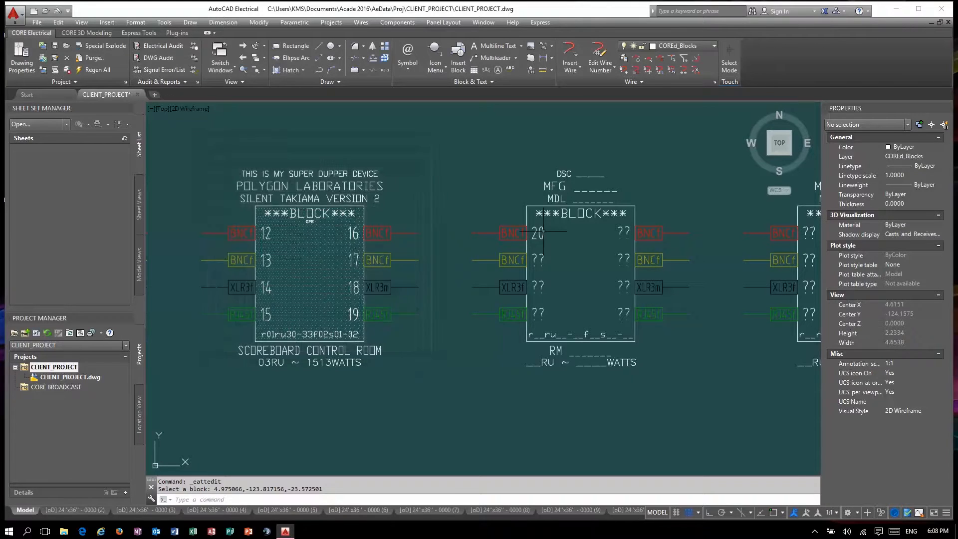
{"action": "left_click", "coordinate": [538, 259]}
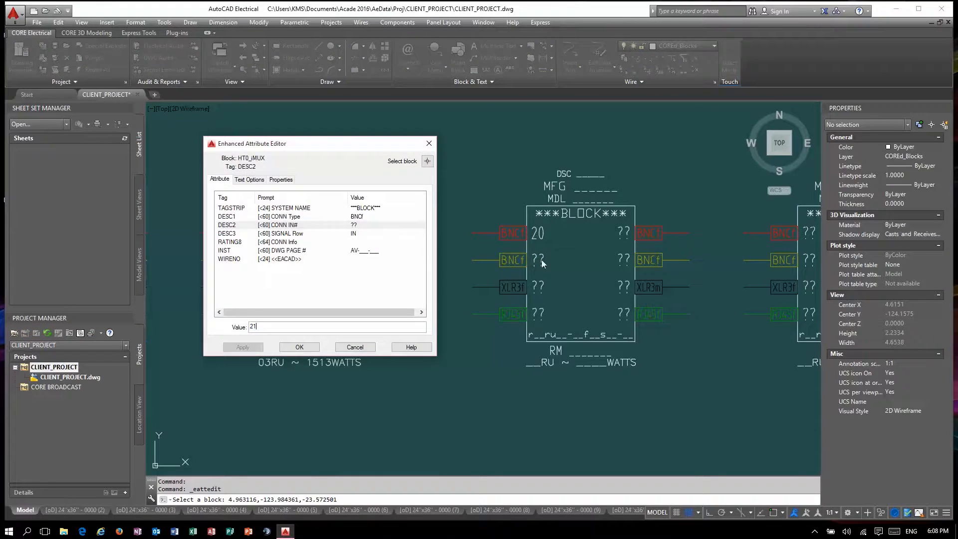
{"action": "key", "text": "Return"}
{"action": "key", "text": "Return"}
Number the same ***BLOCK*** device's XLR3f input 22 and its RJ45f input 23 in DESC2
{"action": "left_click", "coordinate": [539, 286]}
{"action": "double_click", "coordinate": [539, 285]}
{"action": "type", "text": "22"}
{"action": "key", "text": "Return"}
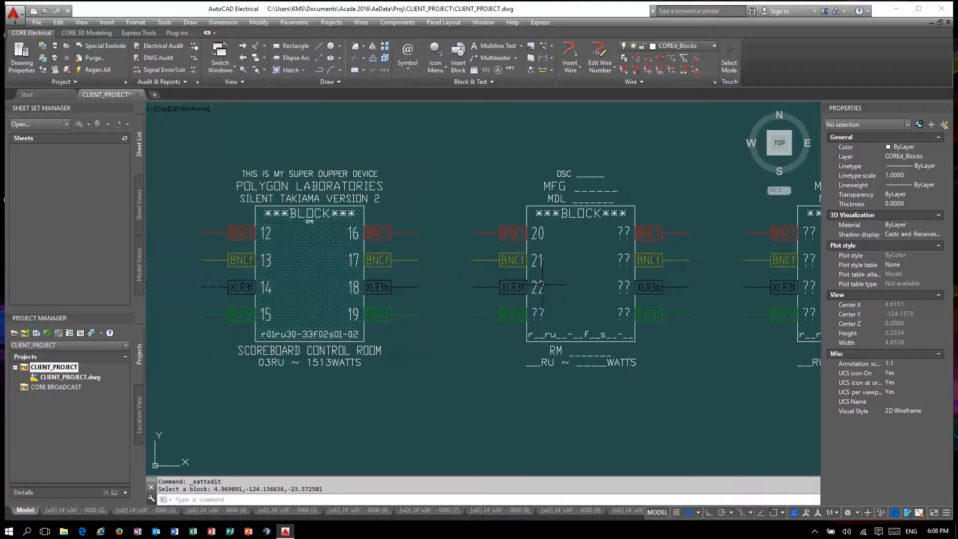
{"action": "double_click", "coordinate": [537, 313]}
{"action": "type", "text": "23"}
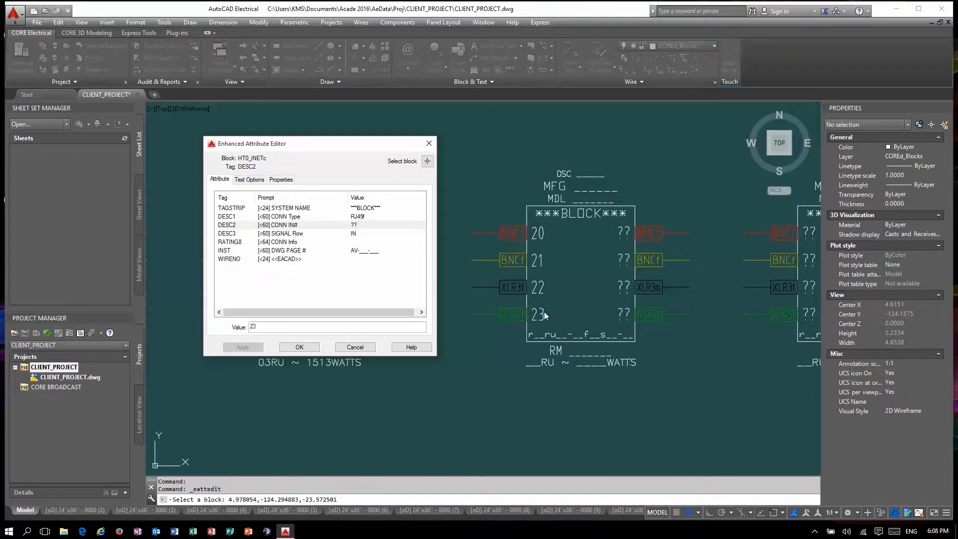
{"action": "key", "text": "Return"}
Number the same ***BLOCK*** device's red BNCf output 24 and its yellow BNCf output 25 in DESC2
{"action": "left_click", "coordinate": [621, 232]}
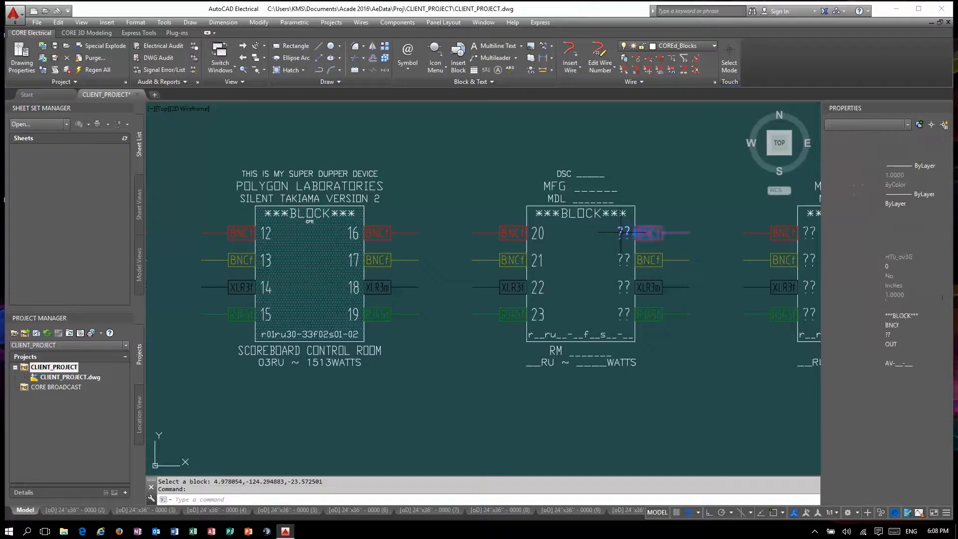
{"action": "double_click", "coordinate": [620, 232]}
{"action": "type", "text": "24"}
{"action": "key", "text": "Return"}
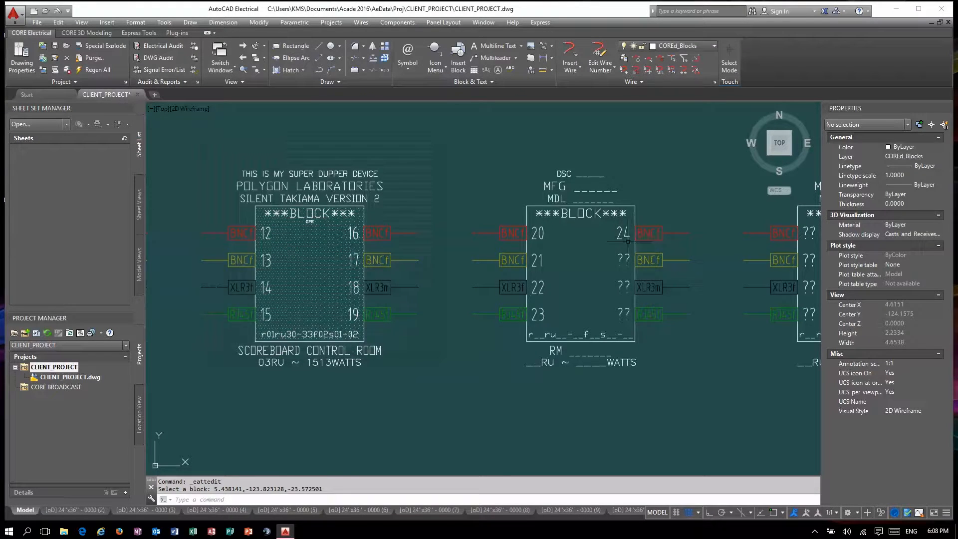
{"action": "double_click", "coordinate": [623, 259]}
{"action": "type", "text": "25"}
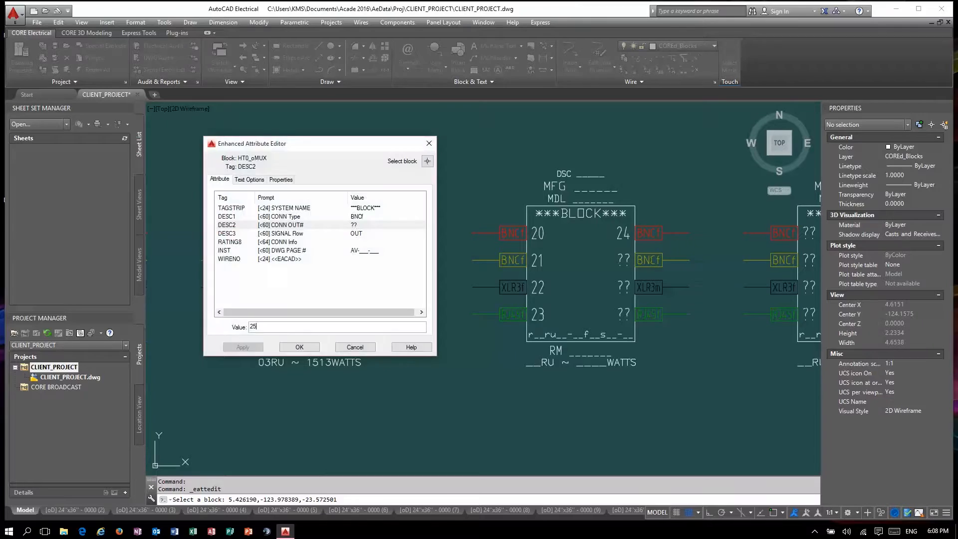
{"action": "key", "text": "Return"}
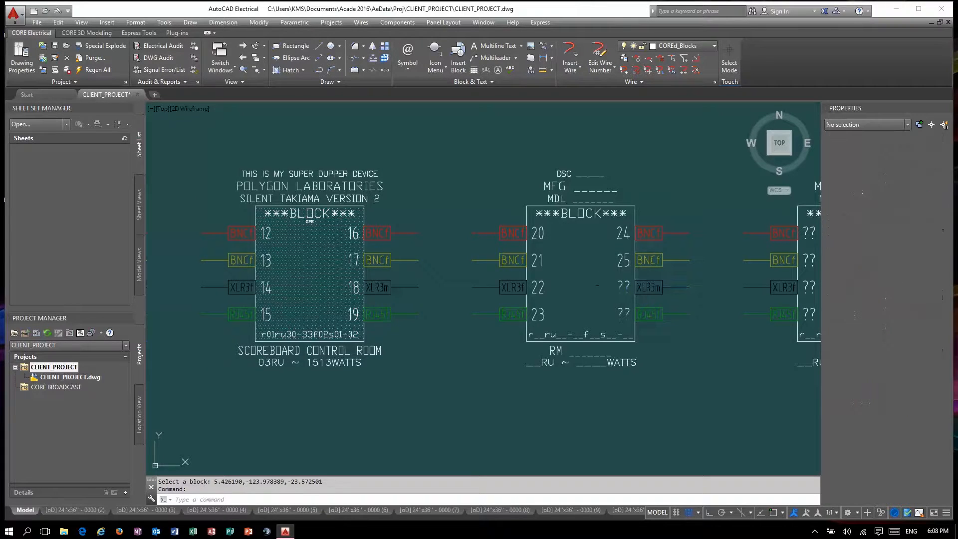
Number the same ***BLOCK*** device's XLR3m output 26 and its RJ45f output 27 in DESC2
{"action": "double_click", "coordinate": [623, 287]}
{"action": "type", "text": "26"}
{"action": "key", "text": "Return"}
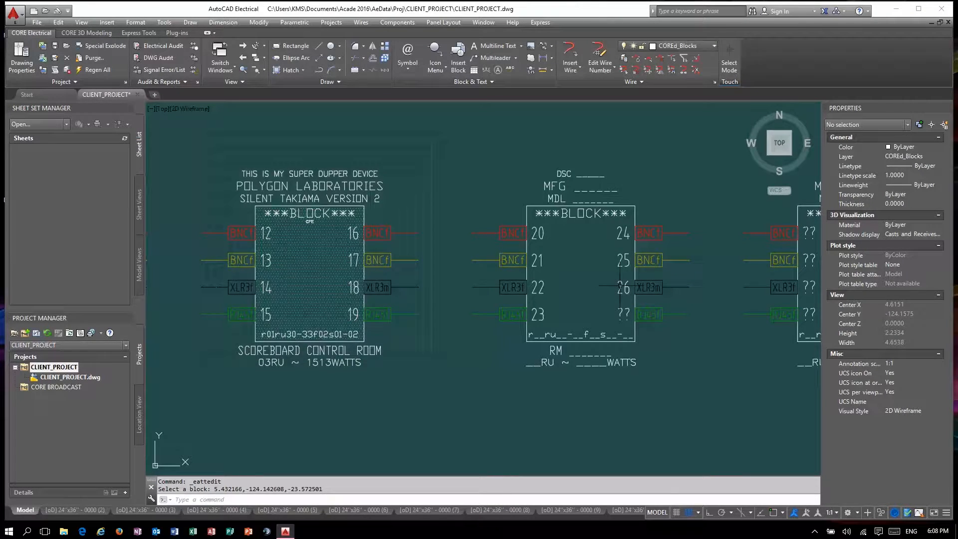
{"action": "double_click", "coordinate": [624, 313]}
{"action": "type", "text": "27"}
{"action": "key", "text": "Return"}
Set the TAG1 system name of the ***BLOCK*** device with connectors 20 to 27 to UNTAMED
{"action": "double_click", "coordinate": [594, 214]}
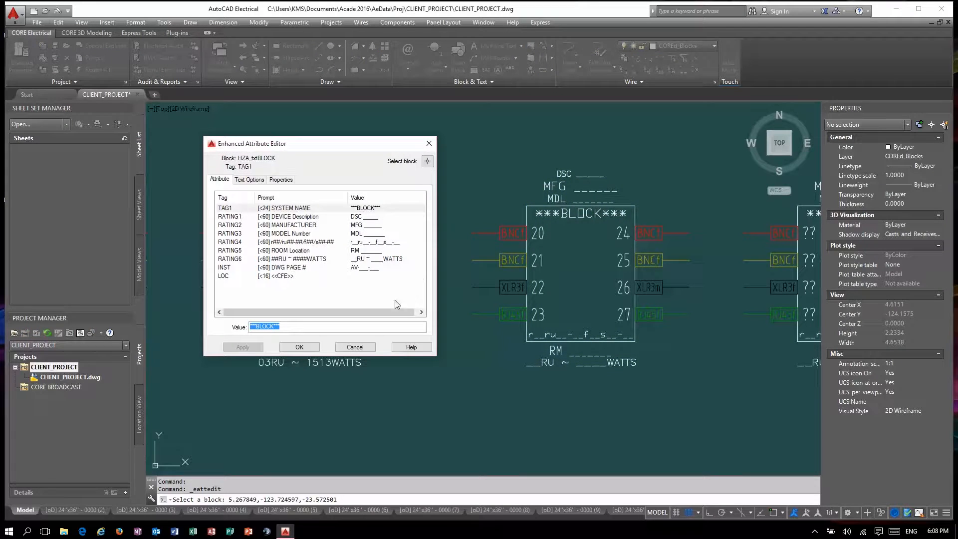
{"action": "type", "text": "untamed"}
{"action": "key", "text": "BackSpace"}
{"action": "key", "text": "BackSpace"}
{"action": "key", "text": "BackSpace"}
{"action": "key", "text": "BackSpace"}
{"action": "type", "text": "AMED"}
{"action": "key", "text": "Return"}
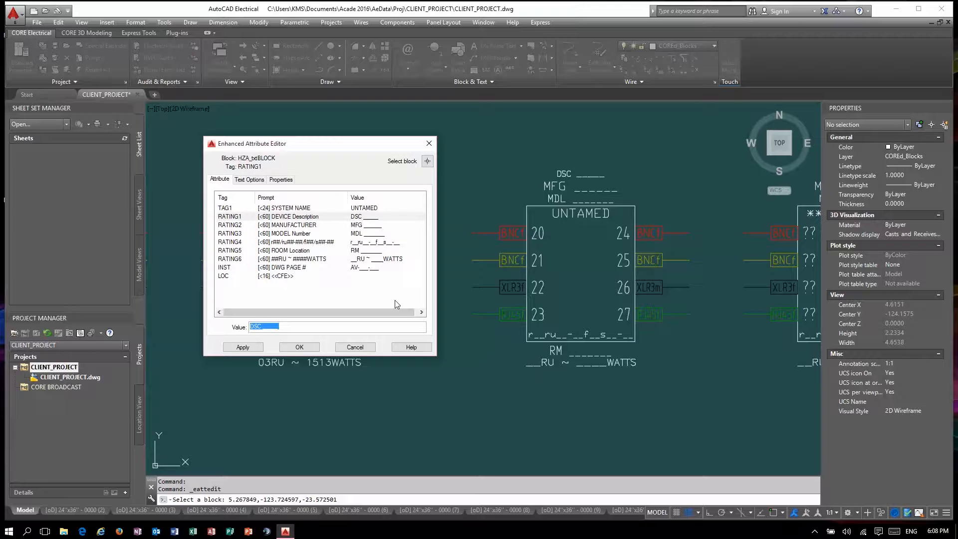
Set the UNTAMED device's RATING1 description to MEDIA PROCESSOR and its RATING2 manufacturer to SILVERFIN
{"action": "type", "text": "MEDIA PROCESO"}
{"action": "key", "text": "BackSpace"}
{"action": "type", "text": "S"}
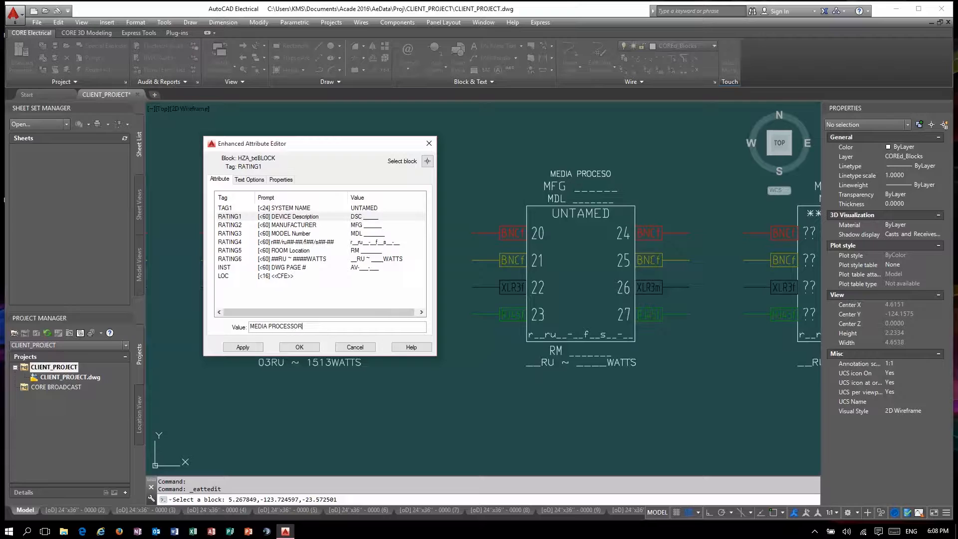
{"action": "type", "text": "OR"}
{"action": "key", "text": "Return"}
{"action": "type", "text": "SILVERFIN"}
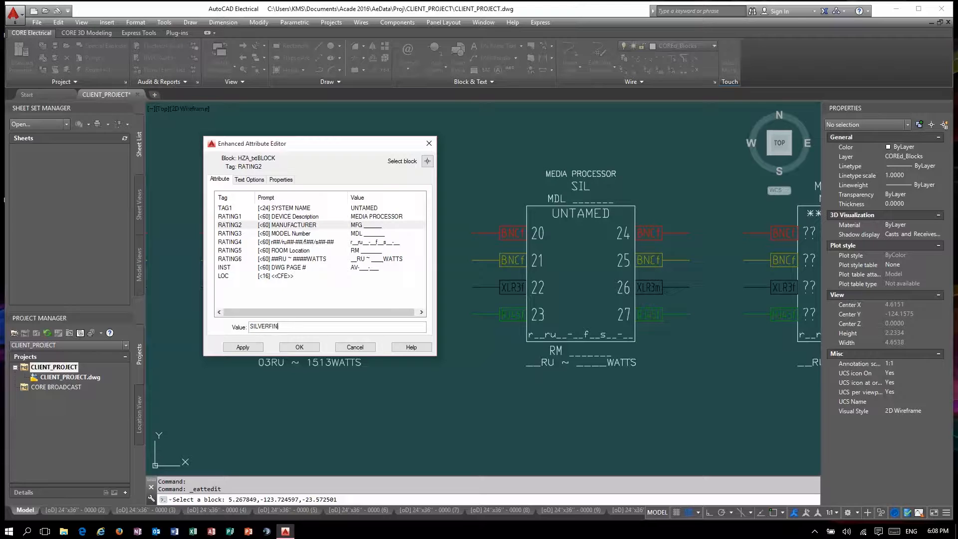
{"action": "key", "text": "Return"}
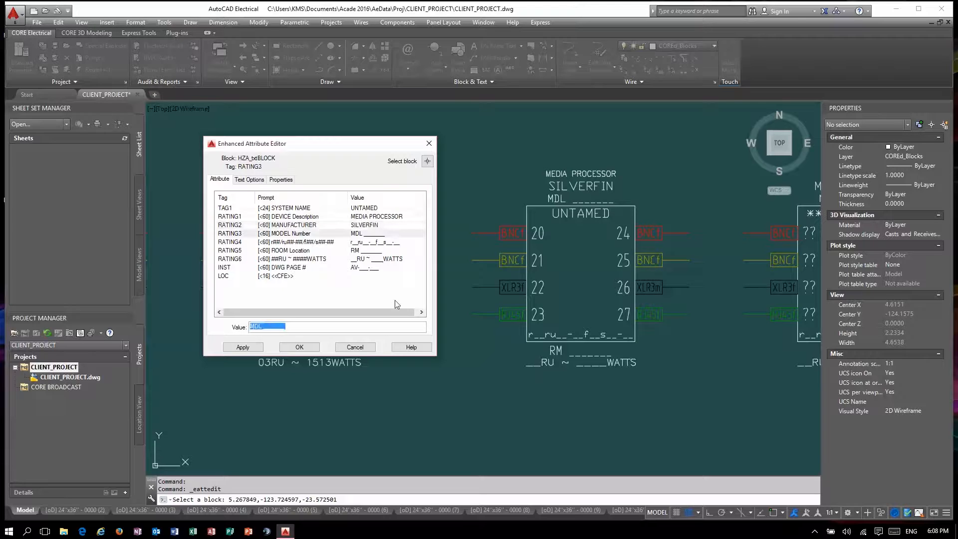
Set the UNTAMED device's RATING3 model number to EXTREME and its RATING4 rack position to r12ru24-28
{"action": "type", "text": "EXTREME"}
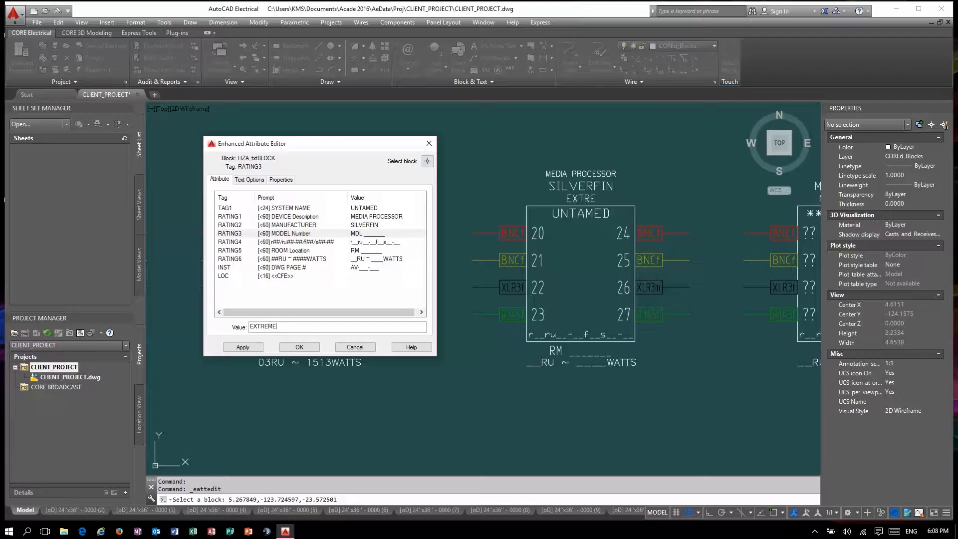
{"action": "key", "text": "Return"}
{"action": "type", "text": "r"}
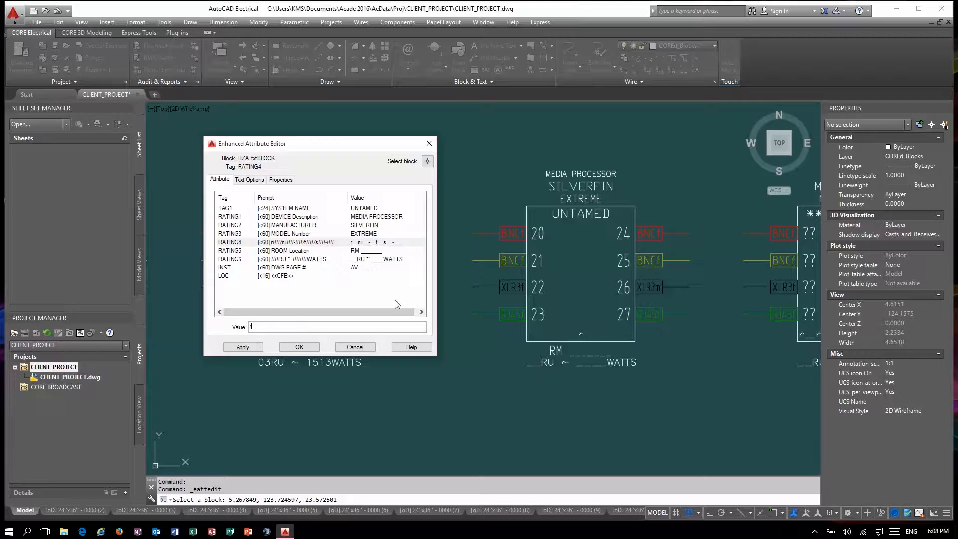
{"action": "type", "text": "12ru24-28"}
{"action": "key", "text": "Return"}
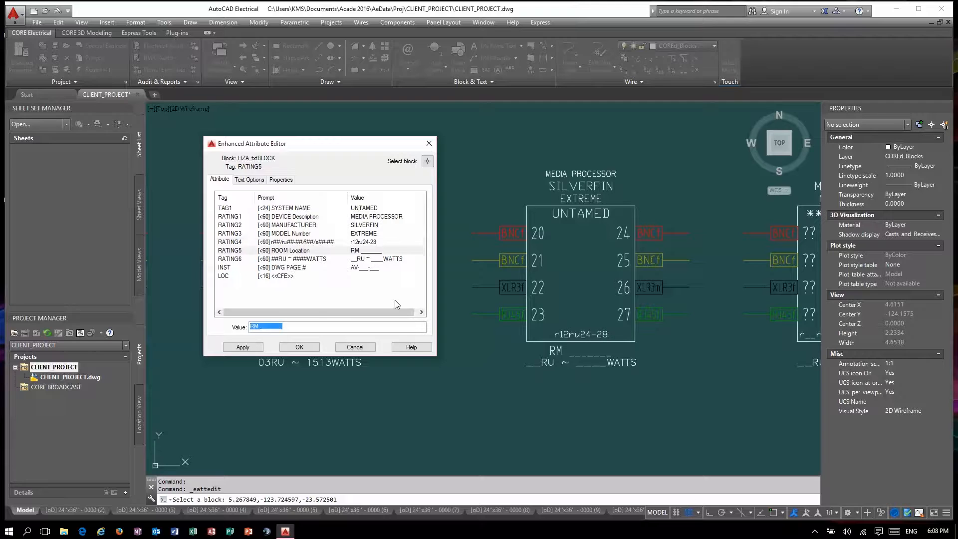
Set the UNTAMED device's RATING5 room location to CER and its RATING6 size and power to 04RU ~ 3142WATTS
{"action": "type", "text": "CER"}
{"action": "key", "text": "Return"}
{"action": "key", "text": "End"}
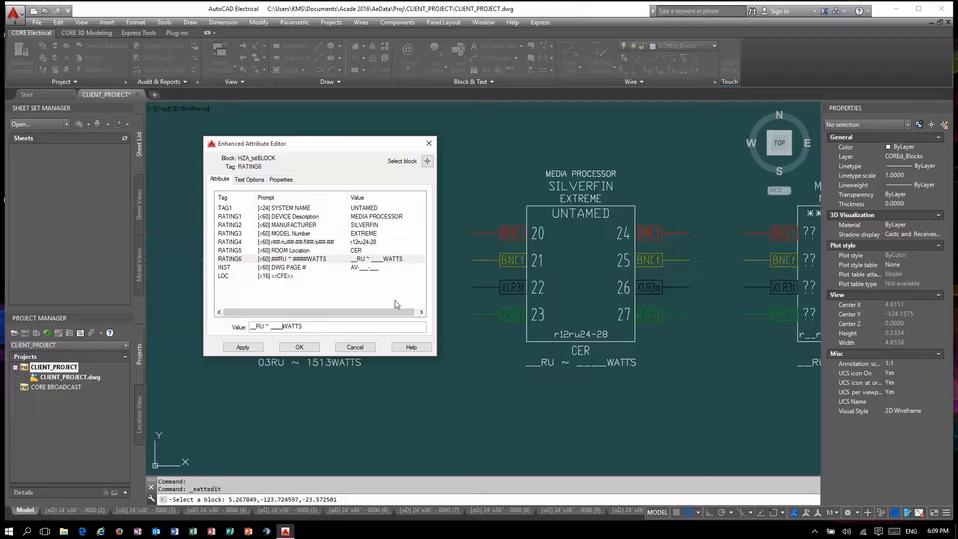
{"action": "key", "text": "Left"}
{"action": "key", "text": "Left"}
{"action": "key", "text": "Left"}
{"action": "key", "text": "Left"}
{"action": "key", "text": "Left"}
{"action": "key", "text": "BackSpace"}
{"action": "key", "text": "BackSpace"}
{"action": "key", "text": "BackSpace"}
{"action": "key", "text": "BackSpace"}
{"action": "type", "text": "3142"}
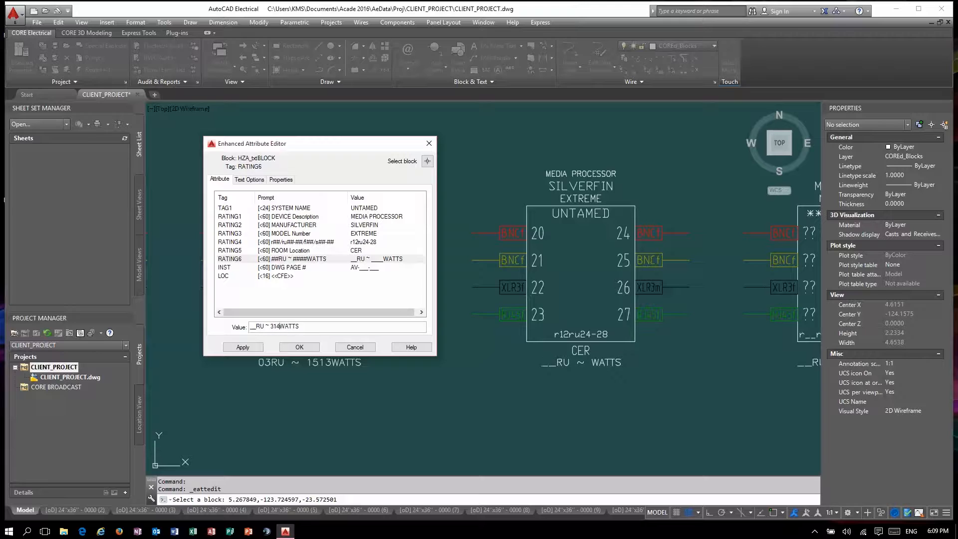
{"action": "key", "text": "Delete"}
{"action": "key", "text": "Delete"}
{"action": "type", "text": "04"}
{"action": "key", "text": "Return"}
{"action": "key", "text": "Return"}
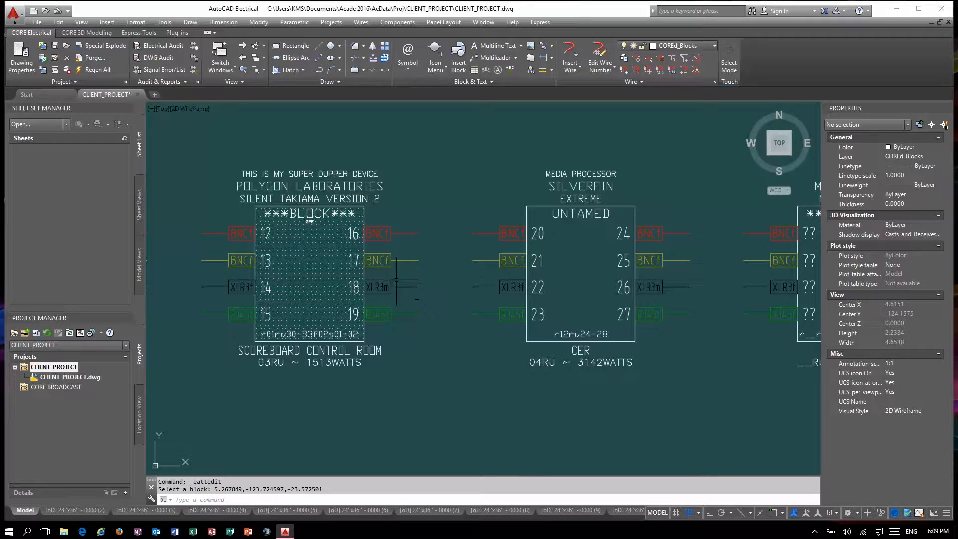
Number the remaining unnumbered ***BLOCK*** device's red BNCf input 28 and its yellow BNCf input 29 in DESC2
{"action": "scroll", "coordinate": [385, 286], "scroll_direction": "down", "scroll_amount": 3}
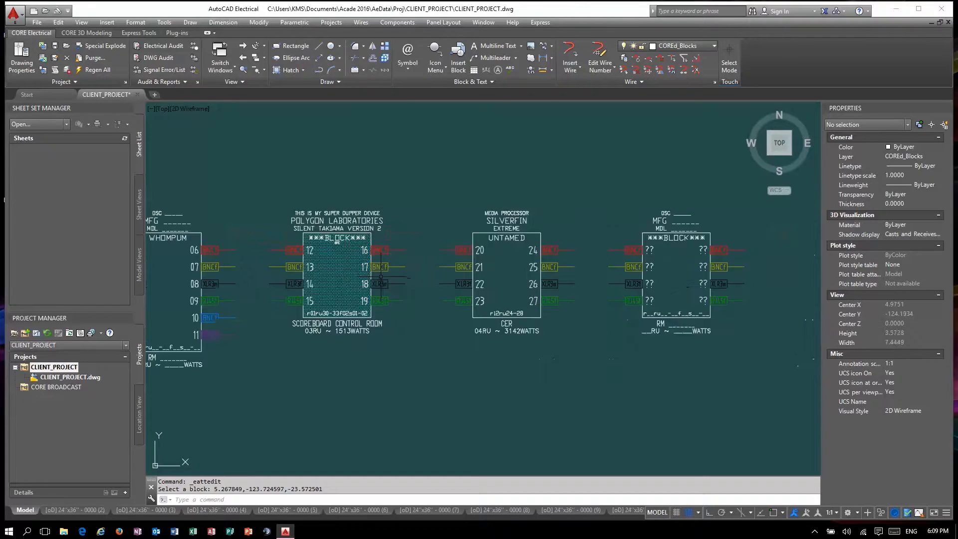
{"action": "scroll", "coordinate": [572, 257], "scroll_direction": "up", "scroll_amount": 3}
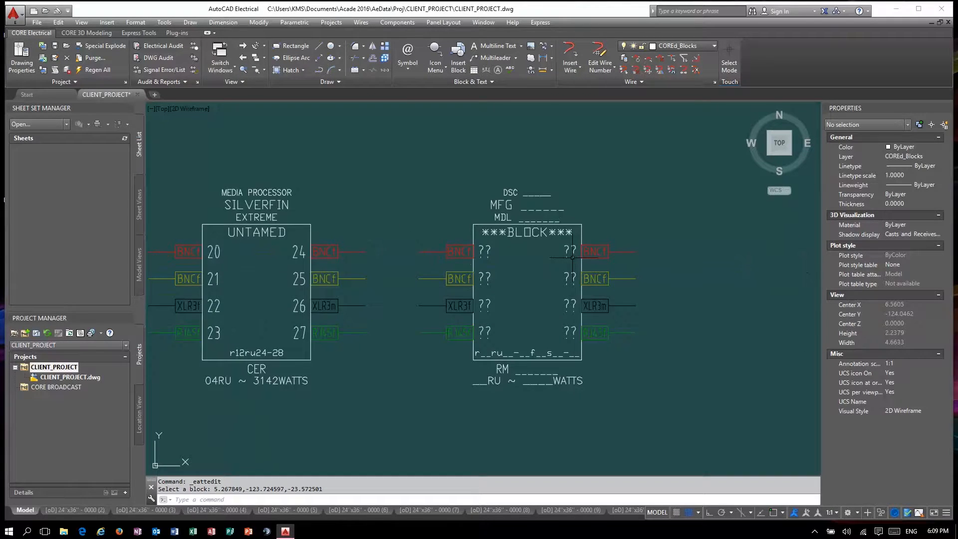
{"action": "double_click", "coordinate": [486, 252]}
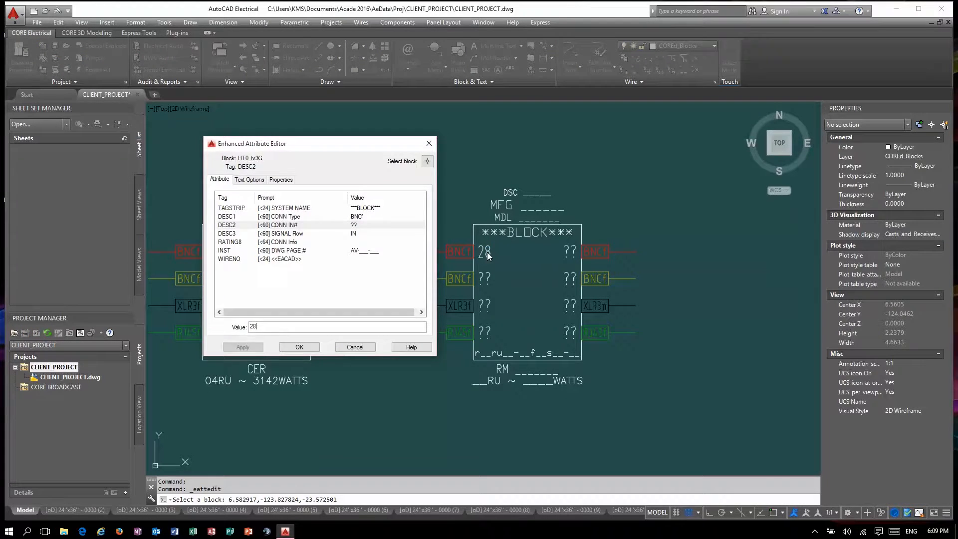
{"action": "key", "text": "Return"}
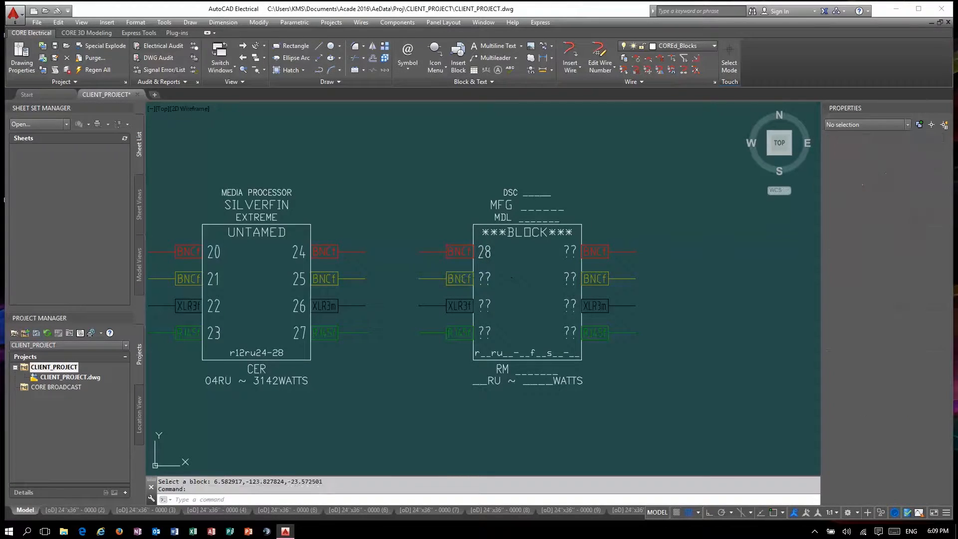
{"action": "double_click", "coordinate": [487, 277]}
{"action": "type", "text": "29"}
{"action": "key", "text": "Return"}
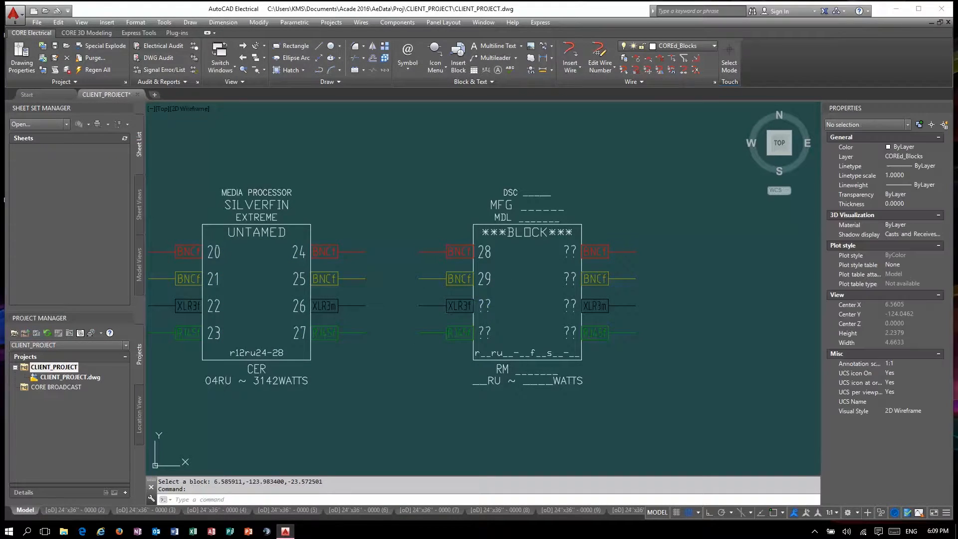
Number the same ***BLOCK*** device's XLR3f input 30 and its RJ45f input 31 in DESC2
{"action": "double_click", "coordinate": [486, 303]}
{"action": "type", "text": "30"}
{"action": "key", "text": "Return"}
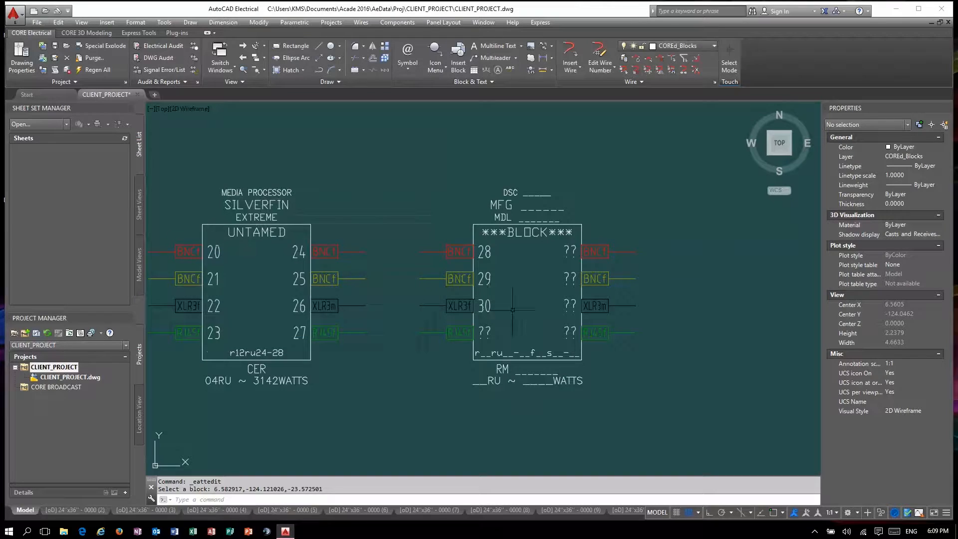
{"action": "left_click", "coordinate": [487, 330]}
{"action": "double_click", "coordinate": [488, 331]}
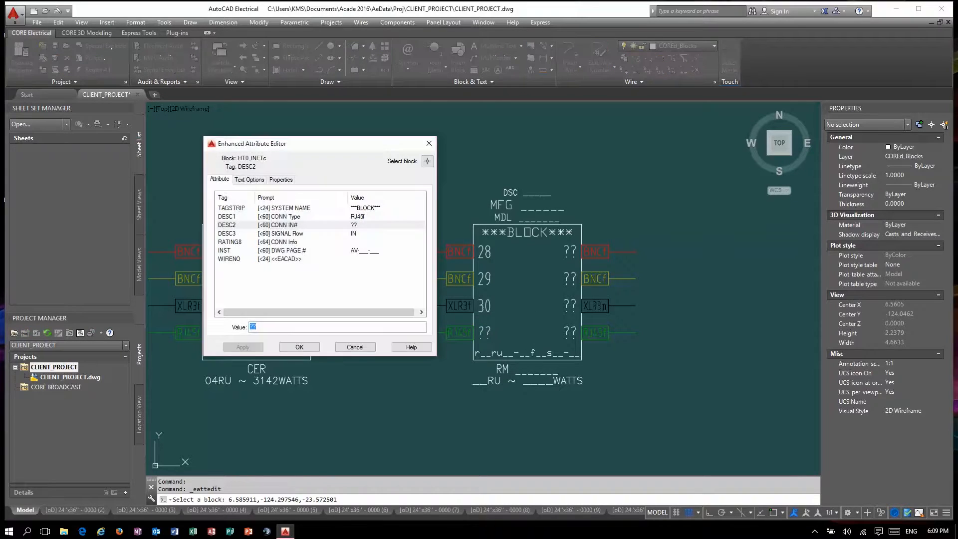
{"action": "key", "text": "Return"}
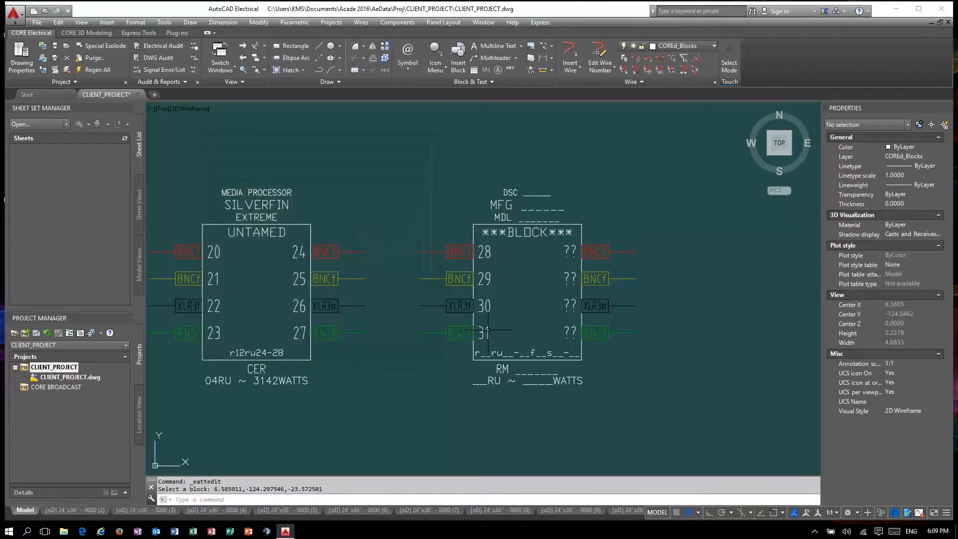
Number the same ***BLOCK*** device's red BNCf output 32 and its yellow BNCf output 33 in DESC2
{"action": "double_click", "coordinate": [569, 251]}
{"action": "type", "text": "32"}
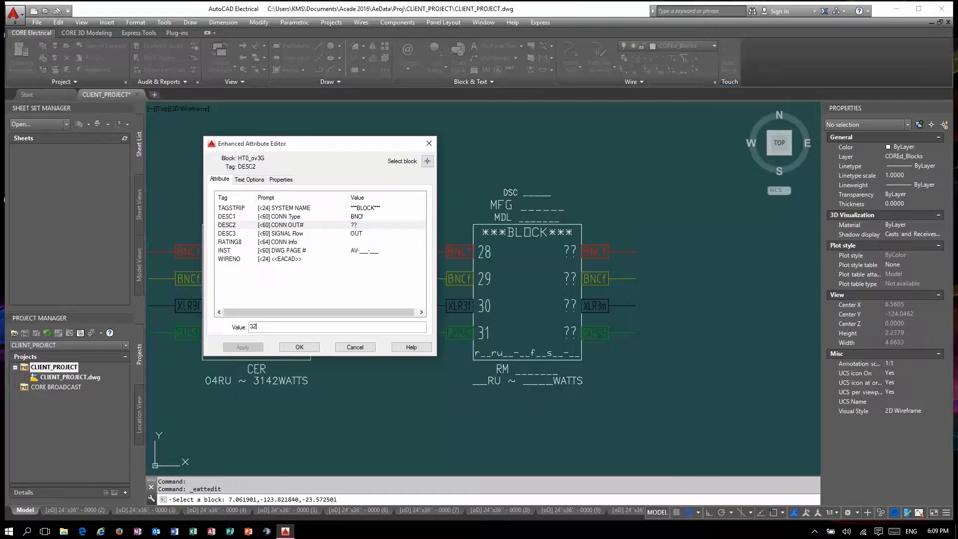
{"action": "key", "text": "Return"}
{"action": "double_click", "coordinate": [569, 278]}
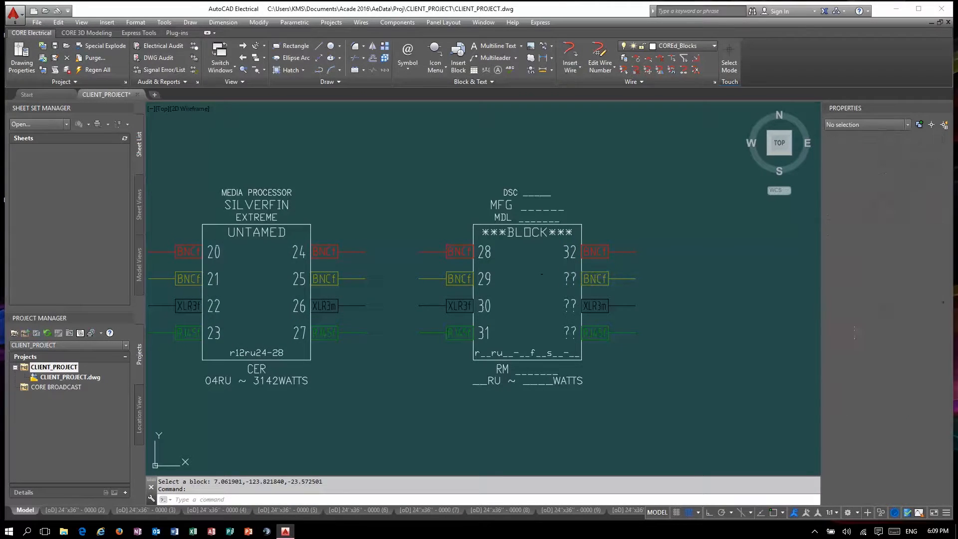
{"action": "type", "text": "33"}
{"action": "key", "text": "Return"}
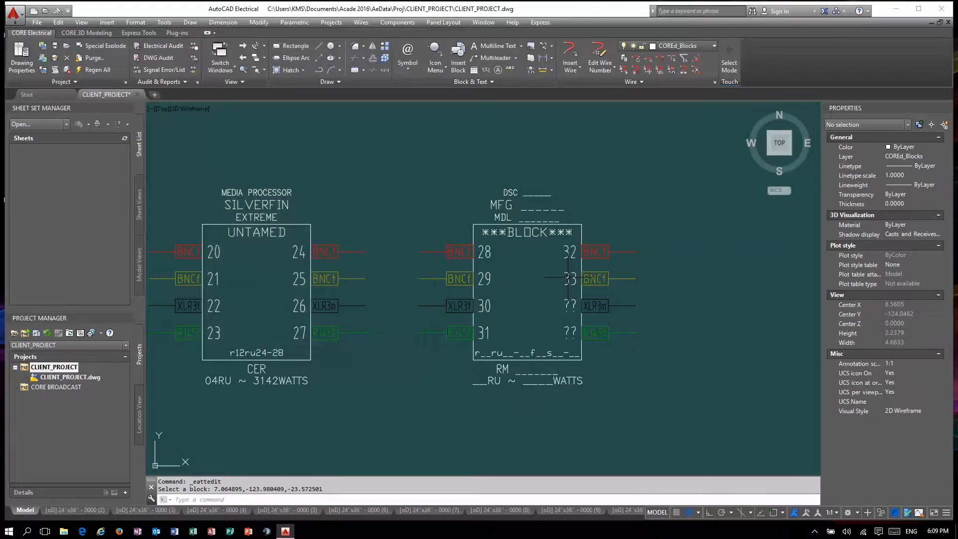
Number the same ***BLOCK*** device's XLR3m output 34 and its RJ45f output 35 in DESC2
{"action": "double_click", "coordinate": [569, 305]}
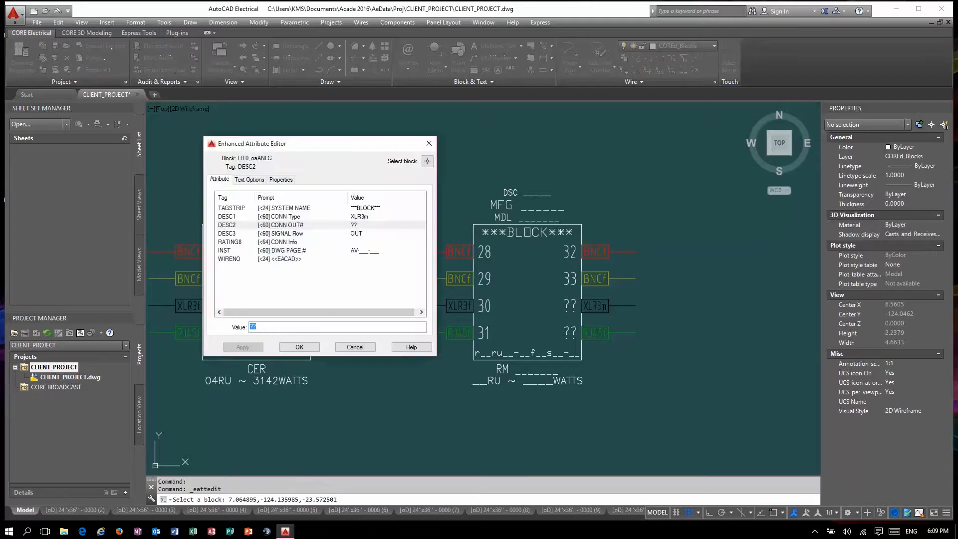
{"action": "key", "text": "Return"}
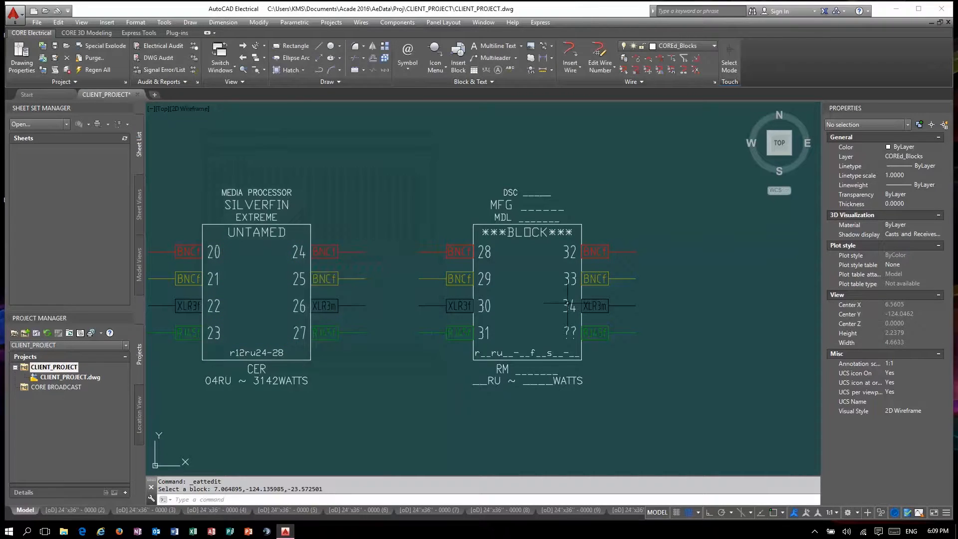
{"action": "double_click", "coordinate": [569, 333]}
{"action": "type", "text": "35"}
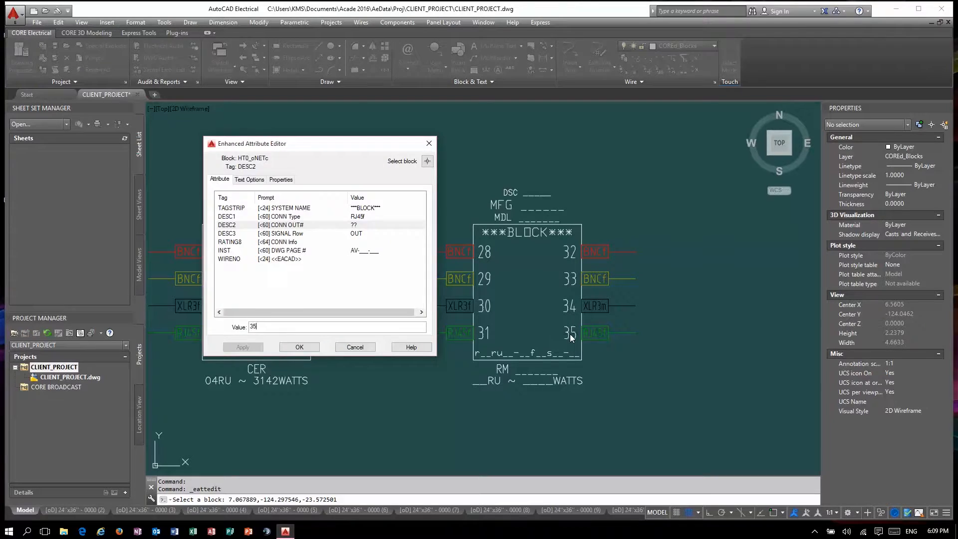
{"action": "key", "text": "Return"}
Set the TAG1 system name of the device with connectors 28 to 35 to ENCRYPTION and its RATING1 description to CONTENT SCRAMBLER
{"action": "left_click", "coordinate": [527, 234]}
{"action": "double_click", "coordinate": [527, 233]}
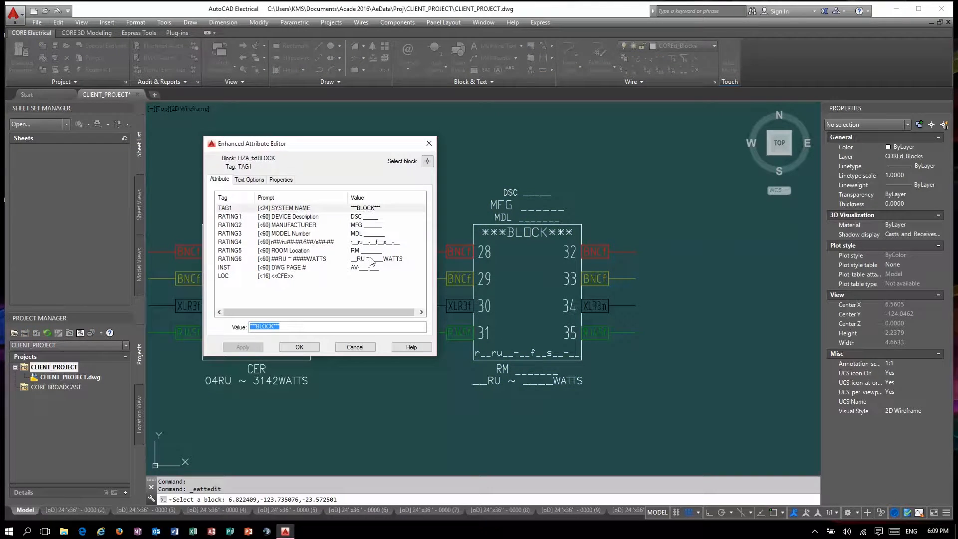
{"action": "type", "text": "ENCRYPTION"}
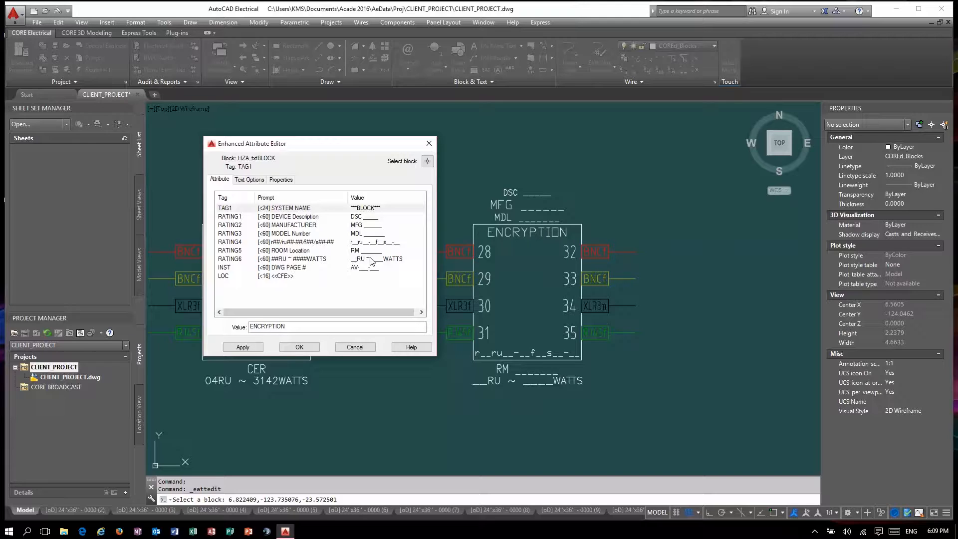
{"action": "key", "text": "Return"}
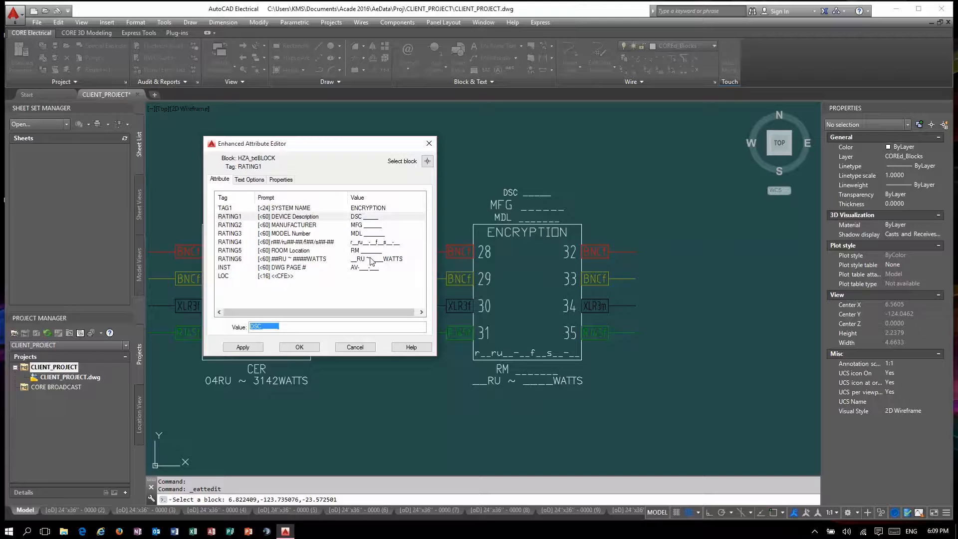
{"action": "type", "text": "CONTENT SCRAMBLER"}
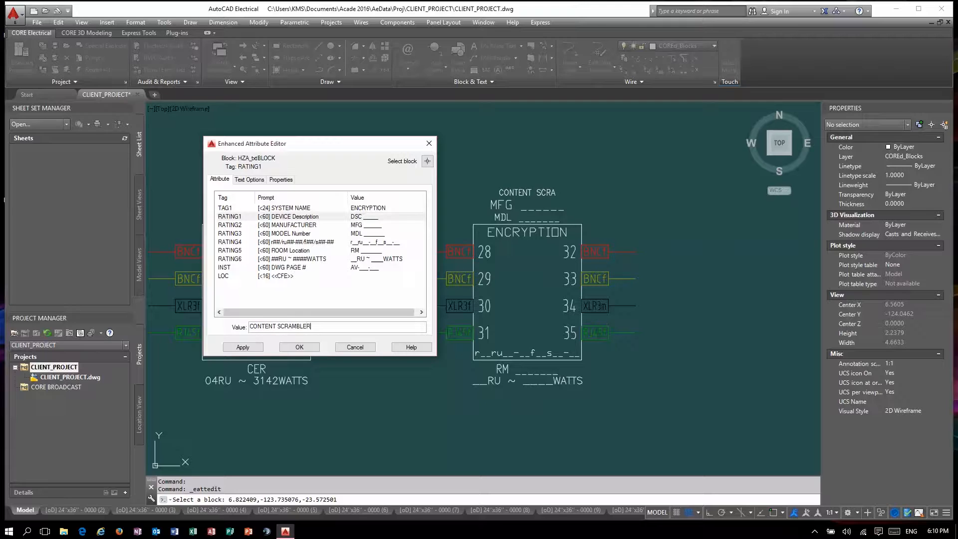
{"action": "key", "text": "Return"}
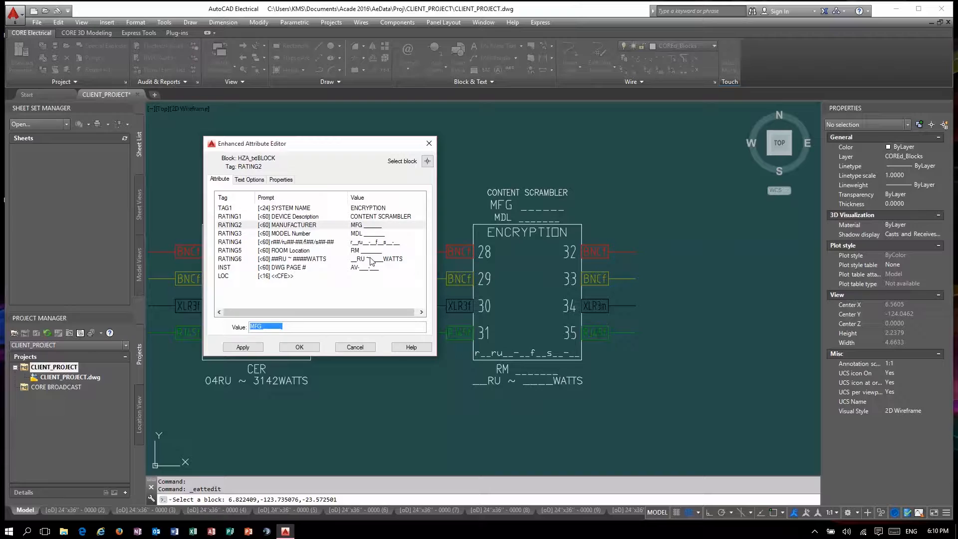
Set the ENCRYPTION device's RATING2 manufacturer to TARGET TECHNOLOGY and its RATING3 model number to WEEPING WILLOW
{"action": "type", "text": "TARGET TECHNOLOGY"}
{"action": "key", "text": "Return"}
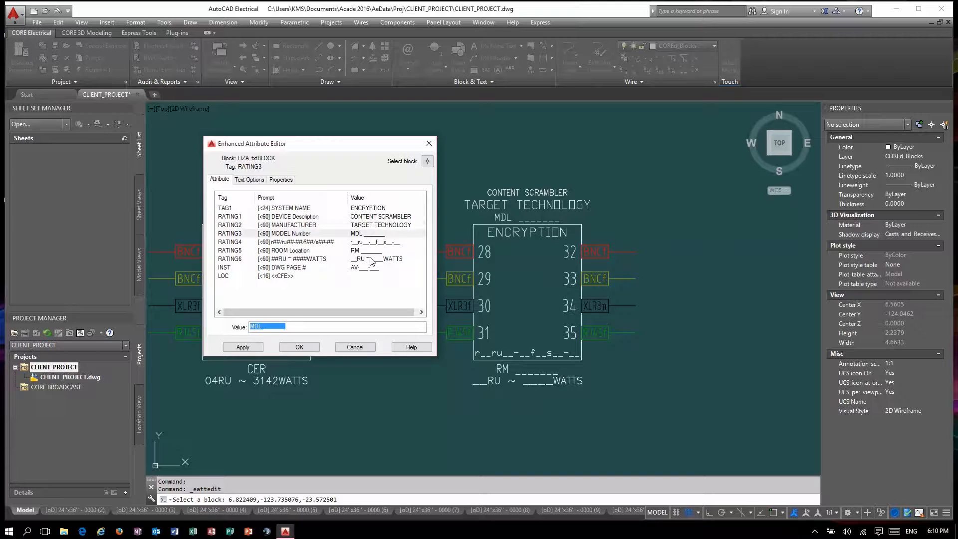
{"action": "type", "text": "WEEPING WILLOW"}
{"action": "key", "text": "Return"}
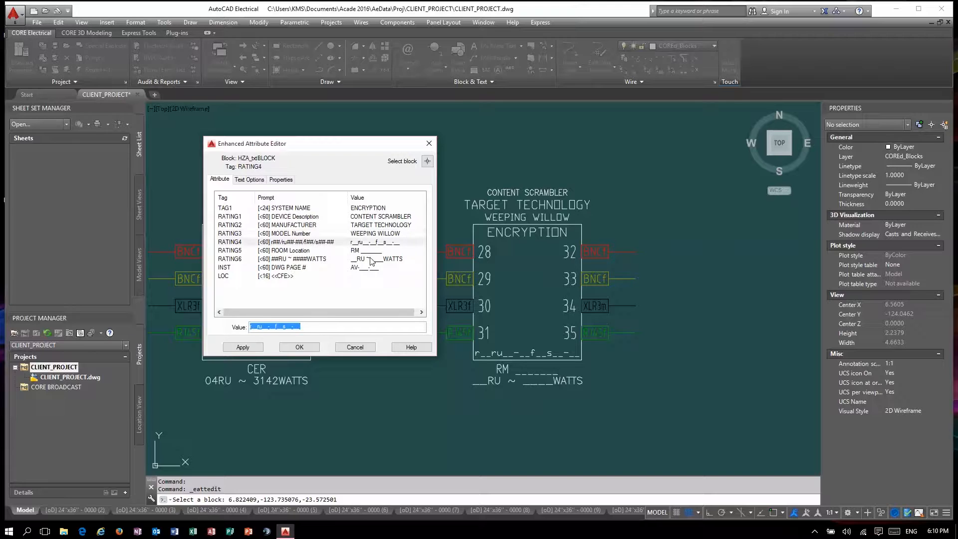
Set the ENCRYPTION device's RATING4 rack position to r01ru50 and its RATING5 room location to CER
{"action": "type", "text": "r01ru50"}
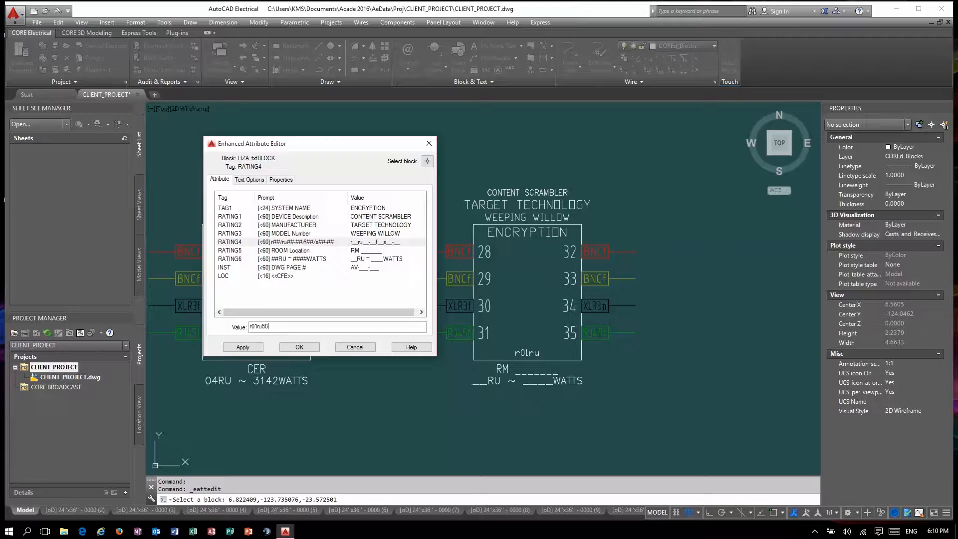
{"action": "key", "text": "Return"}
{"action": "type", "text": "CER"}
{"action": "key", "text": "Return"}
Set the ENCRYPTION device's RATING6 rack size and power to 01RU ~ 14WATTS
{"action": "key", "text": "End"}
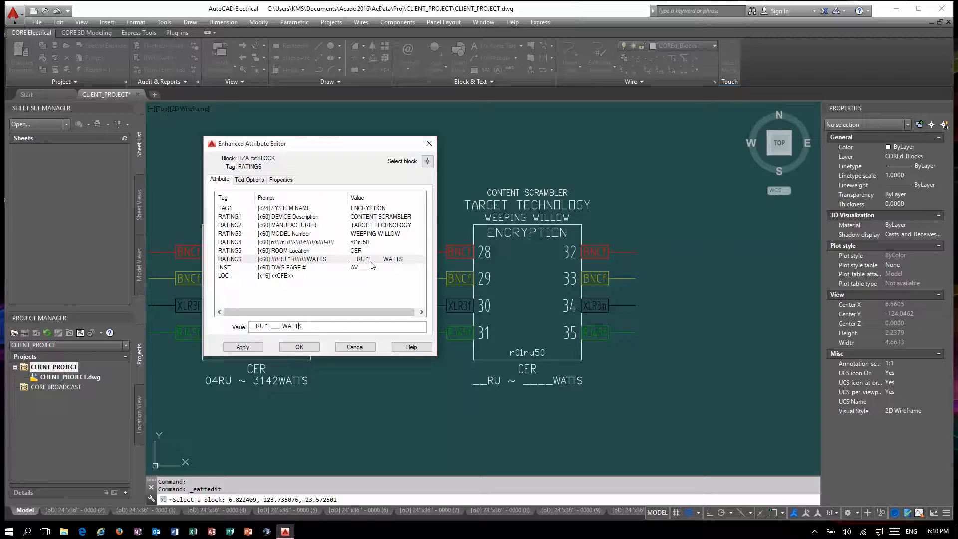
{"action": "key", "text": "BackSpace"}
{"action": "key", "text": "BackSpace"}
{"action": "key", "text": "BackSpace"}
{"action": "key", "text": "BackSpace"}
{"action": "type", "text": "14"}
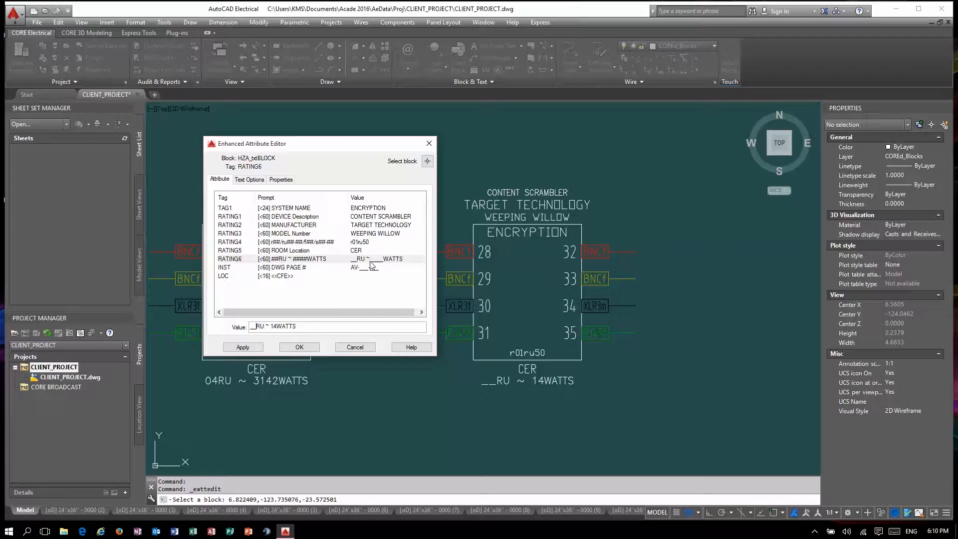
{"action": "key", "text": "Home"}
{"action": "key", "text": "Delete"}
{"action": "key", "text": "Delete"}
{"action": "type", "text": "01"}
{"action": "key", "text": "Return"}
{"action": "key", "text": "Return"}
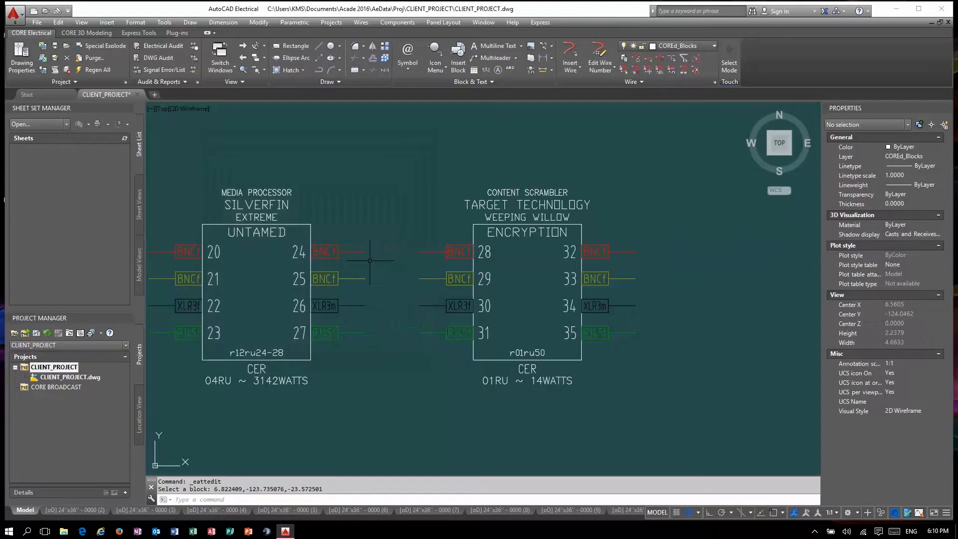
Set the ENCRYPTION device block's visibility state to STNDRD + IP [HATCH]
{"action": "left_click", "coordinate": [511, 238]}
{"action": "left_click", "coordinate": [526, 225]}
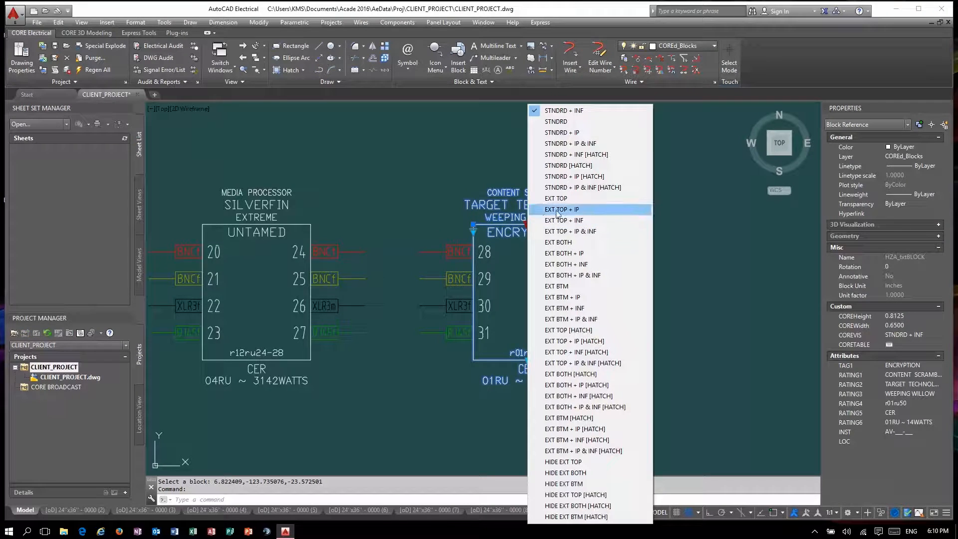
{"action": "left_click", "coordinate": [583, 177]}
{"action": "scroll", "coordinate": [488, 300], "scroll_direction": "down", "scroll_amount": 3}
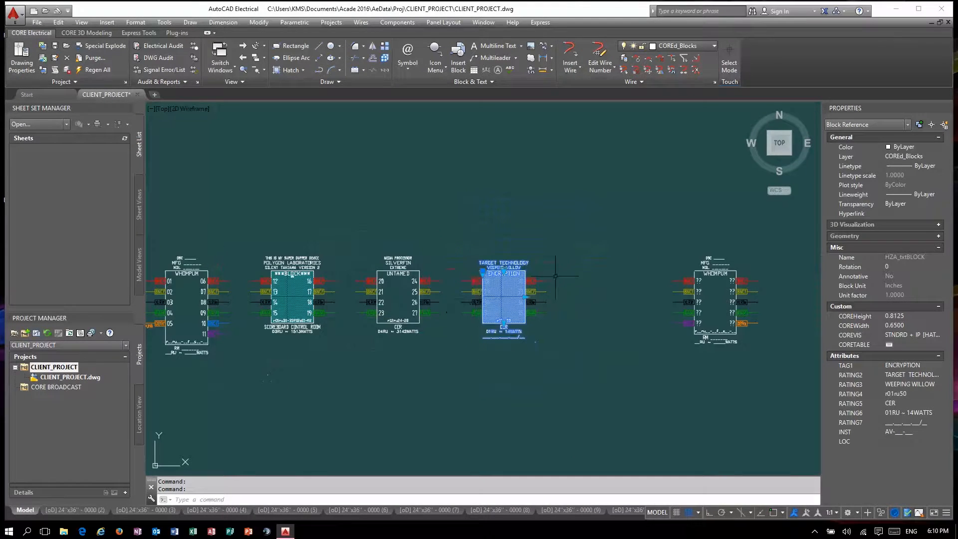
Set the color of the hatched ENCRYPTION device block to Yellow and deselect it
{"action": "left_click", "coordinate": [935, 149]}
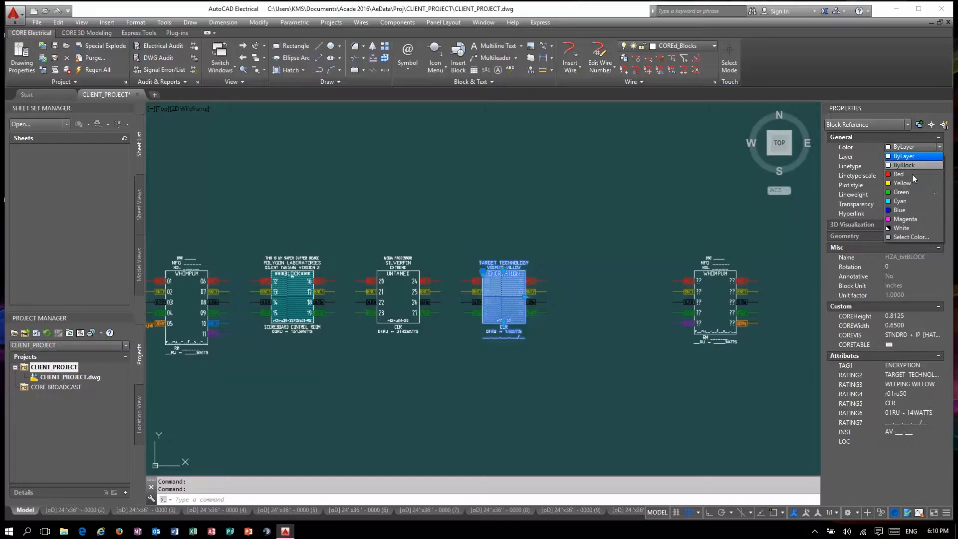
{"action": "left_click", "coordinate": [905, 183]}
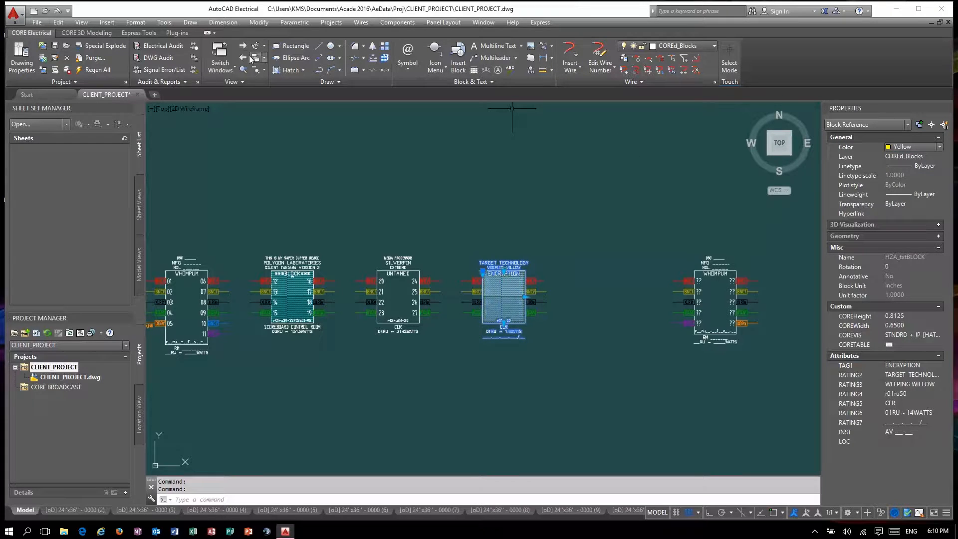
{"action": "key", "text": "Escape"}
{"action": "scroll", "coordinate": [561, 292], "scroll_direction": "up", "scroll_amount": 2}
{"action": "scroll", "coordinate": [562, 293], "scroll_direction": "up", "scroll_amount": 2}
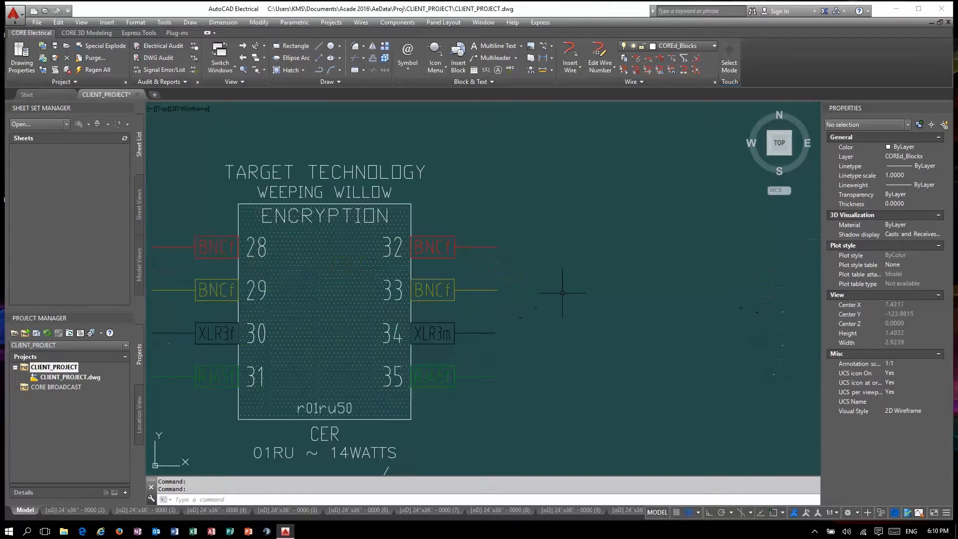
{"action": "scroll", "coordinate": [346, 229], "scroll_direction": "down", "scroll_amount": 1}
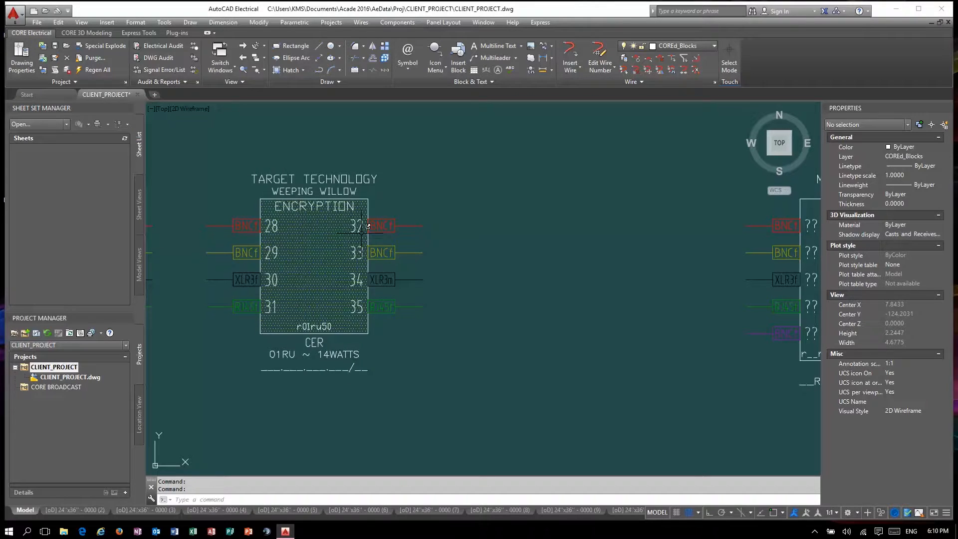
{"action": "scroll", "coordinate": [448, 262], "scroll_direction": "down", "scroll_amount": 2}
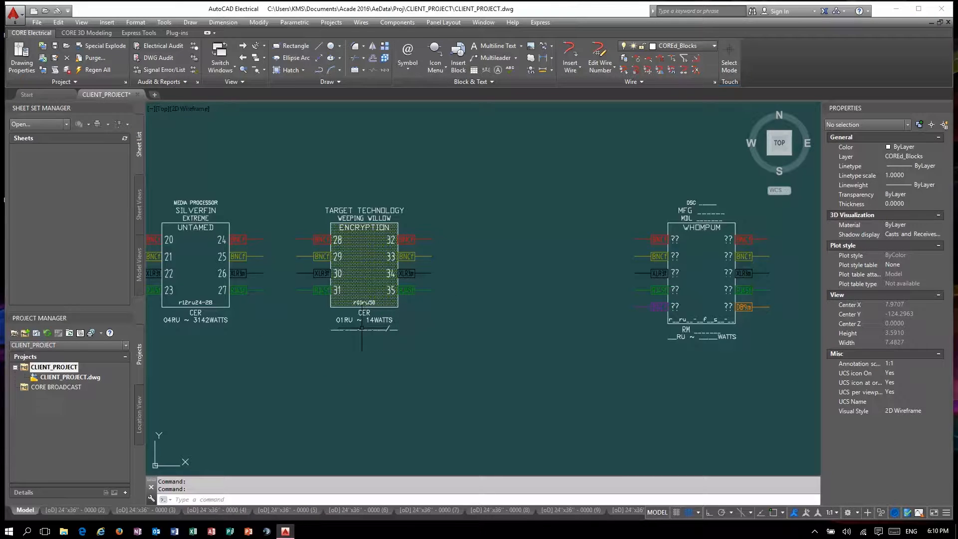
Set the ENCRYPTION device's RATING7 IP address to 192.168.100.101/24
{"action": "double_click", "coordinate": [360, 330]}
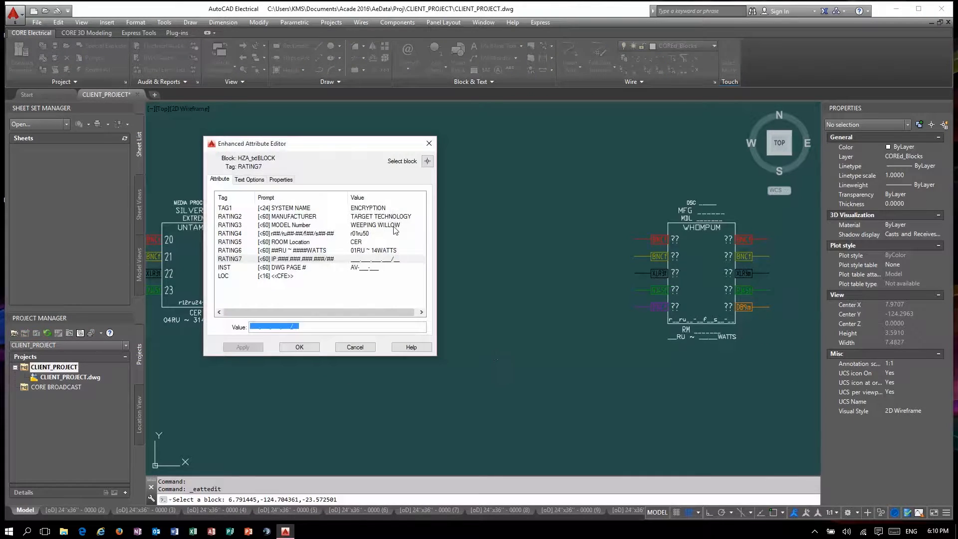
{"action": "left_click_drag", "start_coordinate": [356, 148], "coordinate": [572, 152]}
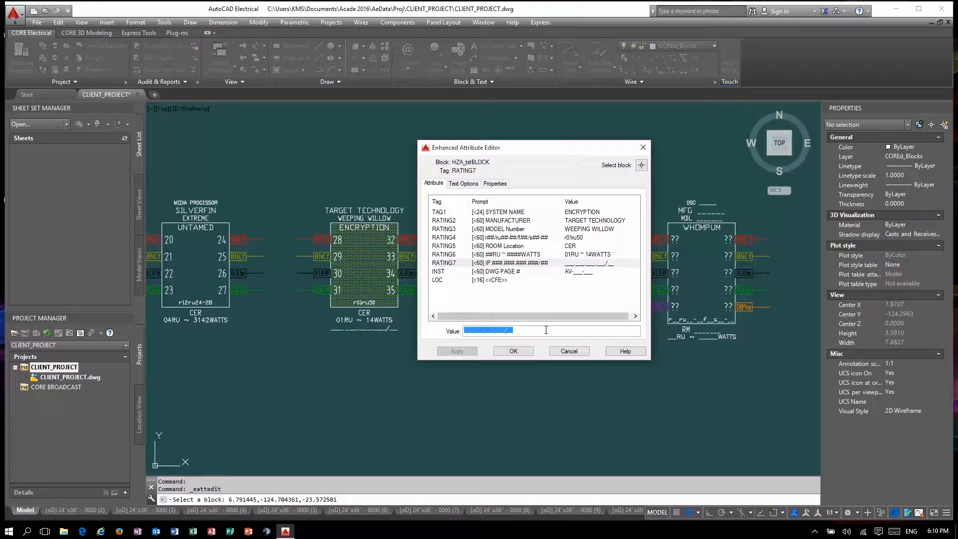
{"action": "type", "text": "192.168.100.101/25"}
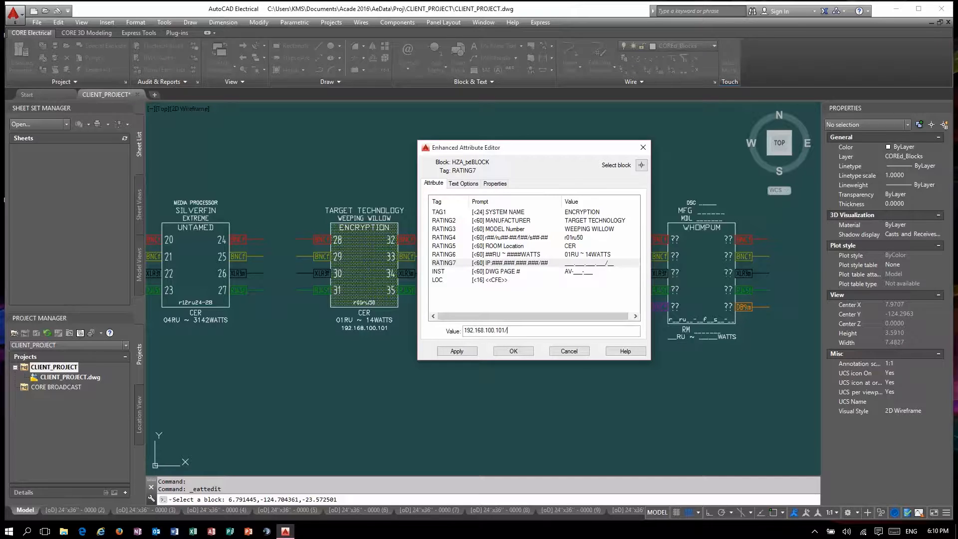
{"action": "type", "text": "5"}
{"action": "key", "text": "BackSpace"}
{"action": "type", "text": "4"}
{"action": "key", "text": "Return"}
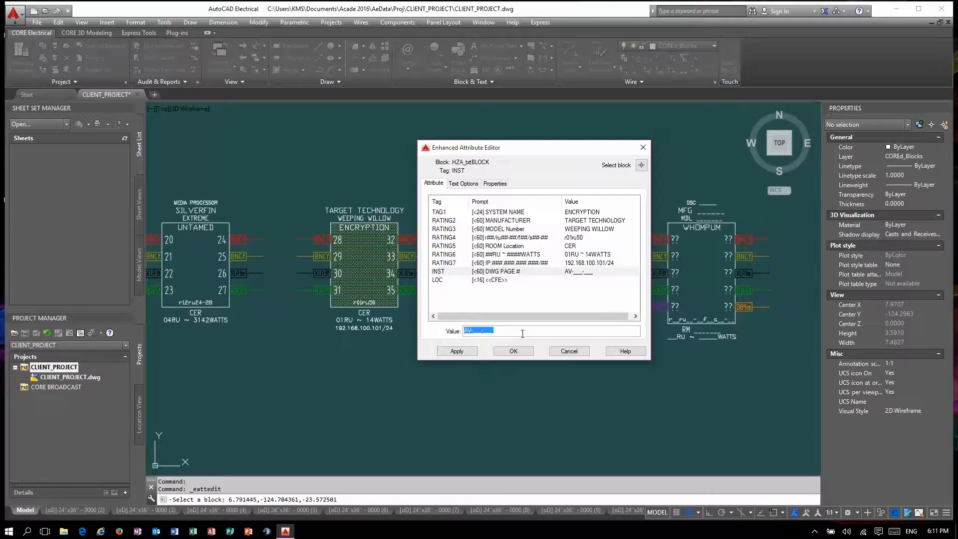
{"action": "key", "text": "Return"}
Set the RATING8 connection info of the ENCRYPTION device's RJ45 output connector 35 to VLAN01
{"action": "middle_click_drag", "start_coordinate": [292, 241], "coordinate": [273, 223]}
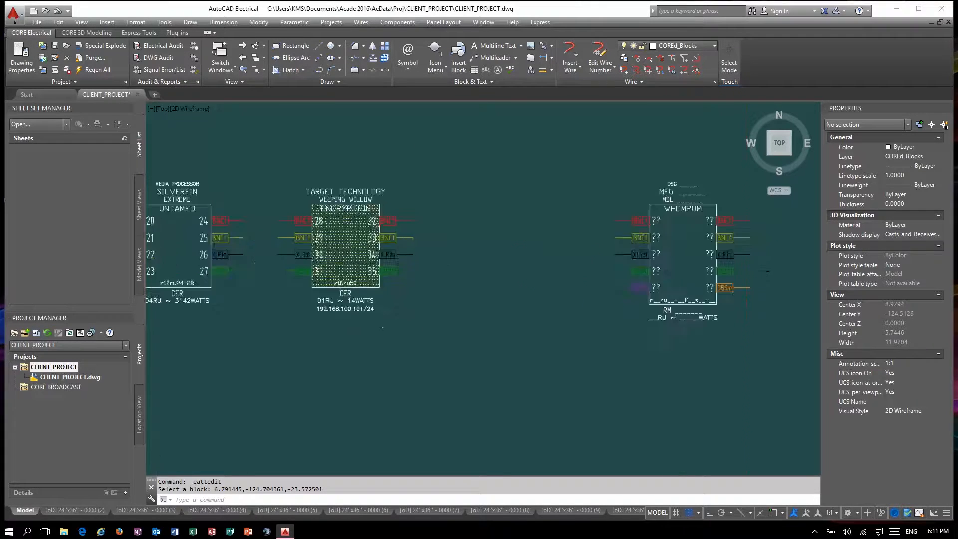
{"action": "scroll", "coordinate": [351, 283], "scroll_direction": "up", "scroll_amount": 2}
{"action": "scroll", "coordinate": [349, 284], "scroll_direction": "down", "scroll_amount": 4}
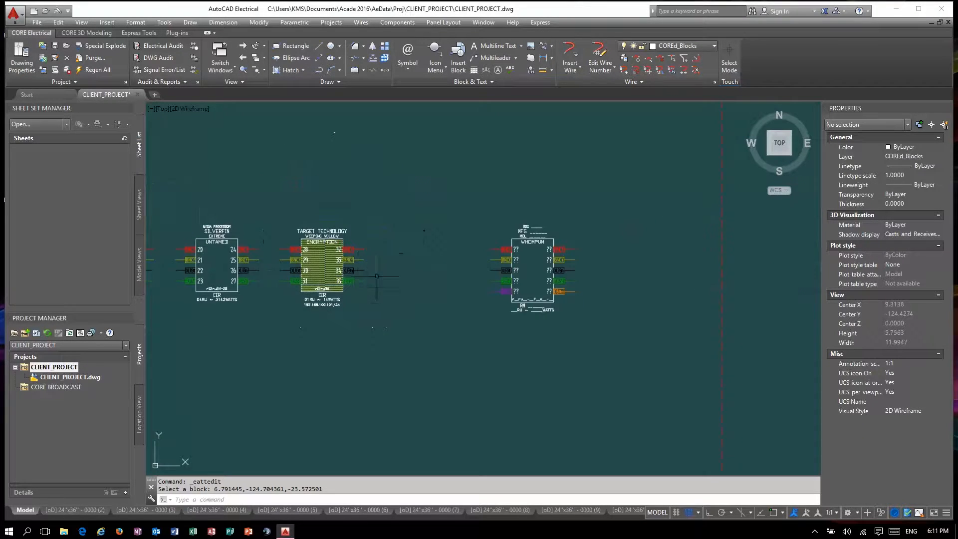
{"action": "scroll", "coordinate": [322, 305], "scroll_direction": "up", "scroll_amount": 2}
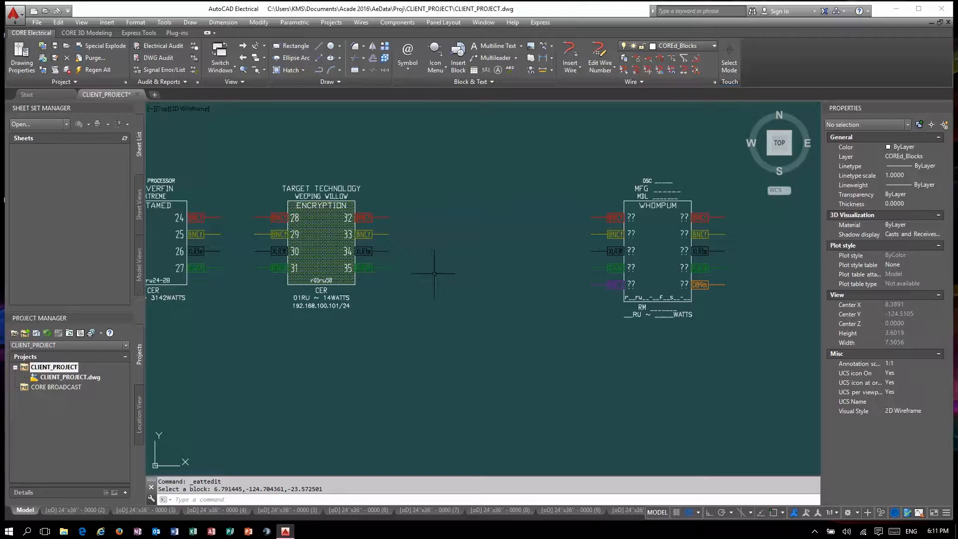
{"action": "left_click", "coordinate": [369, 269]}
{"action": "double_click", "coordinate": [369, 269]}
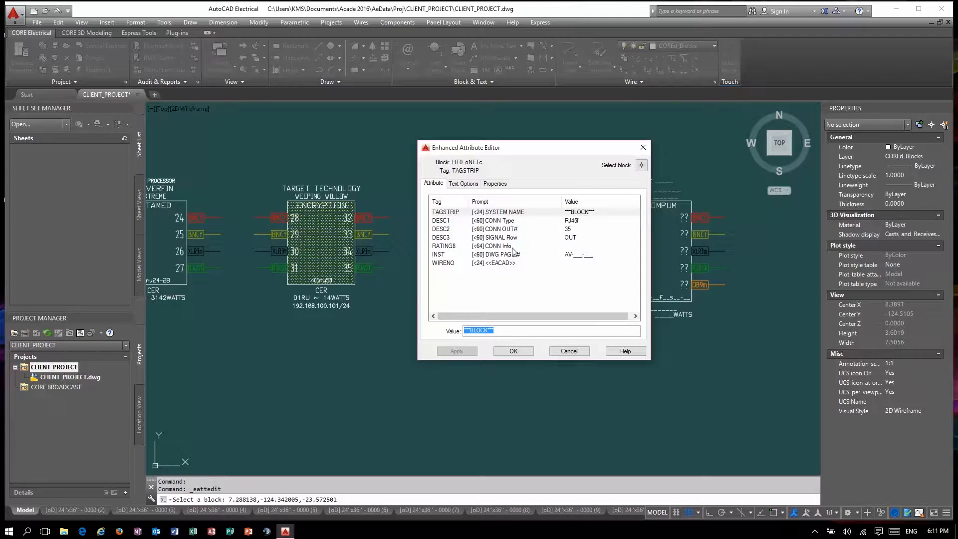
{"action": "left_click", "coordinate": [512, 247]}
{"action": "left_click", "coordinate": [489, 333]}
{"action": "type", "text": "VLAN"}
{"action": "key", "text": "Return"}
{"action": "left_click", "coordinate": [512, 351]}
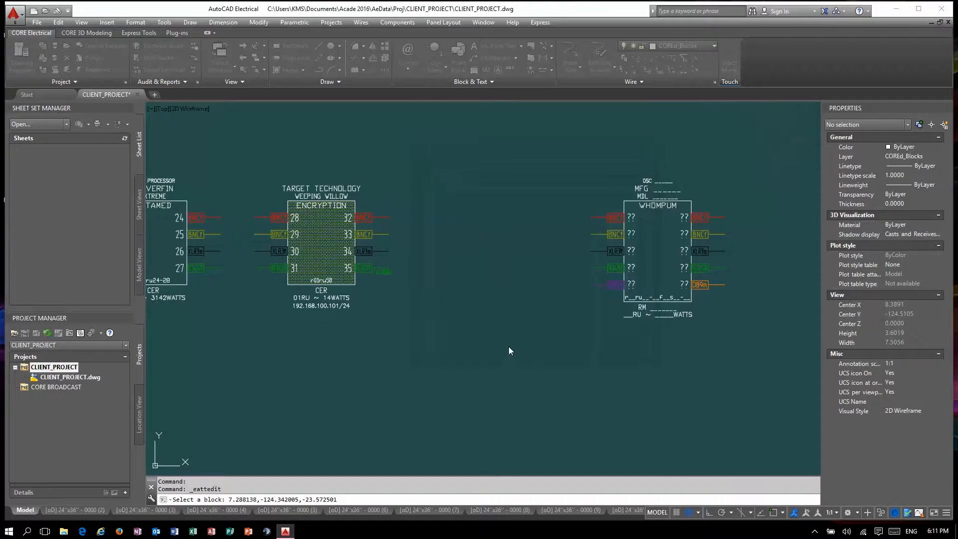
{"action": "scroll", "coordinate": [356, 286], "scroll_direction": "up", "scroll_amount": 4}
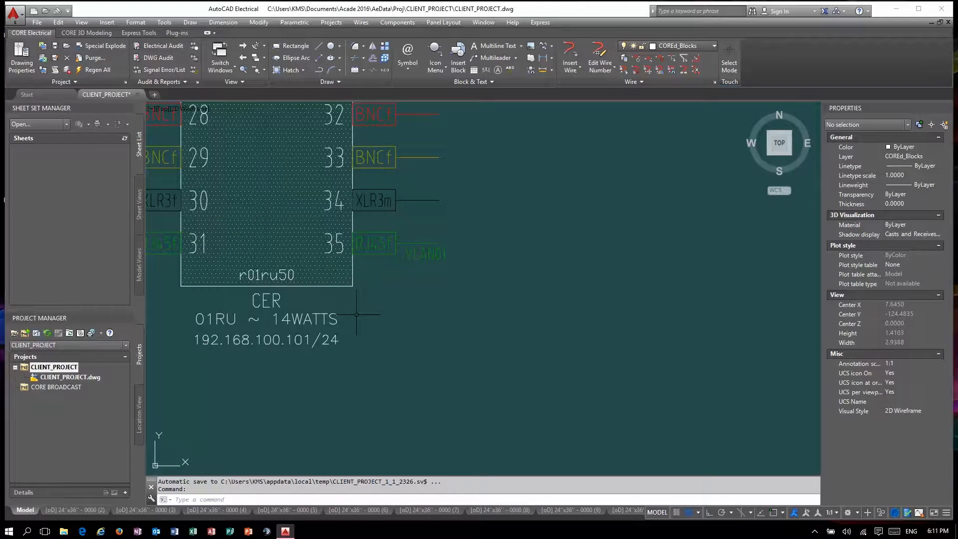
{"action": "scroll", "coordinate": [356, 314], "scroll_direction": "down", "scroll_amount": 4}
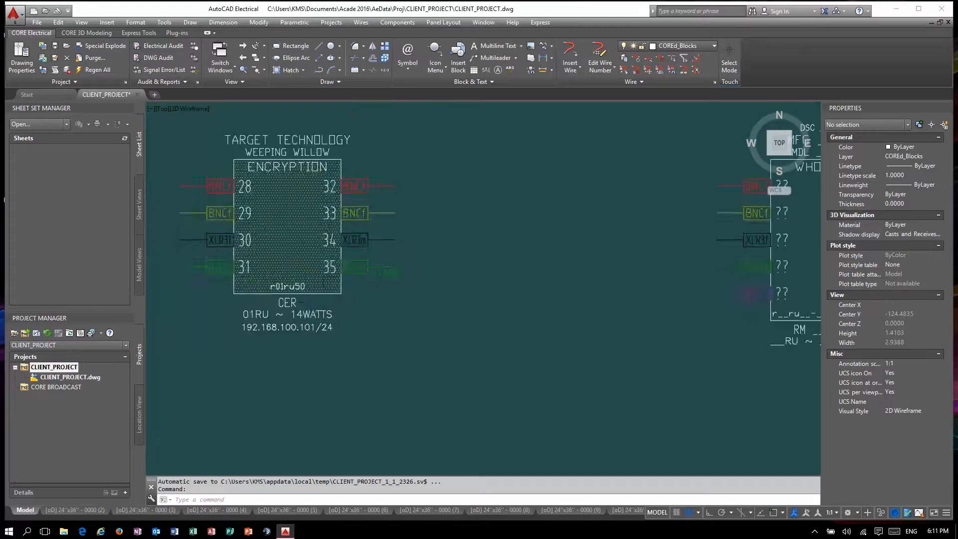
Insert two HZA_txtBLOCK device blocks, one below the other, between the ENCRYPTION and WHOMPUM devices
{"action": "left_click", "coordinate": [465, 58]}
{"action": "left_click", "coordinate": [362, 78]}
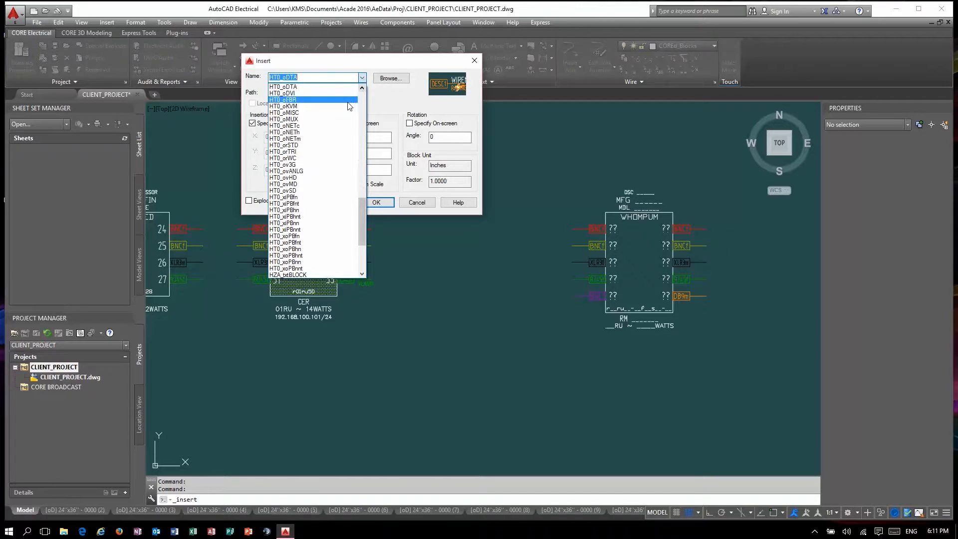
{"action": "scroll", "coordinate": [337, 181], "scroll_direction": "down", "scroll_amount": 4}
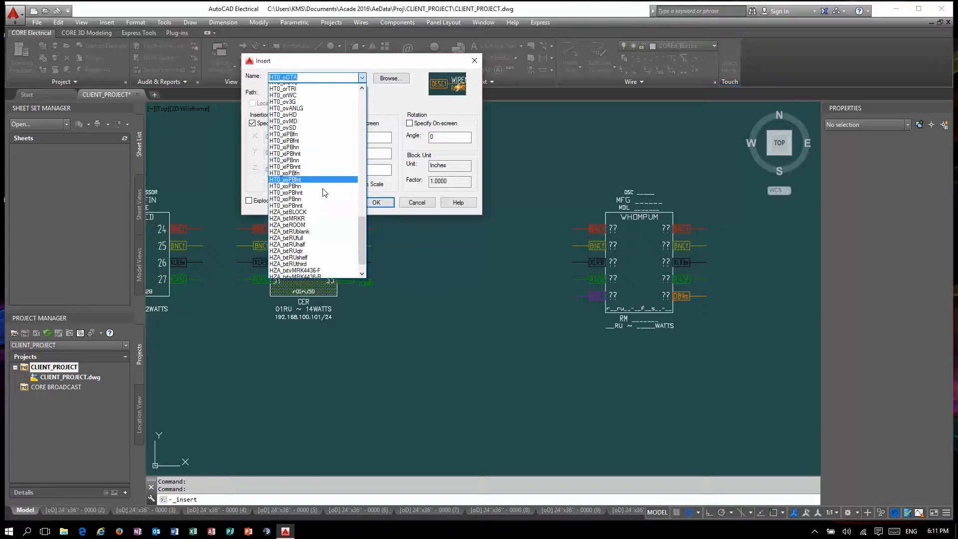
{"action": "left_click", "coordinate": [297, 197]}
{"action": "left_click", "coordinate": [376, 202]}
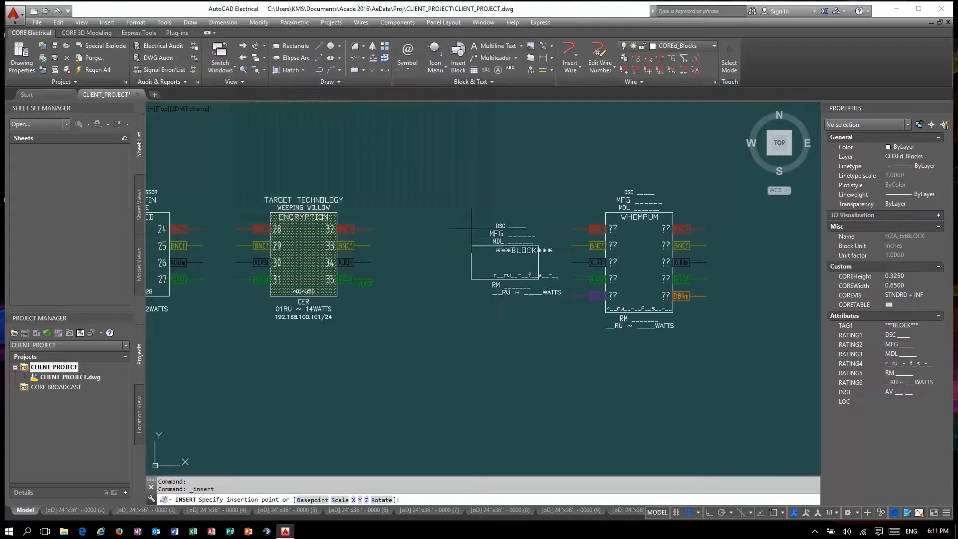
{"action": "left_click", "coordinate": [438, 212]}
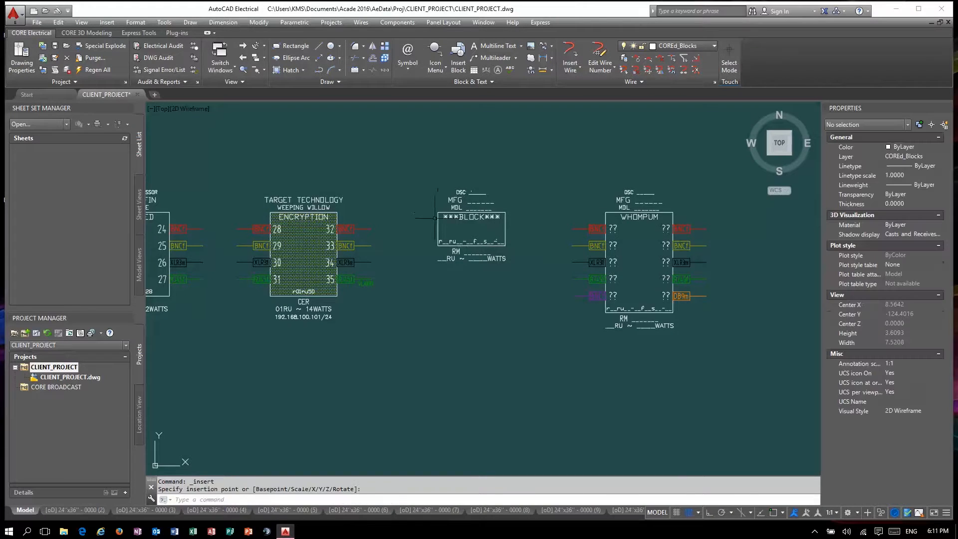
{"action": "key", "text": "Return"}
{"action": "key", "text": "Return"}
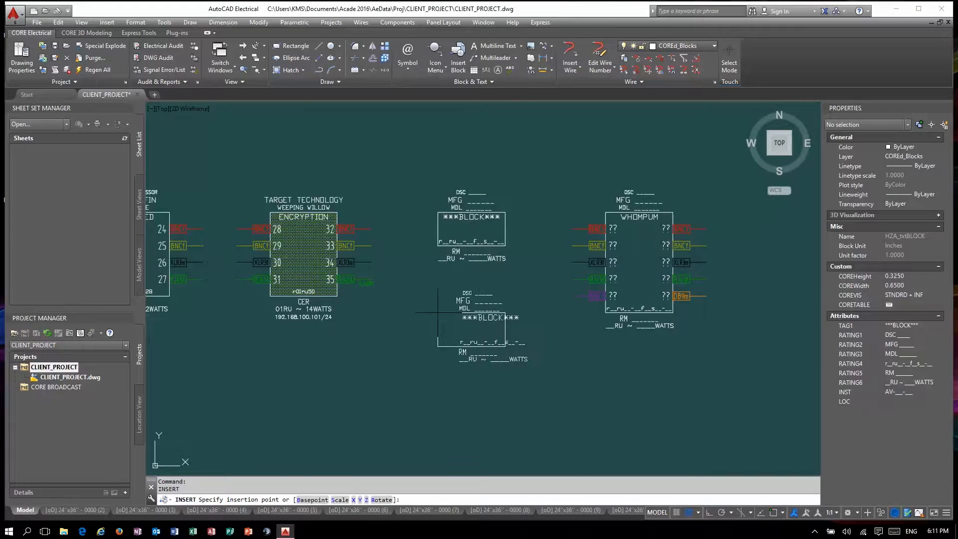
{"action": "left_click", "coordinate": [438, 329]}
Stretch the upper new device block downward by two connector rows
{"action": "left_click", "coordinate": [471, 245]}
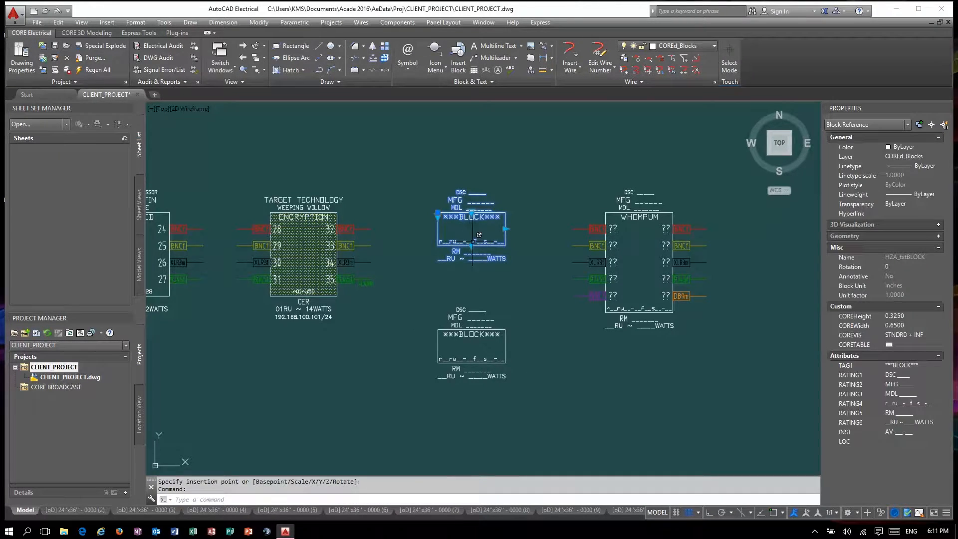
{"action": "left_click", "coordinate": [471, 245]}
{"action": "left_click", "coordinate": [471, 279]}
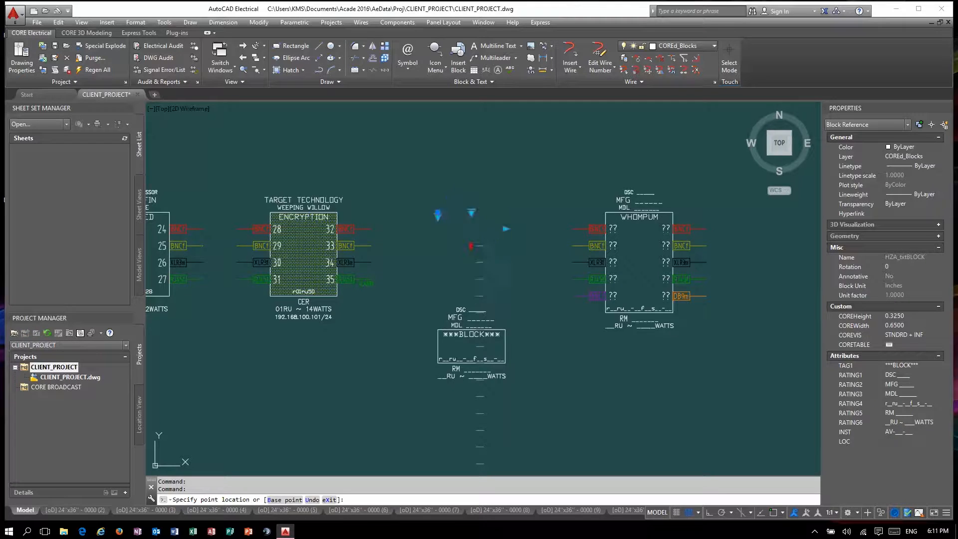
Insert HT0_xiPBfnt input connectors on the left edge of the upper new block in its first and second rows
{"action": "left_click", "coordinate": [458, 64]}
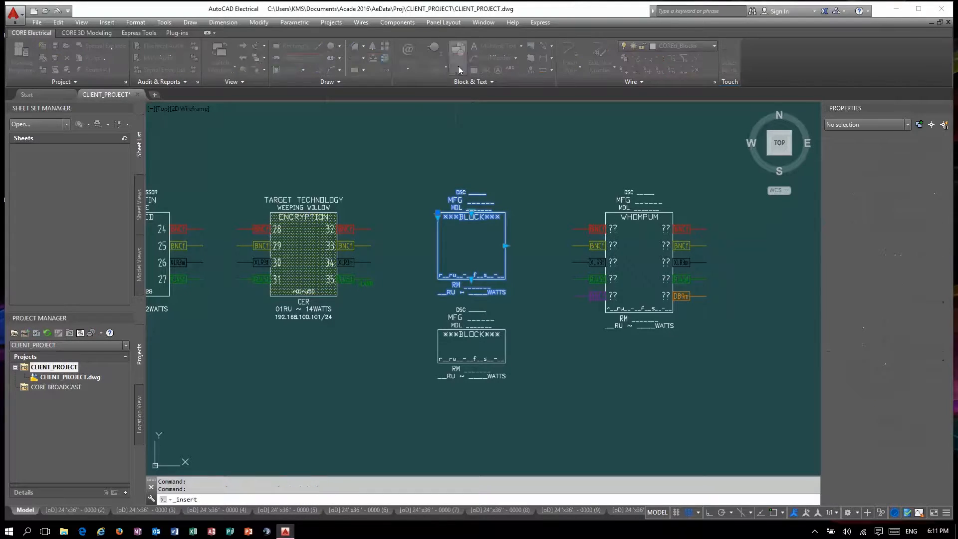
{"action": "left_click", "coordinate": [362, 79]}
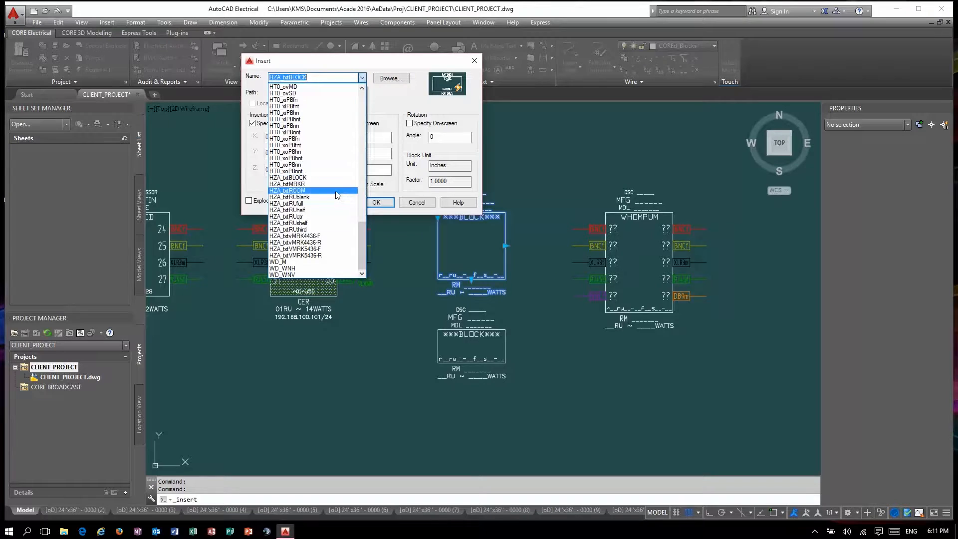
{"action": "scroll", "coordinate": [338, 191], "scroll_direction": "up", "scroll_amount": 3}
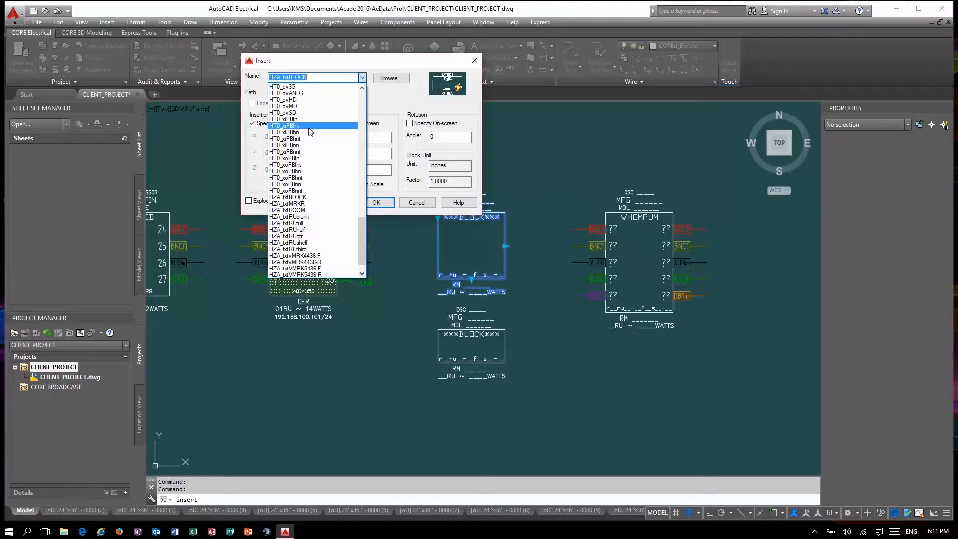
{"action": "left_click", "coordinate": [284, 126]}
{"action": "left_click", "coordinate": [376, 202]}
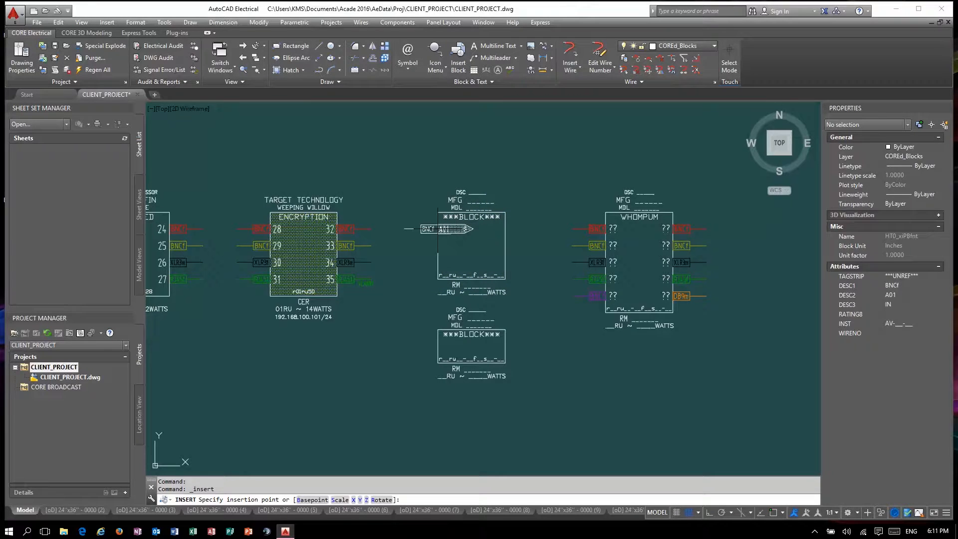
{"action": "key", "text": "Return"}
{"action": "key", "text": "Return"}
{"action": "left_click", "coordinate": [438, 245]}
Insert HT0_xoPBfnt output connectors on the right edge of the upper new block, opposite the two inputs
{"action": "key", "text": "Return"}
{"action": "left_click", "coordinate": [362, 78]}
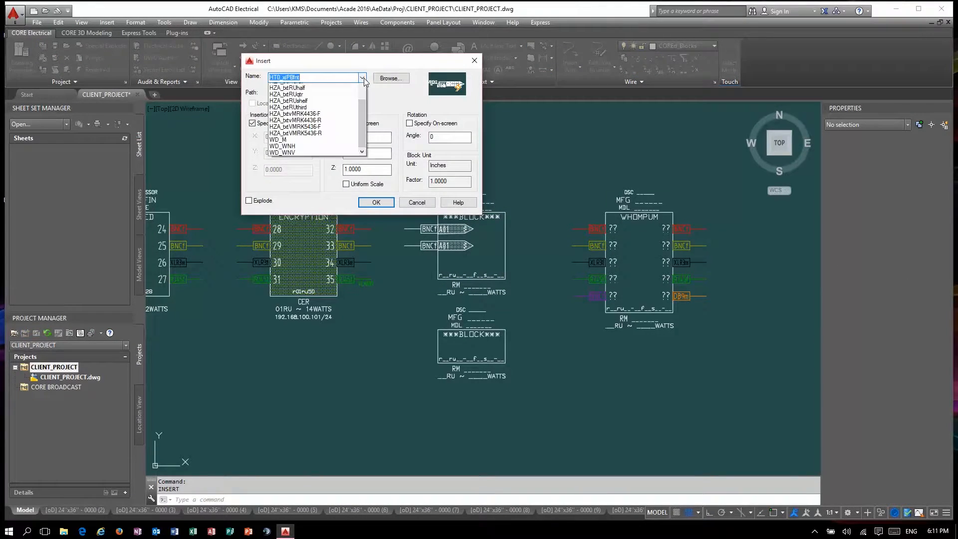
{"action": "left_click", "coordinate": [312, 144]}
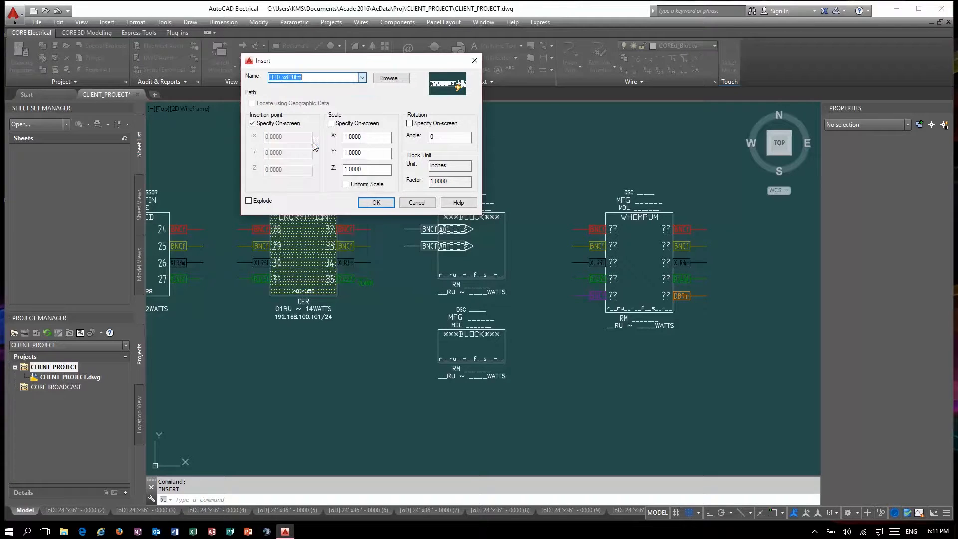
{"action": "key", "text": "Return"}
{"action": "left_click", "coordinate": [437, 245]}
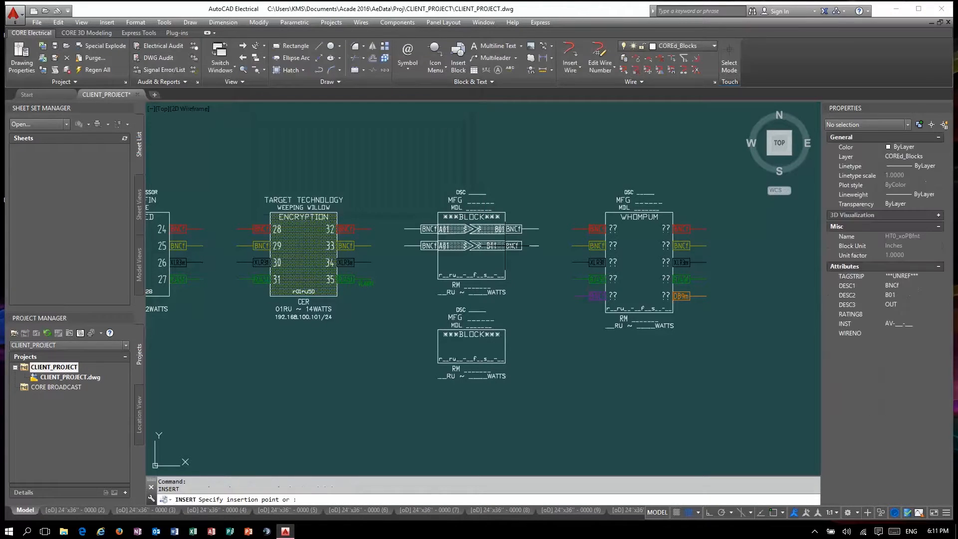
Insert an HT0_xiPBhn input connector on the left edge of the upper new block in its third row
{"action": "key", "text": "Return"}
{"action": "left_click", "coordinate": [363, 79]}
{"action": "scroll", "coordinate": [314, 150], "scroll_direction": "up", "scroll_amount": 2}
{"action": "left_click", "coordinate": [315, 151]}
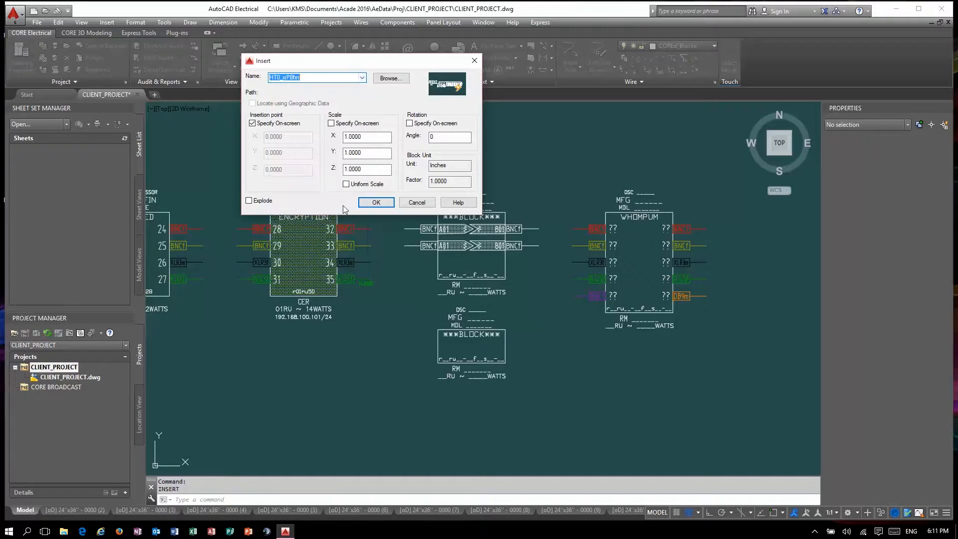
{"action": "key", "text": "Return"}
{"action": "key", "text": "Escape"}
Insert an HT0_xoPBhn output connector on the right edge of the upper new block in its third row
{"action": "key", "text": "Return"}
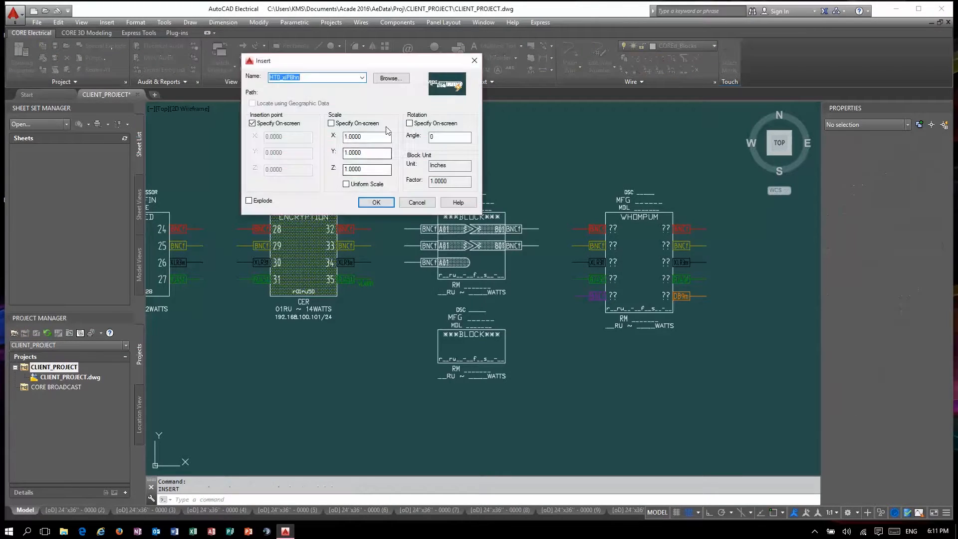
{"action": "left_click", "coordinate": [362, 78]}
{"action": "left_click", "coordinate": [285, 151]}
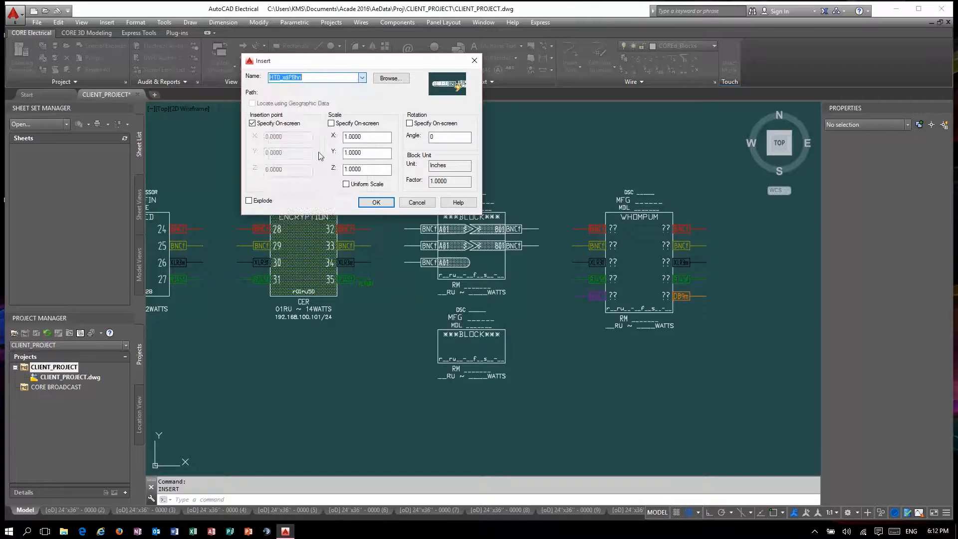
{"action": "key", "text": "Return"}
{"action": "key", "text": "Escape"}
Insert an HT0_xiPBnn input connector on the left edge of the lower new block
{"action": "key", "text": "Return"}
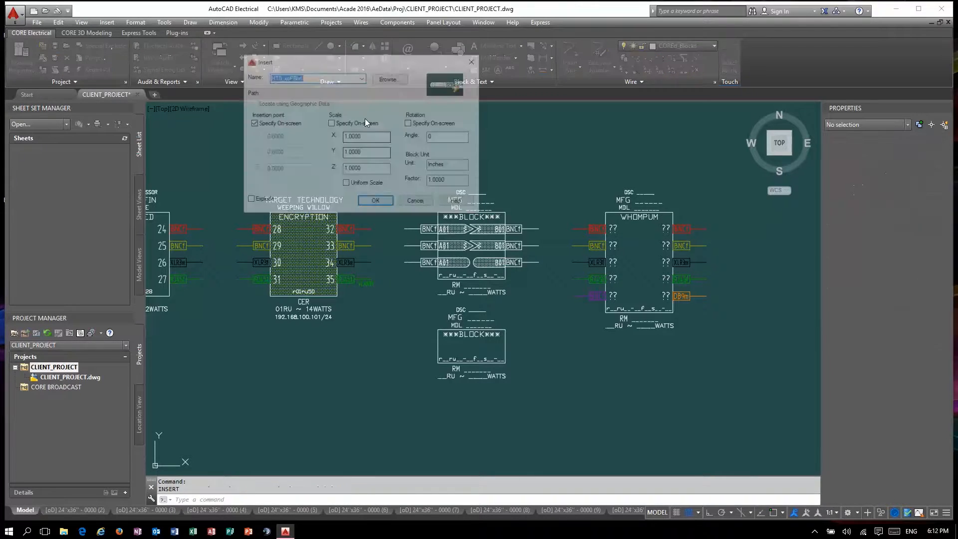
{"action": "left_click", "coordinate": [362, 78]}
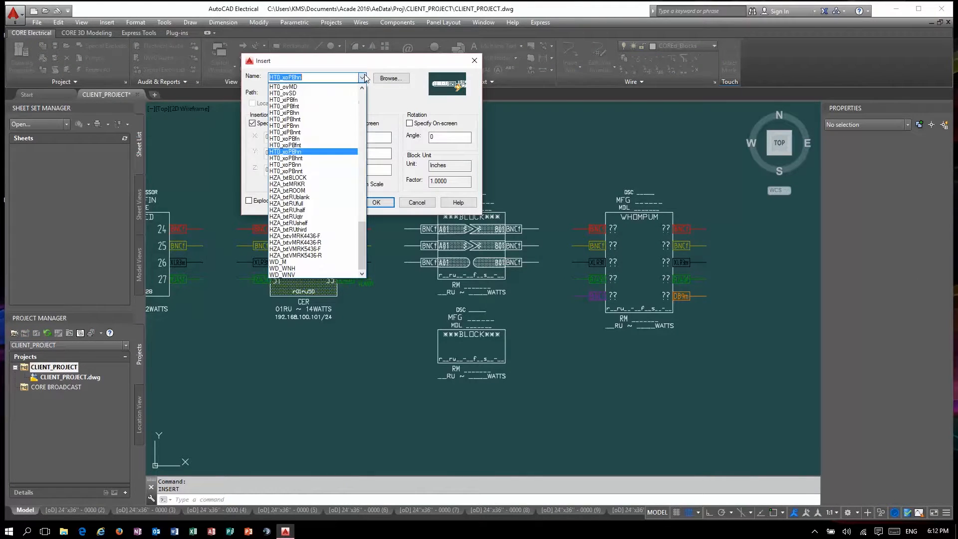
{"action": "left_click", "coordinate": [332, 126]}
{"action": "key", "text": "Return"}
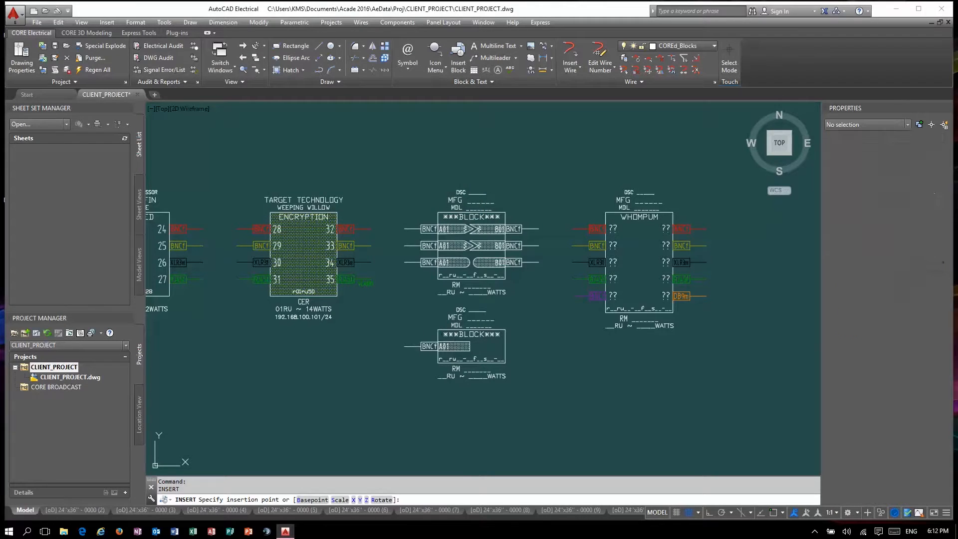
{"action": "key", "text": "Escape"}
Insert an HT0_xoPBnn output connector on the right edge of the lower new block, opposite its input
{"action": "key", "text": "Return"}
{"action": "left_click", "coordinate": [363, 77]}
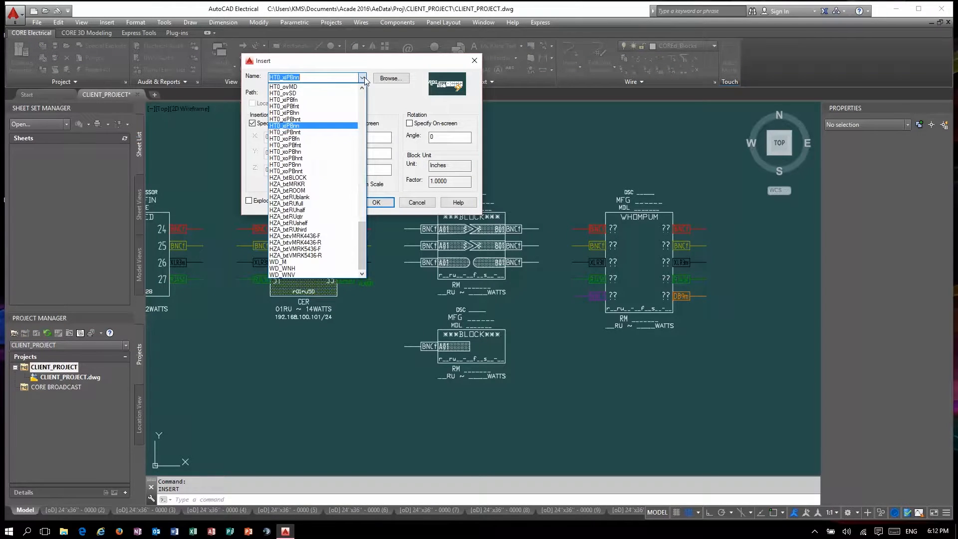
{"action": "left_click", "coordinate": [312, 164]}
{"action": "key", "text": "Return"}
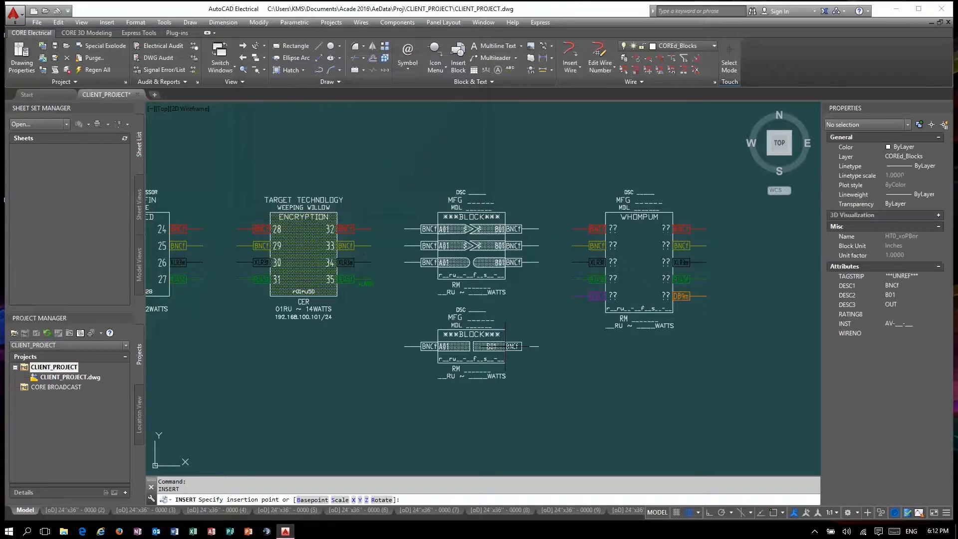
{"action": "left_click", "coordinate": [505, 345]}
Move the lower new block's input and output connectors to the COREw_NETc layer
{"action": "left_click", "coordinate": [414, 360]}
{"action": "left_click", "coordinate": [414, 334]}
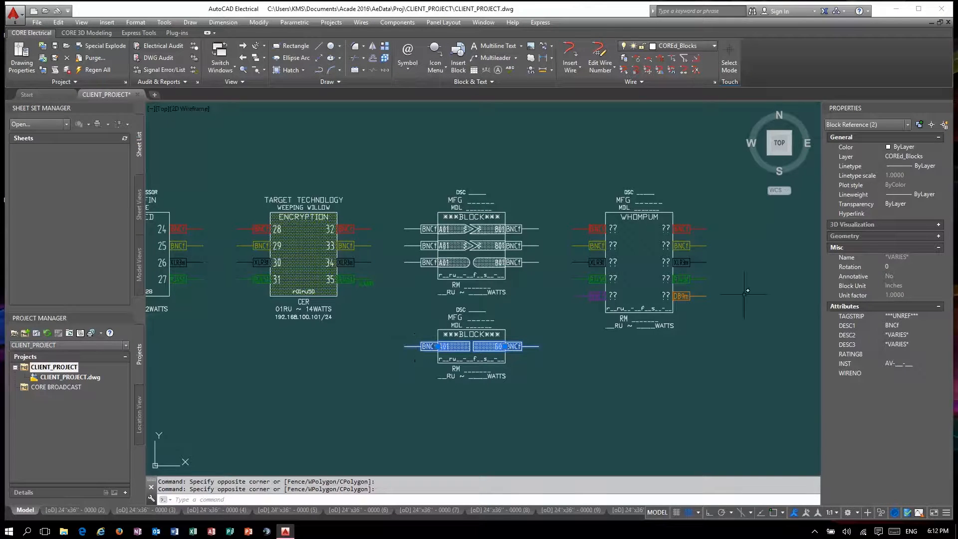
{"action": "left_click", "coordinate": [937, 157]}
{"action": "left_click_drag", "start_coordinate": [938, 184], "coordinate": [938, 201]}
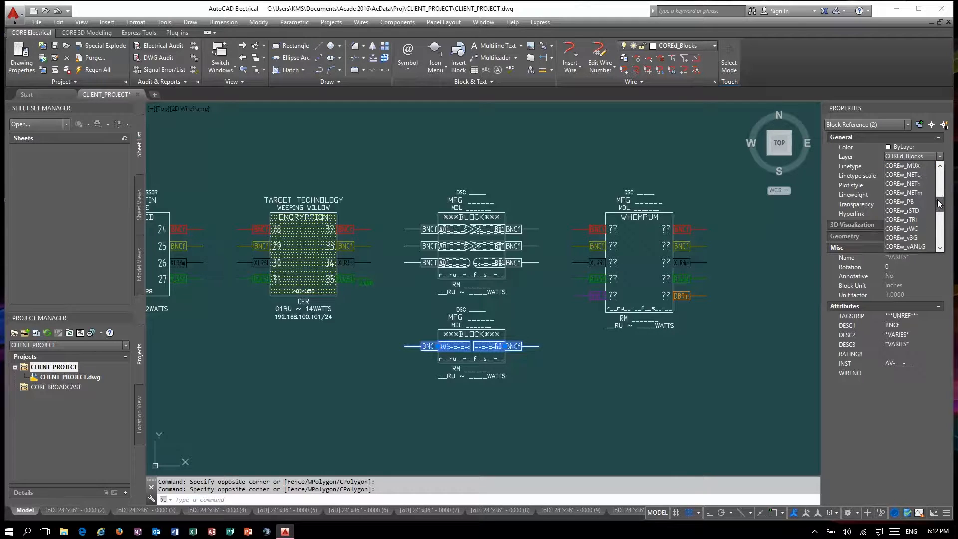
{"action": "left_click", "coordinate": [903, 177]}
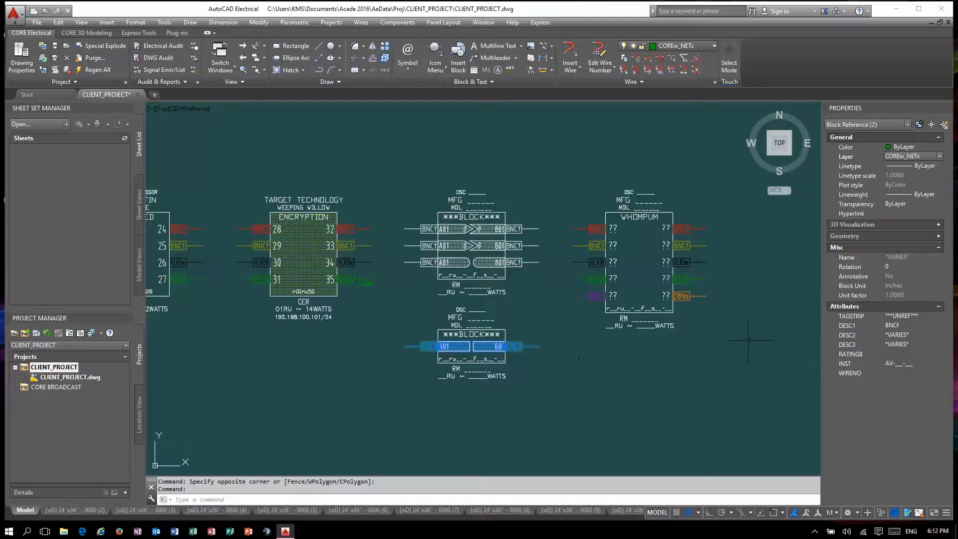
Set the DESC1 connector type of both connectors on the lower new block to RJ45f
{"action": "scroll", "coordinate": [469, 359], "scroll_direction": "up", "scroll_amount": 2}
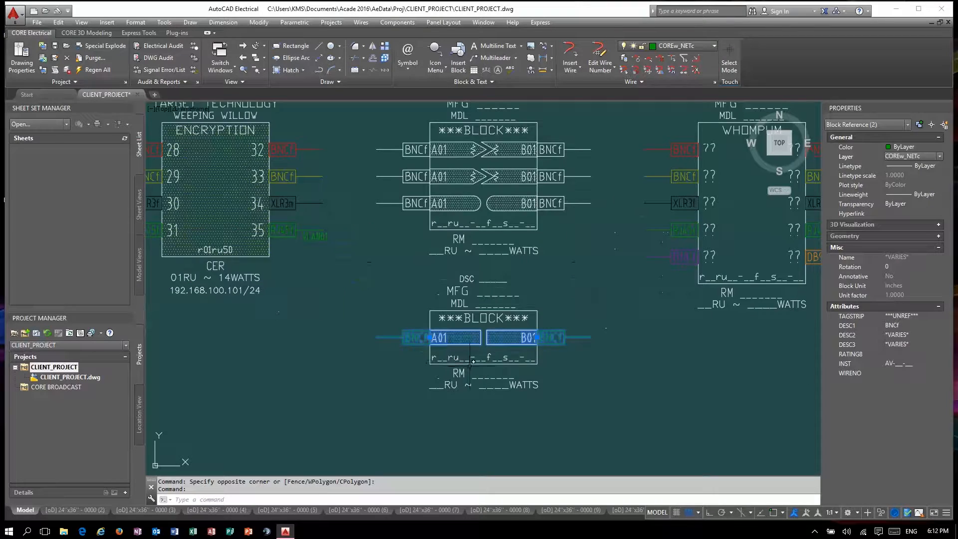
{"action": "left_click", "coordinate": [912, 325]}
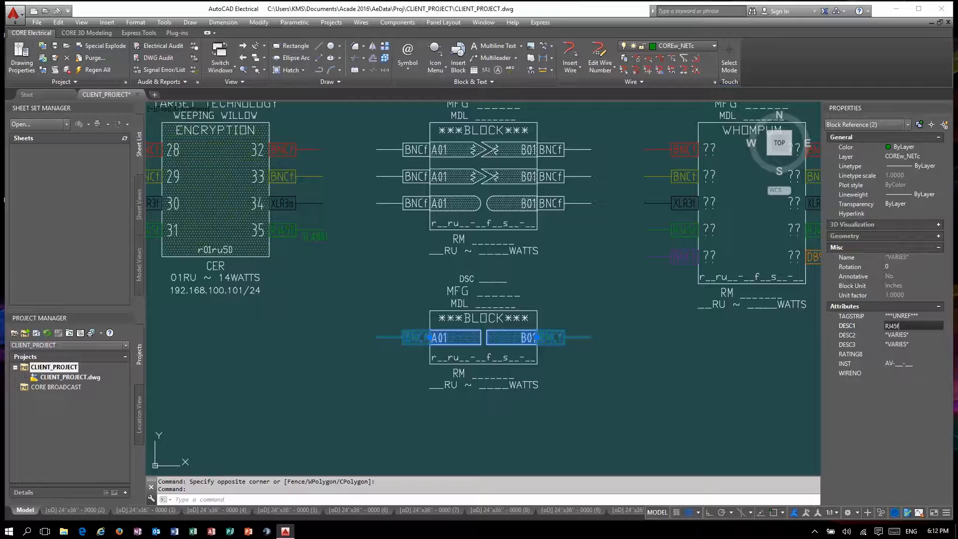
{"action": "key", "text": "Tab"}
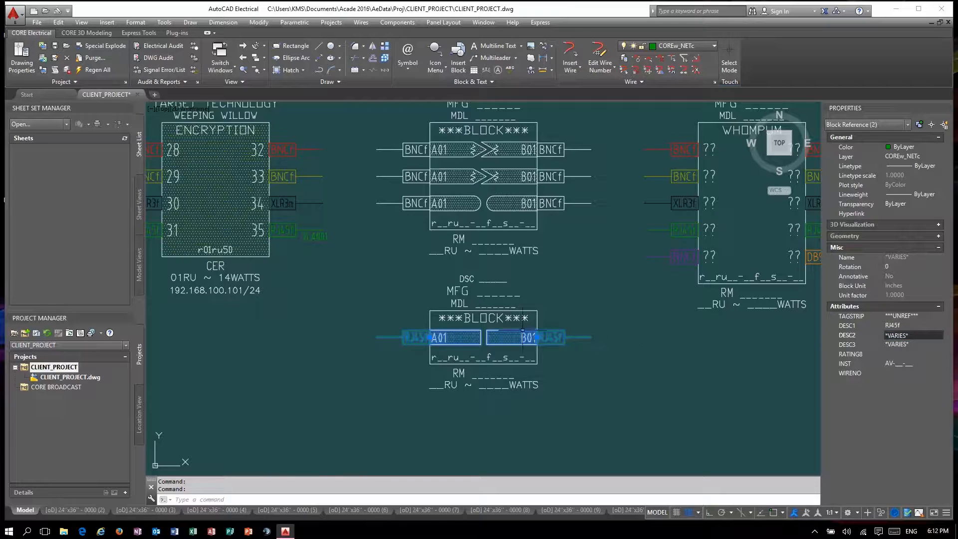
{"action": "key", "text": "Escape"}
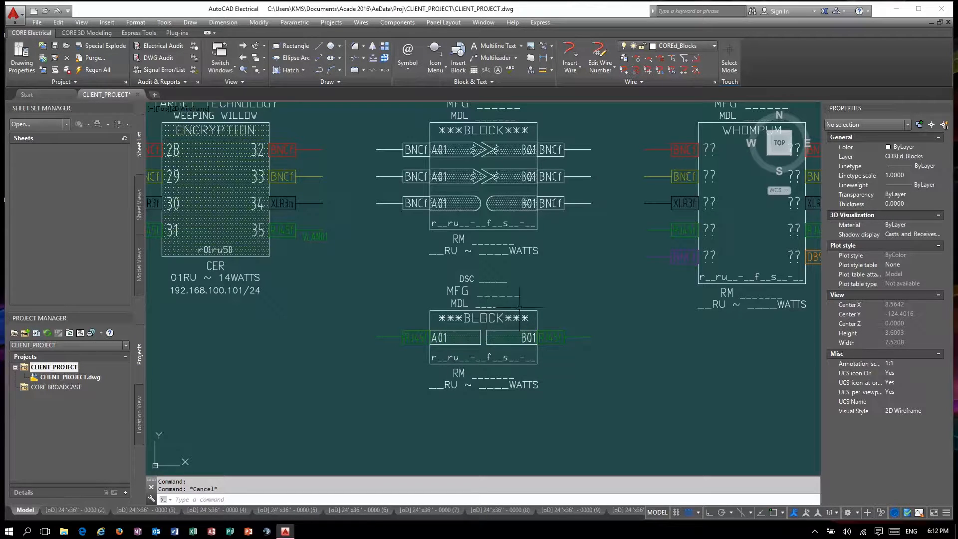
Move the third-row connector pair of the upper new block to the COREw_aANLG layer
{"action": "left_click", "coordinate": [456, 203]}
{"action": "left_click", "coordinate": [520, 203]}
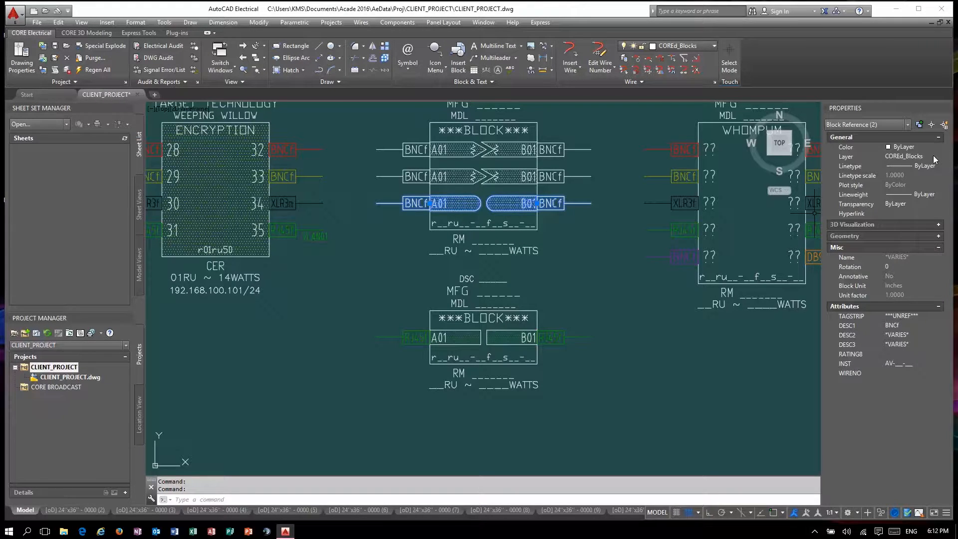
{"action": "left_click", "coordinate": [933, 158]}
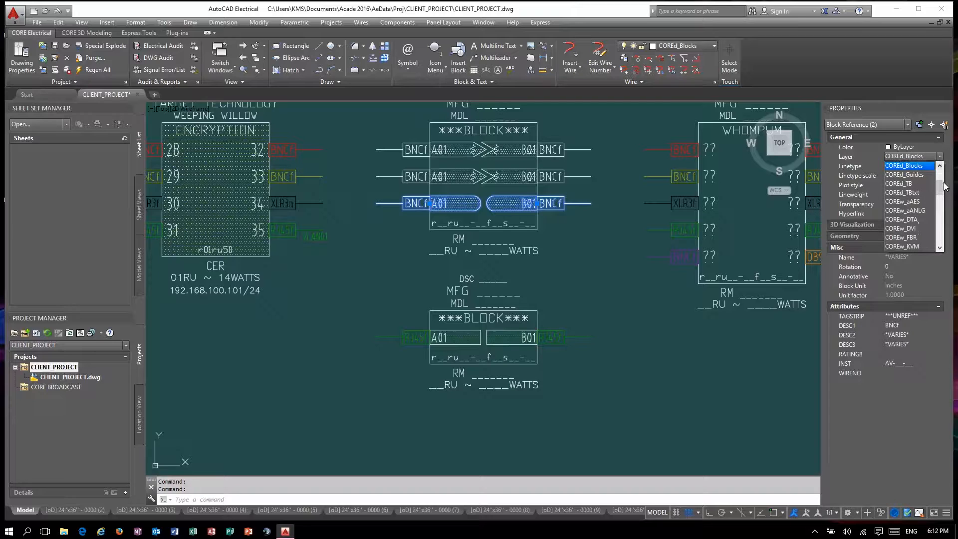
{"action": "mouse_move", "coordinate": [940, 186]}
{"action": "left_mouse_down"}
{"action": "mouse_move", "coordinate": [940, 205]}
{"action": "mouse_move", "coordinate": [939, 189]}
{"action": "left_mouse_up"}
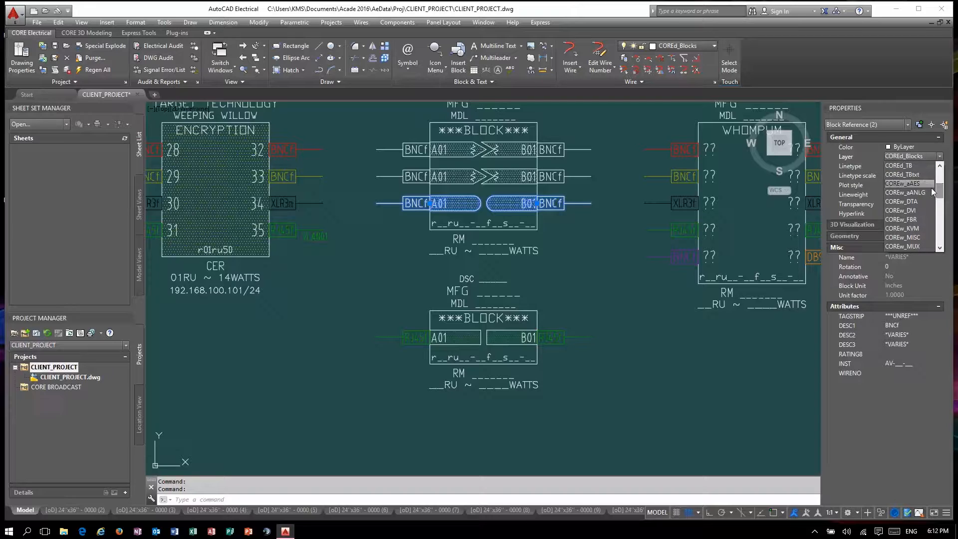
{"action": "left_click", "coordinate": [912, 194]}
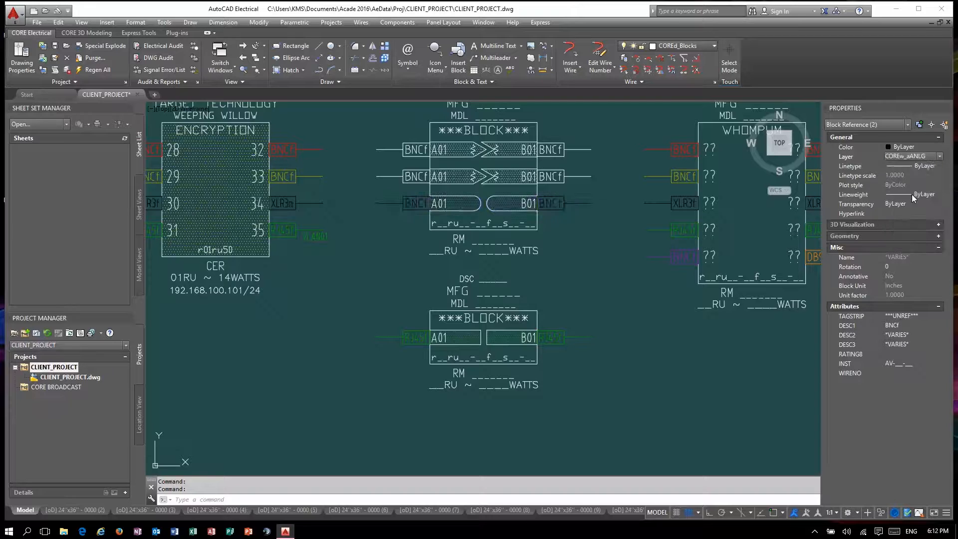
Set the connector types in the upper new block's third row to XLR3f for the input and XLR3m for the output
{"action": "double_click", "coordinate": [413, 204]}
{"action": "type", "text": "XLR3f"}
{"action": "key", "text": "Return"}
{"action": "left_click", "coordinate": [514, 351]}
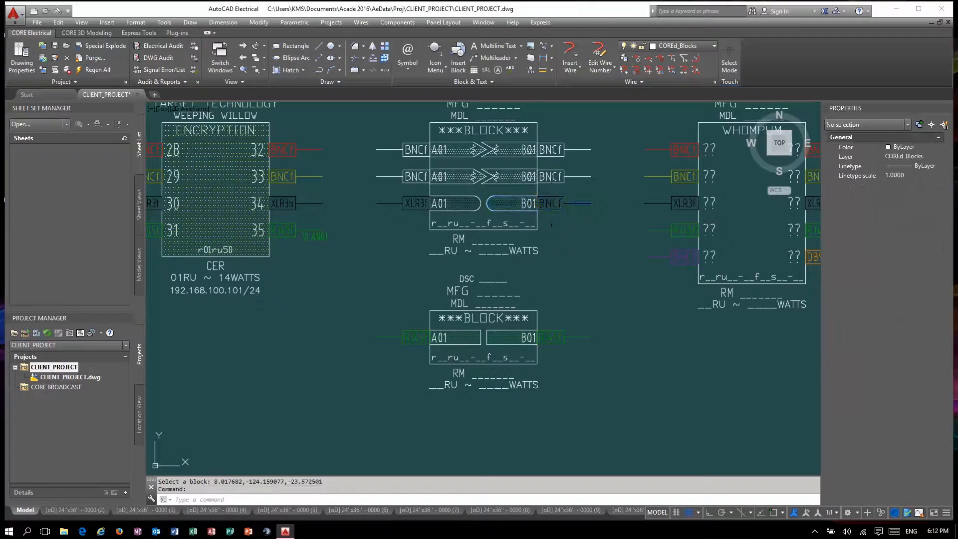
{"action": "double_click", "coordinate": [551, 202]}
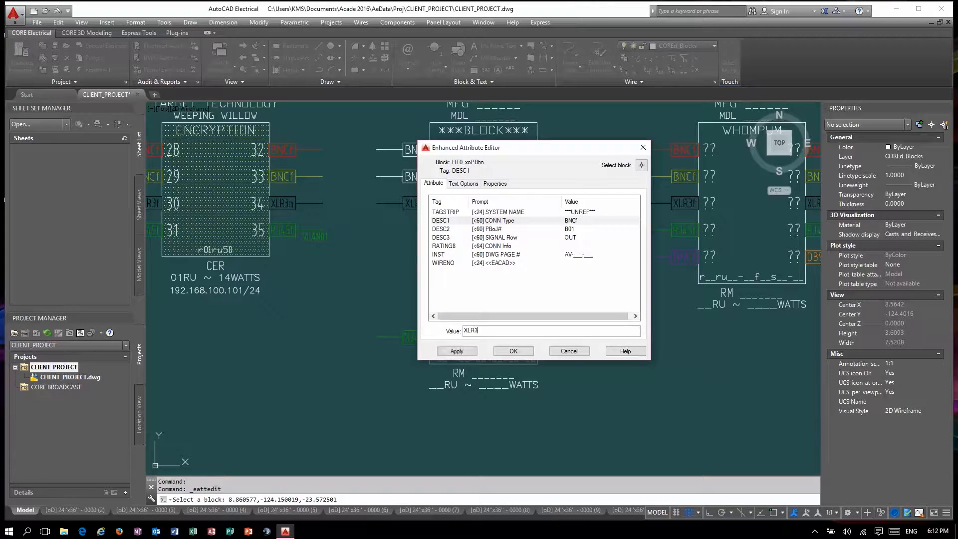
{"action": "key", "text": "Return"}
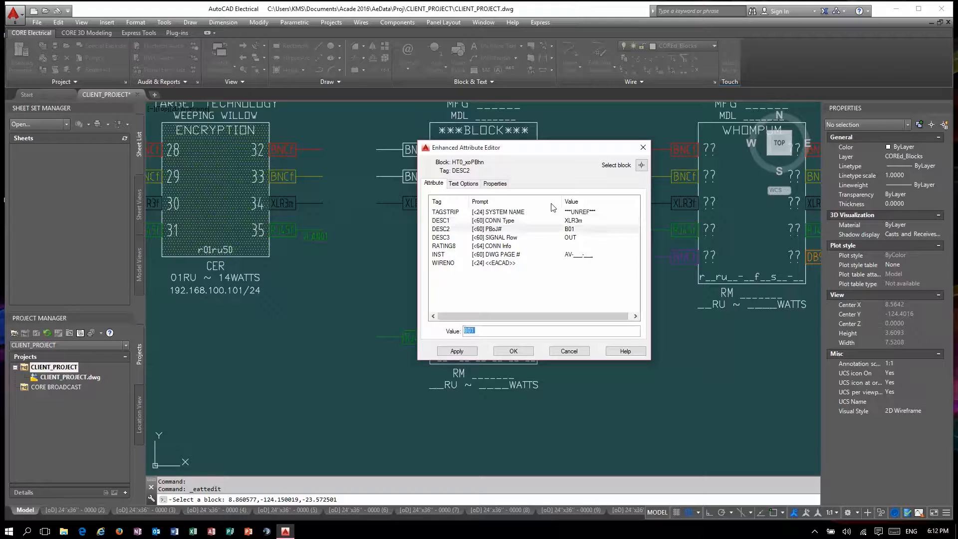
{"action": "left_click", "coordinate": [505, 351]}
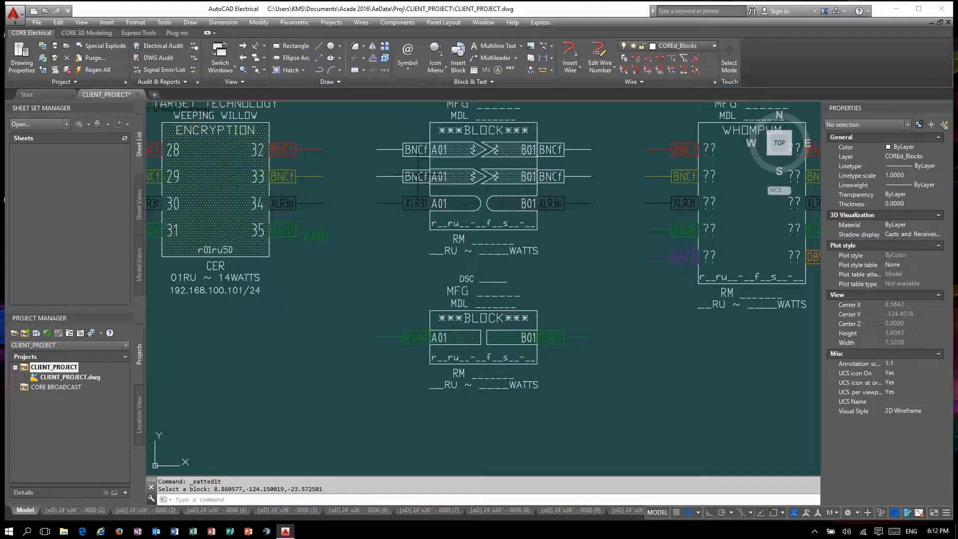
Move the second-row connector pair of the upper new block to the yellow signal layer
{"action": "left_click", "coordinate": [418, 176]}
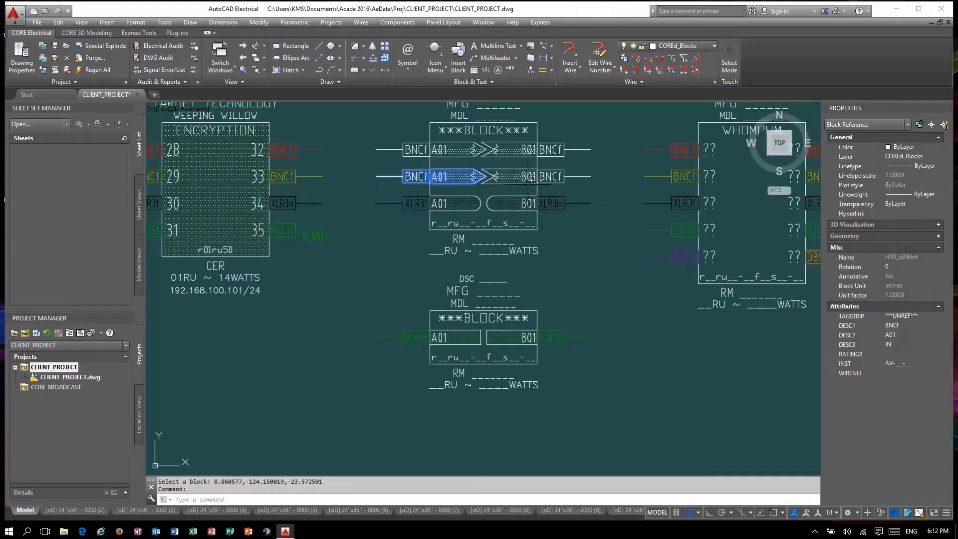
{"action": "left_click", "coordinate": [557, 176]}
{"action": "left_click", "coordinate": [937, 155]}
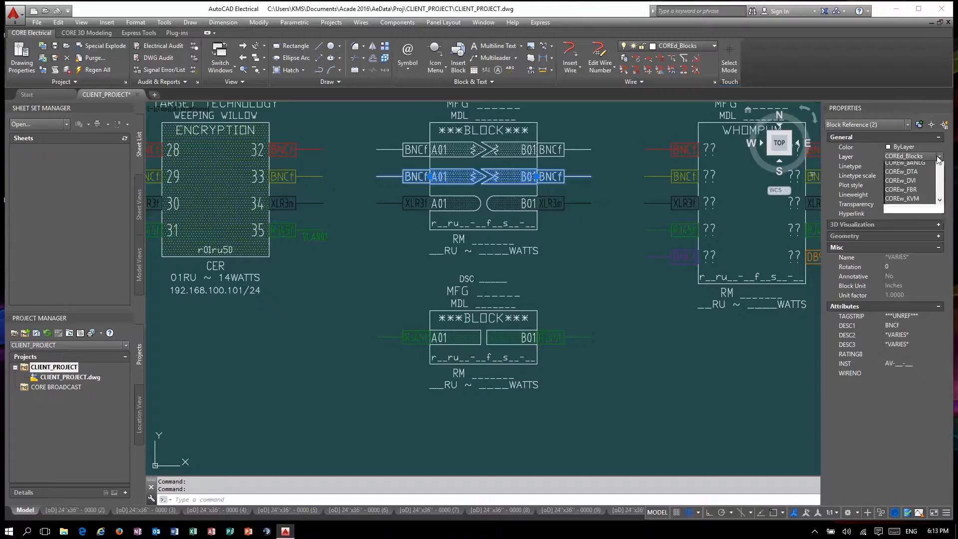
{"action": "scroll", "coordinate": [943, 207], "scroll_direction": "down", "scroll_amount": 3}
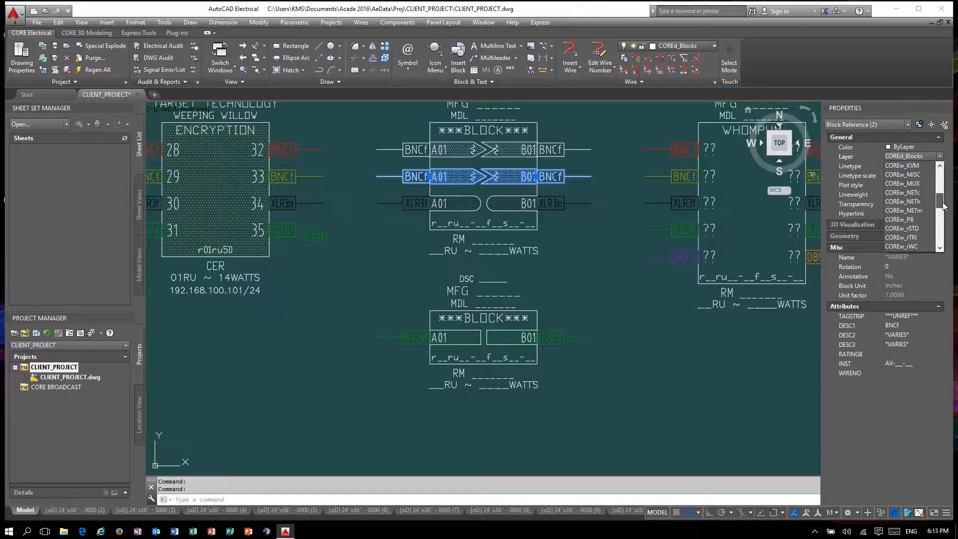
{"action": "left_click", "coordinate": [912, 183]}
{"action": "key", "text": "Escape"}
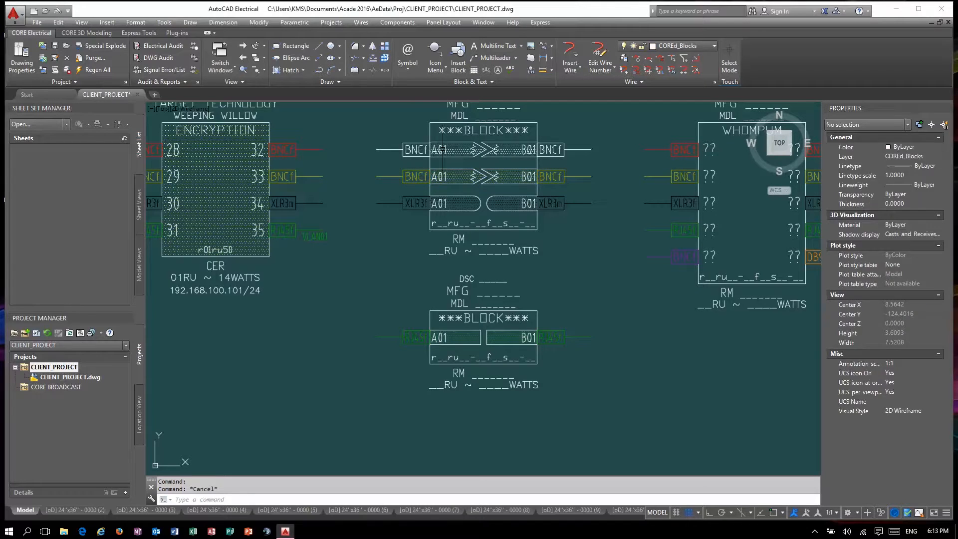
Move the first-row connector pair of the upper new block to the COREw_v3G layer
{"action": "left_click", "coordinate": [440, 149]}
{"action": "left_click", "coordinate": [527, 149]}
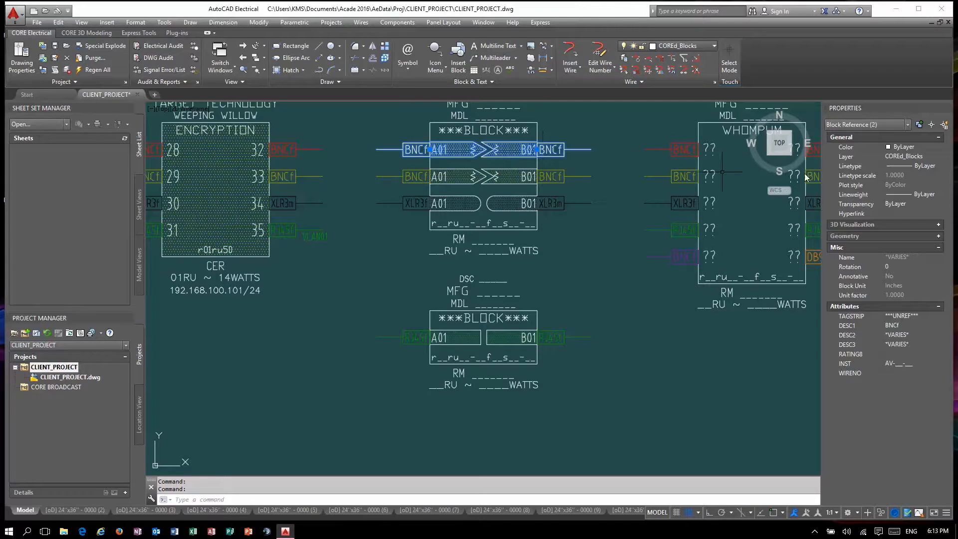
{"action": "left_click", "coordinate": [938, 156]}
{"action": "left_click_drag", "start_coordinate": [943, 181], "coordinate": [943, 205]}
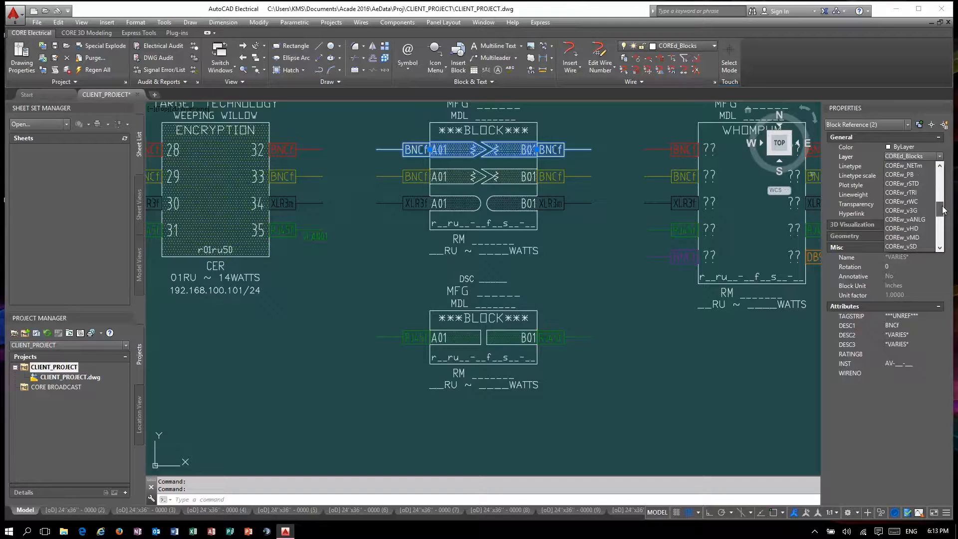
{"action": "left_click", "coordinate": [901, 238]}
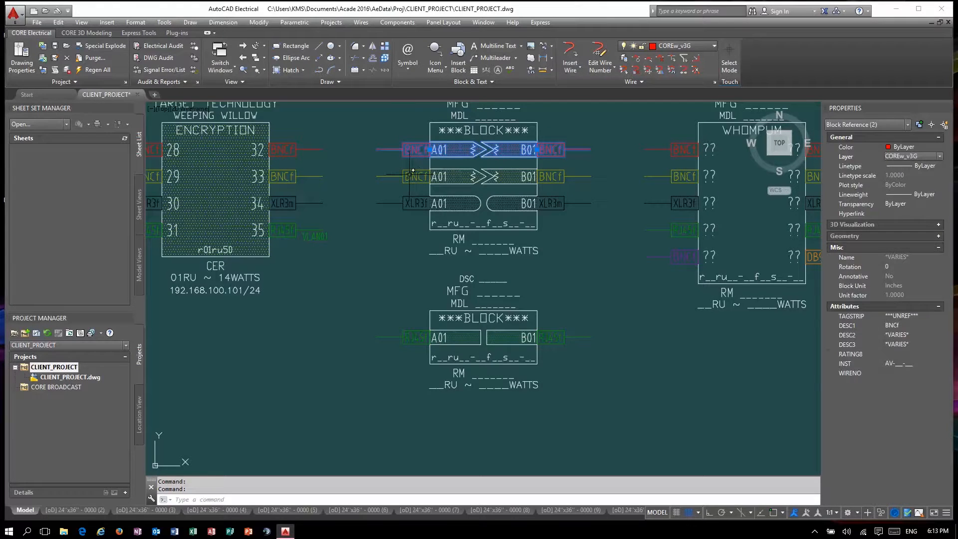
{"action": "key", "text": "Escape"}
Number the upper new block's second-row patch-bay jacks A02 for the input and B02 for the output
{"action": "double_click", "coordinate": [437, 176]}
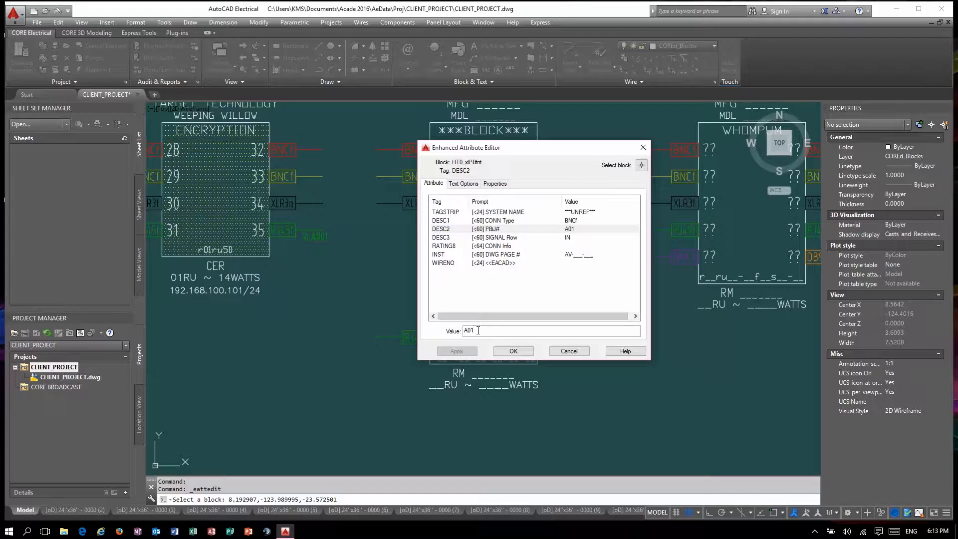
{"action": "left_click", "coordinate": [513, 350]}
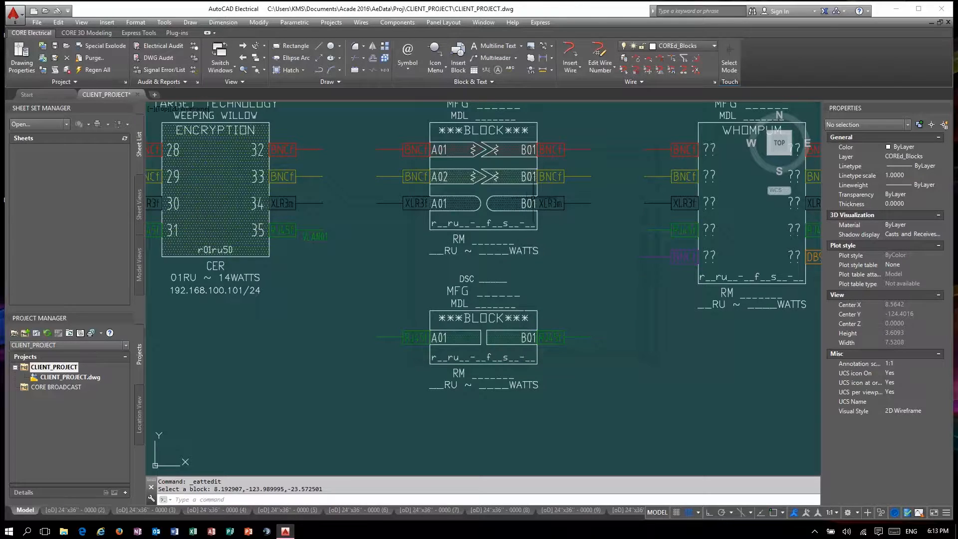
{"action": "double_click", "coordinate": [528, 176]}
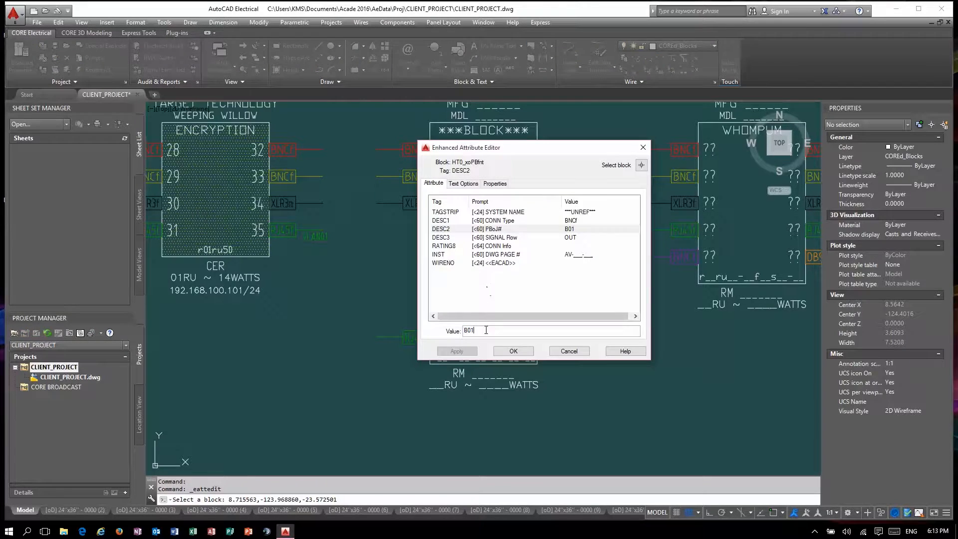
{"action": "left_click", "coordinate": [513, 350]}
Number the upper new block's third-row patch-bay jacks A03 for the input and B03 for the output
{"action": "double_click", "coordinate": [464, 203]}
{"action": "left_click", "coordinate": [513, 351]}
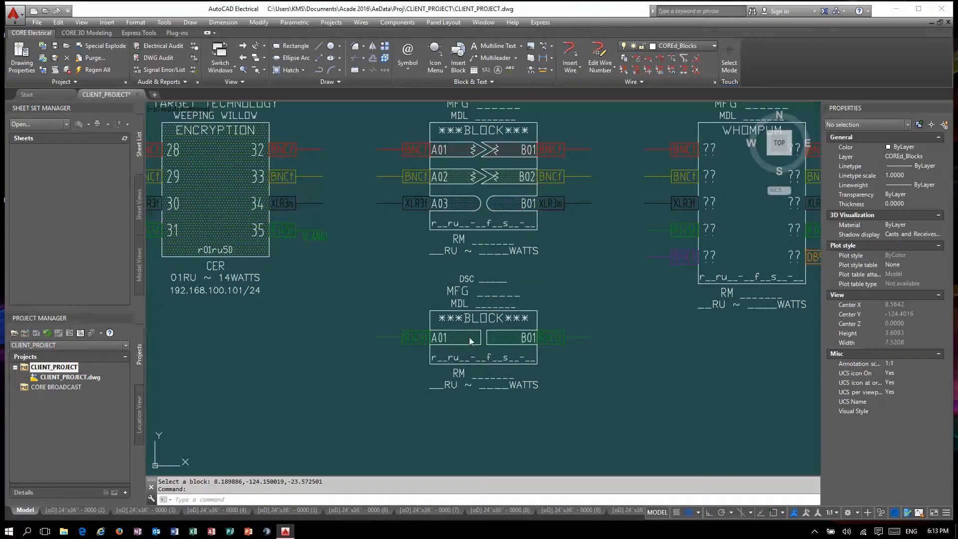
{"action": "double_click", "coordinate": [481, 328]}
{"action": "type", "text": "B03"}
{"action": "left_click", "coordinate": [513, 350]}
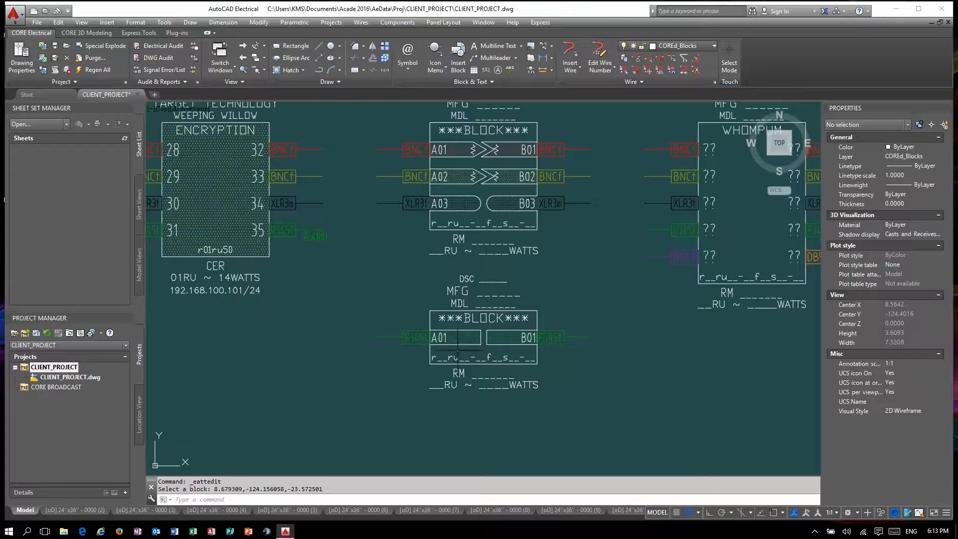
Number the lower new block's patch-bay jacks A04 for the input and B04 for the output
{"action": "double_click", "coordinate": [444, 344]}
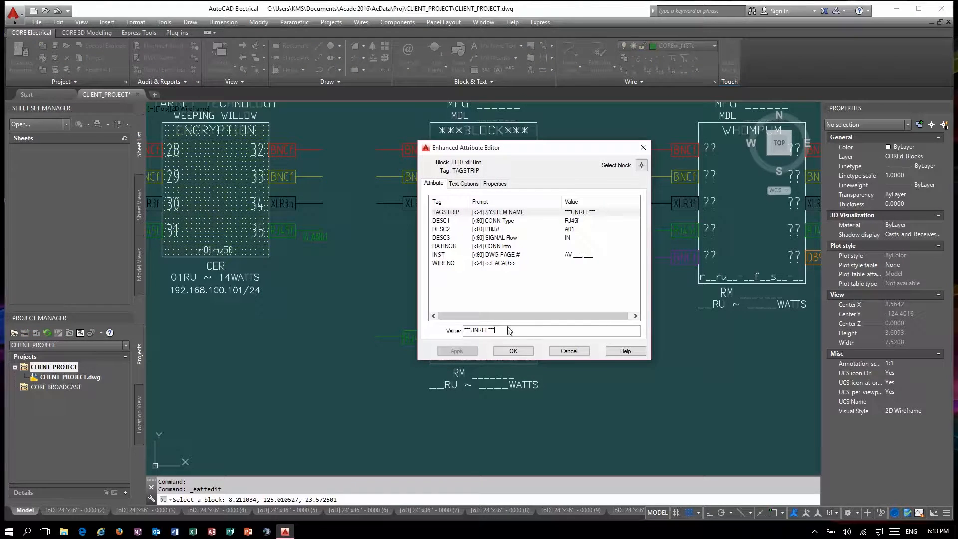
{"action": "left_click", "coordinate": [572, 354]}
{"action": "double_click", "coordinate": [484, 331]}
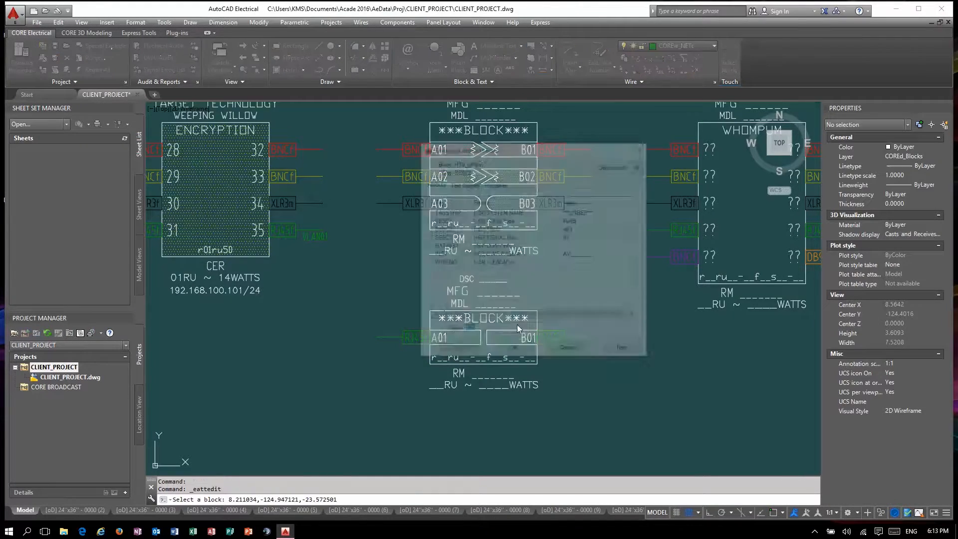
{"action": "left_click", "coordinate": [484, 330]}
{"action": "type", "text": "4"}
{"action": "left_click", "coordinate": [513, 350]}
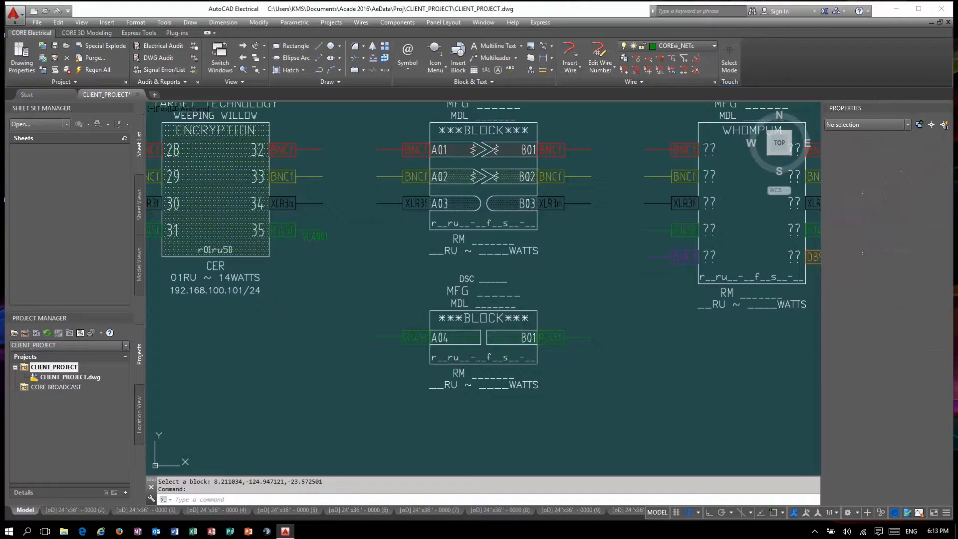
{"action": "double_click", "coordinate": [475, 345]}
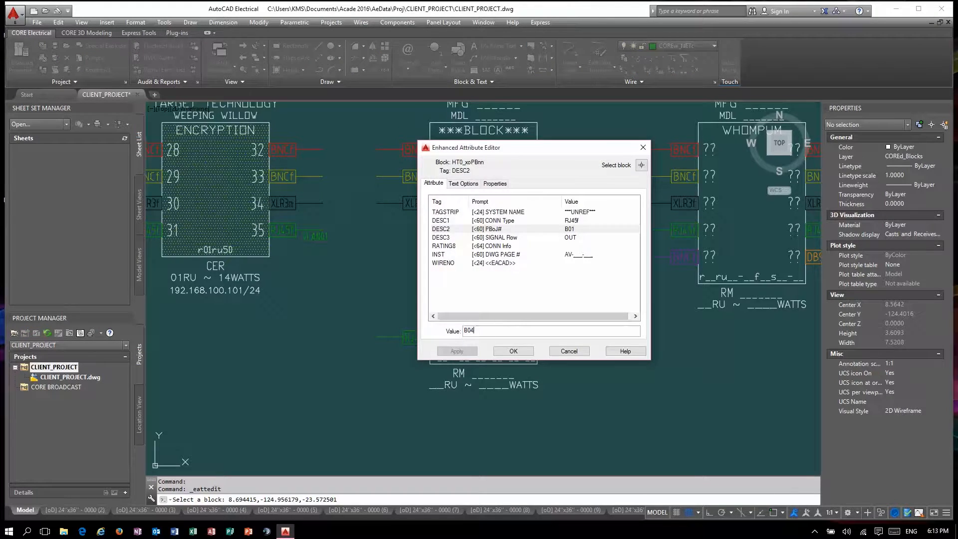
{"action": "left_click", "coordinate": [513, 351]}
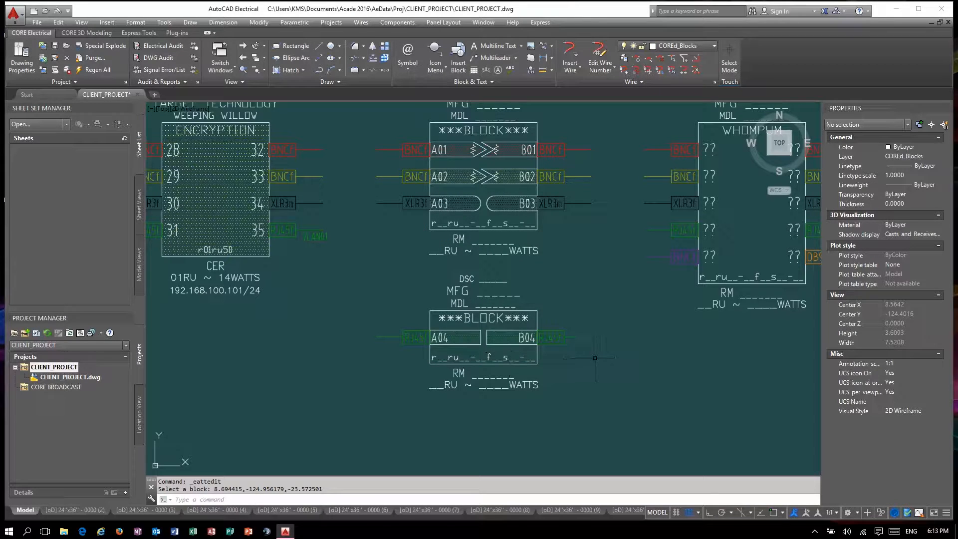
Select the upper and lower placeholder device blocks together and set their TAG1 to VJFAA and RATING1 to MULTI-PATCH
{"action": "double_click", "coordinate": [506, 347]}
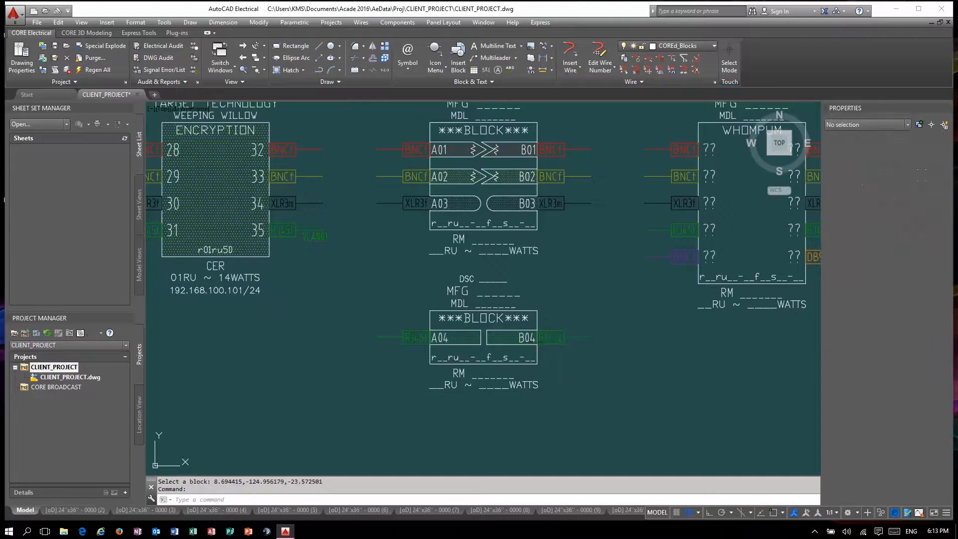
{"action": "left_click", "coordinate": [568, 350]}
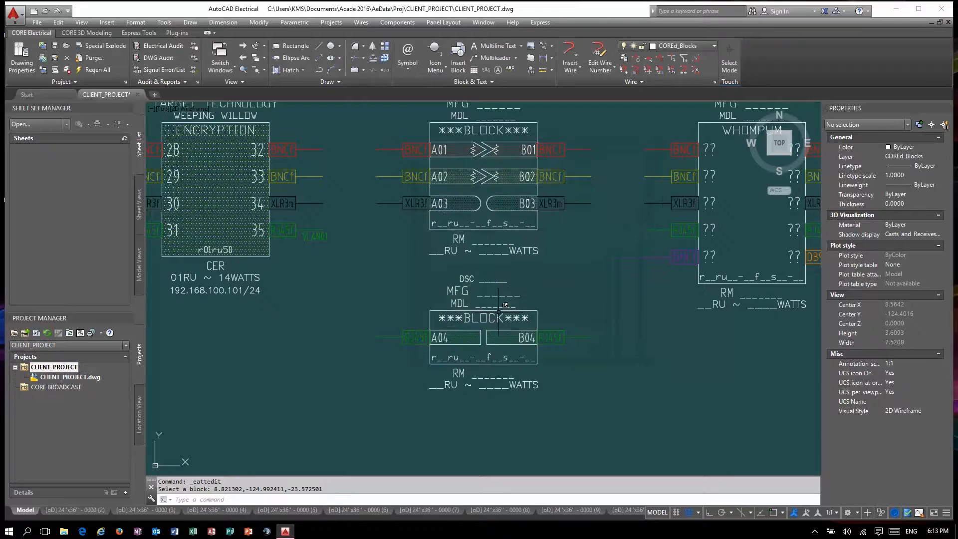
{"action": "left_click", "coordinate": [492, 305]}
{"action": "left_click", "coordinate": [499, 123]}
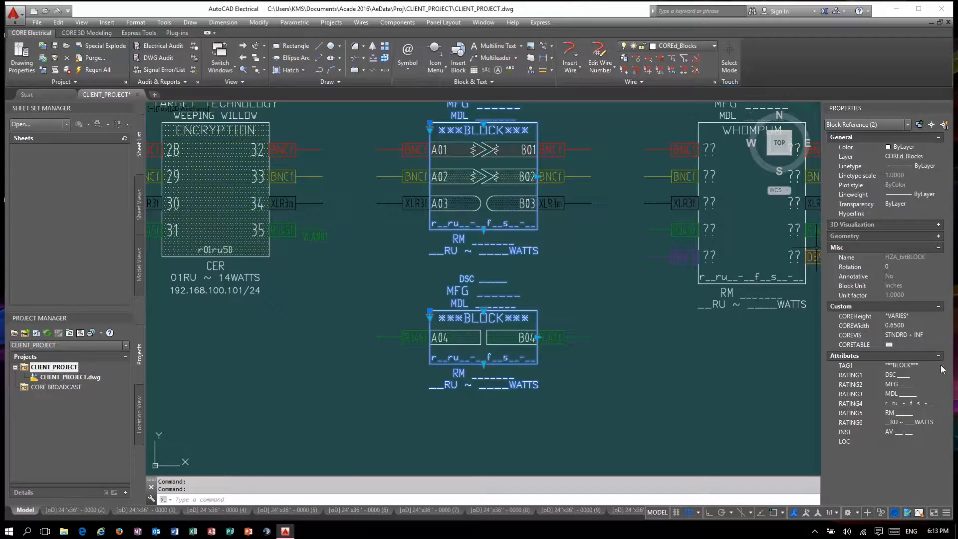
{"action": "left_click", "coordinate": [940, 365]}
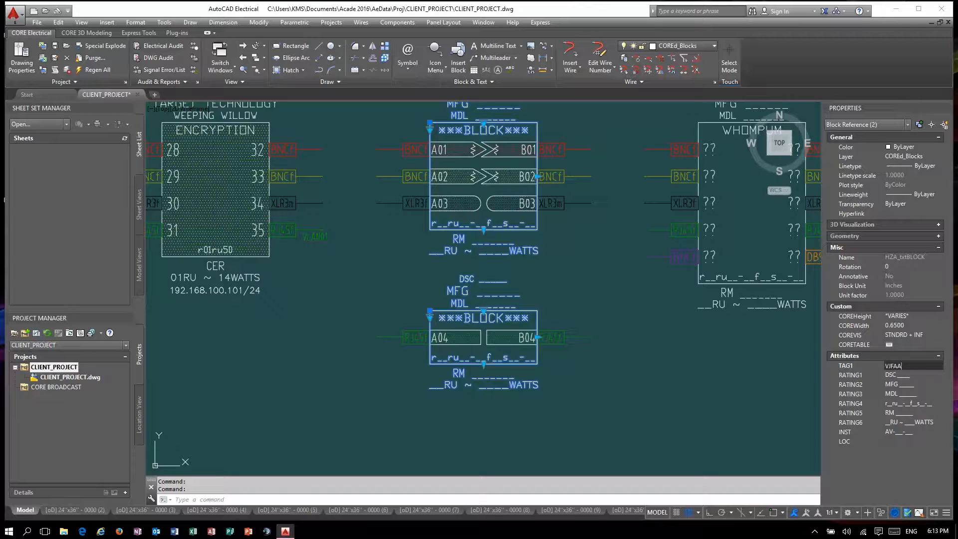
{"action": "key", "text": "Tab"}
{"action": "type", "text": "MU"}
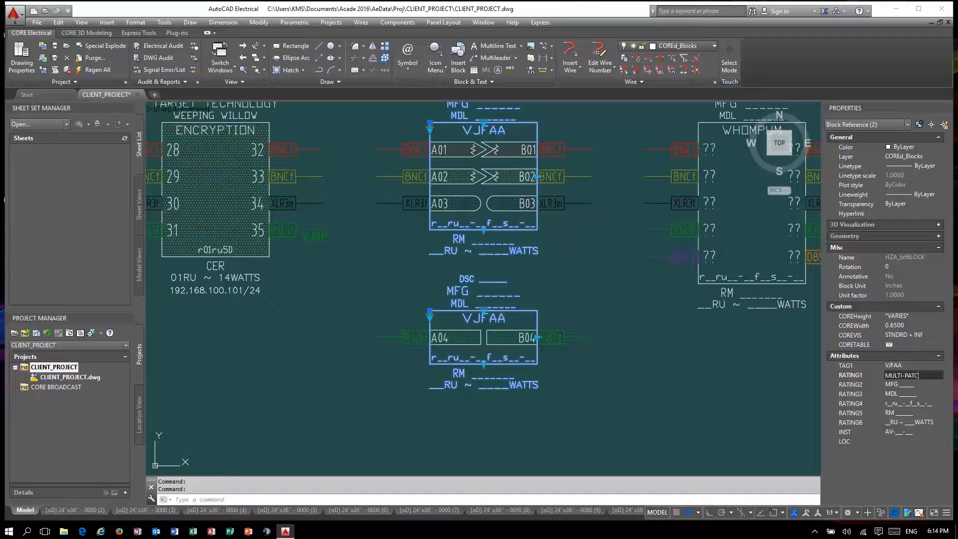
Set the two selected blocks' RATING2 to COLORADO WELDING and RATING3 to HTS353AVR01
{"action": "key", "text": "Tab"}
{"action": "key", "text": "BackSpace"}
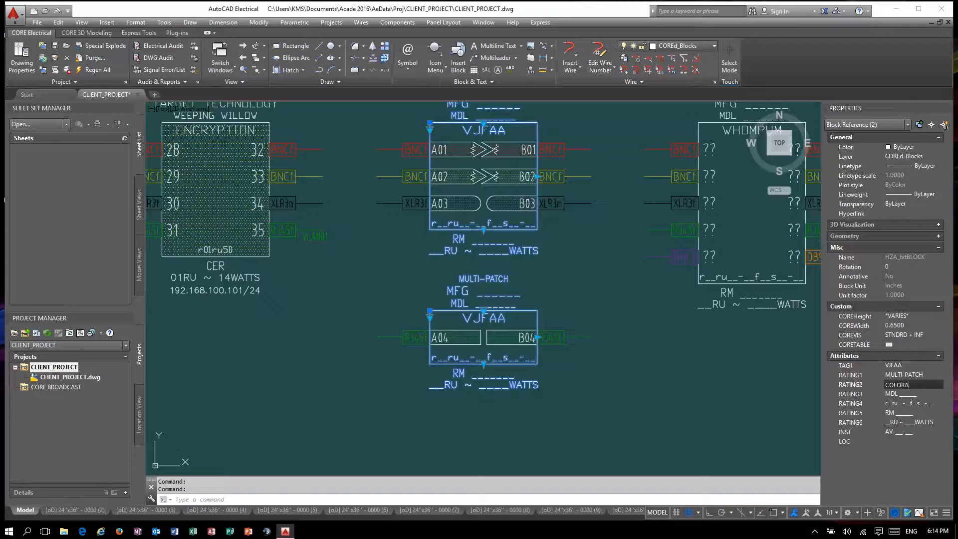
{"action": "type", "text": "DING"}
{"action": "key", "text": "Tab"}
{"action": "type", "text": "H"}
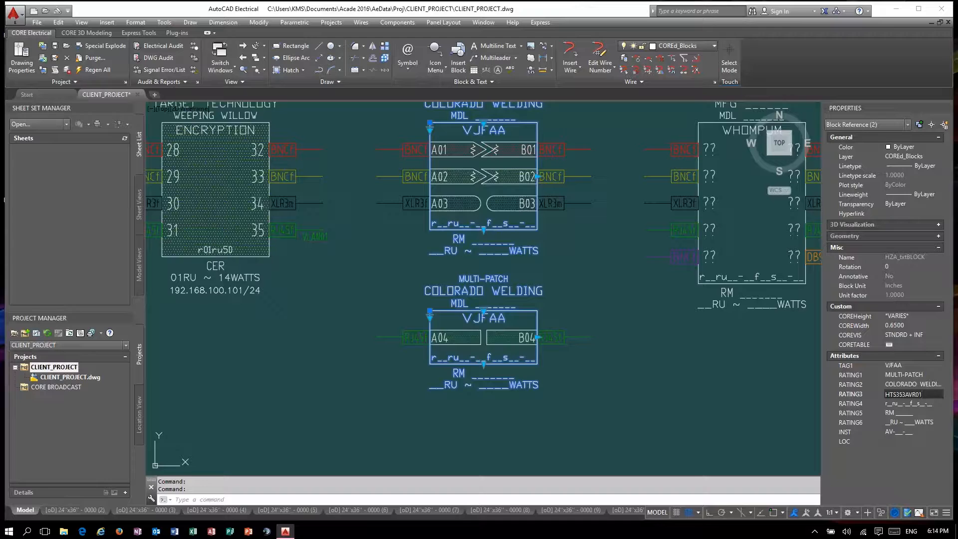
{"action": "key", "text": "Tab"}
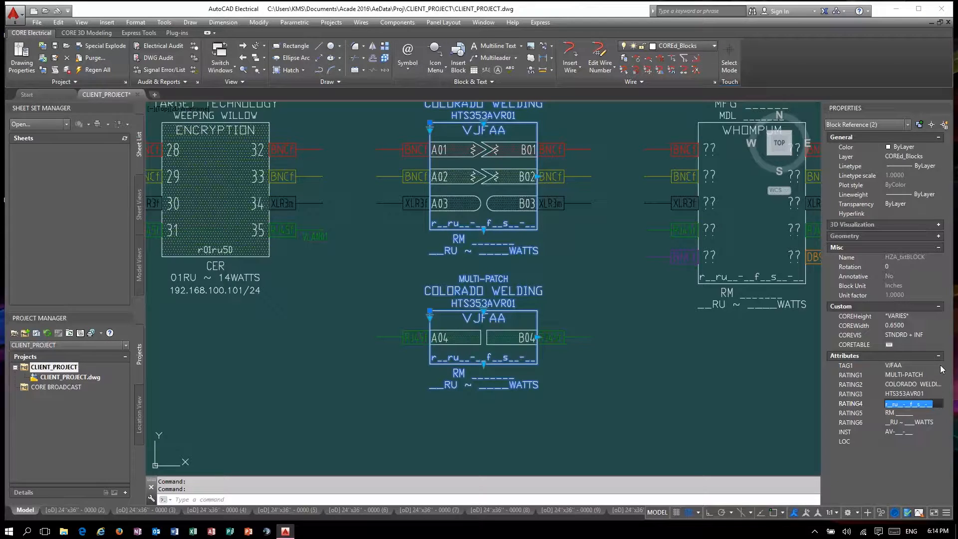
Set the two selected blocks' RATING4 to r01ru20-22 and RATING5 to CER
{"action": "type", "text": "r"}
{"action": "key", "text": "Tab"}
{"action": "type", "text": "C"}
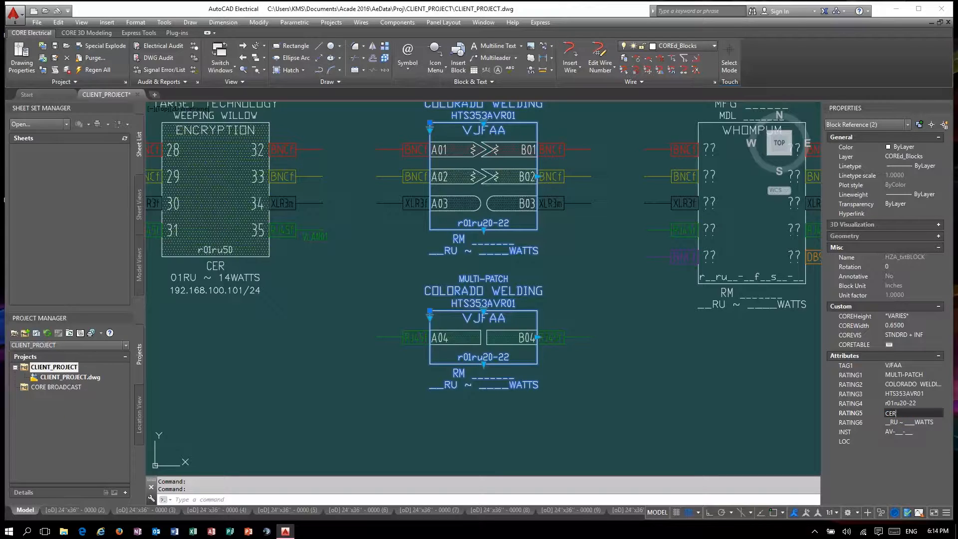
Set RATING6 of both blocks to 02RU ~ 00WATTS and clear the selection
{"action": "key", "text": "Tab"}
{"action": "key", "text": "End"}
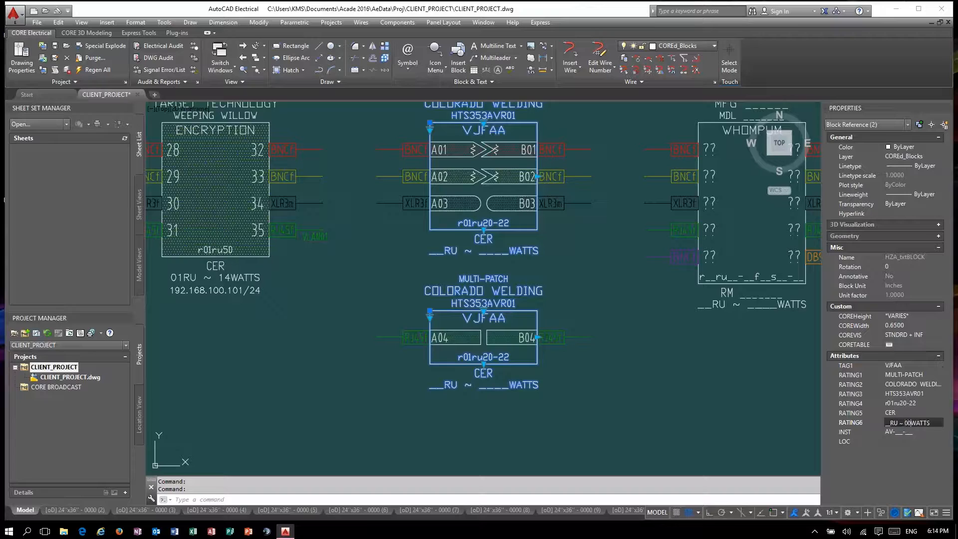
{"action": "key", "text": "BackSpace"}
{"action": "type", "text": "02"}
{"action": "key", "text": "Tab"}
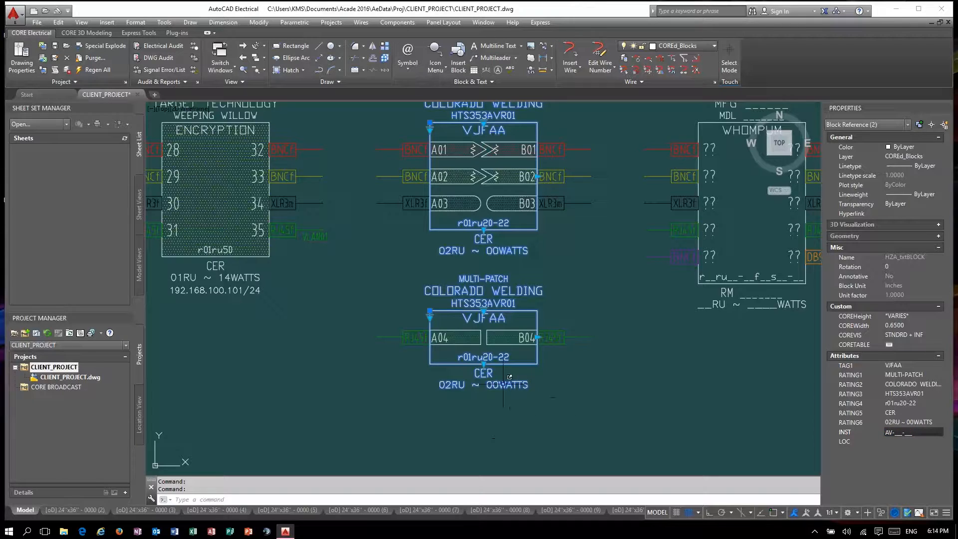
{"action": "middle_click_drag", "start_coordinate": [491, 308], "coordinate": [492, 340]}
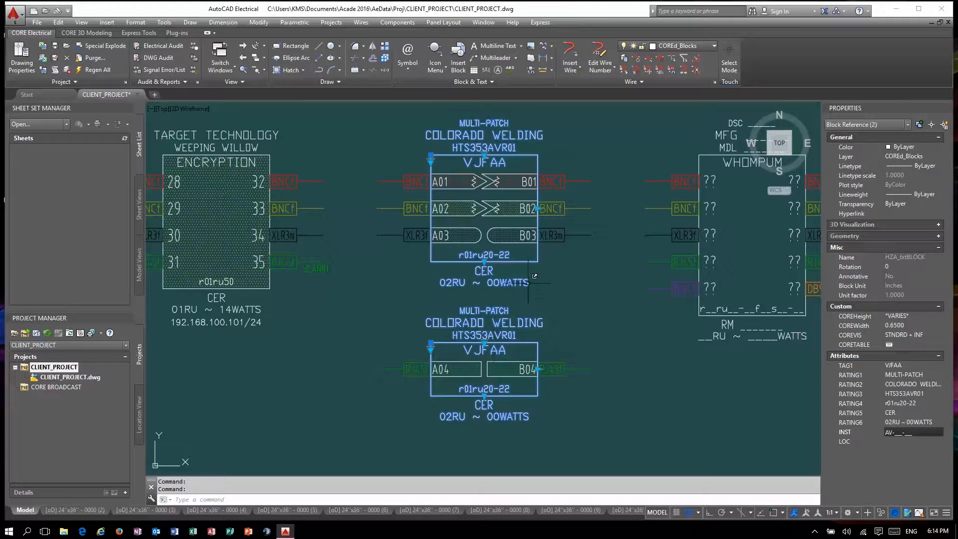
{"action": "key", "text": "Escape"}
Link the B04 connector's TAGSTRIP to the lower VJFAA block's TAG1 with an object field, copying the field expression
{"action": "double_click", "coordinate": [549, 371]}
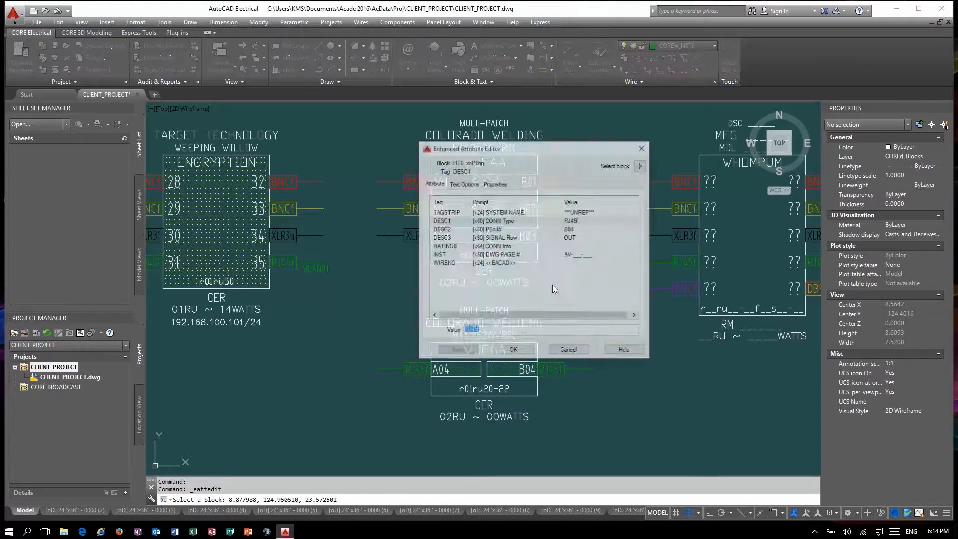
{"action": "left_click", "coordinate": [576, 212]}
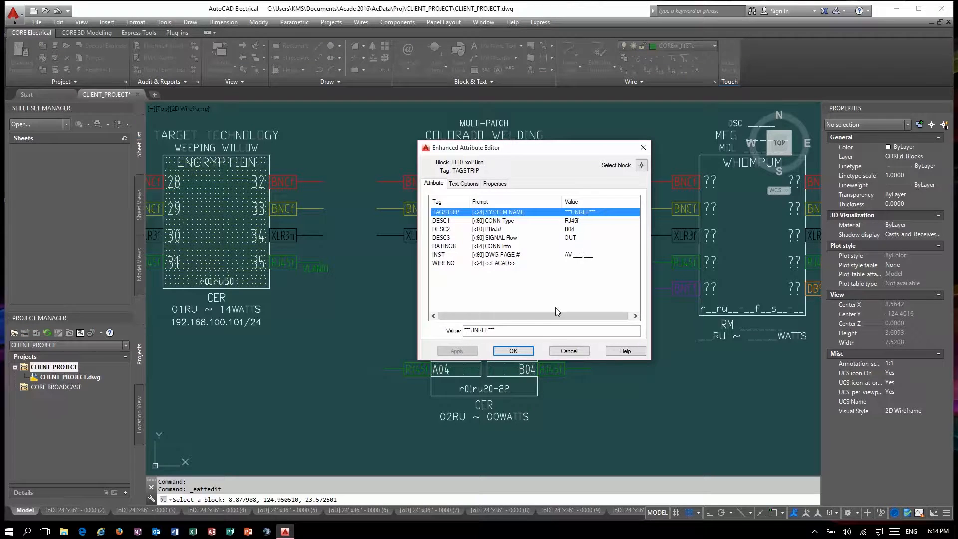
{"action": "right_click", "coordinate": [547, 333]}
{"action": "left_click", "coordinate": [580, 403]}
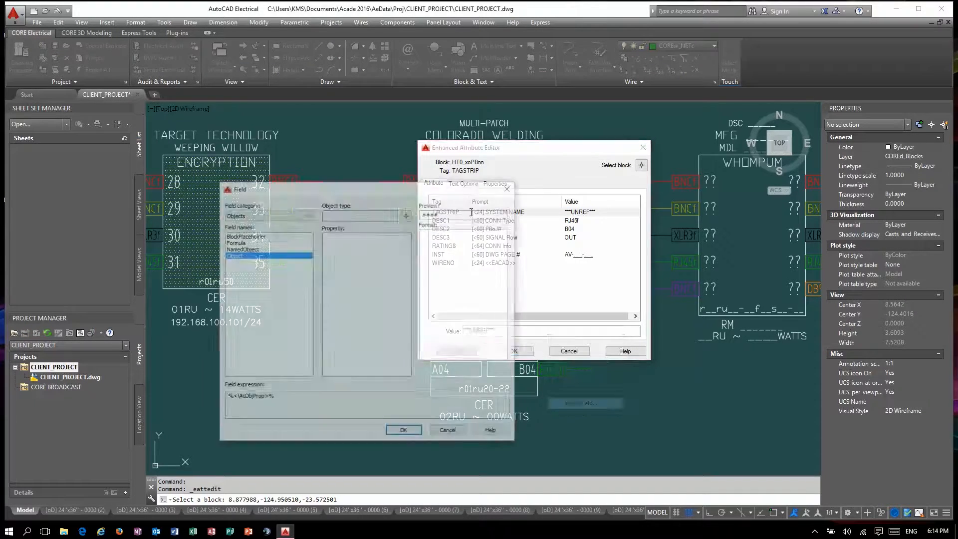
{"action": "left_click", "coordinate": [407, 215]}
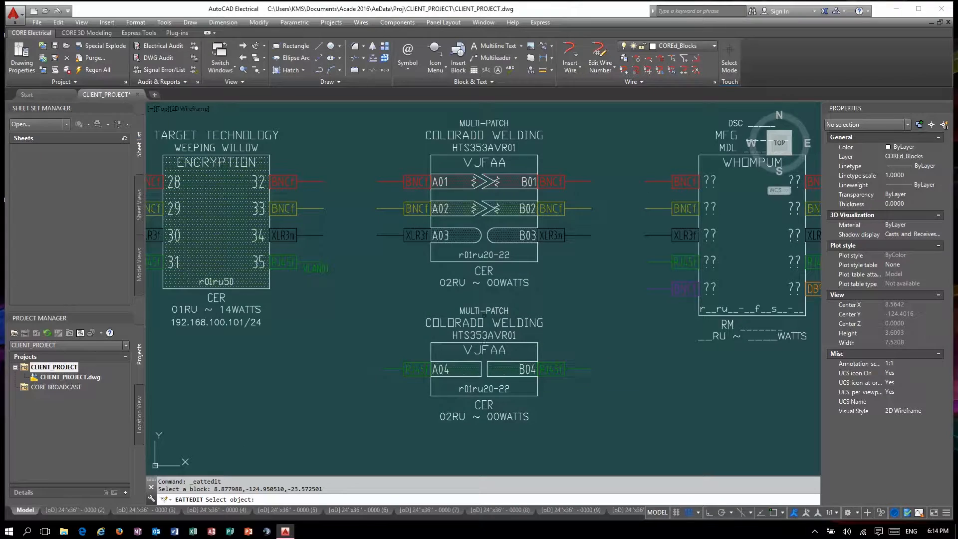
{"action": "left_click", "coordinate": [484, 341]}
{"action": "scroll", "coordinate": [407, 280], "scroll_direction": "down", "scroll_amount": 4}
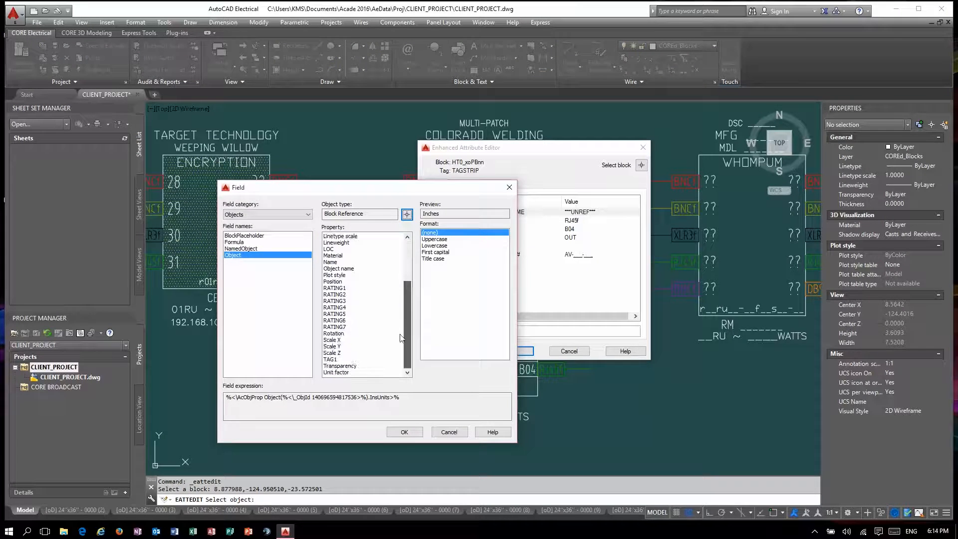
{"action": "left_click", "coordinate": [331, 359]}
{"action": "left_click_drag", "start_coordinate": [439, 397], "coordinate": [166, 393]}
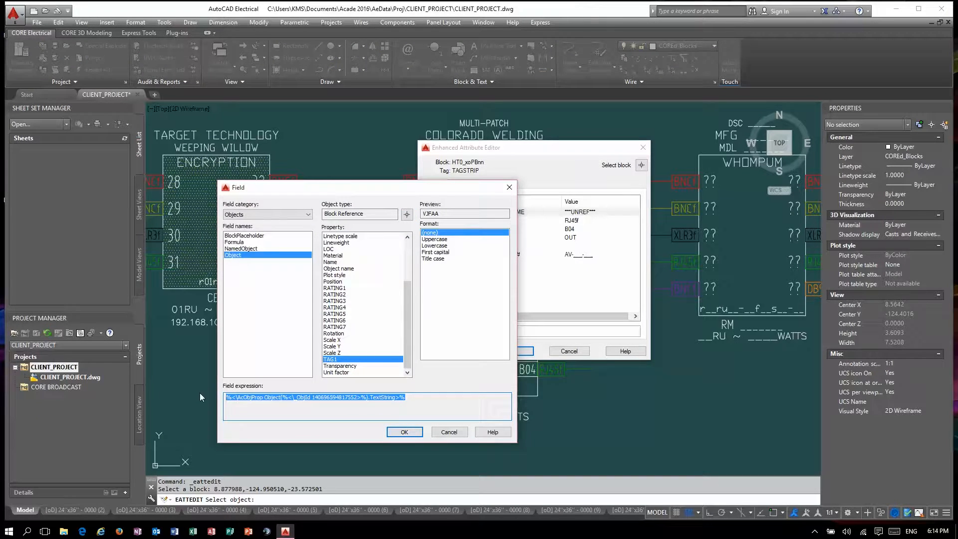
{"action": "left_click", "coordinate": [404, 431]}
{"action": "left_click", "coordinate": [513, 350]}
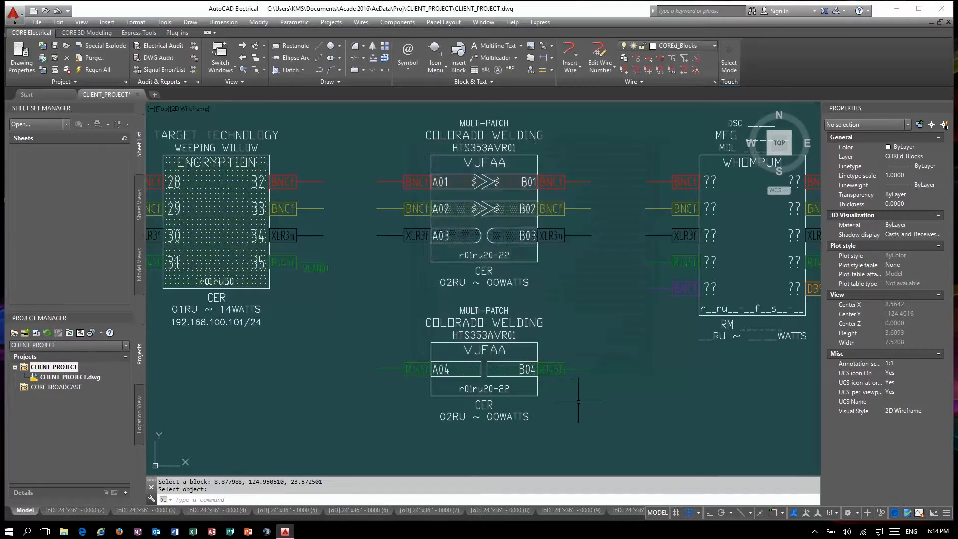
Paste the copied field expression into the TAGSTRIP of both the A04 and B04 connectors
{"action": "left_click_drag", "start_coordinate": [580, 390], "coordinate": [394, 359]}
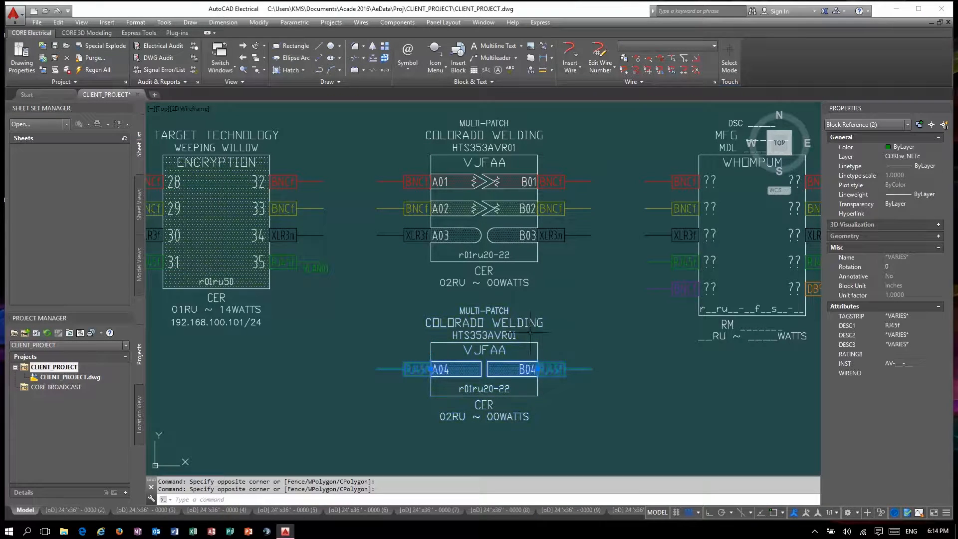
{"action": "left_click", "coordinate": [913, 315]}
{"action": "key", "text": "ctrl+v"}
{"action": "key", "text": "Return"}
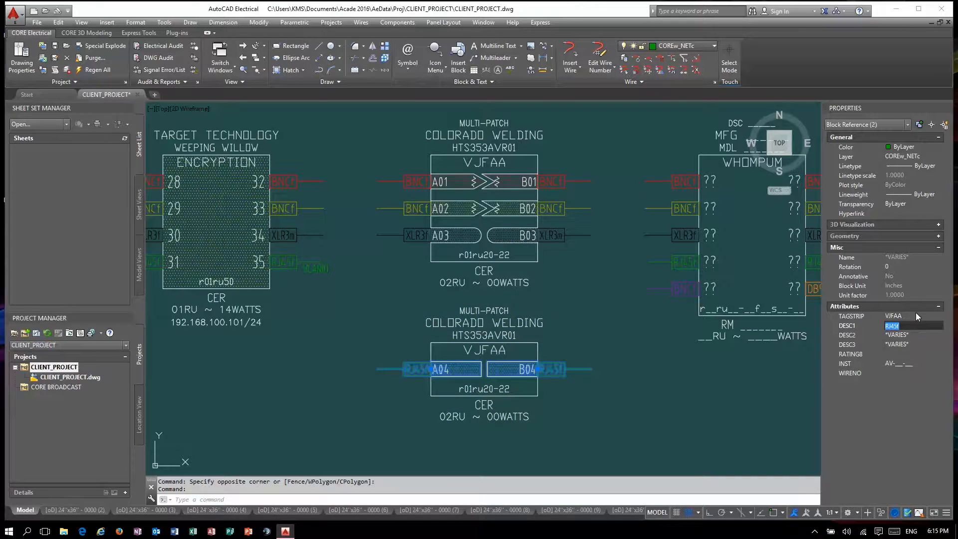
{"action": "key", "text": "Escape"}
Link the B03 connector's TAGSTRIP to the upper VJFAA block's TAG1 with an object field, copying the field expression
{"action": "double_click", "coordinate": [549, 234]}
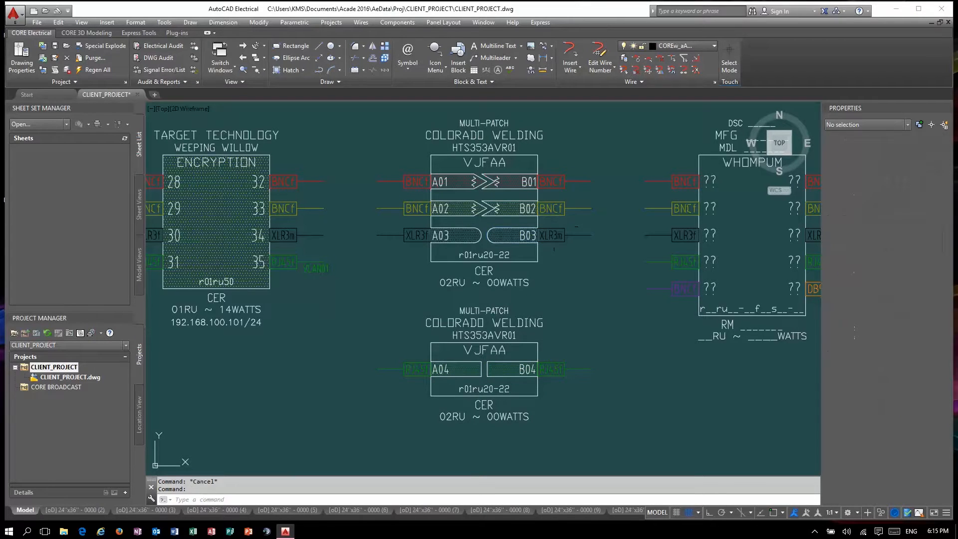
{"action": "left_click_drag", "start_coordinate": [551, 153], "coordinate": [316, 150]}
{"action": "left_click", "coordinate": [351, 210]}
{"action": "right_click", "coordinate": [300, 327]}
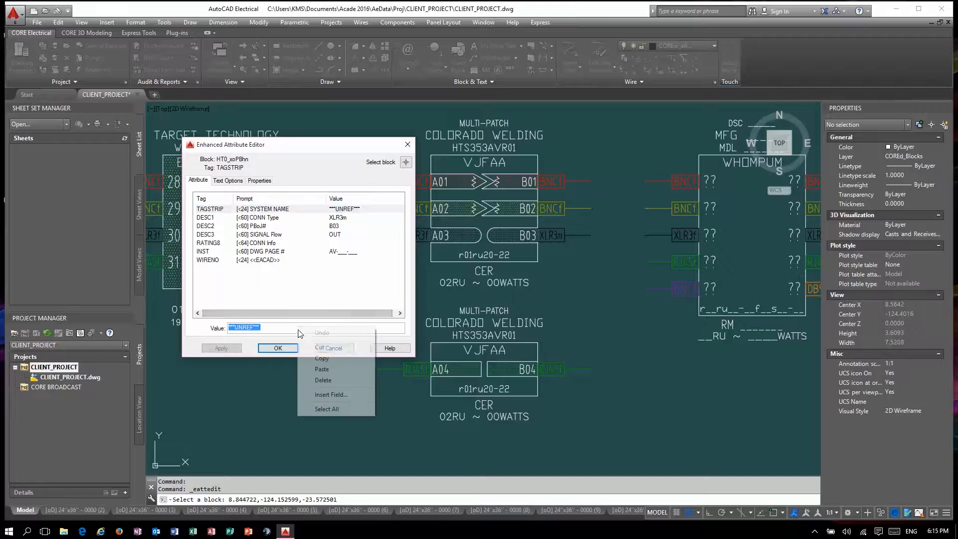
{"action": "left_click", "coordinate": [343, 393]}
{"action": "left_click", "coordinate": [406, 215]}
{"action": "left_click", "coordinate": [482, 165]}
{"action": "left_click_drag", "start_coordinate": [409, 292], "coordinate": [409, 339]}
{"action": "left_click", "coordinate": [346, 359]}
{"action": "left_click_drag", "start_coordinate": [418, 399], "coordinate": [142, 378]}
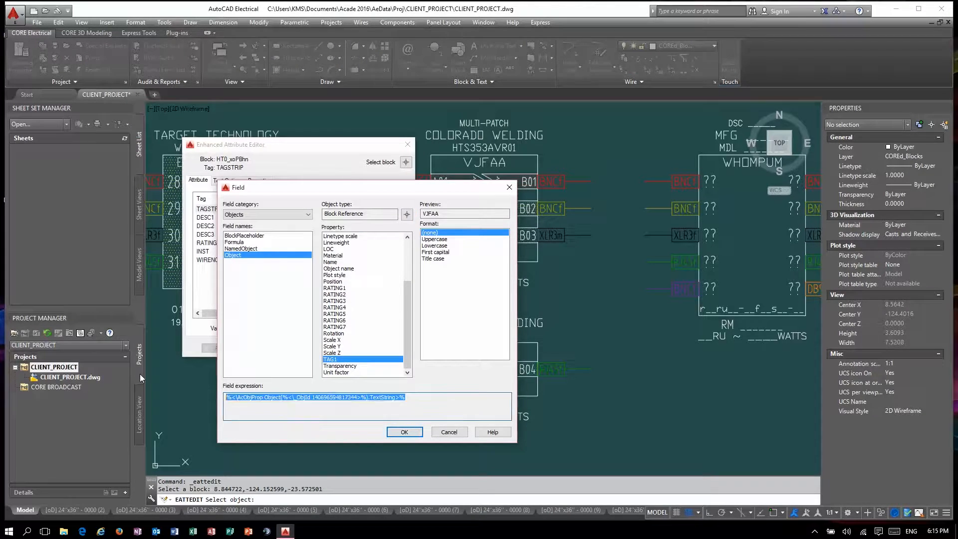
{"action": "left_click", "coordinate": [403, 432]}
{"action": "left_click", "coordinate": [279, 349]}
Set the TAGSTRIP of all six connectors A01–A03 and B01–B03 to the upper block's copied TAG1 field, VJFAA
{"action": "left_click", "coordinate": [564, 272]}
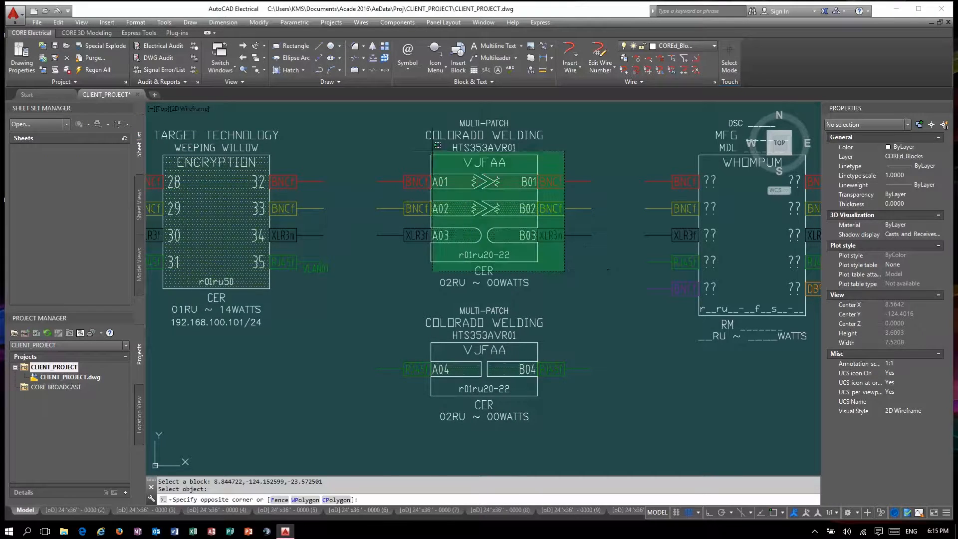
{"action": "left_click", "coordinate": [471, 175]}
{"action": "left_click", "coordinate": [934, 321]}
{"action": "type", "text": "VJFAA"}
{"action": "key", "text": "Tab"}
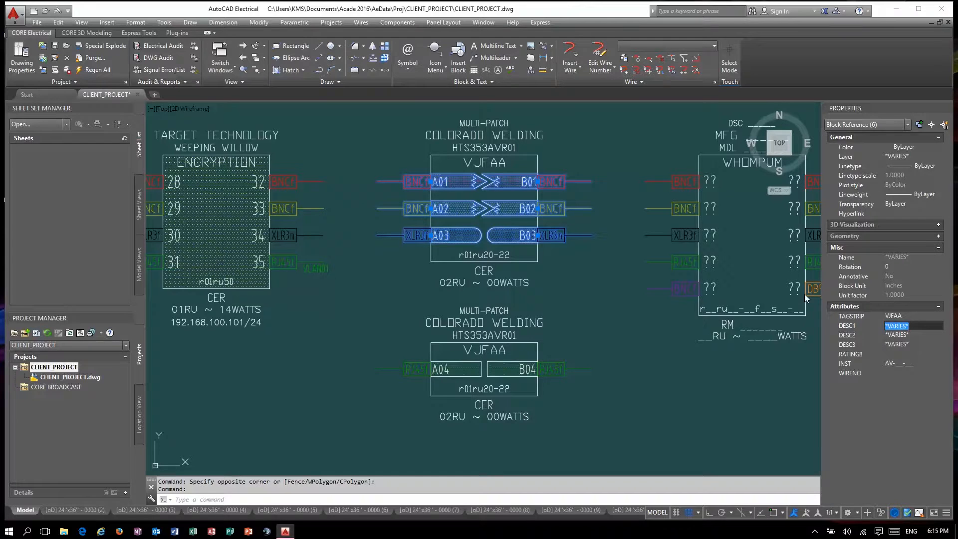
{"action": "key", "text": "Escape"}
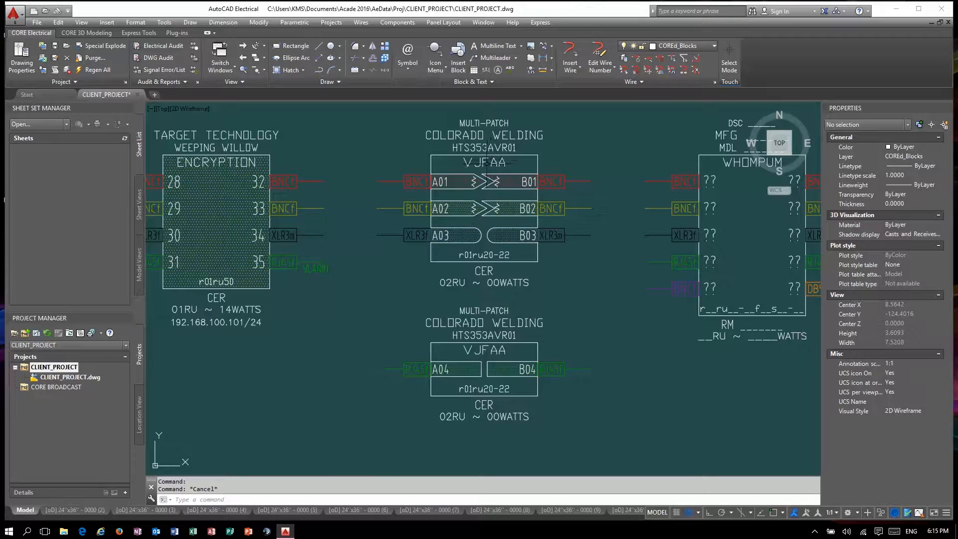
Set the lower VJFAA block's visibility state to HIDE EXT TOP
{"action": "left_click", "coordinate": [483, 349]}
{"action": "left_click", "coordinate": [484, 344]}
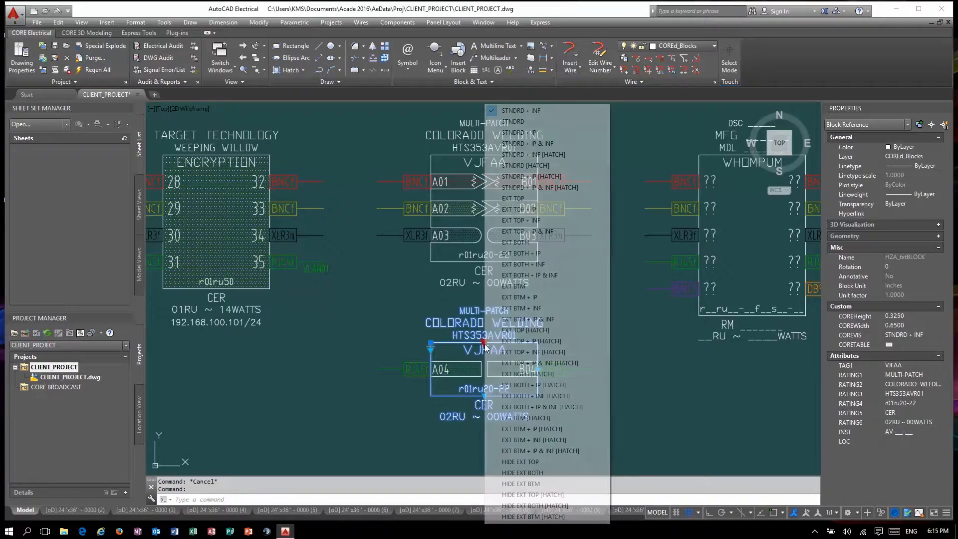
{"action": "left_click", "coordinate": [520, 462]}
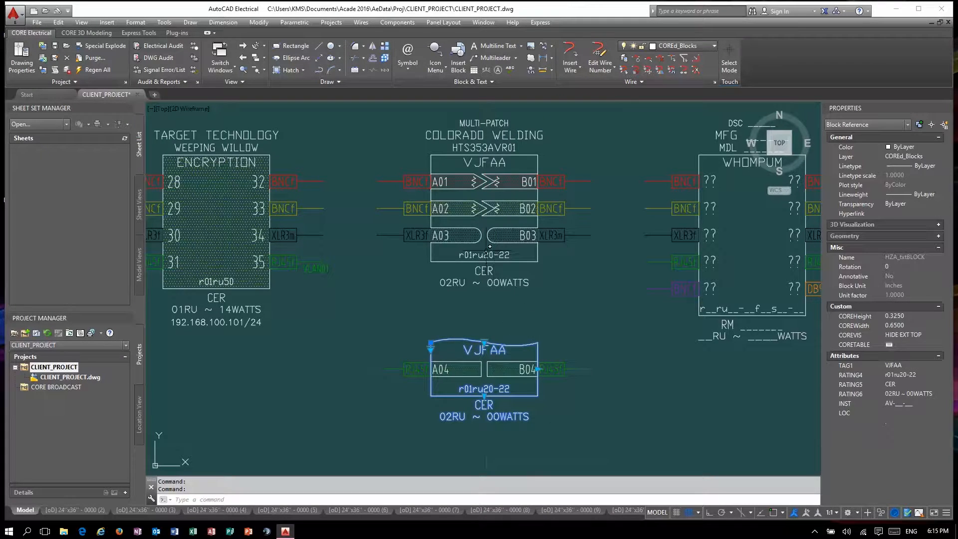
{"action": "key", "text": "Escape"}
Set the upper VJFAA block's visibility state to HIDE EXT BTM
{"action": "left_click", "coordinate": [495, 148]}
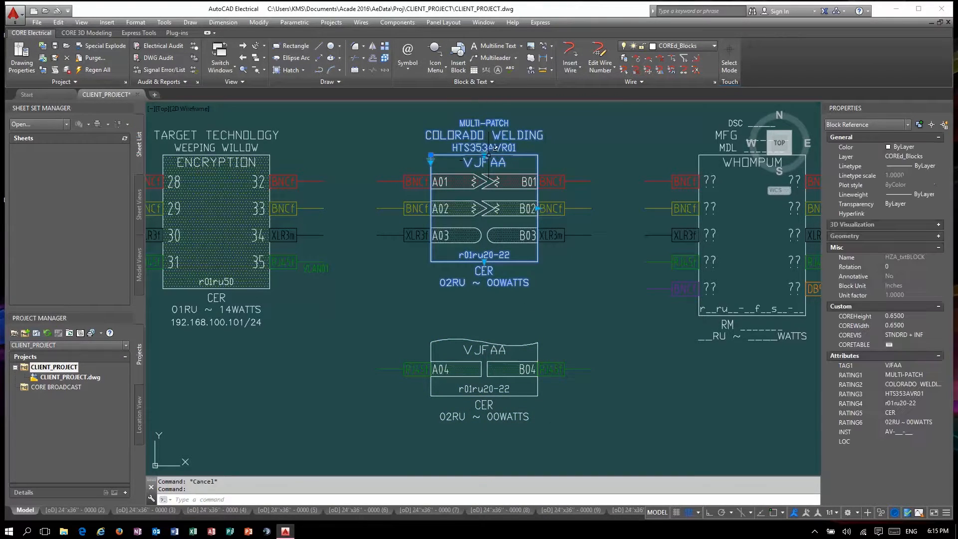
{"action": "left_click", "coordinate": [484, 155]}
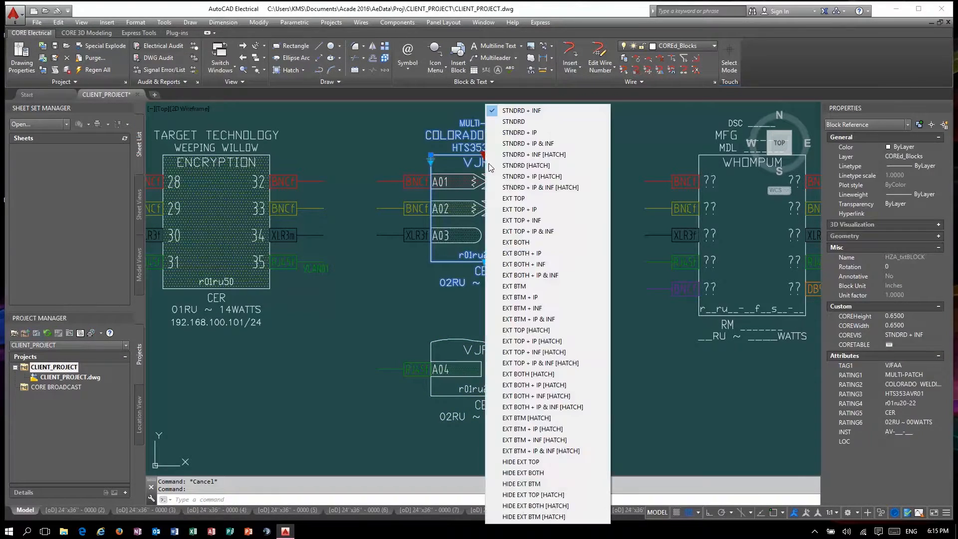
{"action": "left_click", "coordinate": [542, 474]}
{"action": "key", "text": "Escape"}
Move the lower VJFAA block with its A04 and B04 connectors up against the broken bottom edge of the upper block
{"action": "left_click", "coordinate": [575, 428]}
{"action": "left_click", "coordinate": [432, 338]}
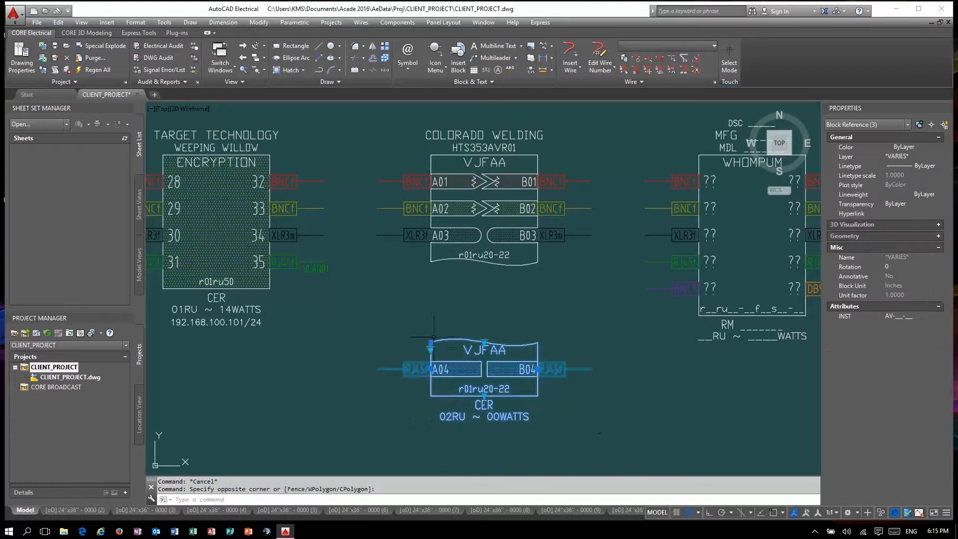
{"action": "left_click", "coordinate": [430, 343]}
{"action": "right_click", "coordinate": [430, 343]}
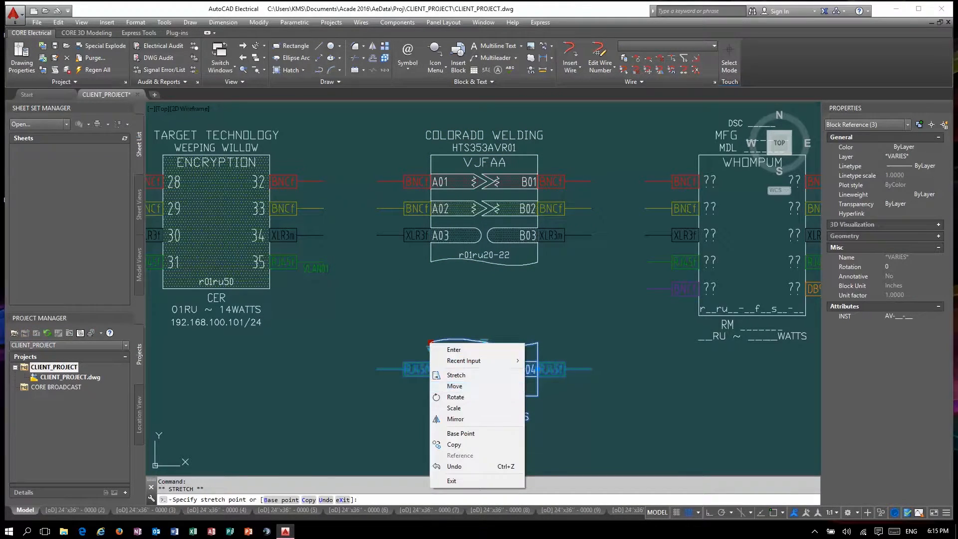
{"action": "left_click", "coordinate": [455, 385]}
{"action": "left_click", "coordinate": [499, 263]}
{"action": "key", "text": "Escape"}
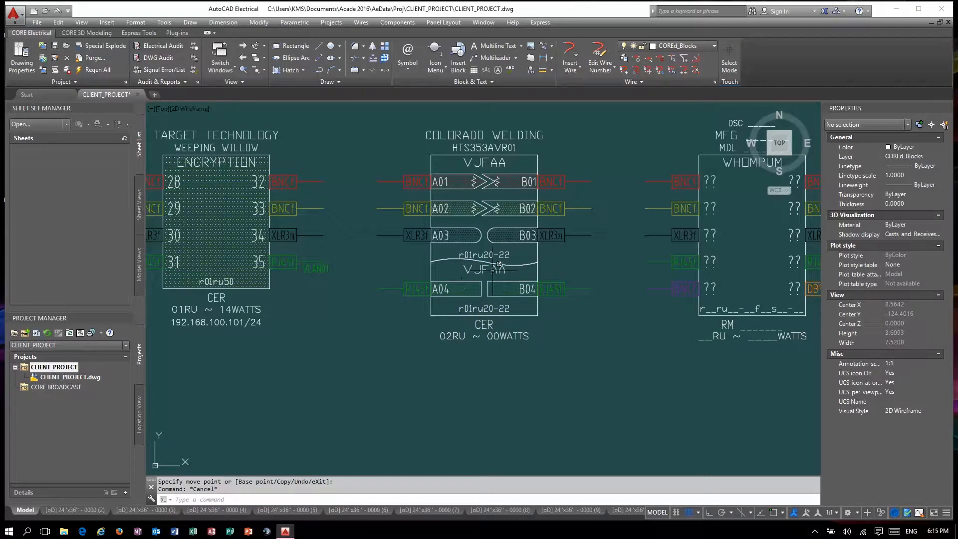
{"action": "scroll", "coordinate": [448, 255], "scroll_direction": "down", "scroll_amount": 2}
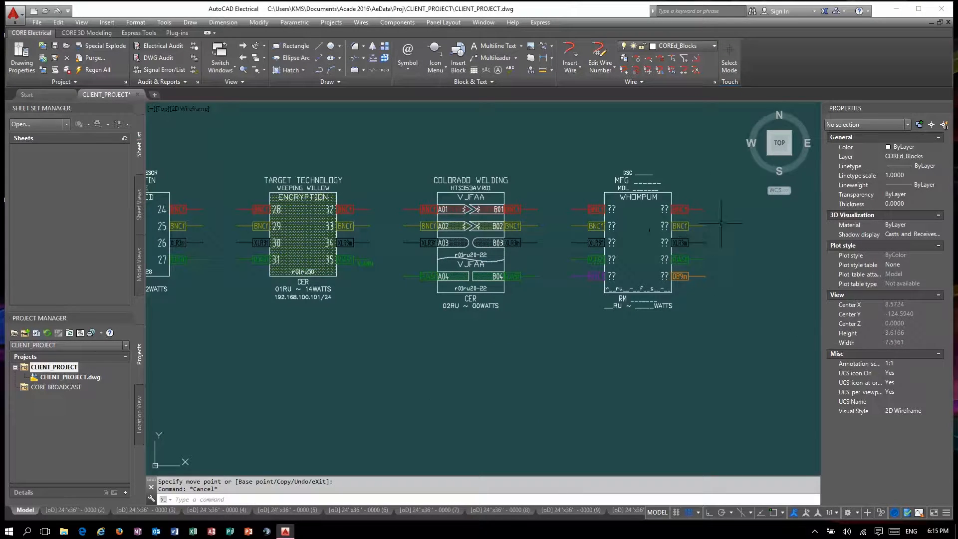
Number the WHOMPUM block's first two input connectors, the red and yellow BNCf ones, 36 and 37
{"action": "scroll", "coordinate": [720, 223], "scroll_direction": "up", "scroll_amount": 2}
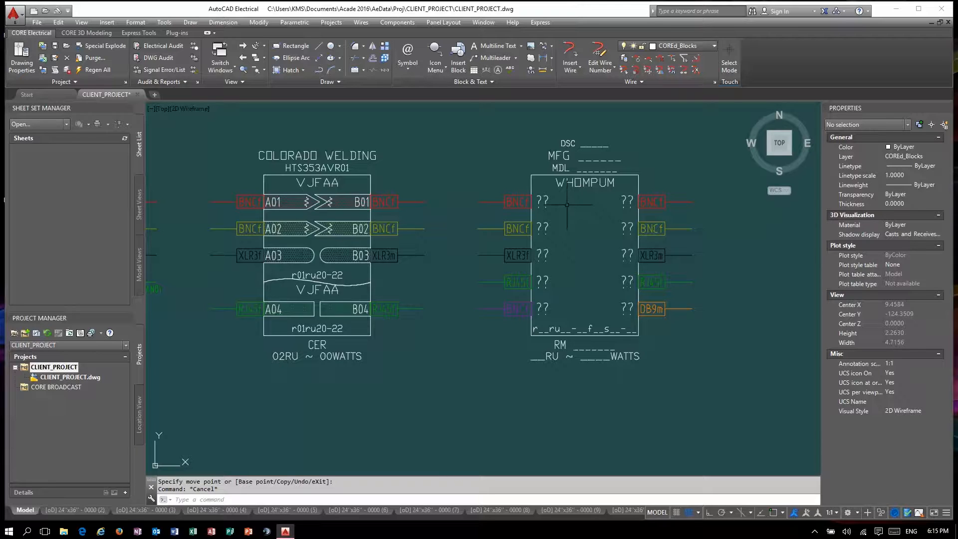
{"action": "key", "text": "Escape"}
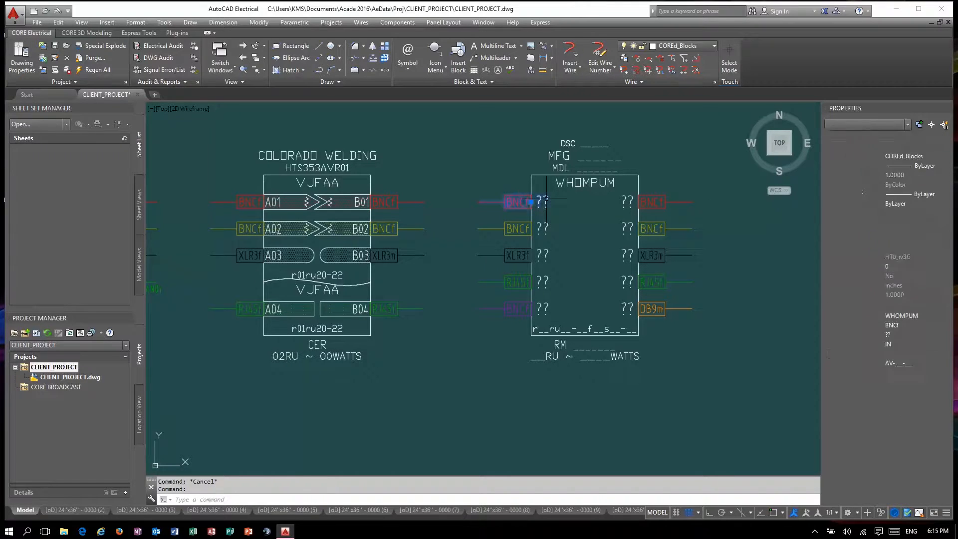
{"action": "double_click", "coordinate": [545, 201]}
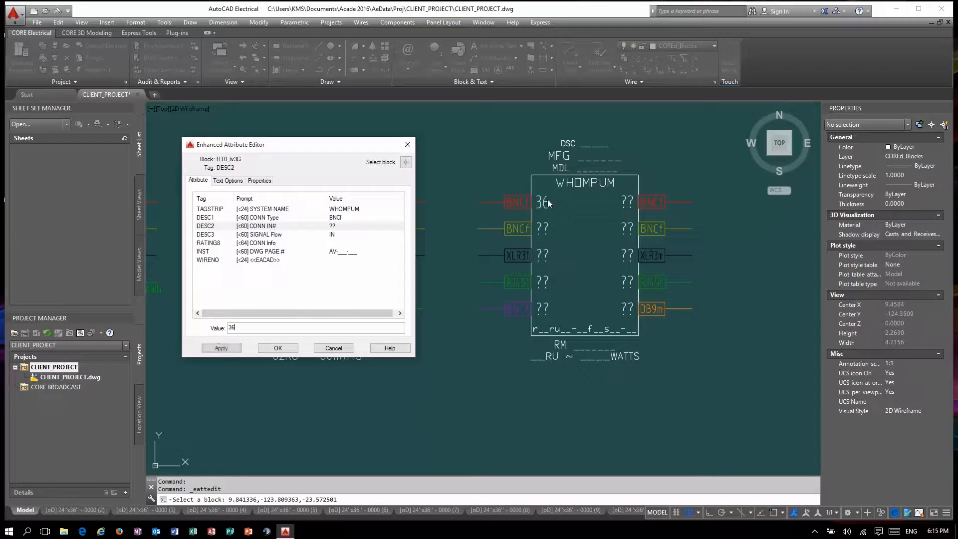
{"action": "key", "text": "Return"}
{"action": "scroll", "coordinate": [547, 204], "scroll_direction": "down", "scroll_amount": 2}
{"action": "scroll", "coordinate": [548, 207], "scroll_direction": "up", "scroll_amount": 2}
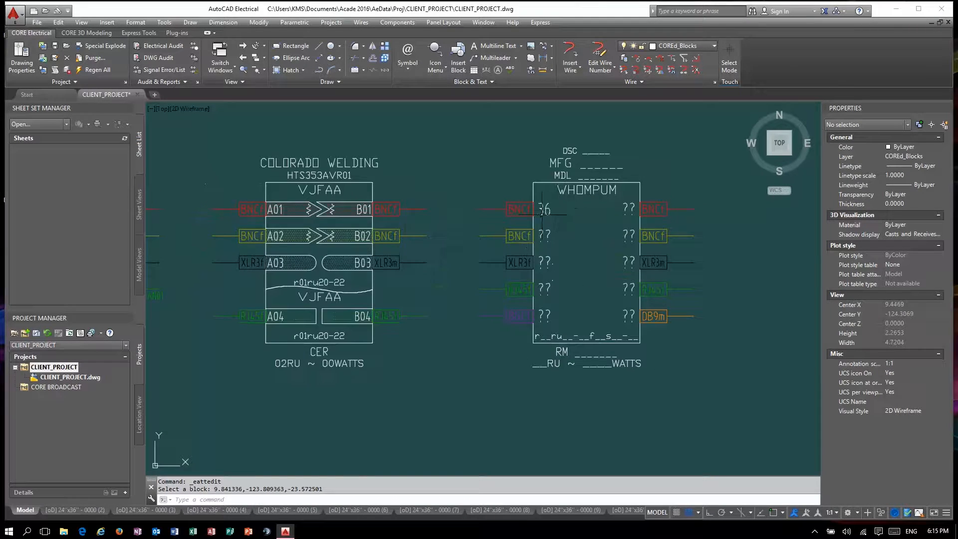
{"action": "double_click", "coordinate": [545, 235]}
{"action": "type", "text": "37"}
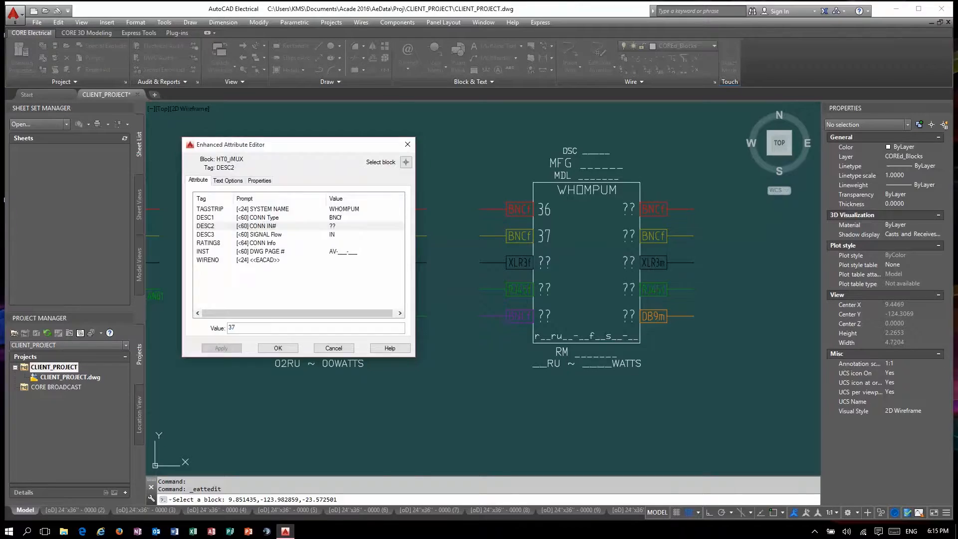
{"action": "key", "text": "Return"}
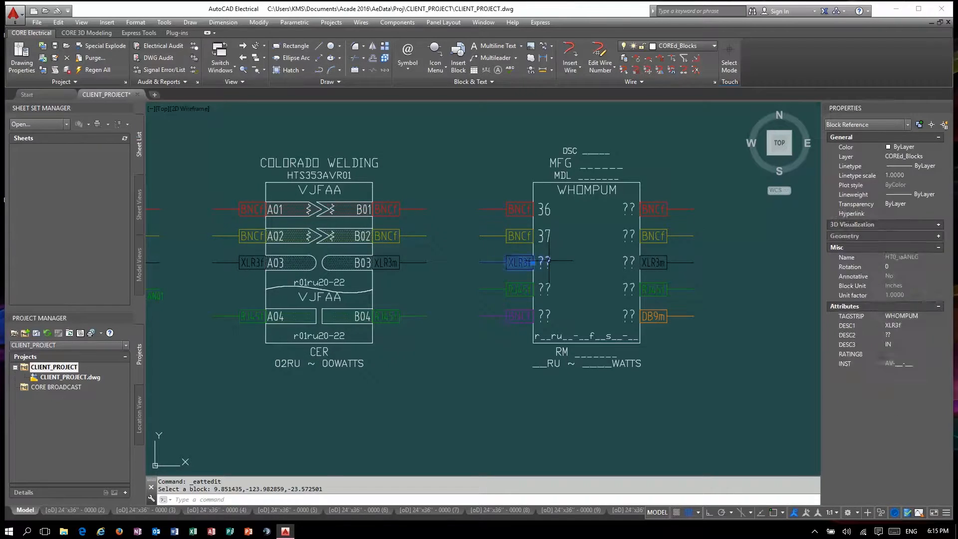
Number the WHOMPUM block's remaining three input connectors 38, 39 and 40 from the XLR3f one downward
{"action": "double_click", "coordinate": [545, 262]}
{"action": "key", "text": "Return"}
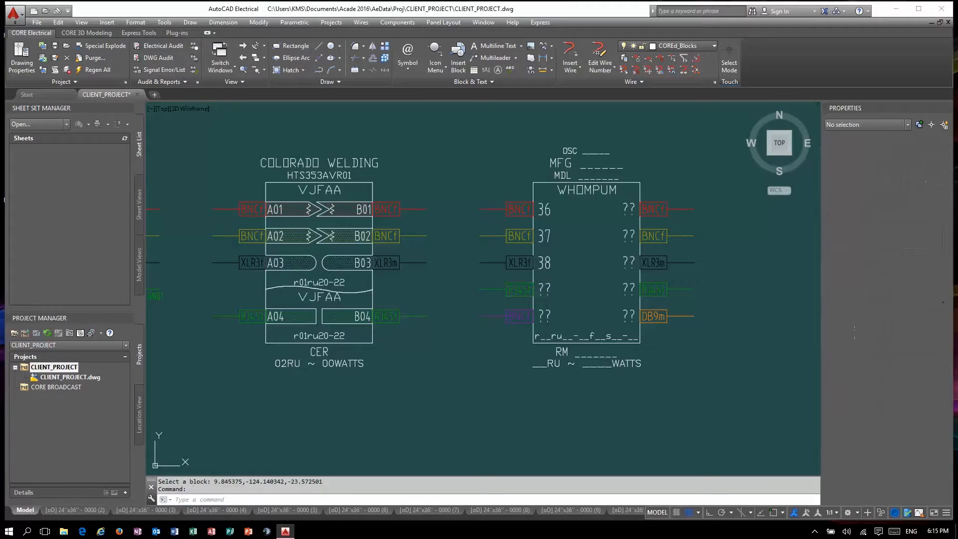
{"action": "double_click", "coordinate": [545, 289]}
{"action": "key", "text": "Return"}
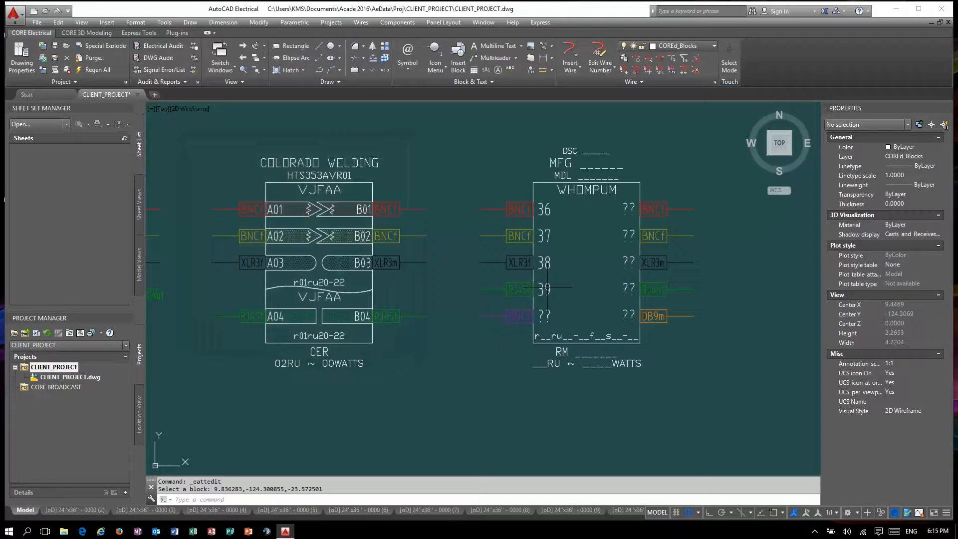
{"action": "double_click", "coordinate": [545, 315]}
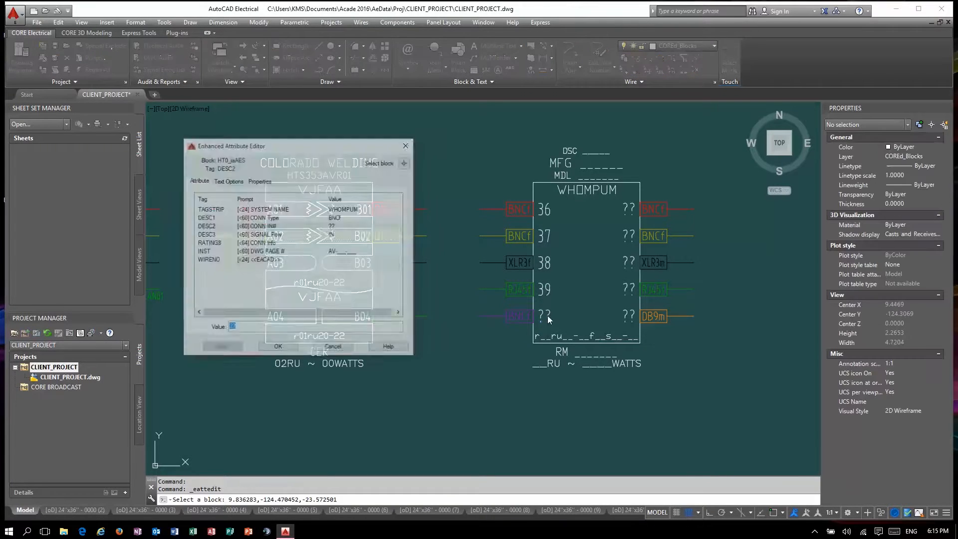
{"action": "type", "text": "40"}
{"action": "key", "text": "Return"}
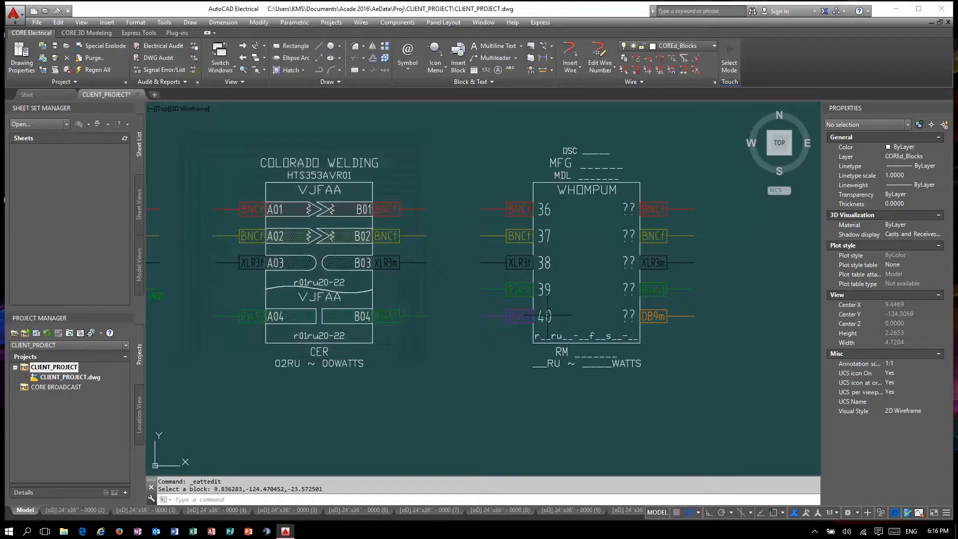
Number the WHOMPUM block's first two output connectors, the red and yellow BNCf ones, 41 and 42
{"action": "left_click", "coordinate": [624, 209]}
{"action": "double_click", "coordinate": [626, 209]}
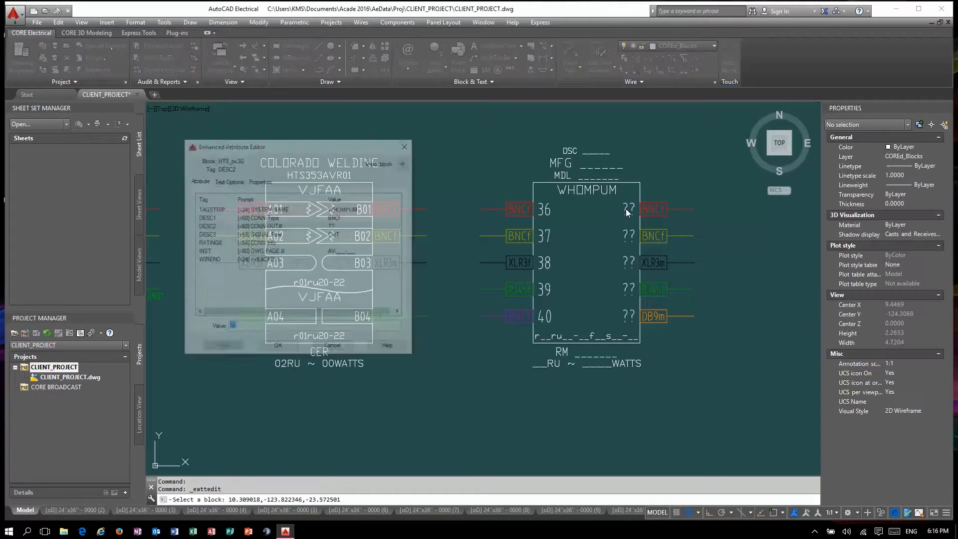
{"action": "key", "text": "Return"}
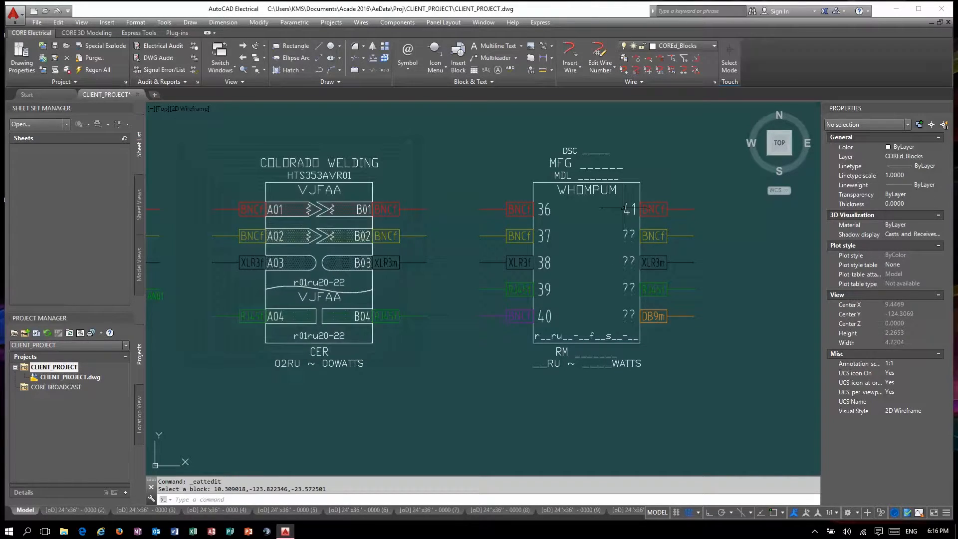
{"action": "double_click", "coordinate": [627, 236]}
{"action": "type", "text": "4"}
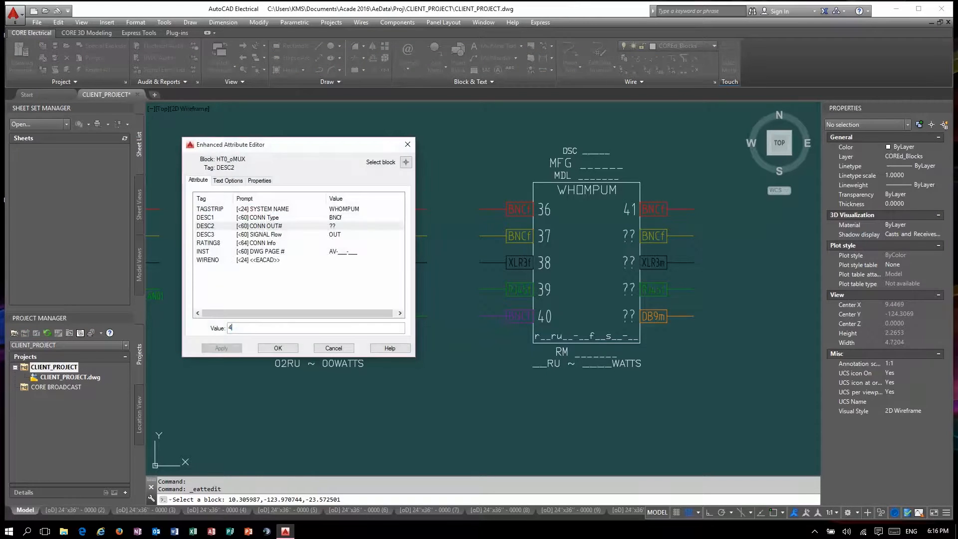
{"action": "type", "text": "2"}
{"action": "key", "text": "Return"}
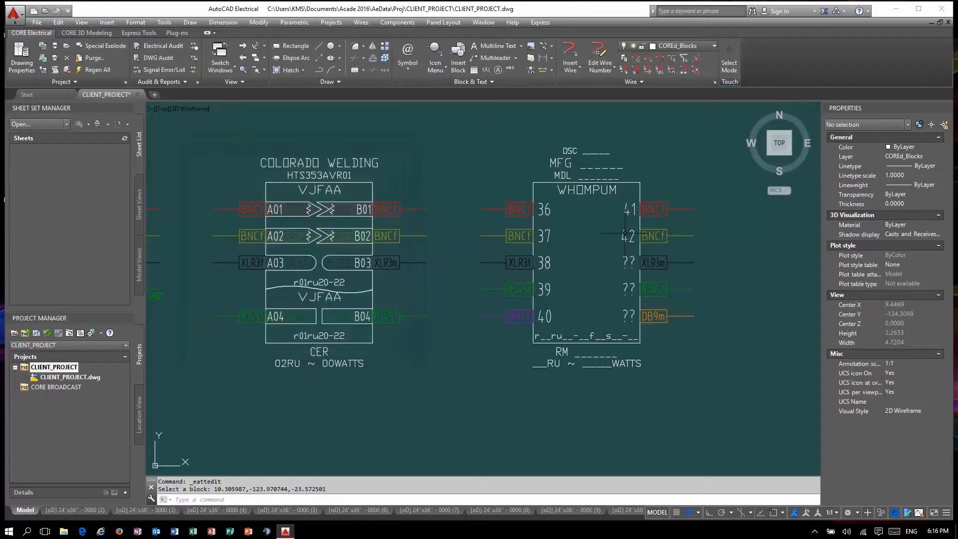
Number the WHOMPUM block's XLR3m output connector 43 and the green network output connector below it 44
{"action": "double_click", "coordinate": [627, 263]}
{"action": "type", "text": "43"}
{"action": "key", "text": "Return"}
{"action": "double_click", "coordinate": [628, 290]}
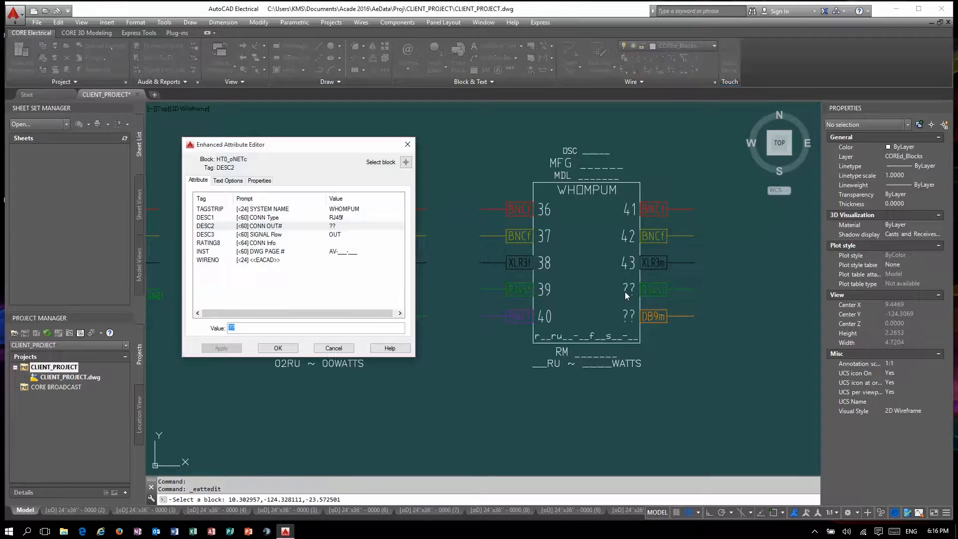
{"action": "key", "text": "Return"}
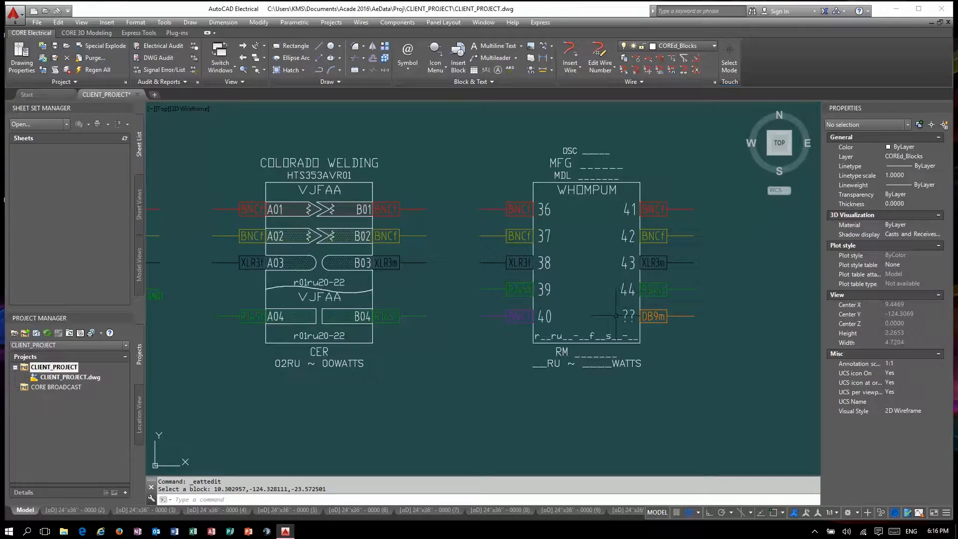
Number the WHOMPUM block's DB9m output 45 with connector info 02RX,03TX,05G, and save the drawing
{"action": "double_click", "coordinate": [627, 318]}
{"action": "type", "text": "45"}
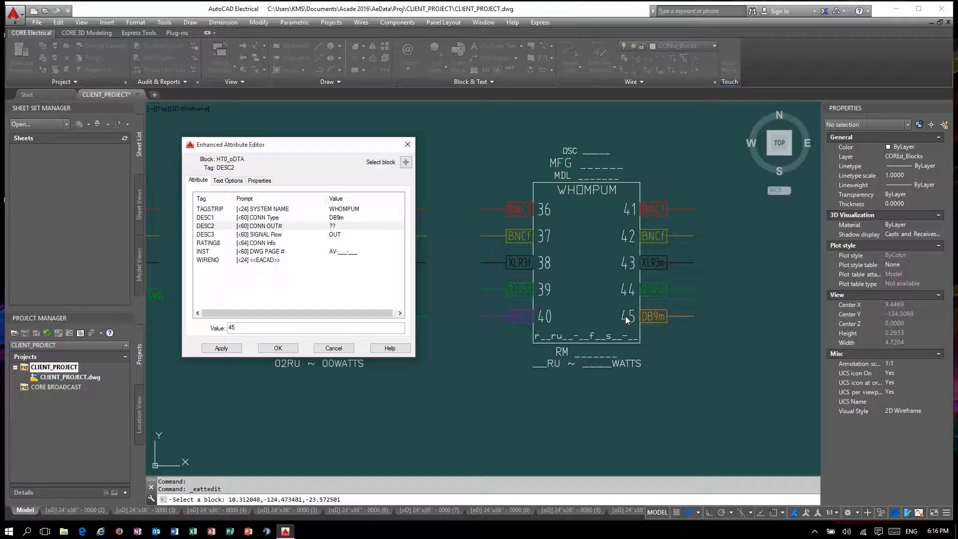
{"action": "key", "text": "Return"}
{"action": "key", "text": "Return"}
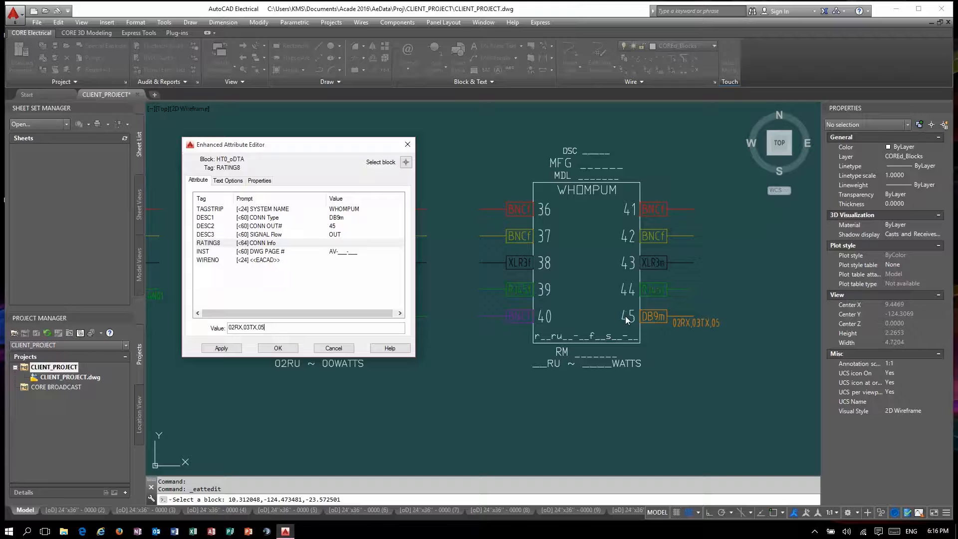
{"action": "key", "text": "Return"}
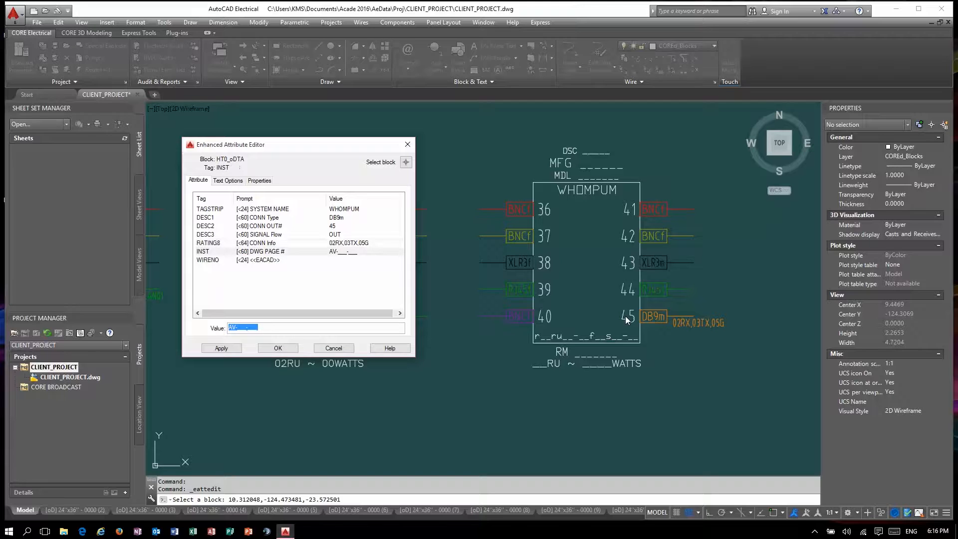
{"action": "key", "text": "Return"}
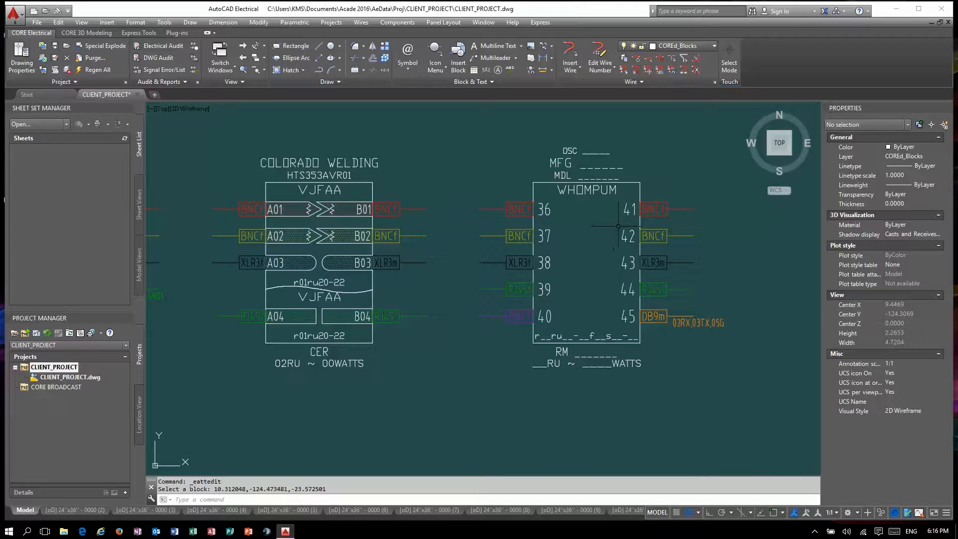
{"action": "scroll", "coordinate": [617, 229], "scroll_direction": "down", "scroll_amount": 5}
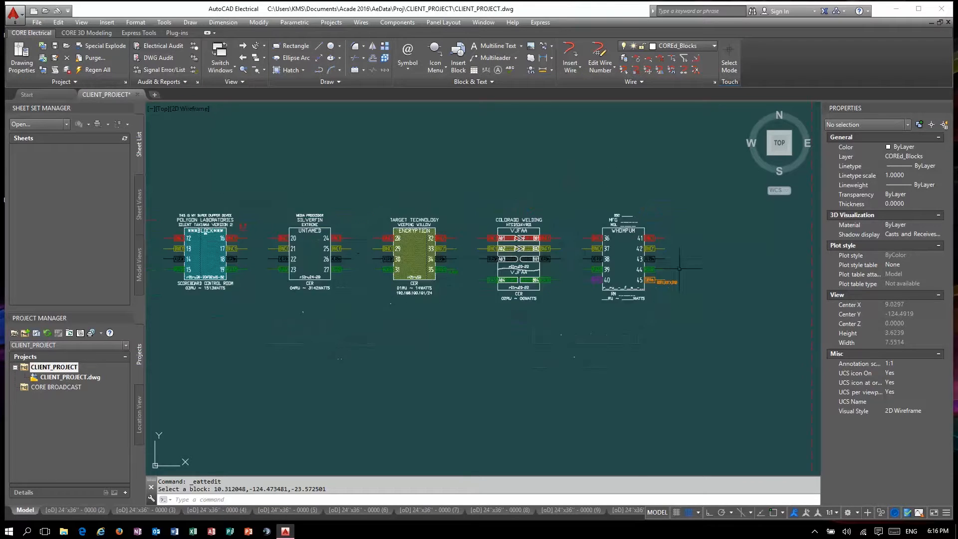
{"action": "left_click", "coordinate": [56, 46]}
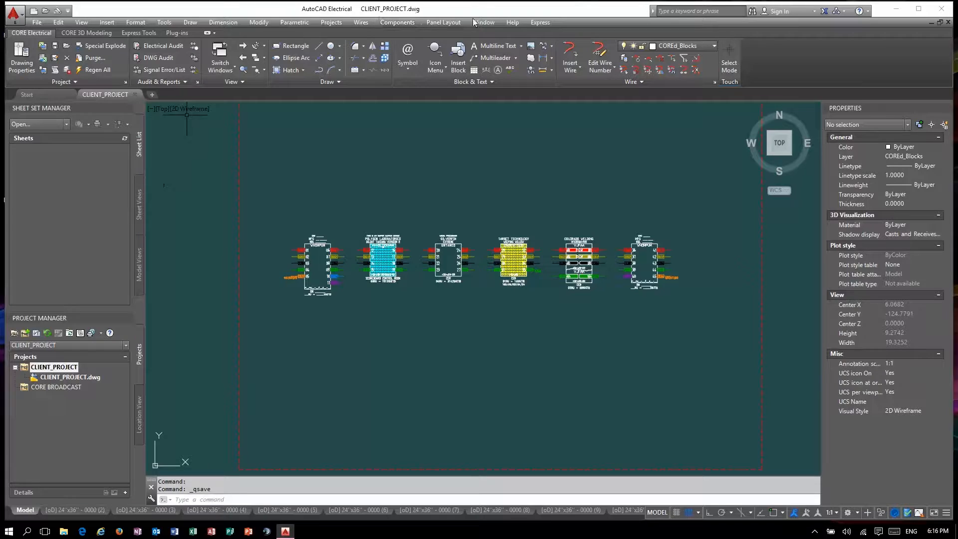
Insert an HZA_txtBLOCK device block directly below the TARGET TECHNOLOGY encryption block
{"action": "left_click", "coordinate": [460, 54]}
{"action": "left_click", "coordinate": [362, 78]}
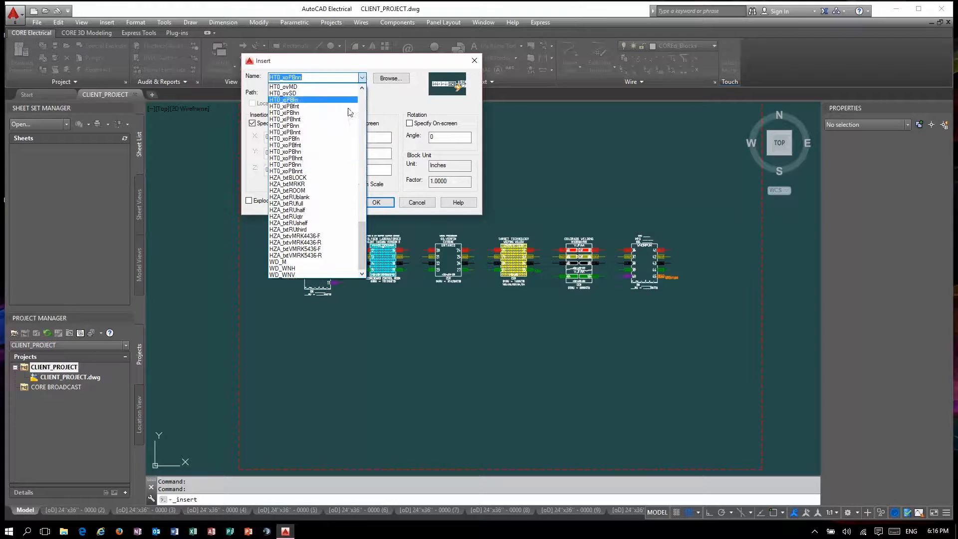
{"action": "left_click", "coordinate": [292, 177]}
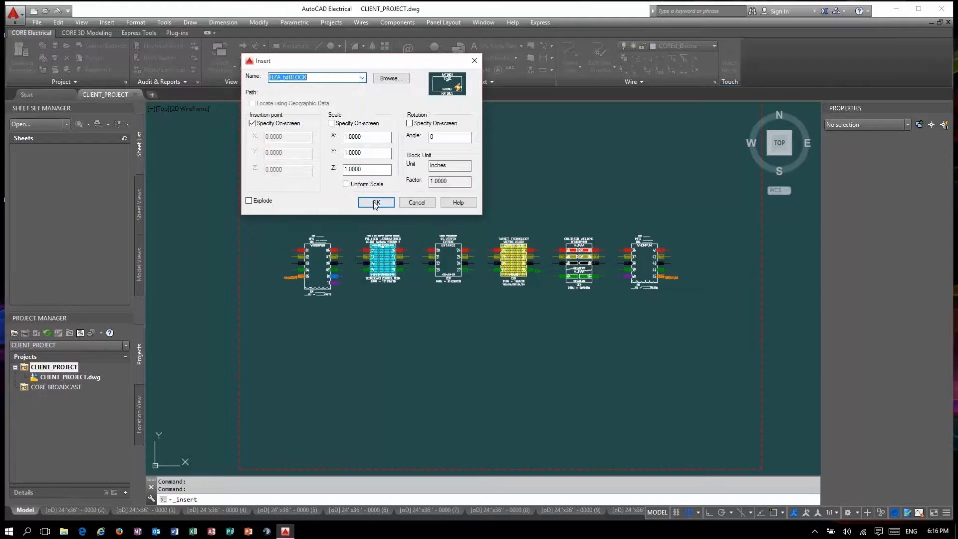
{"action": "left_click", "coordinate": [376, 202]}
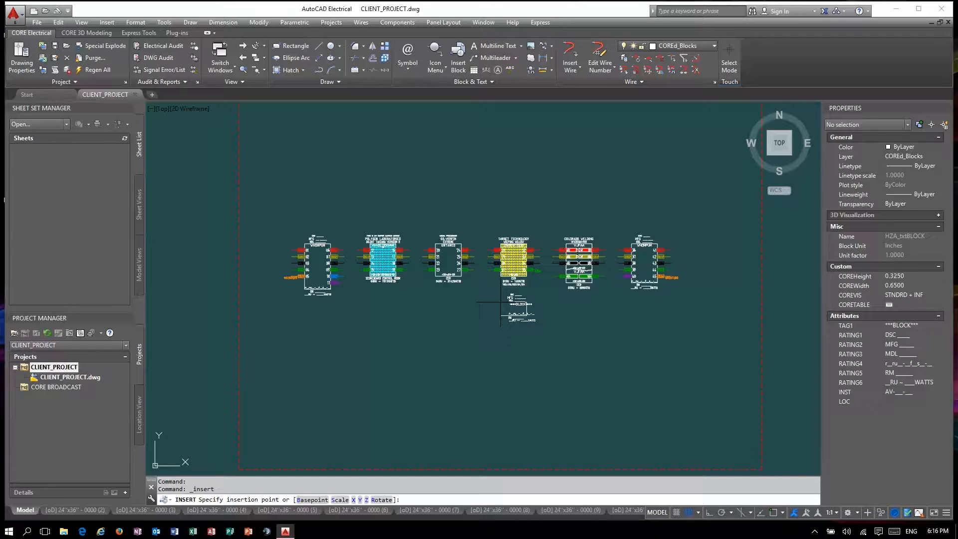
{"action": "left_click", "coordinate": [500, 295]}
{"action": "scroll", "coordinate": [521, 297], "scroll_direction": "up", "scroll_amount": 6}
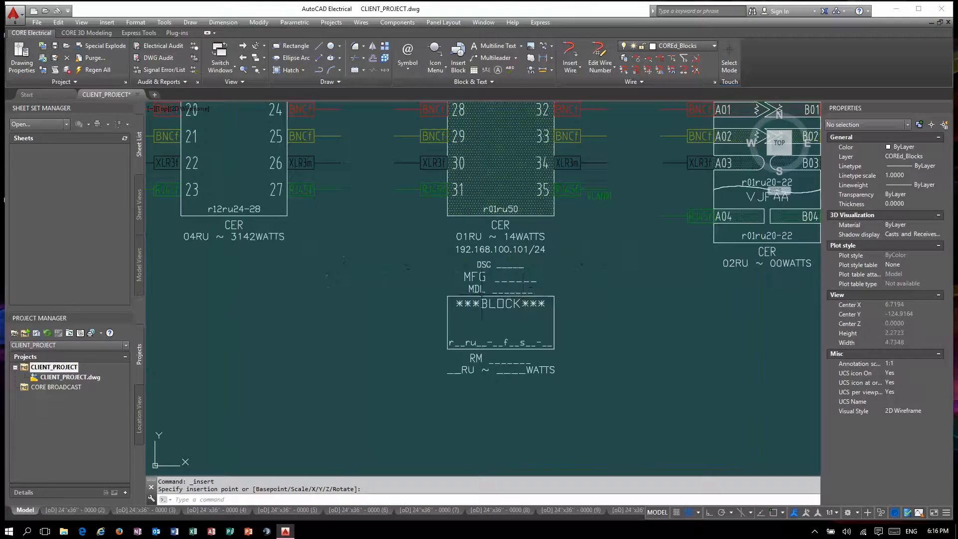
Insert the HA1S1_iSPCnn source input connector on the left edge of the new ***BLOCK*** block
{"action": "left_click", "coordinate": [459, 55]}
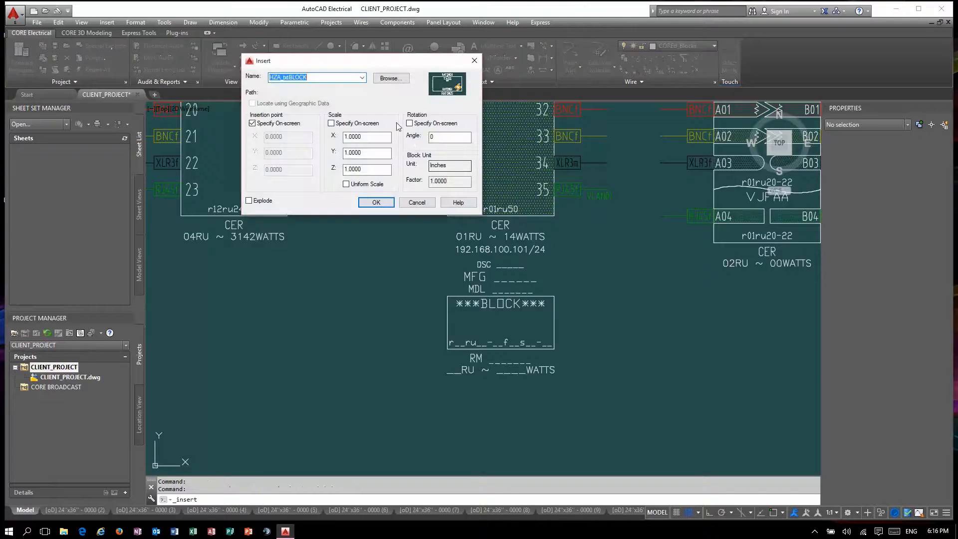
{"action": "left_click", "coordinate": [362, 77]}
{"action": "left_click", "coordinate": [367, 231]}
{"action": "left_click", "coordinate": [362, 78]}
{"action": "left_click_drag", "start_coordinate": [363, 234], "coordinate": [383, 129]}
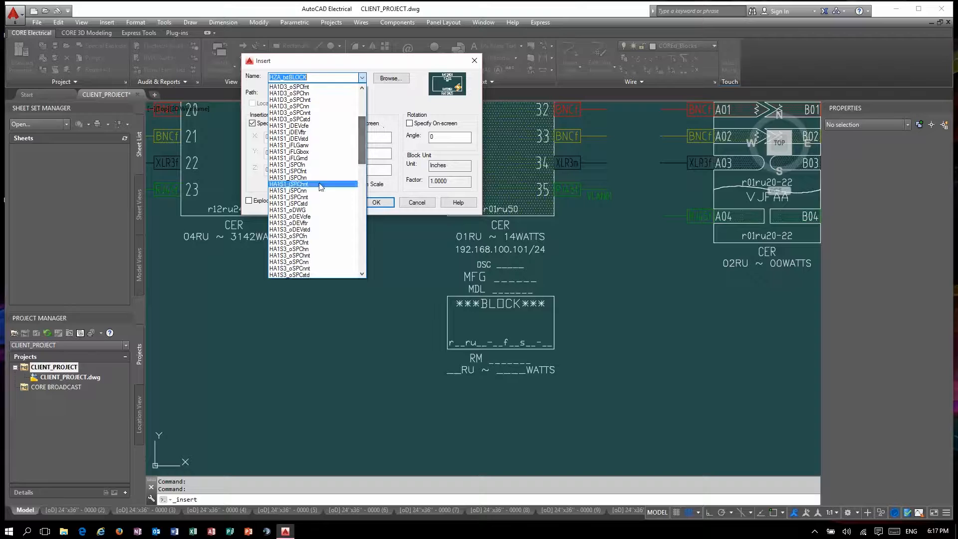
{"action": "left_click", "coordinate": [299, 190]}
{"action": "left_click", "coordinate": [384, 206]}
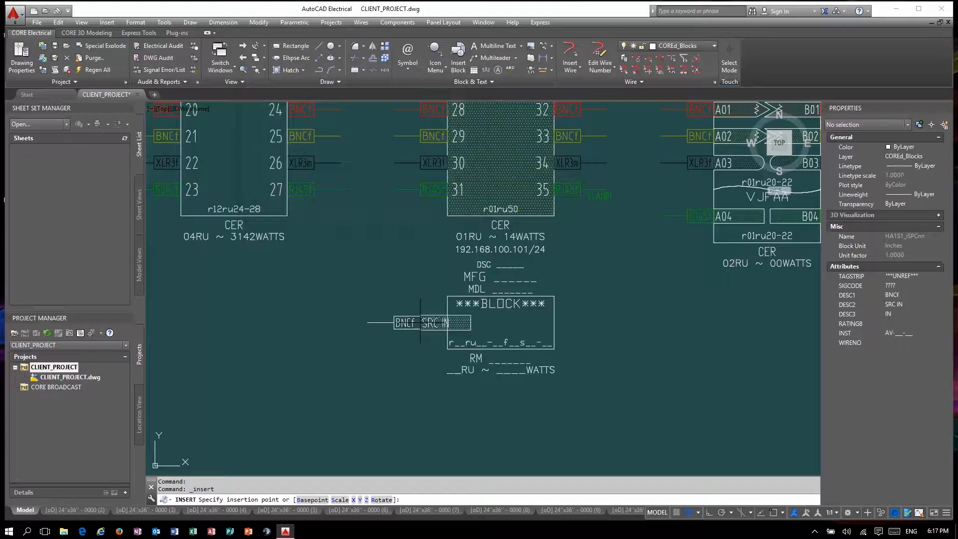
Insert the HA1D3_oSPCfn destination output connector on the right edge of the new block, in line with the SRC IN connector
{"action": "left_click", "coordinate": [458, 55]}
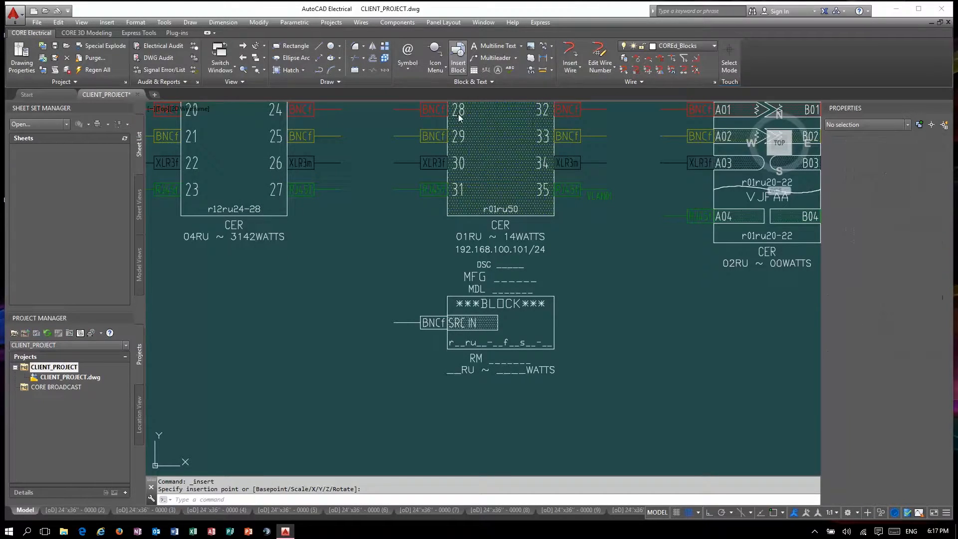
{"action": "left_click", "coordinate": [362, 77]}
{"action": "left_click_drag", "start_coordinate": [363, 159], "coordinate": [377, 122]}
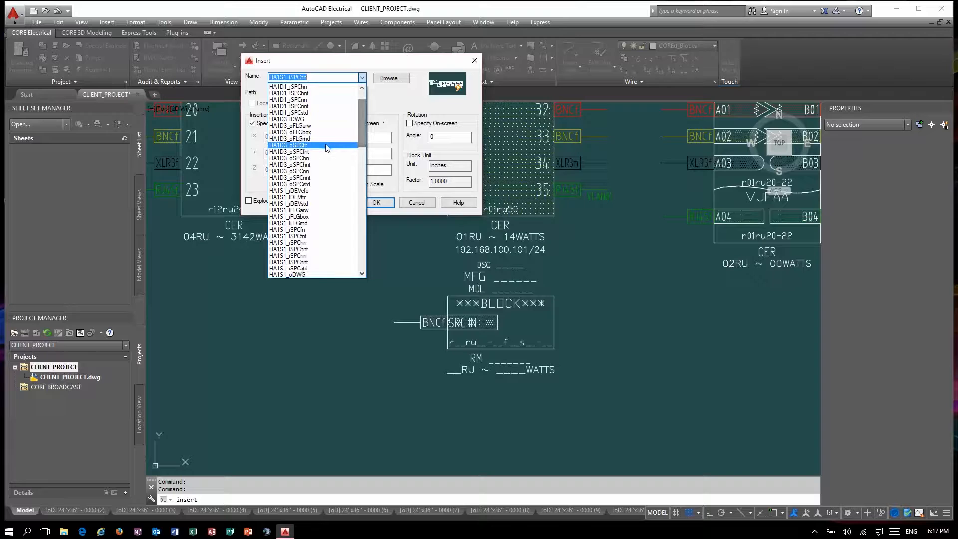
{"action": "left_click", "coordinate": [328, 145]}
{"action": "left_click", "coordinate": [386, 203]}
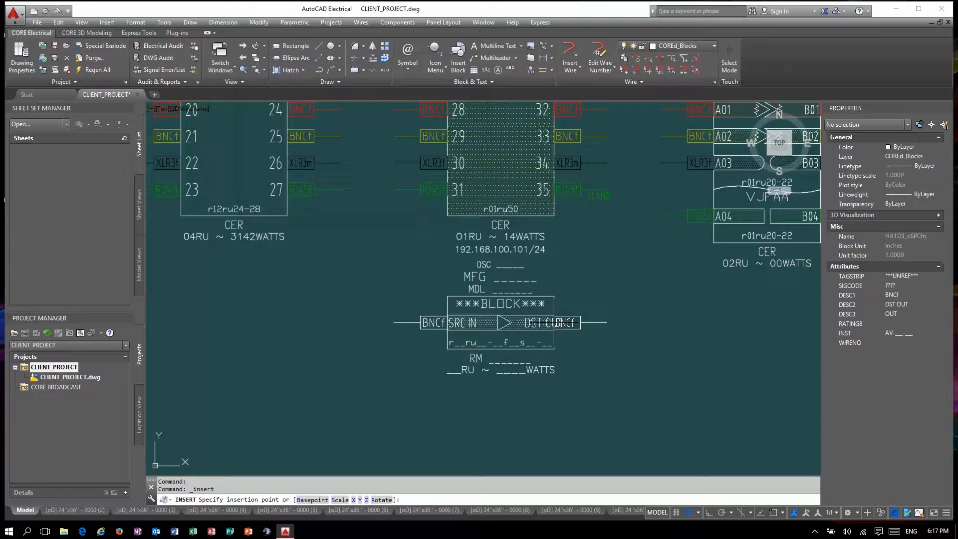
{"action": "left_click", "coordinate": [554, 323]}
Put the new block's SRC IN and DST OUT connectors on the COREw_aAES layer
{"action": "left_click", "coordinate": [606, 352]}
{"action": "left_click", "coordinate": [577, 312]}
{"action": "left_click", "coordinate": [433, 343]}
{"action": "left_click", "coordinate": [432, 340]}
{"action": "left_click", "coordinate": [428, 322]}
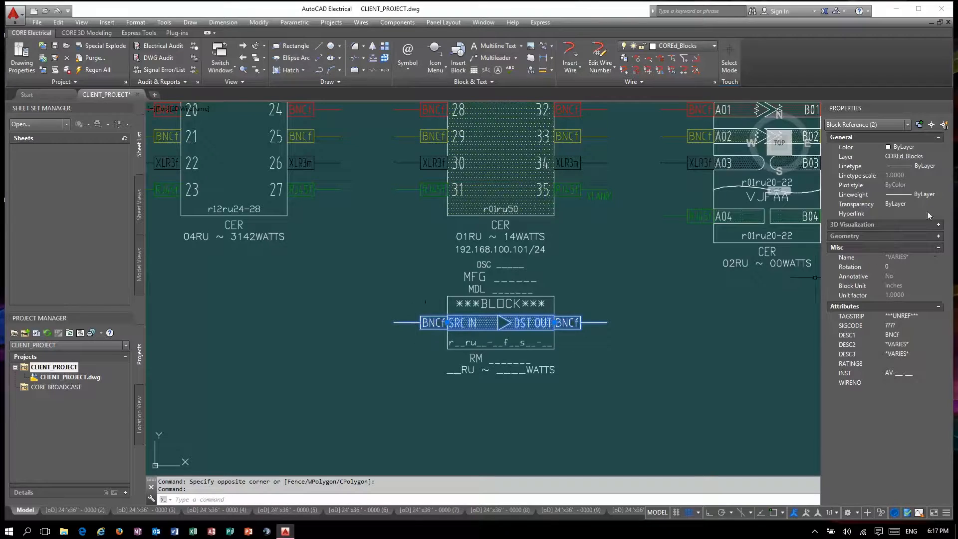
{"action": "left_click", "coordinate": [937, 157]}
{"action": "left_click", "coordinate": [939, 156]}
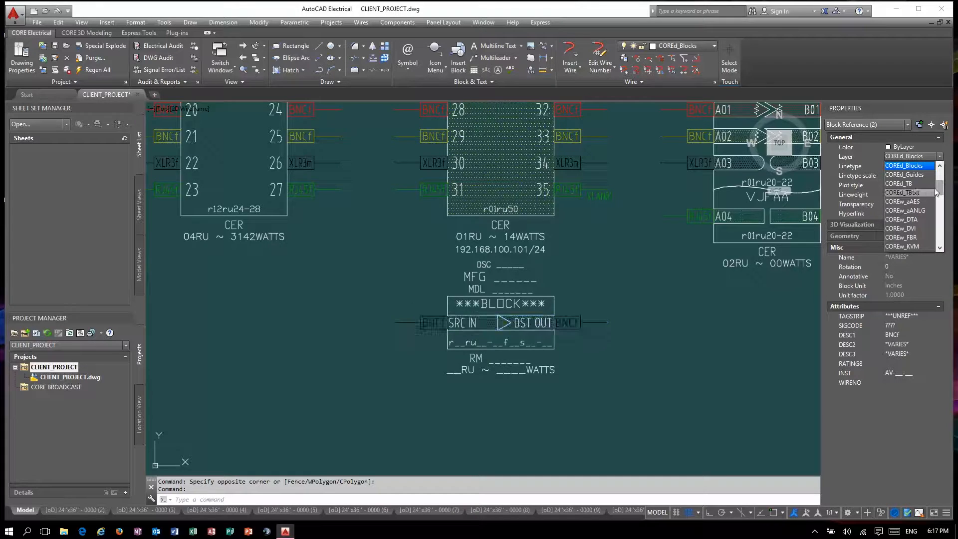
{"action": "left_click", "coordinate": [924, 202]}
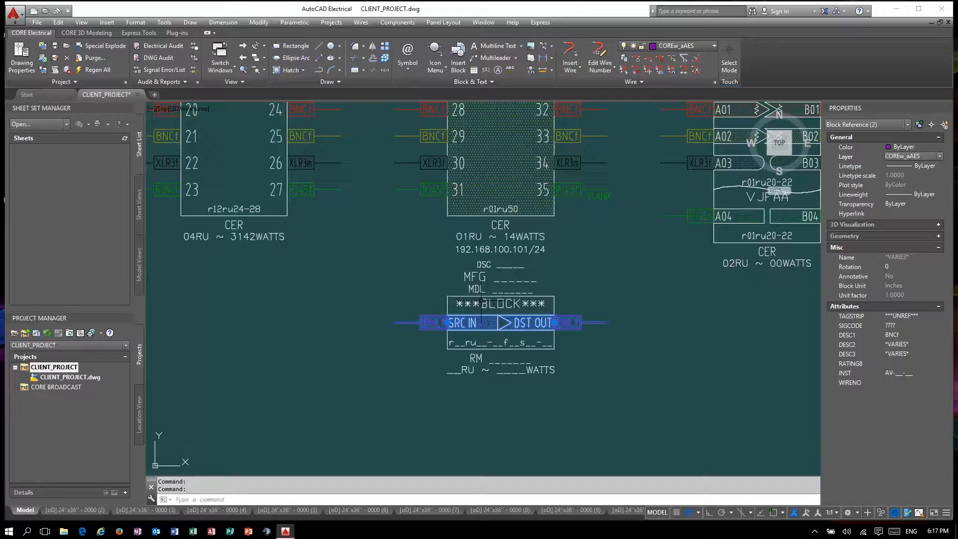
Set the new block's system name to UNBAL01 and its device description to DIGITAL AUDIO IMPEDANCE TRANSFORMER
{"action": "key", "text": "Escape"}
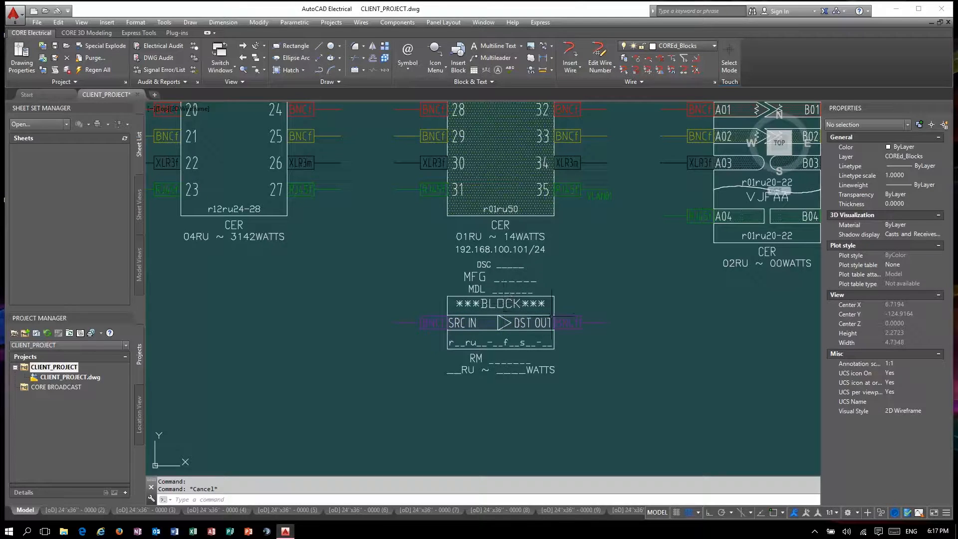
{"action": "double_click", "coordinate": [502, 303]}
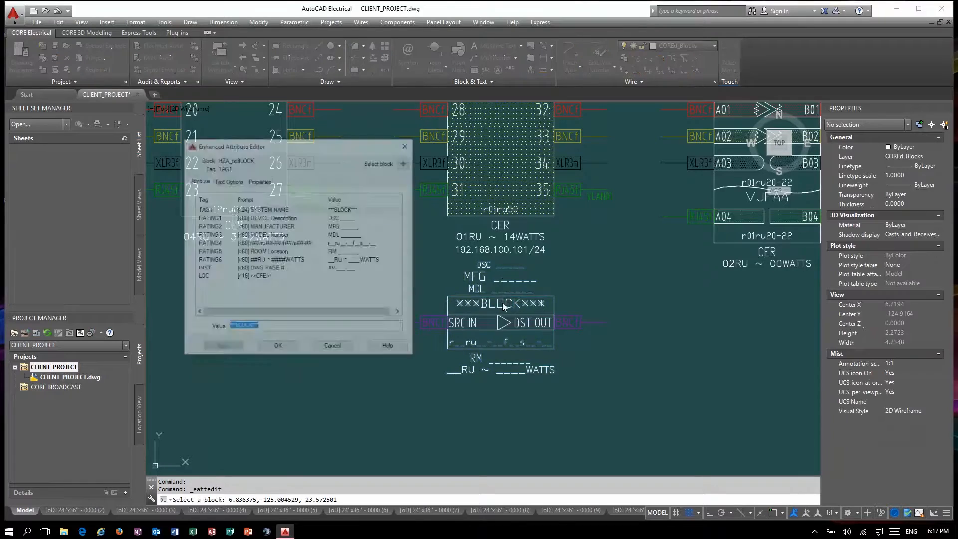
{"action": "type", "text": "U"}
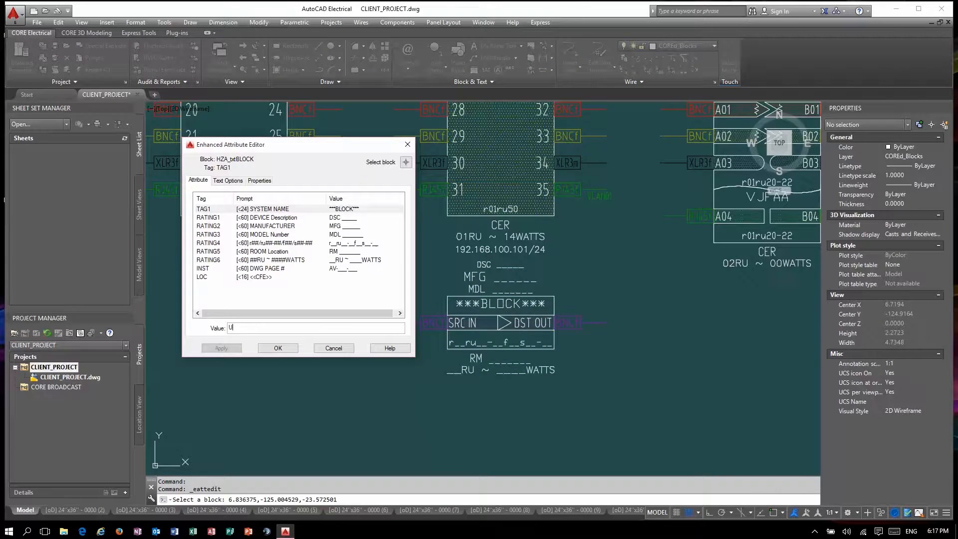
{"action": "type", "text": "NBAL01"}
{"action": "key", "text": "Return"}
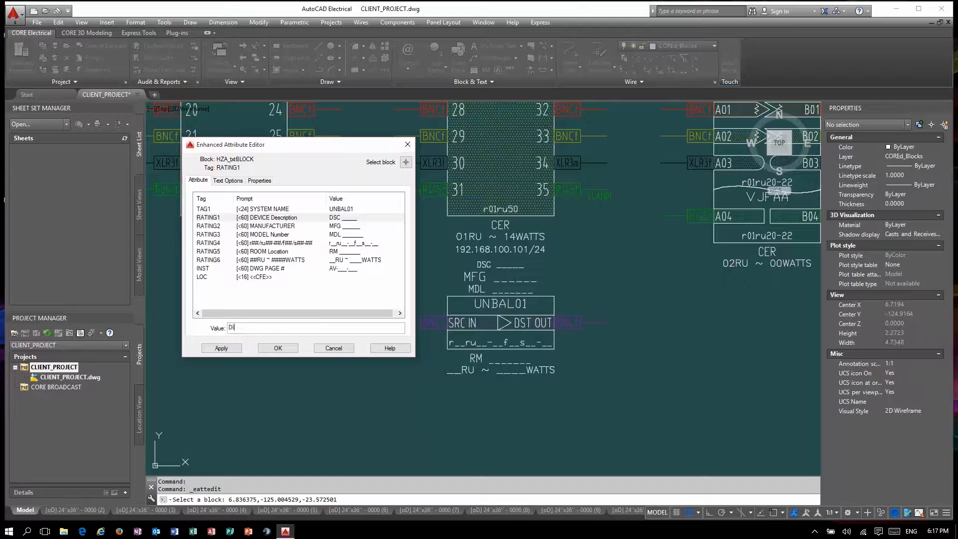
{"action": "type", "text": "DIGITAL AUDIO IMPEDANCE"}
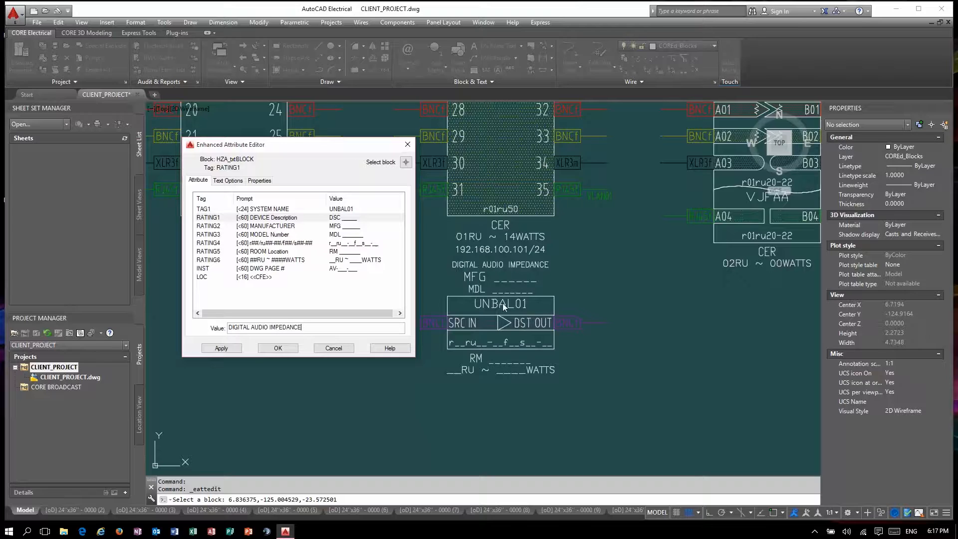
{"action": "type", "text": " TRANSFORMER"}
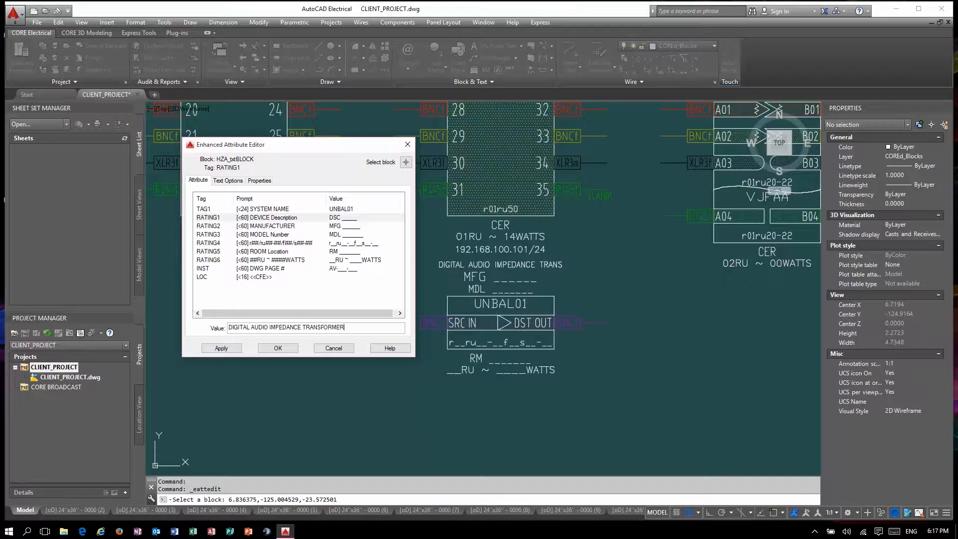
{"action": "key", "text": "Return"}
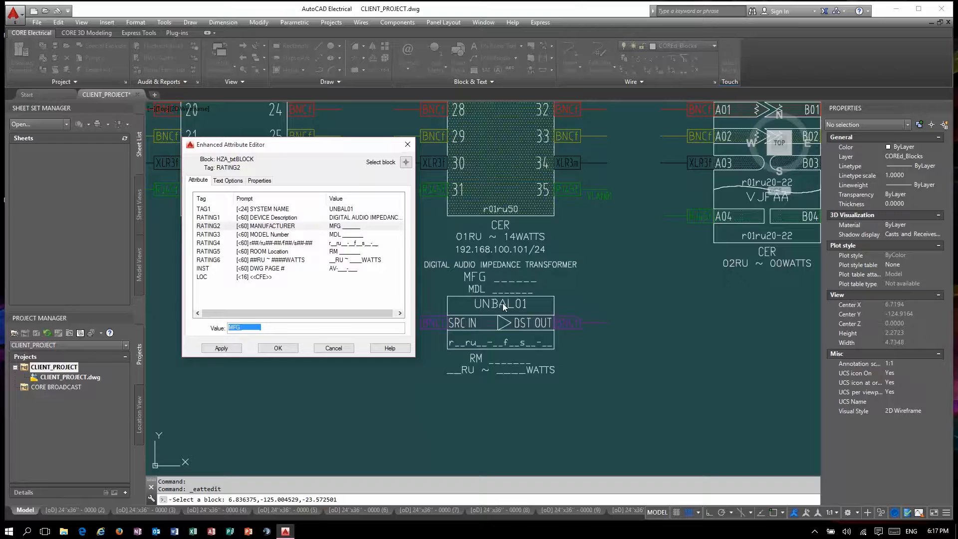
Set the UNBAL01 block's manufacturer to LINK MANUFACTURING and its model number to T0379-ETH
{"action": "type", "text": "LINK MANUFACTURING"}
{"action": "key", "text": "Return"}
{"action": "type", "text": "T03"}
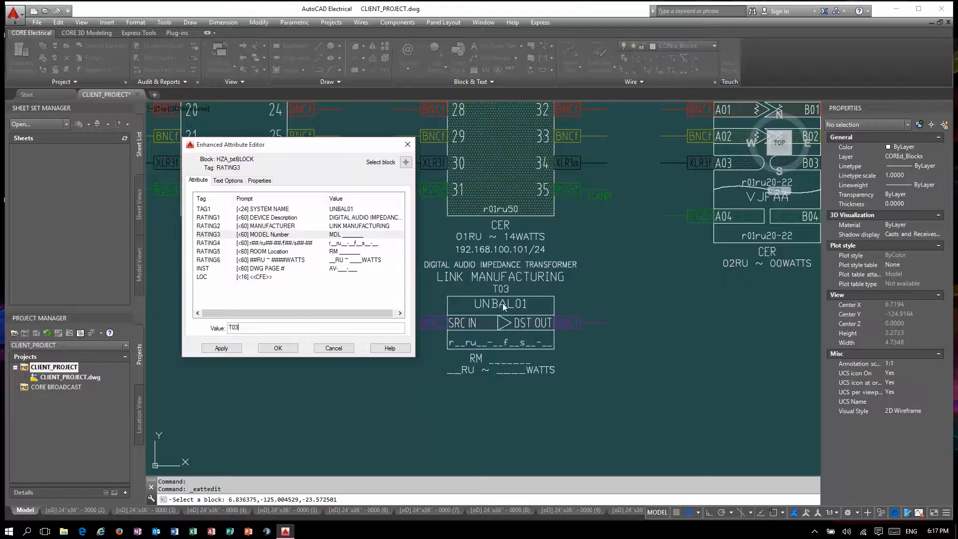
{"action": "type", "text": "79-ETH"}
{"action": "key", "text": "Return"}
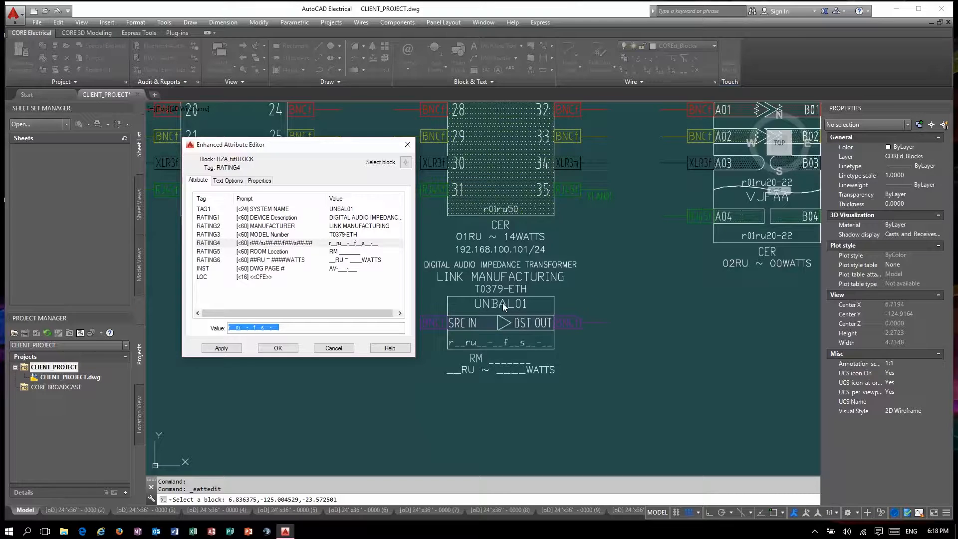
Set the UNBAL01 block's room location to CER and its rack-unit and power text to ADAPTER ~ 00WATTS
{"action": "key", "text": "Return"}
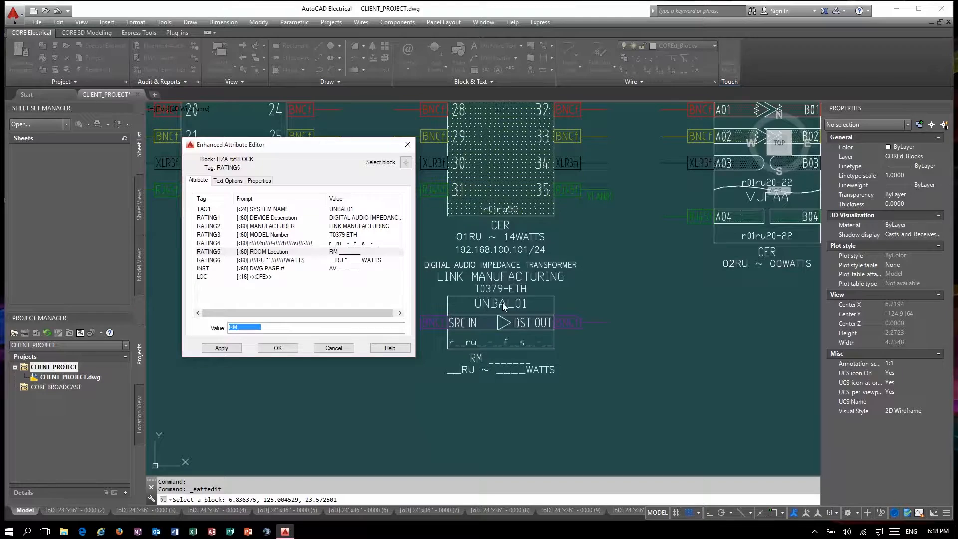
{"action": "type", "text": "CER"}
{"action": "key", "text": "Return"}
{"action": "key", "text": "End"}
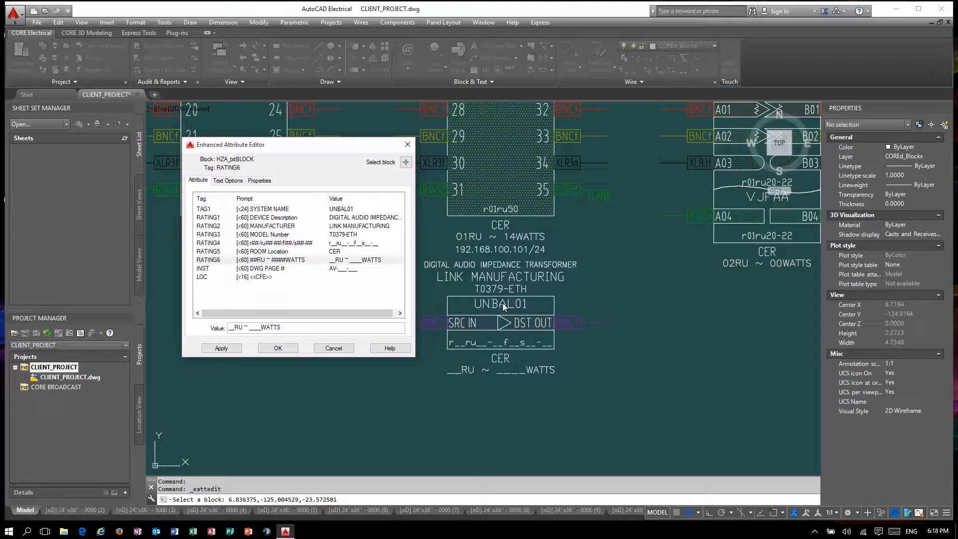
{"action": "key", "text": "BackSpace"}
{"action": "key", "text": "BackSpace"}
{"action": "type", "text": "00"}
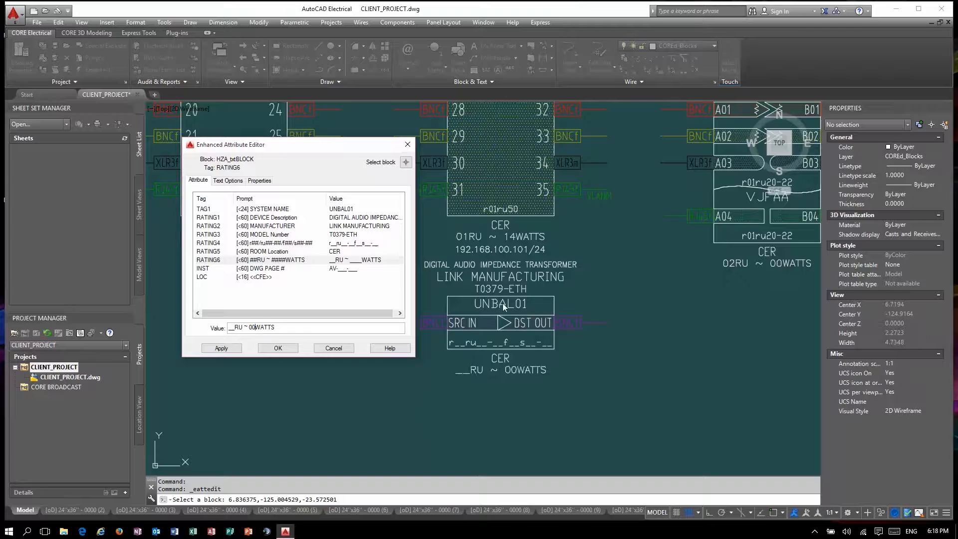
{"action": "key", "text": "Delete"}
{"action": "key", "text": "Delete"}
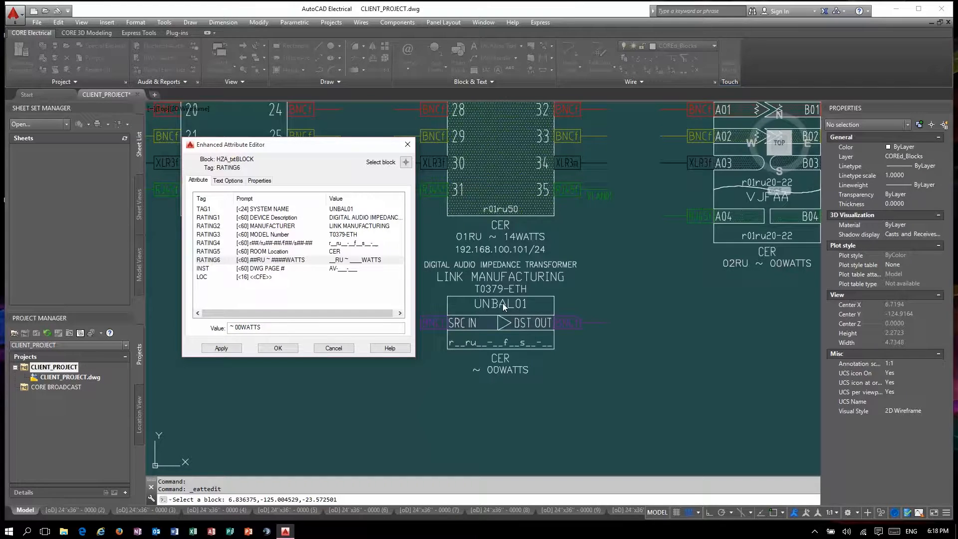
{"action": "type", "text": "ADAPTER"}
{"action": "key", "text": "Return"}
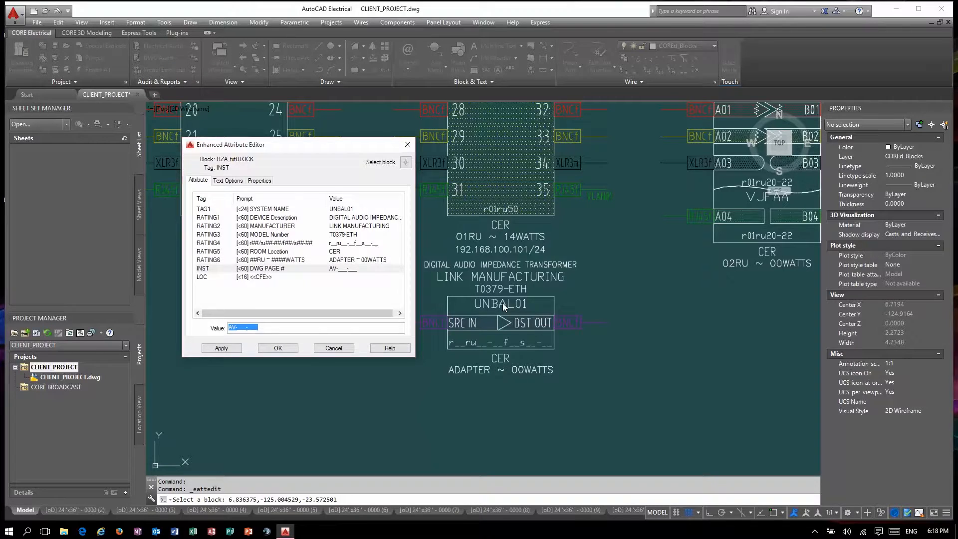
{"action": "key", "text": "ctrl+Return"}
Check the connector type of connector 40 on the WHOMPUM block beside the VJFAA block
{"action": "scroll", "coordinate": [488, 305], "scroll_direction": "down", "scroll_amount": 1}
{"action": "scroll", "coordinate": [461, 339], "scroll_direction": "down", "scroll_amount": 1}
{"action": "scroll", "coordinate": [628, 335], "scroll_direction": "up", "scroll_amount": 2}
{"action": "scroll", "coordinate": [554, 339], "scroll_direction": "down", "scroll_amount": 1}
{"action": "scroll", "coordinate": [471, 338], "scroll_direction": "up", "scroll_amount": 1}
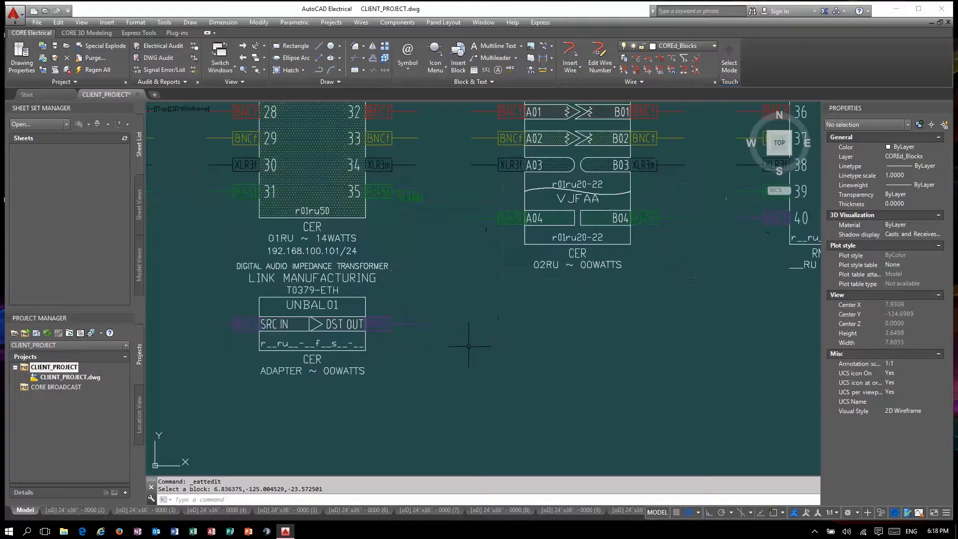
{"action": "scroll", "coordinate": [549, 325], "scroll_direction": "up", "scroll_amount": 1}
{"action": "scroll", "coordinate": [545, 322], "scroll_direction": "up", "scroll_amount": 1}
{"action": "scroll", "coordinate": [545, 322], "scroll_direction": "down", "scroll_amount": 1}
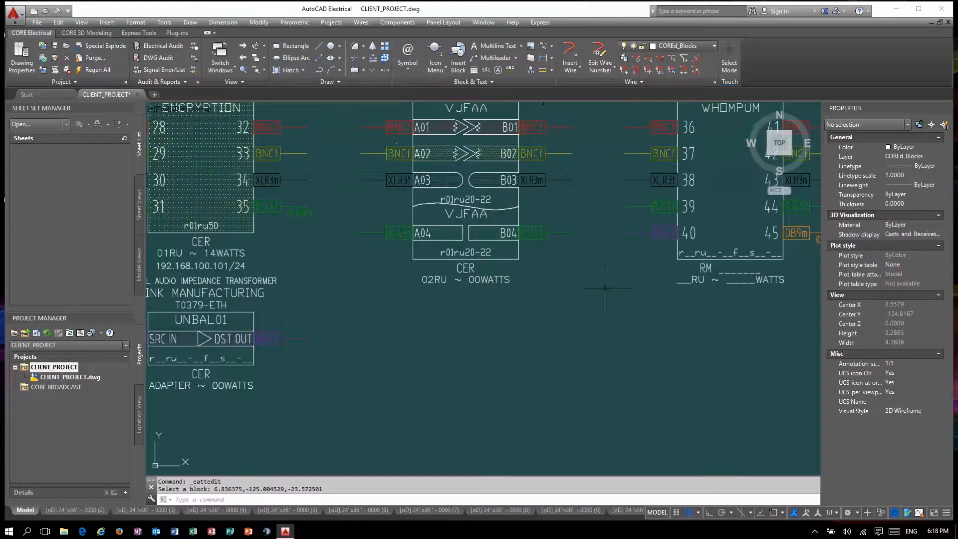
{"action": "double_click", "coordinate": [659, 232]}
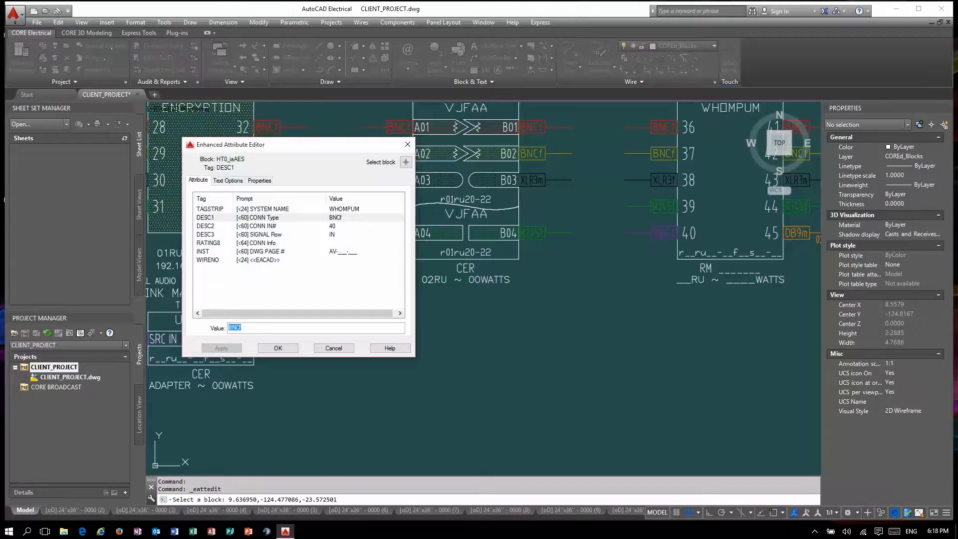
{"action": "key", "text": "Return"}
{"action": "left_click", "coordinate": [277, 348]}
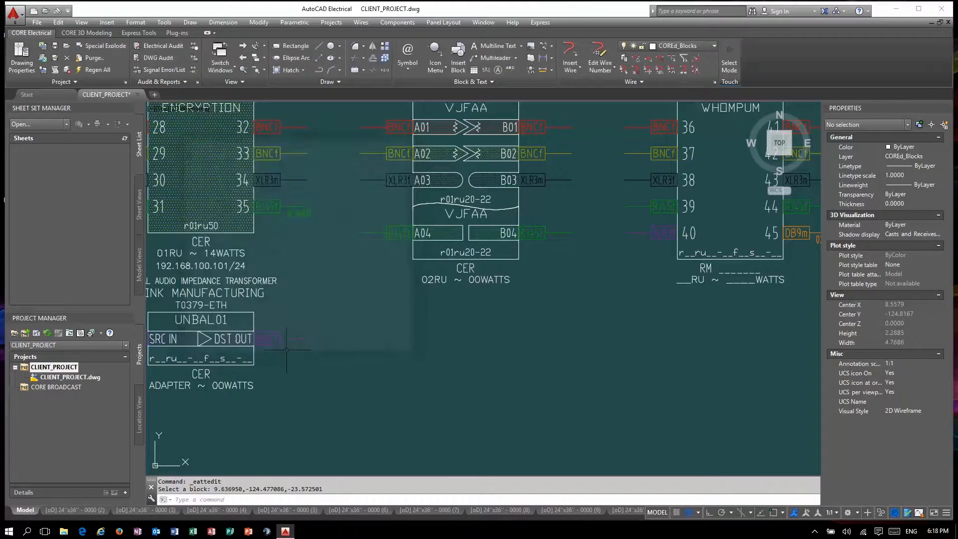
Change the connector type of the UNBAL01 block's DST OUT connector
{"action": "double_click", "coordinate": [266, 344]}
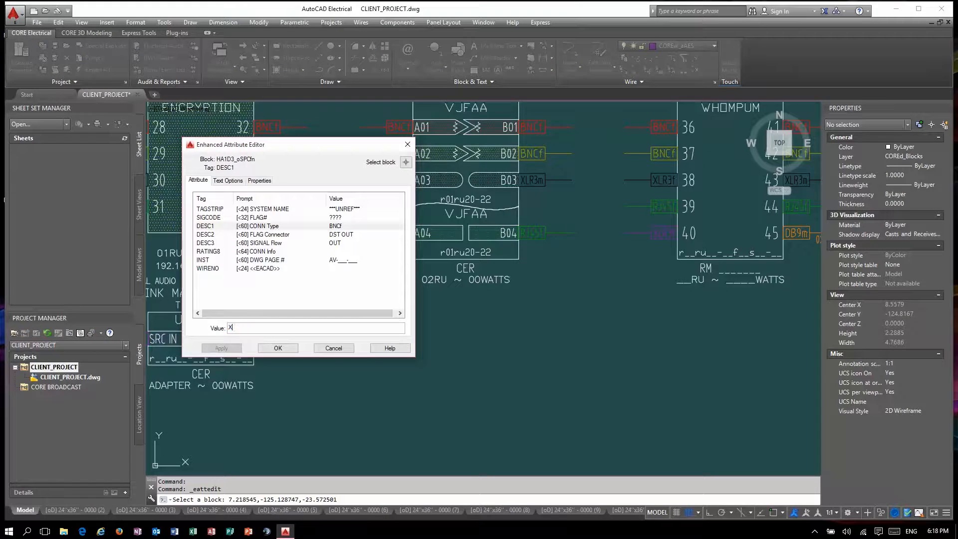
{"action": "key", "text": "Return"}
{"action": "left_click", "coordinate": [278, 349]}
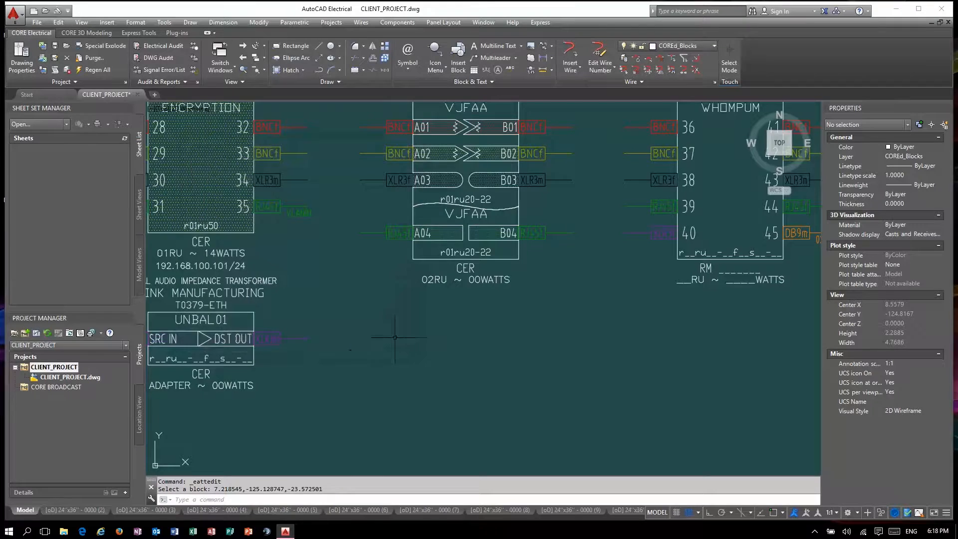
Save the CLIENT_PROJECT.dwg drawing with the completed UNBAL01 adapter block
{"action": "scroll", "coordinate": [498, 321], "scroll_direction": "down", "scroll_amount": 3}
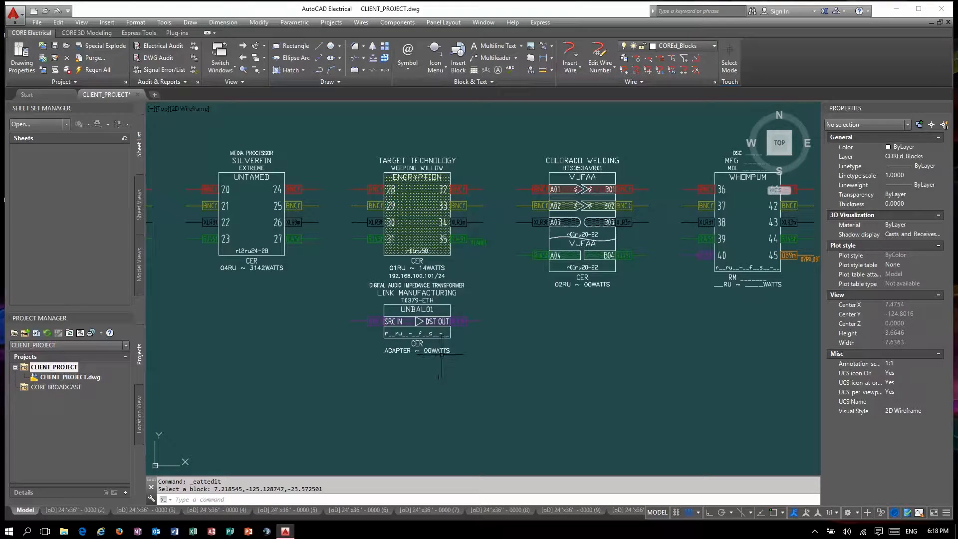
{"action": "mouse_move", "coordinate": [445, 354]}
{"action": "scroll", "coordinate": [488, 353], "scroll_direction": "down", "scroll_amount": 2}
{"action": "scroll", "coordinate": [513, 331], "scroll_direction": "down", "scroll_amount": 2}
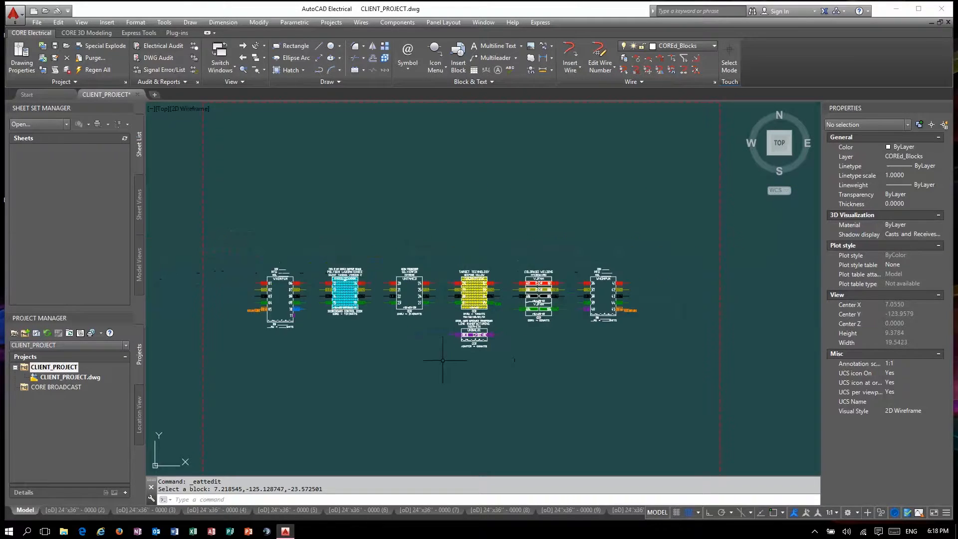
{"action": "scroll", "coordinate": [441, 358], "scroll_direction": "up", "scroll_amount": 2}
{"action": "left_click", "coordinate": [54, 46]}
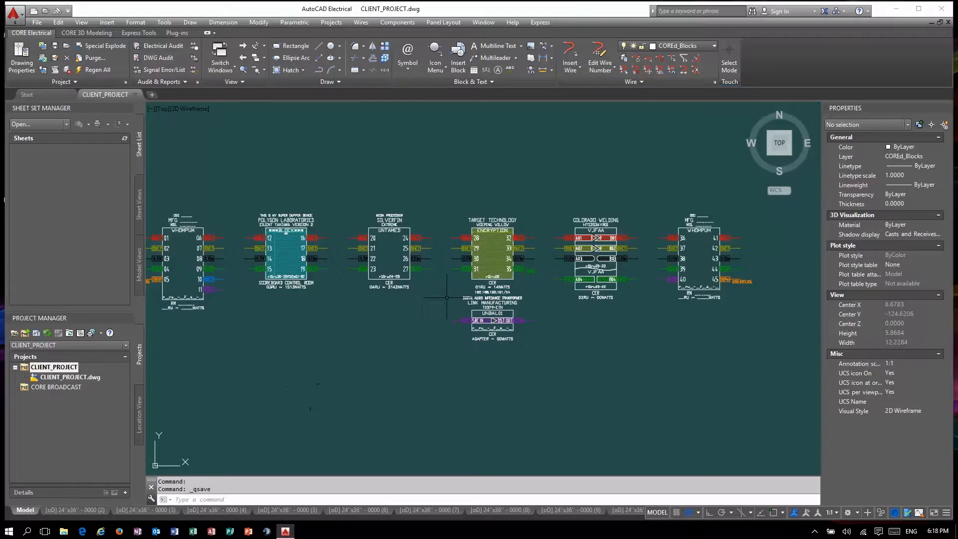
Insert an HA1S1_iFLGmd flag block to the right of the last WHOMPUM block, in line with connector 44
{"action": "scroll", "coordinate": [354, 302], "scroll_direction": "down", "scroll_amount": 3}
{"action": "scroll", "coordinate": [693, 277], "scroll_direction": "up", "scroll_amount": 3}
{"action": "scroll", "coordinate": [648, 287], "scroll_direction": "up", "scroll_amount": 2}
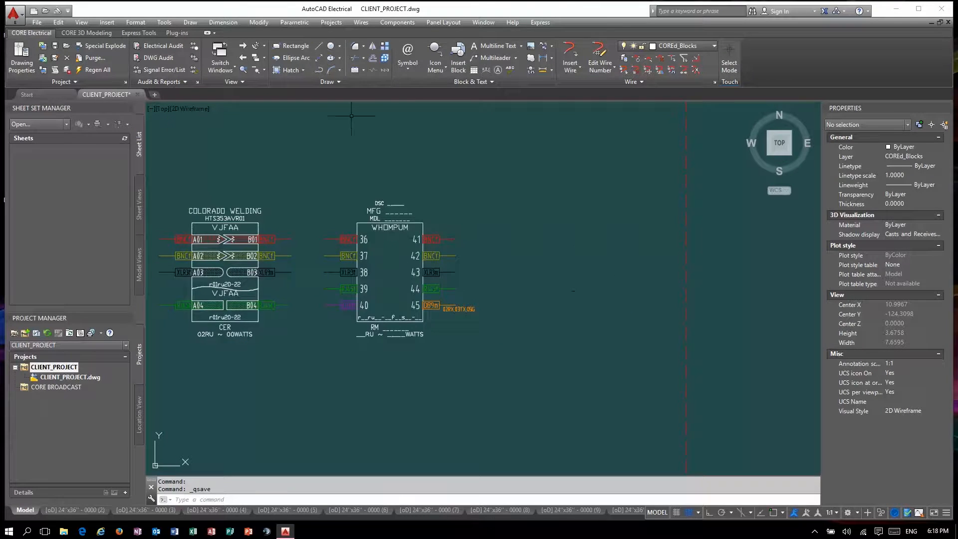
{"action": "left_click", "coordinate": [458, 59]}
{"action": "left_click", "coordinate": [363, 78]}
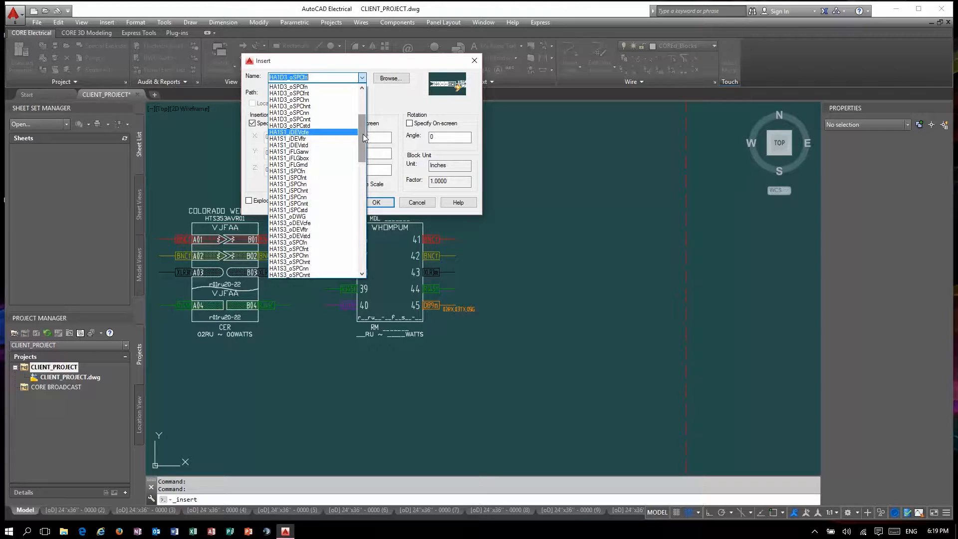
{"action": "left_click_drag", "start_coordinate": [363, 134], "coordinate": [361, 140]}
{"action": "left_click", "coordinate": [330, 139]}
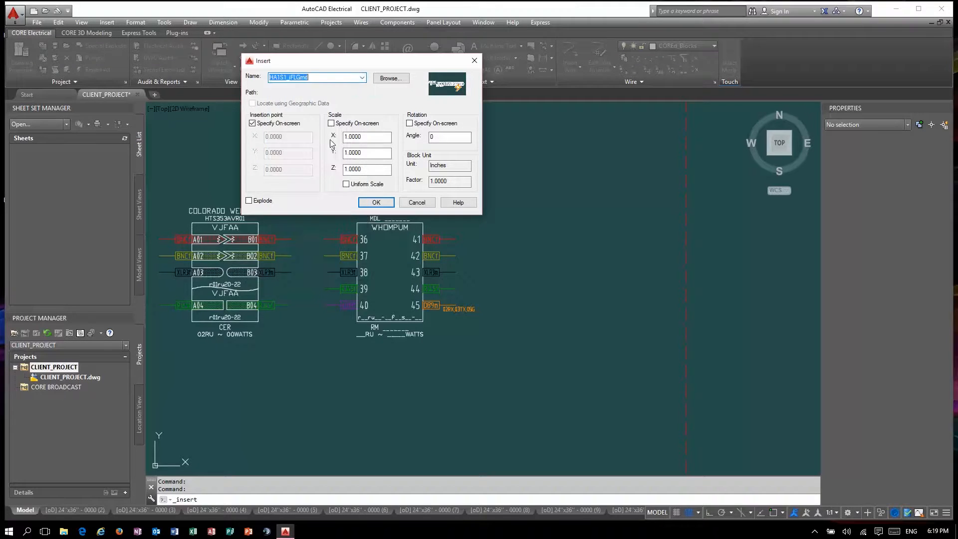
{"action": "left_click", "coordinate": [385, 203]}
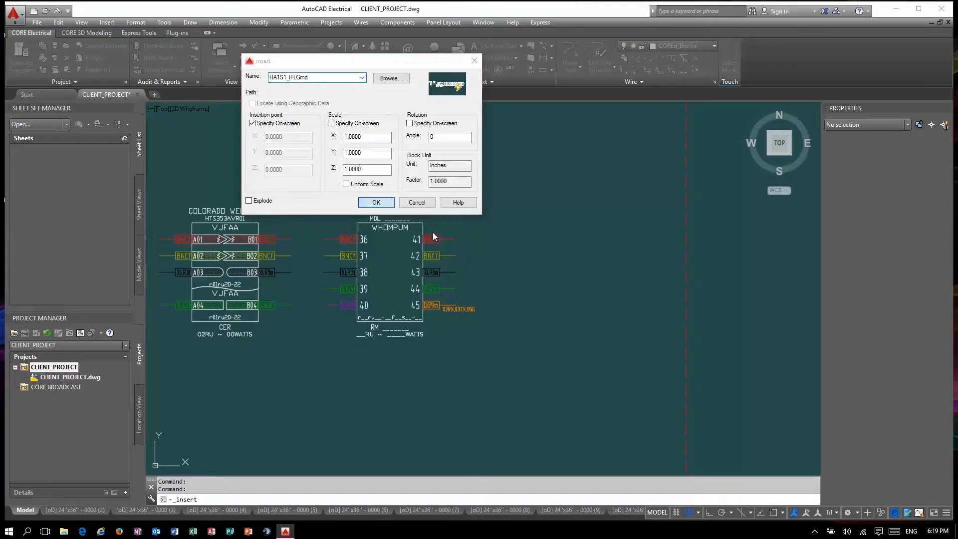
{"action": "left_click", "coordinate": [472, 288]}
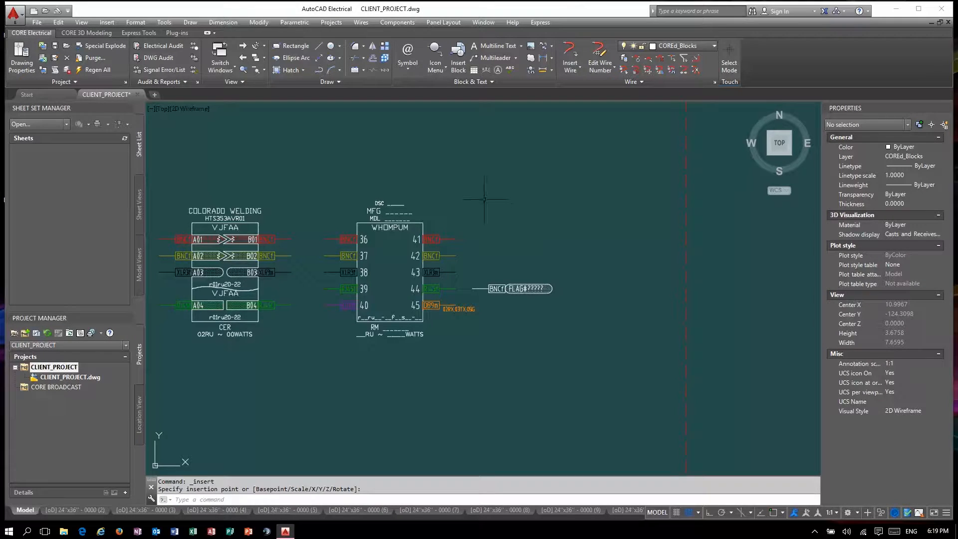
Insert an HA1D3_oFLGmd flag block to the left of the first WHOMPUM block, in line with connector 04
{"action": "left_click", "coordinate": [451, 68]}
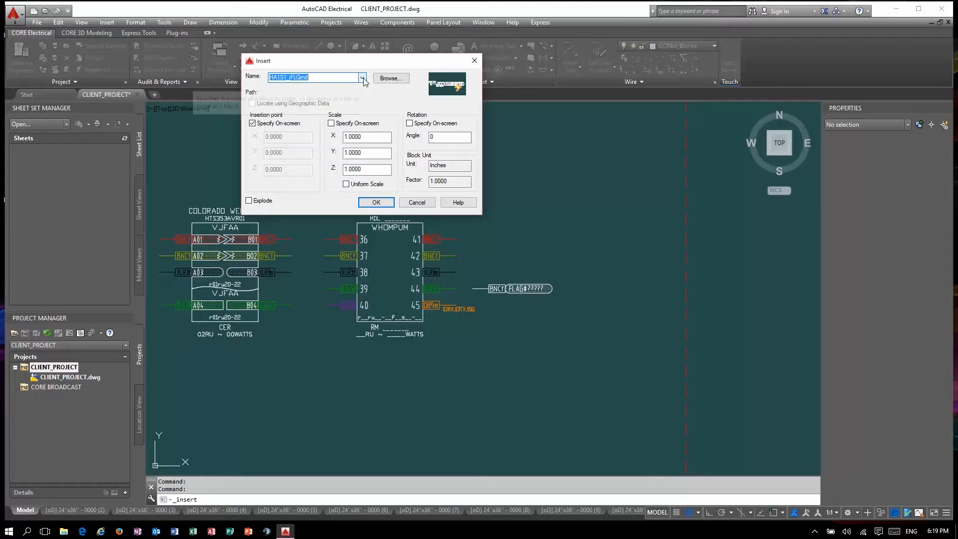
{"action": "left_click", "coordinate": [361, 77]}
{"action": "left_click_drag", "start_coordinate": [366, 154], "coordinate": [369, 126]}
{"action": "left_click", "coordinate": [331, 119]}
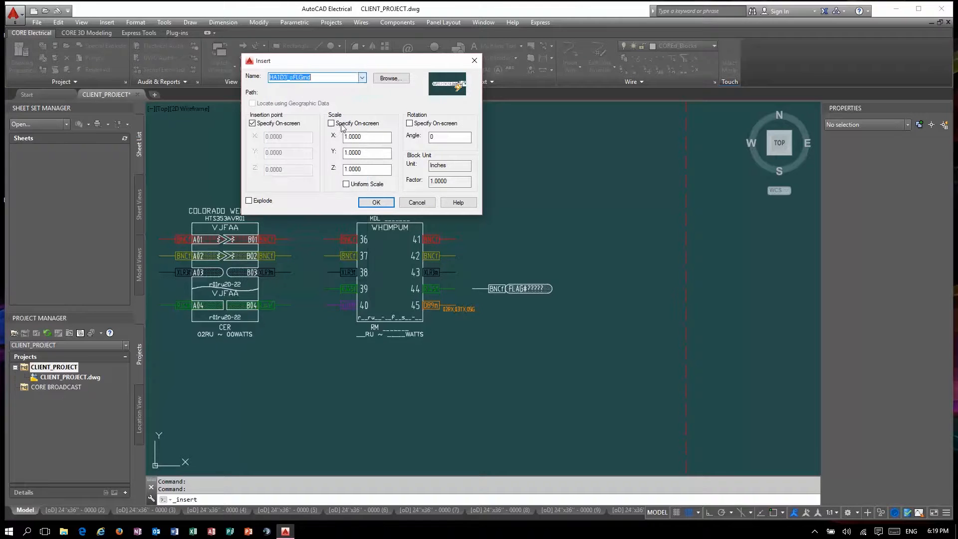
{"action": "left_click", "coordinate": [382, 202]}
{"action": "scroll", "coordinate": [598, 279], "scroll_direction": "down", "scroll_amount": 5}
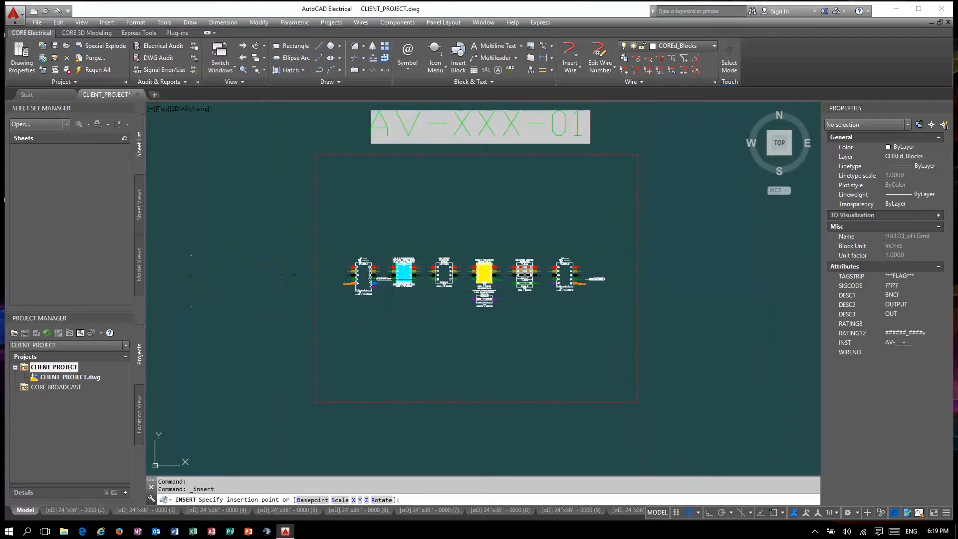
{"action": "scroll", "coordinate": [282, 263], "scroll_direction": "up", "scroll_amount": 8}
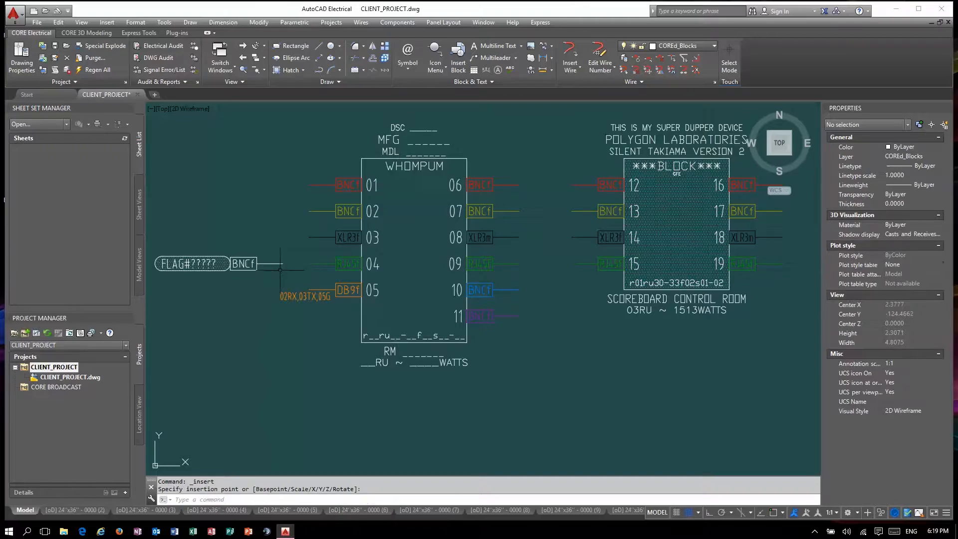
Set the connector type of both flag blocks to RJ45f and their signal code to A
{"action": "scroll", "coordinate": [222, 263], "scroll_direction": "down", "scroll_amount": 2}
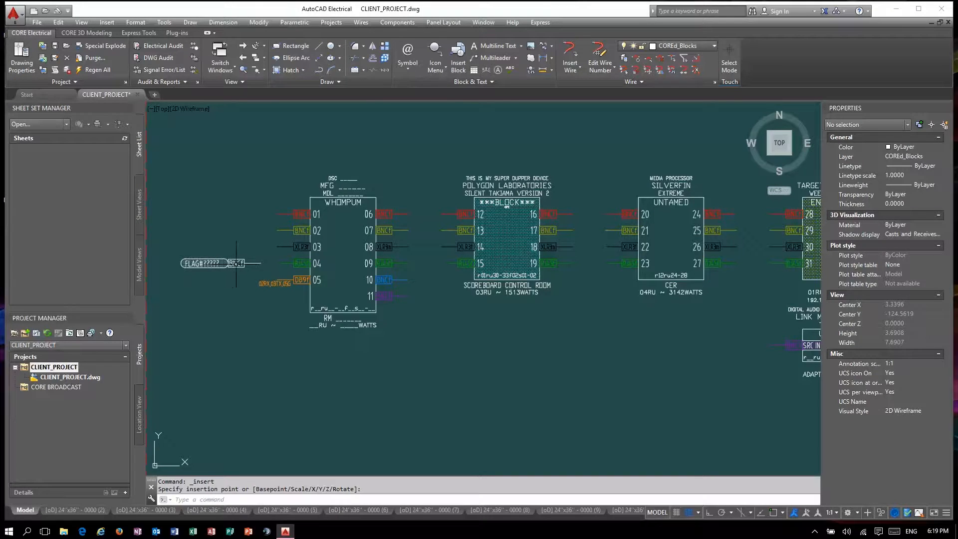
{"action": "left_click", "coordinate": [235, 263]}
{"action": "scroll", "coordinate": [235, 263], "scroll_direction": "down", "scroll_amount": 4}
{"action": "scroll", "coordinate": [724, 321], "scroll_direction": "up", "scroll_amount": 3}
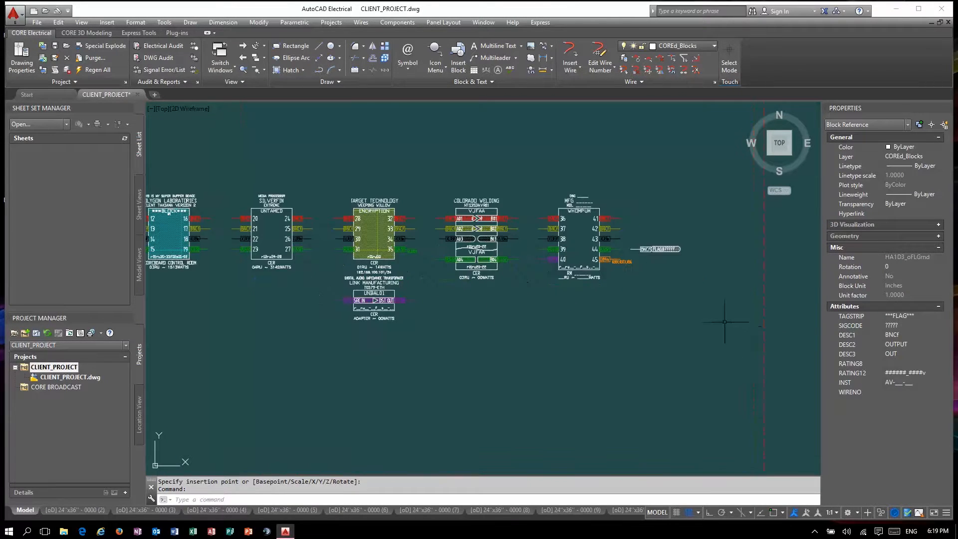
{"action": "left_click", "coordinate": [658, 249]}
{"action": "scroll", "coordinate": [658, 249], "scroll_direction": "down", "scroll_amount": 2}
{"action": "left_click", "coordinate": [917, 335]}
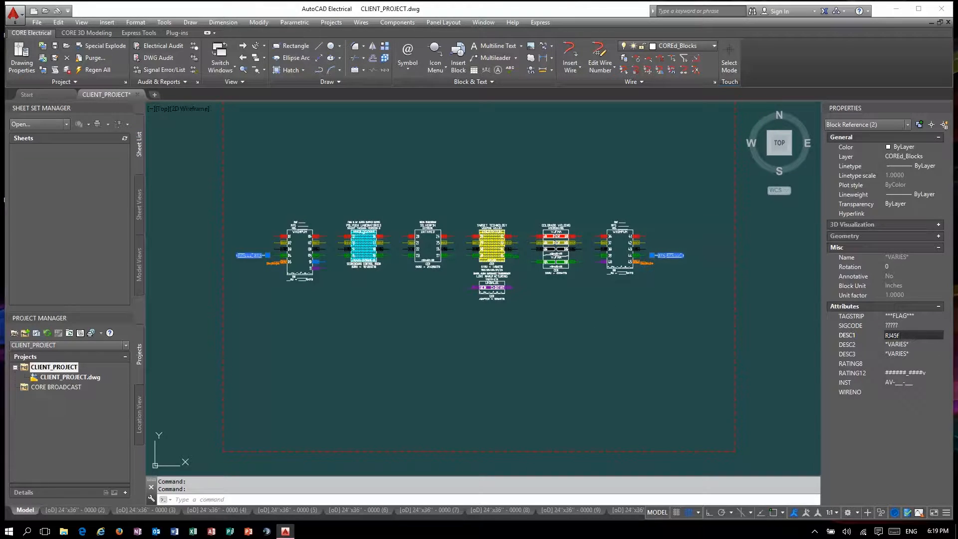
{"action": "key", "text": "Return"}
{"action": "left_click", "coordinate": [908, 325]}
{"action": "type", "text": "A"}
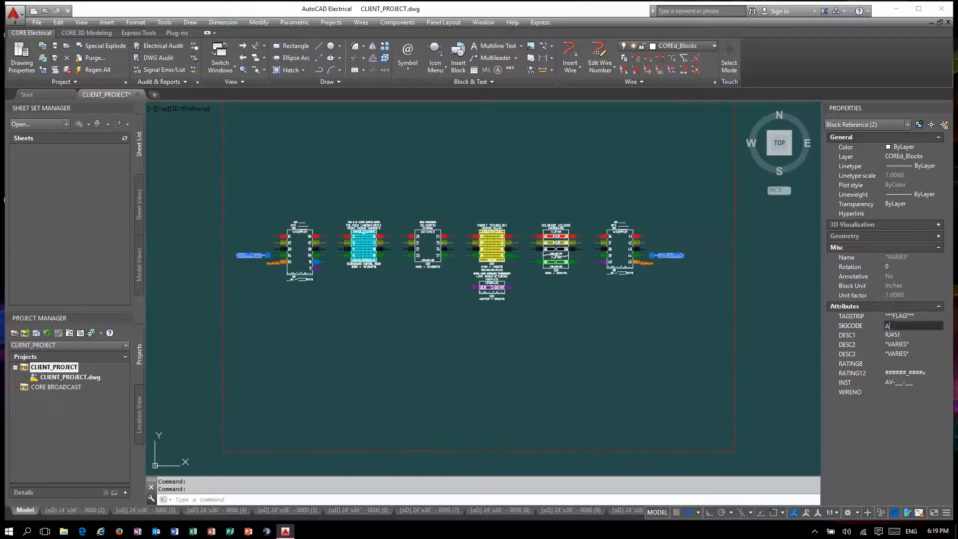
Move both flag blocks to the COREw_NETc layer
{"action": "left_click", "coordinate": [937, 156]}
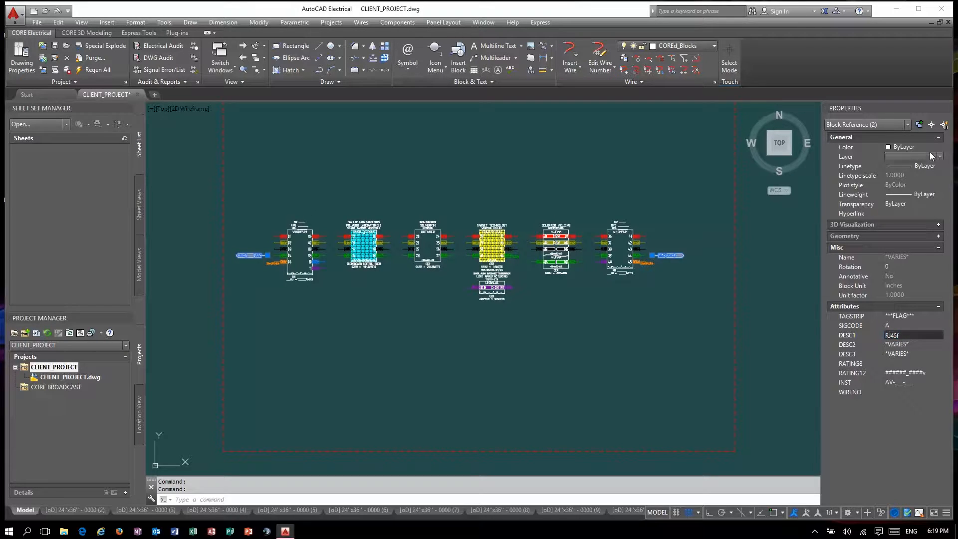
{"action": "left_click", "coordinate": [938, 156]}
{"action": "scroll", "coordinate": [941, 186], "scroll_direction": "down", "scroll_amount": 3}
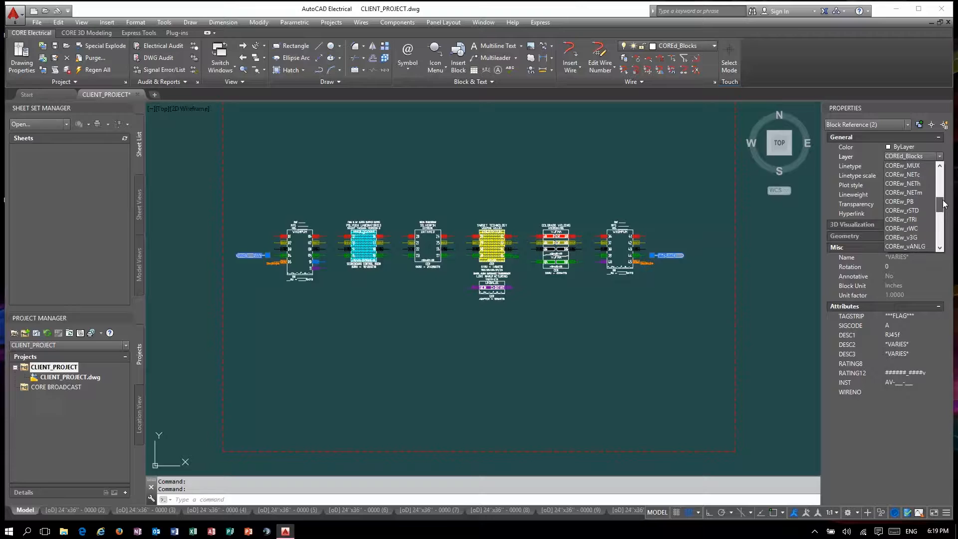
{"action": "left_click", "coordinate": [921, 175]}
{"action": "key", "text": "Escape"}
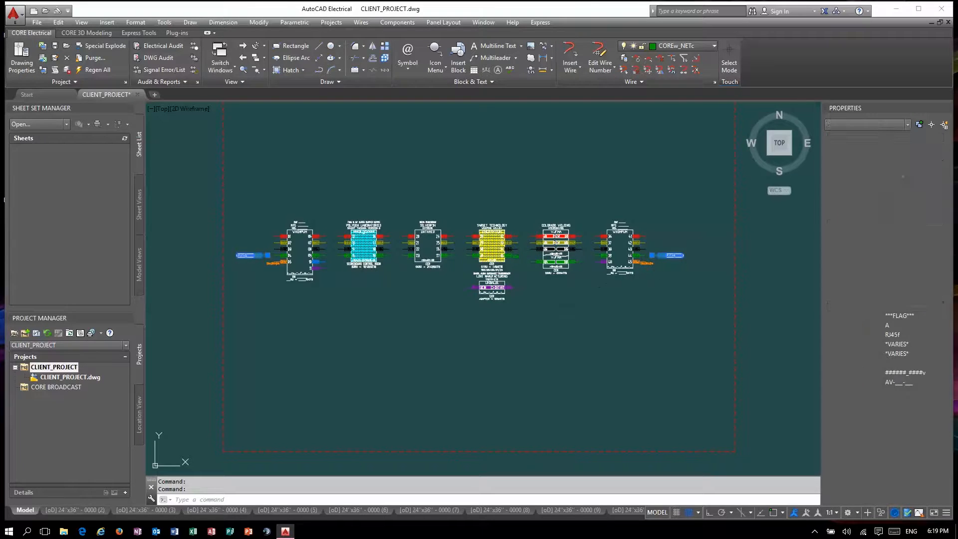
{"action": "scroll", "coordinate": [556, 239], "scroll_direction": "up", "scroll_amount": 8}
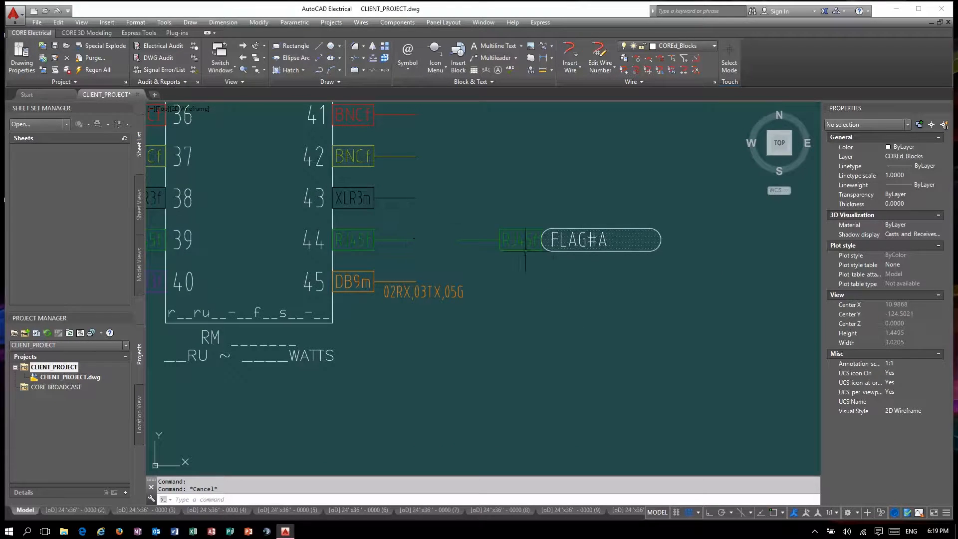
{"action": "scroll", "coordinate": [653, 246], "scroll_direction": "down", "scroll_amount": 6}
{"action": "scroll", "coordinate": [411, 244], "scroll_direction": "down", "scroll_amount": 3}
{"action": "scroll", "coordinate": [316, 265], "scroll_direction": "up", "scroll_amount": 10}
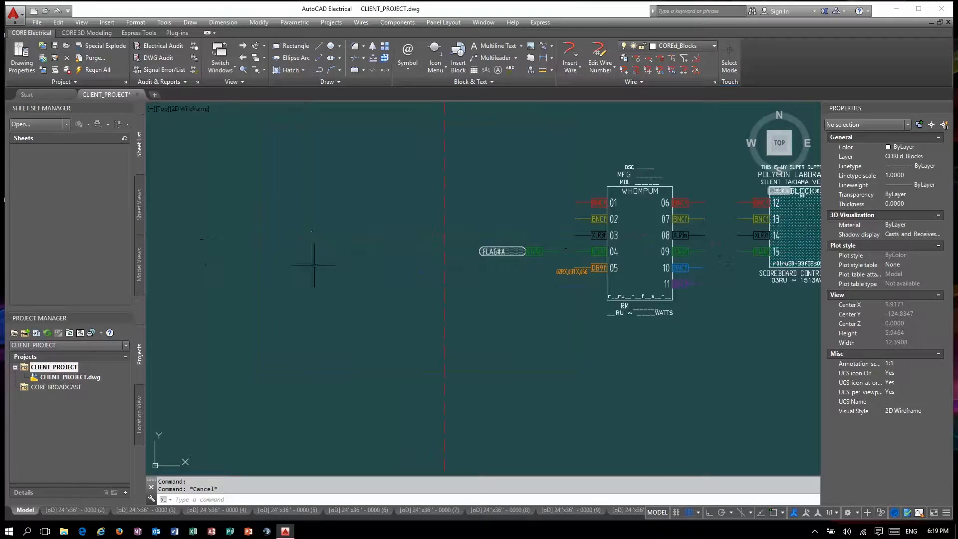
Insert an HA1S3_oDEVcfe device block to the left of the first WHOMPUM block, in line with connector 05
{"action": "scroll", "coordinate": [543, 253], "scroll_direction": "down", "scroll_amount": 3}
{"action": "scroll", "coordinate": [544, 231], "scroll_direction": "up", "scroll_amount": 3}
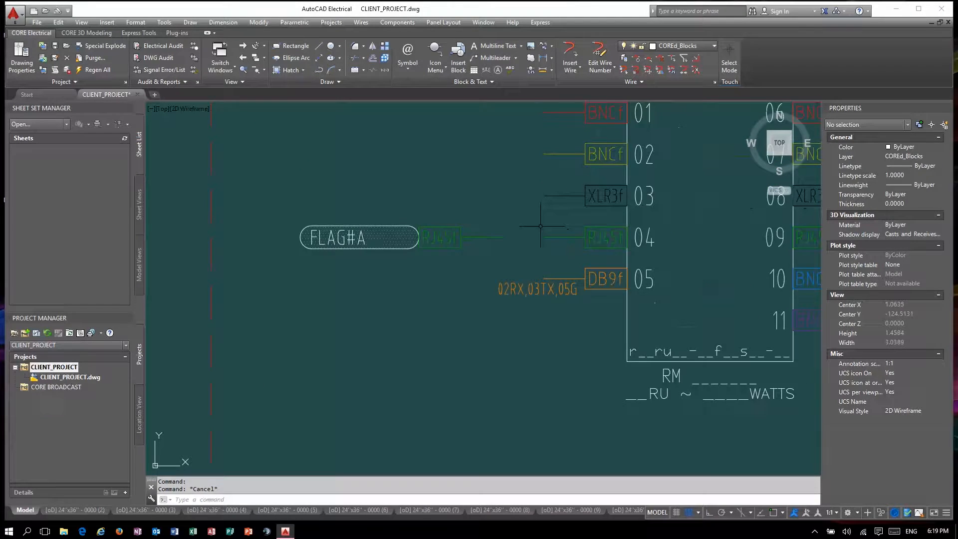
{"action": "left_click", "coordinate": [458, 56]}
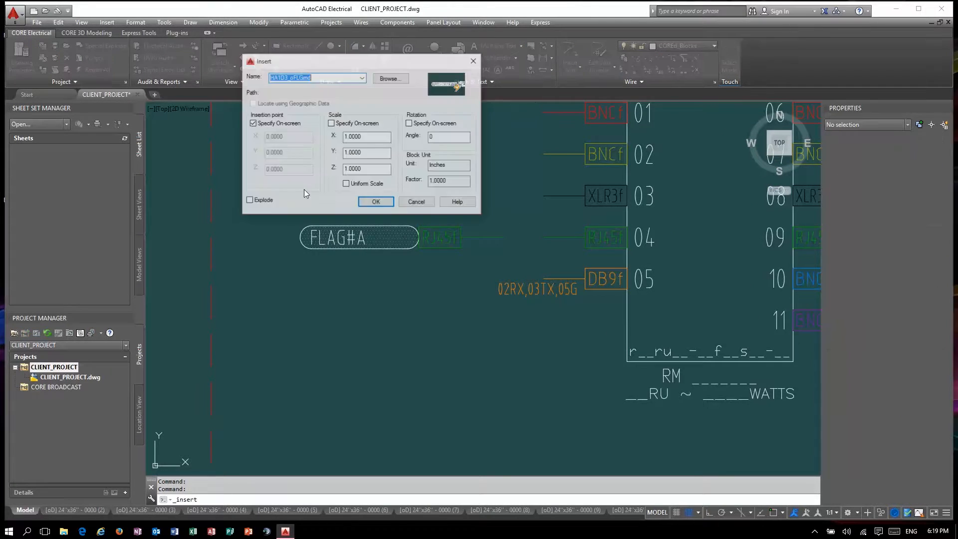
{"action": "left_click", "coordinate": [364, 78]}
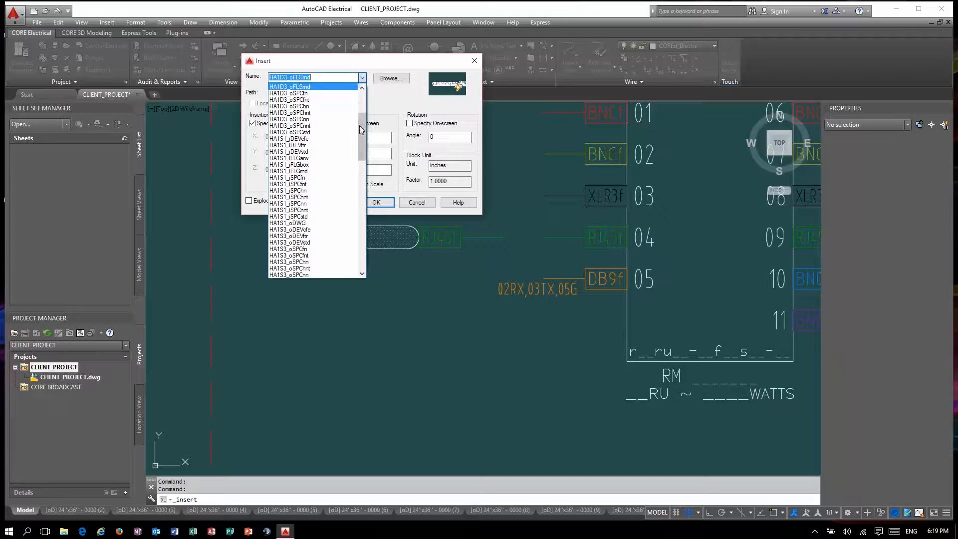
{"action": "left_click_drag", "start_coordinate": [363, 129], "coordinate": [361, 135]}
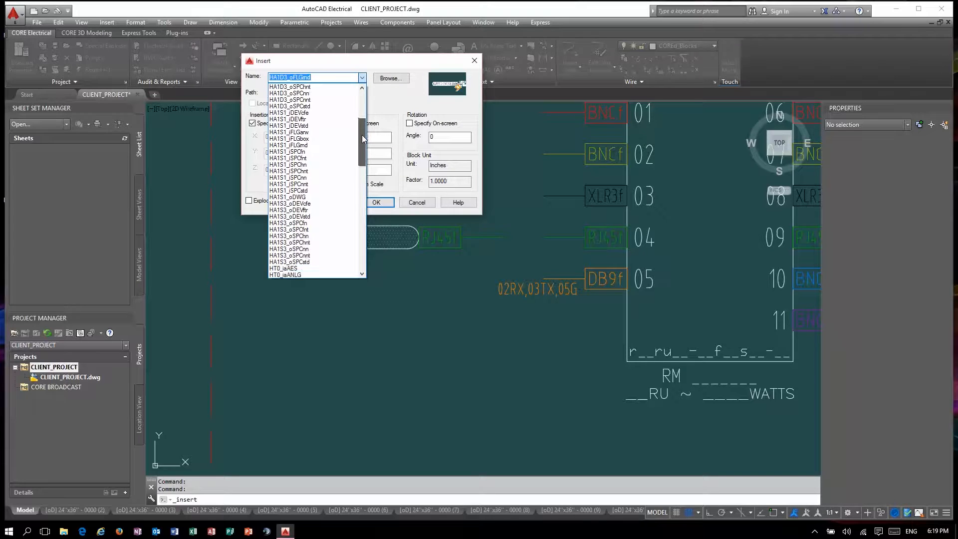
{"action": "left_click", "coordinate": [315, 112]}
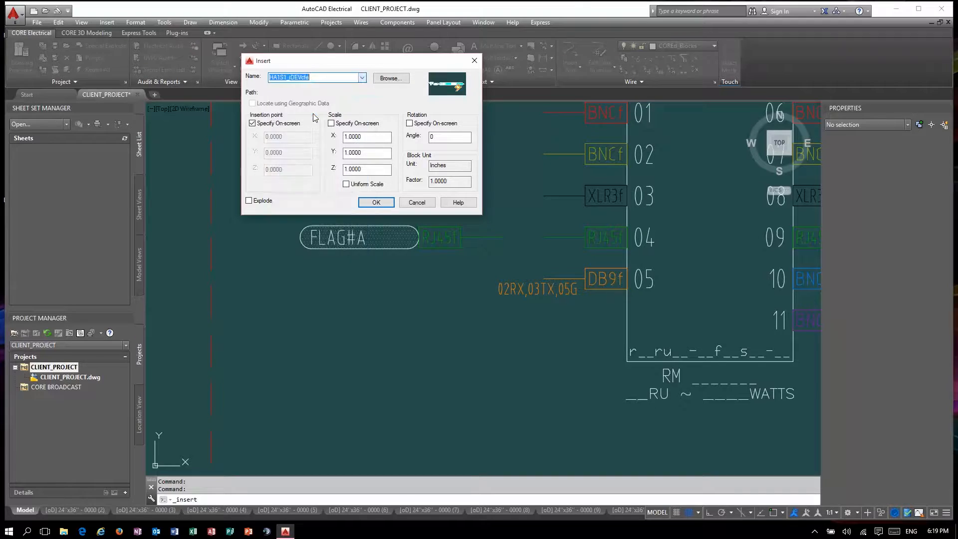
{"action": "left_click", "coordinate": [361, 77]}
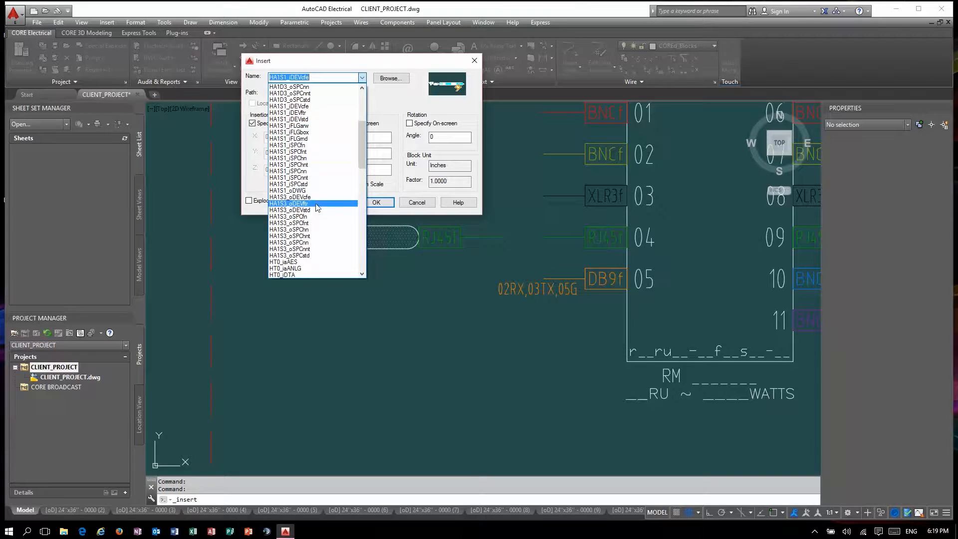
{"action": "left_click", "coordinate": [354, 200]}
{"action": "left_click", "coordinate": [365, 202]}
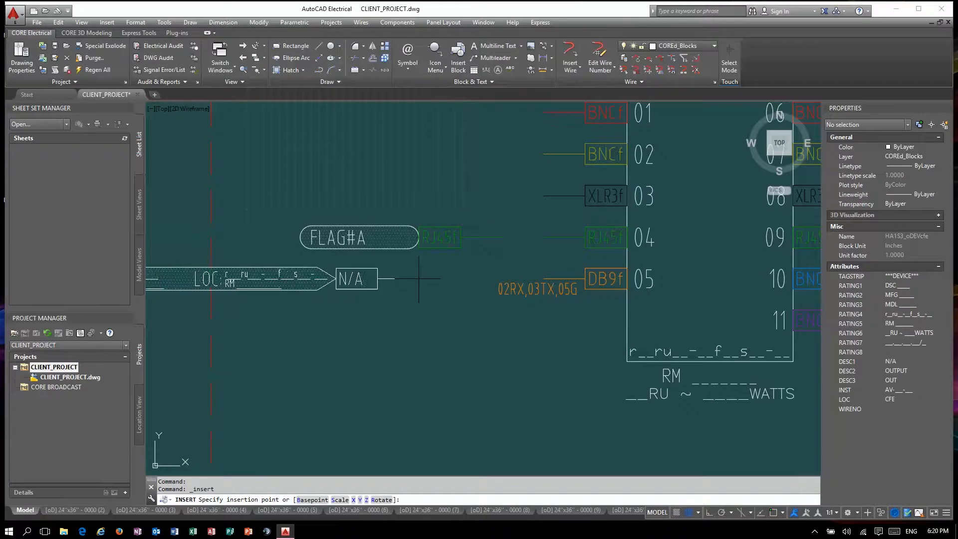
{"action": "left_click", "coordinate": [501, 278]}
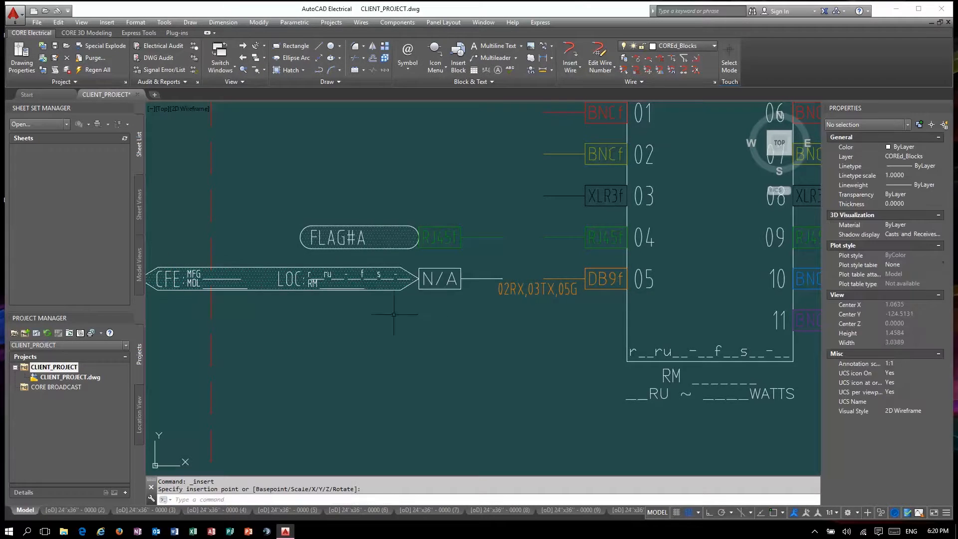
Set the connector type of the CFE device block beside connector 05 to DB9m
{"action": "double_click", "coordinate": [439, 280]}
{"action": "type", "text": "DB9m"}
{"action": "key", "text": "Return"}
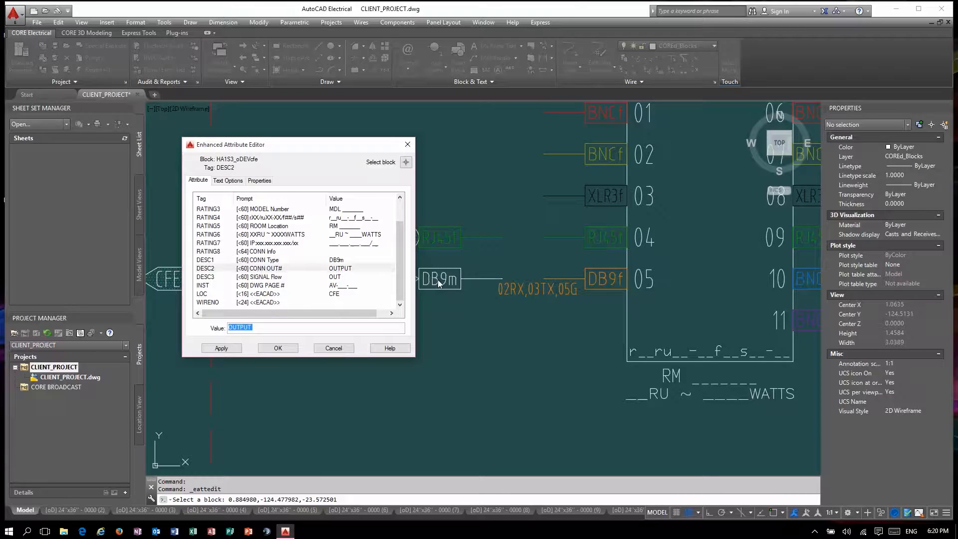
{"action": "left_click", "coordinate": [298, 348]}
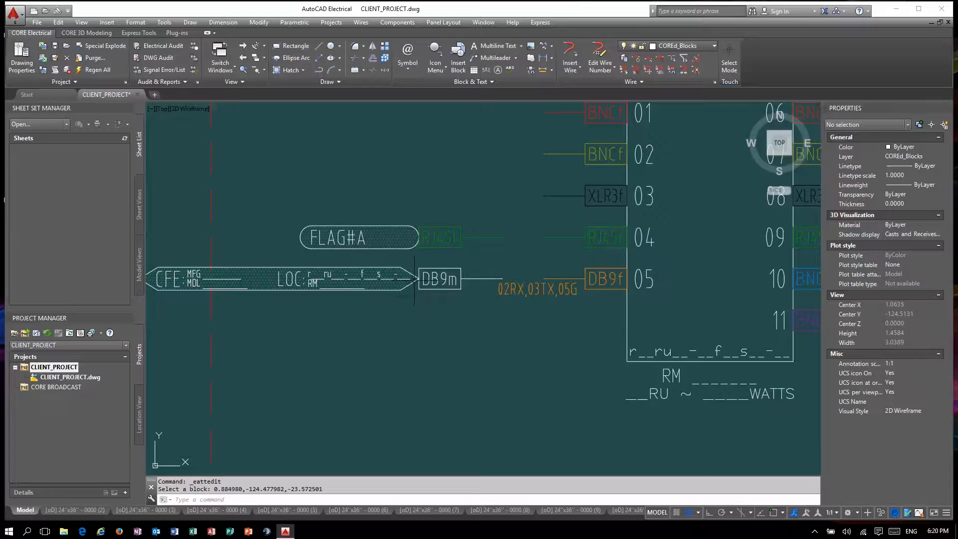
{"action": "left_click", "coordinate": [412, 280]}
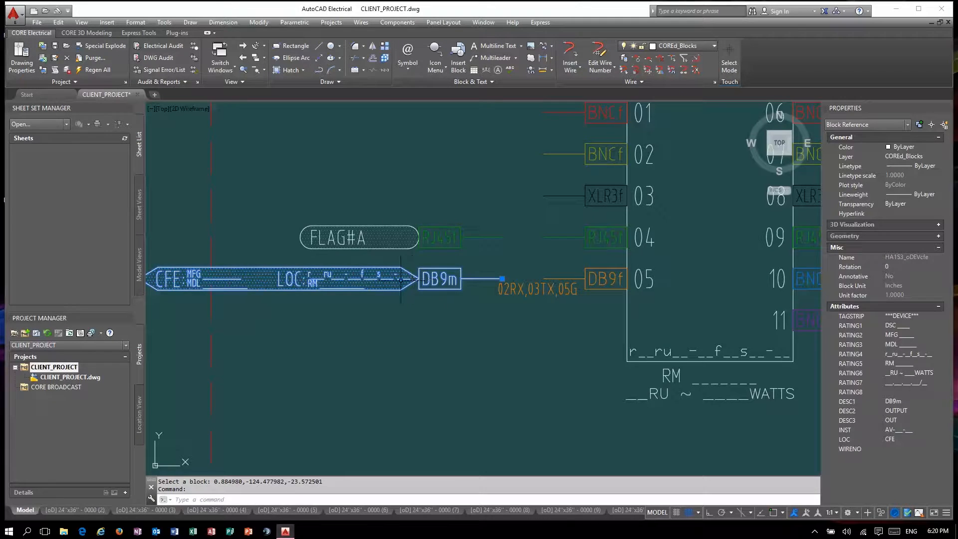
{"action": "key", "text": "Escape"}
Insert an HA1S1_iDEVcfe device block to the right of the last WHOMPUM block, in line with connector 45
{"action": "scroll", "coordinate": [359, 282], "scroll_direction": "down", "scroll_amount": 7}
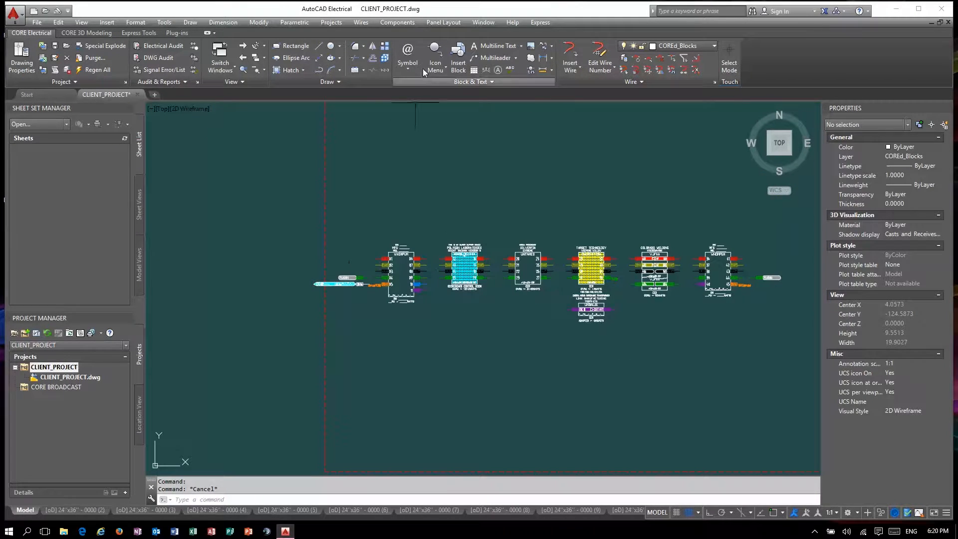
{"action": "left_click", "coordinate": [458, 60]}
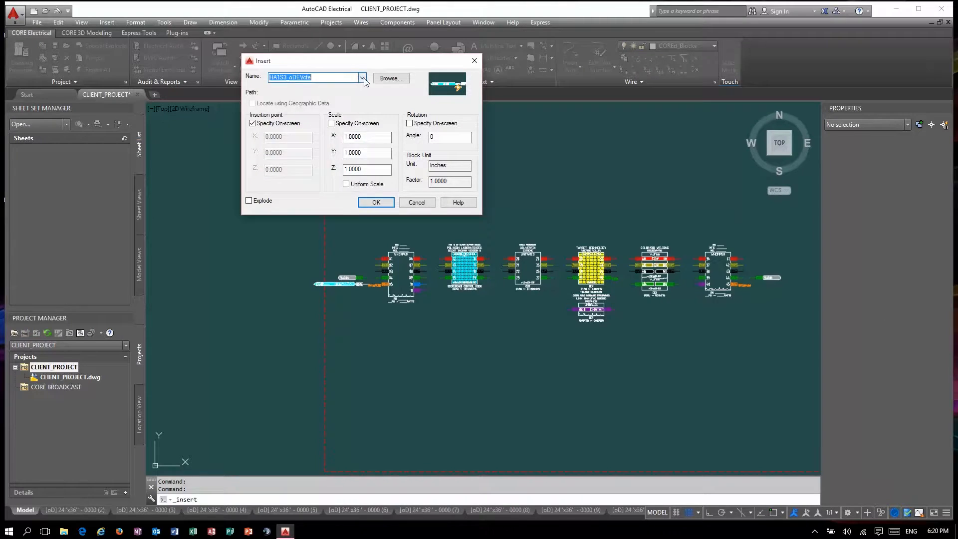
{"action": "left_click", "coordinate": [364, 79]}
{"action": "left_click_drag", "start_coordinate": [361, 155], "coordinate": [368, 102]}
{"action": "scroll", "coordinate": [369, 105], "scroll_direction": "down", "scroll_amount": 1}
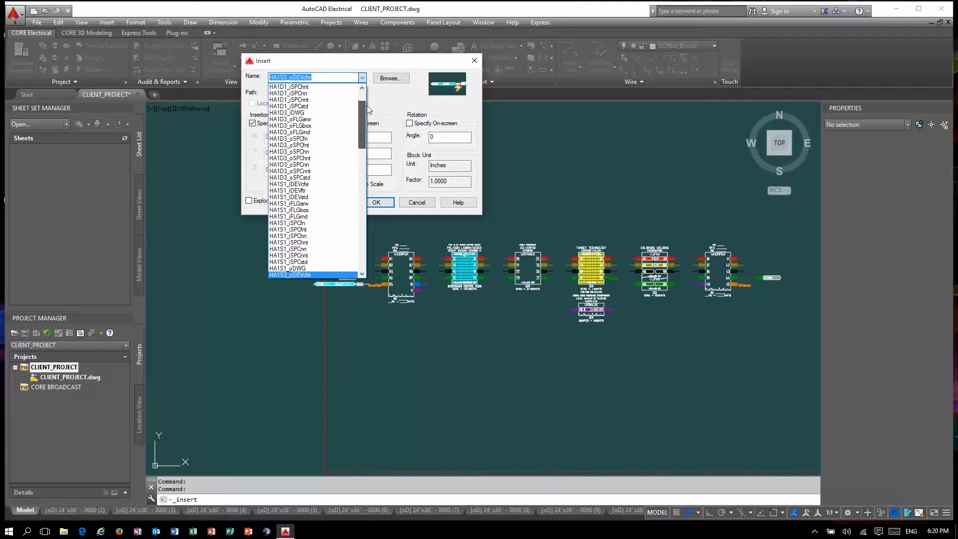
{"action": "left_click", "coordinate": [297, 190]}
{"action": "left_click", "coordinate": [375, 202]}
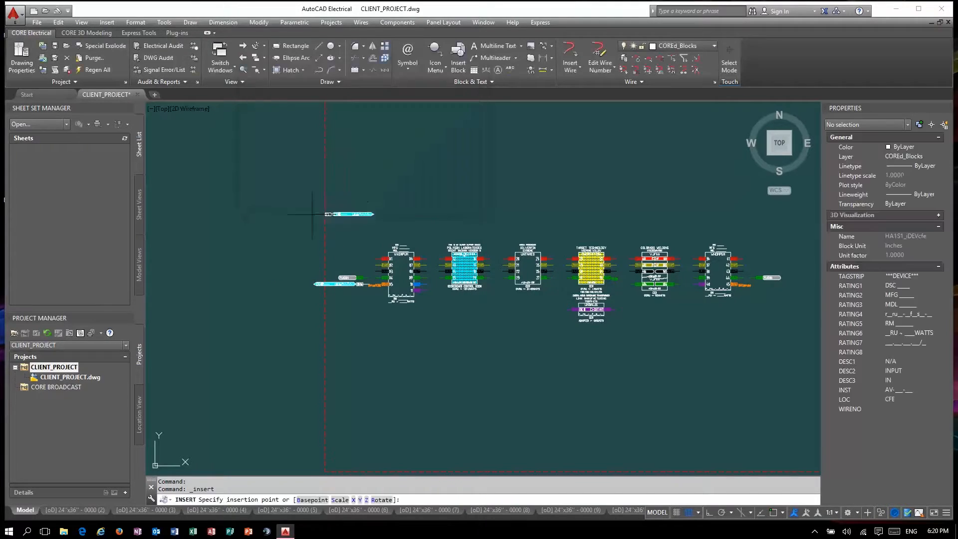
{"action": "scroll", "coordinate": [339, 145], "scroll_direction": "down", "scroll_amount": 2}
{"action": "scroll", "coordinate": [464, 225], "scroll_direction": "up", "scroll_amount": 6}
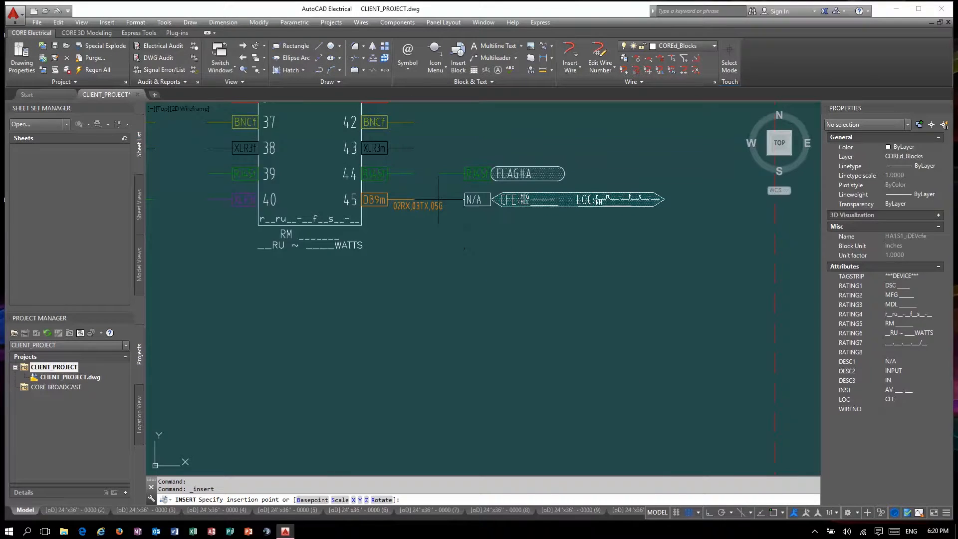
{"action": "left_click", "coordinate": [439, 199]}
Set the connector type of the CFE device block beside connector 45 to DB9f
{"action": "double_click", "coordinate": [472, 200]}
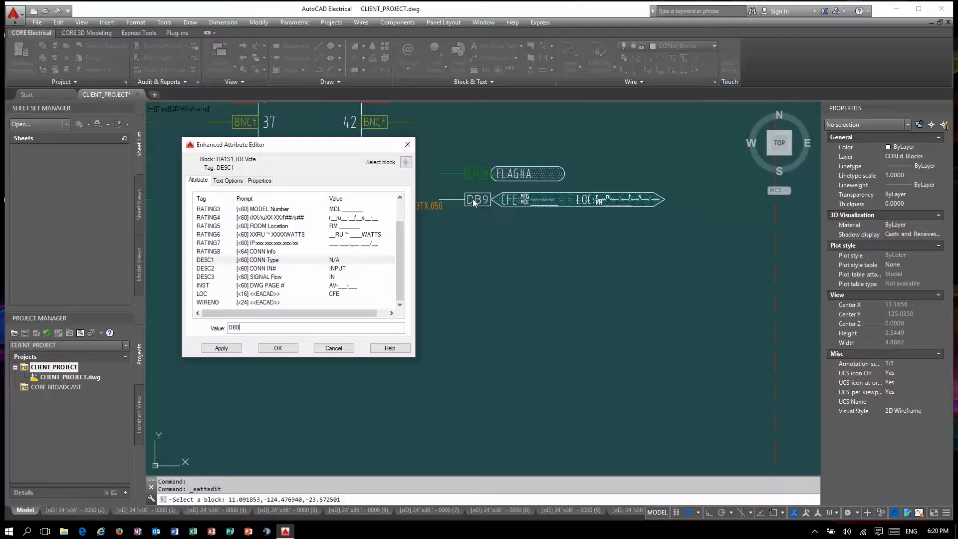
{"action": "key", "text": "Return"}
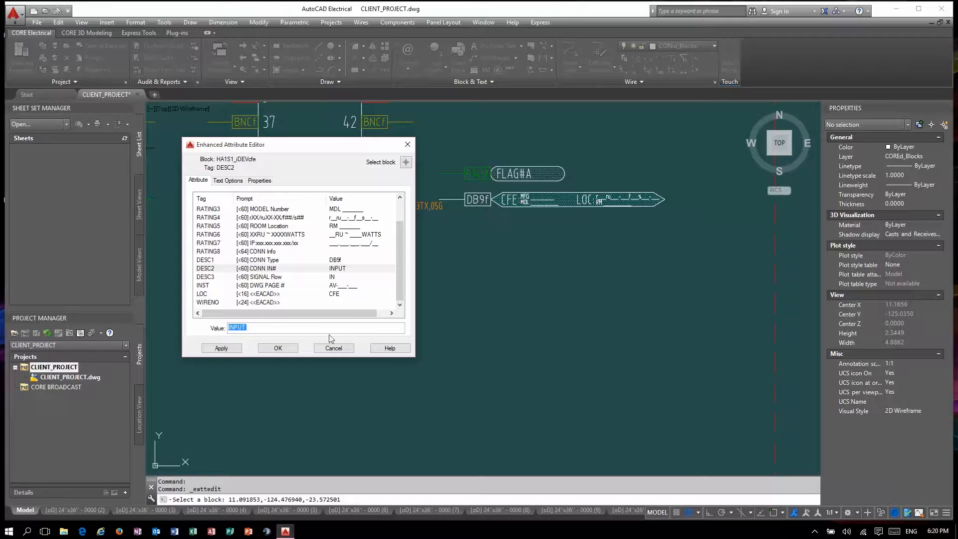
{"action": "left_click", "coordinate": [276, 351]}
Move both CFE device blocks to the COREw_DTA layer
{"action": "left_click", "coordinate": [482, 205]}
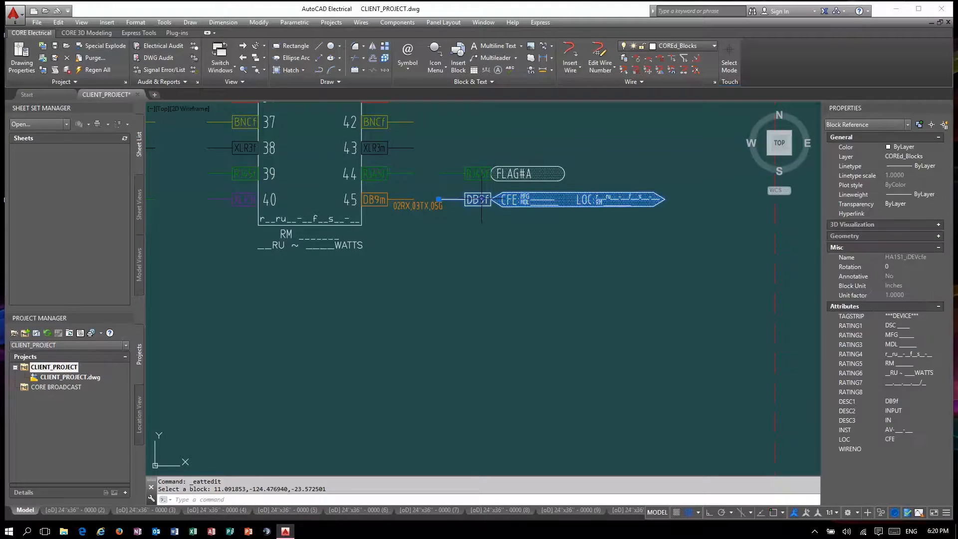
{"action": "scroll", "coordinate": [691, 243], "scroll_direction": "down", "scroll_amount": 6}
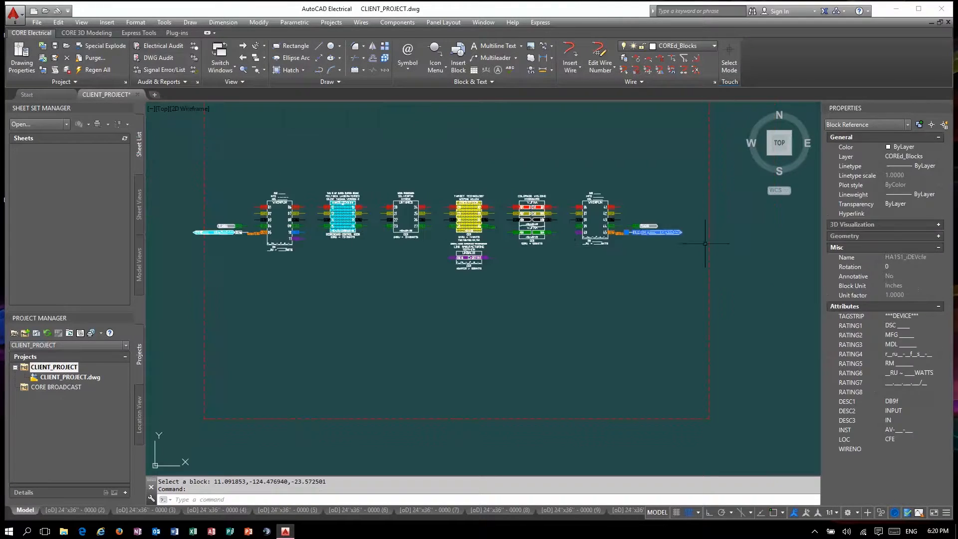
{"action": "left_click", "coordinate": [212, 231]}
{"action": "left_click", "coordinate": [938, 156]}
{"action": "key", "text": "Escape"}
{"action": "key", "text": "Escape"}
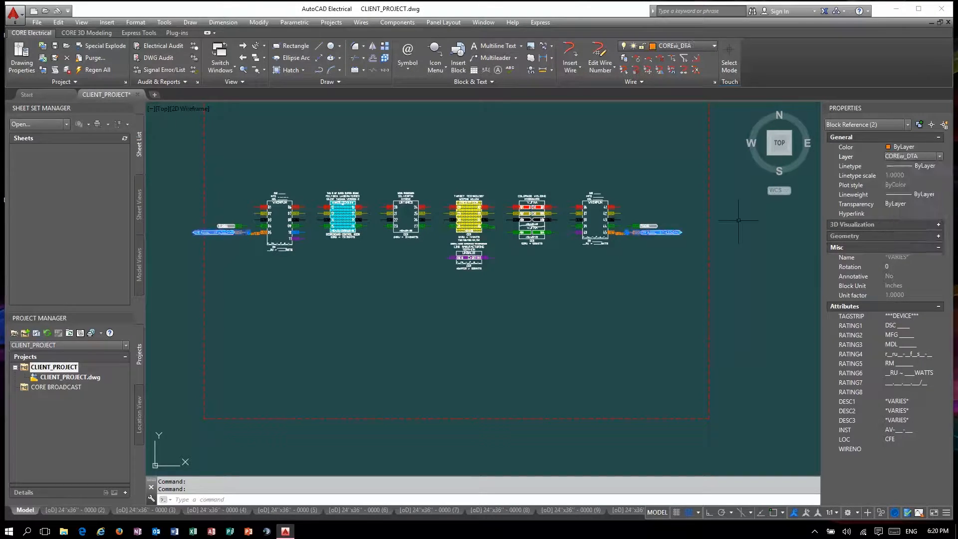
{"action": "scroll", "coordinate": [667, 228], "scroll_direction": "up", "scroll_amount": 6}
{"action": "scroll", "coordinate": [667, 228], "scroll_direction": "down", "scroll_amount": 6}
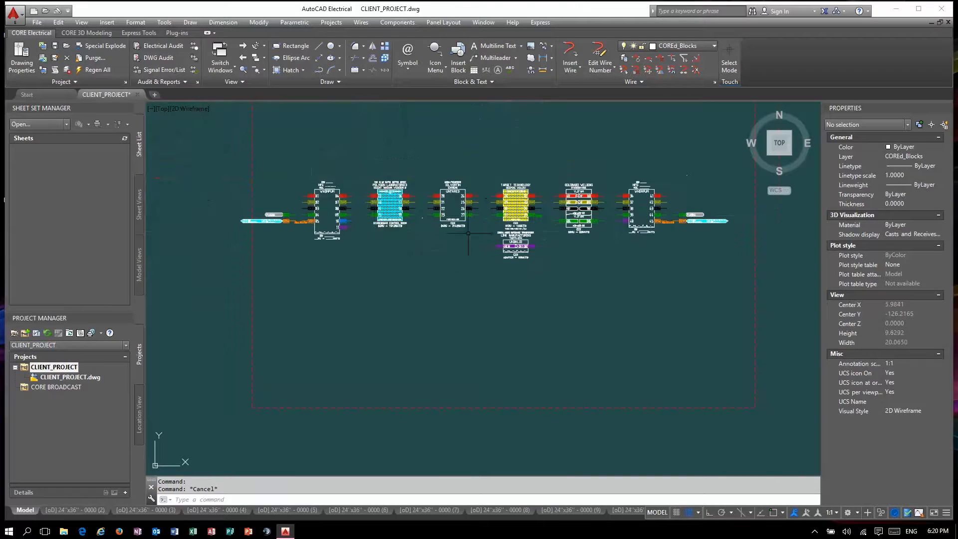
Insert an HA1S1_oDWG drawing-reference block below the Polygon Laboratories device, to the right of connectors 10 and 11 of the first WHOMPUM block
{"action": "scroll", "coordinate": [257, 207], "scroll_direction": "up", "scroll_amount": 4}
{"action": "scroll", "coordinate": [253, 239], "scroll_direction": "down", "scroll_amount": 1}
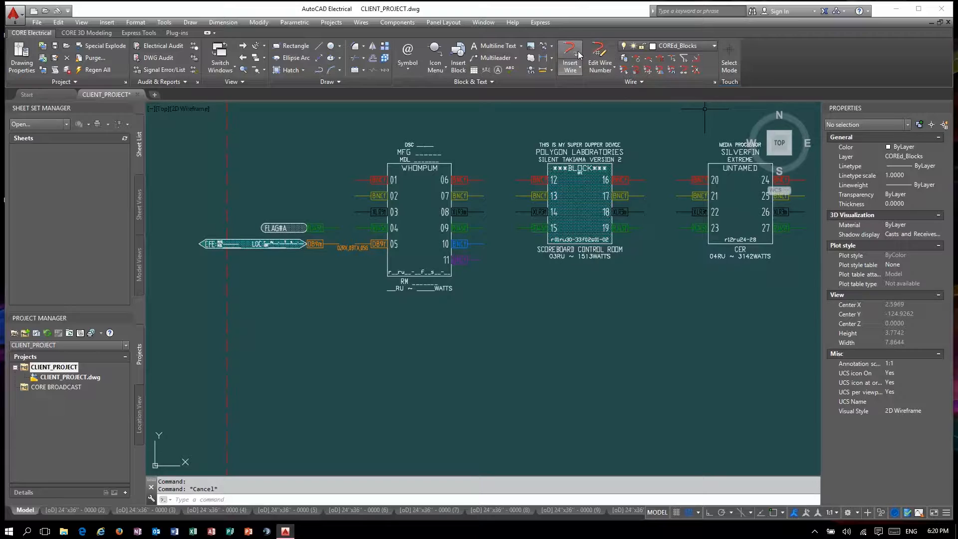
{"action": "left_click", "coordinate": [458, 57]}
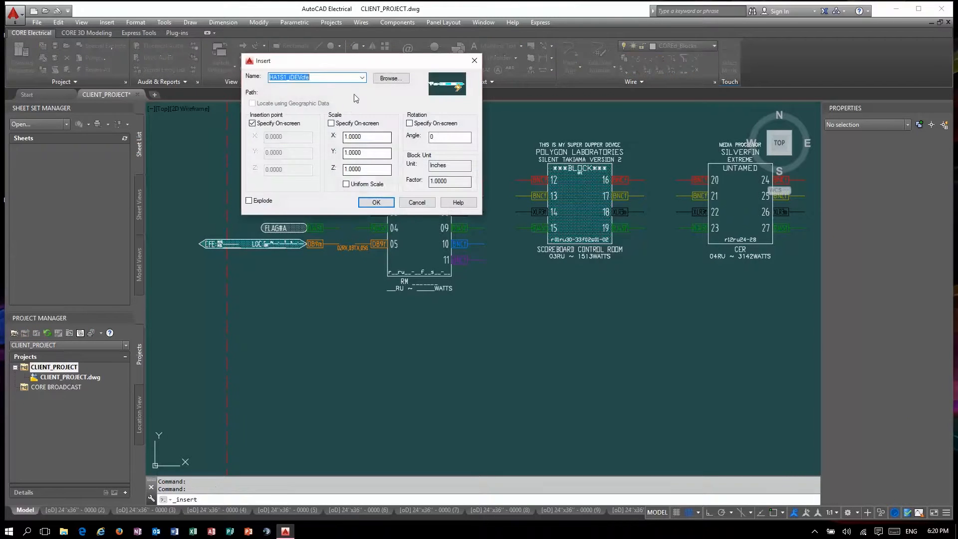
{"action": "left_click", "coordinate": [362, 78]}
{"action": "left_click_drag", "start_coordinate": [359, 145], "coordinate": [362, 125]}
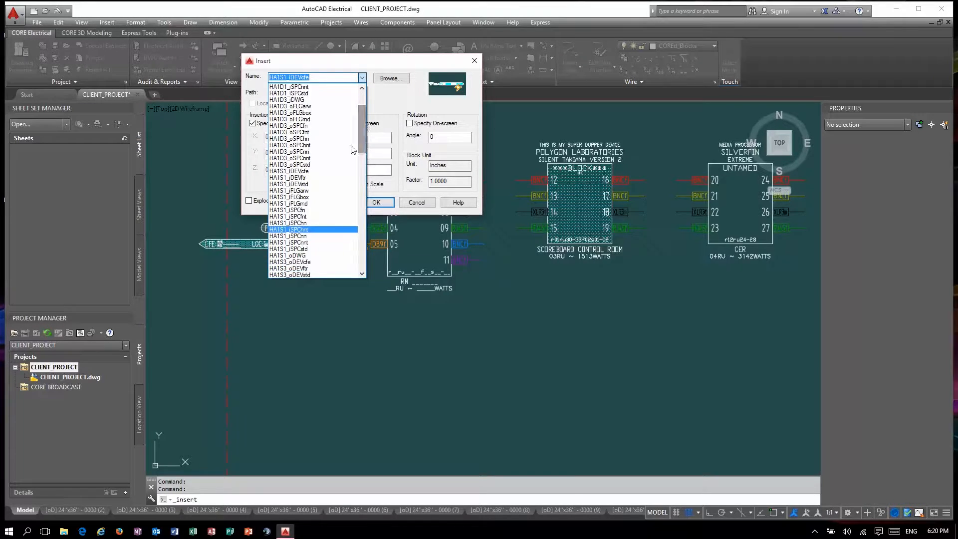
{"action": "left_click", "coordinate": [306, 255]}
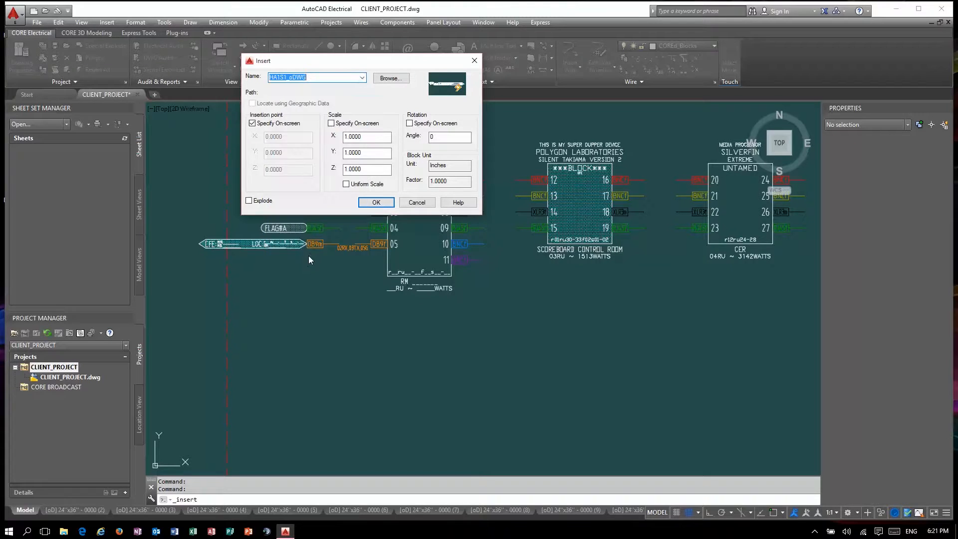
{"action": "left_click", "coordinate": [376, 202]}
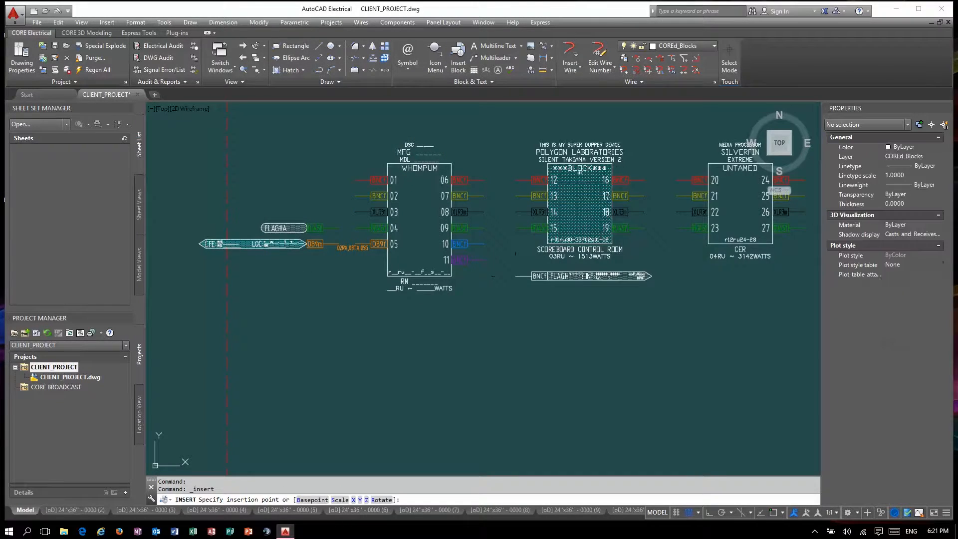
{"action": "scroll", "coordinate": [515, 276], "scroll_direction": "up", "scroll_amount": 2}
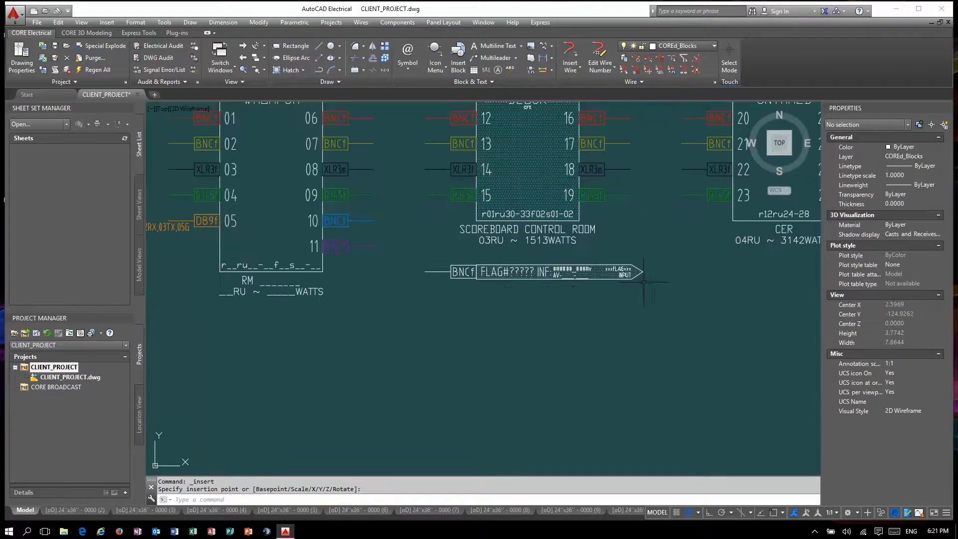
Move the drawing-reference block below the Polygon Laboratories device to the COREw_vSD layer
{"action": "left_click", "coordinate": [455, 272]}
{"action": "left_click", "coordinate": [931, 157]}
{"action": "left_click", "coordinate": [938, 157]}
{"action": "left_click_drag", "start_coordinate": [939, 185], "coordinate": [939, 215]}
{"action": "left_click", "coordinate": [921, 220]}
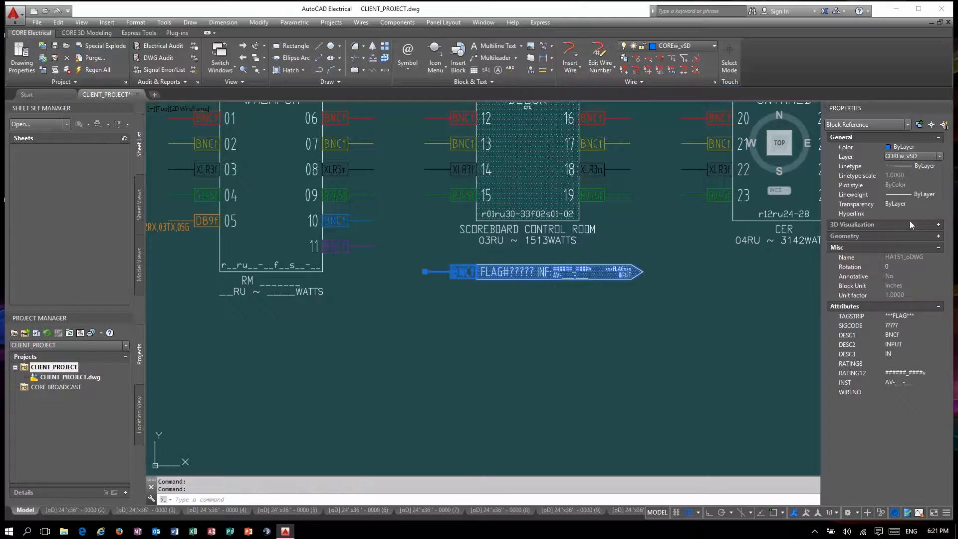
{"action": "key", "text": "Escape"}
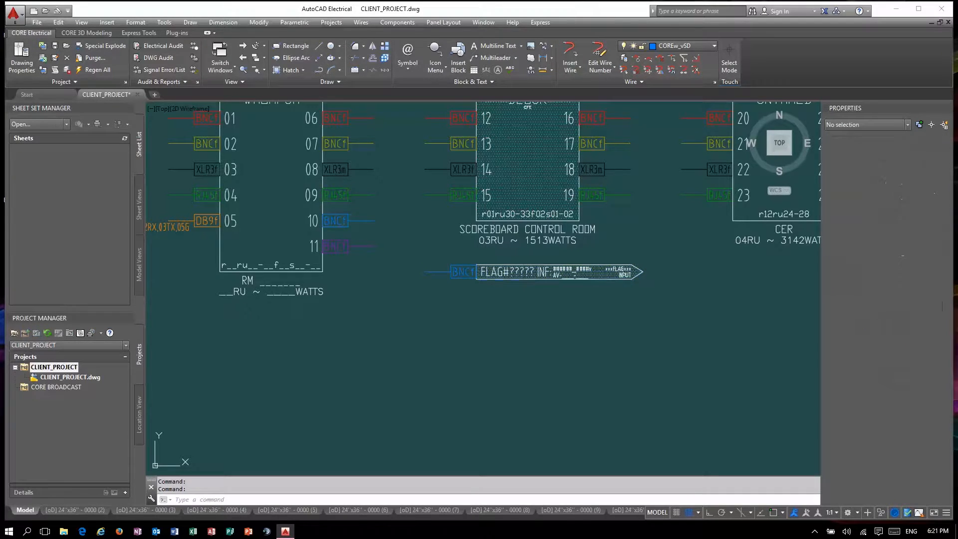
Set the signal code of the drawing-reference block to 1002
{"action": "double_click", "coordinate": [520, 278]}
{"action": "type", "text": "1002"}
{"action": "key", "text": "Return"}
{"action": "left_click", "coordinate": [278, 347]}
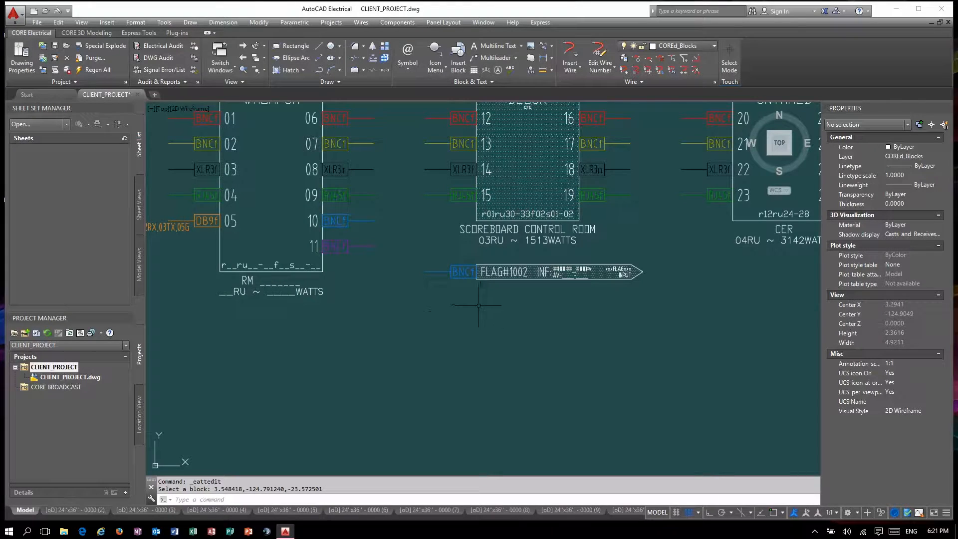
Copy the SILVERFIN UNTAMED device block with all its connectors to the clipboard using a base point
{"action": "scroll", "coordinate": [419, 308], "scroll_direction": "down", "scroll_amount": 2}
{"action": "scroll", "coordinate": [467, 282], "scroll_direction": "down", "scroll_amount": 2}
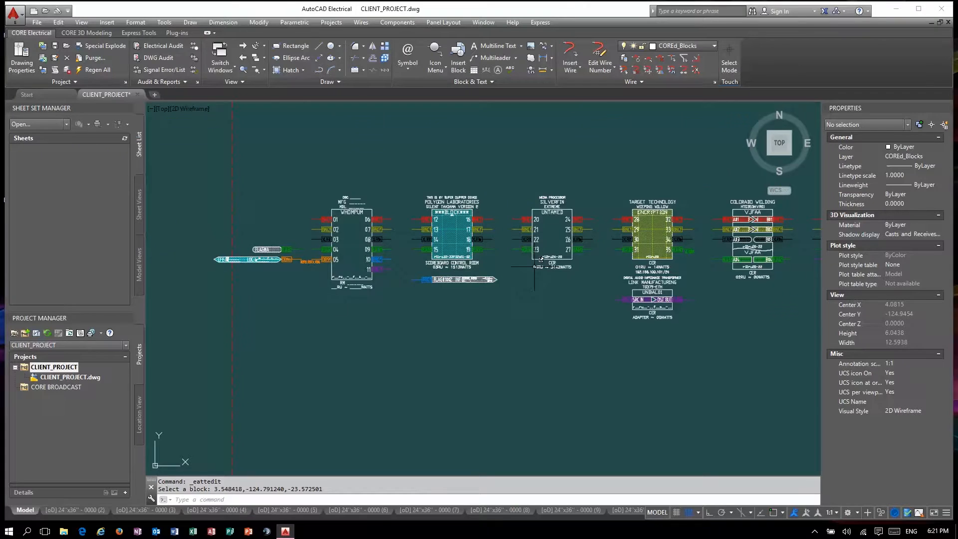
{"action": "left_click", "coordinate": [582, 280]}
{"action": "left_click", "coordinate": [517, 188]}
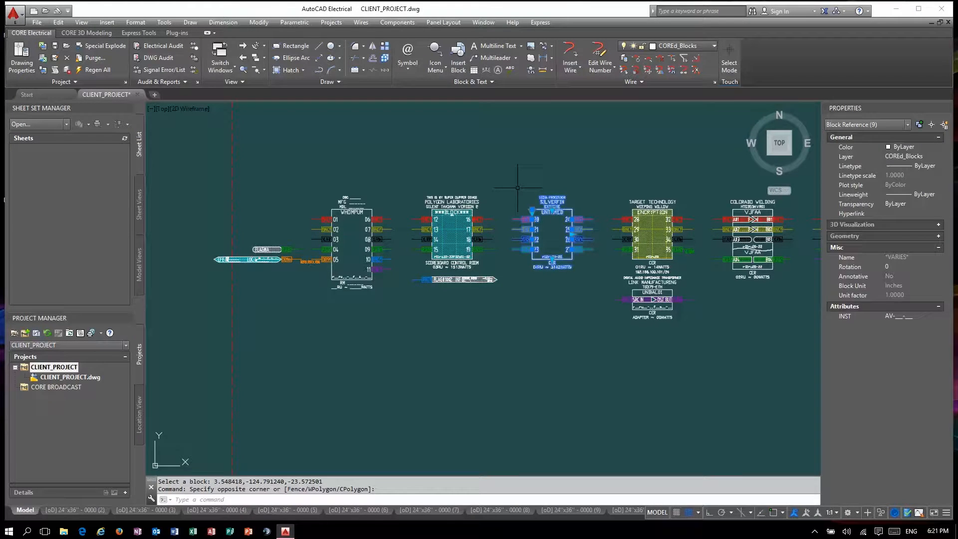
{"action": "key", "text": "ctrl+shift+c"}
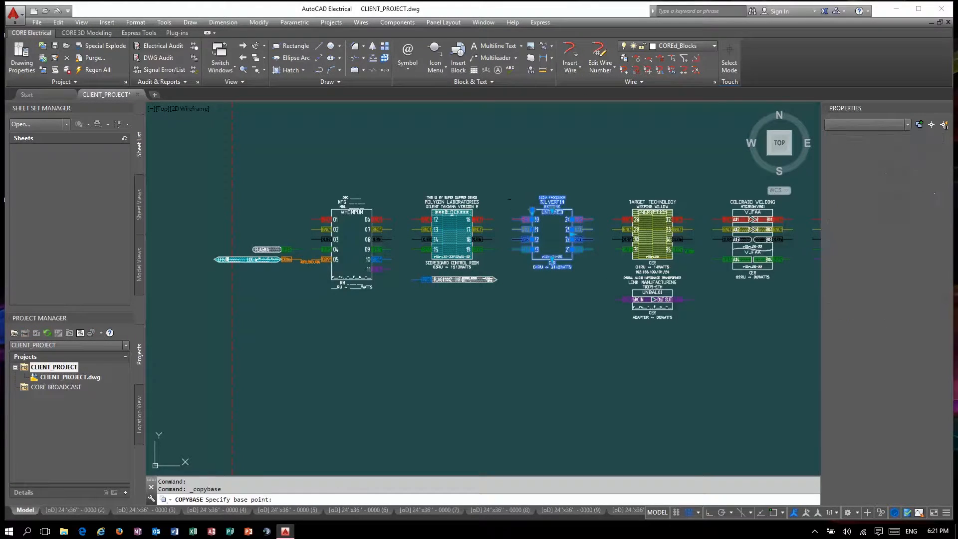
{"action": "key", "text": "Escape"}
{"action": "scroll", "coordinate": [499, 207], "scroll_direction": "down", "scroll_amount": 3}
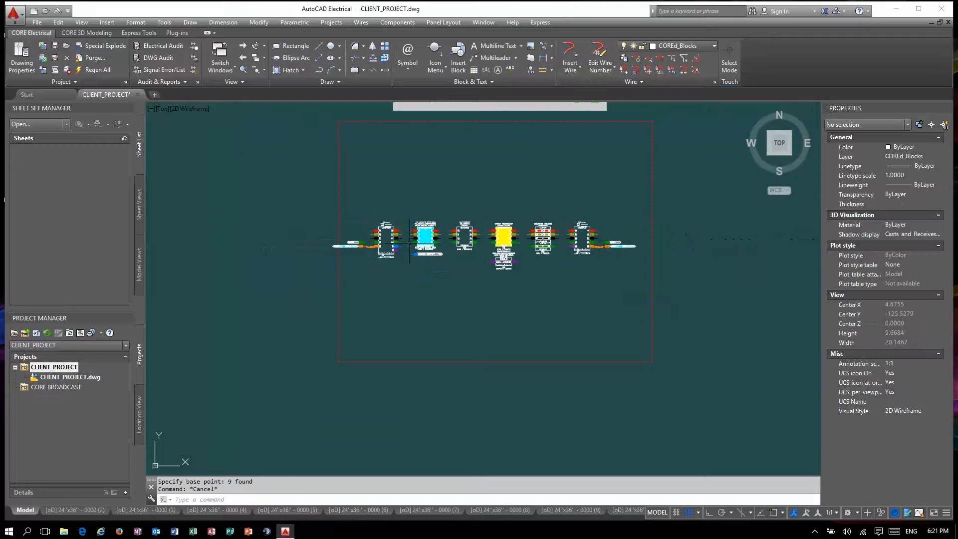
Move the entire row of device, flag and reference blocks slightly right within the red frame, and save the drawing
{"action": "left_click", "coordinate": [633, 277]}
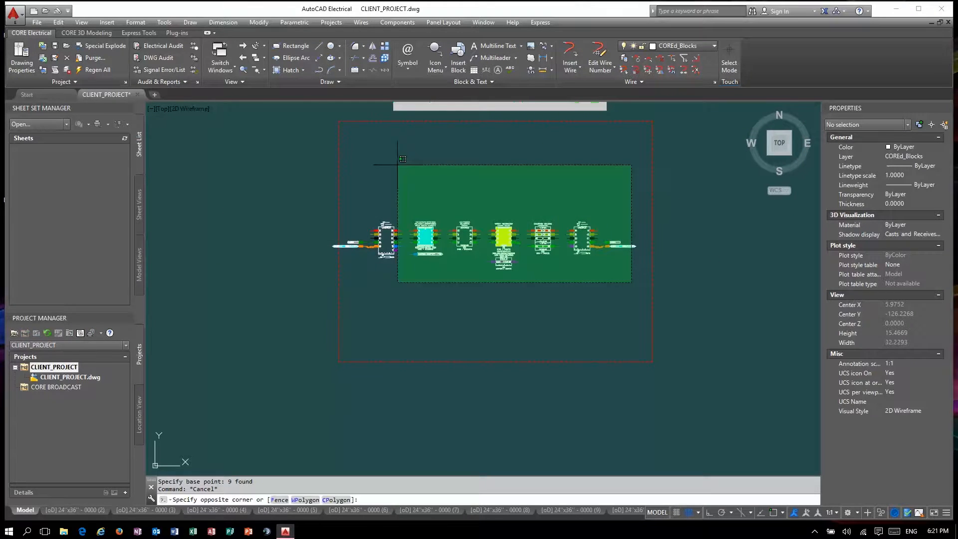
{"action": "left_click", "coordinate": [345, 174]}
{"action": "right_click", "coordinate": [607, 208]}
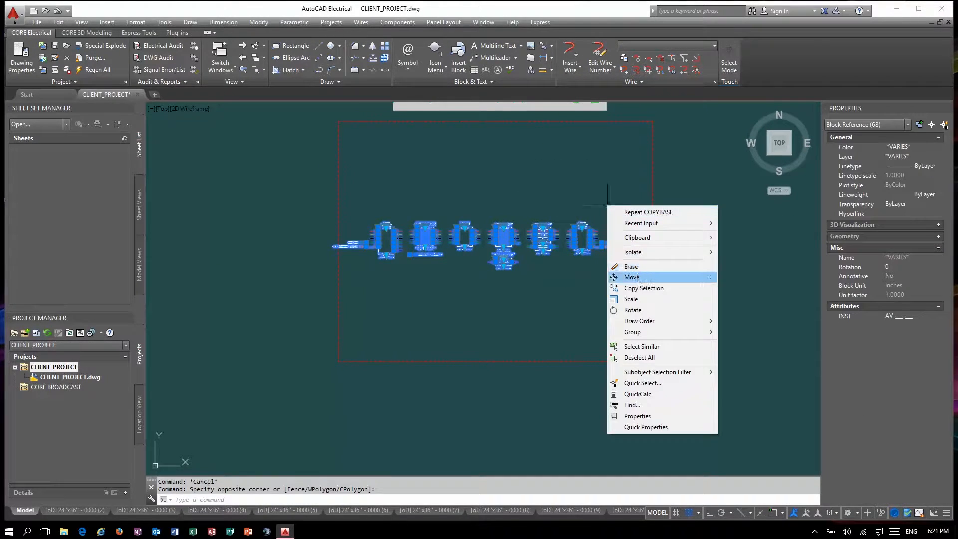
{"action": "left_click", "coordinate": [628, 277]}
{"action": "left_click", "coordinate": [594, 203]}
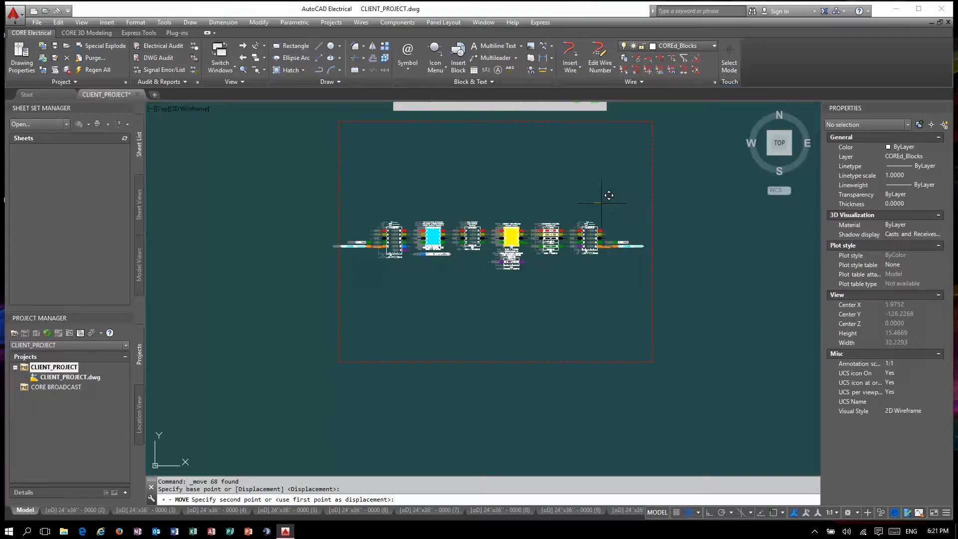
{"action": "left_click", "coordinate": [607, 200]}
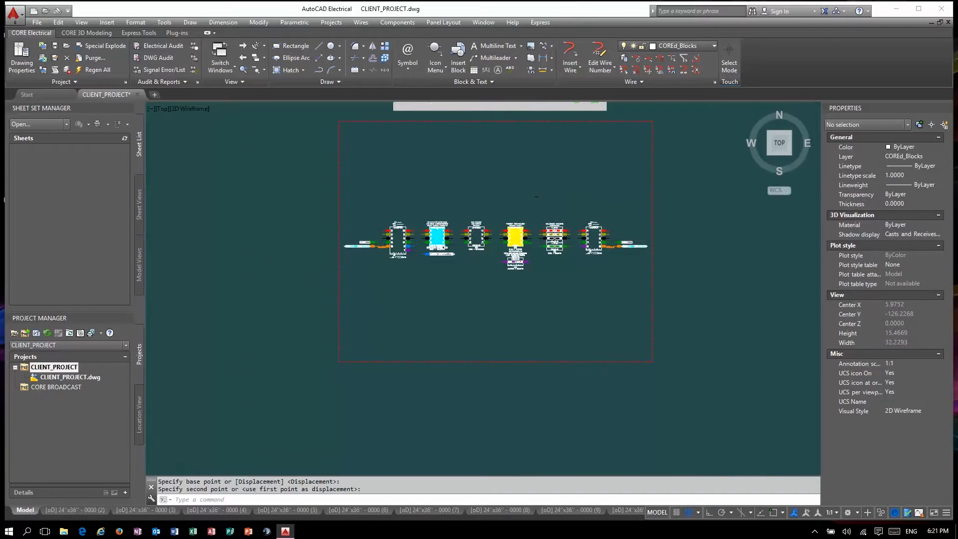
{"action": "scroll", "coordinate": [502, 209], "scroll_direction": "up", "scroll_amount": 2}
{"action": "left_click", "coordinate": [55, 46]}
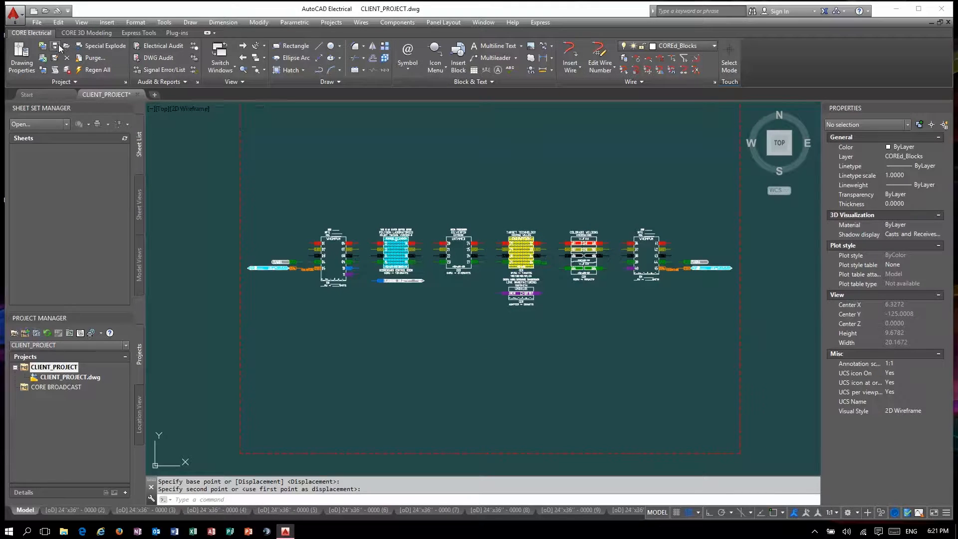
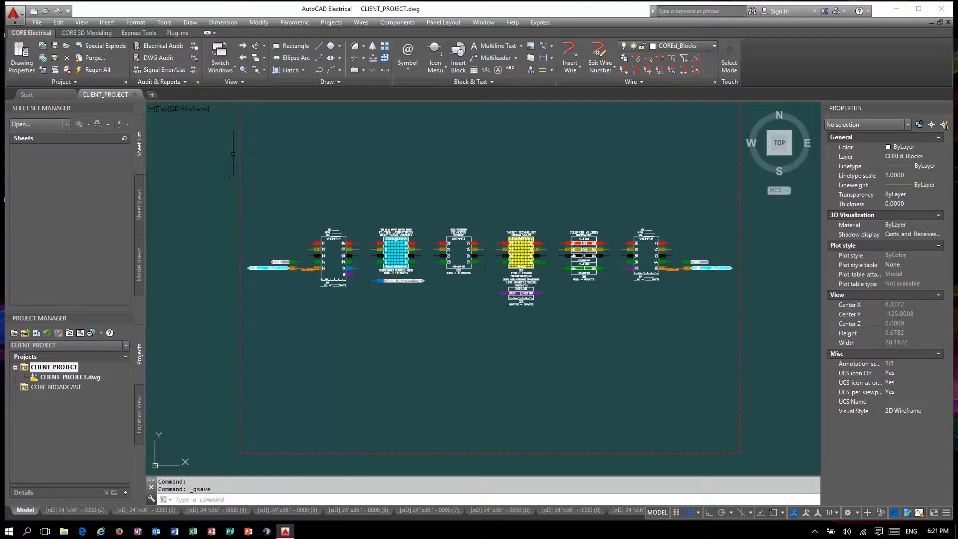
Create a new drawing and save it as CLIENT_PROJECT2 in the CLIENT_PROJECT folder
{"action": "left_click", "coordinate": [34, 13]}
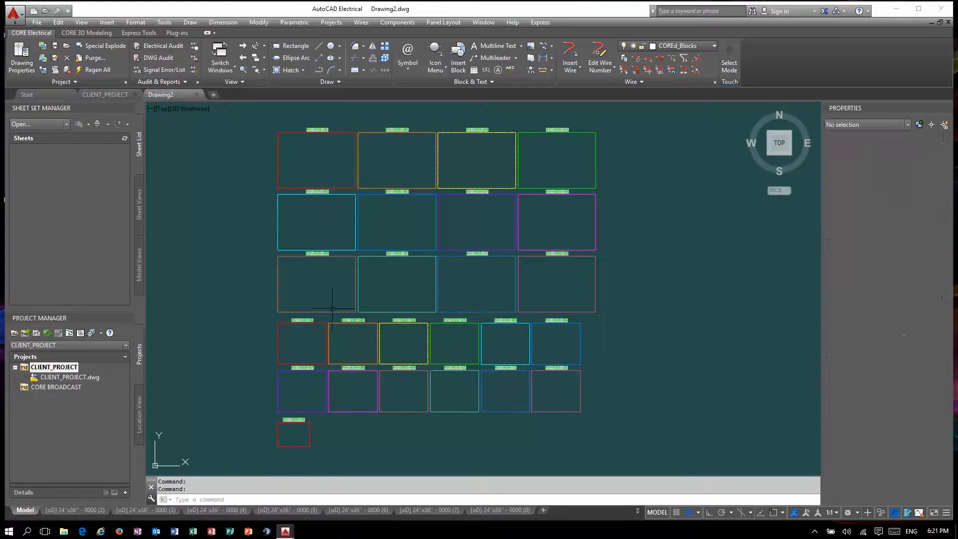
{"action": "scroll", "coordinate": [396, 269], "scroll_direction": "down", "scroll_amount": 3}
{"action": "scroll", "coordinate": [396, 321], "scroll_direction": "up", "scroll_amount": 7}
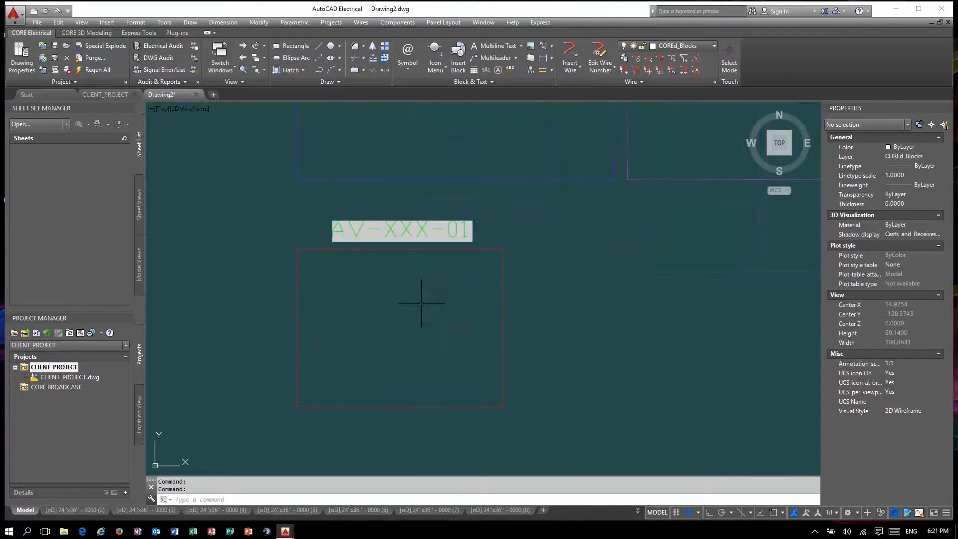
{"action": "scroll", "coordinate": [279, 347], "scroll_direction": "up", "scroll_amount": 2}
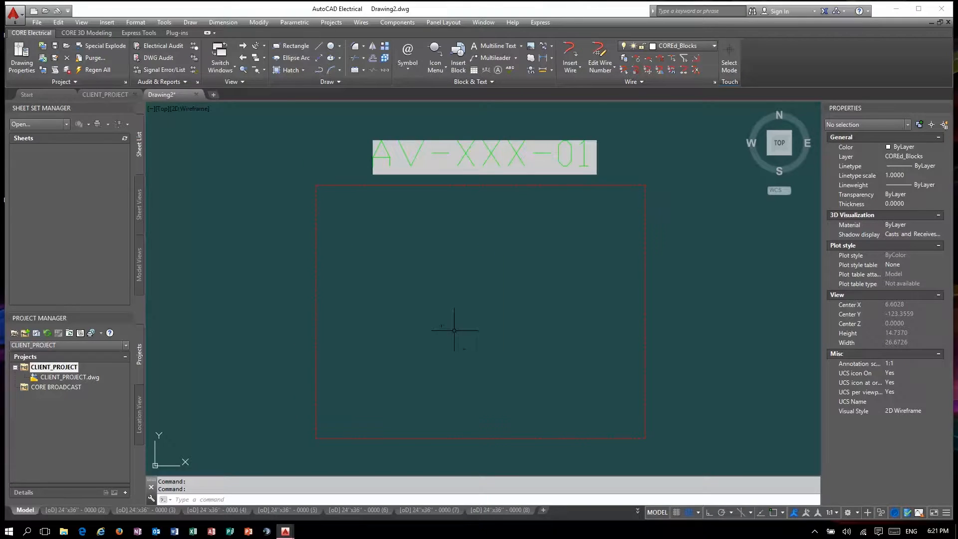
{"action": "left_click", "coordinate": [56, 48]}
{"action": "left_click", "coordinate": [402, 220]}
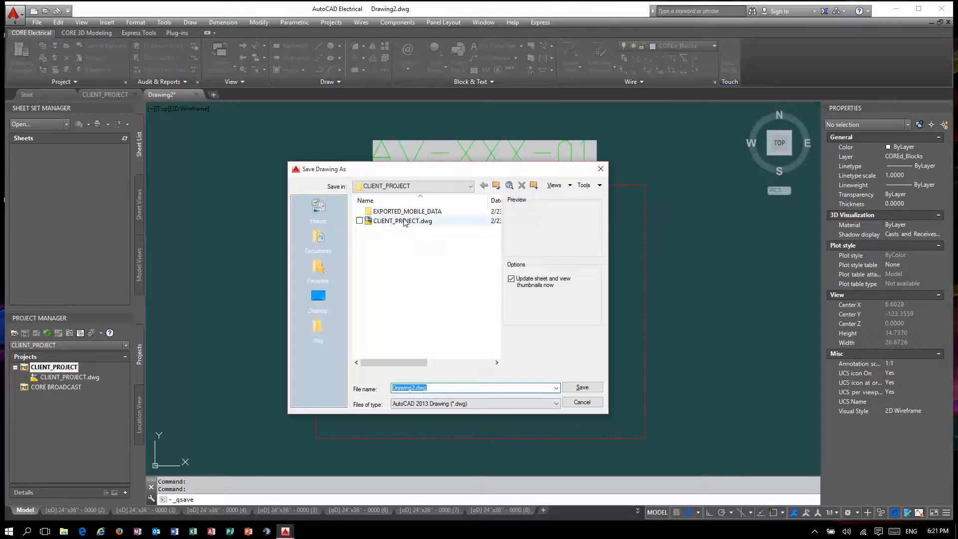
{"action": "left_click", "coordinate": [442, 387]}
{"action": "left_click", "coordinate": [439, 387]}
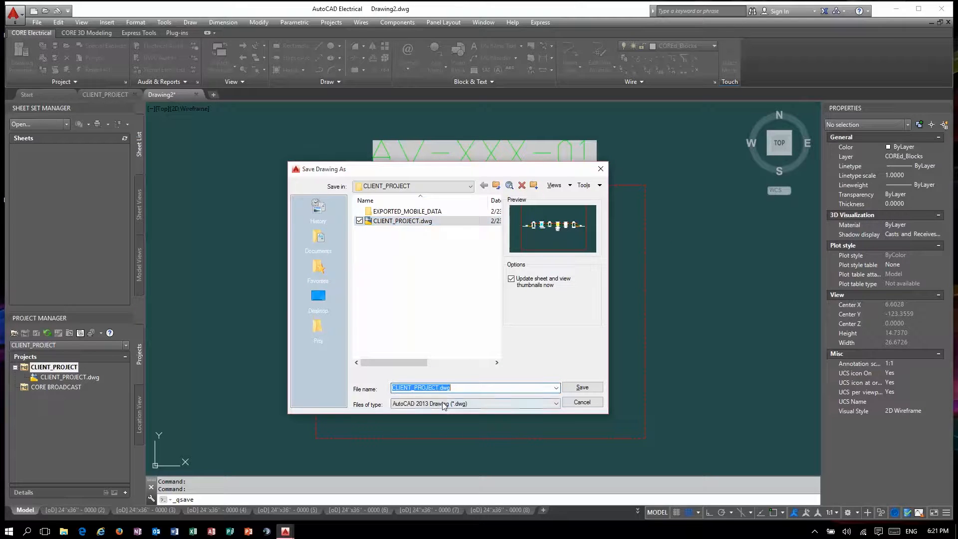
{"action": "left_click", "coordinate": [440, 387]}
{"action": "type", "text": "2"}
{"action": "left_click", "coordinate": [570, 387]}
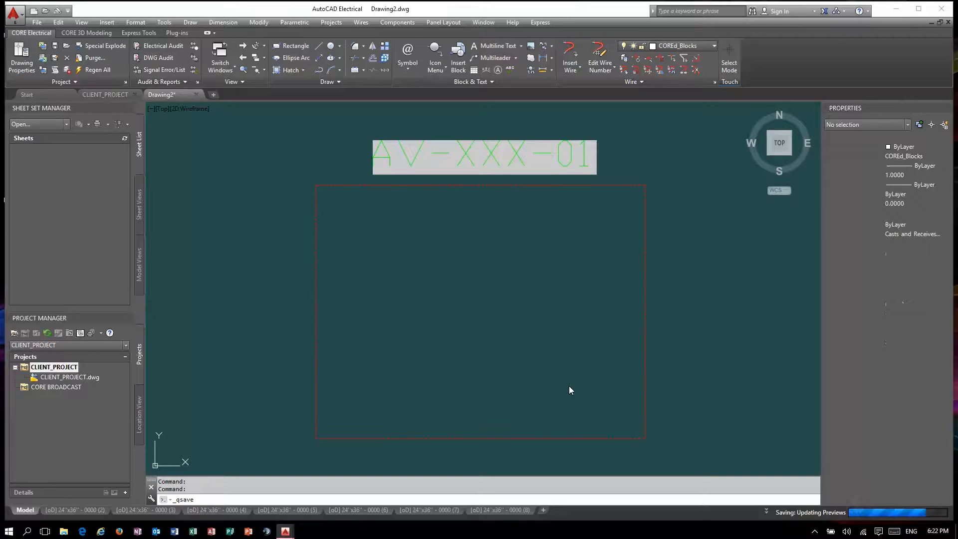
Add the active drawing to the CLIENT_PROJECT project and apply the project default values to its settings
{"action": "right_click", "coordinate": [51, 369]}
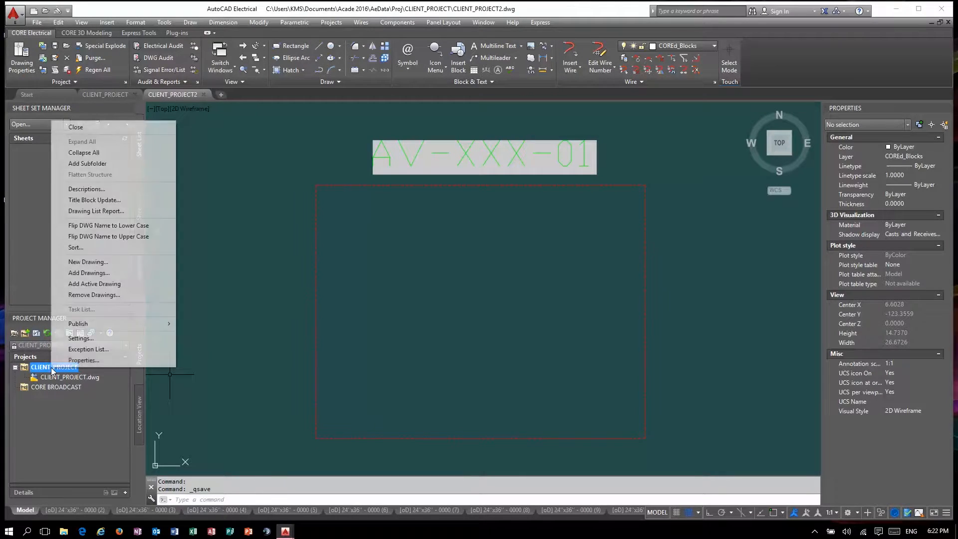
{"action": "left_click", "coordinate": [135, 283]}
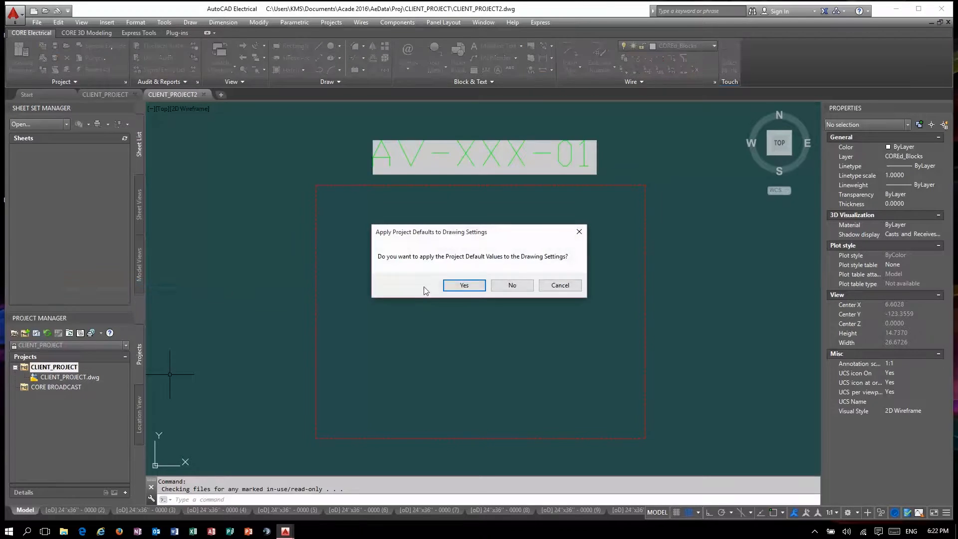
{"action": "left_click", "coordinate": [463, 286]}
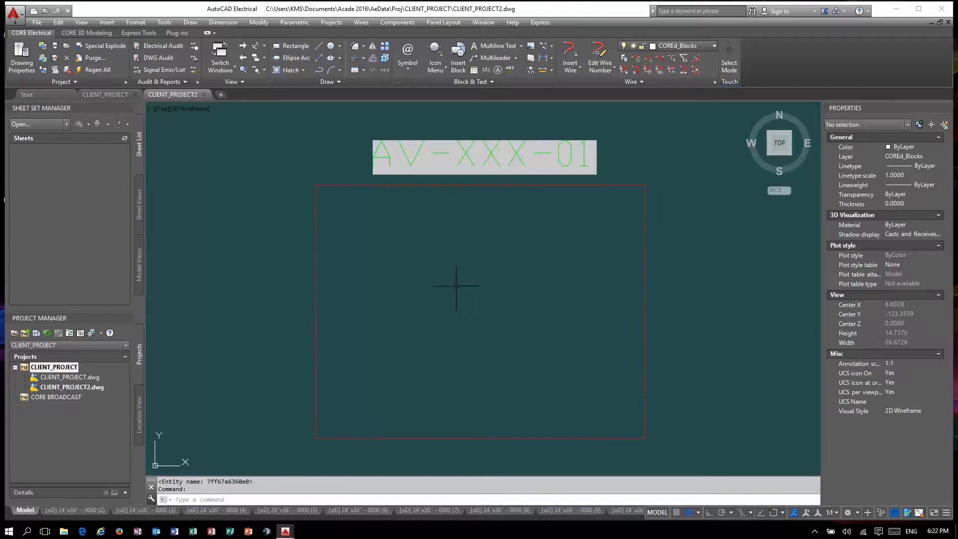
Paste the copied SILVERFIN UNTAMED device near the centre of the AV-XXX-01 frame and stretch its outline downward to a height of 1.1375
{"action": "key", "text": "ctrl+v"}
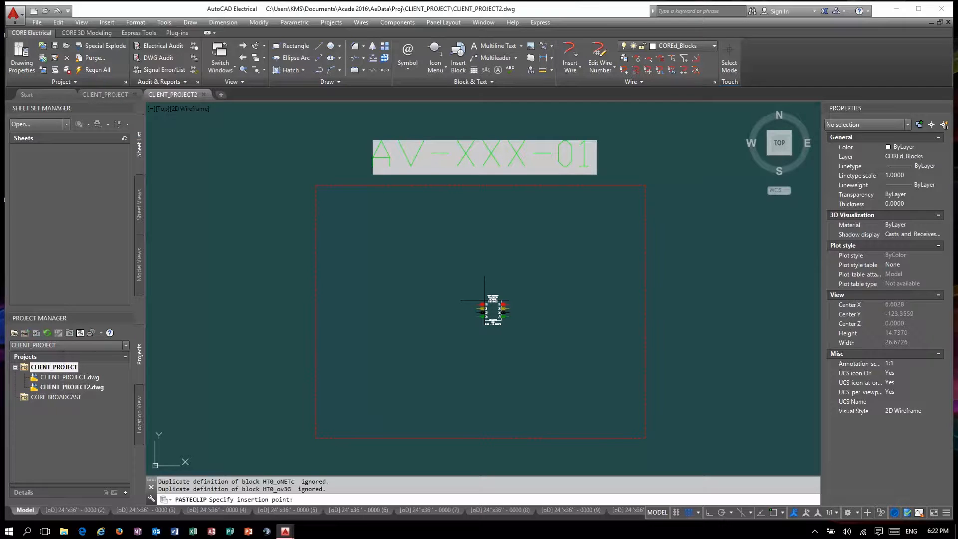
{"action": "left_click", "coordinate": [493, 296]}
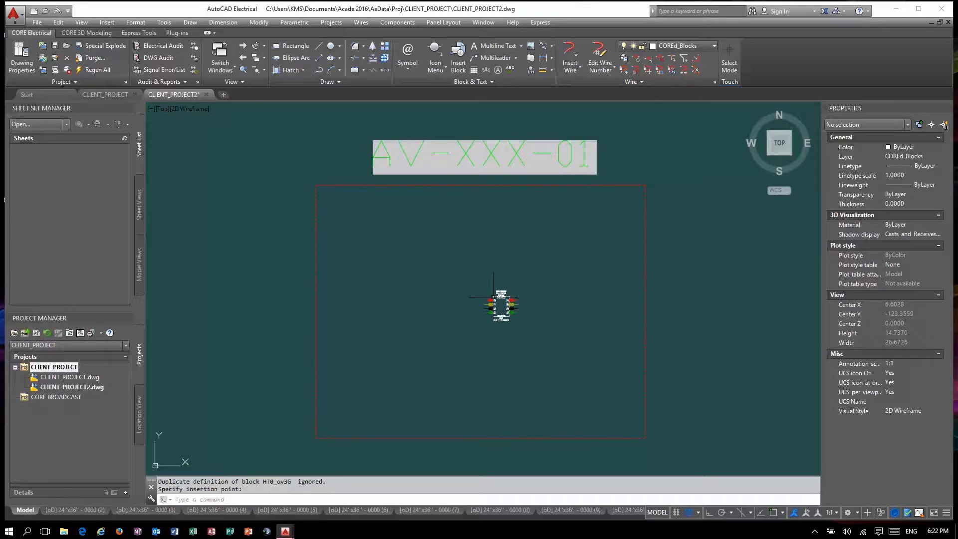
{"action": "scroll", "coordinate": [469, 344], "scroll_direction": "up", "scroll_amount": 3}
{"action": "scroll", "coordinate": [463, 364], "scroll_direction": "up", "scroll_amount": 1}
{"action": "left_click", "coordinate": [522, 351]}
{"action": "left_click", "coordinate": [501, 345]}
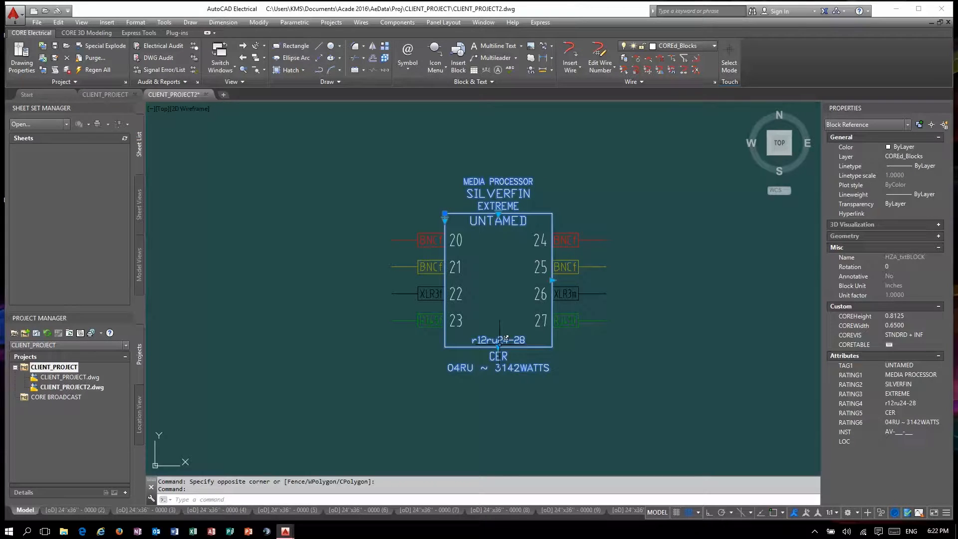
{"action": "left_click", "coordinate": [498, 347]}
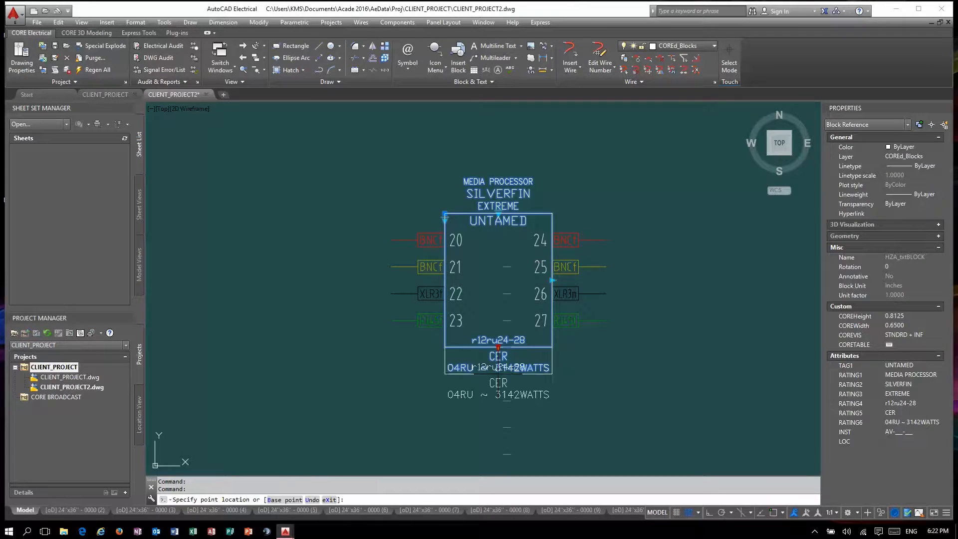
{"action": "left_click", "coordinate": [497, 401]}
Paste a second SILVERFIN UNTAMED device to the right of the stretched one, aligned with its top edge
{"action": "scroll", "coordinate": [310, 292], "scroll_direction": "down", "scroll_amount": 2}
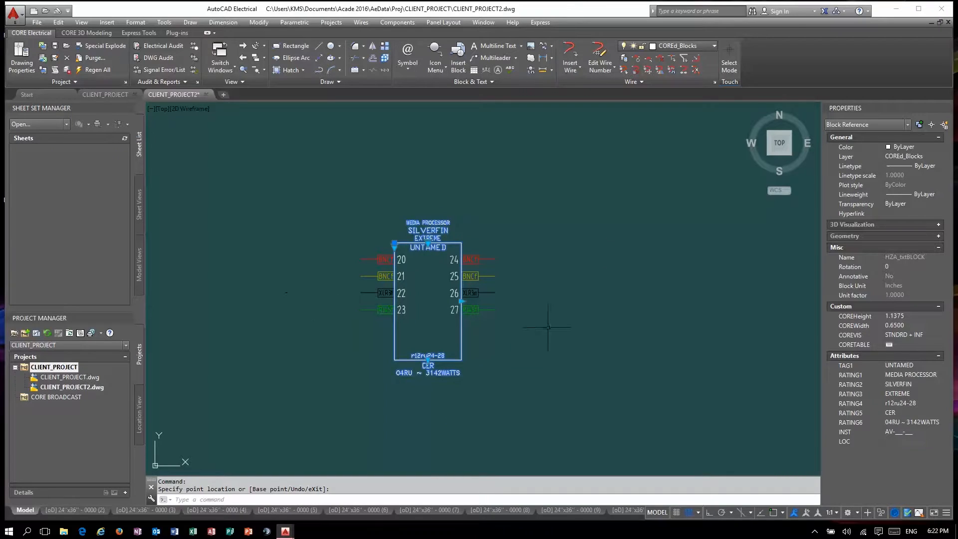
{"action": "key", "text": "ctrl+c"}
{"action": "key", "text": "ctrl+v"}
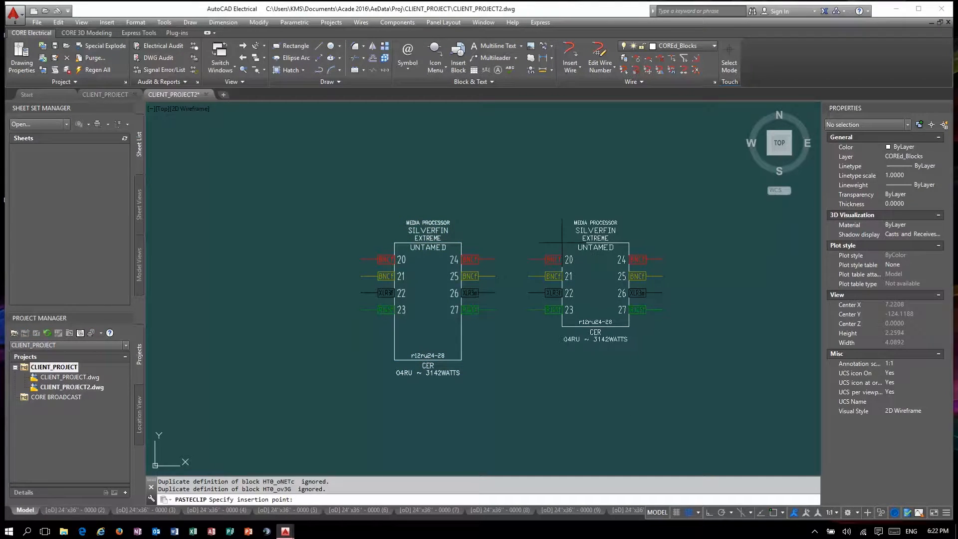
{"action": "left_click", "coordinate": [562, 243]}
{"action": "scroll", "coordinate": [617, 272], "scroll_direction": "down", "scroll_amount": 2}
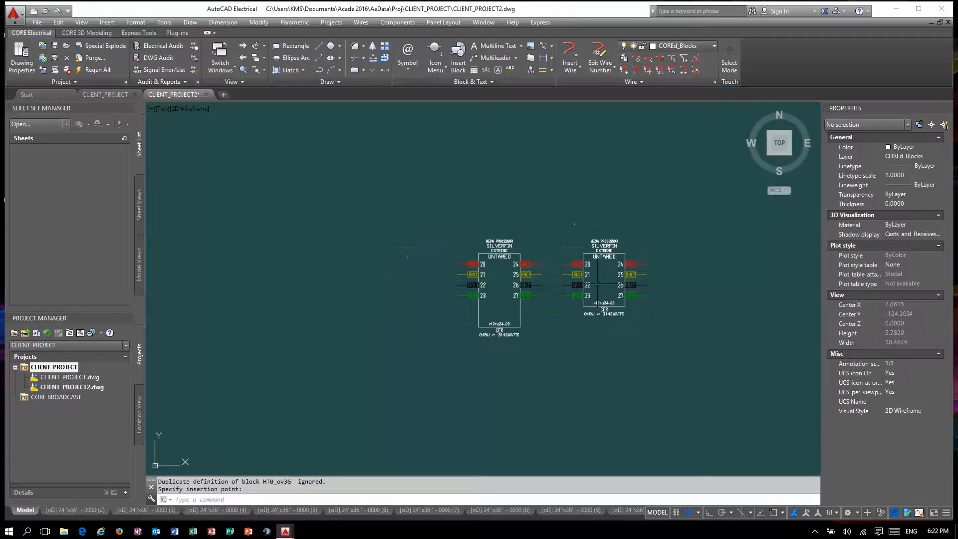
Insert the HT0_ivSD connector block on the taller device's input edge, directly below input 23
{"action": "scroll", "coordinate": [511, 309], "scroll_direction": "up", "scroll_amount": 2}
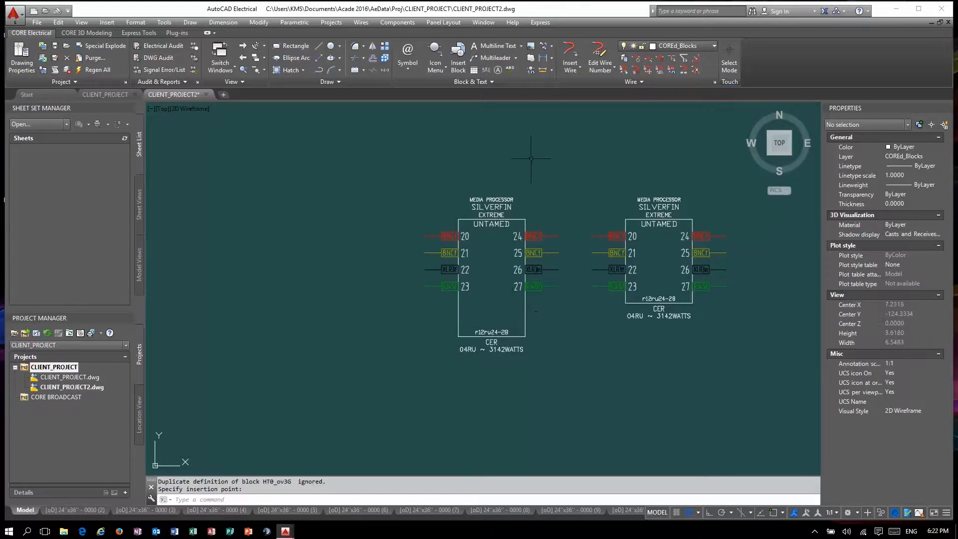
{"action": "left_click", "coordinate": [458, 53]}
{"action": "left_click", "coordinate": [361, 78]}
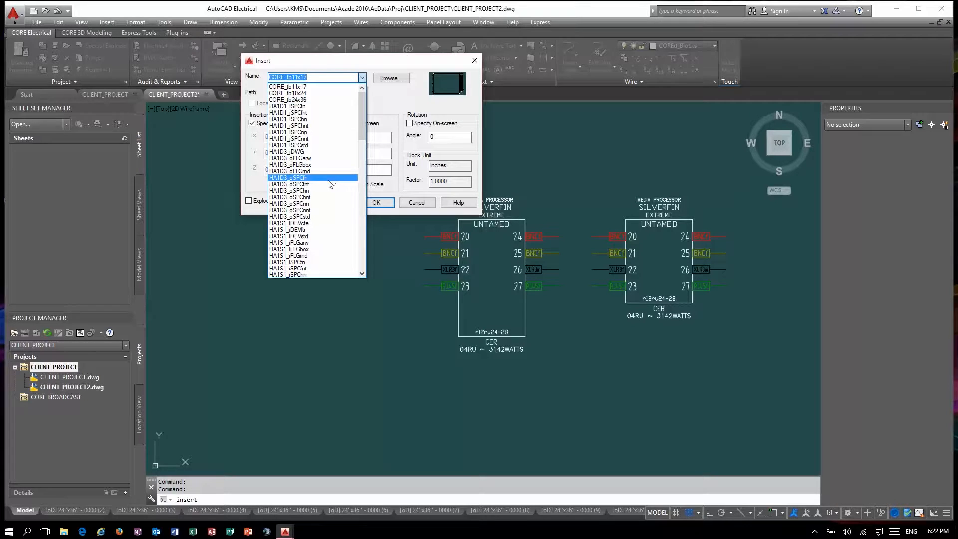
{"action": "scroll", "coordinate": [329, 184], "scroll_direction": "down", "scroll_amount": 10}
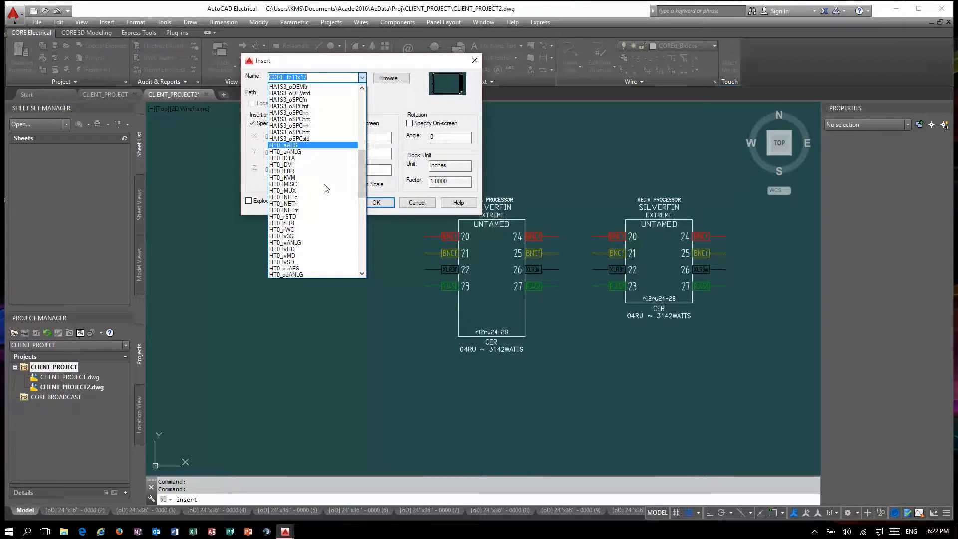
{"action": "scroll", "coordinate": [325, 188], "scroll_direction": "down", "scroll_amount": 2}
{"action": "left_click", "coordinate": [294, 225]}
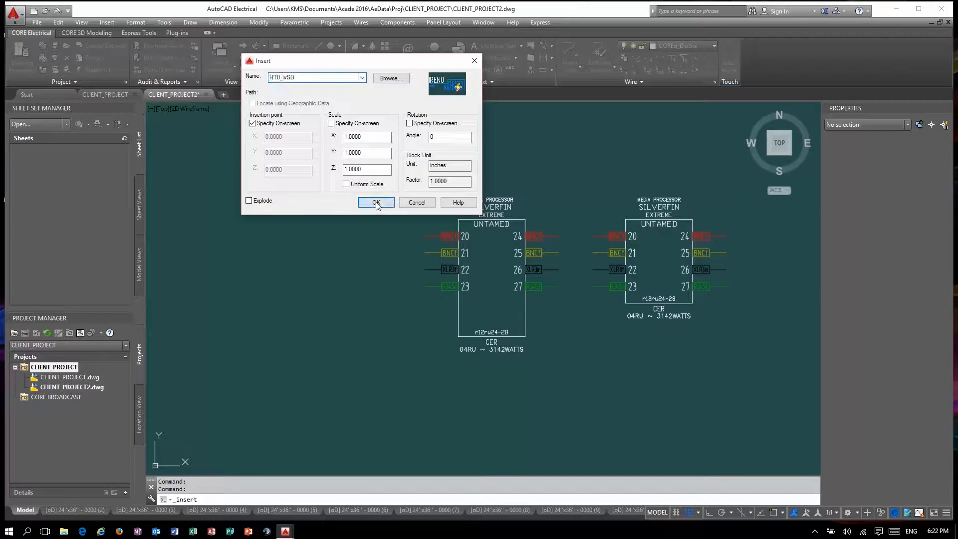
{"action": "left_click", "coordinate": [376, 201]}
{"action": "left_click", "coordinate": [458, 303]}
Set the CONN IN# attribute of the new blue BNCf connector to 01 SDI
{"action": "double_click", "coordinate": [467, 303]}
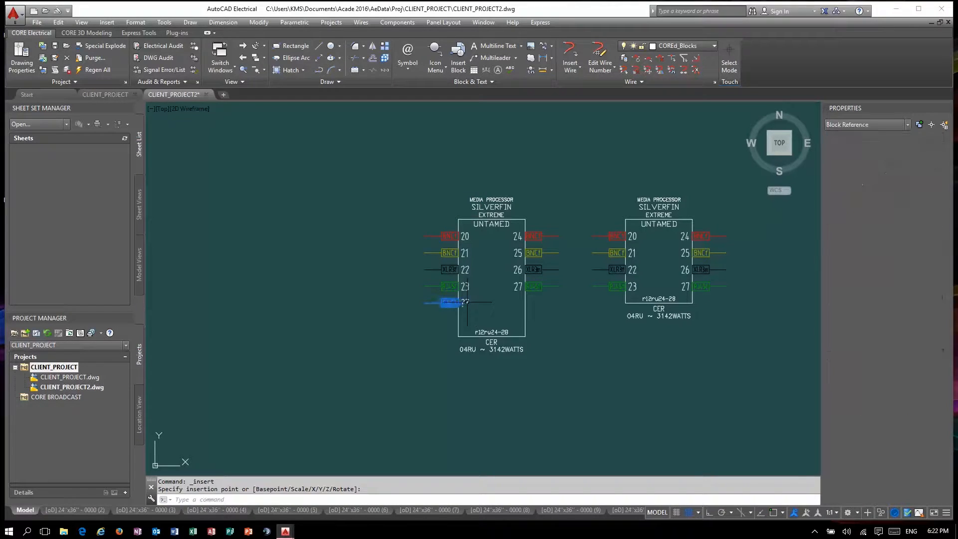
{"action": "type", "text": "SDI"}
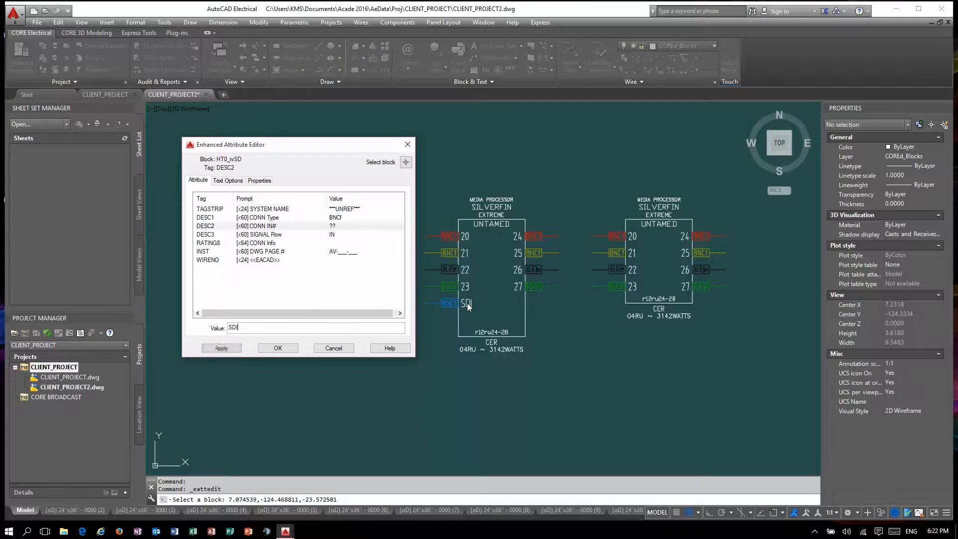
{"action": "key", "text": "Return"}
{"action": "left_click", "coordinate": [278, 347]}
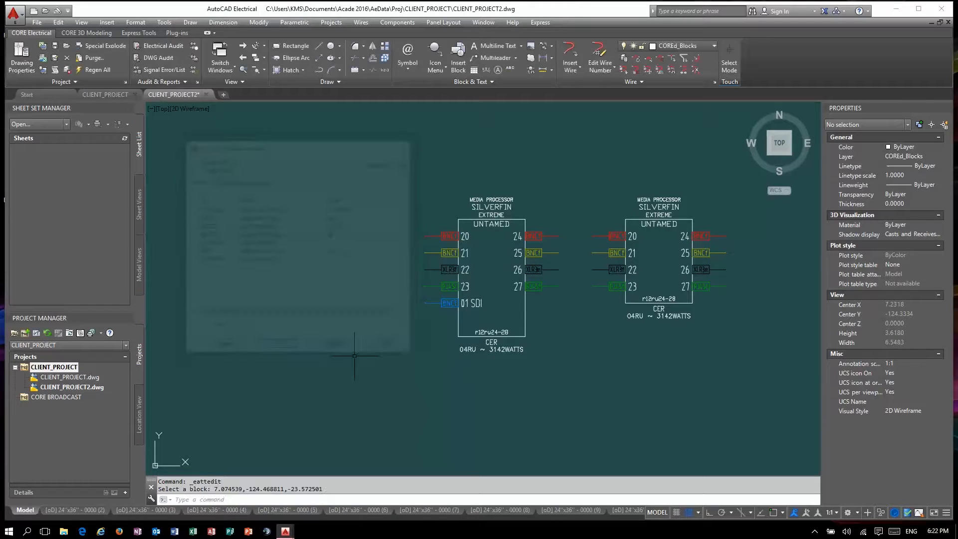
Link the 01 SDI connector's SYSTEM NAME to the taller device's TAG1 property with an object field
{"action": "double_click", "coordinate": [446, 303]}
{"action": "left_click", "coordinate": [352, 209]}
{"action": "right_click", "coordinate": [303, 327]}
{"action": "left_click", "coordinate": [333, 396]}
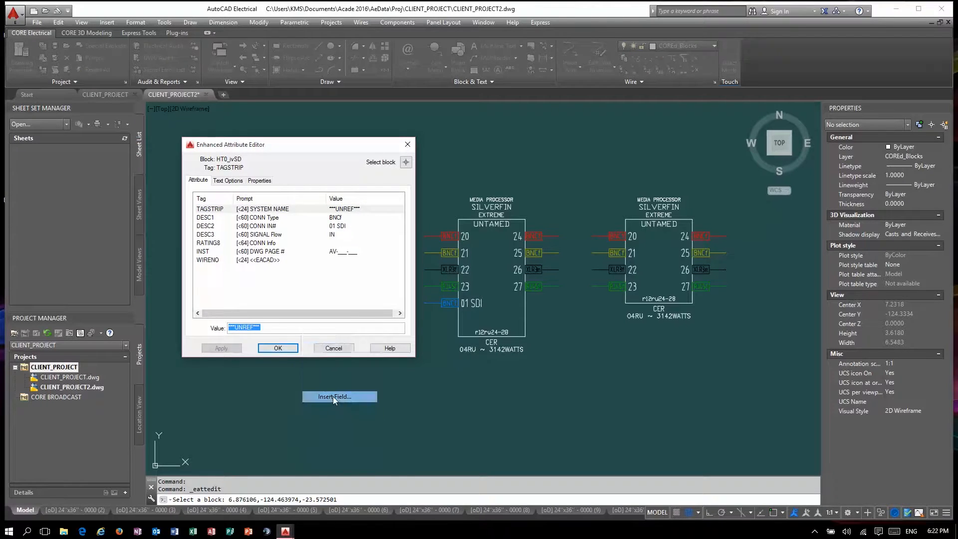
{"action": "left_click", "coordinate": [407, 214]}
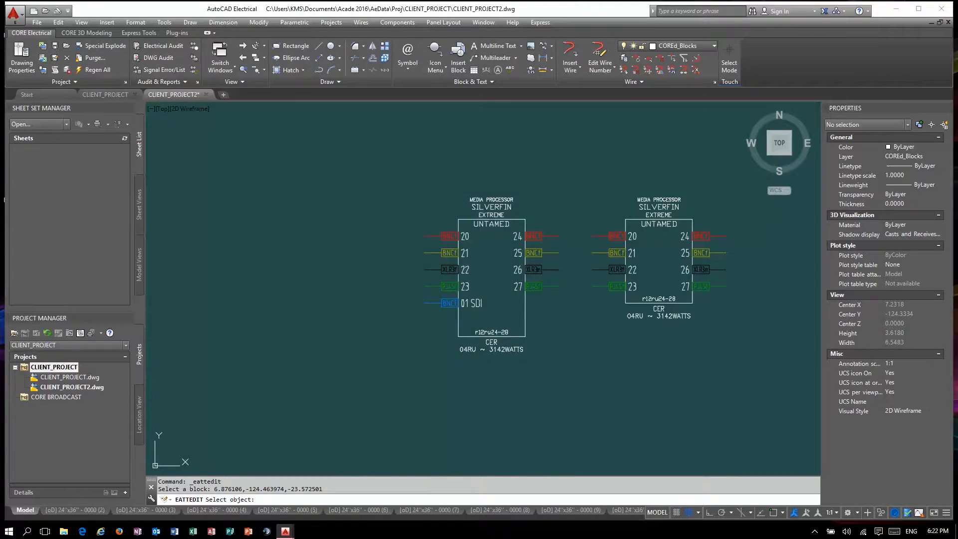
{"action": "left_click", "coordinate": [459, 321]}
{"action": "left_click_drag", "start_coordinate": [405, 319], "coordinate": [396, 378]}
{"action": "left_click", "coordinate": [336, 358]}
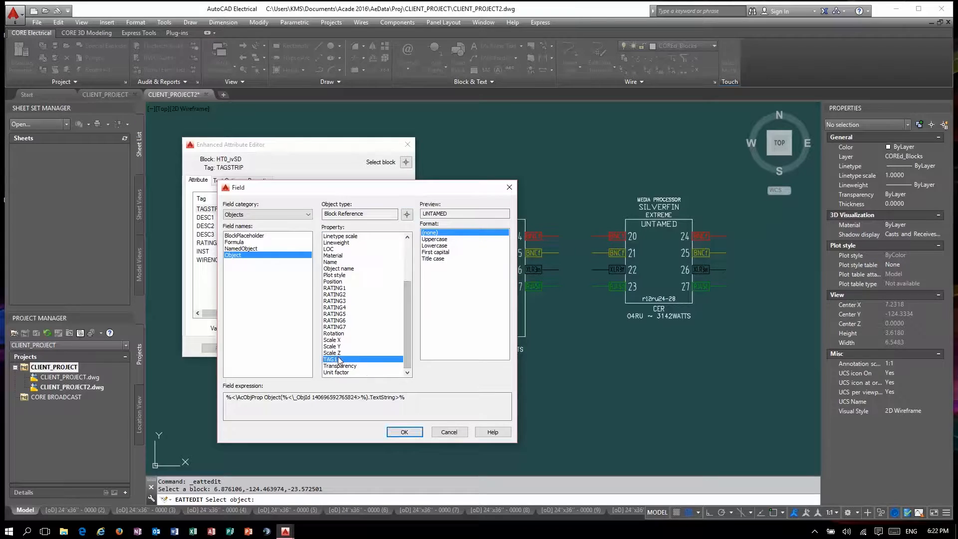
{"action": "left_click", "coordinate": [401, 430]}
{"action": "left_click", "coordinate": [287, 348]}
Shorten the taller device's outline from its bottom edge to a height of 0.9750
{"action": "left_click", "coordinate": [492, 375]}
{"action": "left_click", "coordinate": [482, 330]}
{"action": "left_click", "coordinate": [491, 336]}
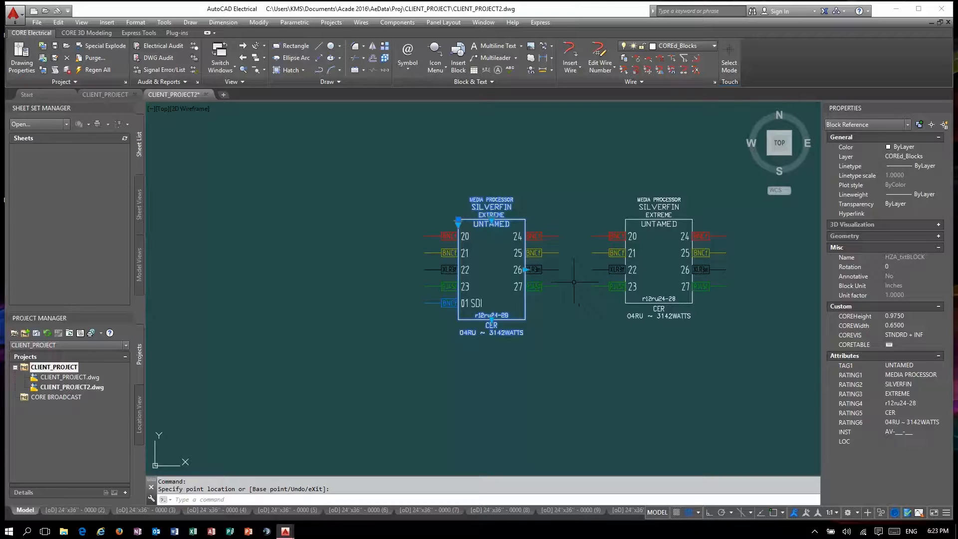
Set the system name of the device with the 01 SDI input to REMOTE and its device description to MP4 ENCODER
{"action": "double_click", "coordinate": [490, 211]}
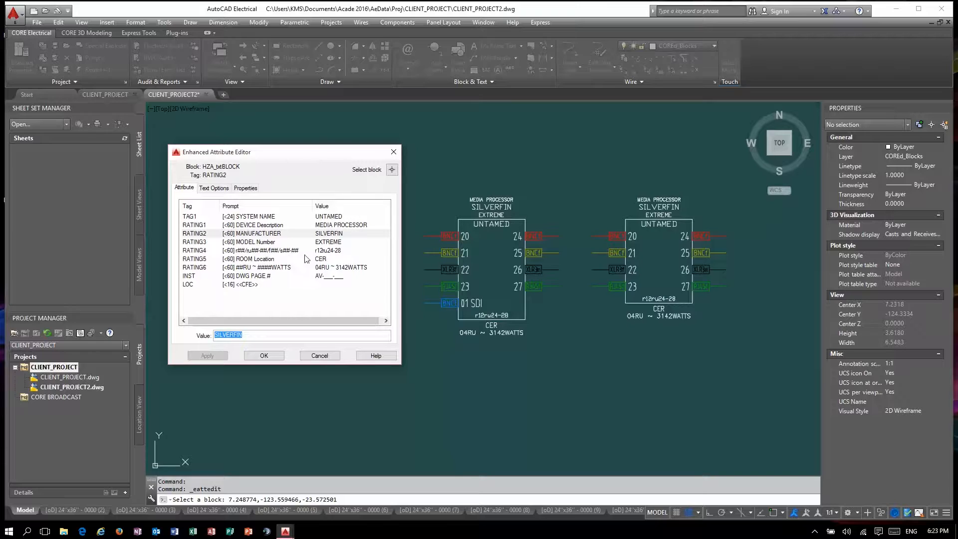
{"action": "left_click", "coordinate": [337, 217]}
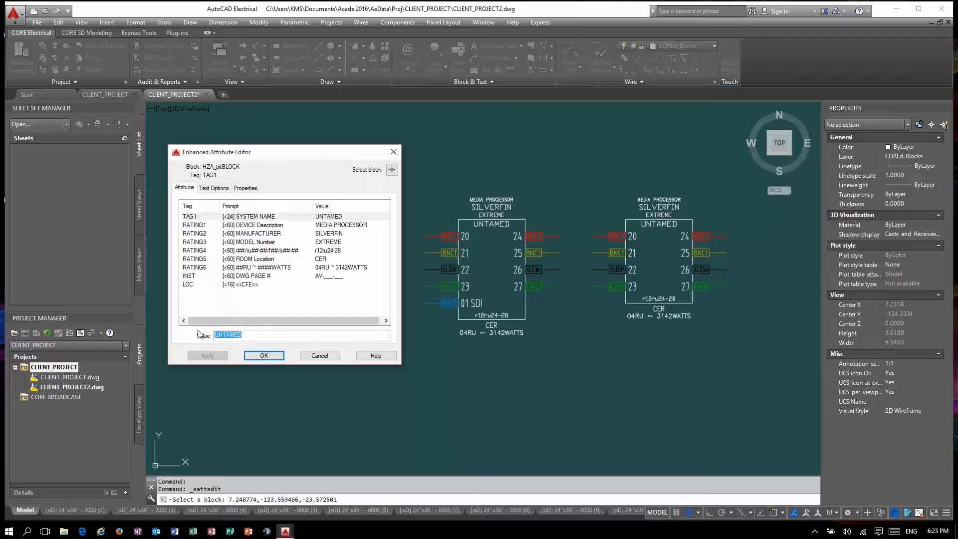
{"action": "type", "text": "REMOTE"}
{"action": "key", "text": "Return"}
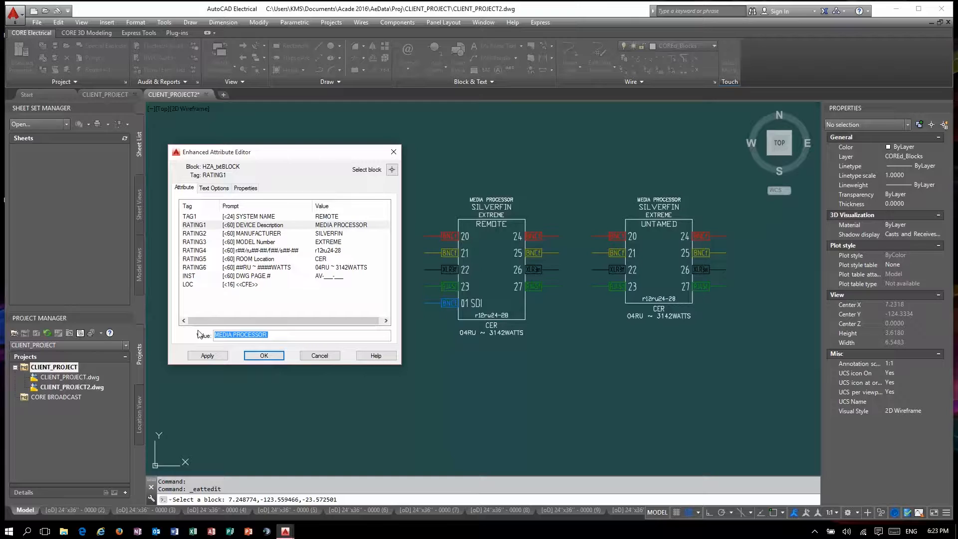
{"action": "type", "text": "MP4 ENCODER"}
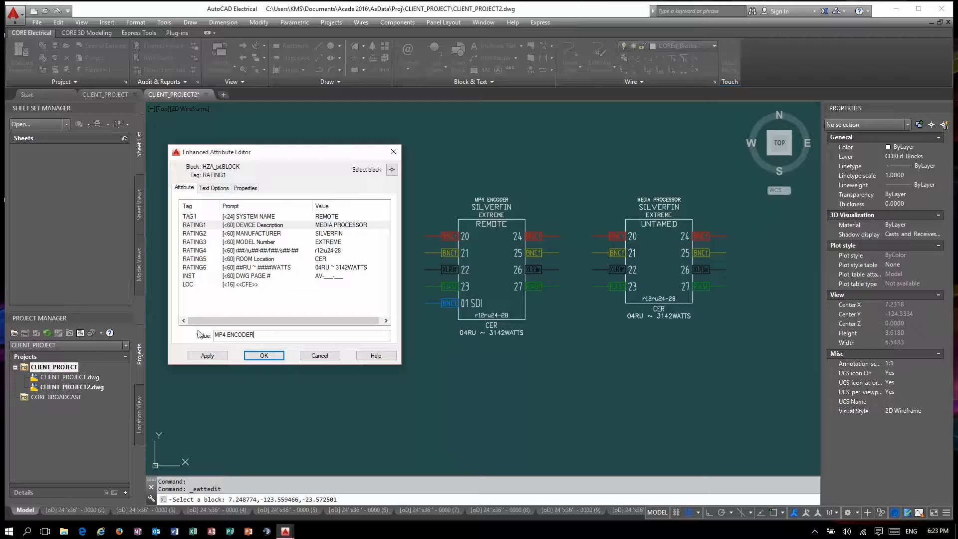
{"action": "key", "text": "Return"}
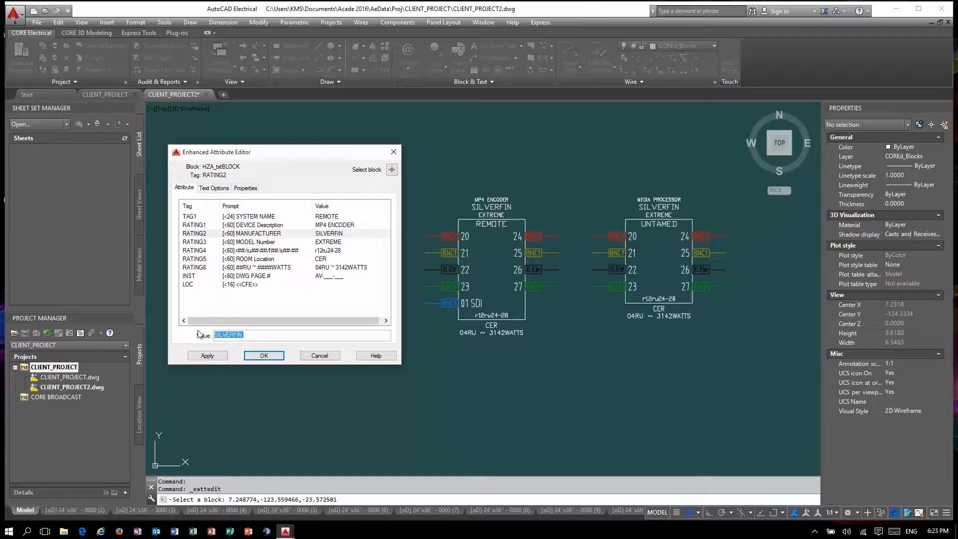
Set the REMOTE device's manufacturer to GOOD TIMES and its model number to WOOT WOOT
{"action": "type", "text": "GOOD TIMES"}
{"action": "key", "text": "Return"}
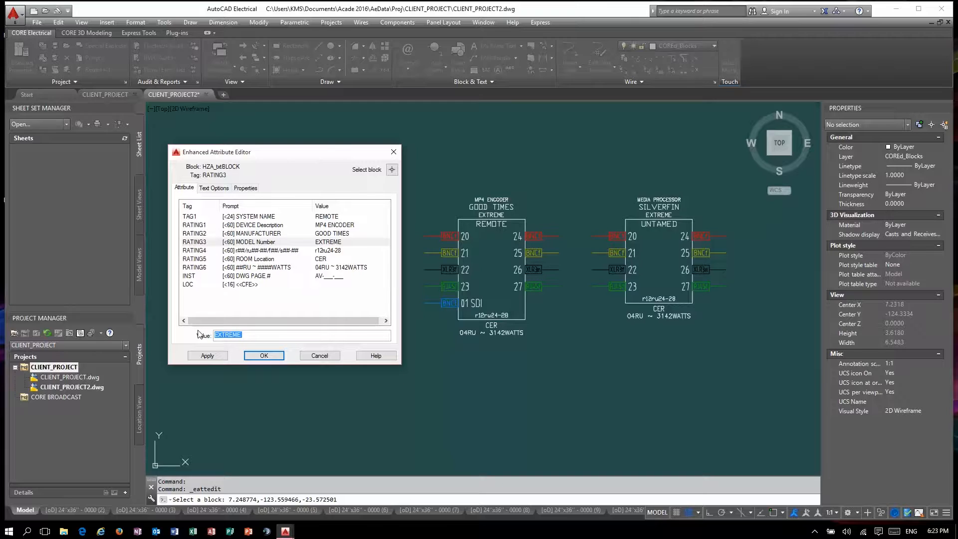
{"action": "type", "text": "WOOT WOOT"}
{"action": "key", "text": "Return"}
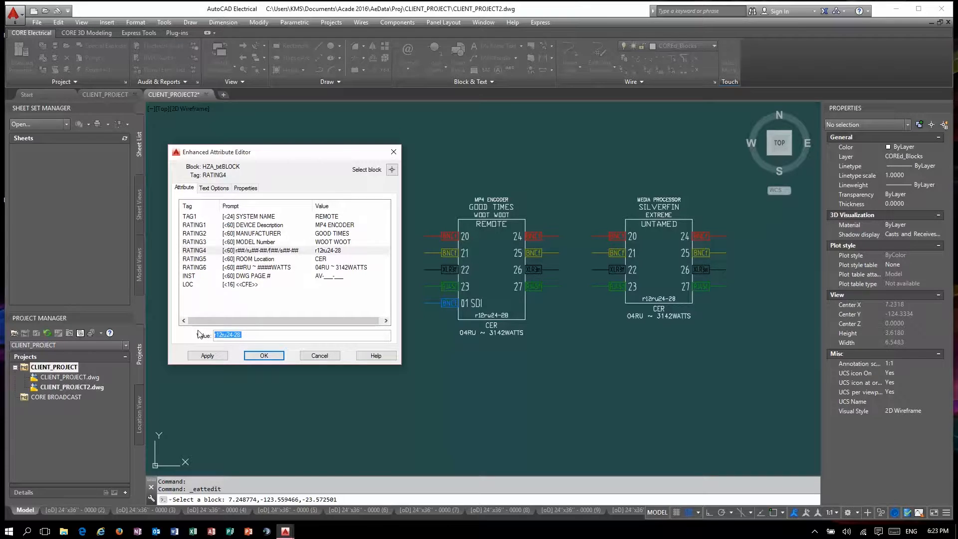
Set the REMOTE device's rack position to r30ru32 and its size and power rating to 01RU ~ 65WATTS
{"action": "type", "text": "r30ru32"}
{"action": "key", "text": "Return"}
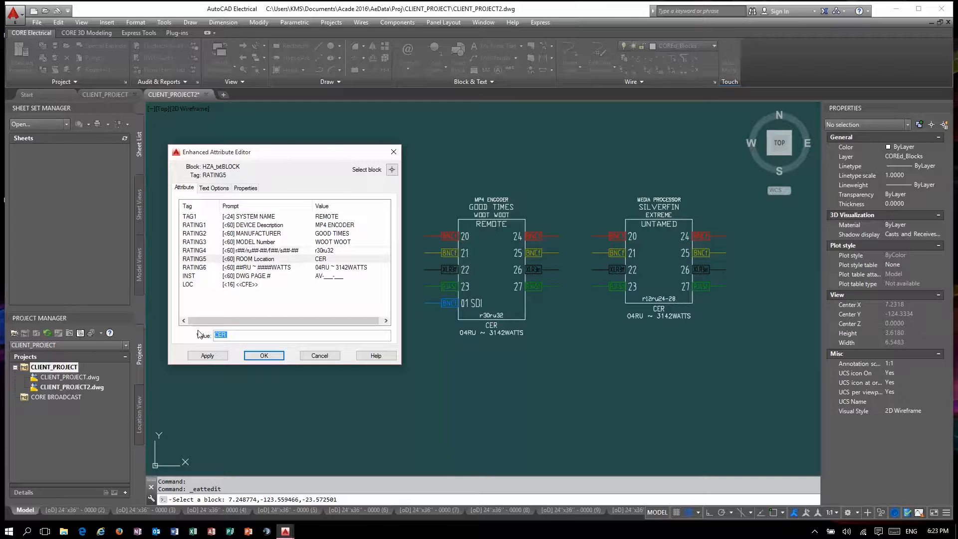
{"action": "key", "text": "Return"}
{"action": "left_click", "coordinate": [248, 335]}
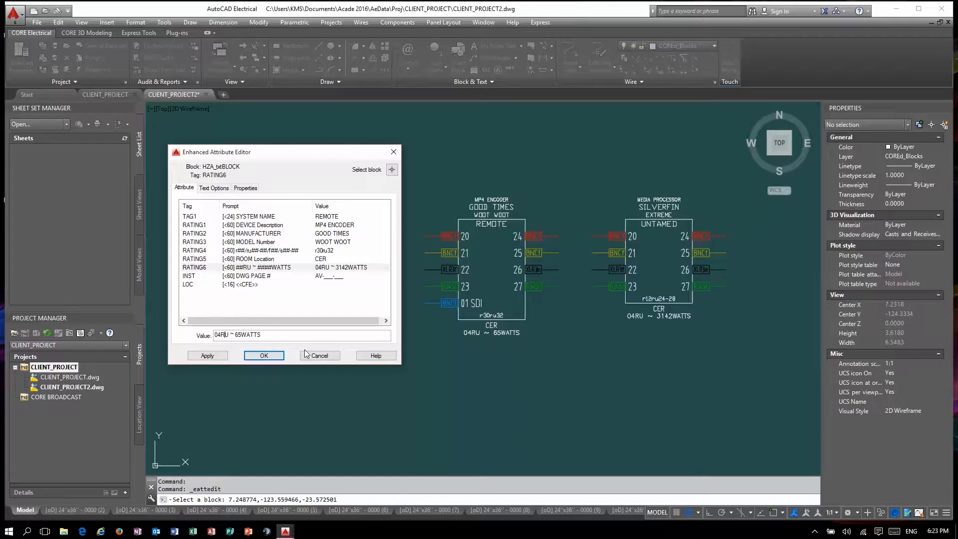
{"action": "key", "text": "BackSpace"}
{"action": "type", "text": "1"}
{"action": "key", "text": "Return"}
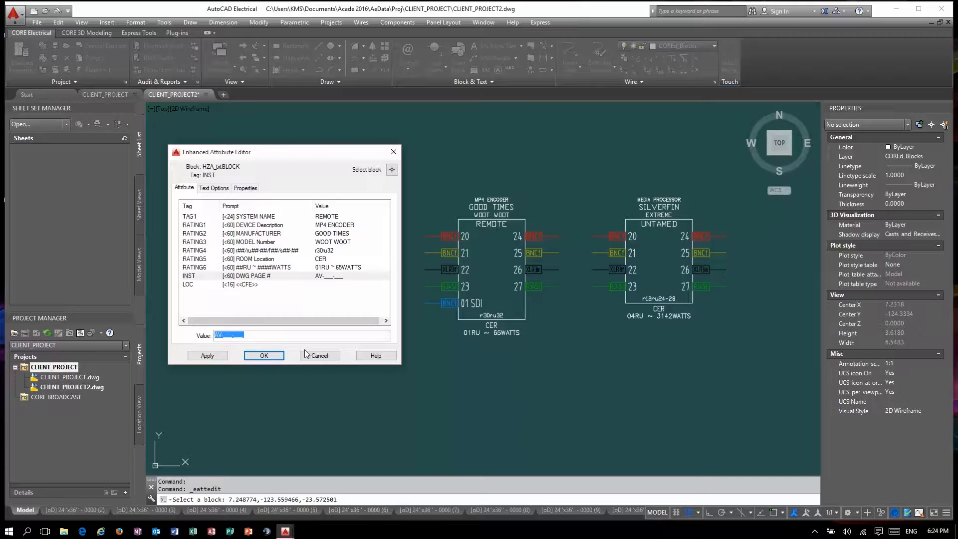
{"action": "left_click", "coordinate": [306, 353]}
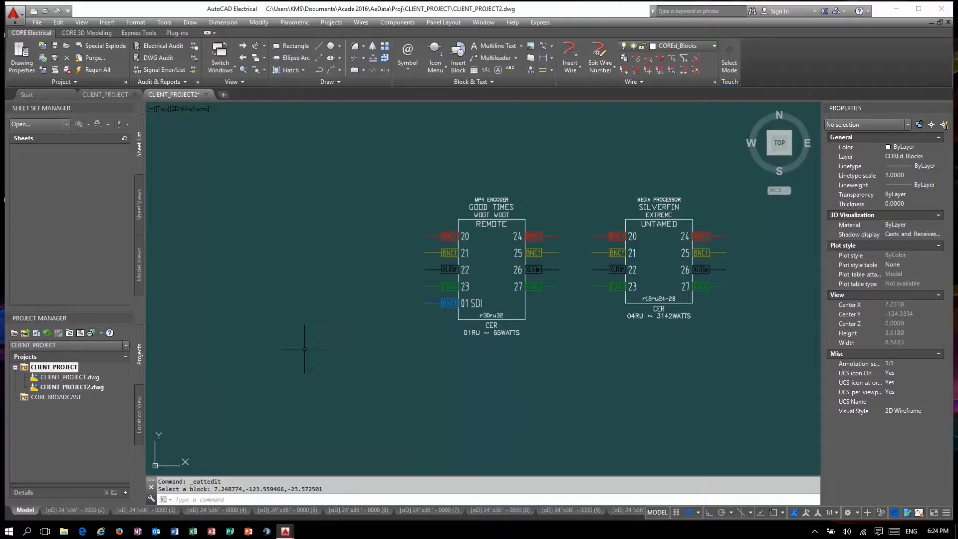
Set the UNTAMED device's system name to MON01 and its device description to MONITORING STATION
{"action": "left_click", "coordinate": [663, 214]}
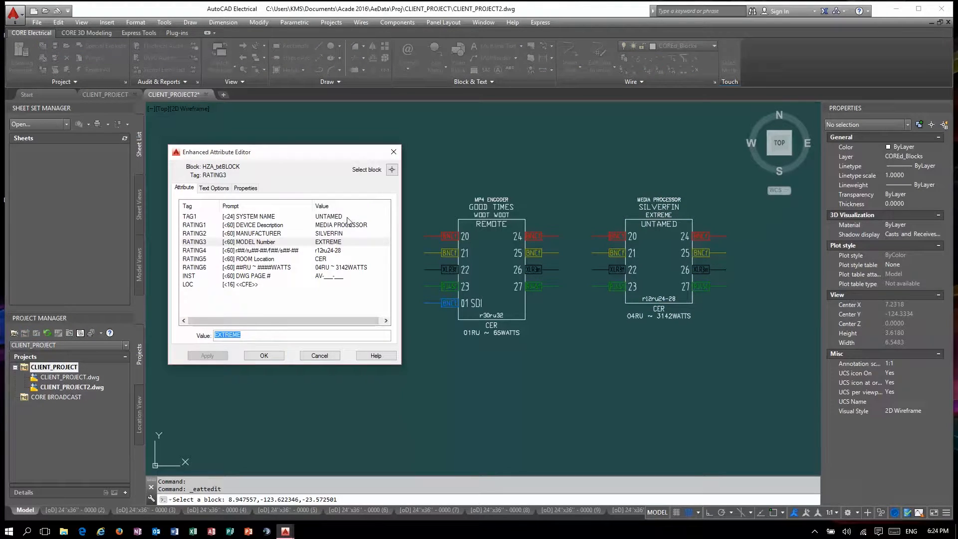
{"action": "left_click", "coordinate": [347, 217]}
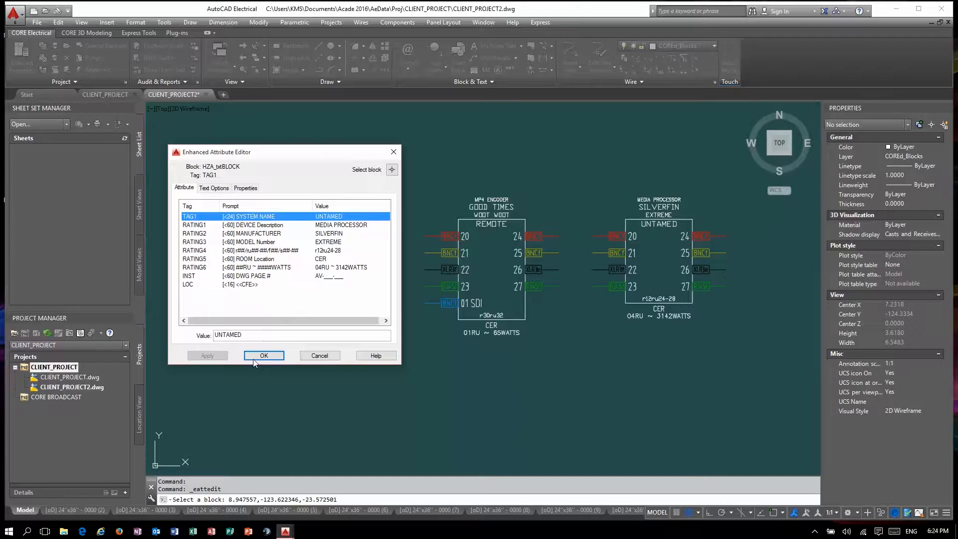
{"action": "double_click", "coordinate": [259, 338]}
{"action": "type", "text": "MO"}
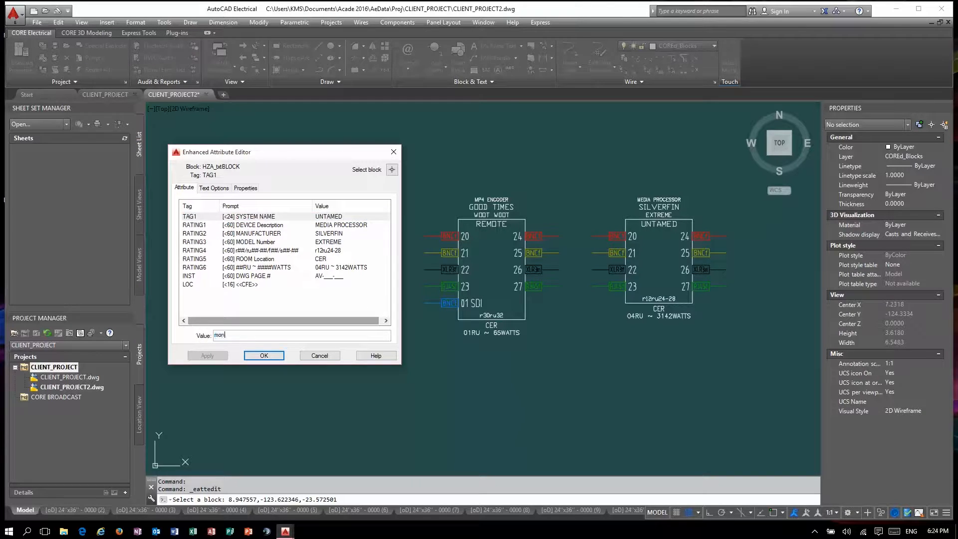
{"action": "type", "text": "N"}
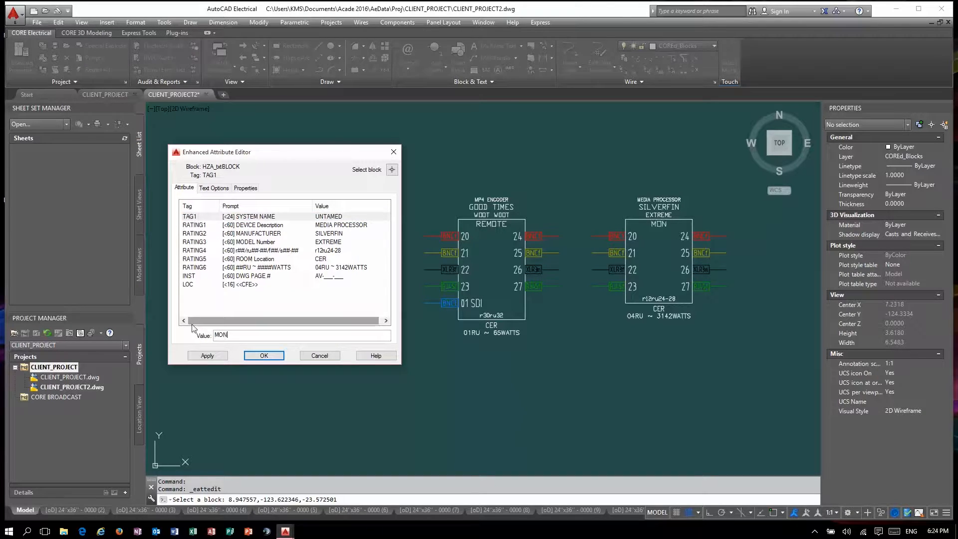
{"action": "type", "text": "01"}
{"action": "key", "text": "Return"}
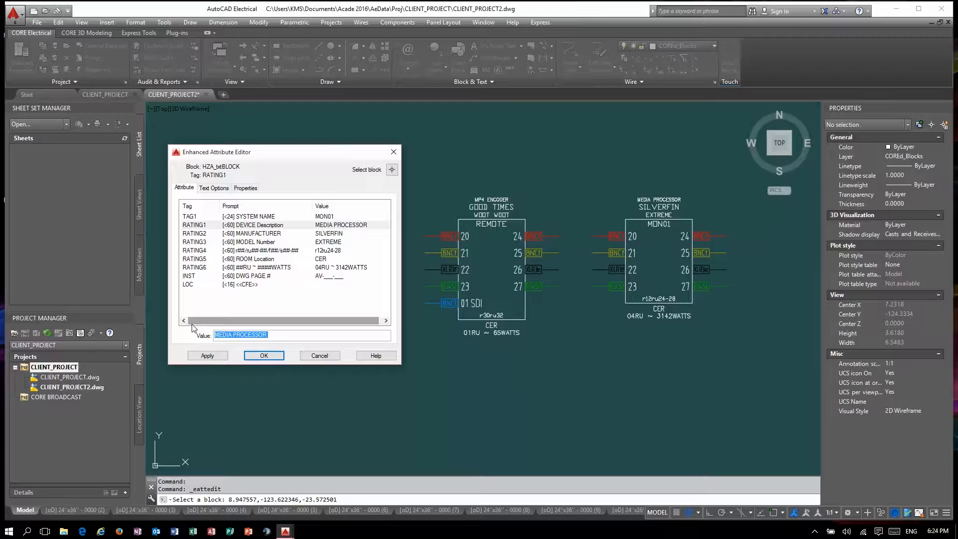
{"action": "type", "text": "MONITORI"}
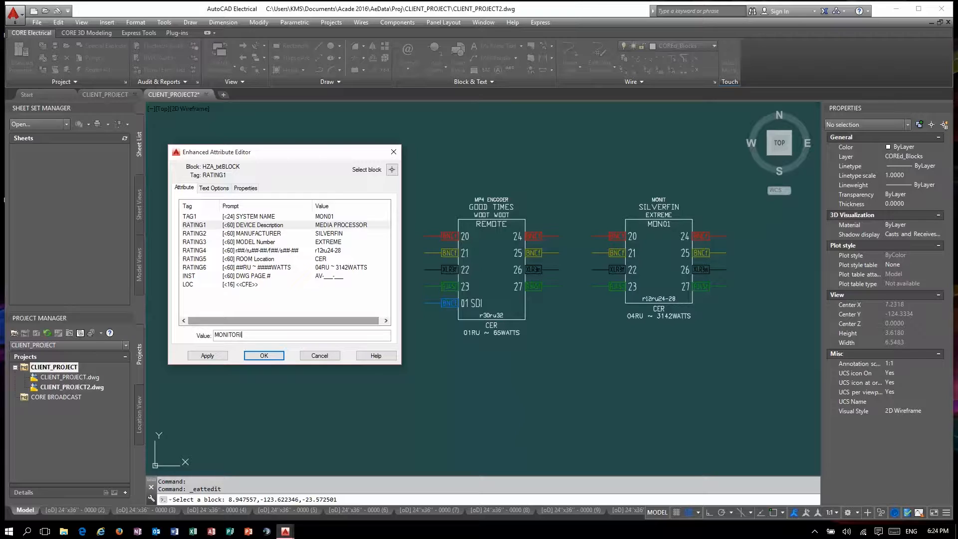
{"action": "type", "text": "STATION"}
{"action": "key", "text": "Return"}
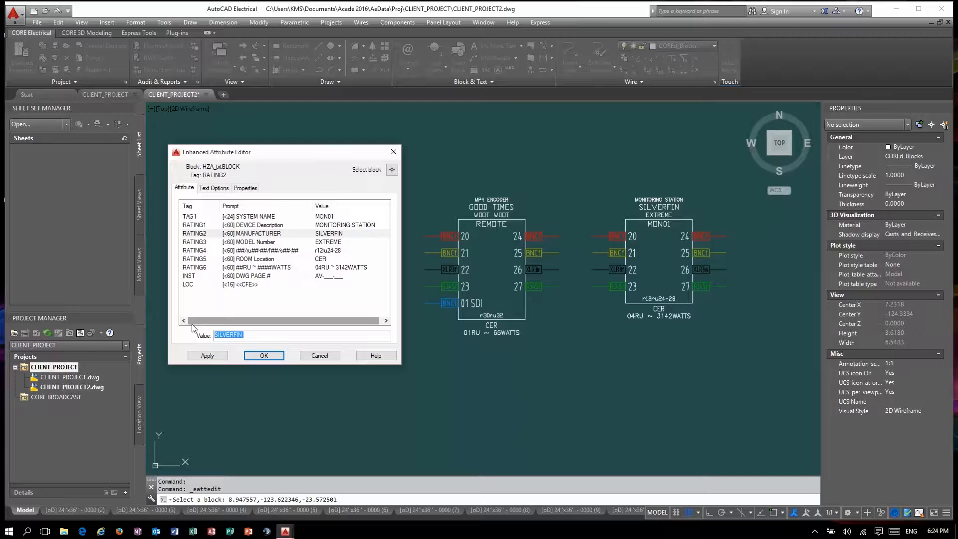
Set the MON01 device's manufacturer to GENERIC and its model number to FES844TT
{"action": "type", "text": "GENERIC"}
{"action": "key", "text": "Return"}
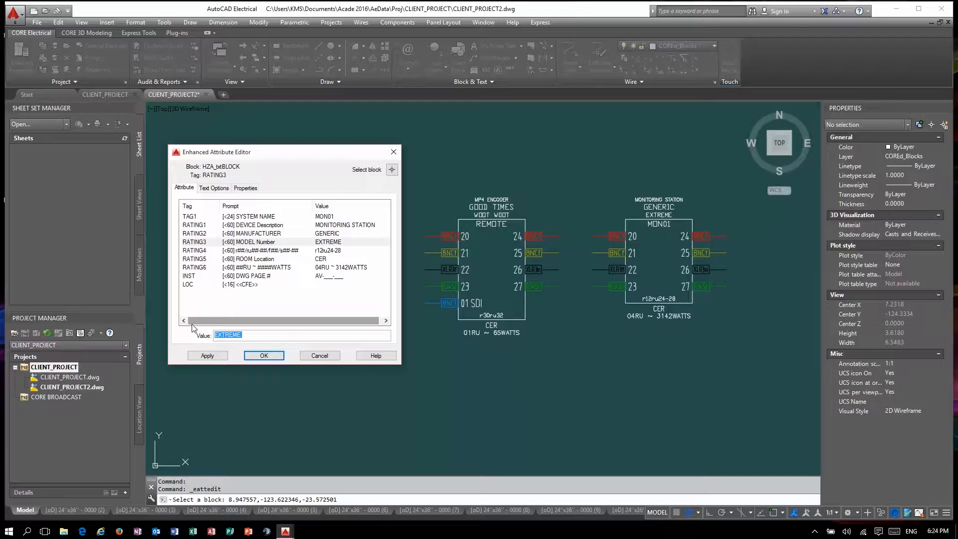
{"action": "type", "text": "FES844TT"}
{"action": "key", "text": "Return"}
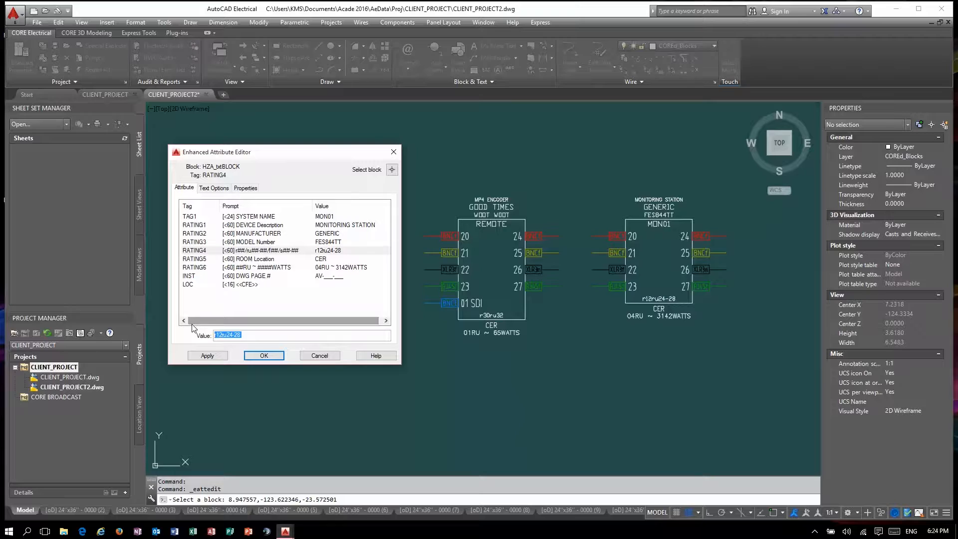
Set the MON01 device's rack position to DESKTOP and its room location to PRODUCTION CONTROL
{"action": "type", "text": "DESK"}
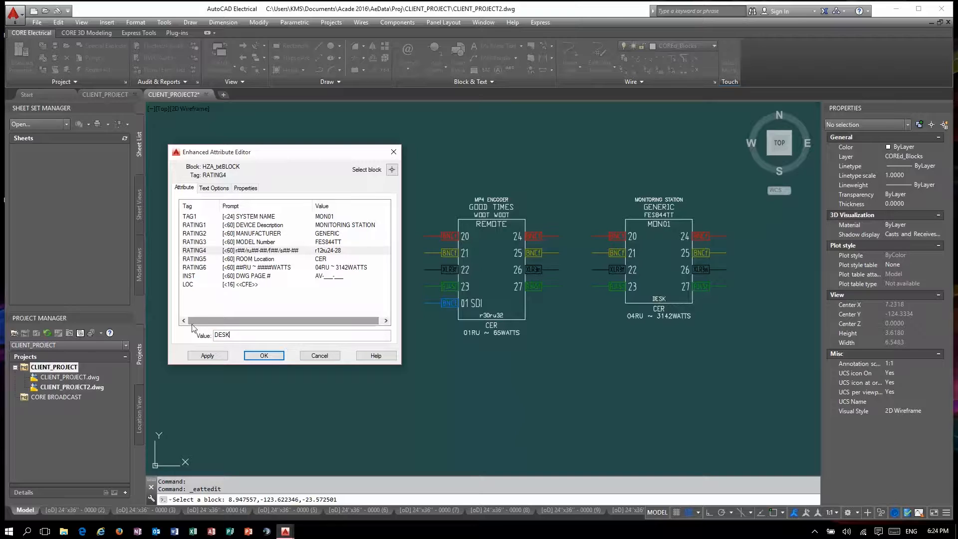
{"action": "type", "text": "TOP"}
{"action": "key", "text": "Return"}
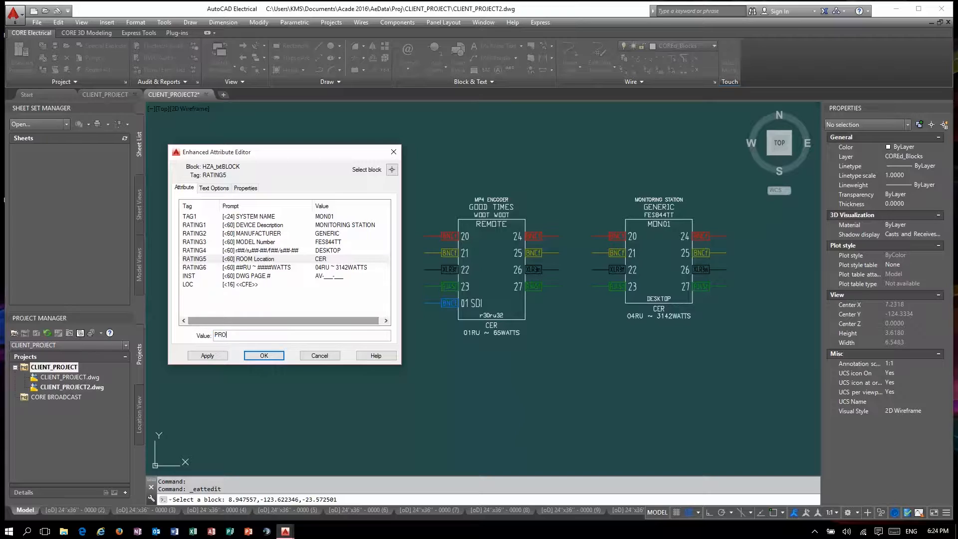
{"action": "type", "text": "PRODUCTION "}
{"action": "type", "text": "CONTORL"}
{"action": "key", "text": "BackSpace"}
{"action": "key", "text": "BackSpace"}
{"action": "key", "text": "BackSpace"}
{"action": "type", "text": "ROL"}
{"action": "key", "text": "Return"}
Set the MON01 device's size and power rating to 09RU ~ 134WATTS and accept the attribute edits
{"action": "key", "text": "End"}
{"action": "key", "text": "BackSpace"}
{"action": "key", "text": "BackSpace"}
{"action": "type", "text": "134"}
{"action": "key", "text": "Left"}
{"action": "key", "text": "Left"}
{"action": "key", "text": "Left"}
{"action": "key", "text": "BackSpace"}
{"action": "key", "text": "BackSpace"}
{"action": "key", "text": "BackSpace"}
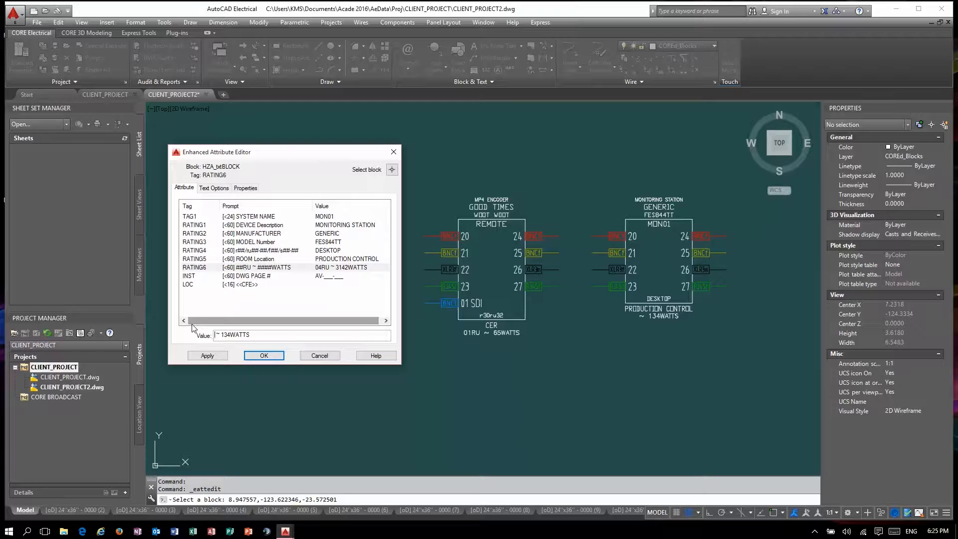
{"action": "type", "text": "09RU"}
{"action": "key", "text": "Return"}
{"action": "key", "text": "Return"}
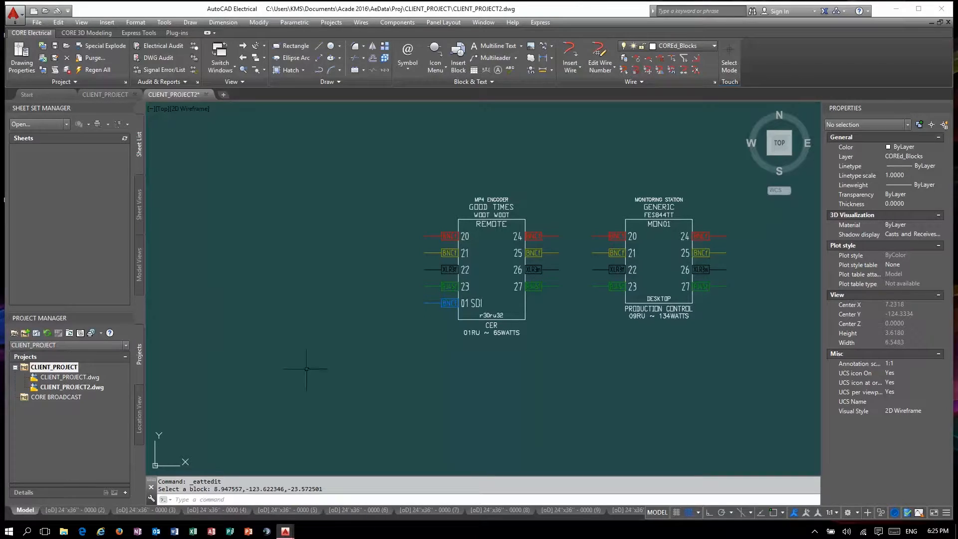
Insert the HA1D3_iDWG flag block in line with the REMOTE device's 01 SDI input, just left of it
{"action": "left_click", "coordinate": [457, 58]}
{"action": "left_click", "coordinate": [362, 77]}
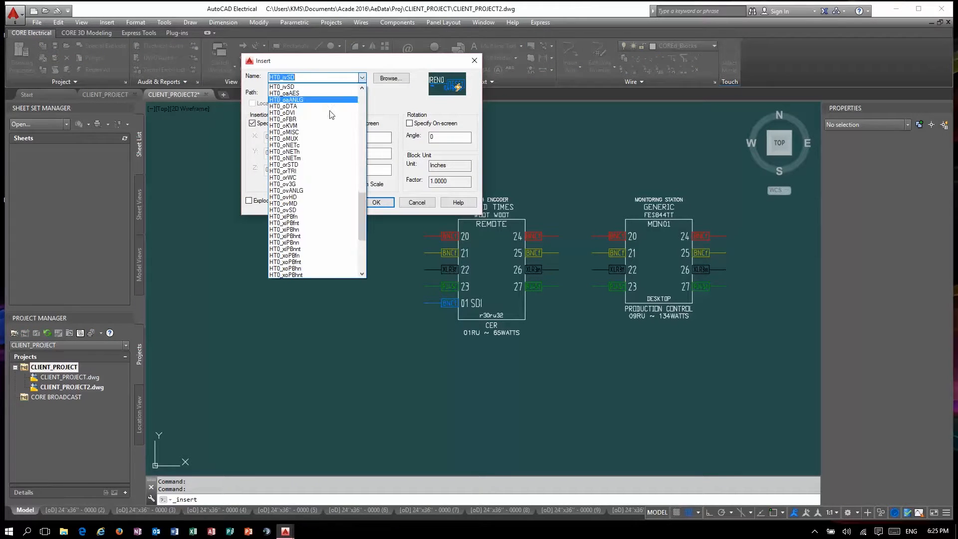
{"action": "scroll", "coordinate": [329, 177], "scroll_direction": "up", "scroll_amount": 10}
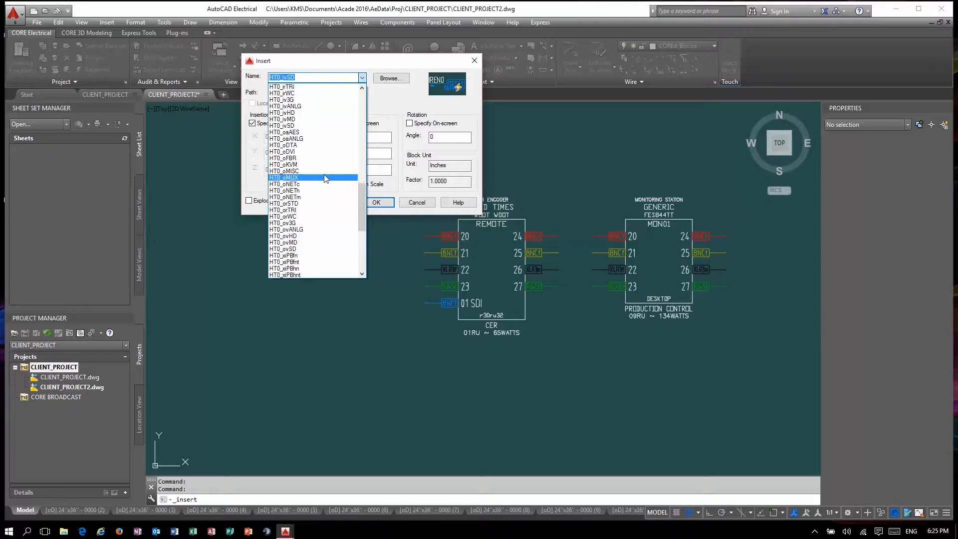
{"action": "scroll", "coordinate": [319, 172], "scroll_direction": "up", "scroll_amount": 7}
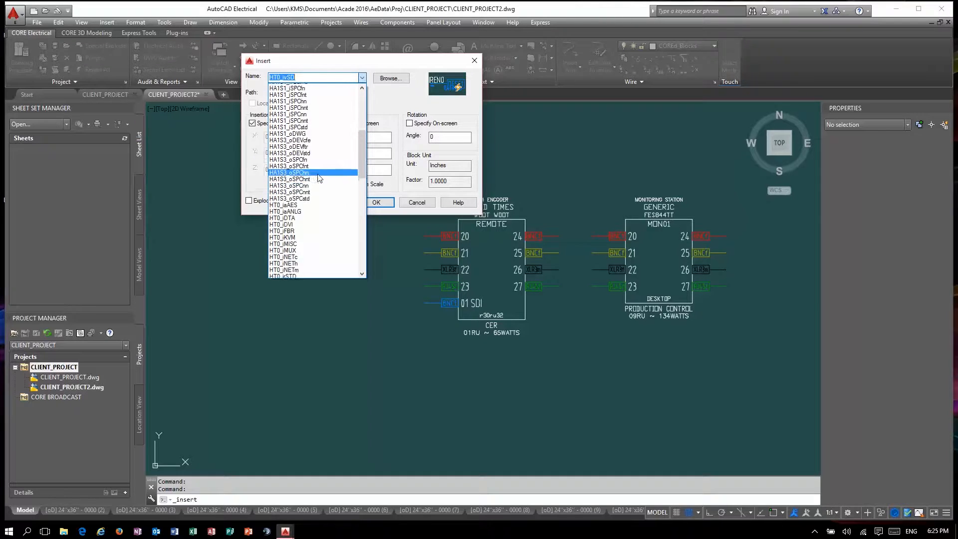
{"action": "scroll", "coordinate": [314, 144], "scroll_direction": "up", "scroll_amount": 2}
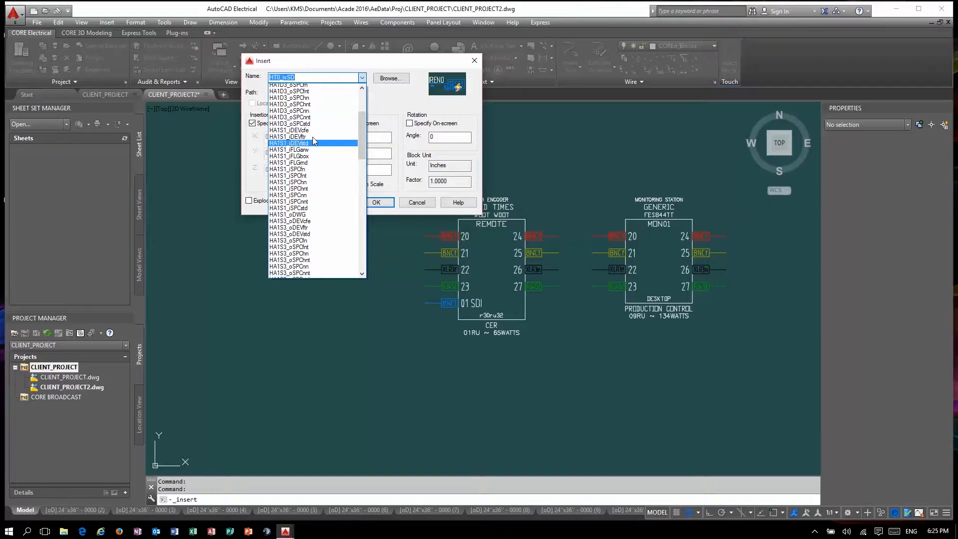
{"action": "left_click", "coordinate": [310, 102]}
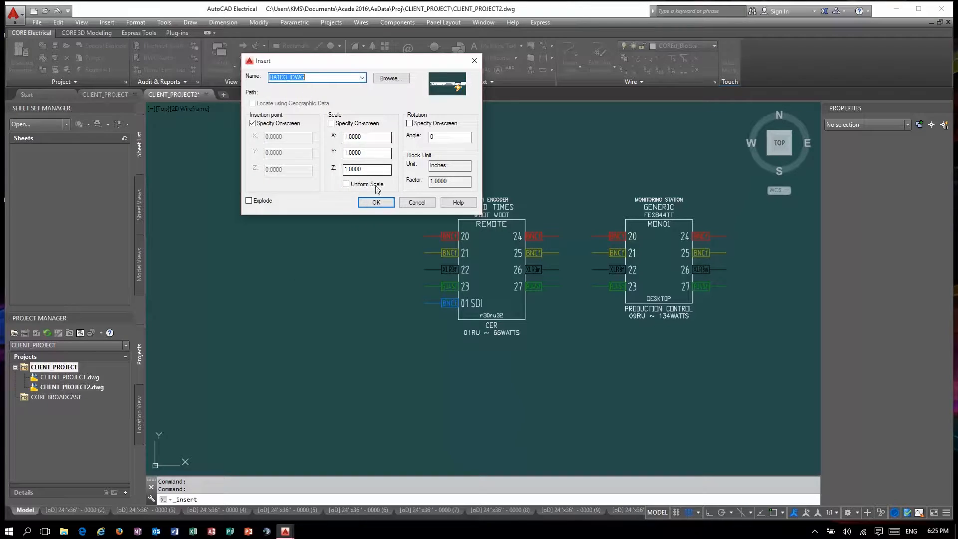
{"action": "left_click", "coordinate": [376, 202]}
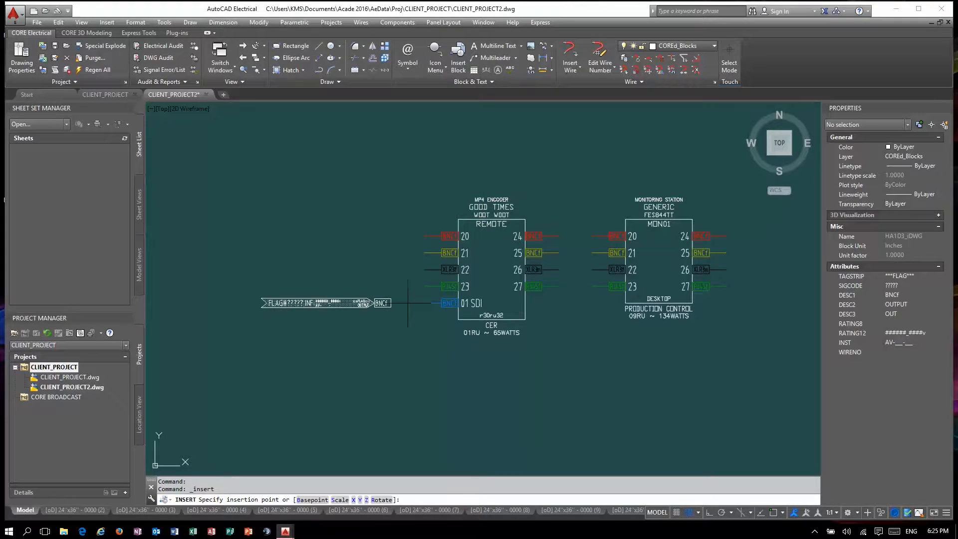
{"action": "left_click", "coordinate": [408, 303]}
Put the new flag block on the COREw_vSD layer
{"action": "left_click", "coordinate": [320, 303]}
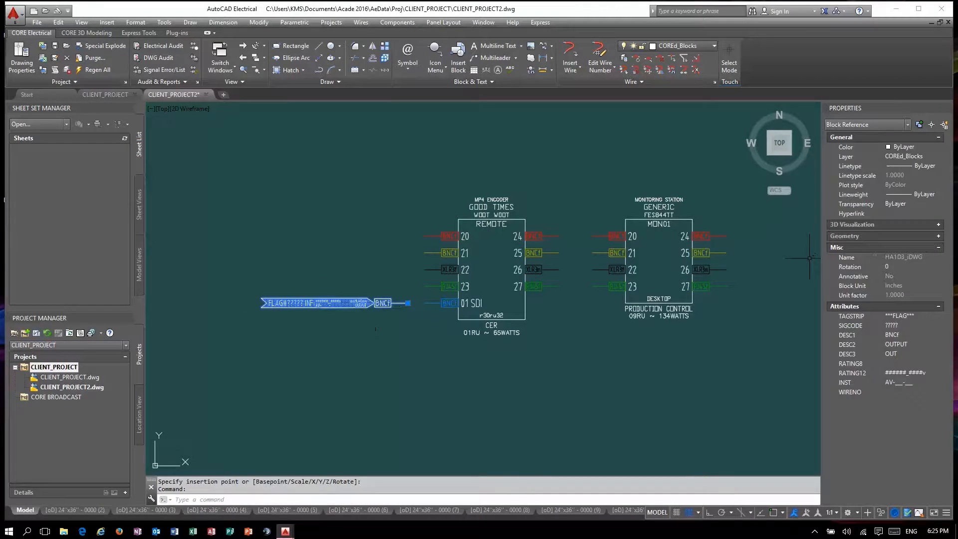
{"action": "left_click", "coordinate": [932, 148]}
{"action": "left_click", "coordinate": [933, 147]}
{"action": "left_click", "coordinate": [930, 157]}
{"action": "scroll", "coordinate": [926, 195], "scroll_direction": "down", "scroll_amount": 3}
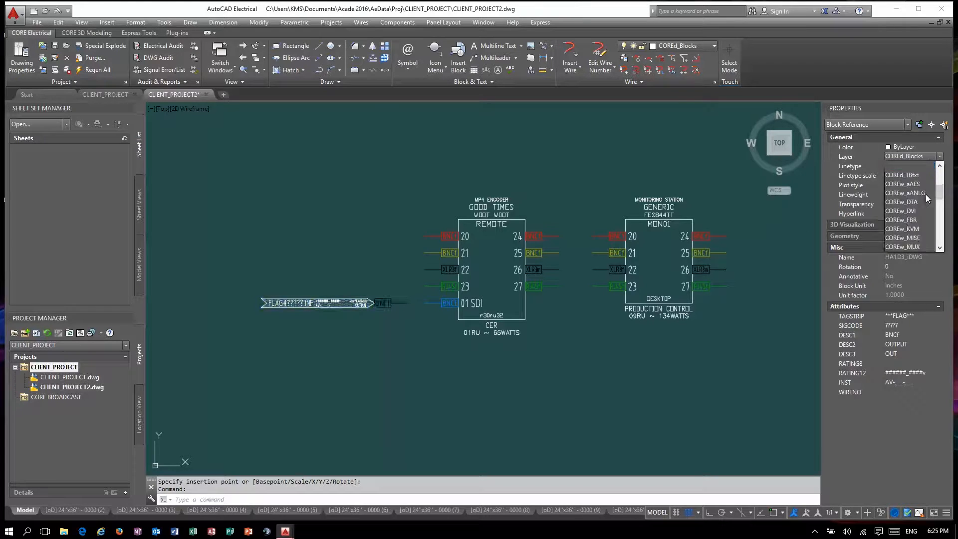
{"action": "scroll", "coordinate": [917, 233], "scroll_direction": "down", "scroll_amount": 3}
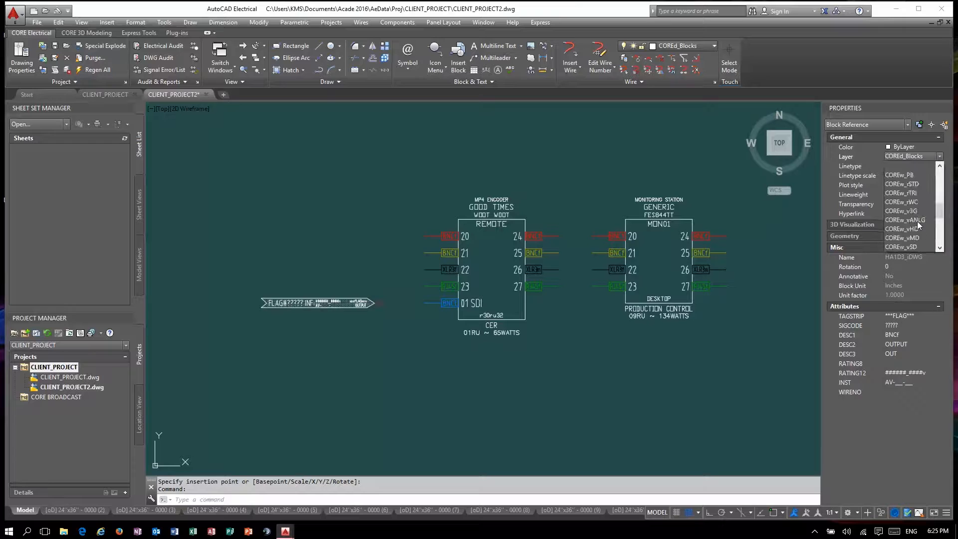
{"action": "left_click", "coordinate": [920, 232]}
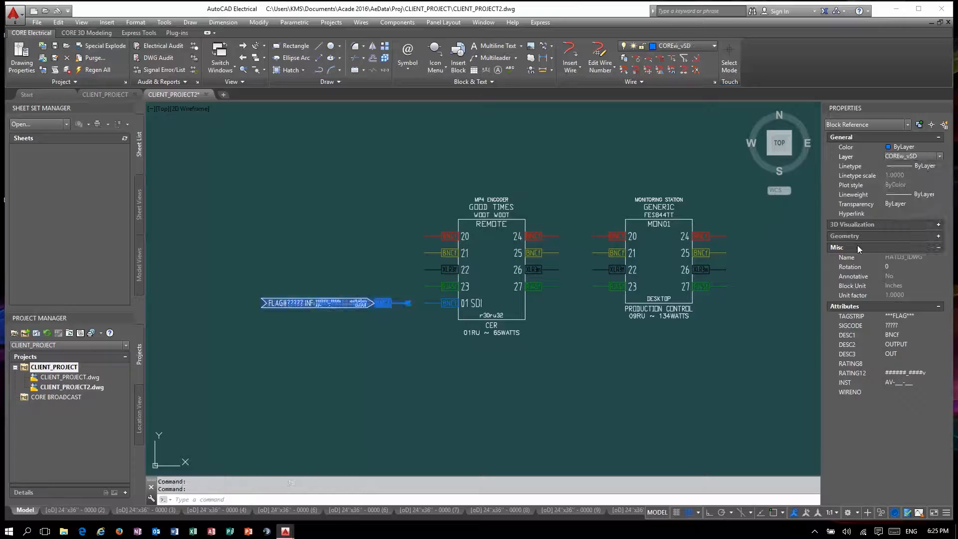
Set the flag block's FLAG# attribute to 1002 and accept the edit
{"action": "double_click", "coordinate": [294, 303]}
{"action": "type", "text": "1002"}
{"action": "key", "text": "Return"}
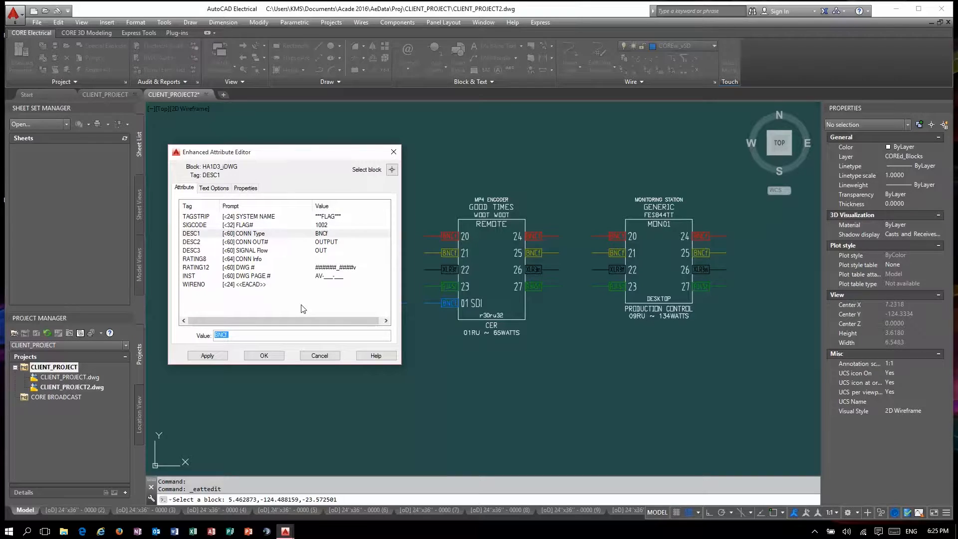
{"action": "left_click", "coordinate": [264, 355]}
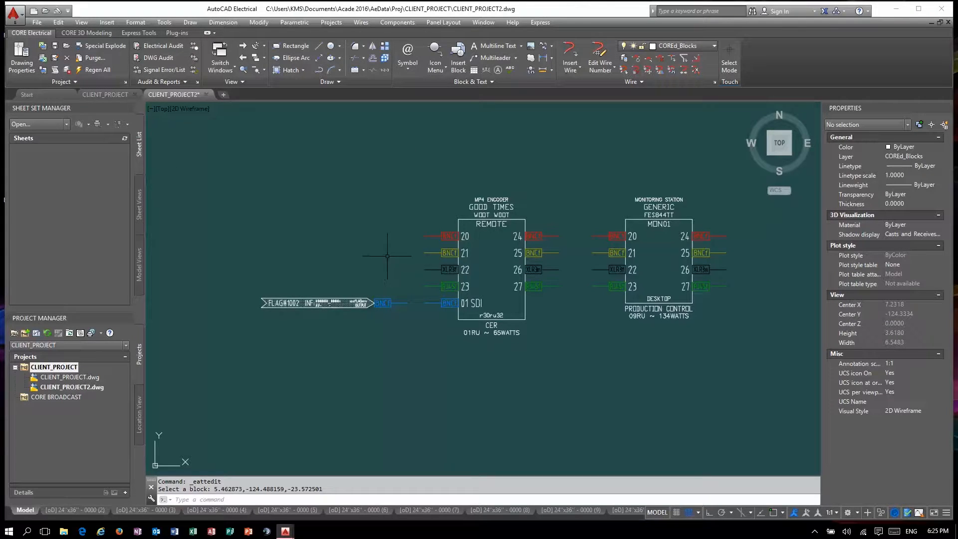
Move the flag and both device blocks together slightly to the left inside the drawing frame, and save the drawing
{"action": "scroll", "coordinate": [310, 236], "scroll_direction": "down", "scroll_amount": 2}
{"action": "scroll", "coordinate": [319, 225], "scroll_direction": "down", "scroll_amount": 2}
{"action": "scroll", "coordinate": [614, 289], "scroll_direction": "down", "scroll_amount": 1}
{"action": "left_click", "coordinate": [560, 314]}
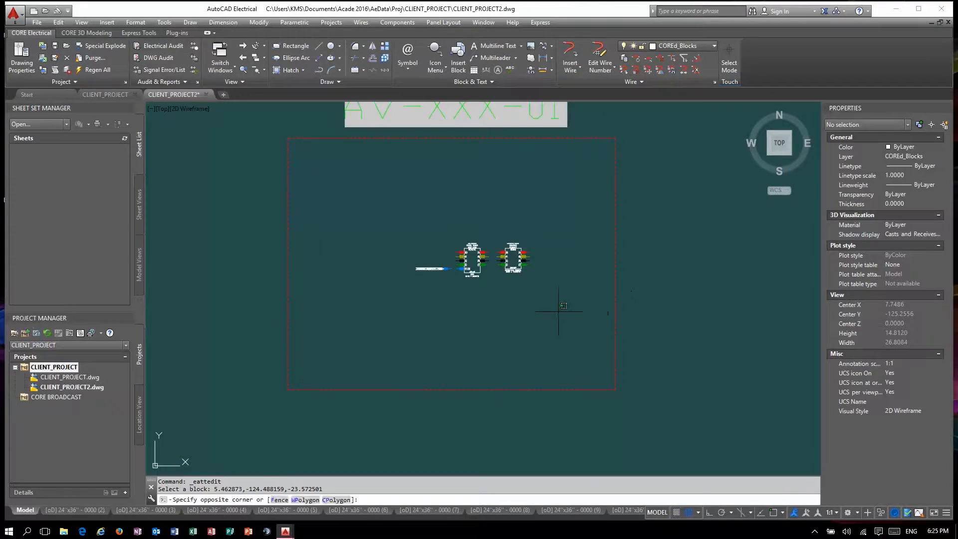
{"action": "left_click", "coordinate": [373, 206]}
{"action": "right_click", "coordinate": [419, 209]}
{"action": "left_click", "coordinate": [439, 278]}
{"action": "left_click", "coordinate": [450, 231]}
{"action": "left_click", "coordinate": [413, 229]}
{"action": "scroll", "coordinate": [394, 264], "scroll_direction": "up", "scroll_amount": 2}
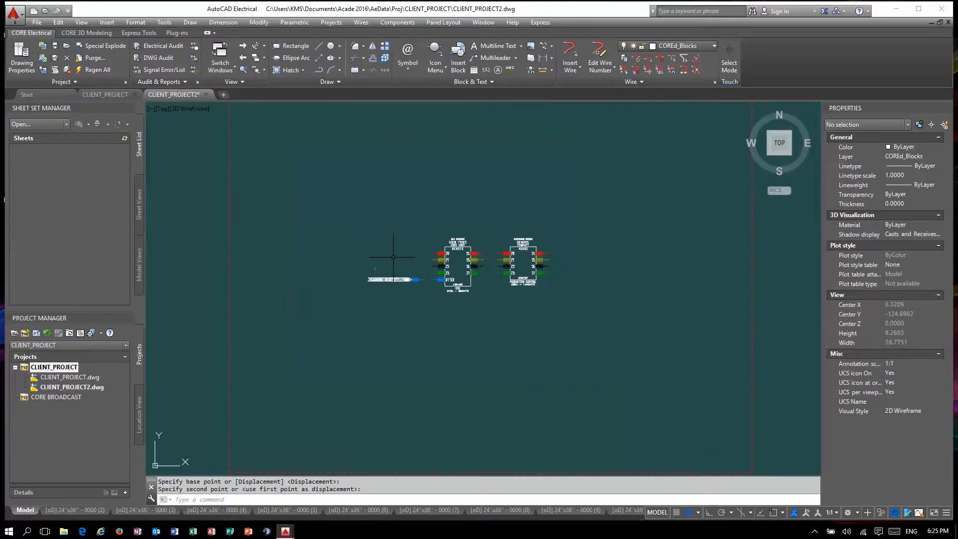
{"action": "scroll", "coordinate": [386, 260], "scroll_direction": "up", "scroll_amount": 1}
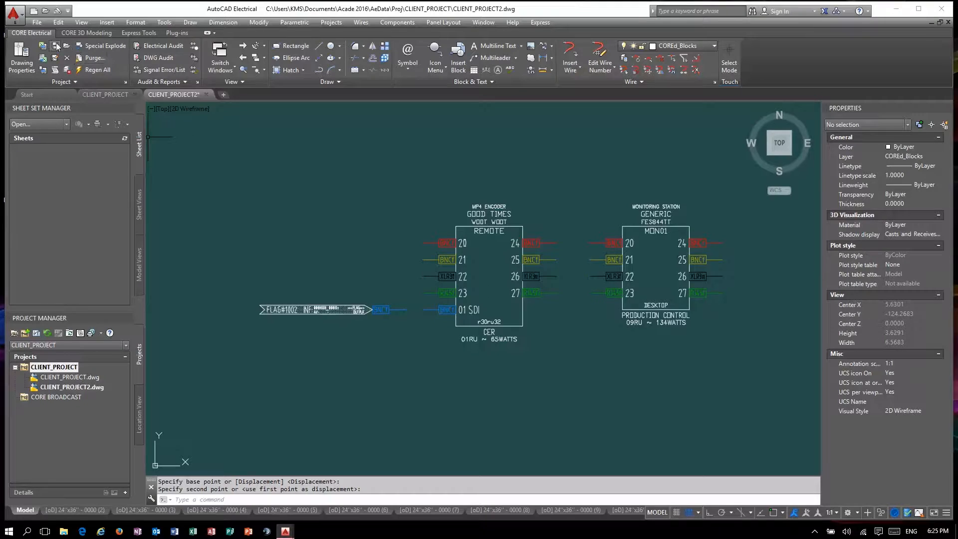
{"action": "type", "text": "filedia"}
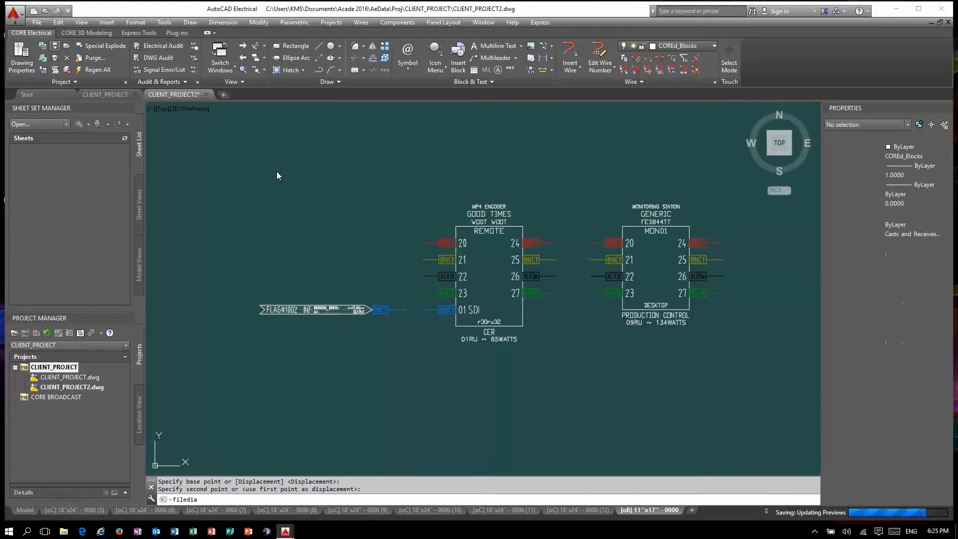
In the CLIENT_PROJECT drawing, set the custom drawing property DDWG#» to CLIENT_PROJECT and save the drawing
{"action": "left_click", "coordinate": [105, 94]}
{"action": "scroll", "coordinate": [384, 354], "scroll_direction": "down", "scroll_amount": 1}
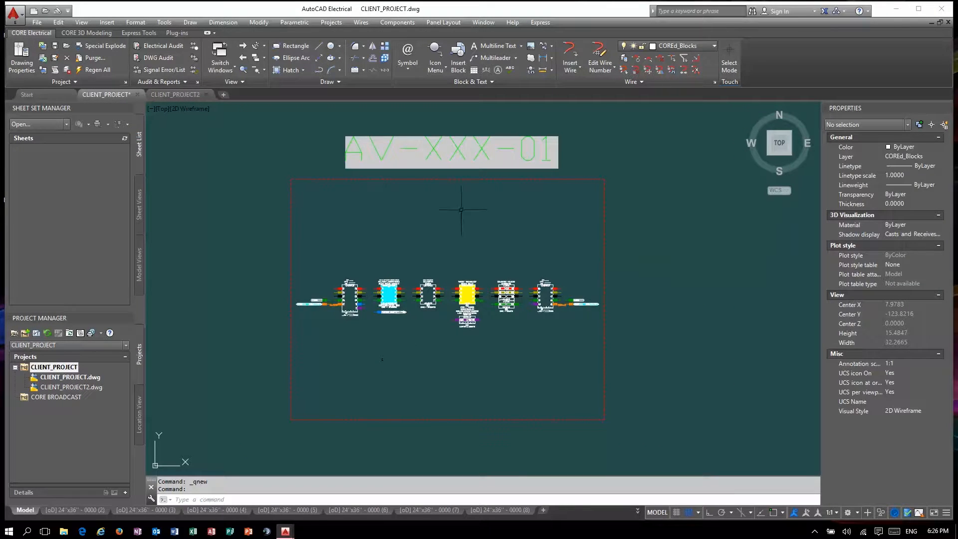
{"action": "left_click", "coordinate": [20, 53]}
{"action": "scroll", "coordinate": [505, 234], "scroll_direction": "down", "scroll_amount": 10}
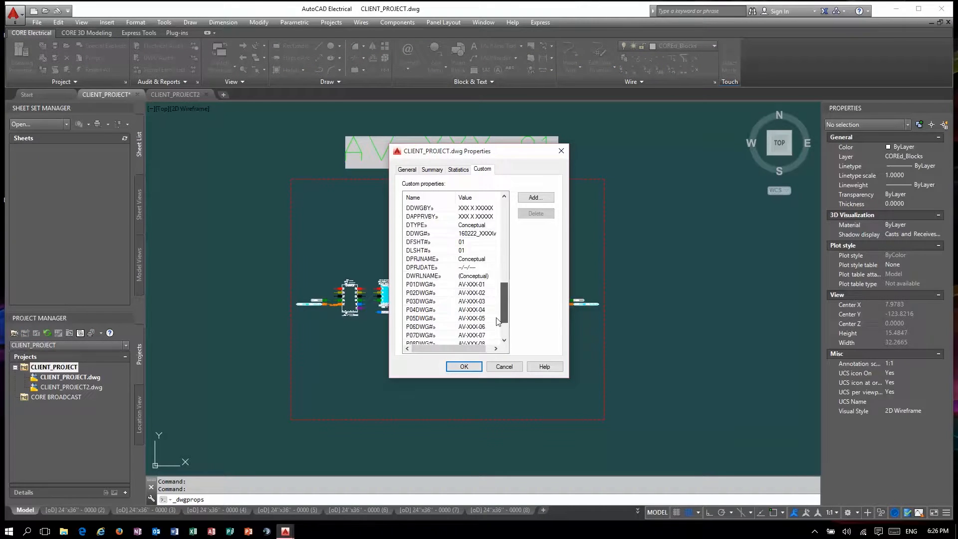
{"action": "double_click", "coordinate": [477, 259]}
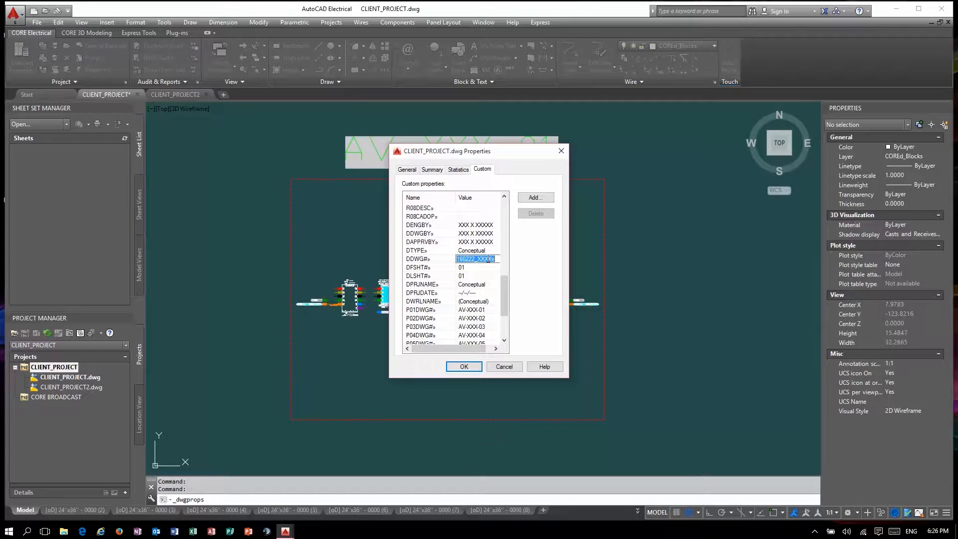
{"action": "type", "text": "CLIENT_PROJECT"}
{"action": "left_click", "coordinate": [488, 262]}
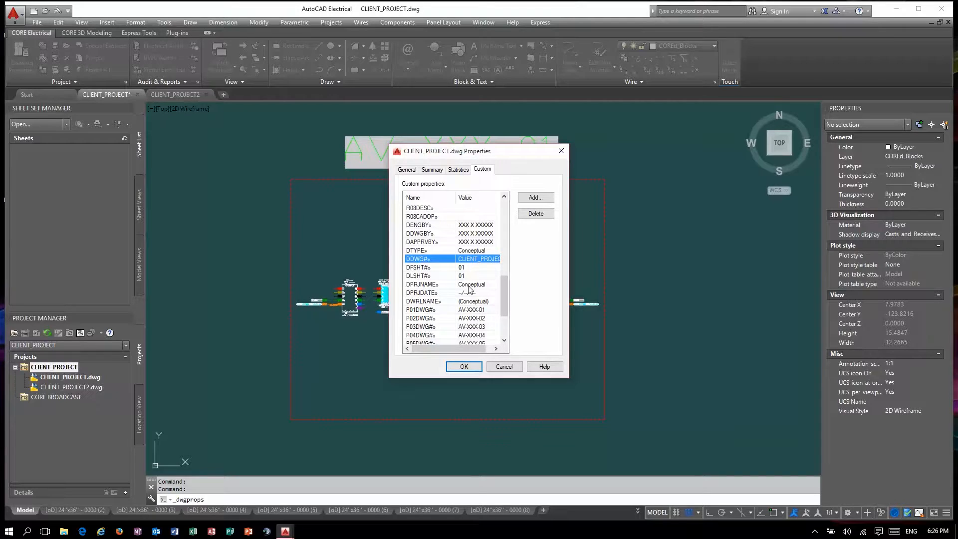
{"action": "scroll", "coordinate": [491, 312], "scroll_direction": "down", "scroll_amount": 3}
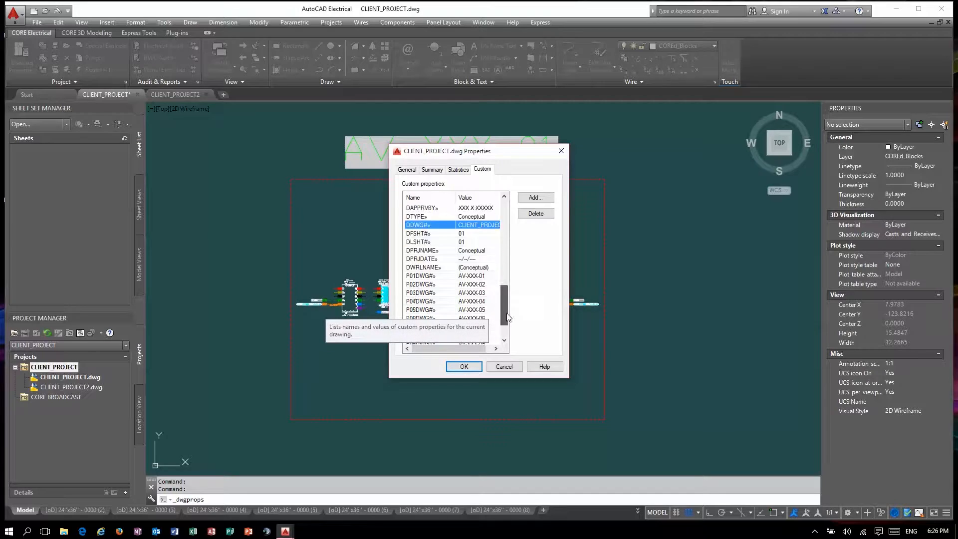
{"action": "left_click", "coordinate": [464, 366]}
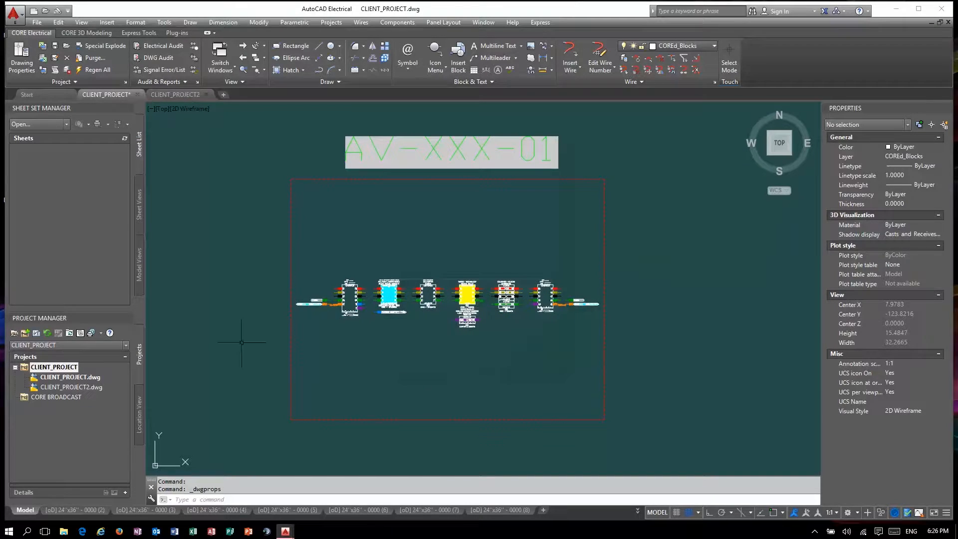
{"action": "type", "text": "filedia"}
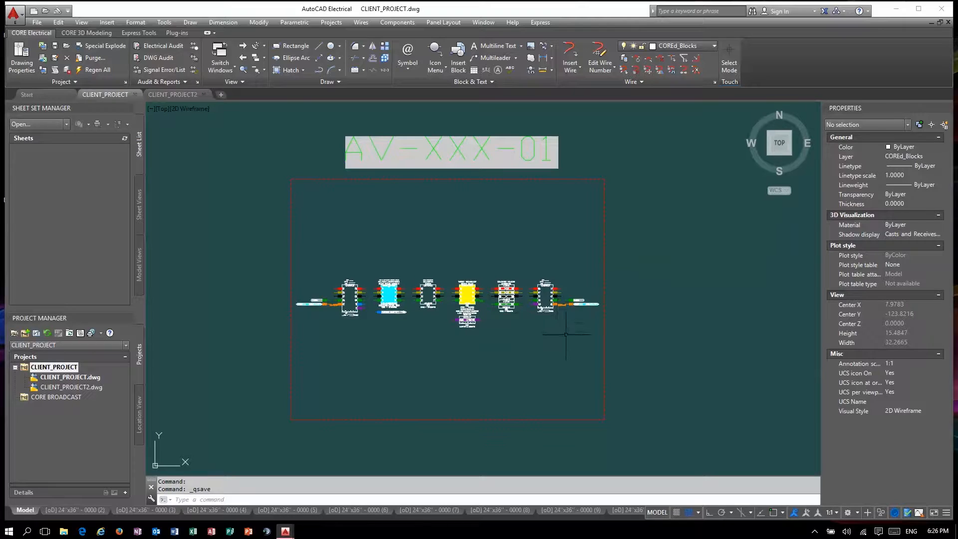
Insert the P01DWG#» document field in the rightmost WHOMPUM block's INST attribute and copy its field expression
{"action": "left_click", "coordinate": [545, 302]}
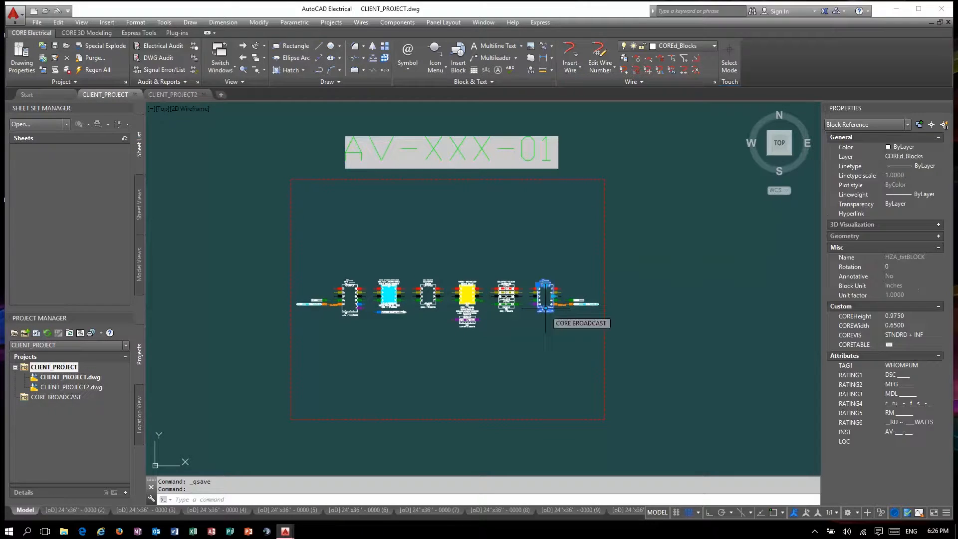
{"action": "scroll", "coordinate": [536, 303], "scroll_direction": "up", "scroll_amount": 2}
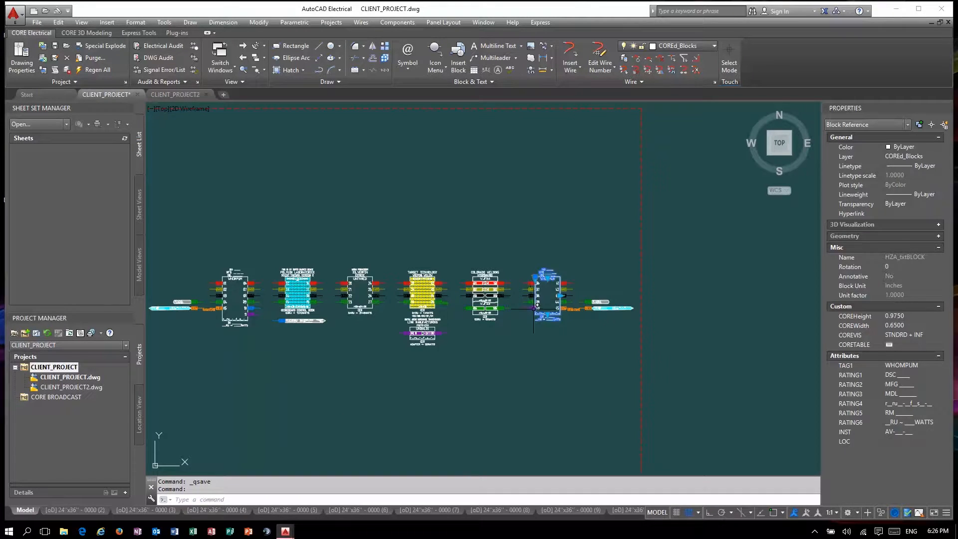
{"action": "double_click", "coordinate": [551, 317]}
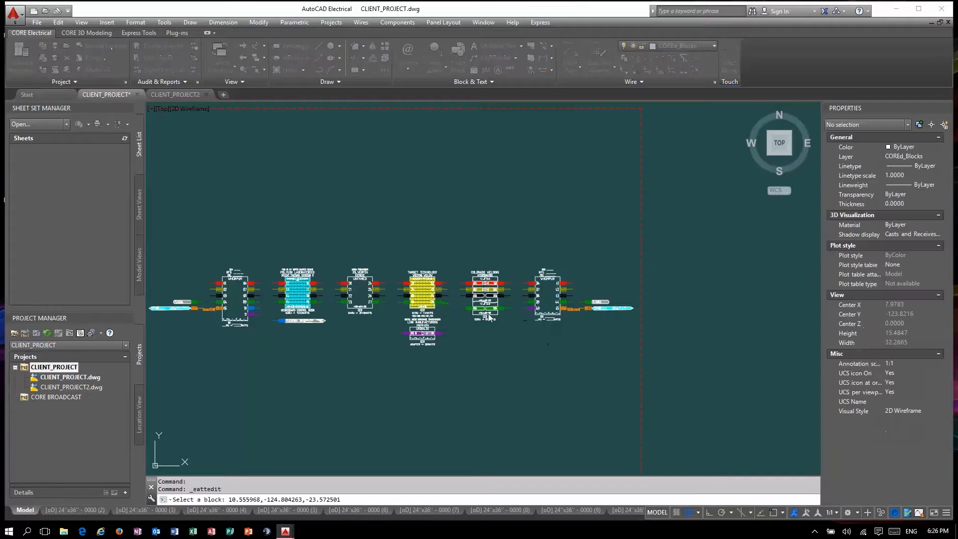
{"action": "right_click", "coordinate": [295, 335]}
{"action": "left_click", "coordinate": [333, 406]}
{"action": "left_click", "coordinate": [301, 215]}
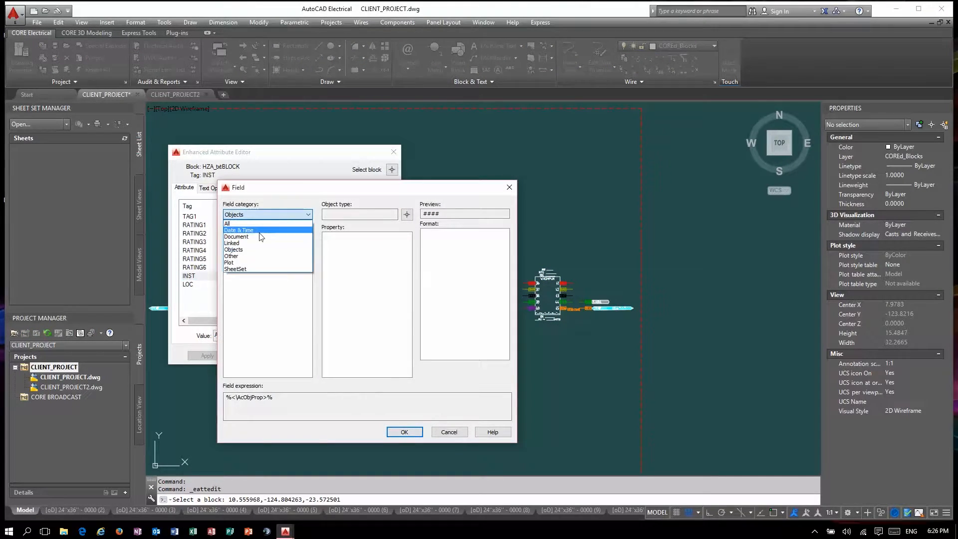
{"action": "left_click", "coordinate": [257, 288]}
{"action": "left_click", "coordinate": [243, 346]}
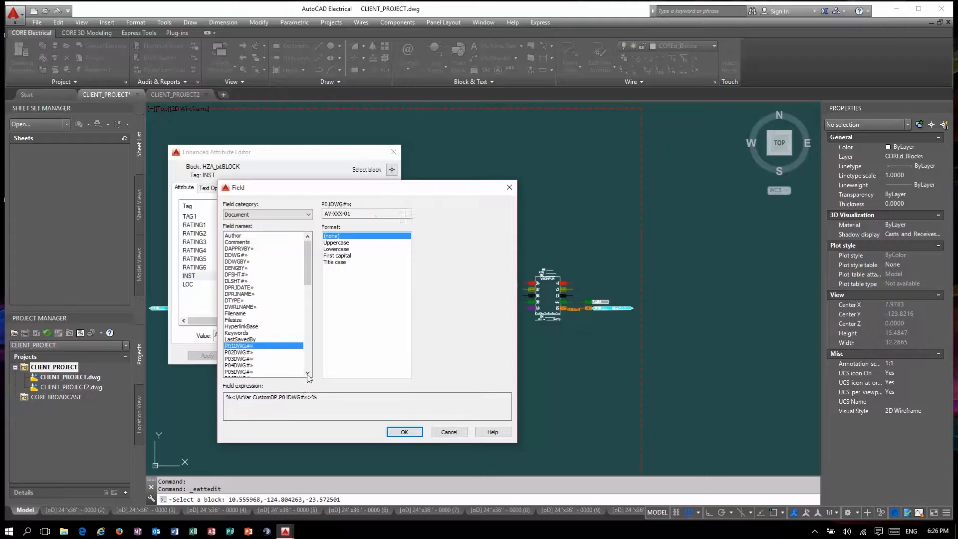
{"action": "left_click_drag", "start_coordinate": [333, 398], "coordinate": [141, 394]}
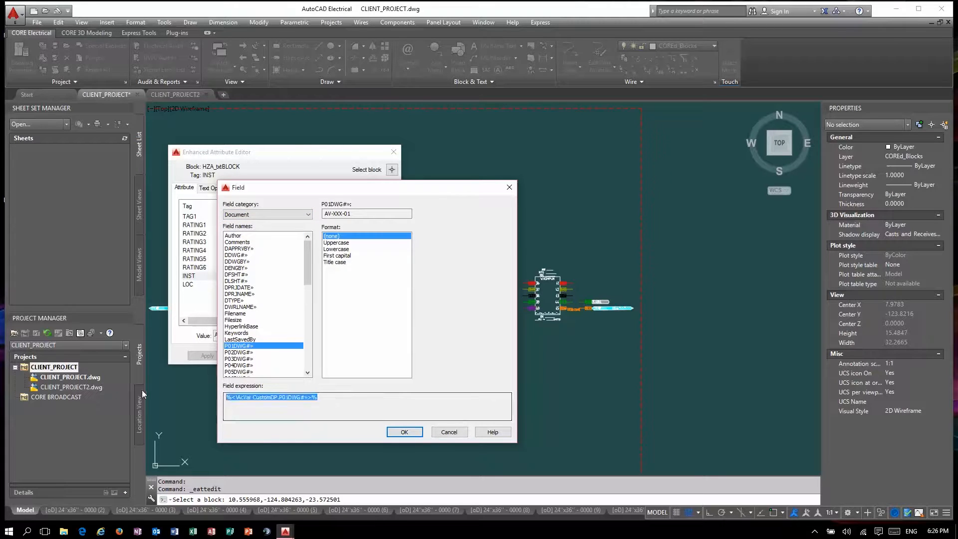
{"action": "left_click", "coordinate": [404, 432]}
{"action": "left_click", "coordinate": [269, 356]}
Apply the copied P01DWG#» field expression to the INST attribute of all device, connector and flag blocks, and save the drawing
{"action": "left_click", "coordinate": [608, 374]}
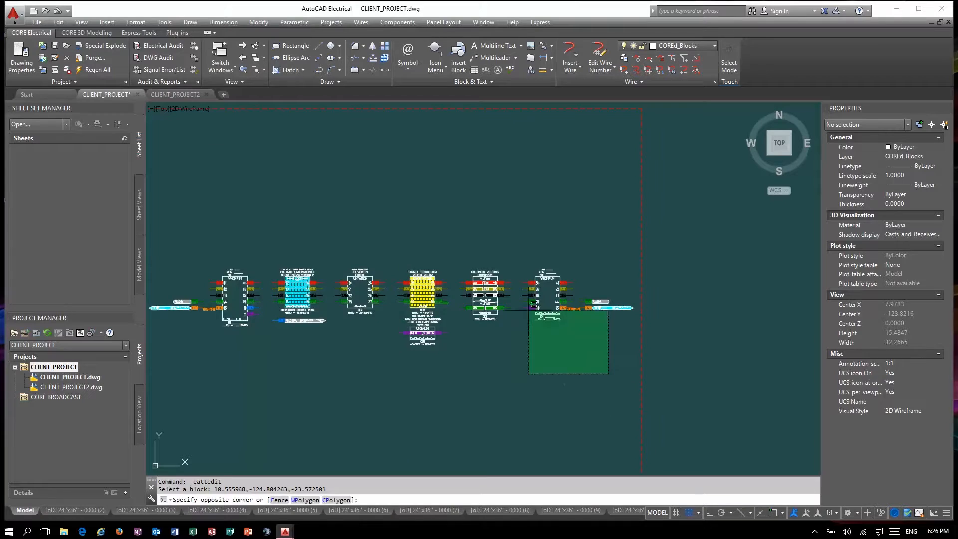
{"action": "left_click", "coordinate": [150, 200]}
{"action": "left_click", "coordinate": [923, 319]}
{"action": "key", "text": "ctrl+v"}
{"action": "key", "text": "Return"}
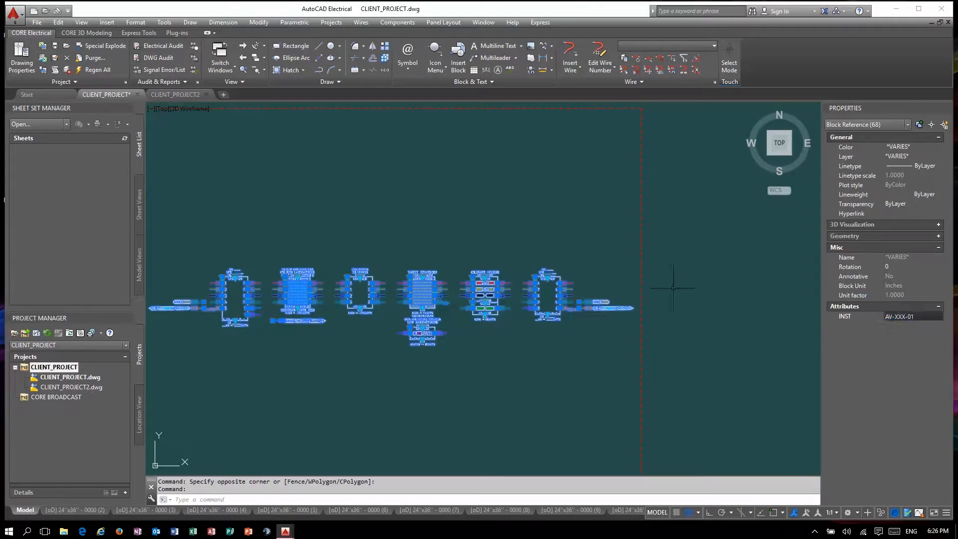
{"action": "key", "text": "Escape"}
{"action": "scroll", "coordinate": [627, 295], "scroll_direction": "down", "scroll_amount": 2}
{"action": "scroll", "coordinate": [497, 287], "scroll_direction": "up", "scroll_amount": 2}
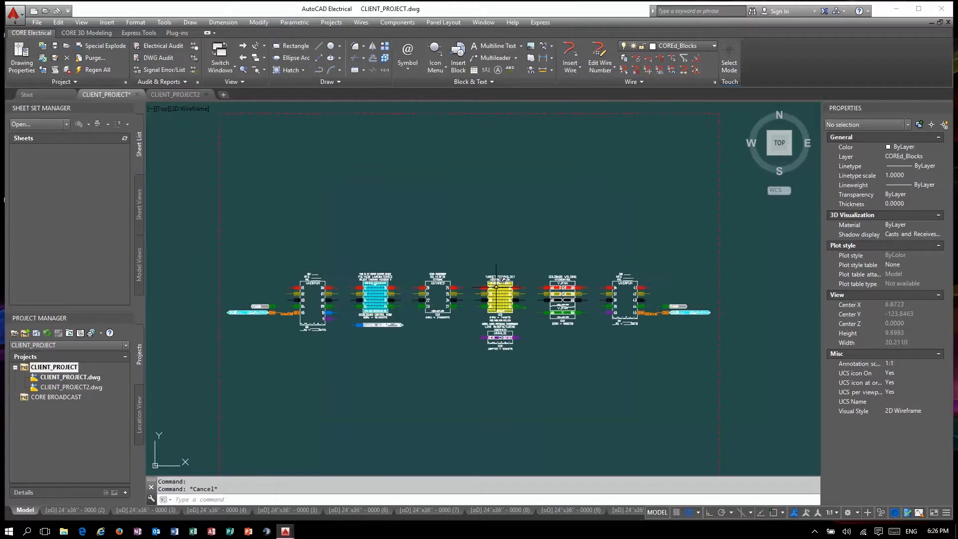
{"action": "left_click", "coordinate": [66, 47]}
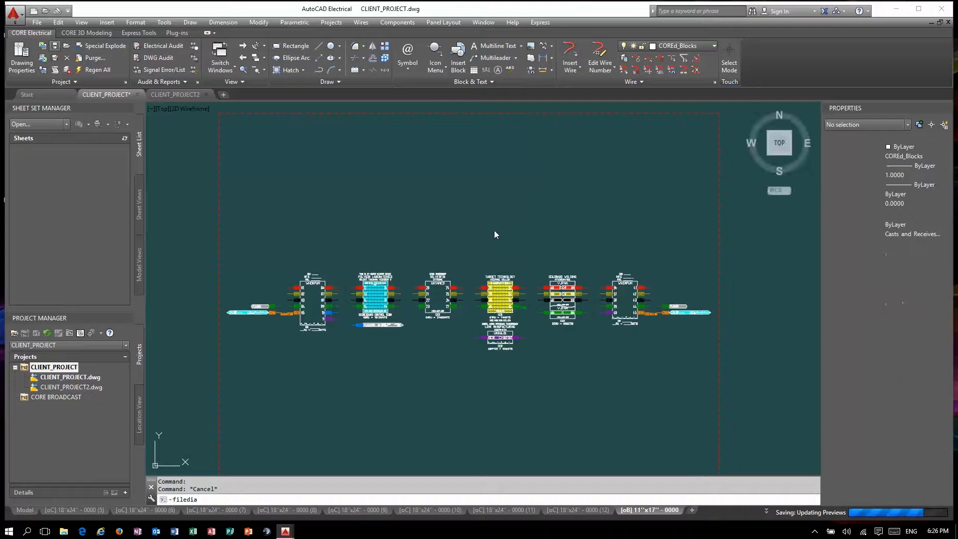
Switch to the CLIENT_PROJECT2 drawing and set its custom drawing property DDWG#» to the client project's drawing name
{"action": "left_click", "coordinate": [173, 94]}
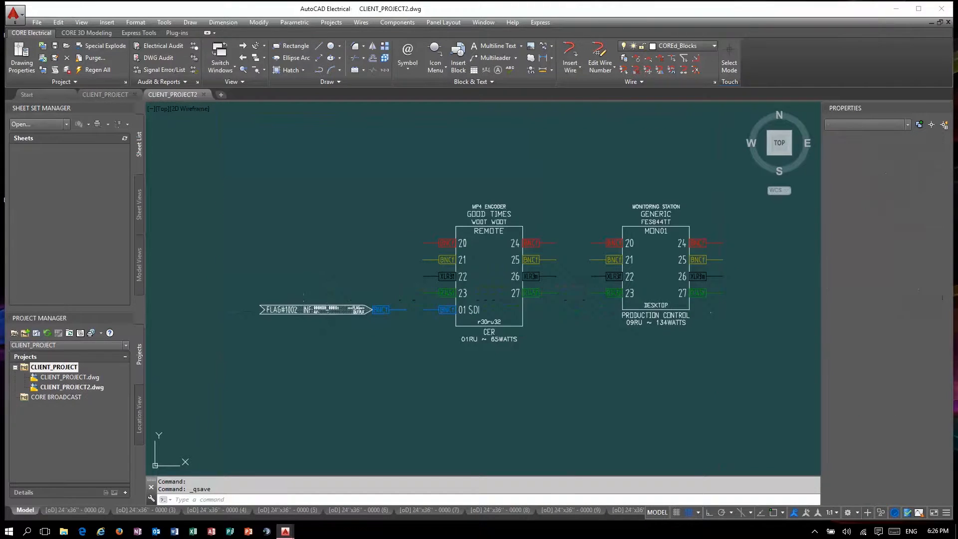
{"action": "left_click", "coordinate": [14, 55]}
{"action": "left_click_drag", "start_coordinate": [490, 155], "coordinate": [279, 141]}
{"action": "scroll", "coordinate": [291, 262], "scroll_direction": "down", "scroll_amount": 9}
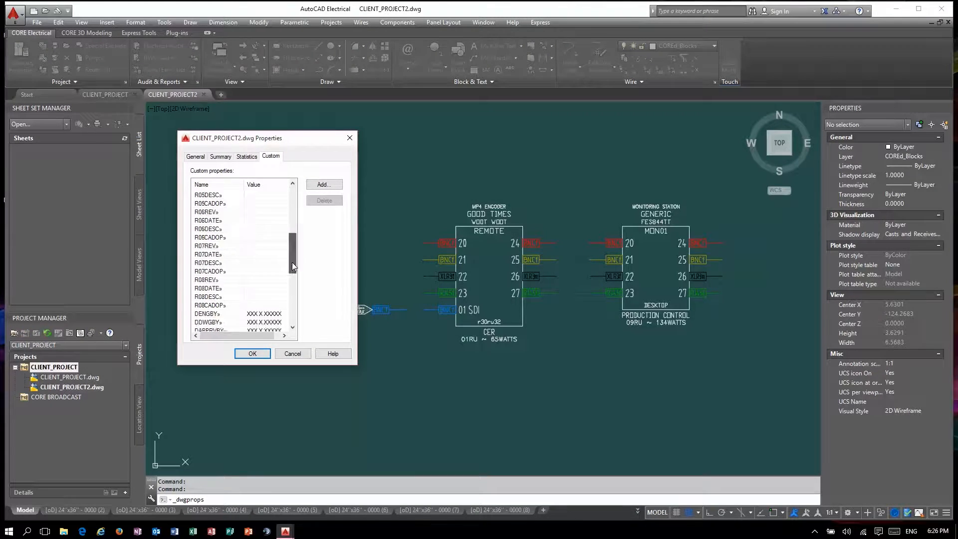
{"action": "left_click", "coordinate": [265, 263]}
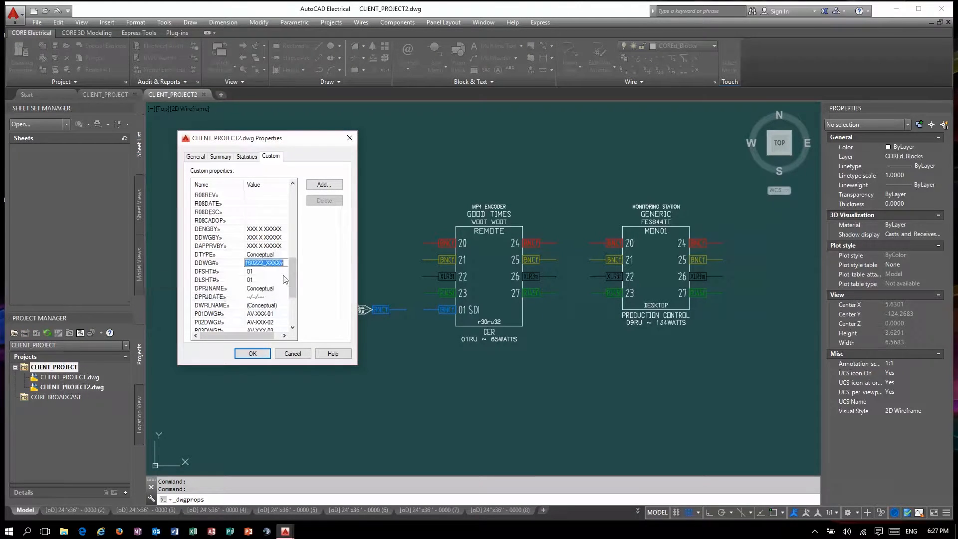
{"action": "left_click", "coordinate": [265, 263]}
{"action": "type", "text": "CLIENT_PROJE"}
{"action": "key", "text": "Return"}
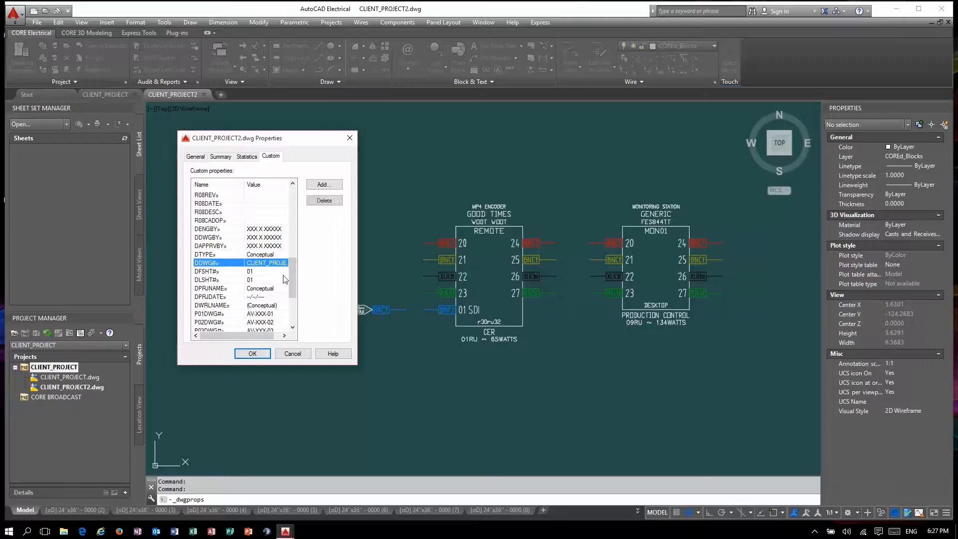
Set the custom properties P01DWG#» to P06DWG#» to AV-XXX-13 through AV-XXX-18 in sequence
{"action": "scroll", "coordinate": [291, 293], "scroll_direction": "down", "scroll_amount": 3}
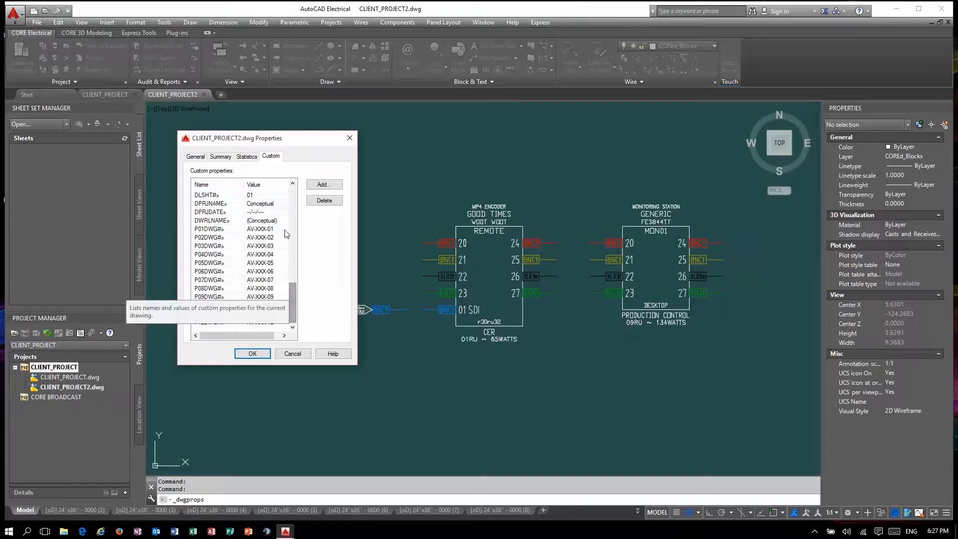
{"action": "double_click", "coordinate": [280, 228]}
{"action": "left_click", "coordinate": [281, 228]}
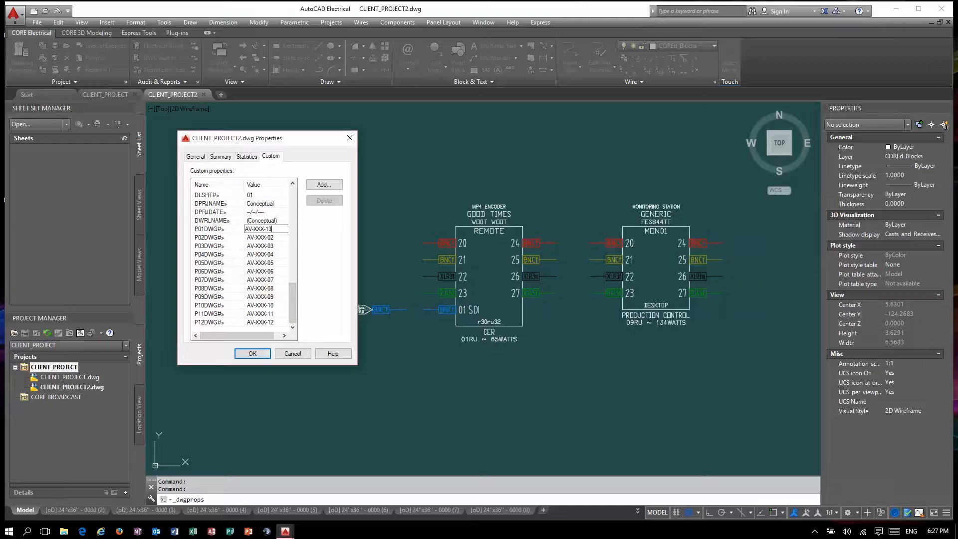
{"action": "left_click", "coordinate": [279, 239]}
{"action": "double_click", "coordinate": [281, 239]}
{"action": "left_click", "coordinate": [277, 245]}
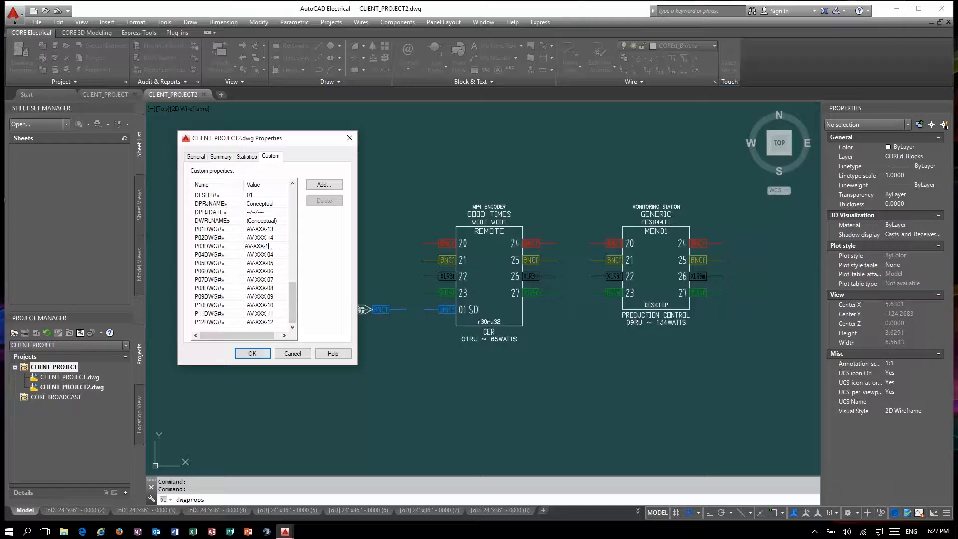
{"action": "left_click", "coordinate": [279, 255]}
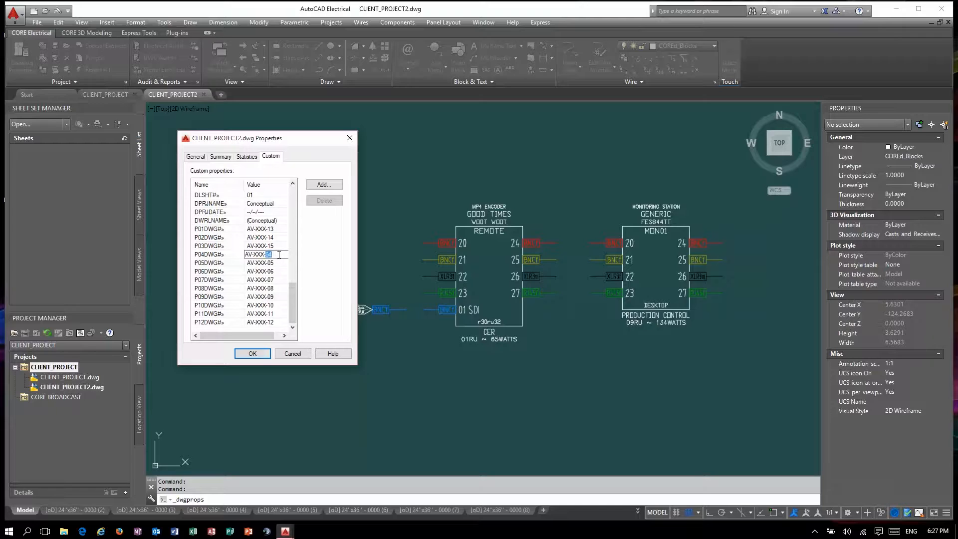
{"action": "left_click", "coordinate": [281, 263]}
{"action": "type", "text": "17"}
{"action": "left_click", "coordinate": [280, 271]}
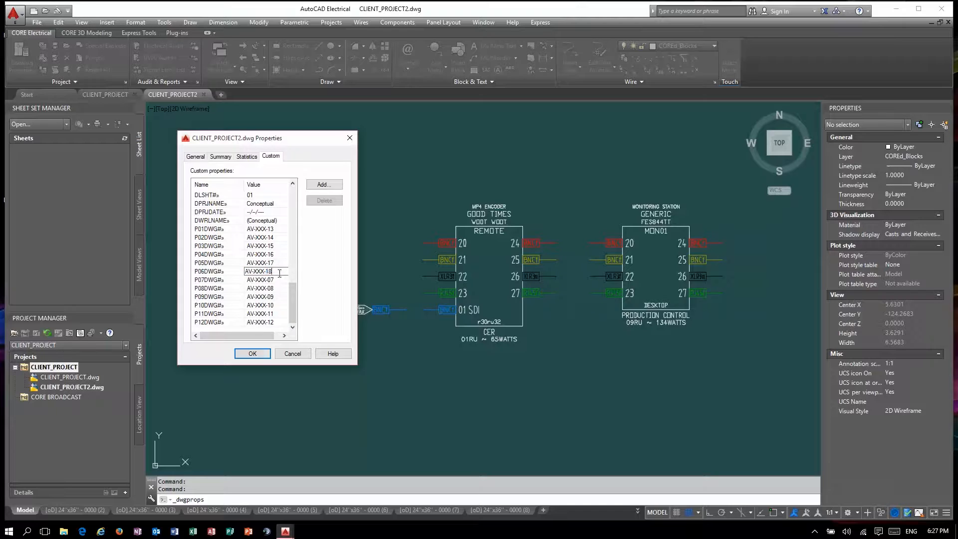
Set the custom properties P07DWG#» to P12DWG#» to AV-XXX-19 through AV-XXX-24, accept the properties and save the drawing
{"action": "left_click", "coordinate": [279, 280]}
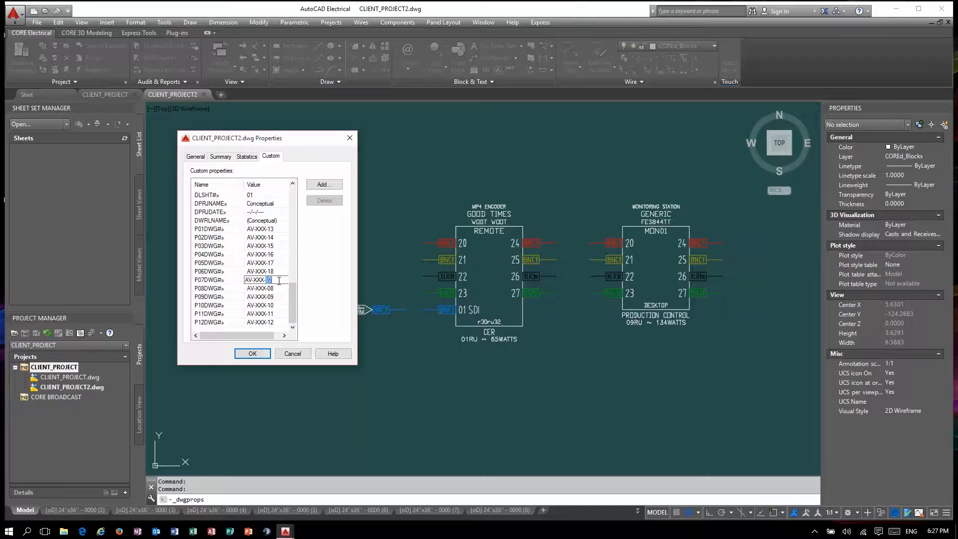
{"action": "left_click", "coordinate": [282, 289]}
{"action": "left_click", "coordinate": [280, 297]}
{"action": "left_click", "coordinate": [279, 304]}
{"action": "left_click", "coordinate": [281, 314]}
{"action": "left_click", "coordinate": [279, 322]}
{"action": "type", "text": "AV-XXX-24"}
{"action": "left_click", "coordinate": [253, 353]}
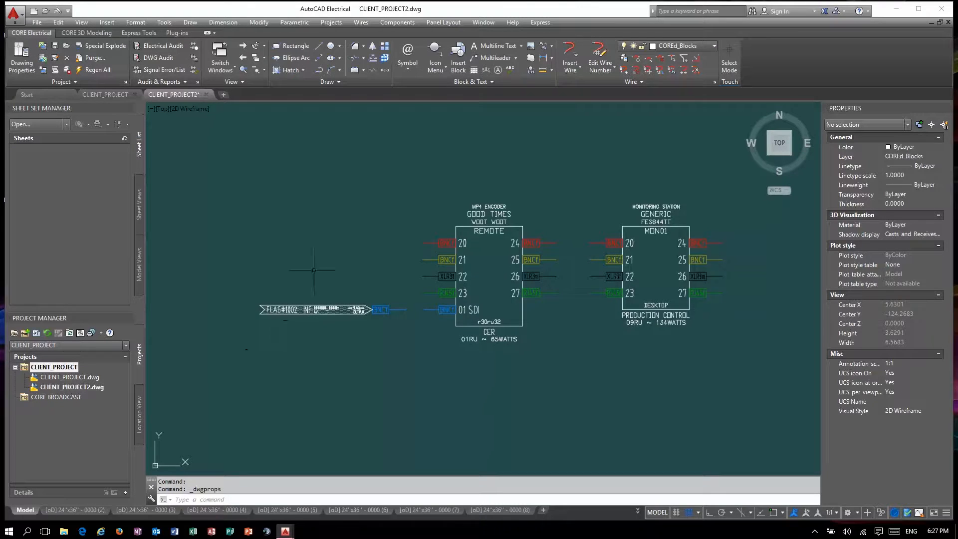
{"action": "left_click", "coordinate": [487, 332]}
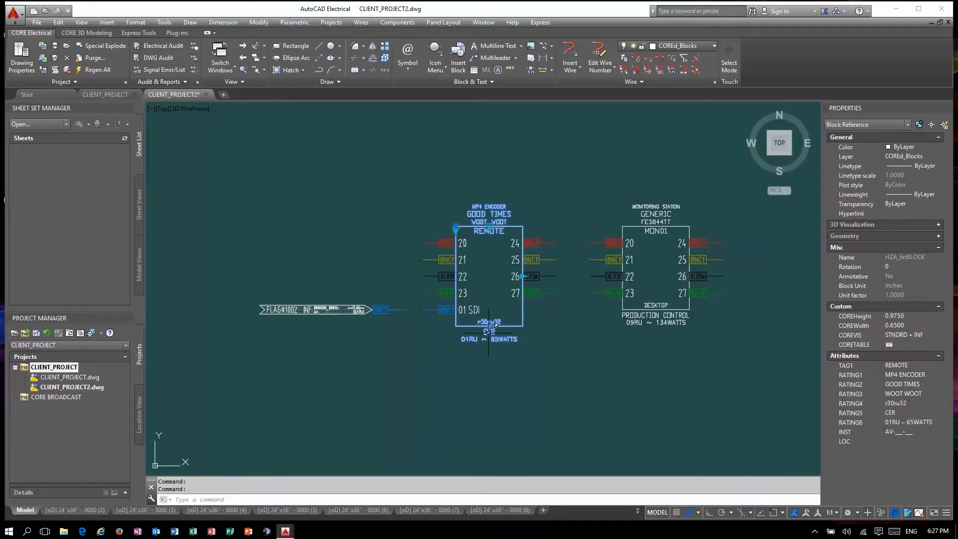
{"action": "left_click", "coordinate": [56, 46]}
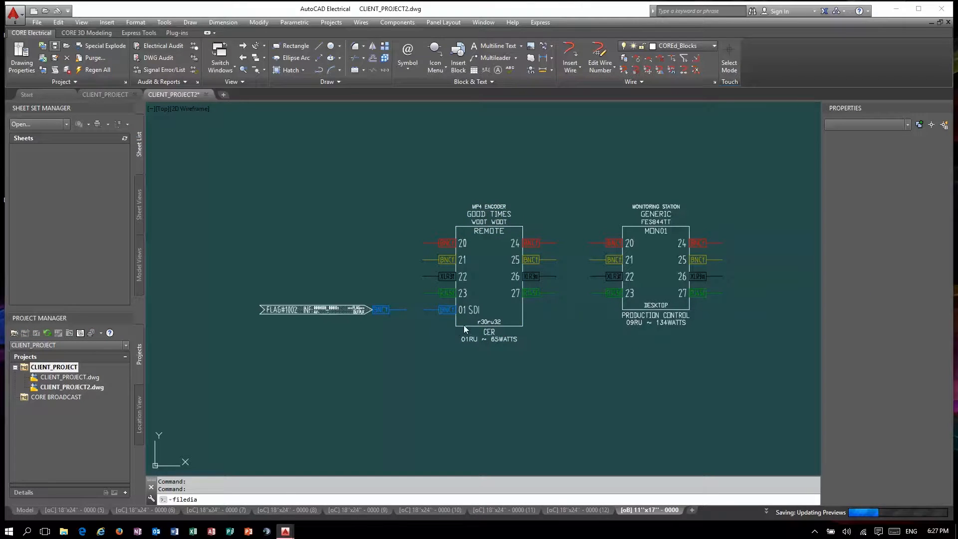
Insert the P01DWG#» document field in the REMOTE encoder block's INST attribute and copy its field expression
{"action": "double_click", "coordinate": [490, 333]}
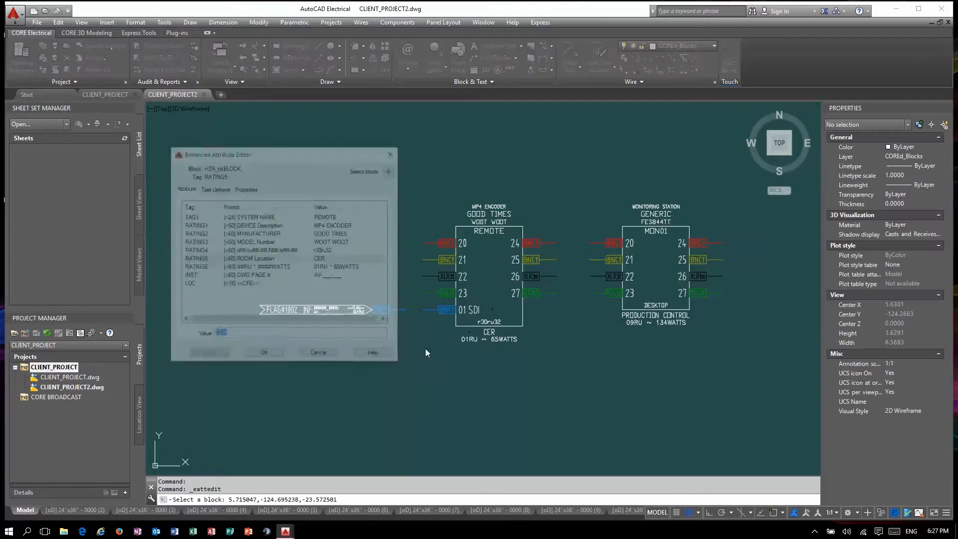
{"action": "left_click", "coordinate": [328, 277]}
{"action": "right_click", "coordinate": [301, 333]}
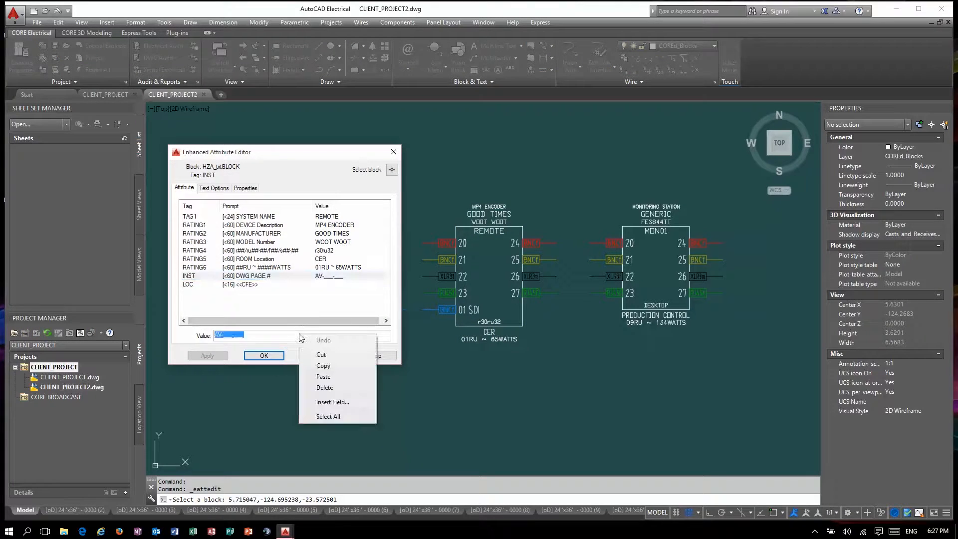
{"action": "left_click", "coordinate": [331, 417]}
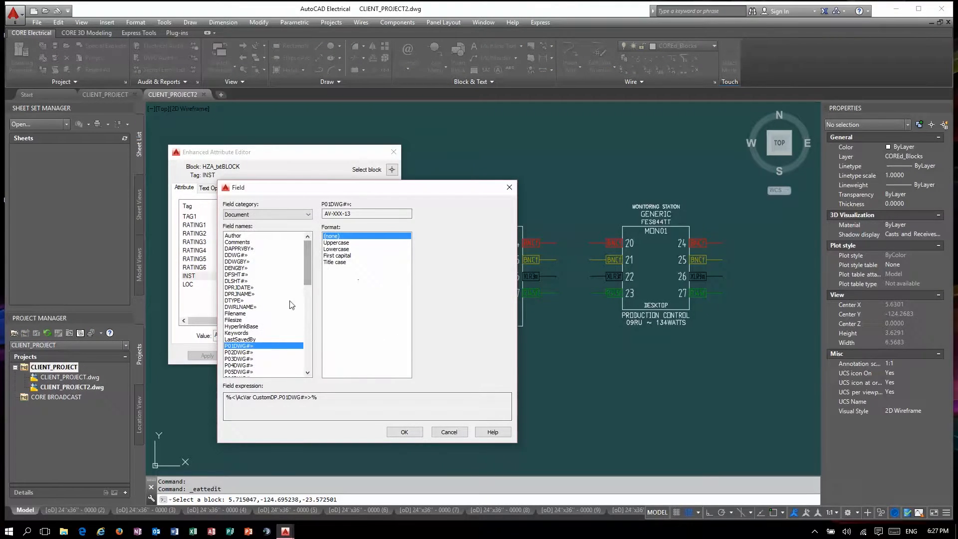
{"action": "left_click_drag", "start_coordinate": [341, 405], "coordinate": [215, 412]}
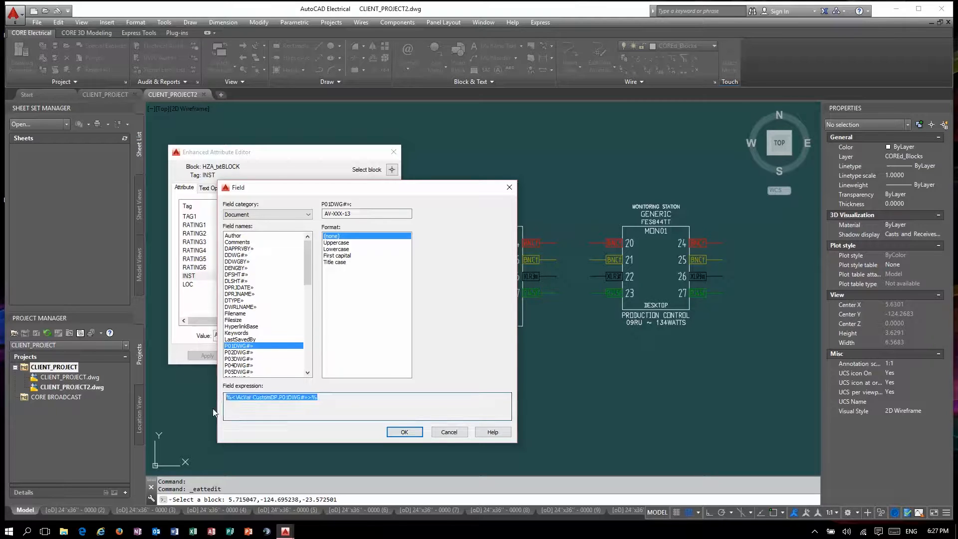
{"action": "left_click", "coordinate": [404, 431]}
{"action": "left_click", "coordinate": [264, 356]}
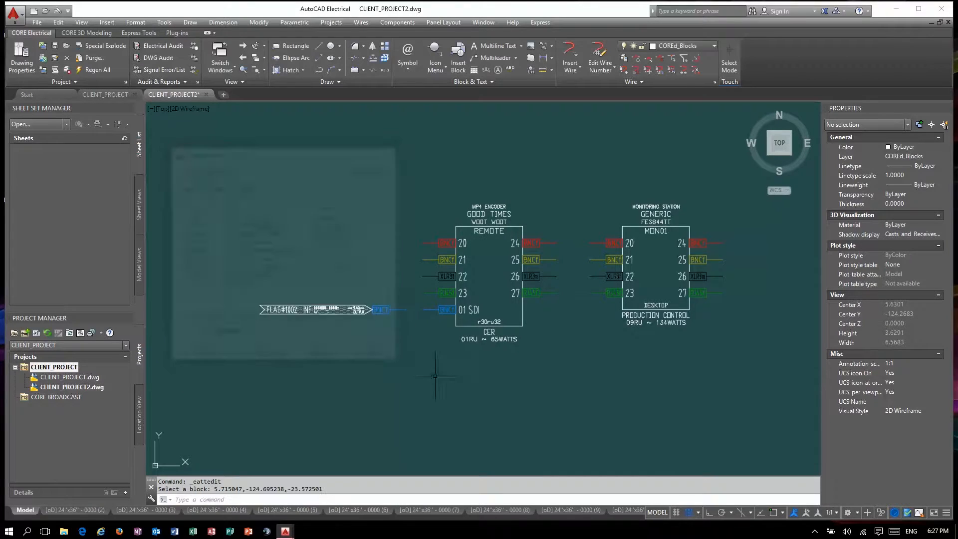
Apply the copied P01DWG#» field expression to the INST attribute of the flag, both device blocks and all their connectors
{"action": "left_click", "coordinate": [711, 392]}
{"action": "left_click", "coordinate": [269, 105]}
{"action": "left_click", "coordinate": [920, 315]}
{"action": "type", "text": "P01DWG#»>%"}
{"action": "key", "text": "Return"}
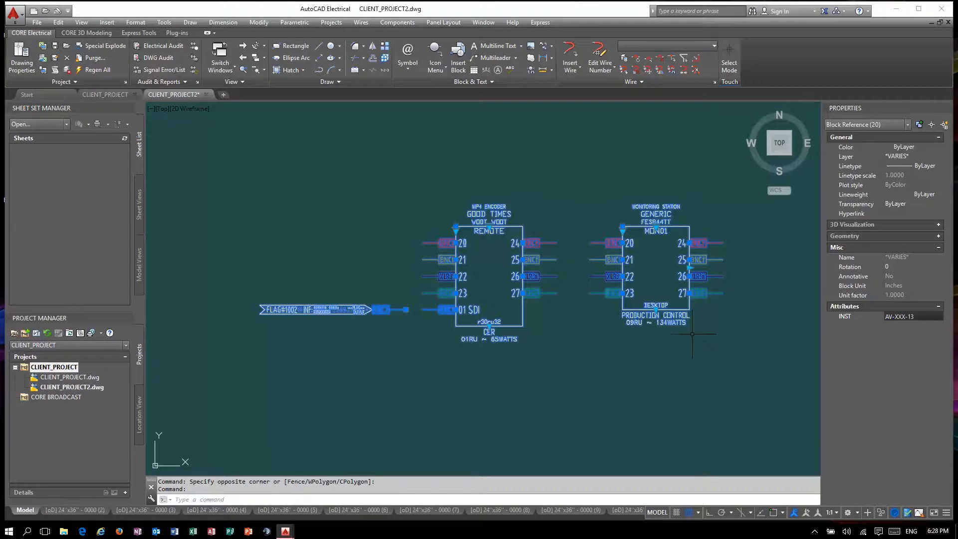
{"action": "scroll", "coordinate": [589, 372], "scroll_direction": "down", "scroll_amount": 2}
{"action": "key", "text": "Escape"}
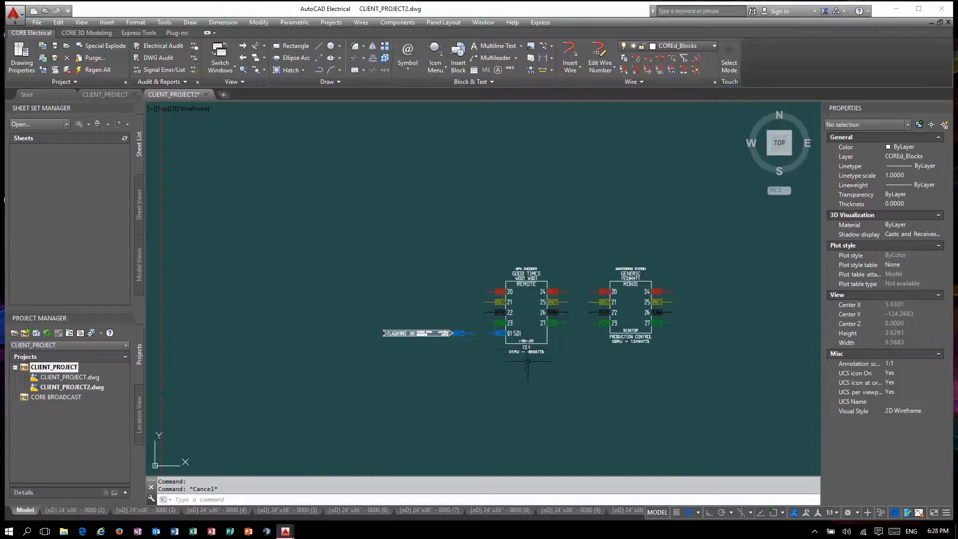
Check the page label above the frame and the REMOTE block's attributes, and save the drawing
{"action": "scroll", "coordinate": [554, 377], "scroll_direction": "down", "scroll_amount": 3}
{"action": "scroll", "coordinate": [555, 376], "scroll_direction": "up", "scroll_amount": 1}
{"action": "scroll", "coordinate": [521, 252], "scroll_direction": "down", "scroll_amount": 2}
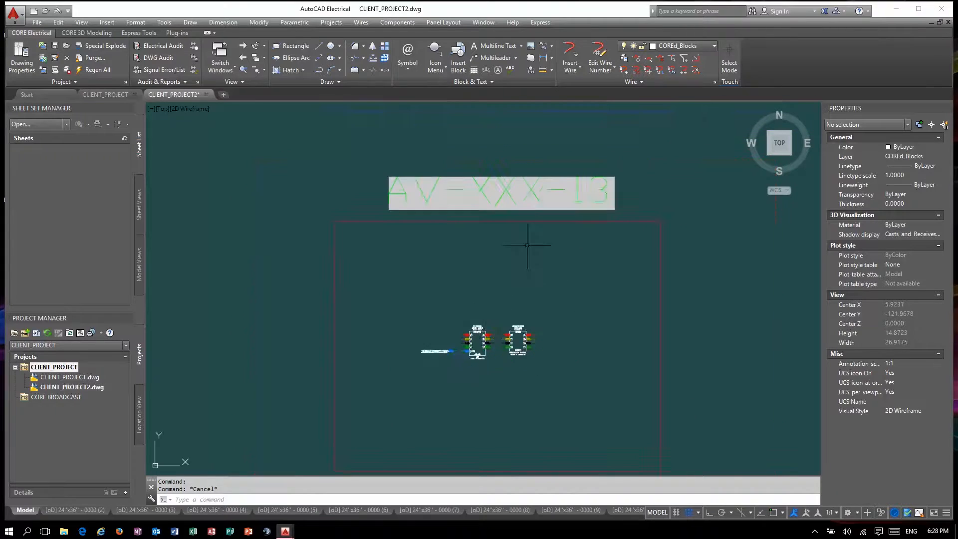
{"action": "scroll", "coordinate": [524, 249], "scroll_direction": "up", "scroll_amount": 2}
{"action": "double_click", "coordinate": [447, 424]}
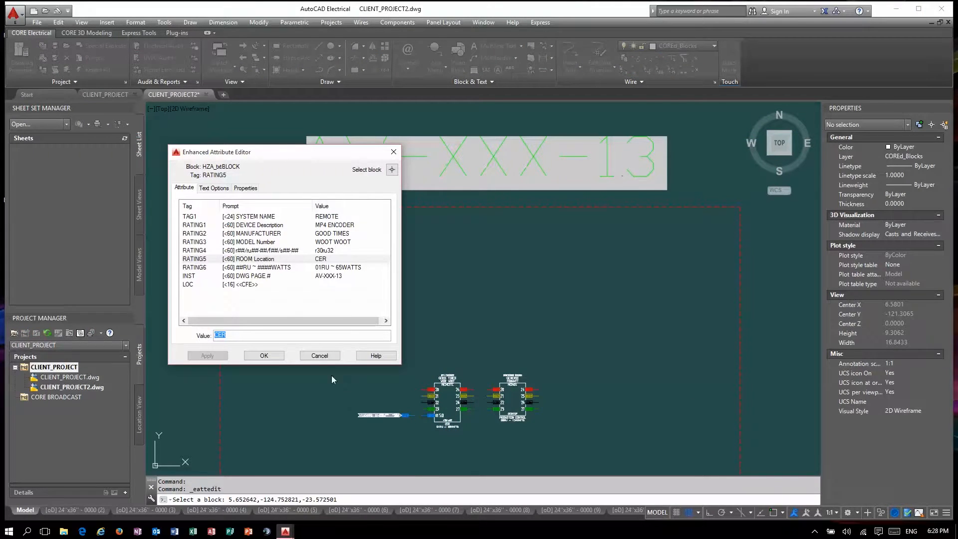
{"action": "left_click", "coordinate": [264, 356]}
{"action": "scroll", "coordinate": [443, 272], "scroll_direction": "down", "scroll_amount": 2}
{"action": "scroll", "coordinate": [434, 381], "scroll_direction": "up", "scroll_amount": 2}
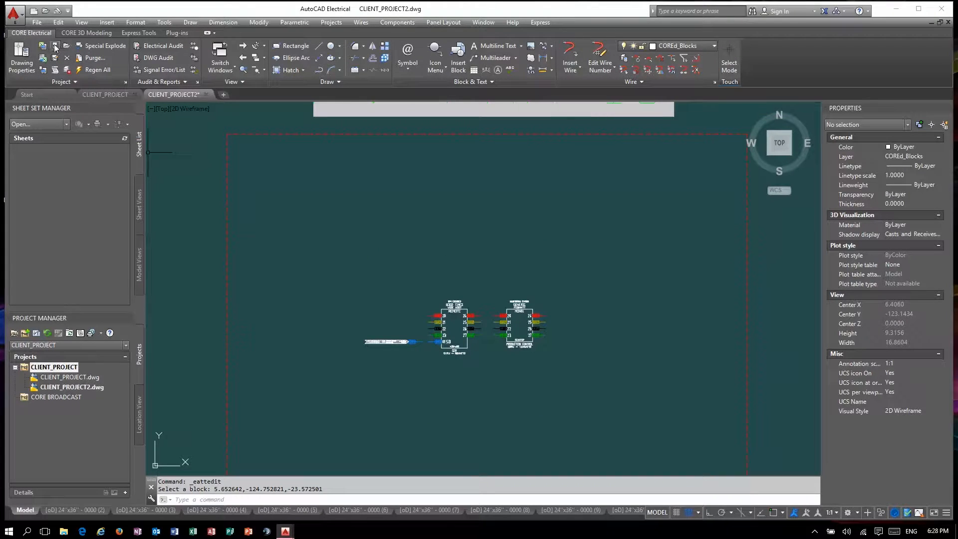
{"action": "type", "text": "filedia"}
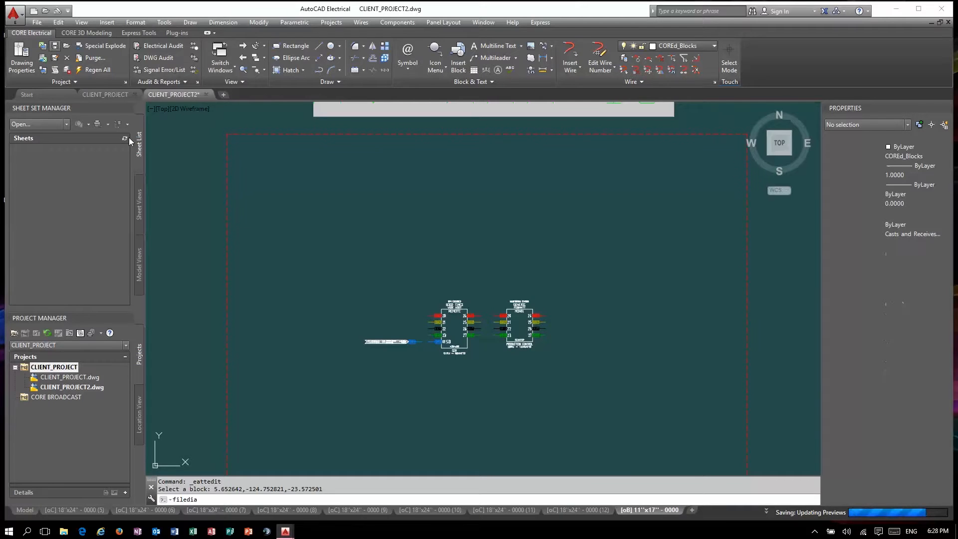
In the CLIENT_PROJECT drawing, make COREw_v3G the current layer and wire the red connectors between the first four device blocks
{"action": "left_click", "coordinate": [106, 94]}
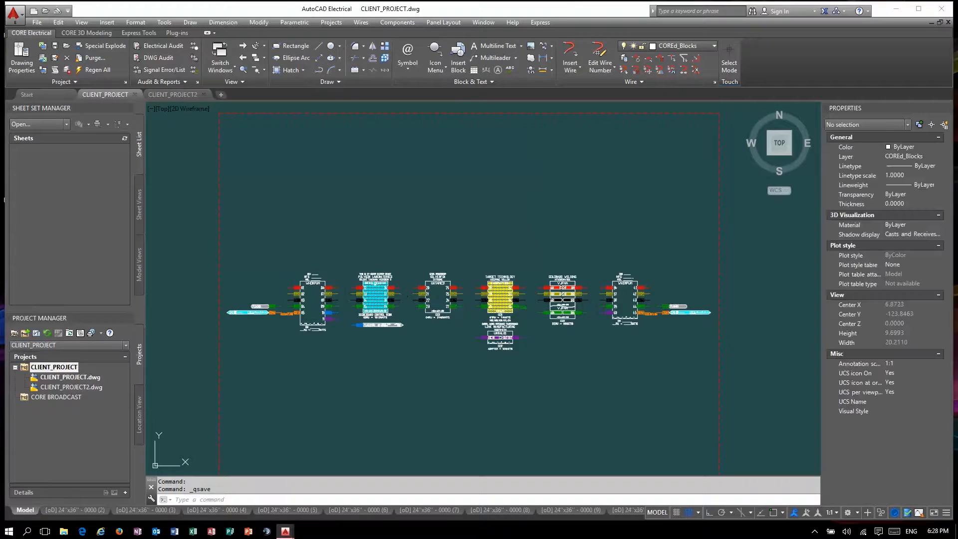
{"action": "left_click", "coordinate": [662, 48]}
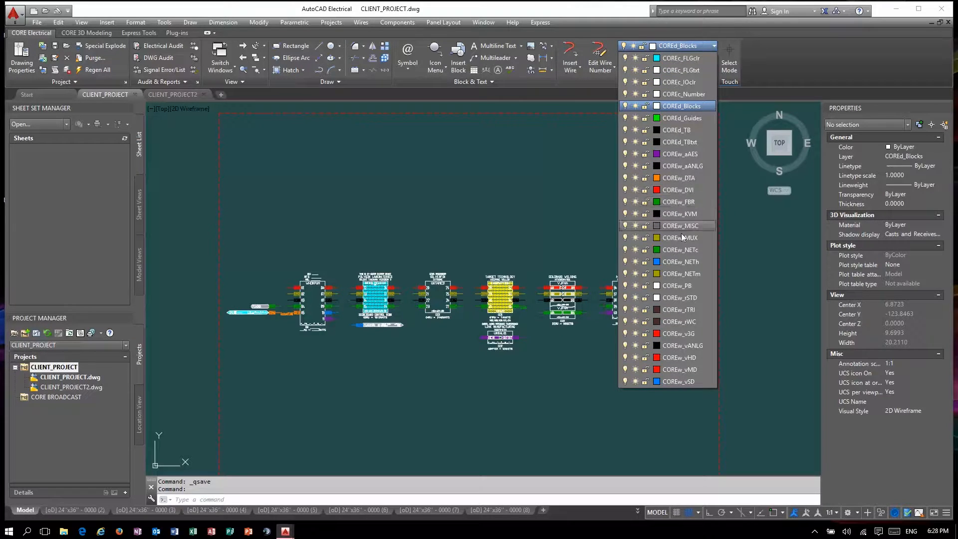
{"action": "left_click", "coordinate": [695, 333]}
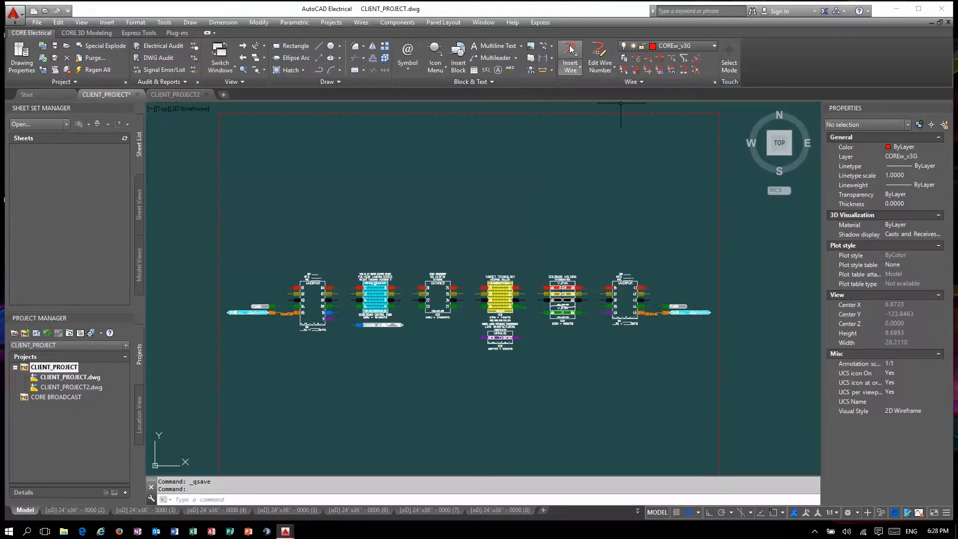
{"action": "left_click", "coordinate": [570, 54]}
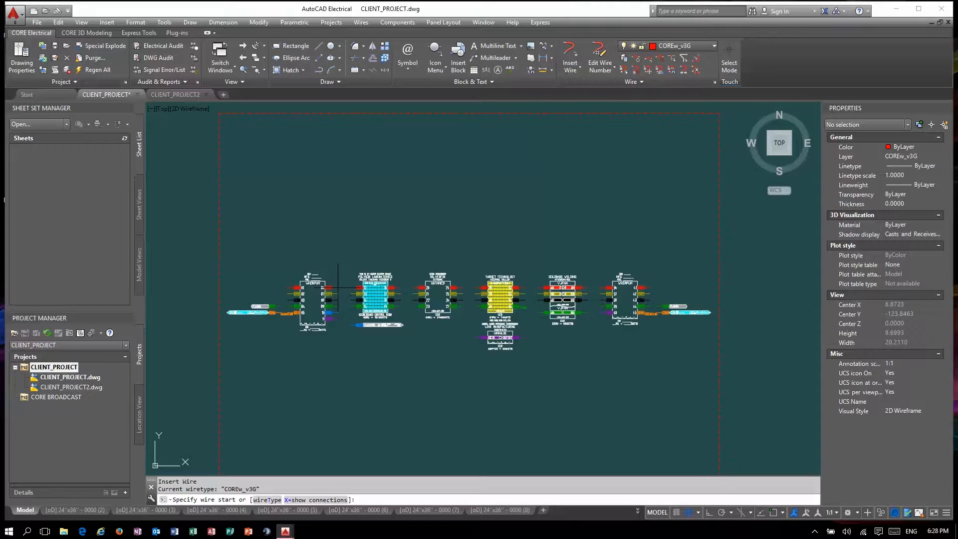
{"action": "left_click", "coordinate": [337, 288]}
{"action": "left_click", "coordinate": [351, 288]}
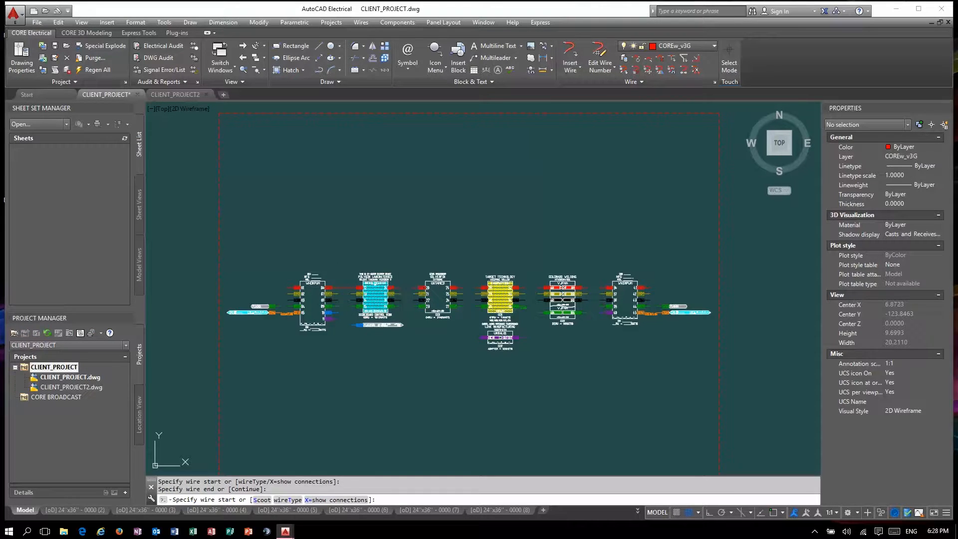
{"action": "left_click", "coordinate": [400, 288]}
{"action": "left_click", "coordinate": [415, 288]}
{"action": "left_click", "coordinate": [463, 288]}
{"action": "left_click", "coordinate": [476, 288]}
Wire the remaining red connectors through to the rightmost block and loop its red output over all blocks to the leftmost block's red input
{"action": "left_click", "coordinate": [587, 287]}
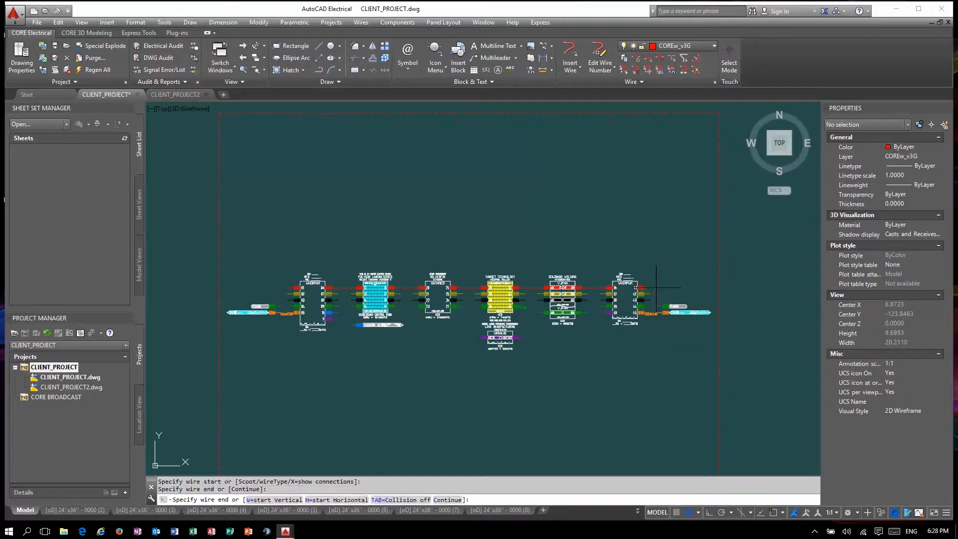
{"action": "left_click", "coordinate": [655, 268]}
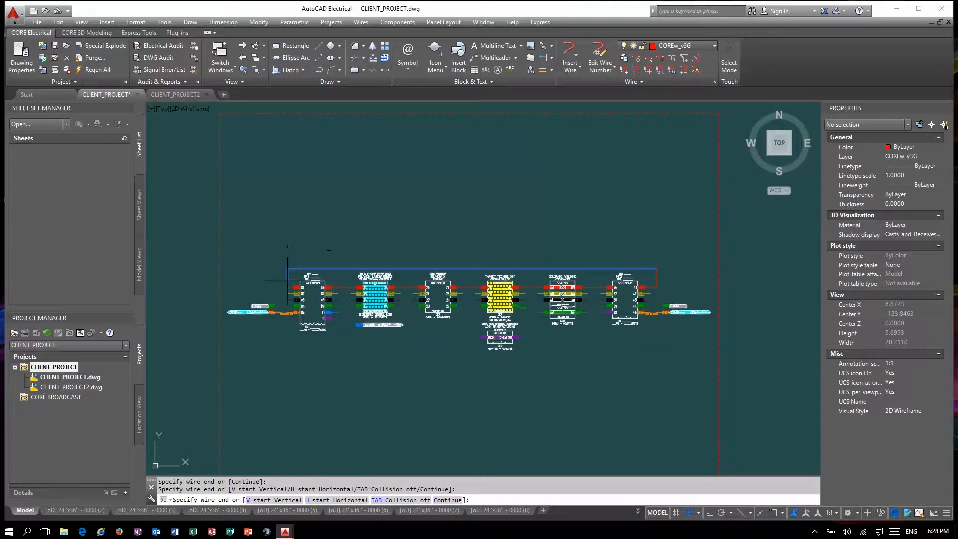
{"action": "left_click", "coordinate": [282, 287]}
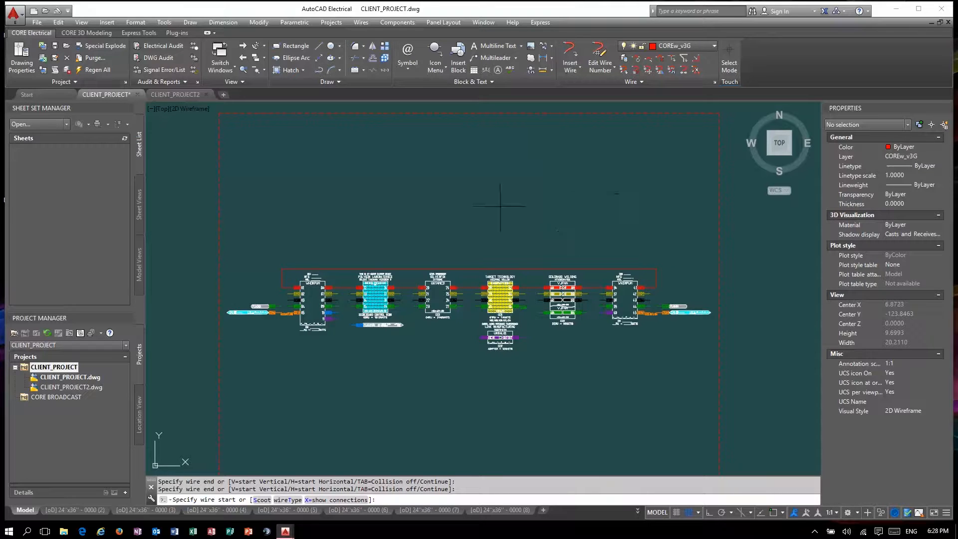
{"action": "key", "text": "Escape"}
Make COREw_MUX the current layer and wire the yellow connectors between the first five device blocks
{"action": "left_click", "coordinate": [672, 45]}
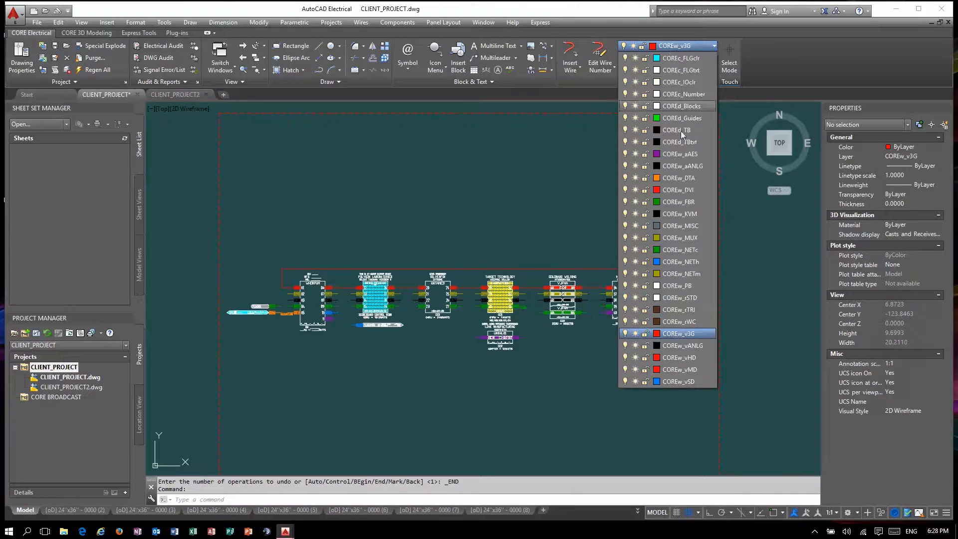
{"action": "left_click", "coordinate": [679, 238]}
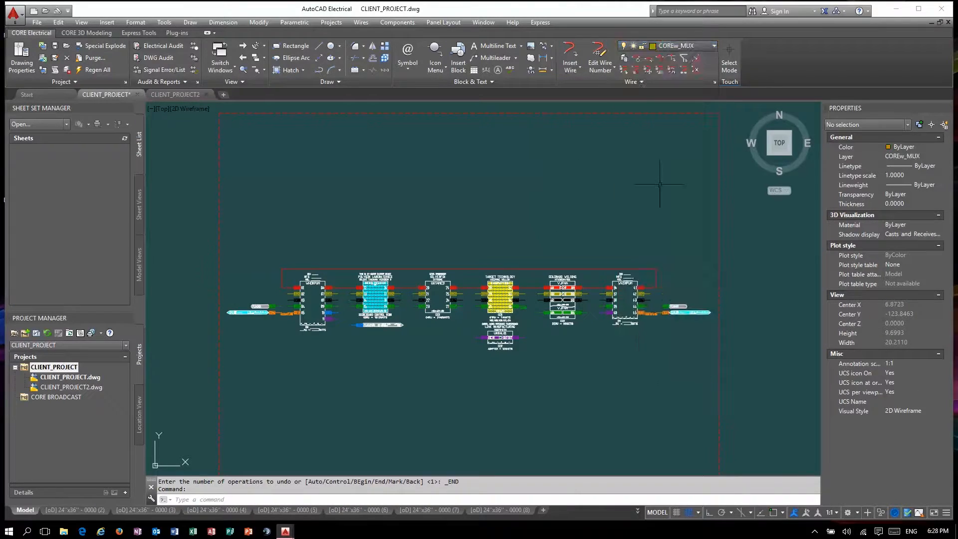
{"action": "left_click", "coordinate": [575, 52]}
{"action": "left_click", "coordinate": [338, 294]}
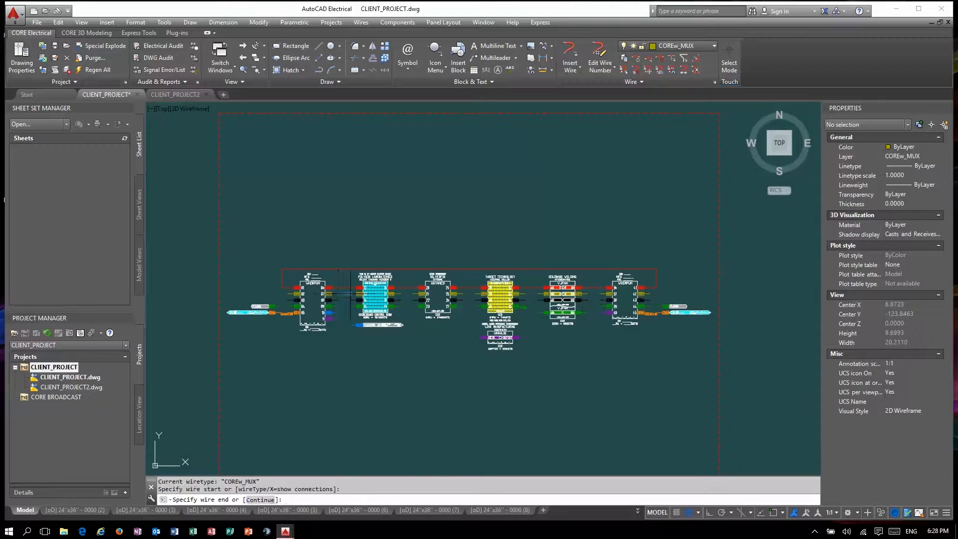
{"action": "left_click", "coordinate": [360, 293]}
{"action": "left_click", "coordinate": [400, 294]}
{"action": "left_click", "coordinate": [414, 295]}
{"action": "left_click", "coordinate": [463, 294]}
{"action": "left_click", "coordinate": [477, 294]}
{"action": "left_click", "coordinate": [525, 293]}
{"action": "left_click", "coordinate": [539, 294]}
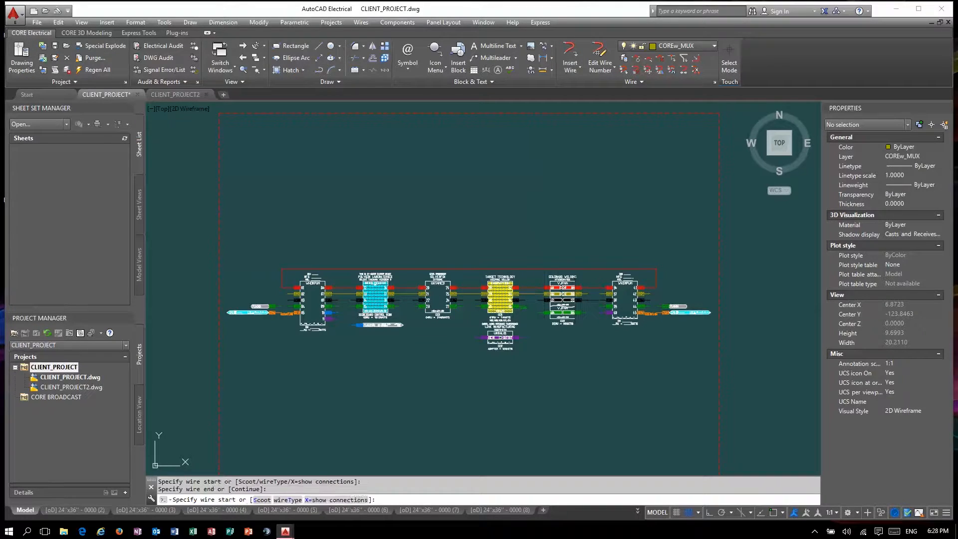
Wire the yellow connectors to the rightmost block and loop its yellow output above the red loop to the leftmost block's yellow input
{"action": "left_click", "coordinate": [586, 294]}
{"action": "left_click", "coordinate": [603, 294]}
{"action": "left_click", "coordinate": [650, 294]}
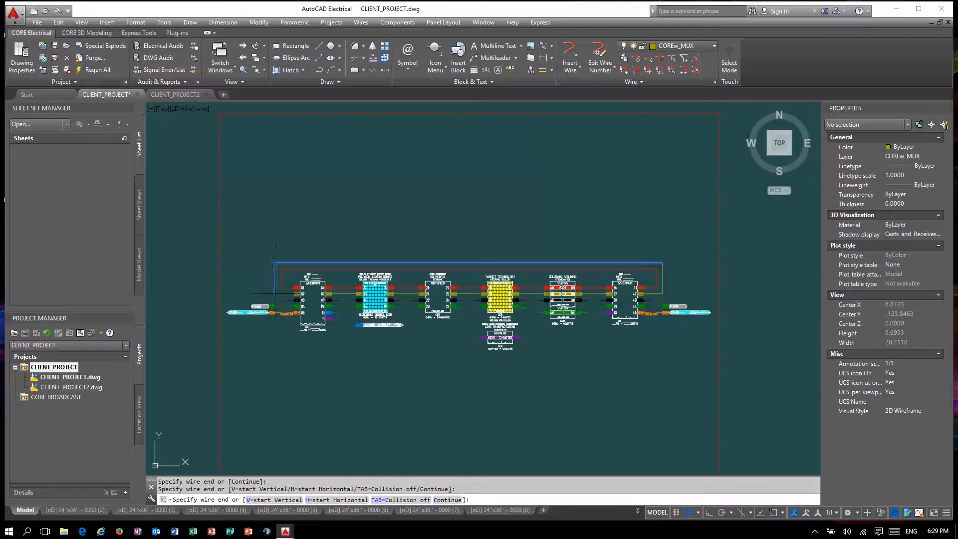
{"action": "key", "text": "Escape"}
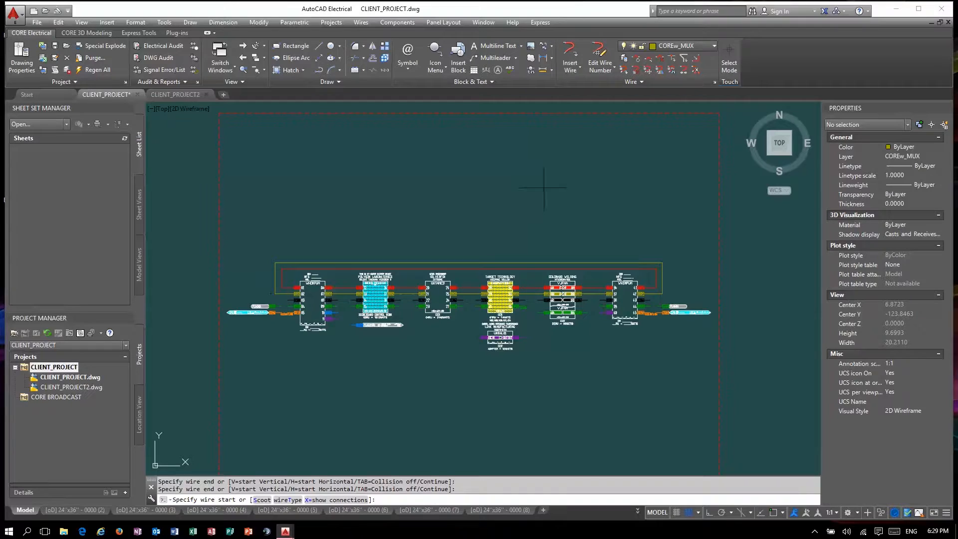
Insert COREw_aANLG wires along the black port row, linking the six devices in sequence from the first to the last
{"action": "left_click", "coordinate": [701, 47]}
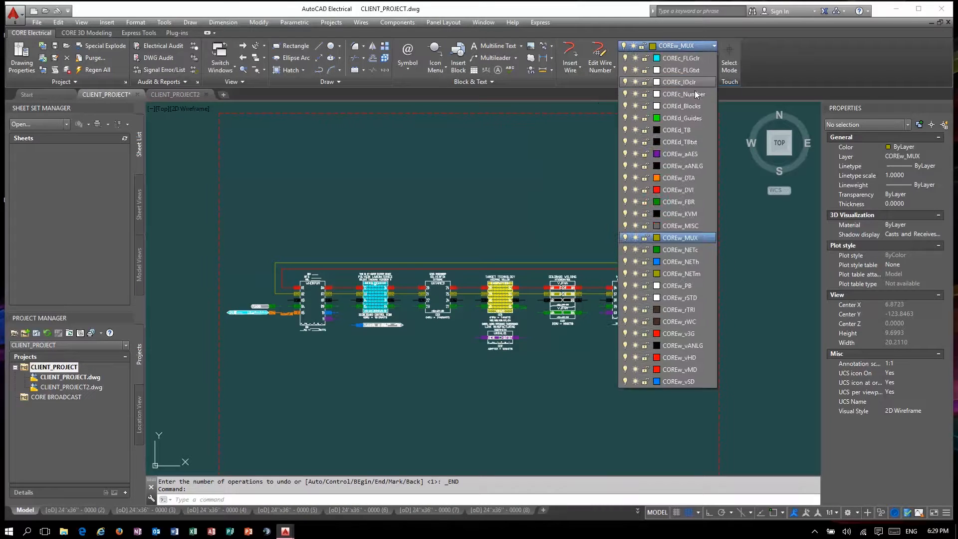
{"action": "left_click", "coordinate": [694, 166]}
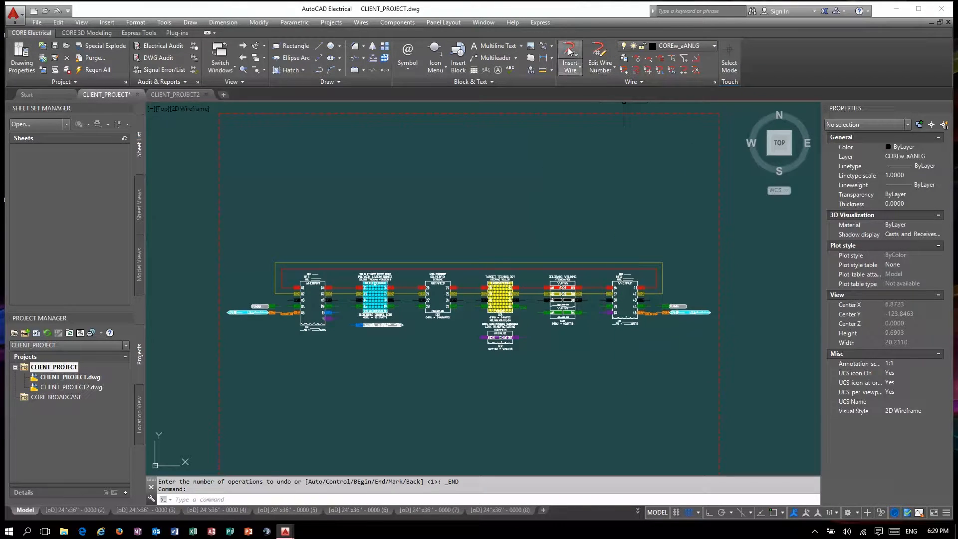
{"action": "key", "text": "Return"}
{"action": "left_click", "coordinate": [338, 300]}
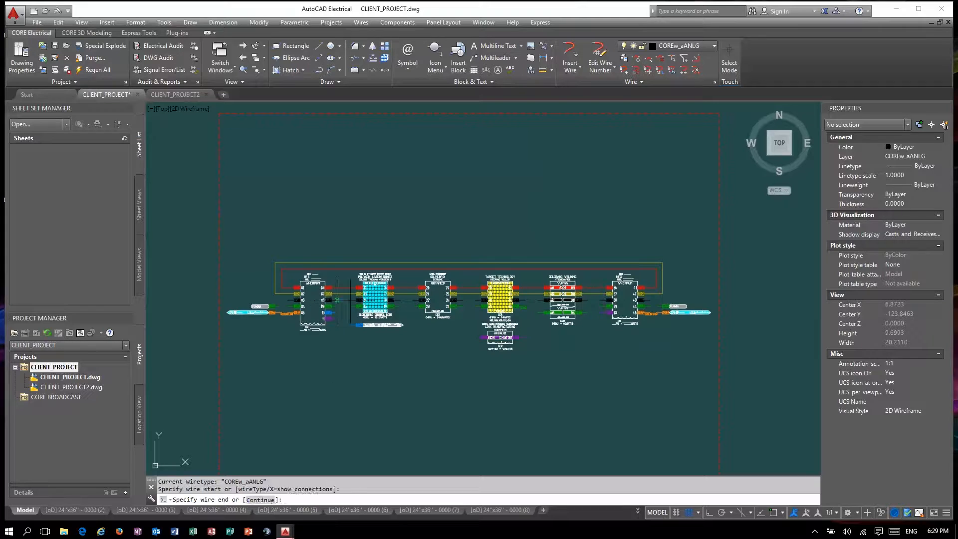
{"action": "left_click", "coordinate": [352, 300]}
{"action": "left_click", "coordinate": [412, 300]}
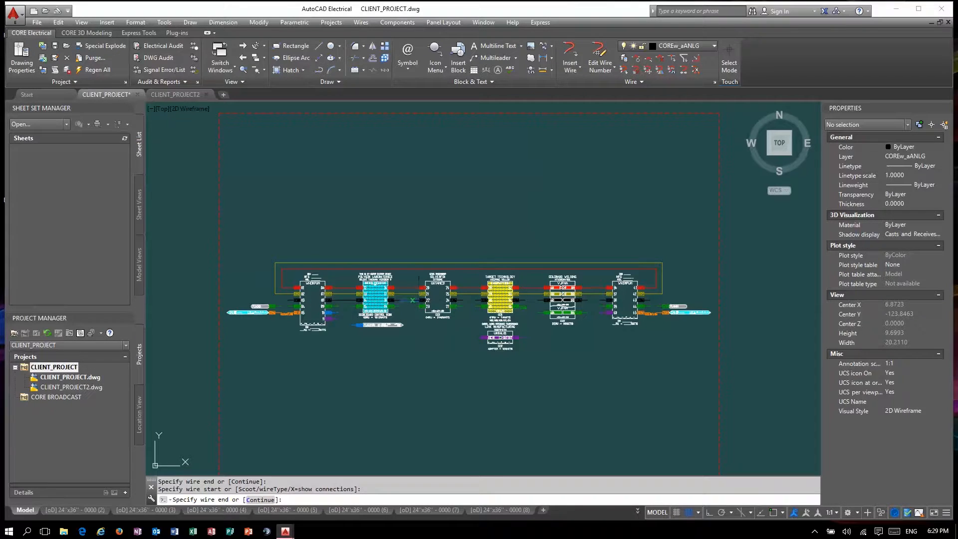
{"action": "left_click", "coordinate": [419, 300]}
{"action": "left_click", "coordinate": [462, 300]}
{"action": "left_click", "coordinate": [481, 300]}
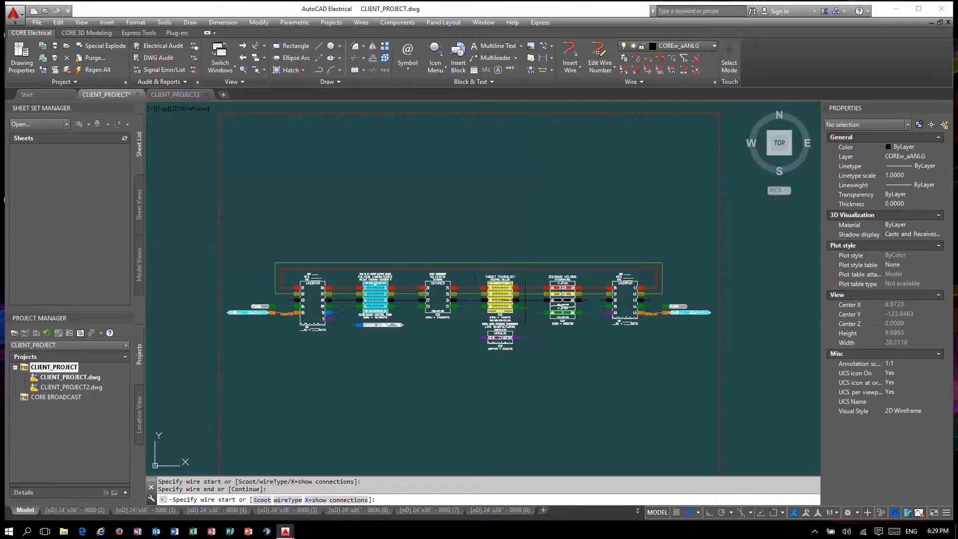
{"action": "left_click", "coordinate": [537, 300]}
{"action": "left_click", "coordinate": [600, 299]}
Loop a COREw_aANLG wire from the last device's black output, above all the devices, back to the first device's black input
{"action": "left_click", "coordinate": [650, 299]}
{"action": "left_click", "coordinate": [668, 300]}
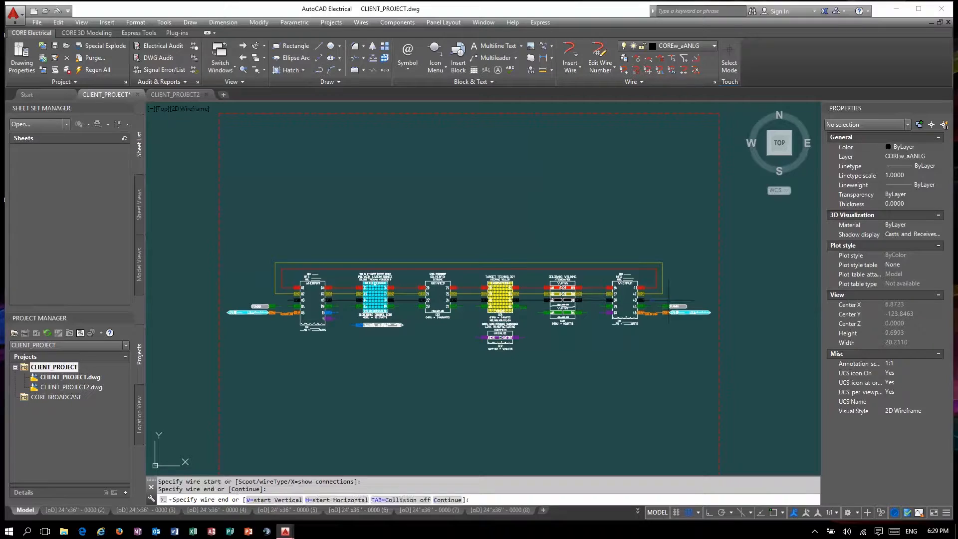
{"action": "left_click", "coordinate": [269, 300]}
{"action": "left_click", "coordinate": [285, 300]}
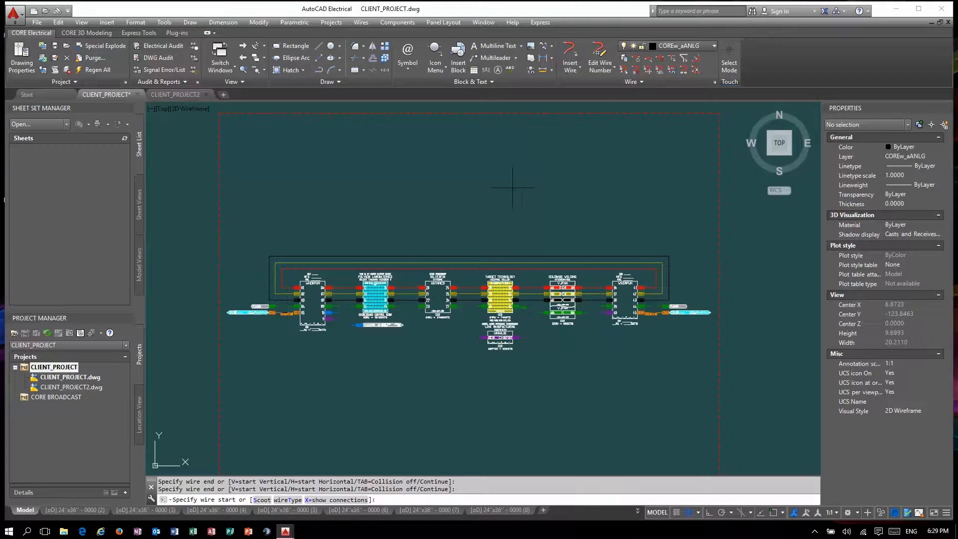
{"action": "key", "text": "Escape"}
Insert COREw_NETc wires along the green row from the left flag through the first and second devices to the third device
{"action": "left_click", "coordinate": [678, 45]}
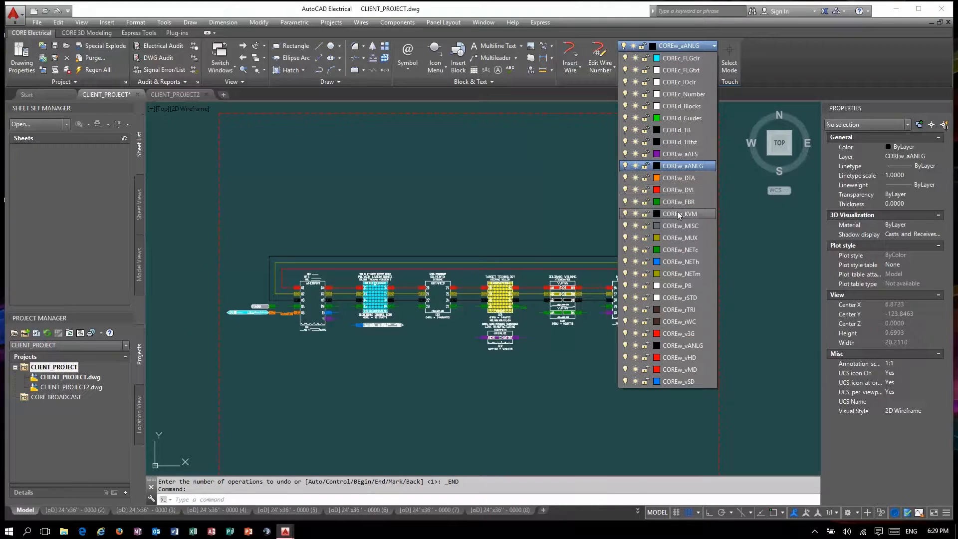
{"action": "left_click", "coordinate": [690, 250]}
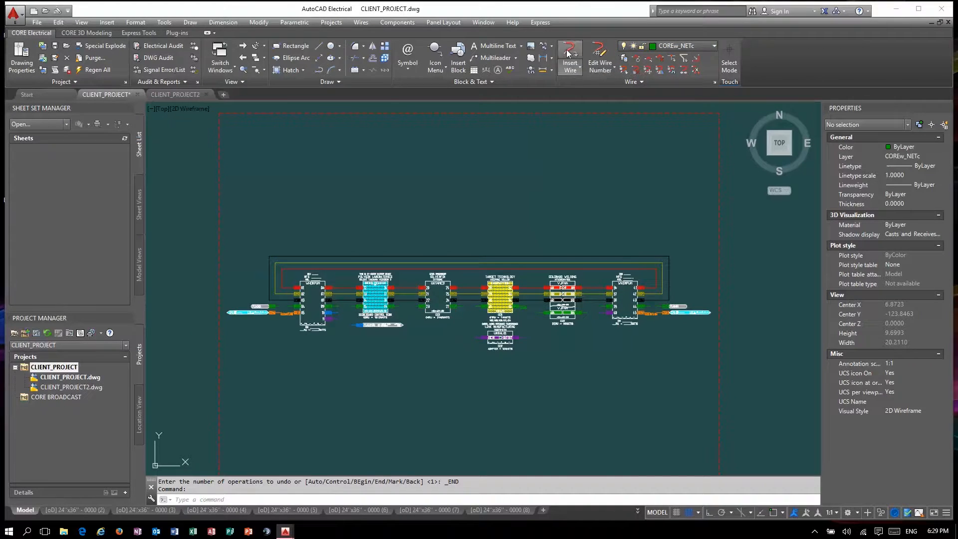
{"action": "left_click", "coordinate": [569, 55]}
{"action": "left_click", "coordinate": [281, 305]}
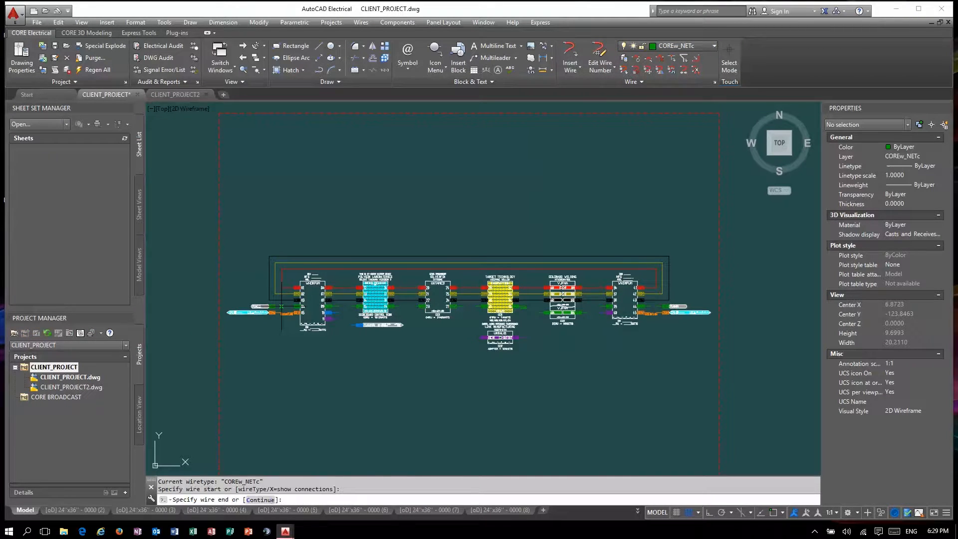
{"action": "left_click", "coordinate": [294, 306]}
{"action": "left_click", "coordinate": [332, 306]}
{"action": "left_click", "coordinate": [357, 306]}
{"action": "left_click", "coordinate": [410, 308]}
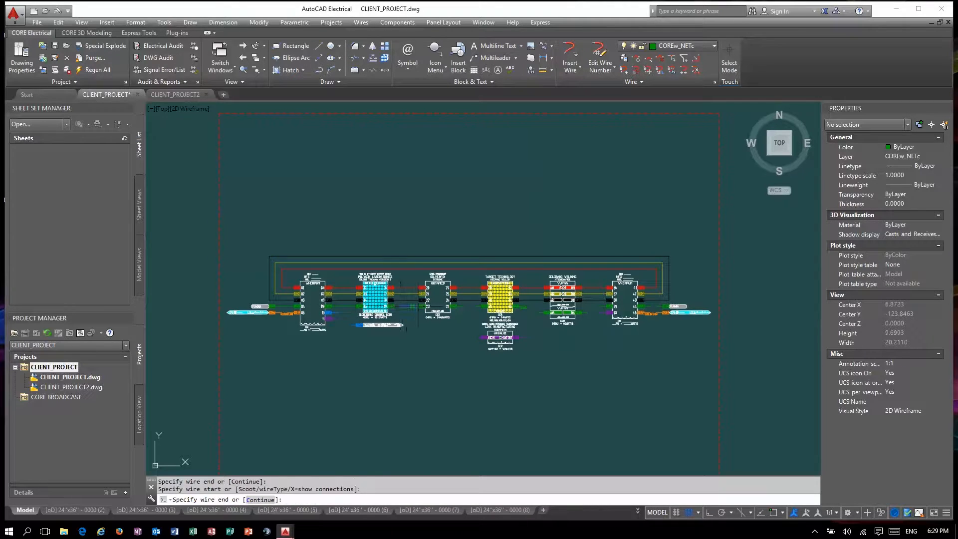
{"action": "left_click", "coordinate": [418, 306]}
Continue the COREw_NETc wires from the third device through the fourth and fifth devices to the last device's green input
{"action": "left_click", "coordinate": [462, 306]}
{"action": "left_click", "coordinate": [480, 306]}
{"action": "left_click", "coordinate": [537, 305]}
{"action": "left_click", "coordinate": [543, 312]}
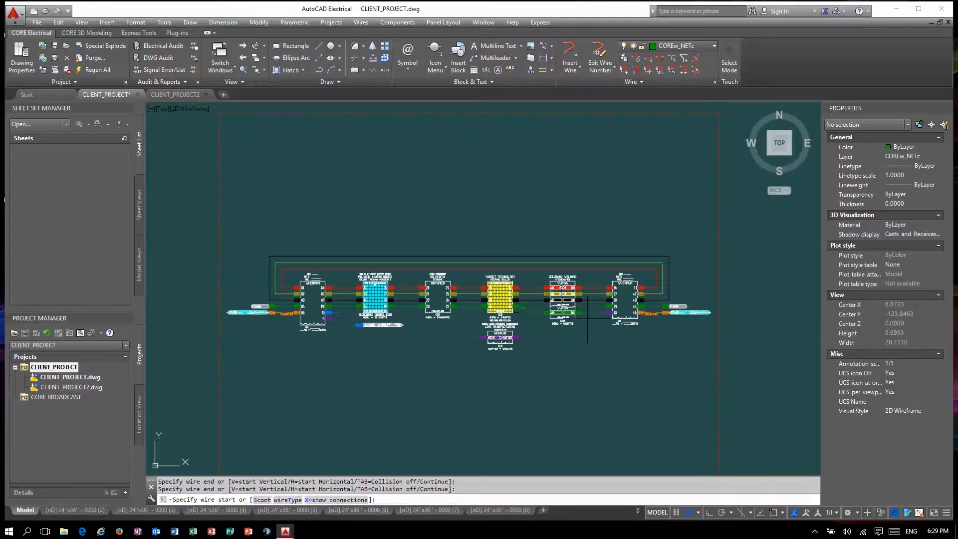
{"action": "left_click", "coordinate": [587, 312]}
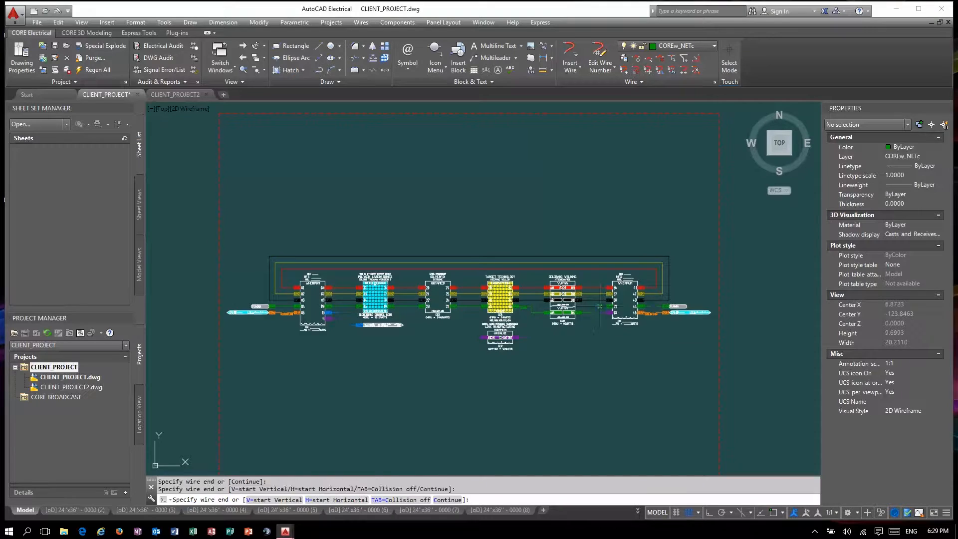
{"action": "left_click", "coordinate": [600, 306]}
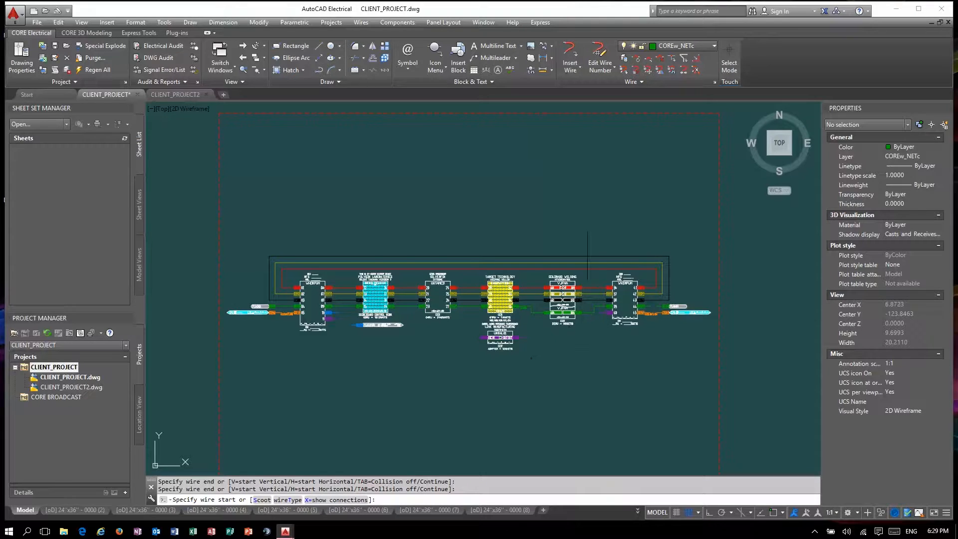
{"action": "key", "text": "Escape"}
Insert a COREw_vSD wire from the first device's blue output to the flag below the cyan device
{"action": "left_click", "coordinate": [687, 47]}
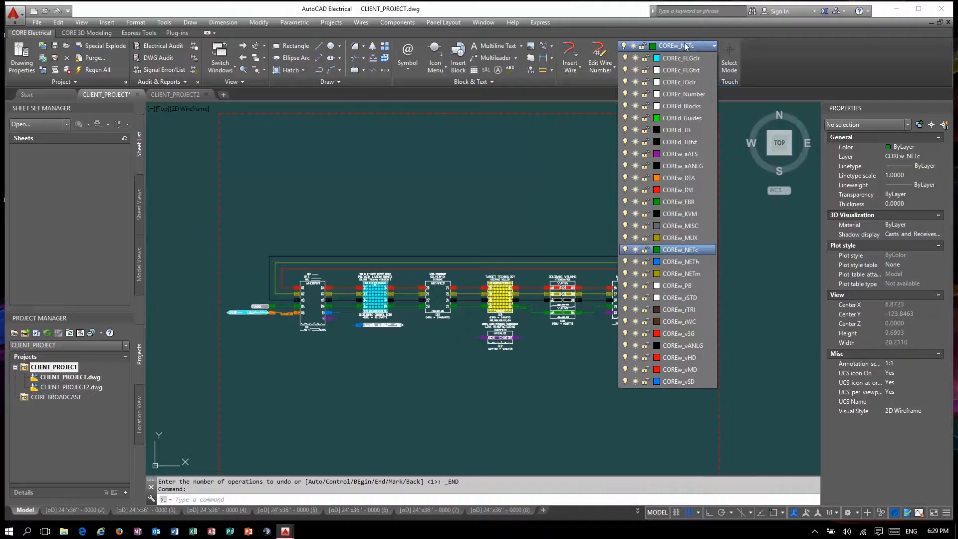
{"action": "left_click", "coordinate": [679, 380]}
{"action": "left_click", "coordinate": [570, 55]}
{"action": "left_click", "coordinate": [337, 313]}
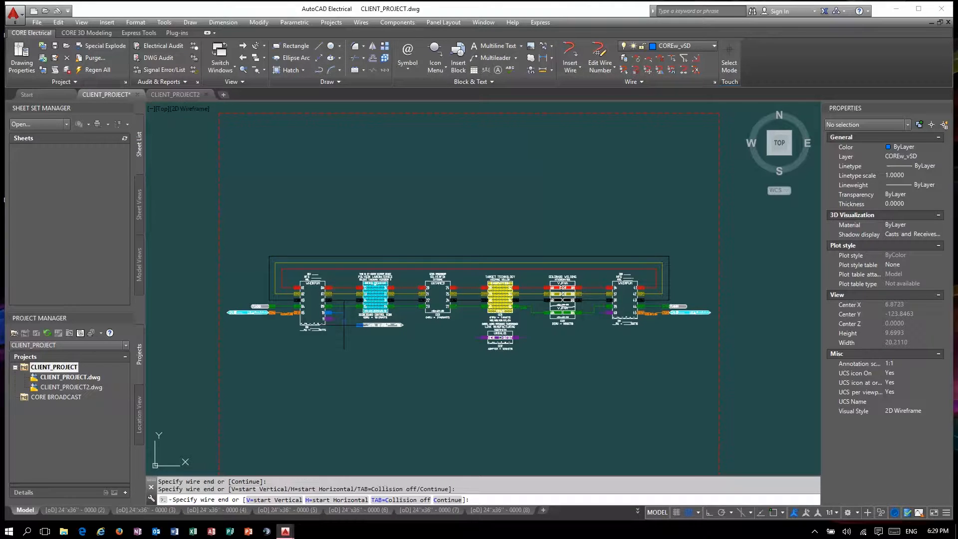
{"action": "key", "text": "Escape"}
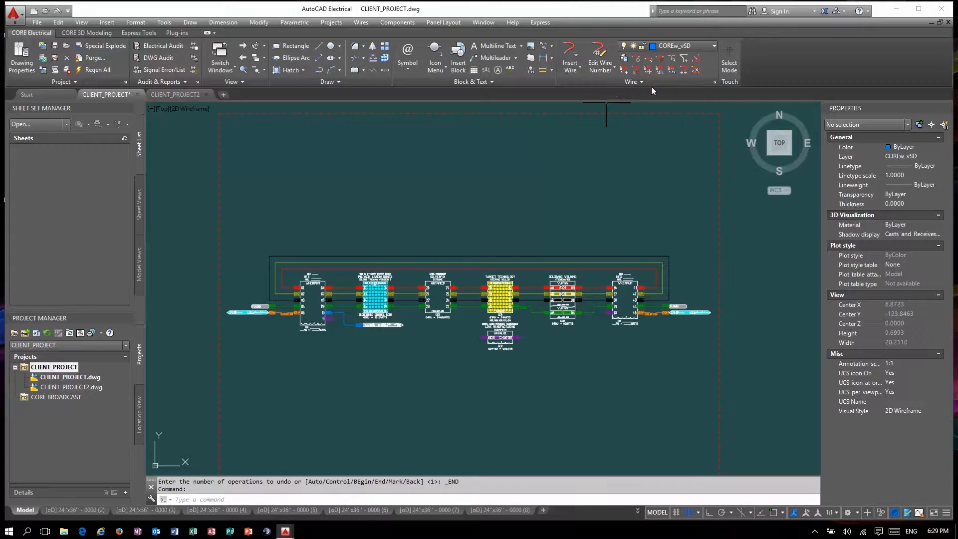
Insert COREw_aAES wires from the first device's purple output to the adapter, and from the adapter to the last device's purple input
{"action": "left_click", "coordinate": [697, 49]}
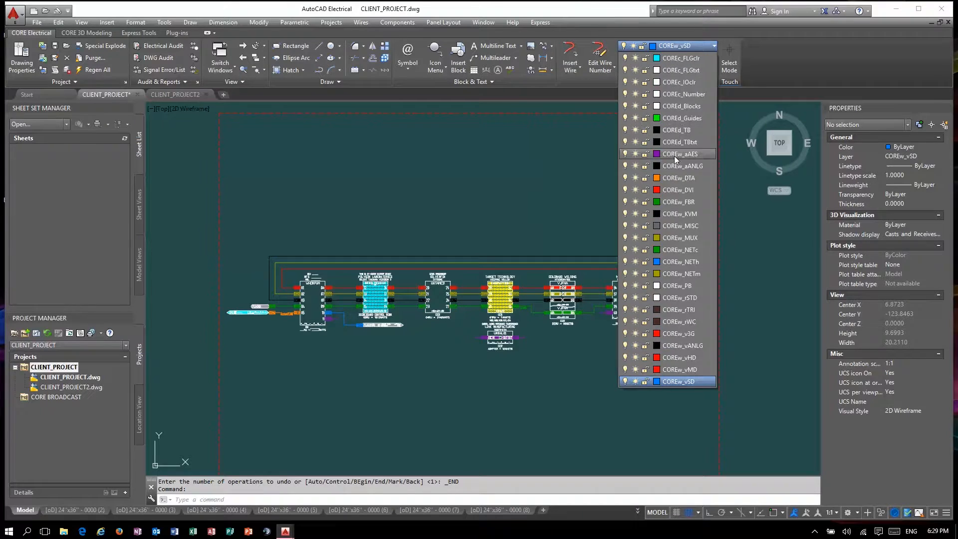
{"action": "left_click", "coordinate": [663, 151]}
{"action": "left_click", "coordinate": [570, 54]}
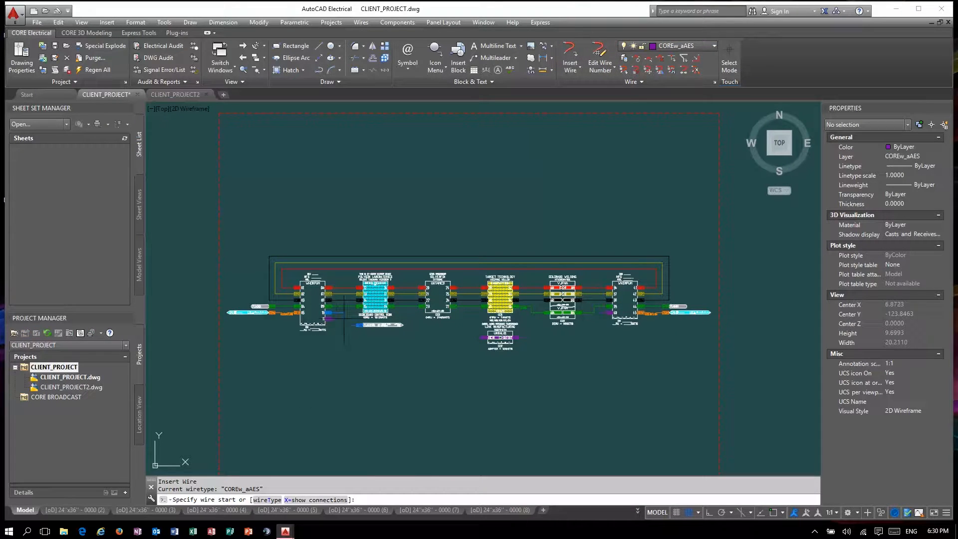
{"action": "left_click", "coordinate": [338, 318]}
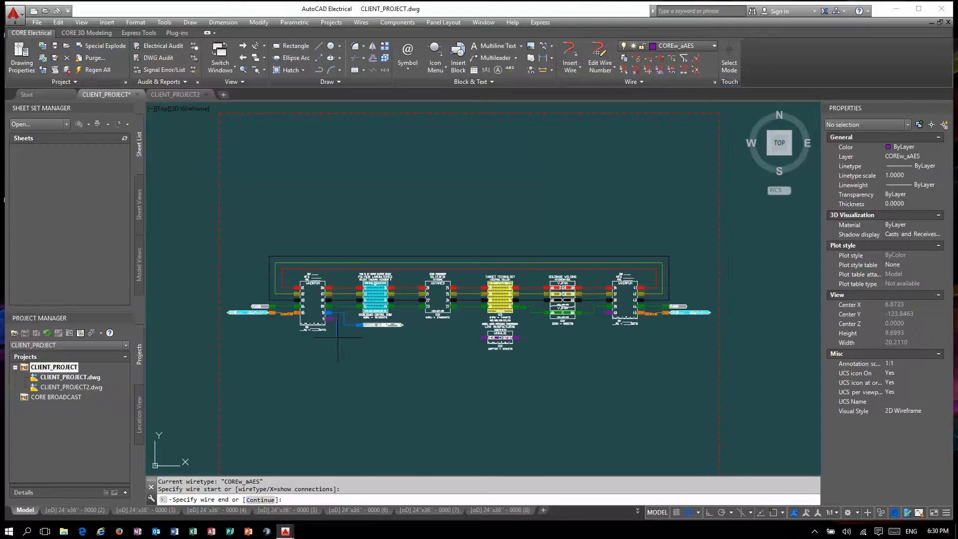
{"action": "left_click", "coordinate": [481, 337]}
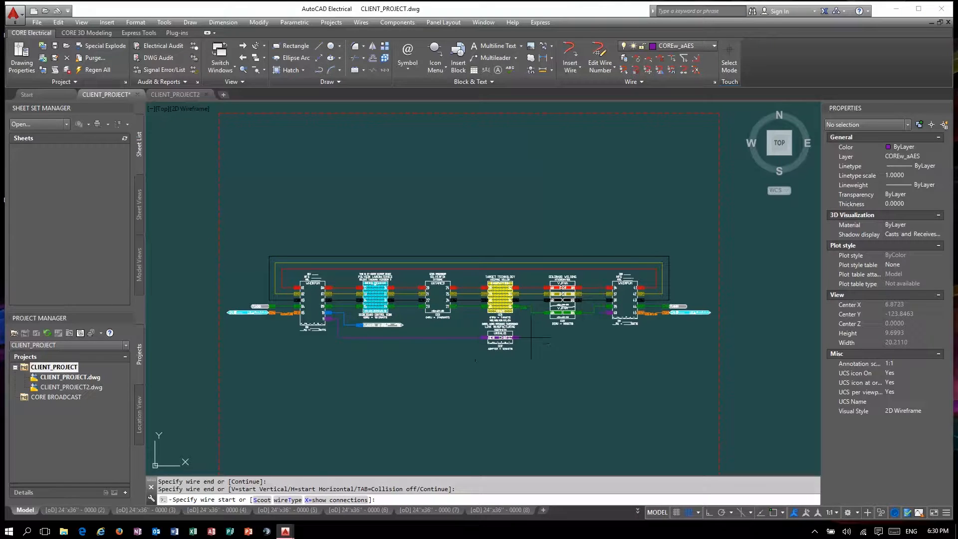
{"action": "left_click", "coordinate": [525, 337]}
{"action": "left_click", "coordinate": [605, 313]}
{"action": "key", "text": "Escape"}
Insert COREw_DTA wires between the orange connectors of the outer flags and the first and last devices
{"action": "left_click", "coordinate": [697, 46]}
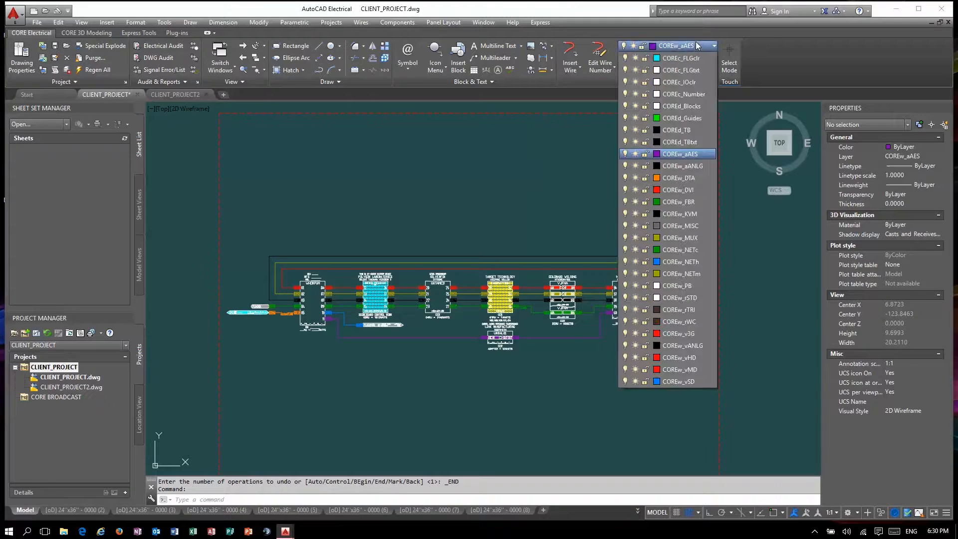
{"action": "left_click", "coordinate": [681, 178]}
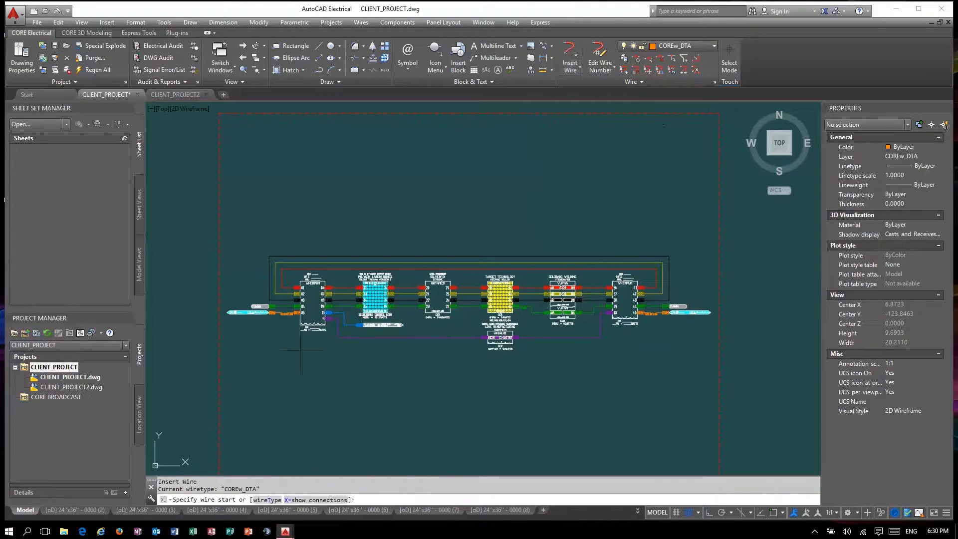
{"action": "left_click", "coordinate": [280, 312]}
{"action": "left_click", "coordinate": [291, 313]}
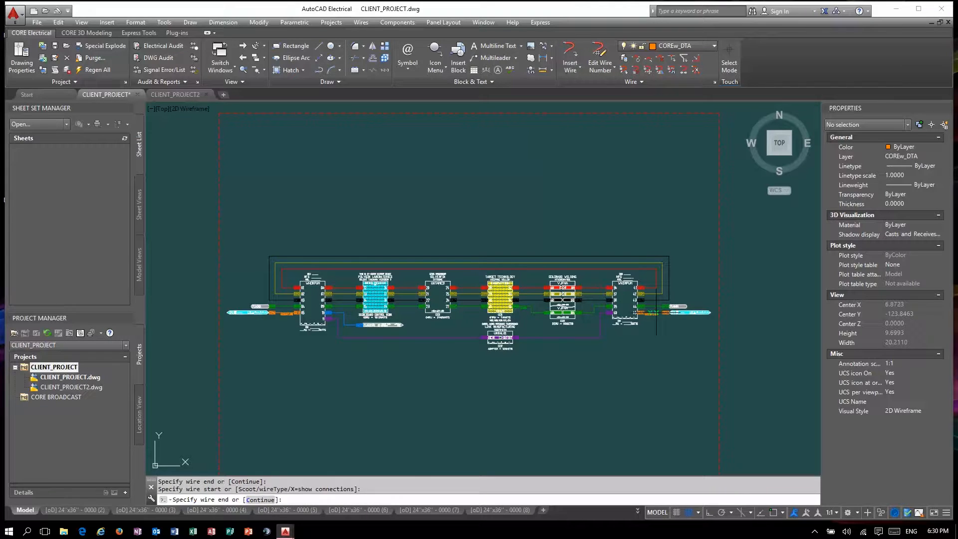
{"action": "key", "text": "Escape"}
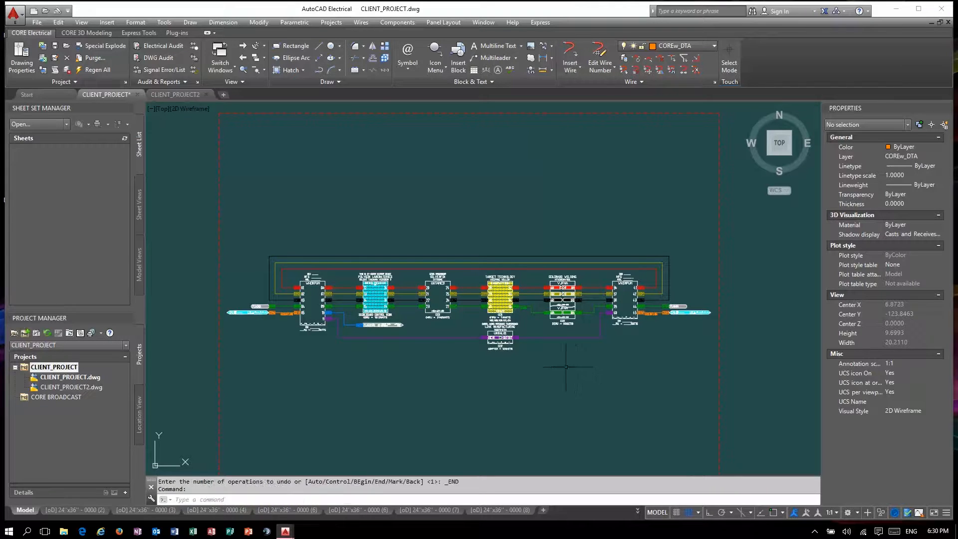
Set the SIGCODE of the two selected purple adapter blocks to ADPT01 and save the drawing
{"action": "left_click", "coordinate": [501, 338]}
{"action": "left_click", "coordinate": [492, 337]}
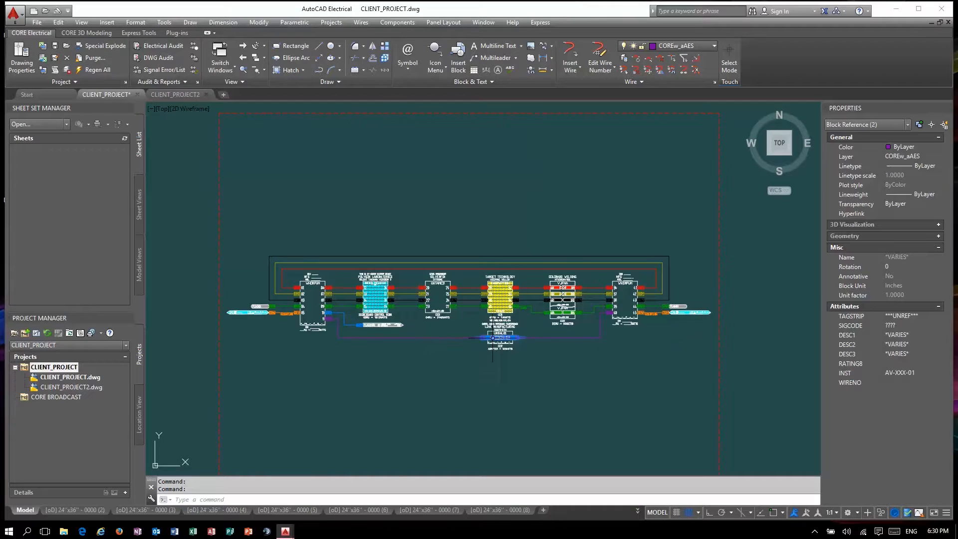
{"action": "left_click", "coordinate": [908, 327]}
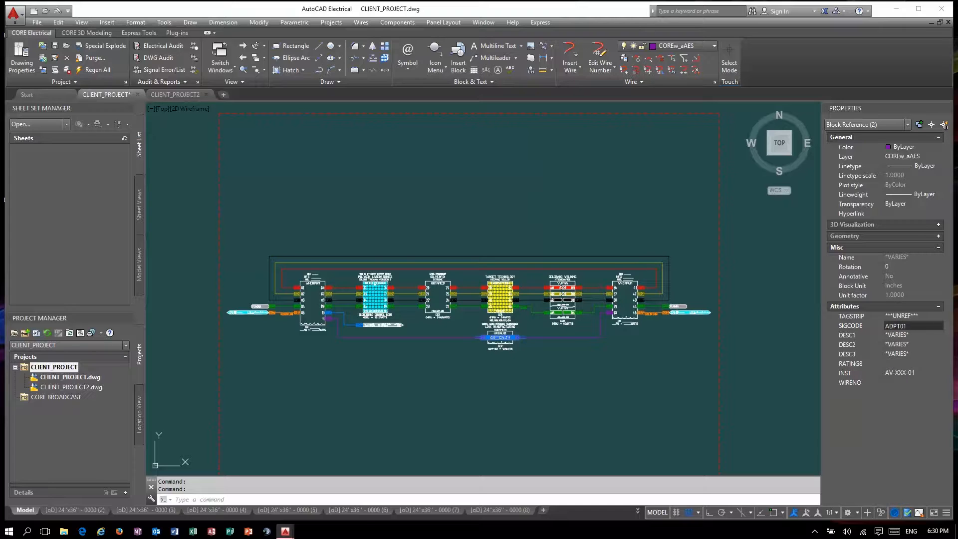
{"action": "key", "text": "Return"}
{"action": "key", "text": "Escape"}
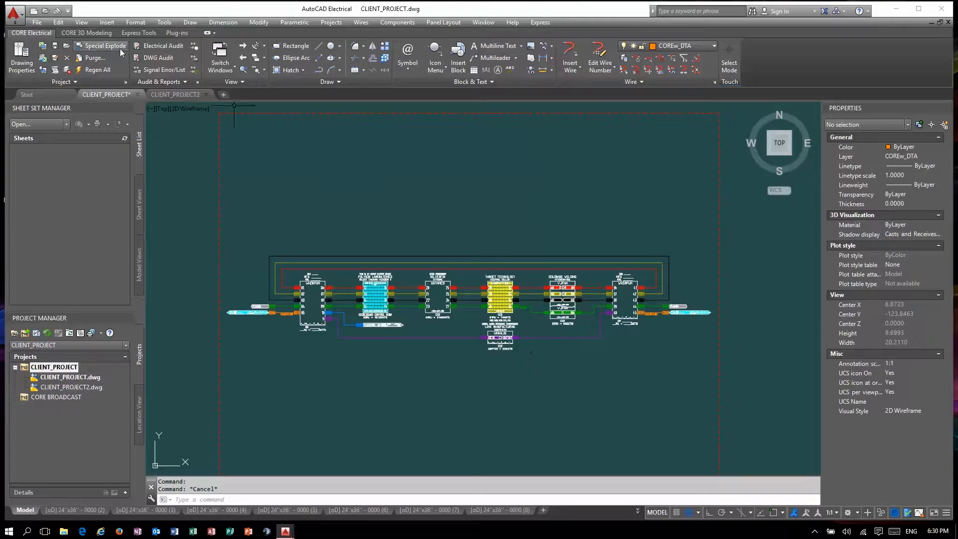
{"action": "type", "text": "filedia"}
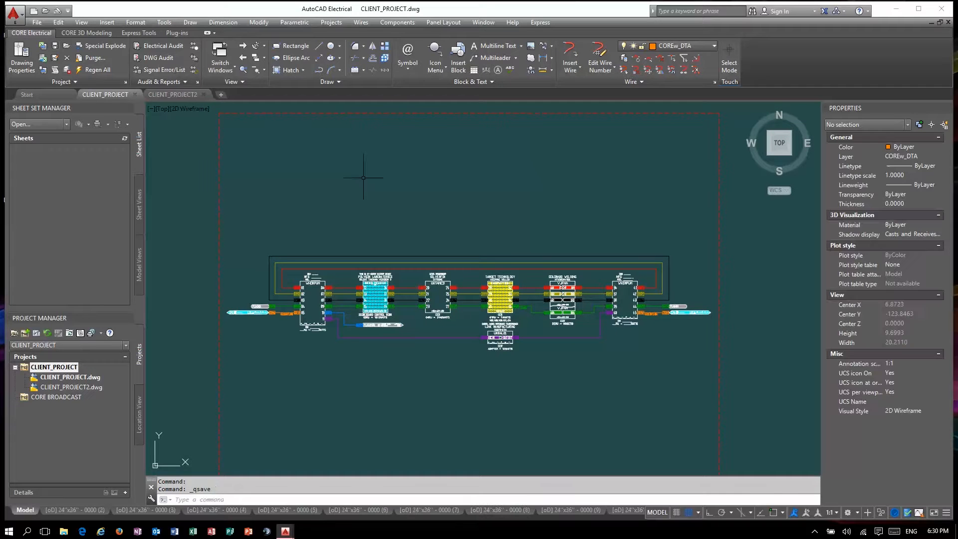
In the CLIENT_PROJECT2 drawing, insert a COREw_vSD wire from the FLAG#1002 connector to the MP4 encoder's 01 SDI input
{"action": "left_click", "coordinate": [166, 95]}
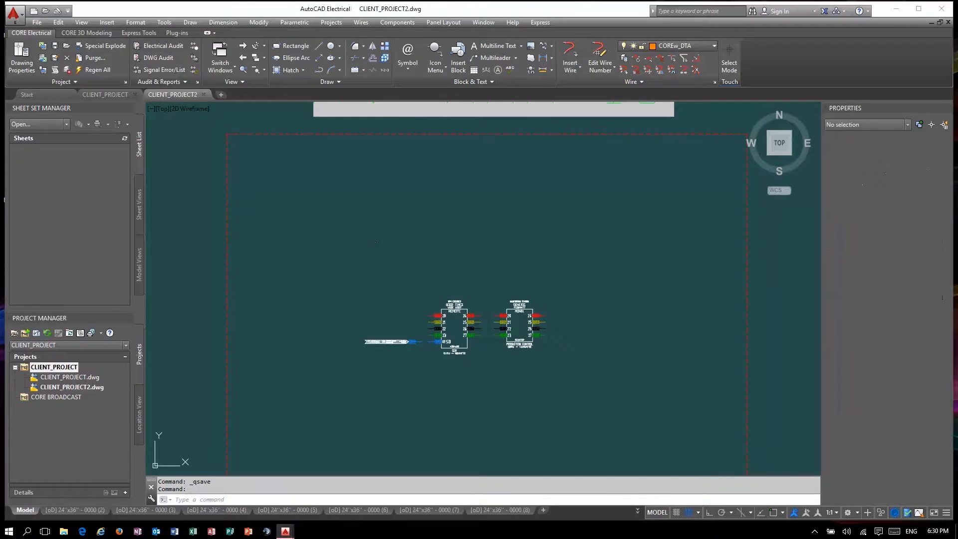
{"action": "scroll", "coordinate": [439, 331], "scroll_direction": "up", "scroll_amount": 4}
{"action": "left_click", "coordinate": [683, 46]}
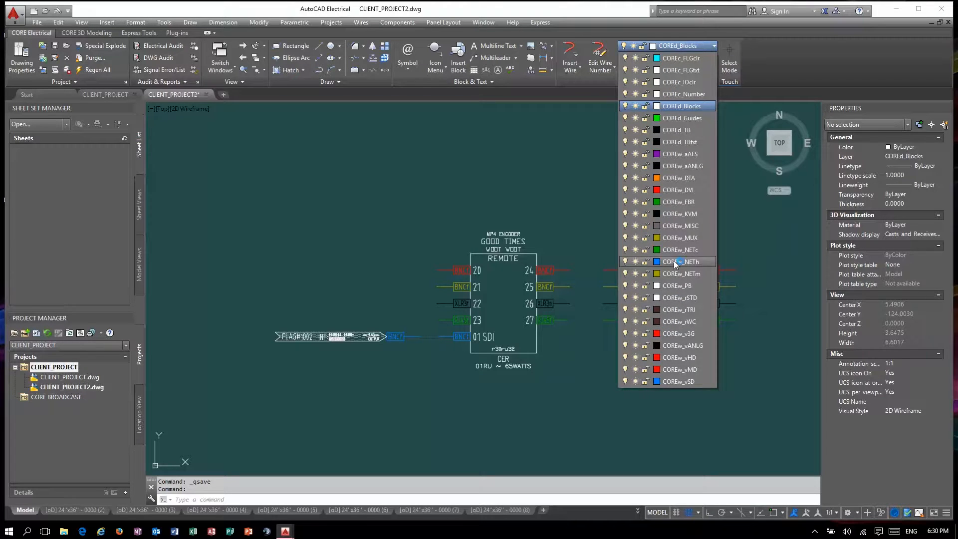
{"action": "left_click", "coordinate": [671, 382]}
{"action": "left_click", "coordinate": [570, 59]}
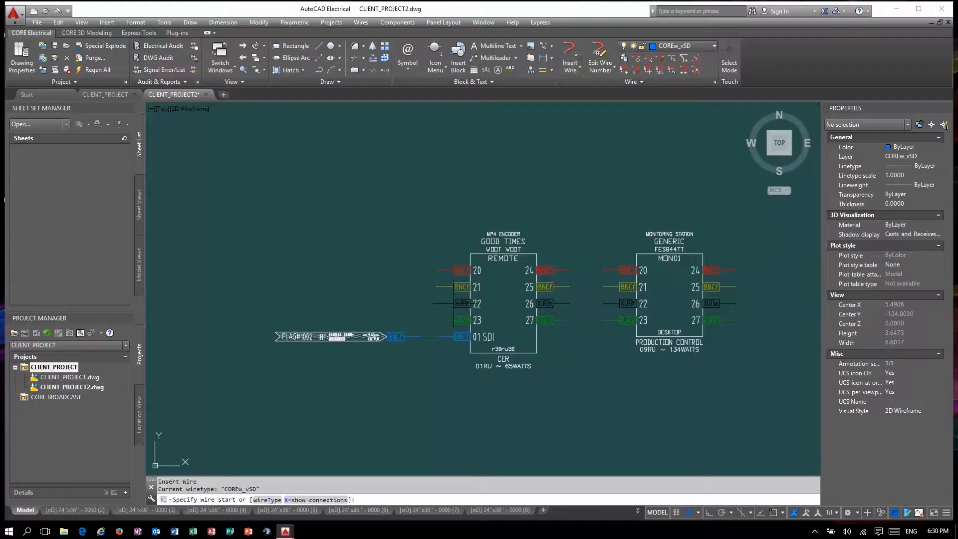
{"action": "left_click", "coordinate": [421, 337]}
{"action": "left_click", "coordinate": [452, 337]}
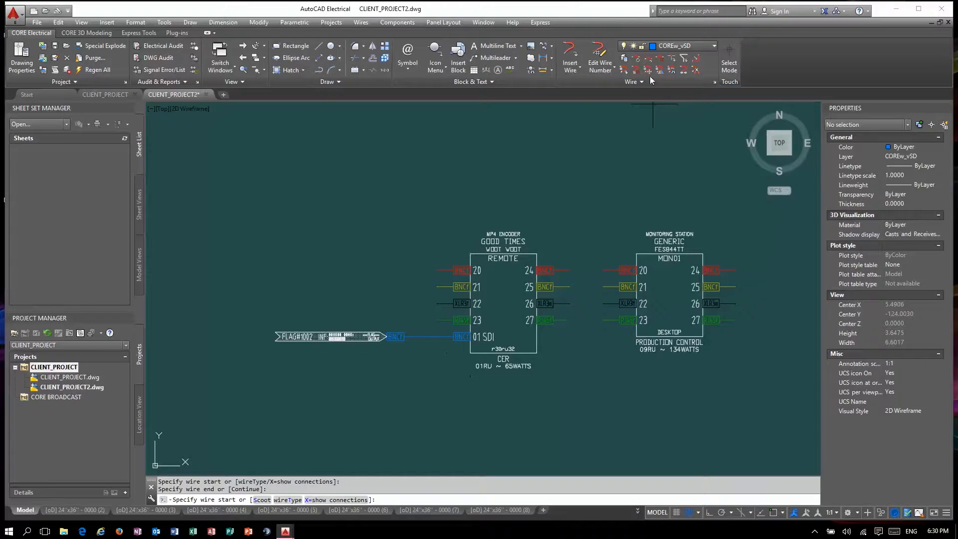
Insert a COREw_v3G wire from the MP4 encoder's port 24 to the monitoring station's port 20
{"action": "left_click", "coordinate": [682, 50]}
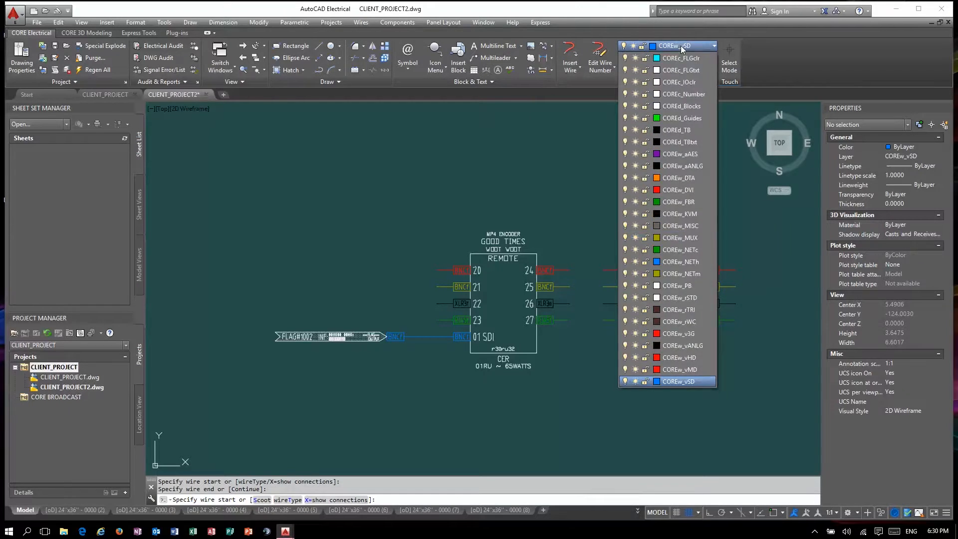
{"action": "left_click", "coordinate": [682, 48]}
{"action": "left_click", "coordinate": [682, 48]}
{"action": "left_click", "coordinate": [679, 333]}
{"action": "left_click", "coordinate": [577, 51]}
{"action": "left_click", "coordinate": [569, 270]}
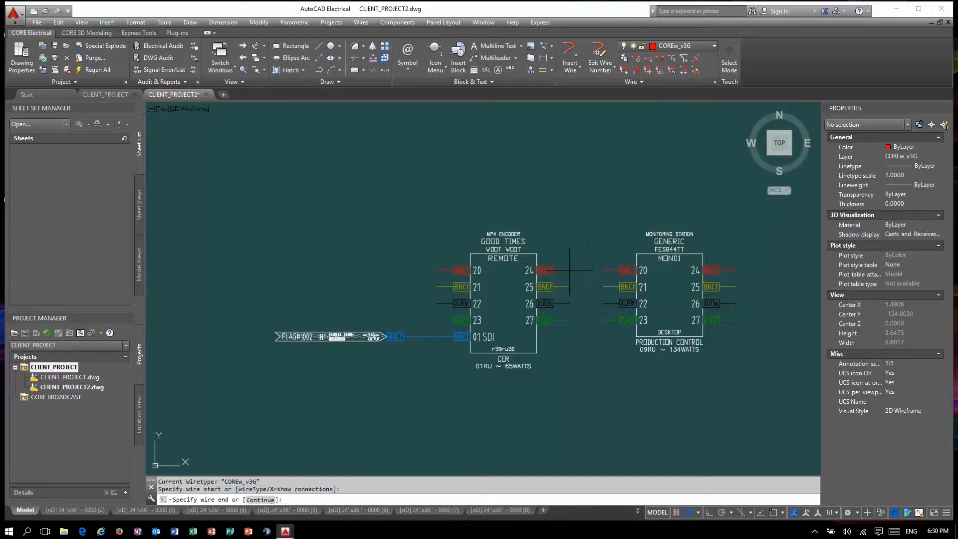
{"action": "left_click", "coordinate": [602, 270]}
{"action": "key", "text": "Escape"}
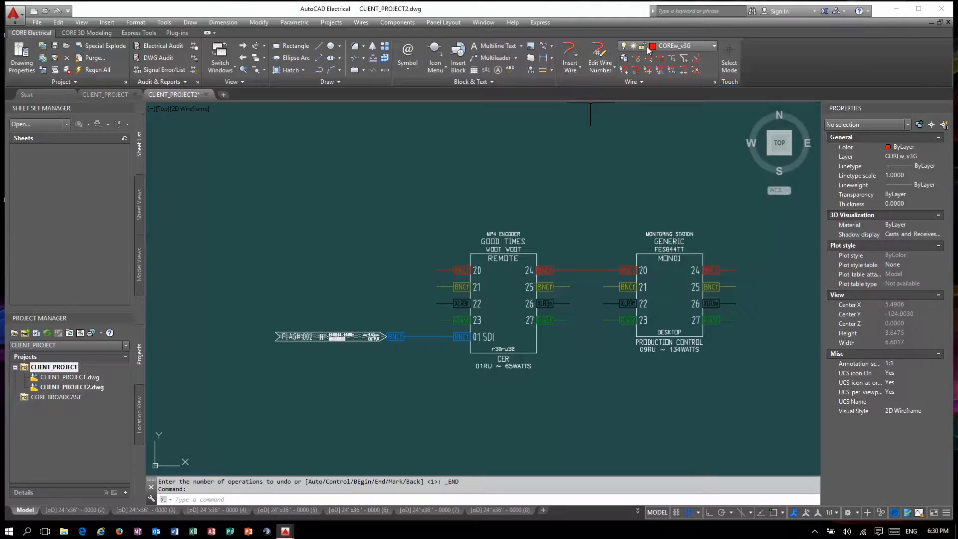
Insert a COREw_v3G wire from the monitoring station's port 24, looping above both devices, back to the MP4 encoder's port 20
{"action": "left_click", "coordinate": [570, 51]}
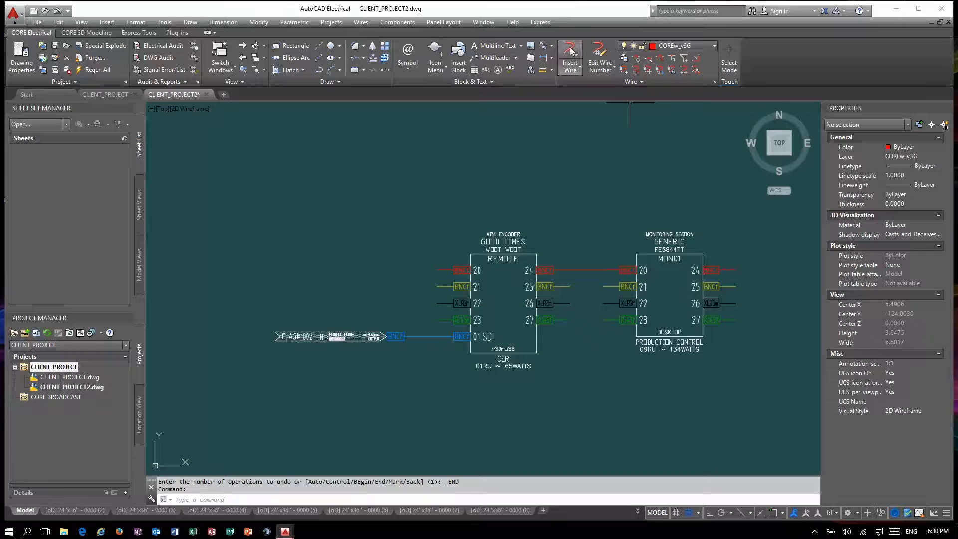
{"action": "left_click", "coordinate": [734, 270]}
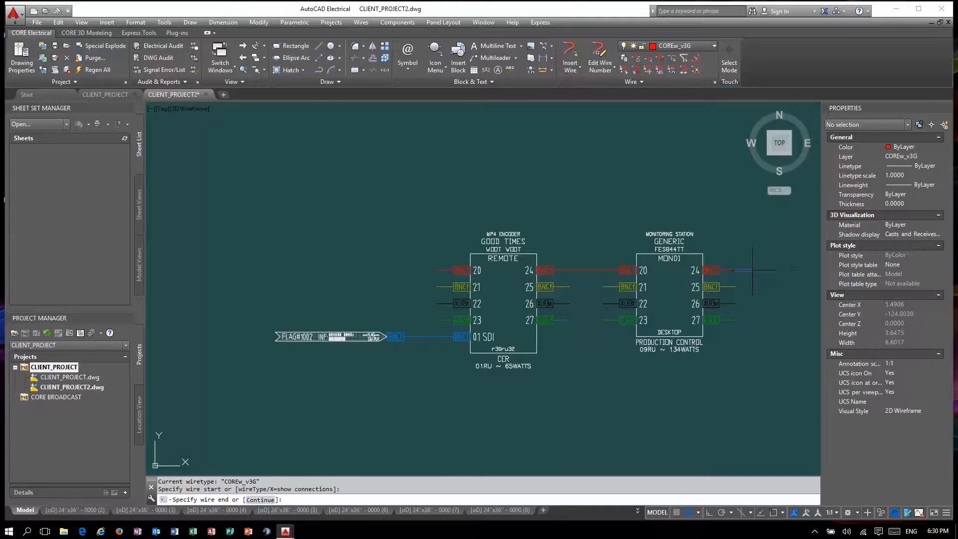
{"action": "left_click", "coordinate": [753, 270]}
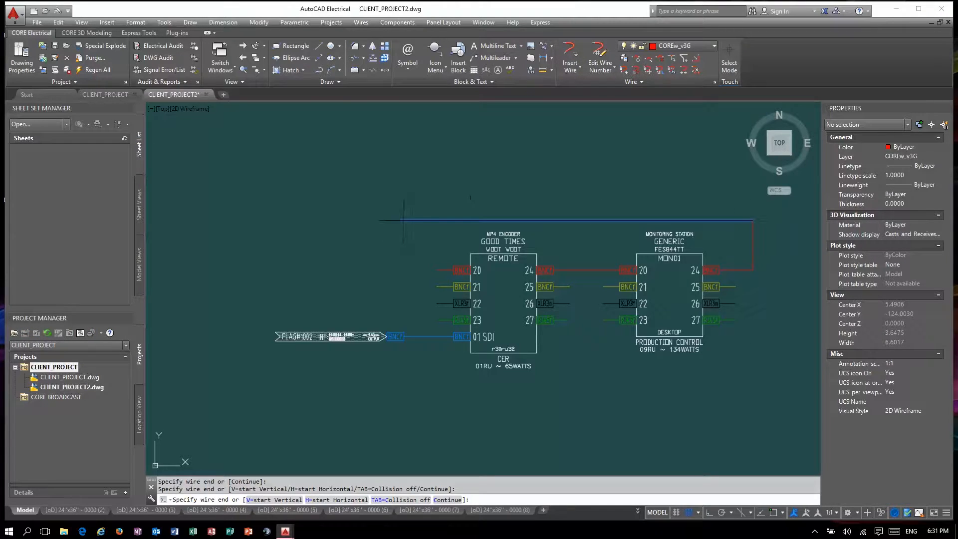
{"action": "left_click", "coordinate": [420, 219]}
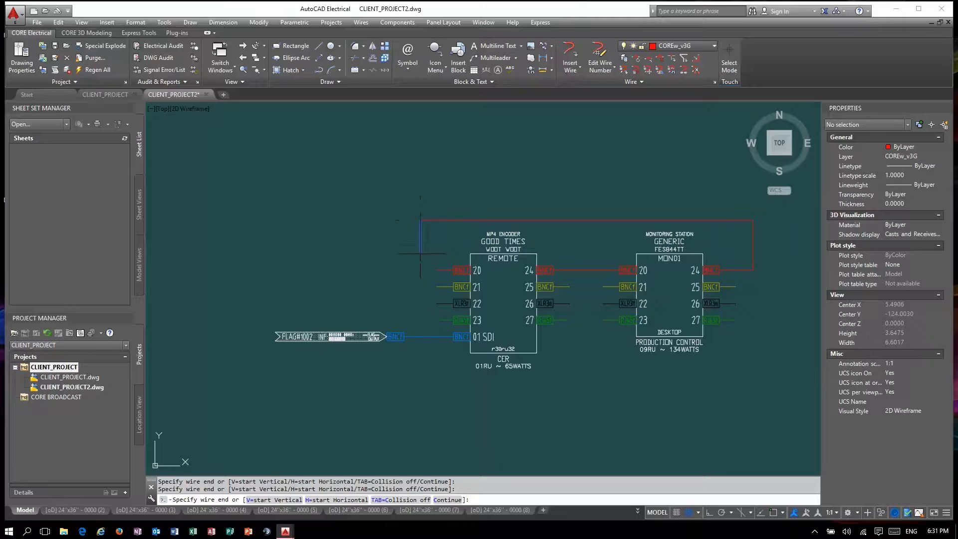
{"action": "left_click", "coordinate": [432, 270]}
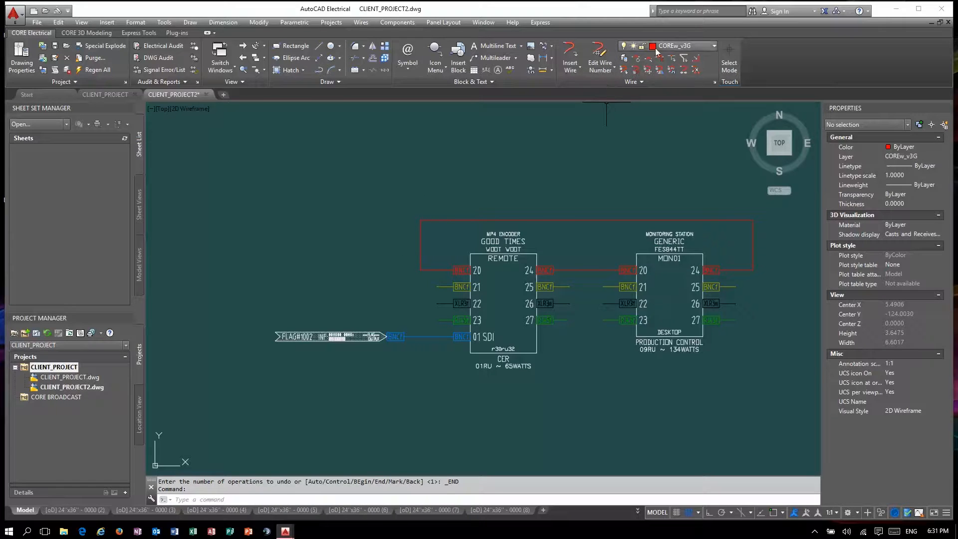
Insert a COREw_MUX wire from the MP4 encoder's port 25 to the monitoring station's port 21
{"action": "left_click", "coordinate": [678, 46]}
{"action": "left_click", "coordinate": [680, 238]}
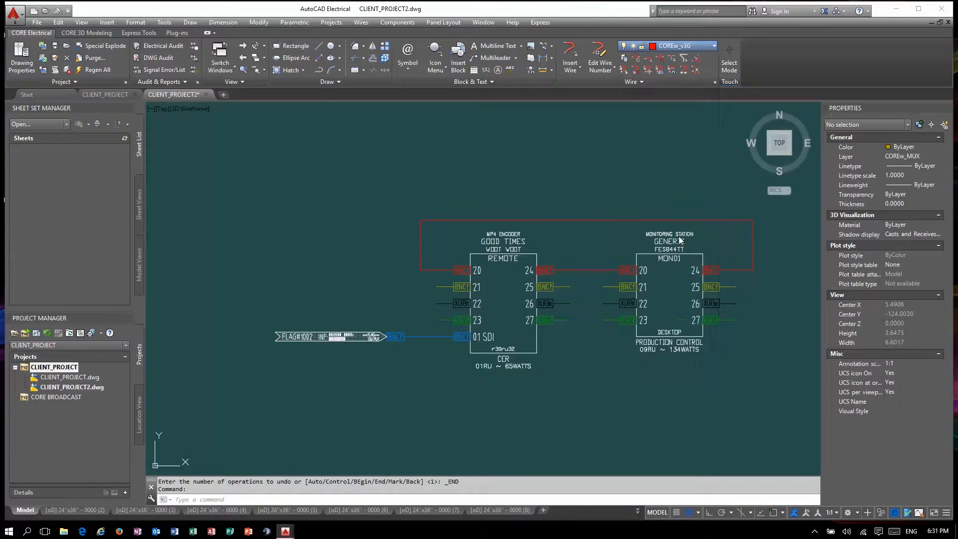
{"action": "left_click", "coordinate": [569, 52]}
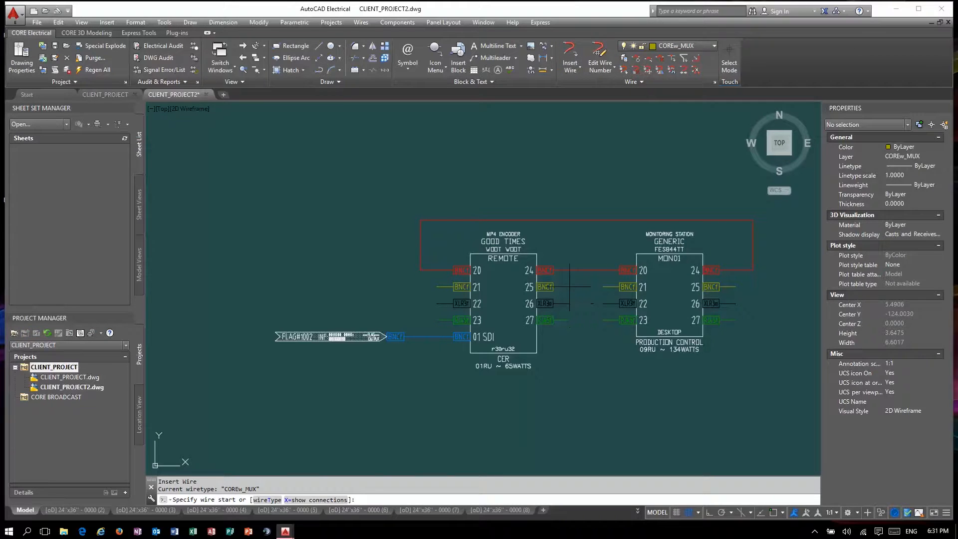
{"action": "left_click", "coordinate": [569, 287]}
{"action": "left_click", "coordinate": [618, 286]}
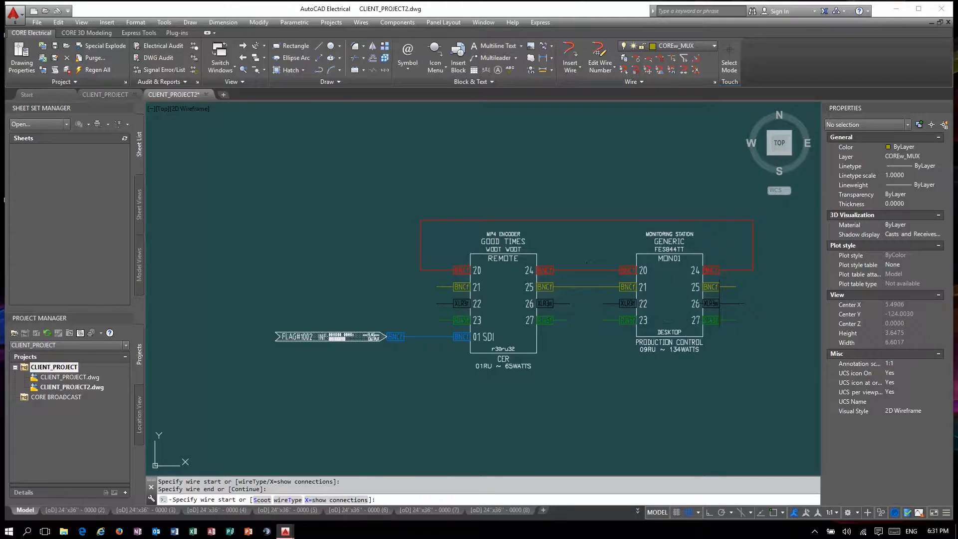
Insert a COREw_MUX wire from the monitoring station's port 25, looping outside the red wire, back to the MP4 encoder's port 21
{"action": "left_click", "coordinate": [735, 286]}
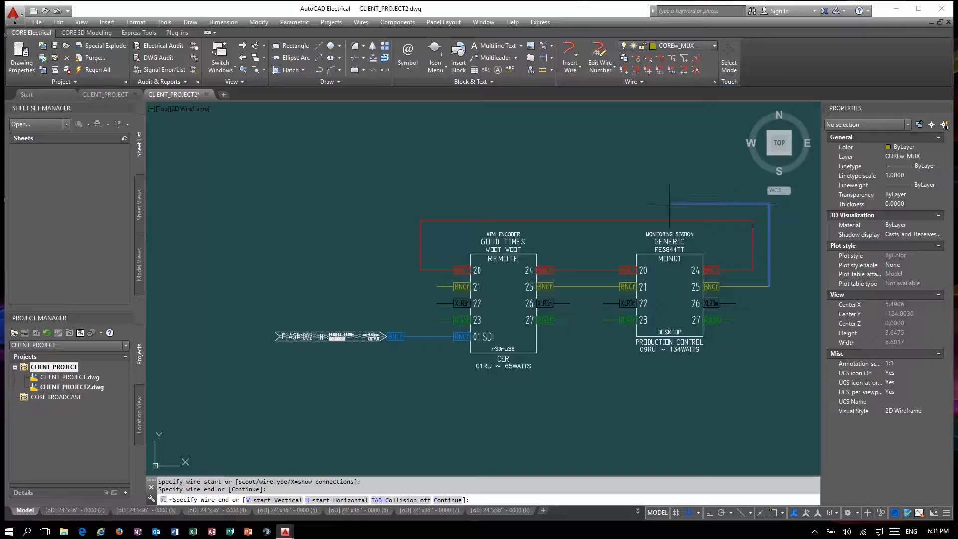
{"action": "left_click", "coordinate": [404, 203]}
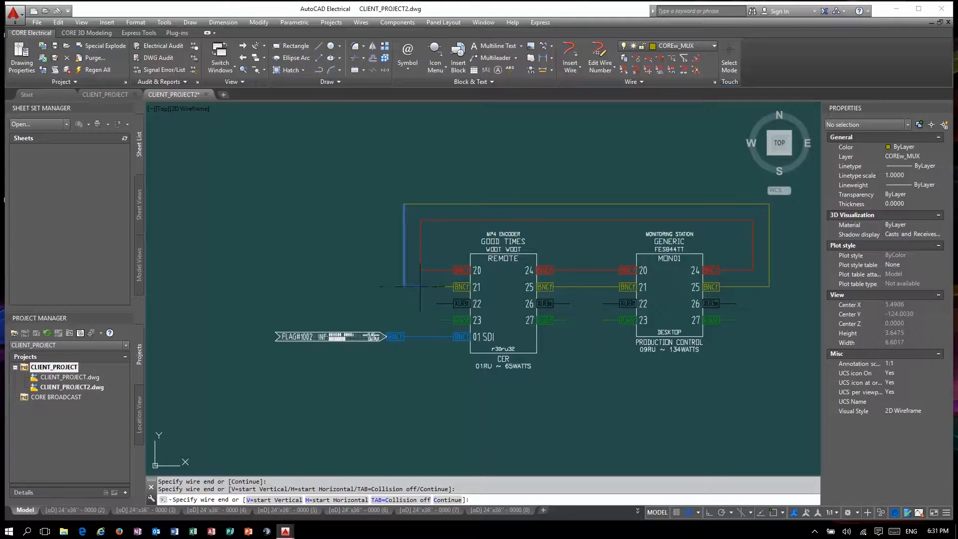
{"action": "left_click", "coordinate": [437, 287]}
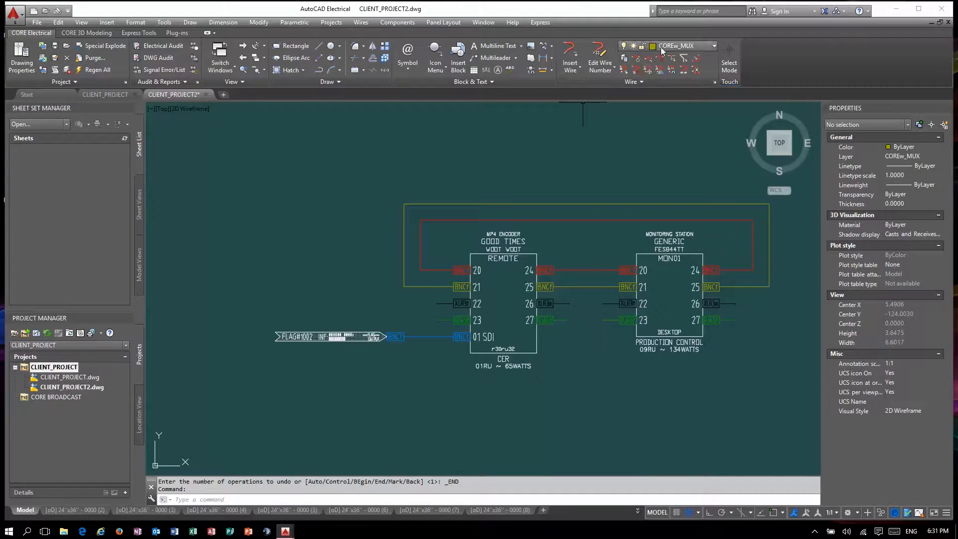
Insert a COREw_aANLG wire from the MP4 encoder's port 26 to the monitoring station's port 22
{"action": "left_click", "coordinate": [660, 46]}
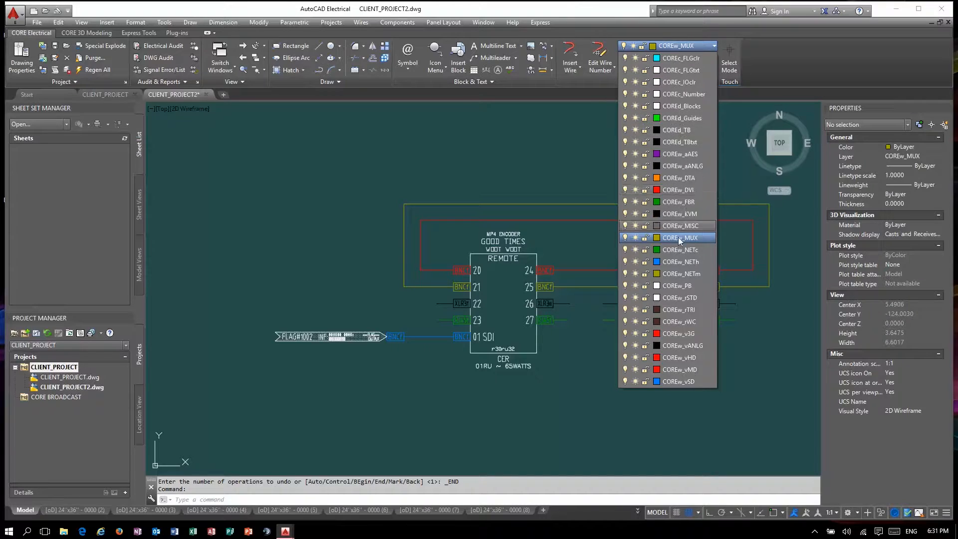
{"action": "left_click", "coordinate": [678, 345]}
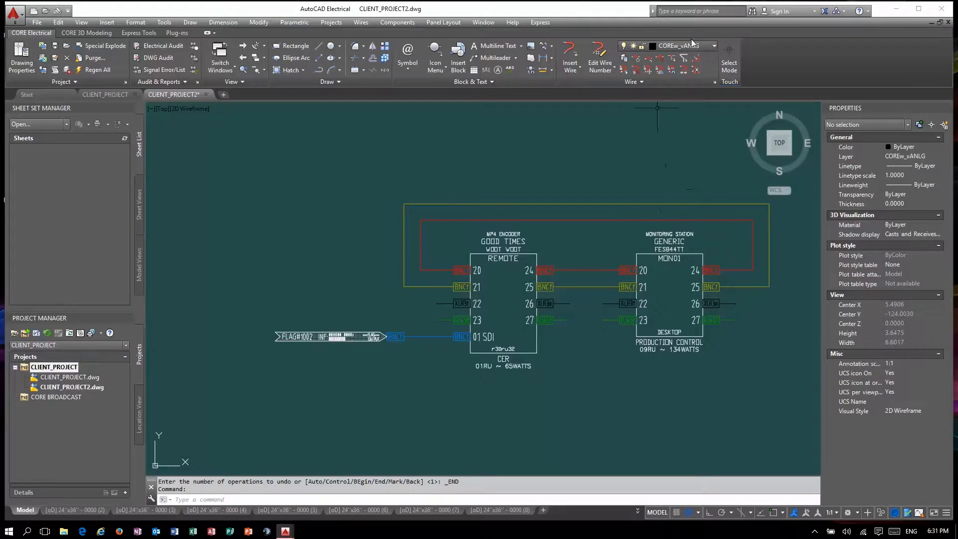
{"action": "left_click", "coordinate": [692, 47]}
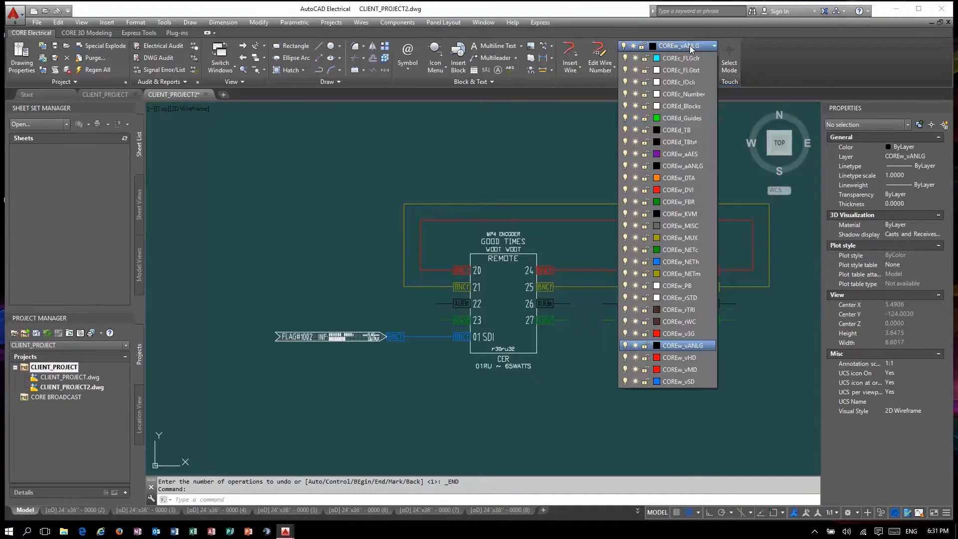
{"action": "left_click", "coordinate": [687, 167]}
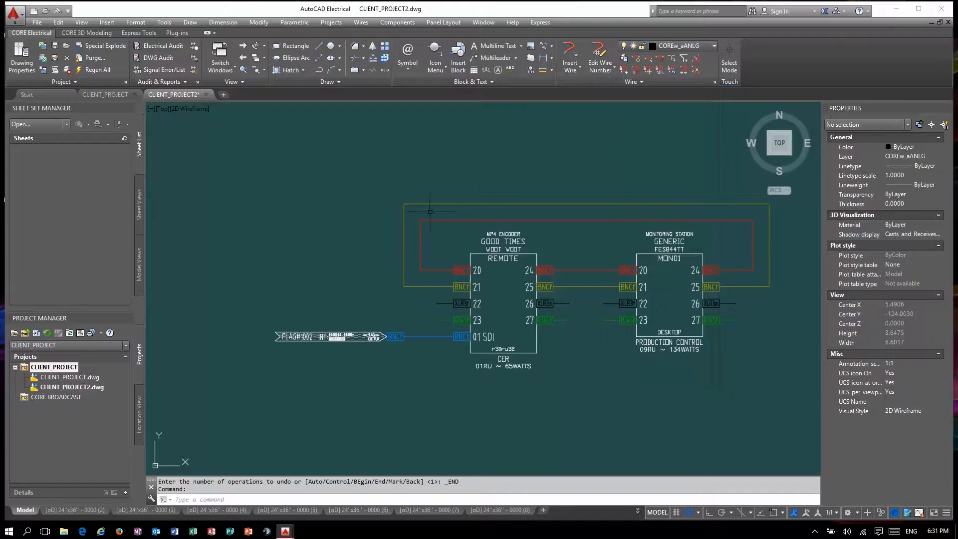
{"action": "scroll", "coordinate": [496, 207], "scroll_direction": "down", "scroll_amount": 2}
{"action": "scroll", "coordinate": [496, 207], "scroll_direction": "up", "scroll_amount": 2}
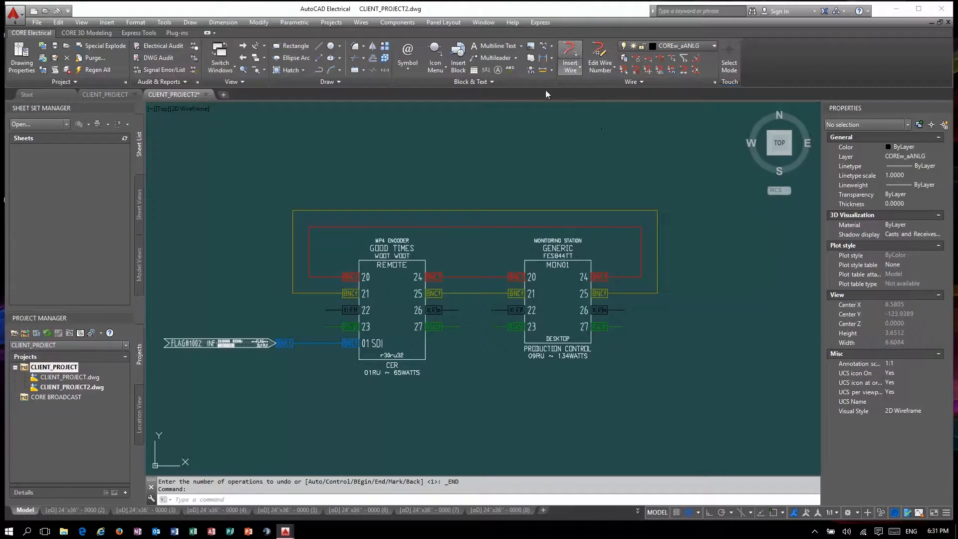
{"action": "left_click", "coordinate": [570, 59]}
{"action": "left_click", "coordinate": [465, 313]}
{"action": "left_click", "coordinate": [492, 310]}
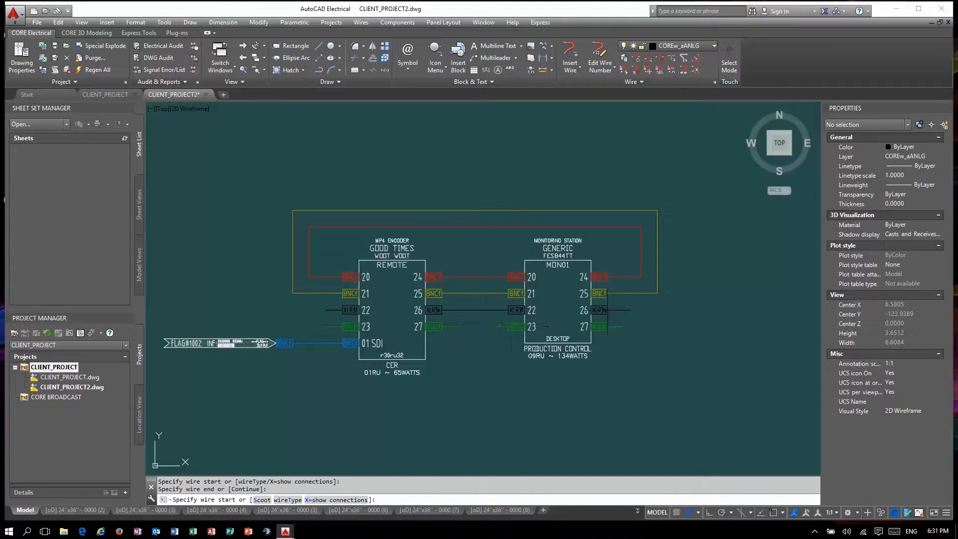
Insert a COREw_aANLG wire from the monitoring station's port 26, looping outside the yellow wire, back to the MP4 encoder's port 22
{"action": "left_click", "coordinate": [675, 310]}
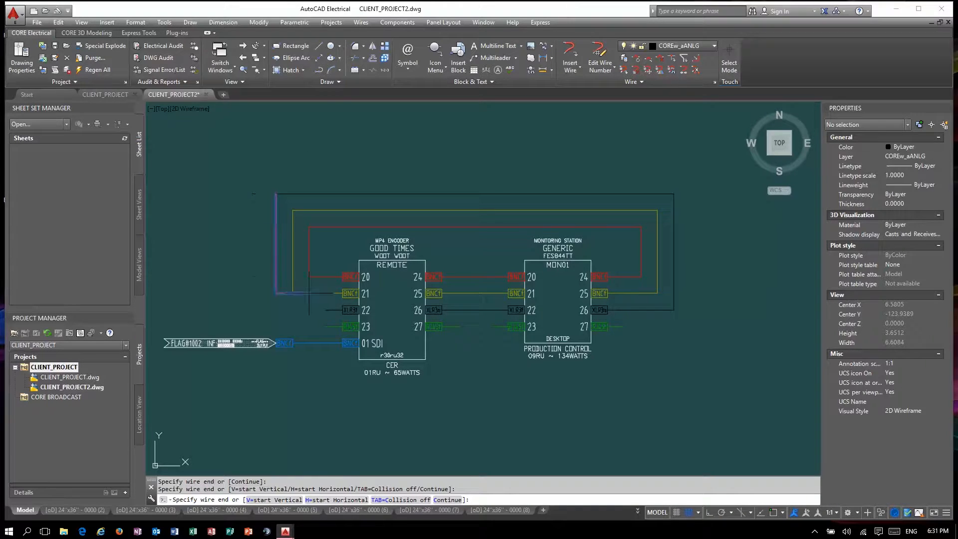
{"action": "left_click", "coordinate": [325, 310]}
{"action": "key", "text": "Escape"}
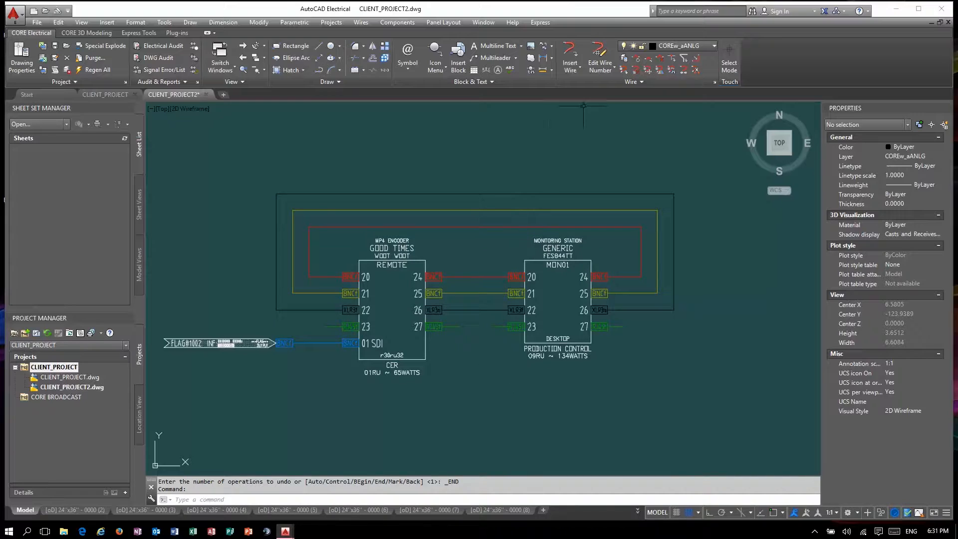
Insert a COREw_NETc wire from the MP4 encoder's port 27 to the monitoring station's port 23
{"action": "left_click", "coordinate": [671, 47]}
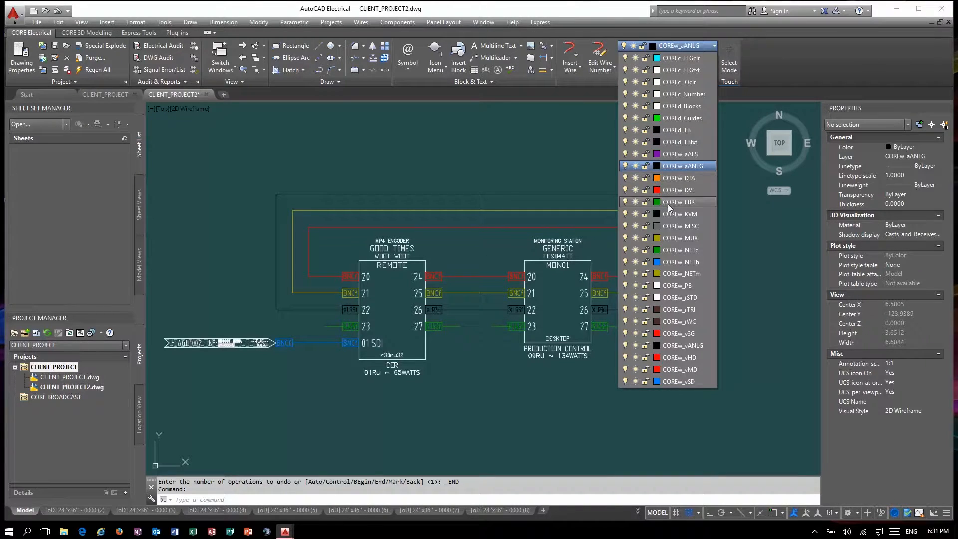
{"action": "left_click", "coordinate": [680, 251]}
{"action": "left_click", "coordinate": [569, 50]}
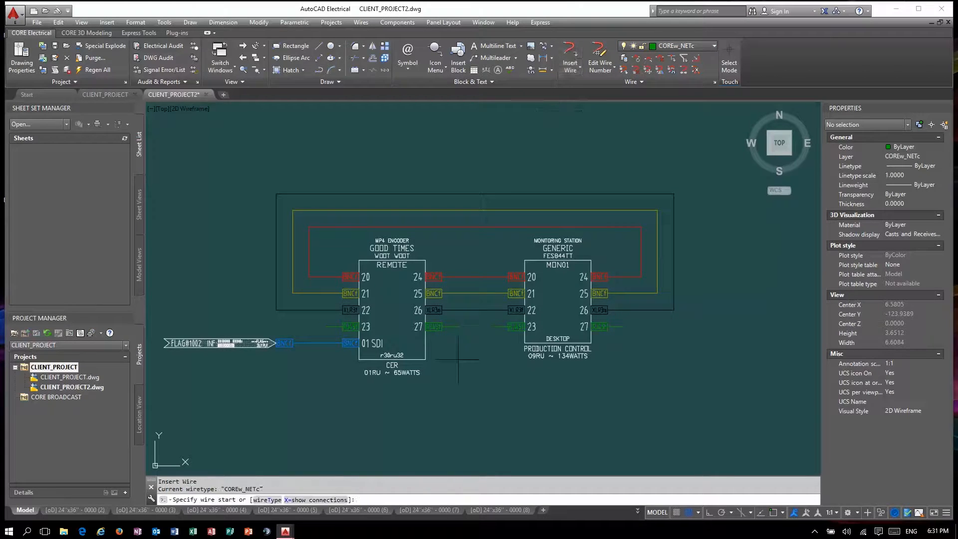
Insert a COREw_NETc wire from the monitoring station's port 27, looping outside the black wire, back to the MP4 encoder's port 23
{"action": "left_click", "coordinate": [623, 327]}
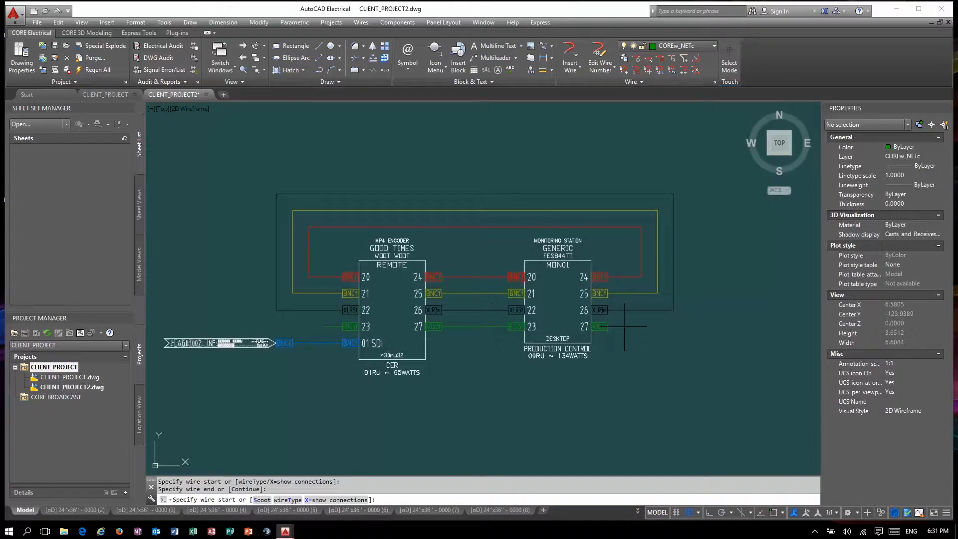
{"action": "left_click", "coordinate": [693, 328]}
{"action": "key", "text": "Escape"}
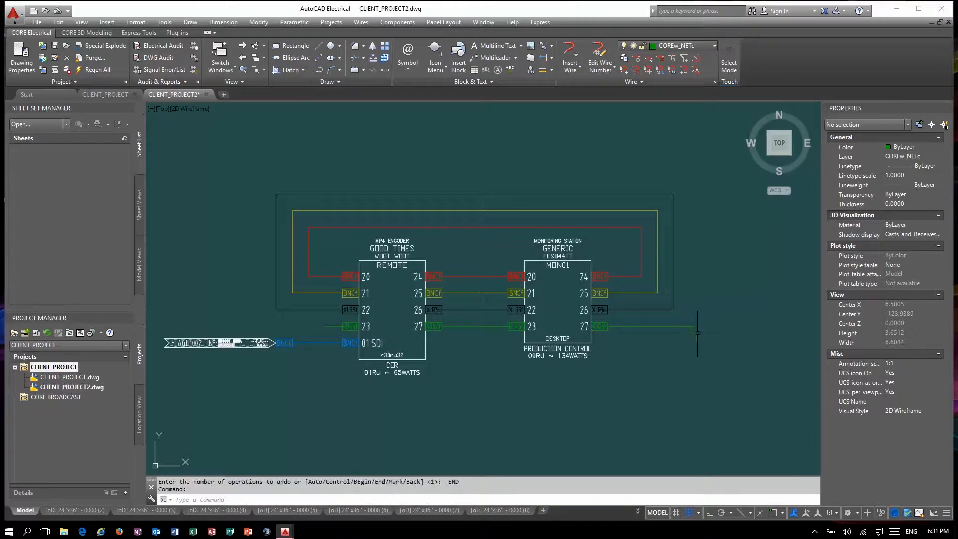
{"action": "key", "text": "ctrl+z"}
{"action": "key", "text": "ctrl+z"}
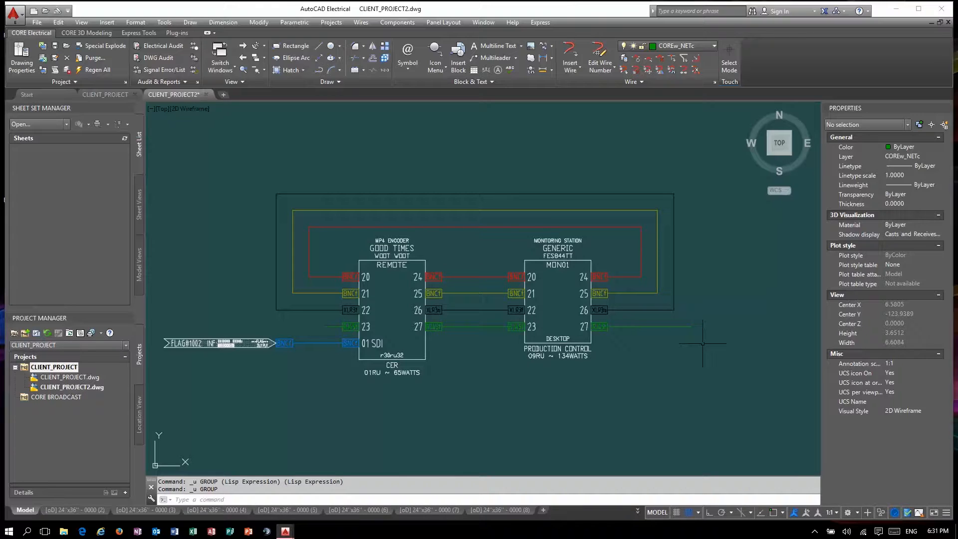
{"action": "left_click", "coordinate": [569, 52]}
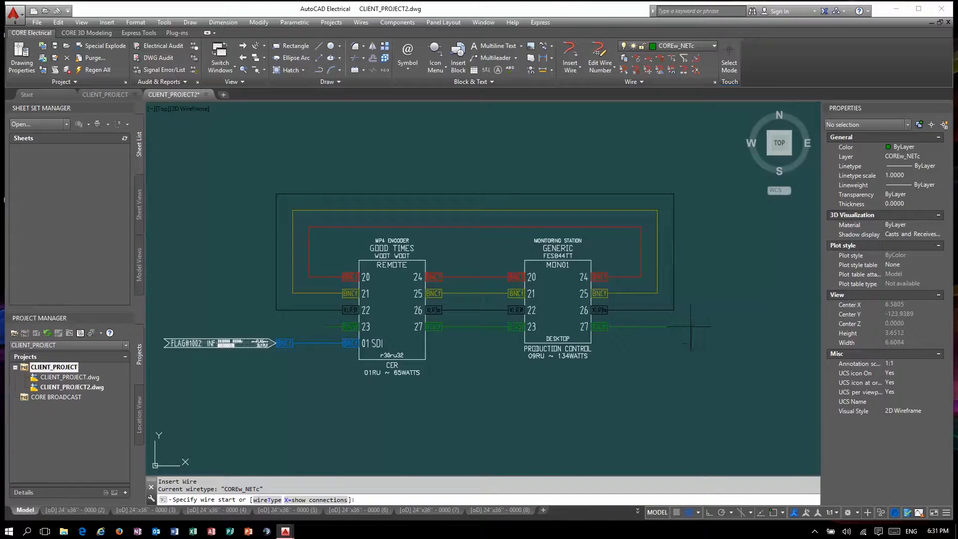
{"action": "left_click", "coordinate": [691, 326]}
{"action": "left_click", "coordinate": [259, 177]}
{"action": "left_click", "coordinate": [342, 326]}
{"action": "key", "text": "Escape"}
Save the CLIENT_PROJECT2 drawing
{"action": "scroll", "coordinate": [508, 359], "scroll_direction": "down", "scroll_amount": 3}
{"action": "scroll", "coordinate": [485, 337], "scroll_direction": "up", "scroll_amount": 3}
{"action": "left_click", "coordinate": [56, 46]}
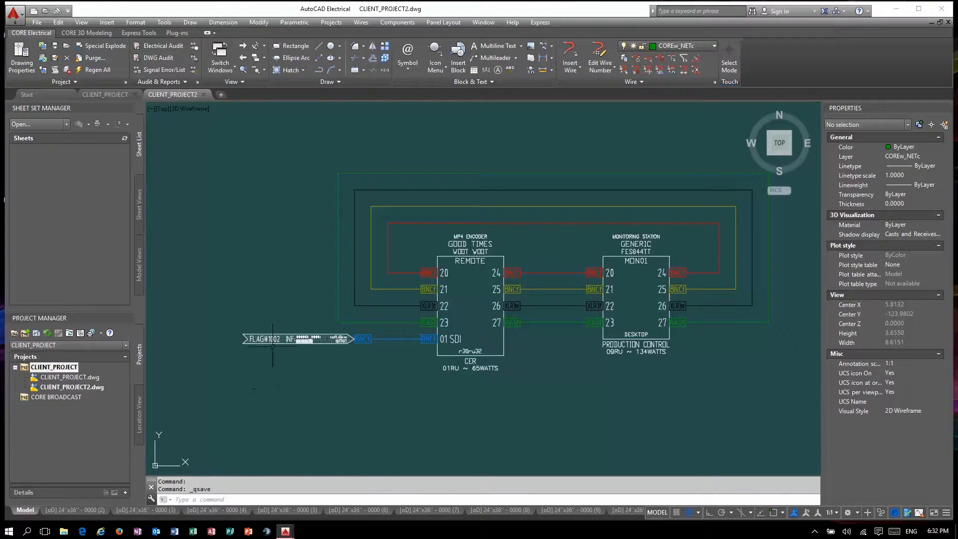
In the CLIENT_PROJECT drawing, run automatic wire numbering drawing-wide with Tag/retag all, sequential from 1, and check the tags at the first device
{"action": "left_click", "coordinate": [103, 94]}
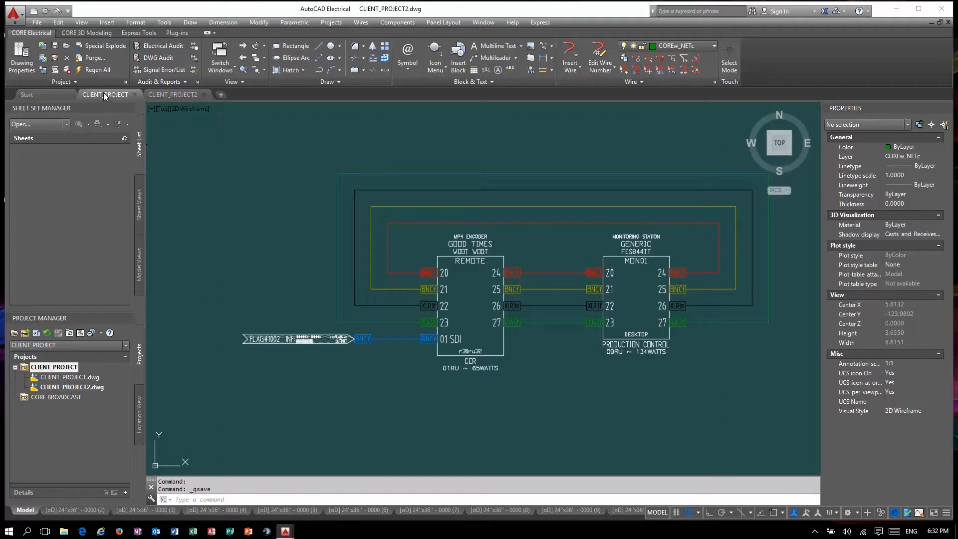
{"action": "scroll", "coordinate": [381, 331], "scroll_direction": "up", "scroll_amount": 8}
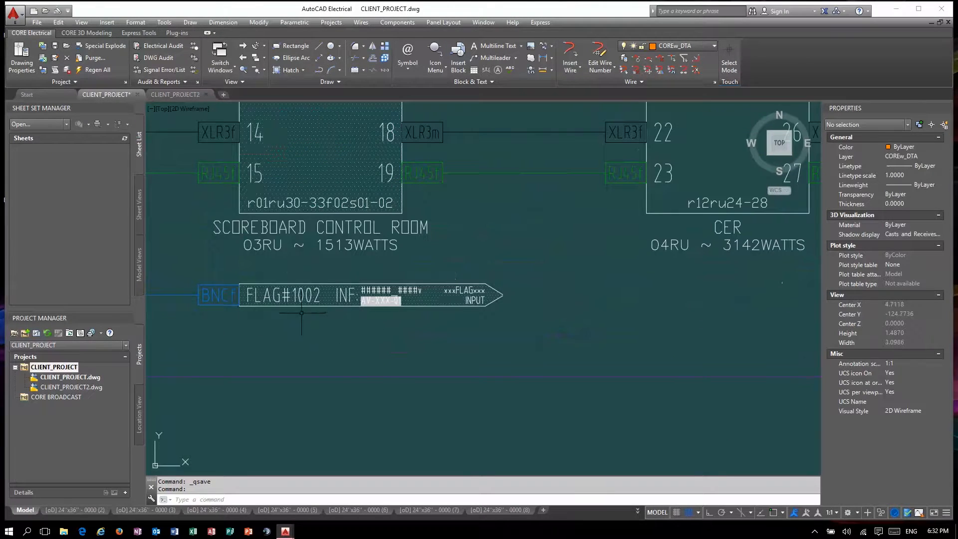
{"action": "scroll", "coordinate": [306, 312], "scroll_direction": "down", "scroll_amount": 6}
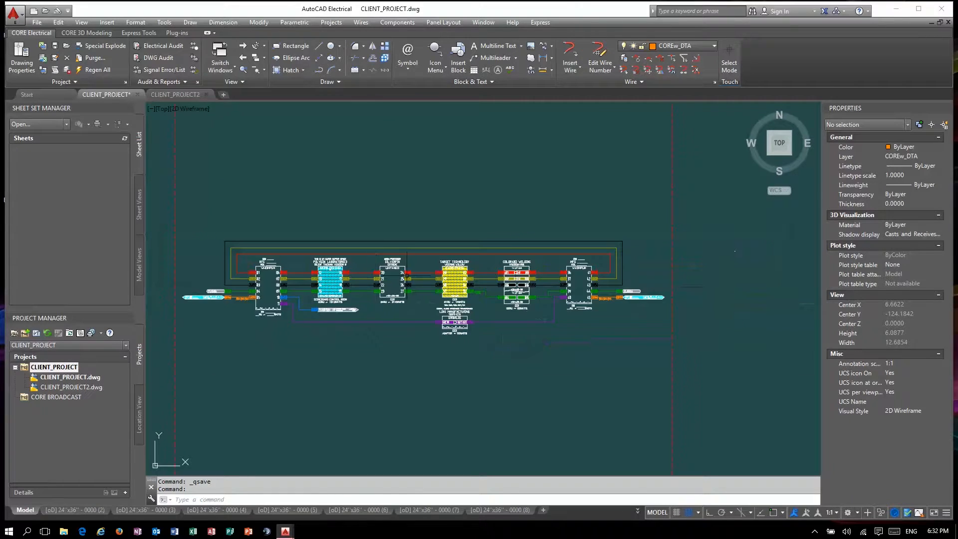
{"action": "left_click", "coordinate": [623, 69]}
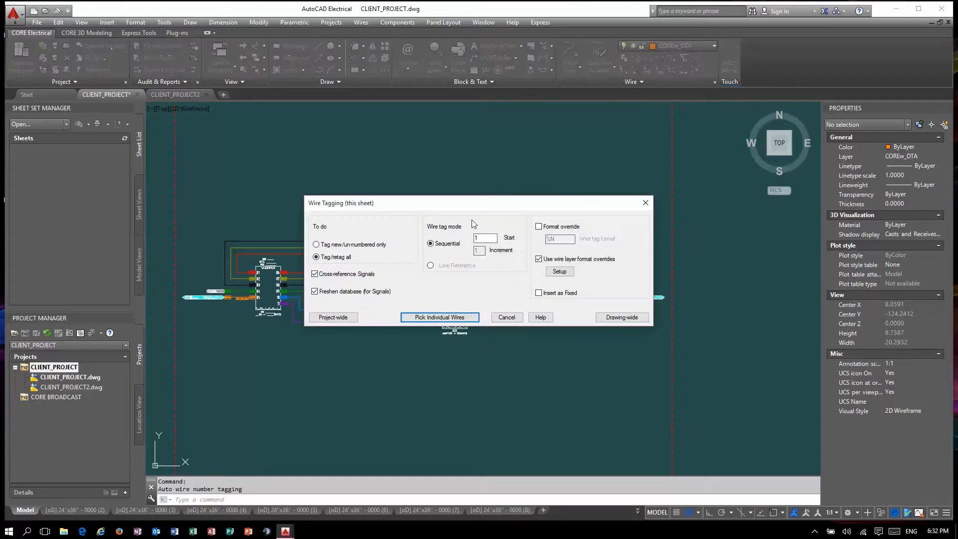
{"action": "left_click", "coordinate": [604, 318]}
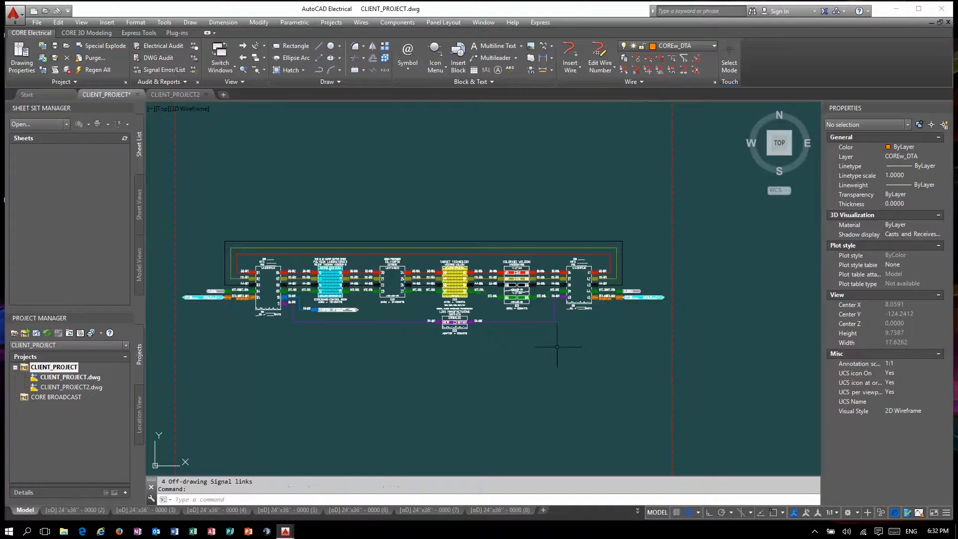
{"action": "scroll", "coordinate": [330, 337], "scroll_direction": "up", "scroll_amount": 10}
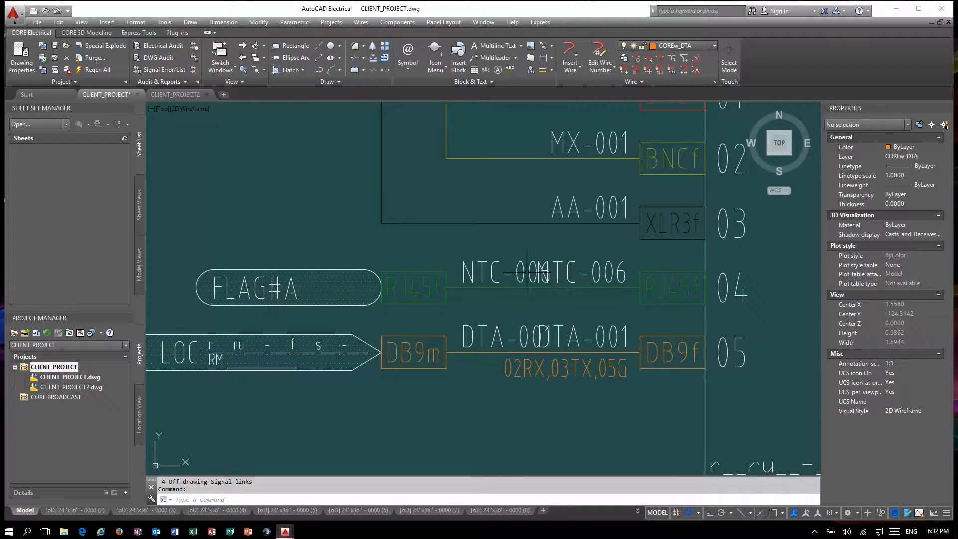
Examine the wire number tags across CLIENT_PROJECT, including the off-drawing flags, the last device's ports and the FLAG#1002 signal wire
{"action": "scroll", "coordinate": [618, 274], "scroll_direction": "down", "scroll_amount": 10}
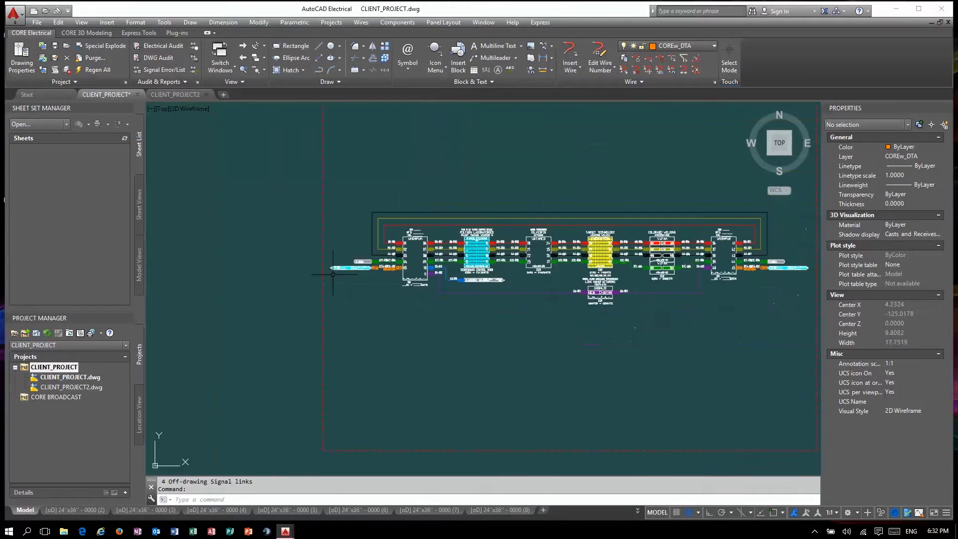
{"action": "scroll", "coordinate": [785, 273], "scroll_direction": "up", "scroll_amount": 10}
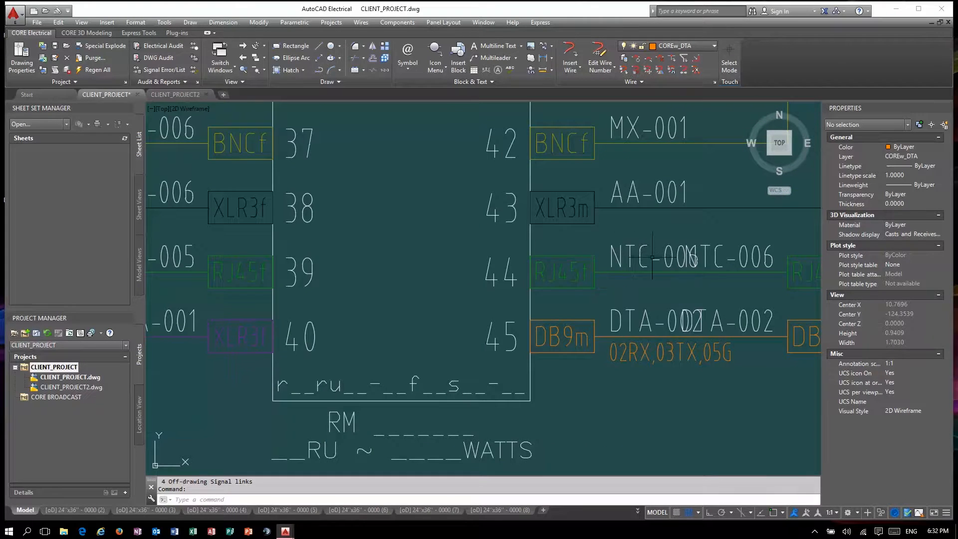
{"action": "scroll", "coordinate": [736, 262], "scroll_direction": "down", "scroll_amount": 8}
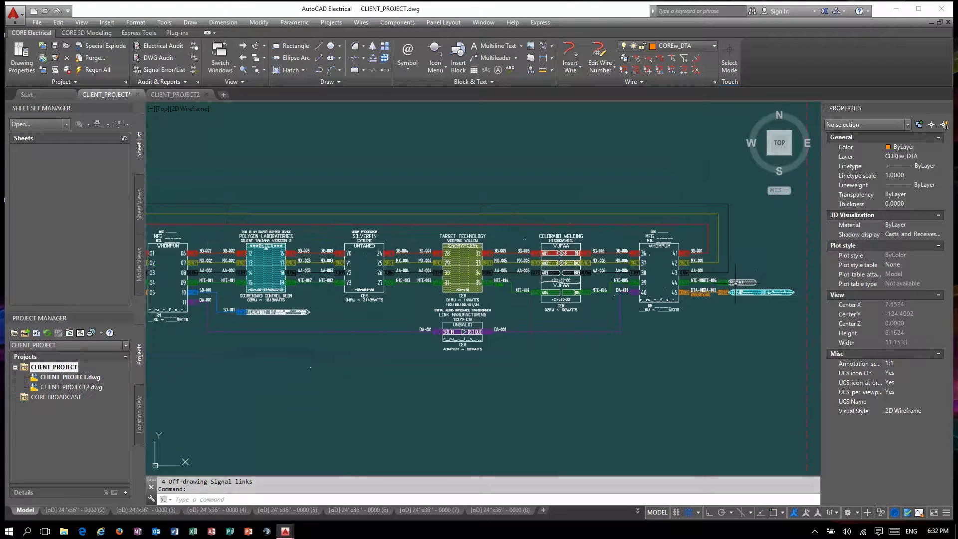
{"action": "scroll", "coordinate": [707, 209], "scroll_direction": "down", "scroll_amount": 4}
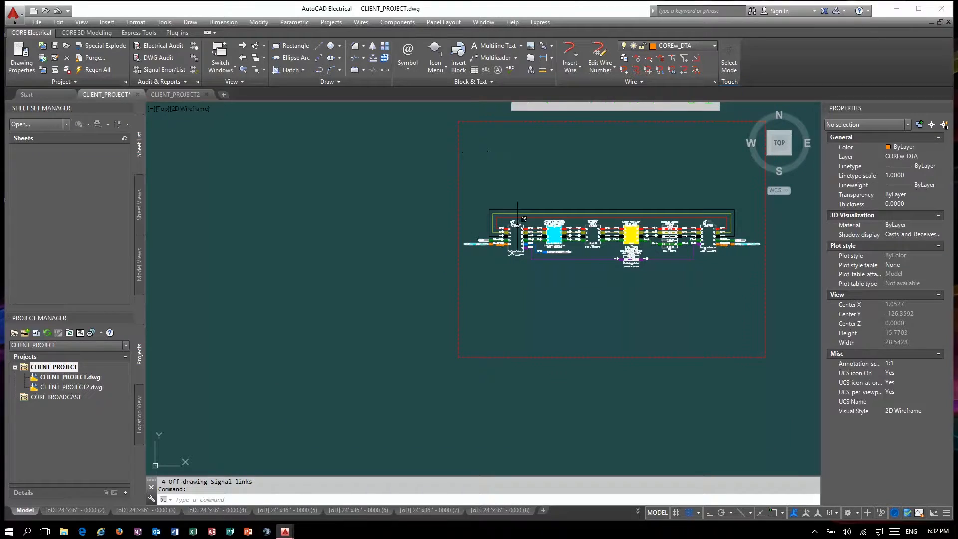
{"action": "scroll", "coordinate": [521, 249], "scroll_direction": "up", "scroll_amount": 4}
{"action": "scroll", "coordinate": [454, 238], "scroll_direction": "up", "scroll_amount": 4}
{"action": "scroll", "coordinate": [498, 245], "scroll_direction": "down", "scroll_amount": 1}
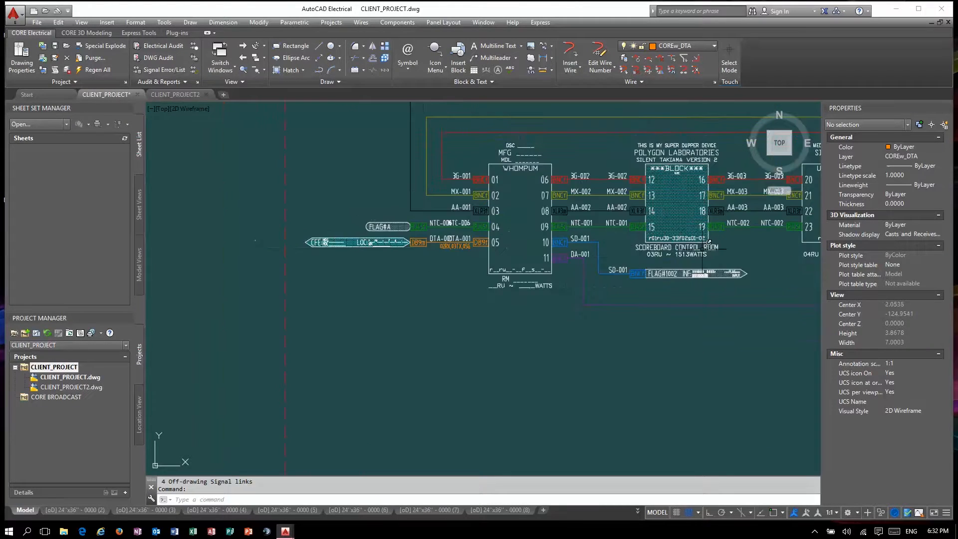
{"action": "scroll", "coordinate": [458, 246], "scroll_direction": "up", "scroll_amount": 3}
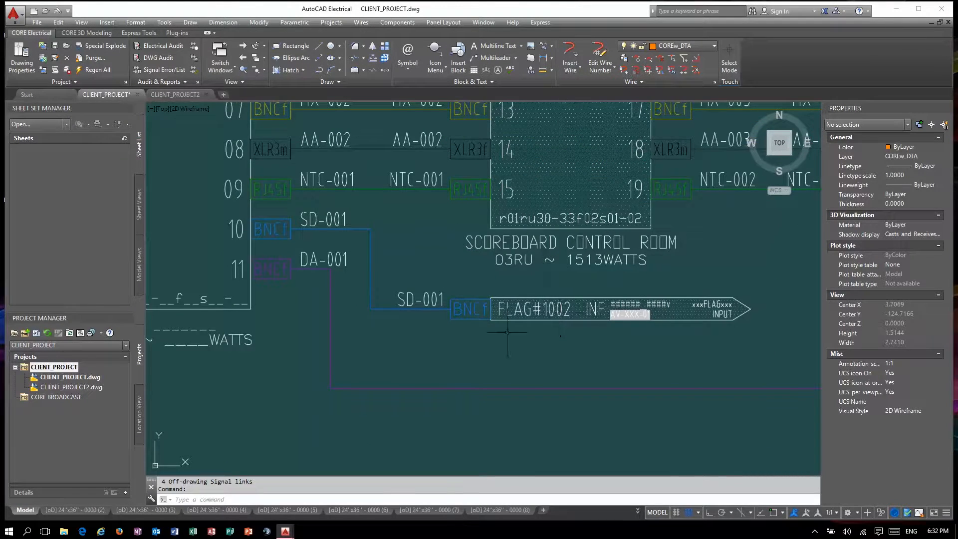
{"action": "scroll", "coordinate": [506, 331], "scroll_direction": "down", "scroll_amount": 8}
{"action": "scroll", "coordinate": [445, 320], "scroll_direction": "up", "scroll_amount": 4}
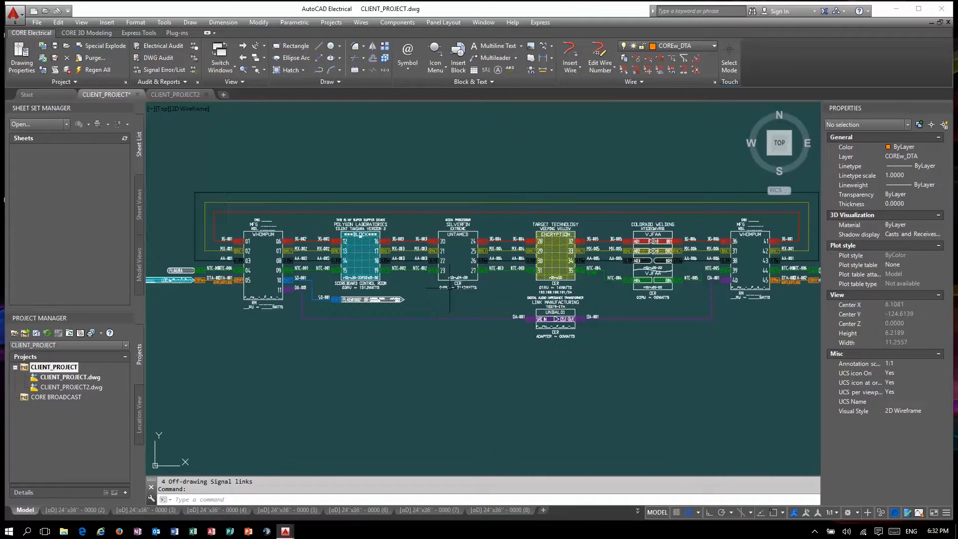
Save CLIENT_PROJECT and update the wire signal cross-references and wire number tags project-wide for all project drawings
{"action": "left_click", "coordinate": [56, 45]}
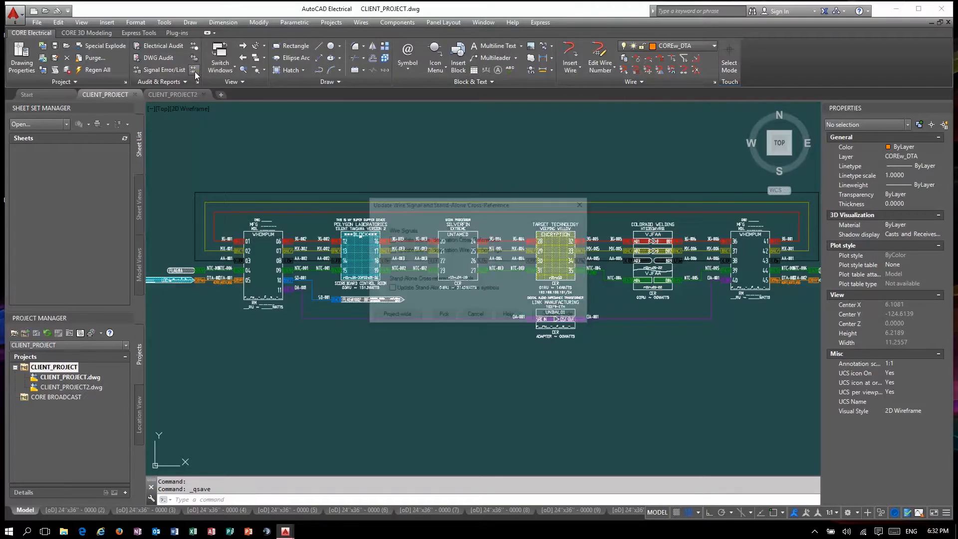
{"action": "left_click", "coordinate": [396, 317]}
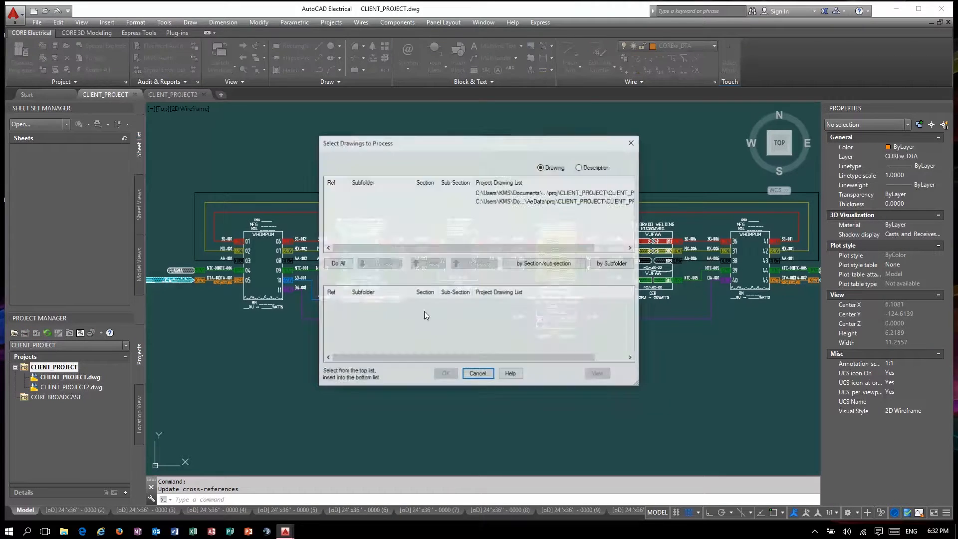
{"action": "left_click", "coordinate": [338, 264]}
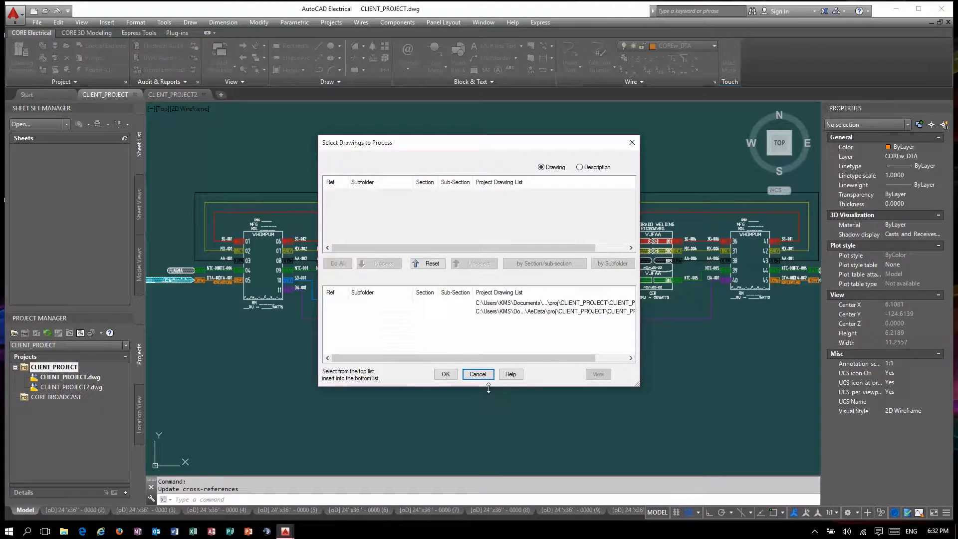
{"action": "left_click", "coordinate": [445, 374]}
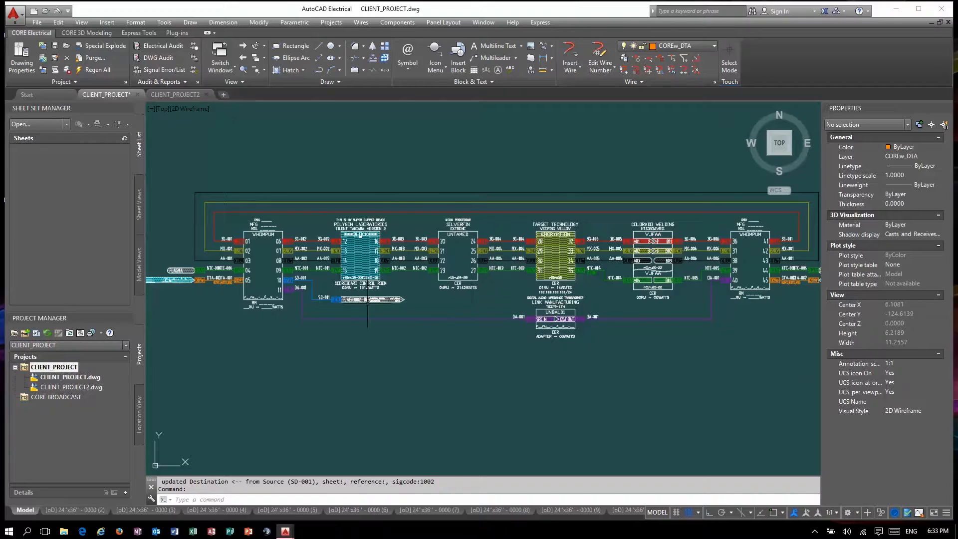
Examine the purple digital audio wire's tags at the UNBAL01 adapter's input and output and at port 40 of the last device
{"action": "scroll", "coordinate": [318, 318], "scroll_direction": "up", "scroll_amount": 8}
{"action": "scroll", "coordinate": [318, 318], "scroll_direction": "down", "scroll_amount": 9}
{"action": "scroll", "coordinate": [278, 299], "scroll_direction": "up", "scroll_amount": 8}
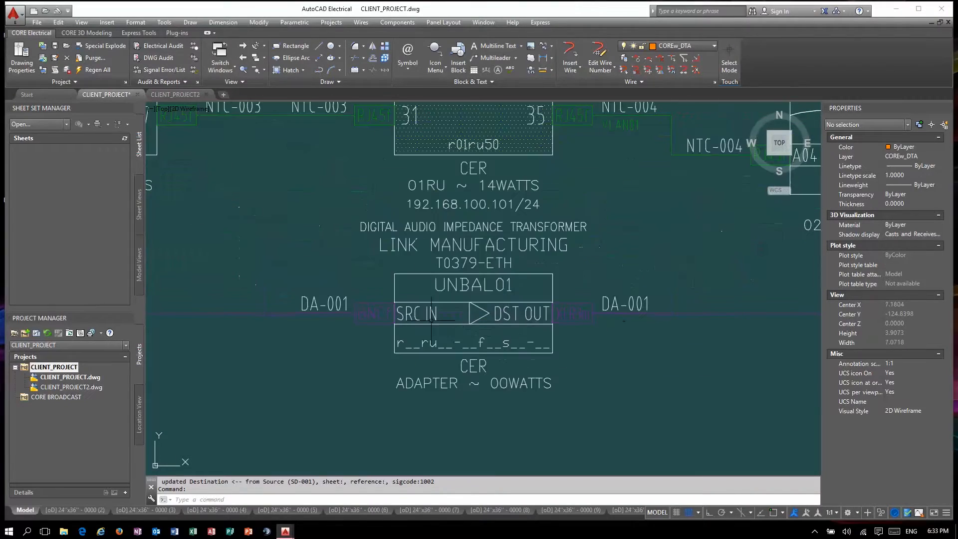
{"action": "scroll", "coordinate": [436, 308], "scroll_direction": "down", "scroll_amount": 2}
{"action": "scroll", "coordinate": [408, 302], "scroll_direction": "up", "scroll_amount": 6}
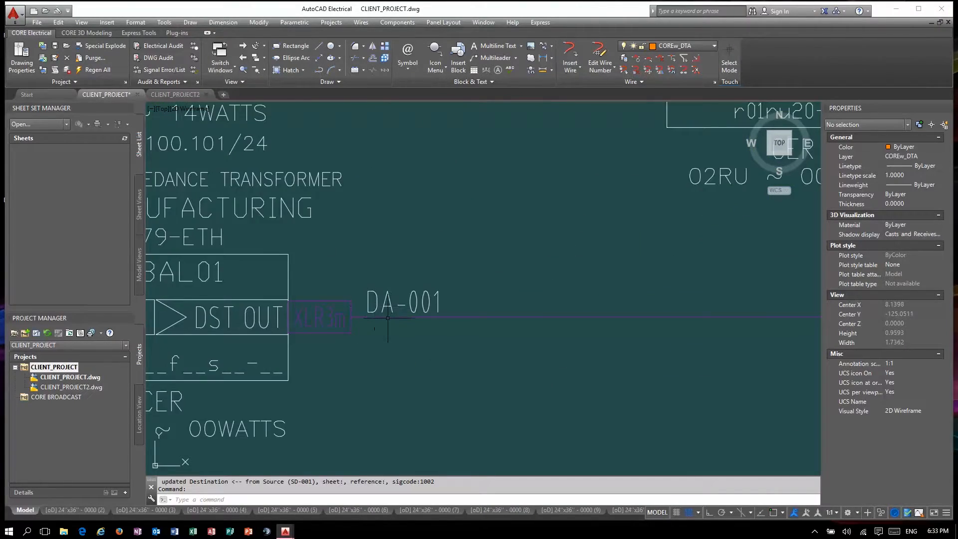
{"action": "scroll", "coordinate": [449, 312], "scroll_direction": "down", "scroll_amount": 8}
{"action": "scroll", "coordinate": [553, 254], "scroll_direction": "up", "scroll_amount": 3}
{"action": "scroll", "coordinate": [567, 271], "scroll_direction": "up", "scroll_amount": 4}
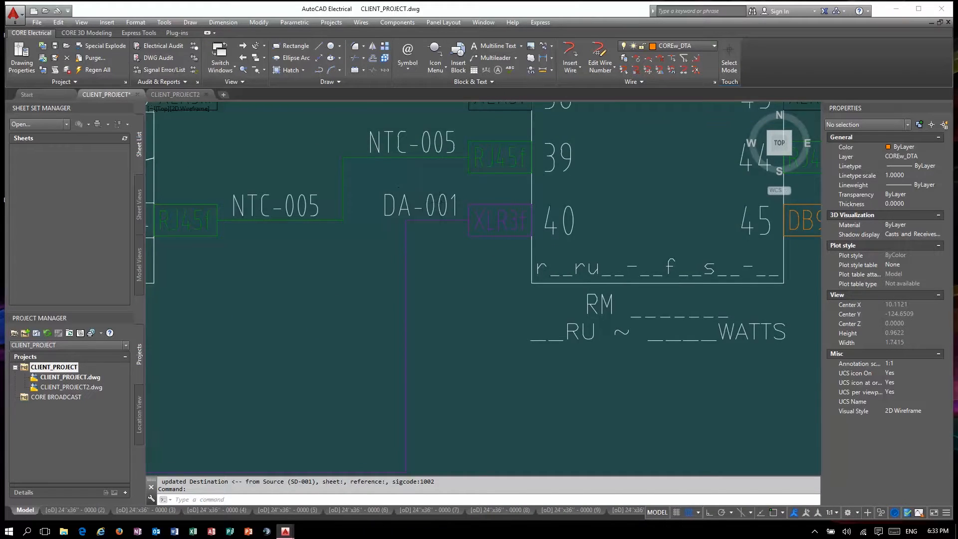
{"action": "scroll", "coordinate": [550, 275], "scroll_direction": "down", "scroll_amount": 6}
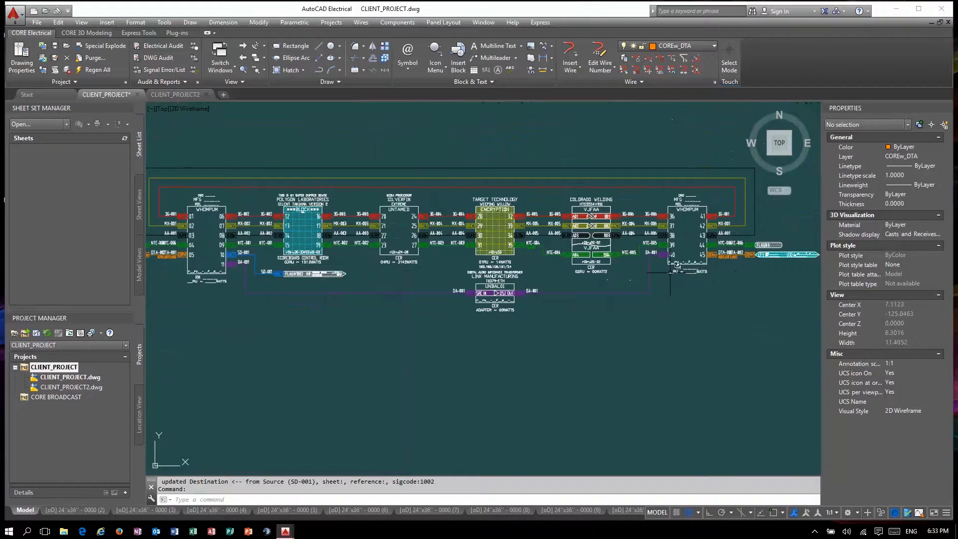
In CLIENT_PROJECT2, update the wire signal cross-references and wire number tags drawing-wide, and compare the SD-001 tags with those in CLIENT_PROJECT
{"action": "left_click", "coordinate": [175, 95]}
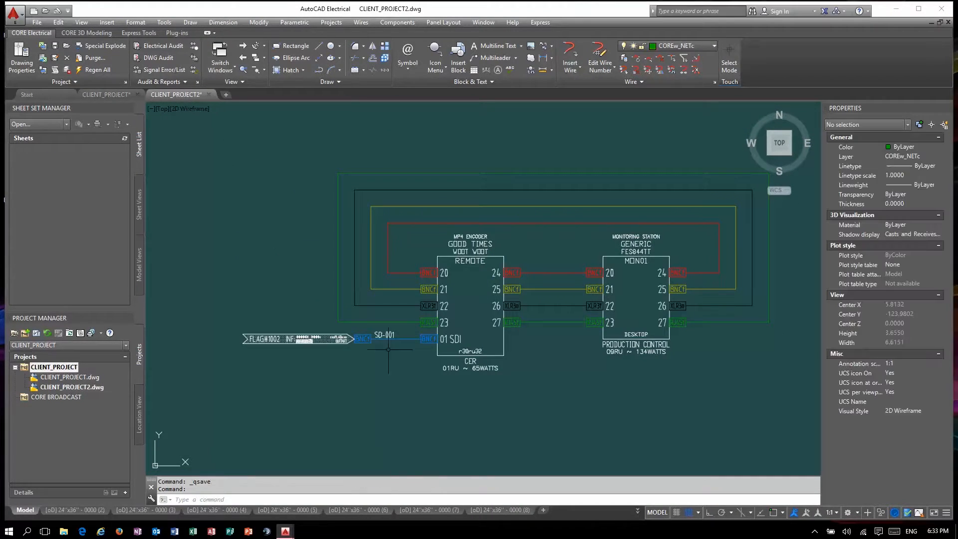
{"action": "left_click", "coordinate": [193, 70]}
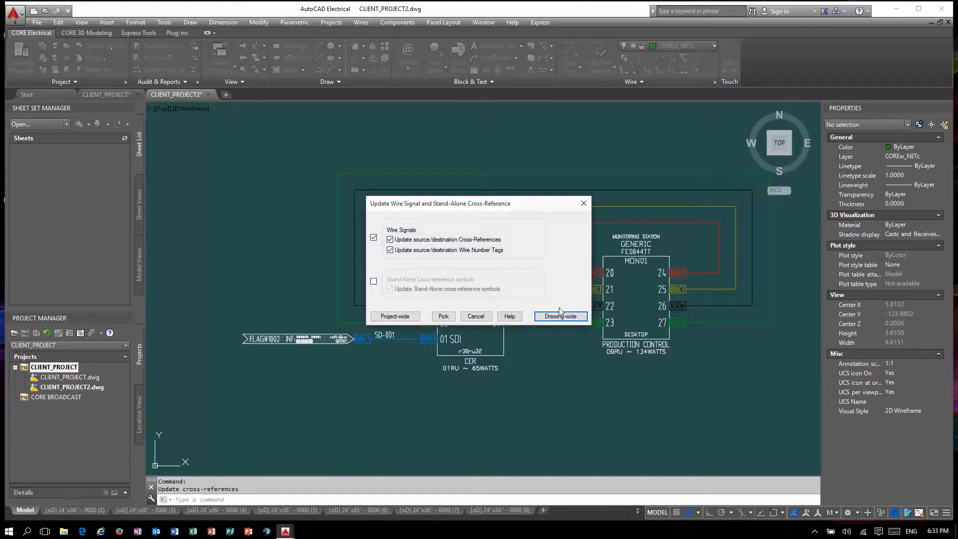
{"action": "left_click", "coordinate": [561, 318]}
{"action": "scroll", "coordinate": [384, 333], "scroll_direction": "up", "scroll_amount": 4}
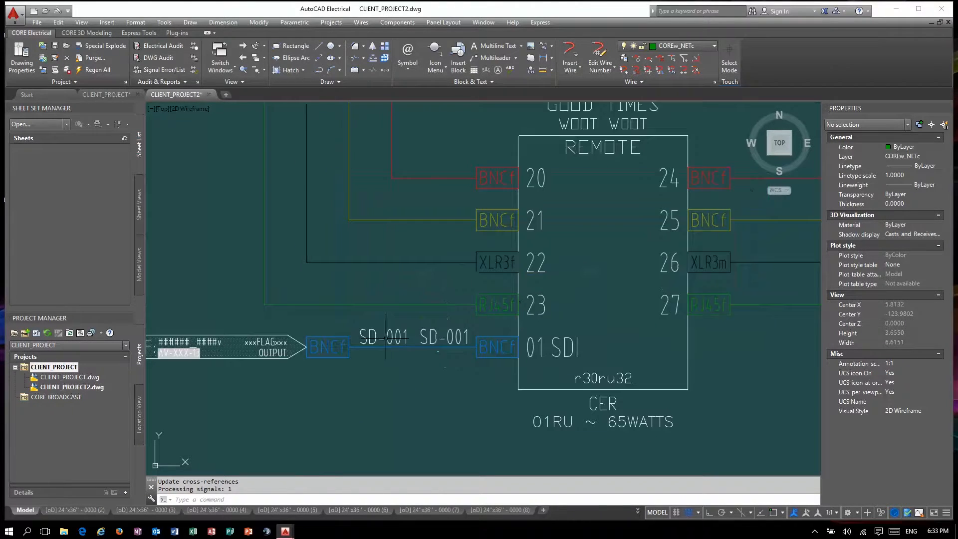
{"action": "left_click", "coordinate": [104, 95]}
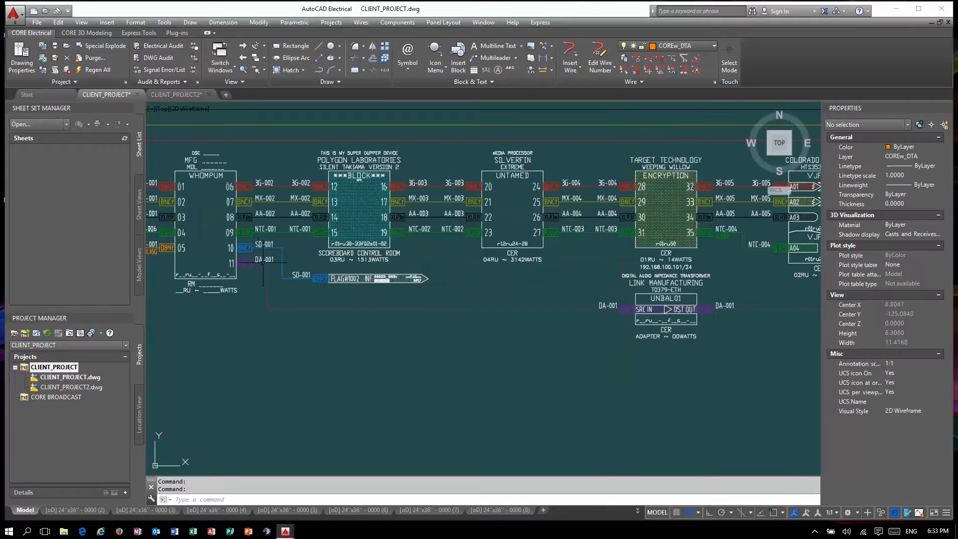
{"action": "left_click", "coordinate": [180, 94]}
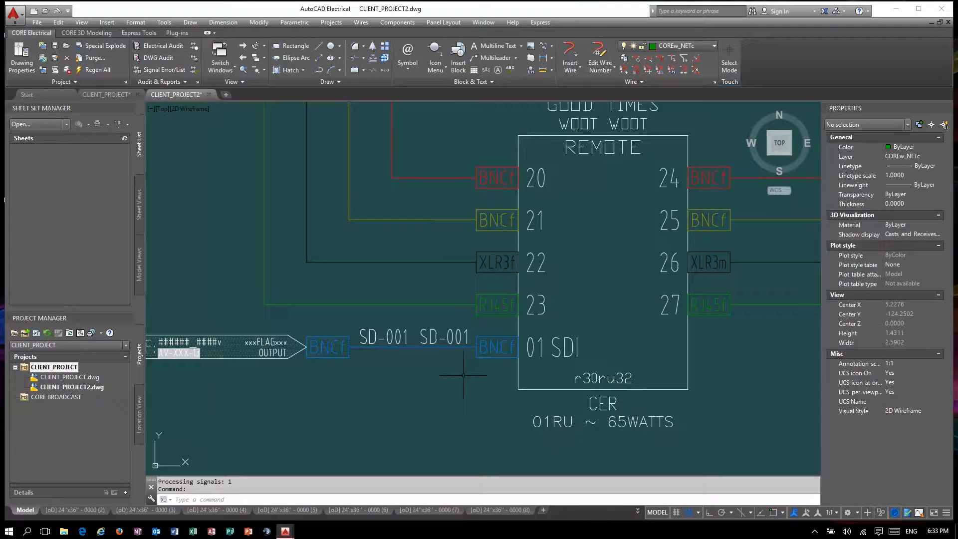
Run automatic wire numbering on the CLIENT_PROJECT2 wires between the MP4 encoder and the monitoring station
{"action": "scroll", "coordinate": [382, 275], "scroll_direction": "down", "scroll_amount": 9}
{"action": "scroll", "coordinate": [469, 314], "scroll_direction": "up", "scroll_amount": 3}
{"action": "scroll", "coordinate": [470, 314], "scroll_direction": "up", "scroll_amount": 3}
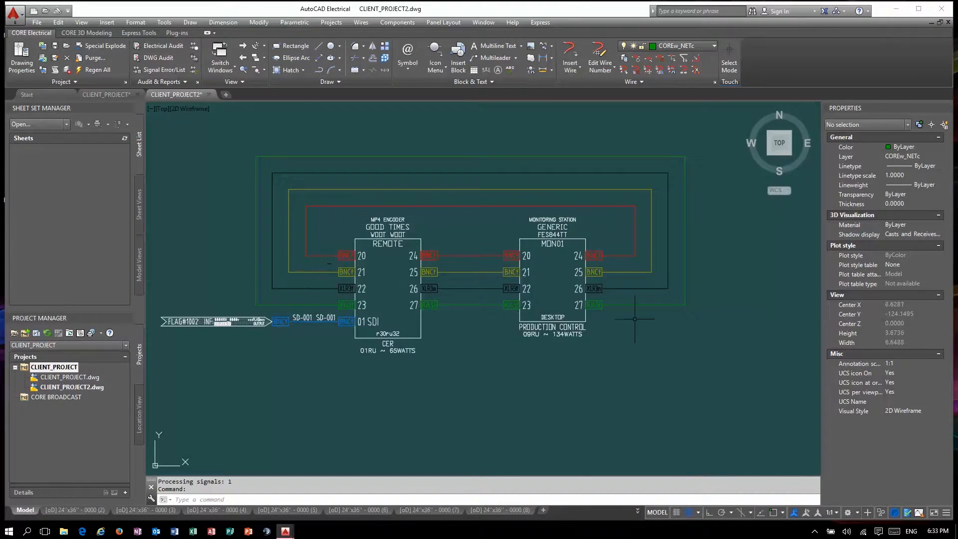
{"action": "left_click", "coordinate": [624, 70]}
{"action": "left_click", "coordinate": [622, 318]}
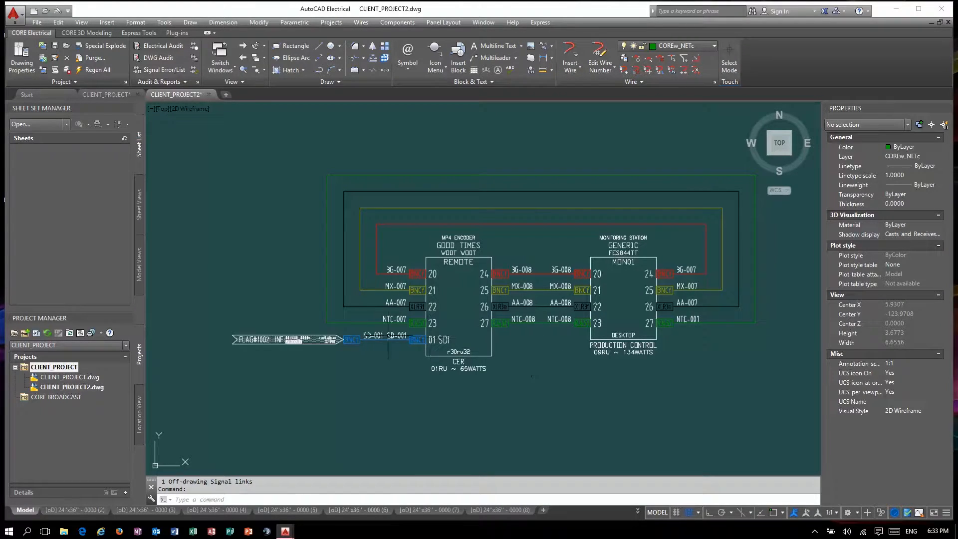
Check the SD-001 tags at FLAG#1002 in both drawings, and save CLIENT_PROJECT2 and CLIENT_PROJECT
{"action": "left_click", "coordinate": [99, 93]}
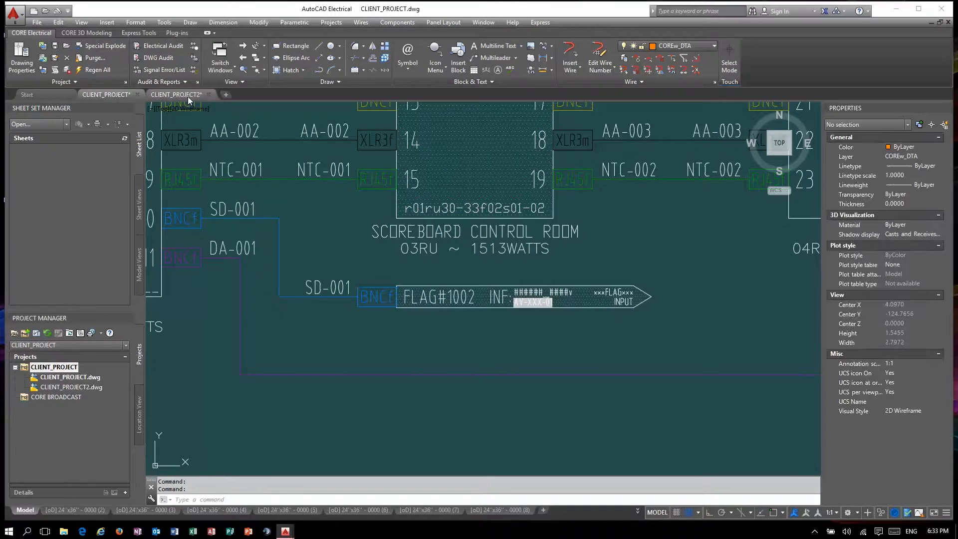
{"action": "left_click", "coordinate": [187, 95]}
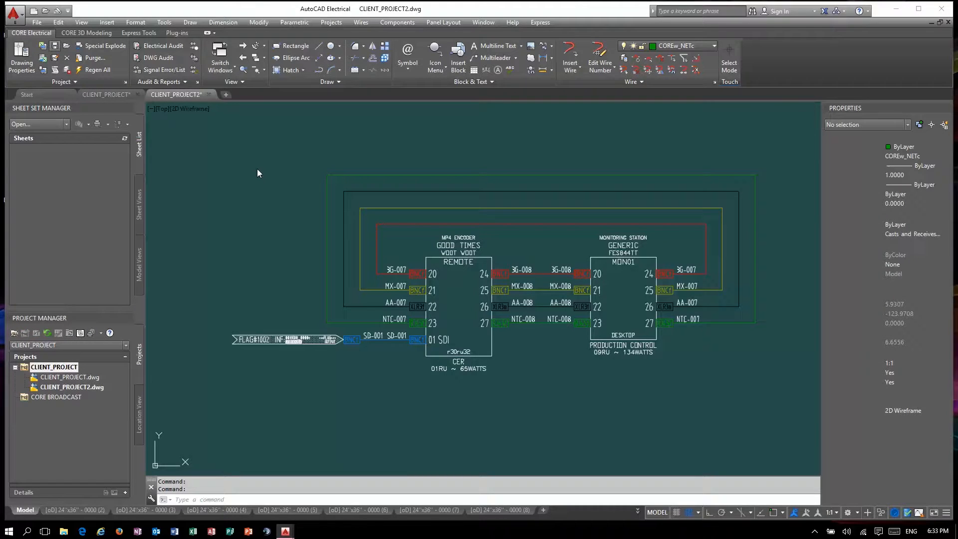
{"action": "left_click", "coordinate": [55, 46]}
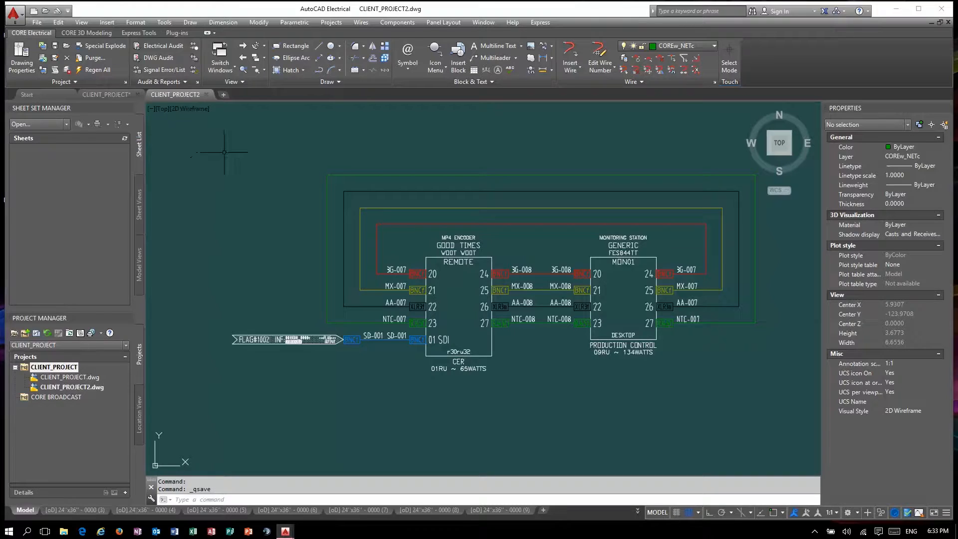
{"action": "left_click", "coordinate": [119, 96]}
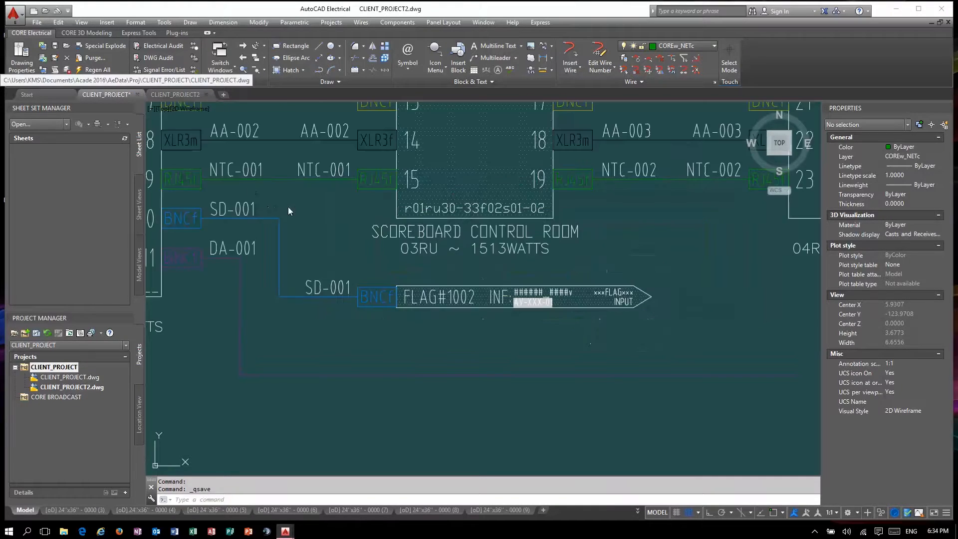
{"action": "scroll", "coordinate": [562, 335], "scroll_direction": "down", "scroll_amount": 6}
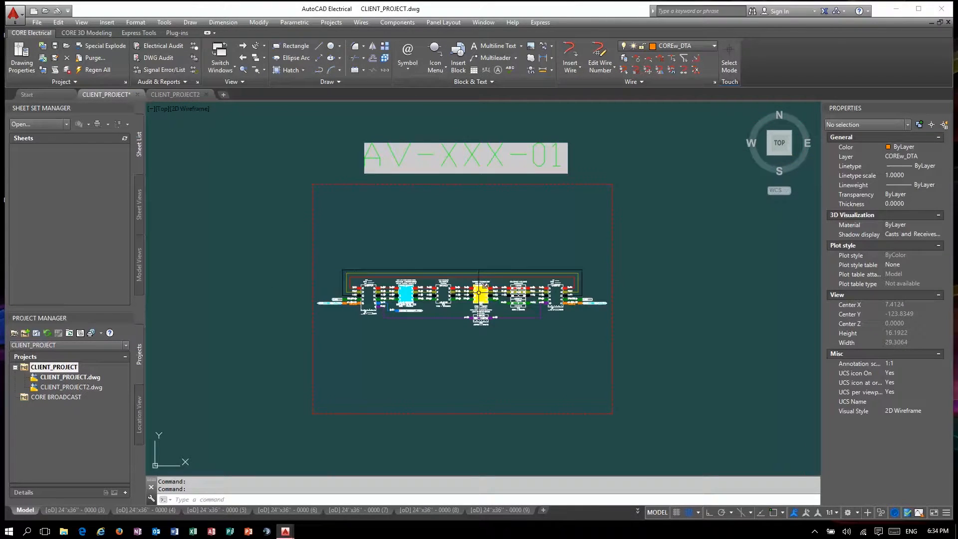
{"action": "scroll", "coordinate": [457, 281], "scroll_direction": "up", "scroll_amount": 2}
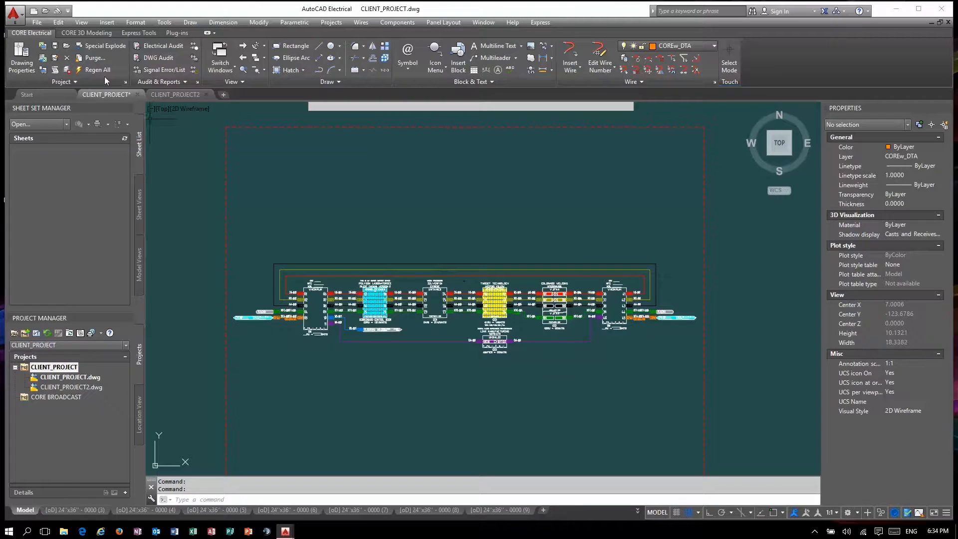
{"action": "left_click", "coordinate": [55, 46]}
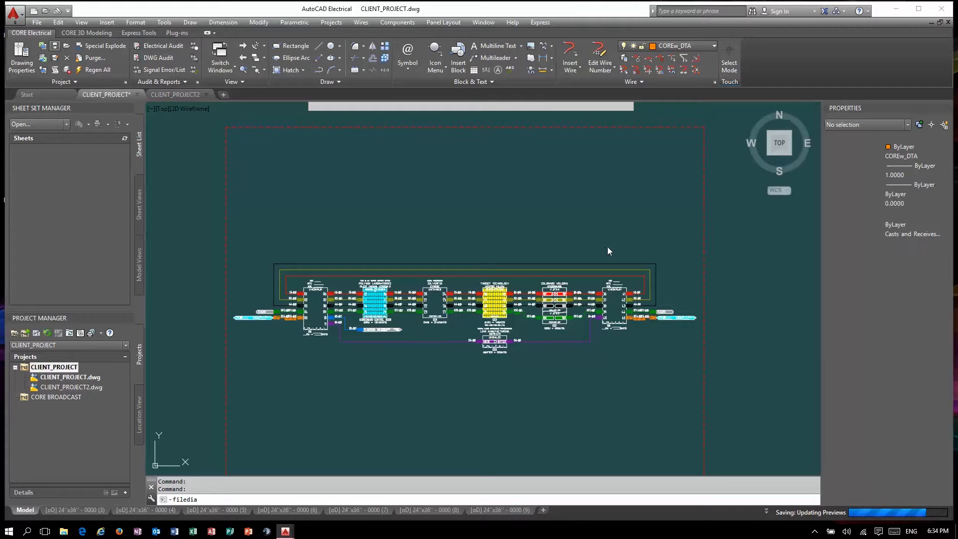
Run a project-wide DWG Audit on all drawings, checking wire gap pointers, bogus wire number pointers, zero length wires and wire number floaters
{"action": "left_click", "coordinate": [159, 58]}
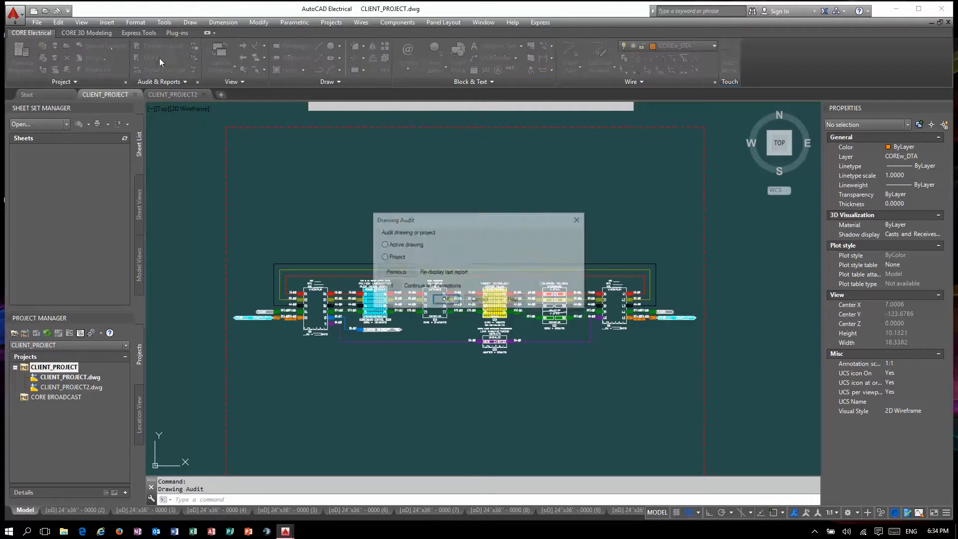
{"action": "left_click", "coordinate": [440, 300]}
{"action": "left_click", "coordinate": [442, 289]}
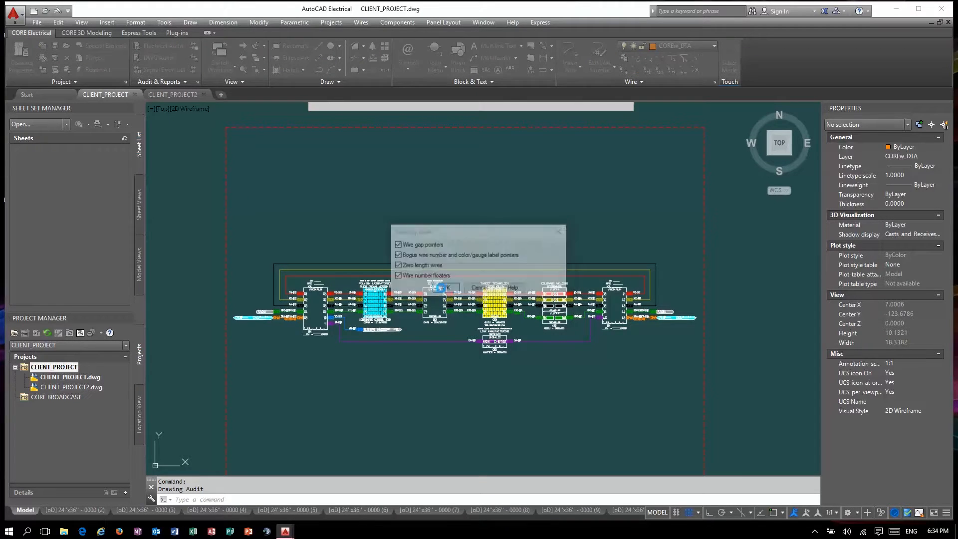
{"action": "left_click", "coordinate": [338, 263]}
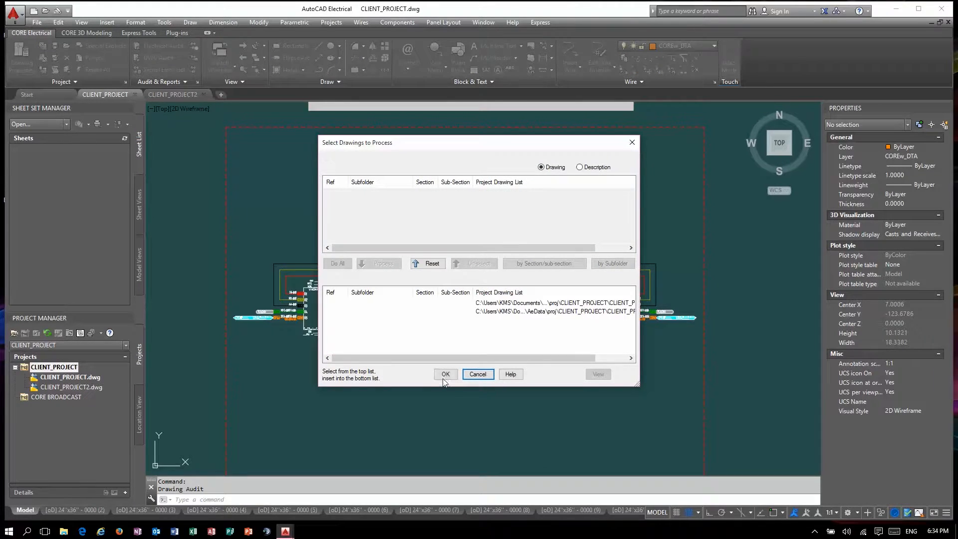
{"action": "left_click", "coordinate": [445, 374]}
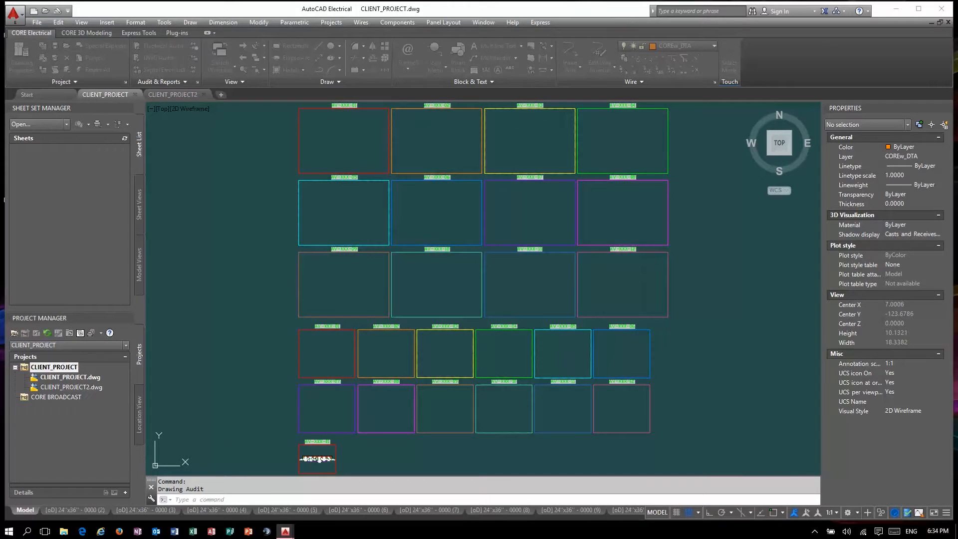
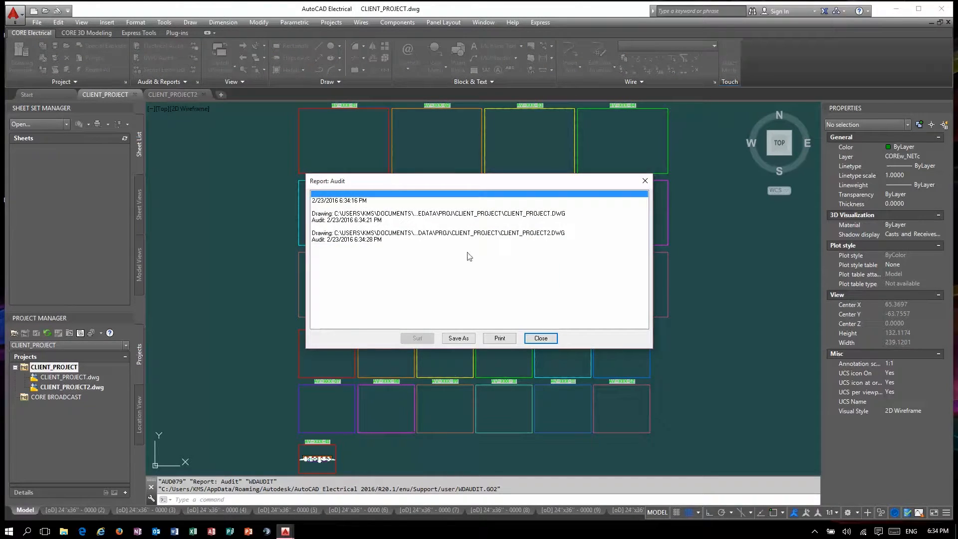
{"action": "left_click", "coordinate": [540, 337]}
{"action": "scroll", "coordinate": [415, 331], "scroll_direction": "up", "scroll_amount": 12}
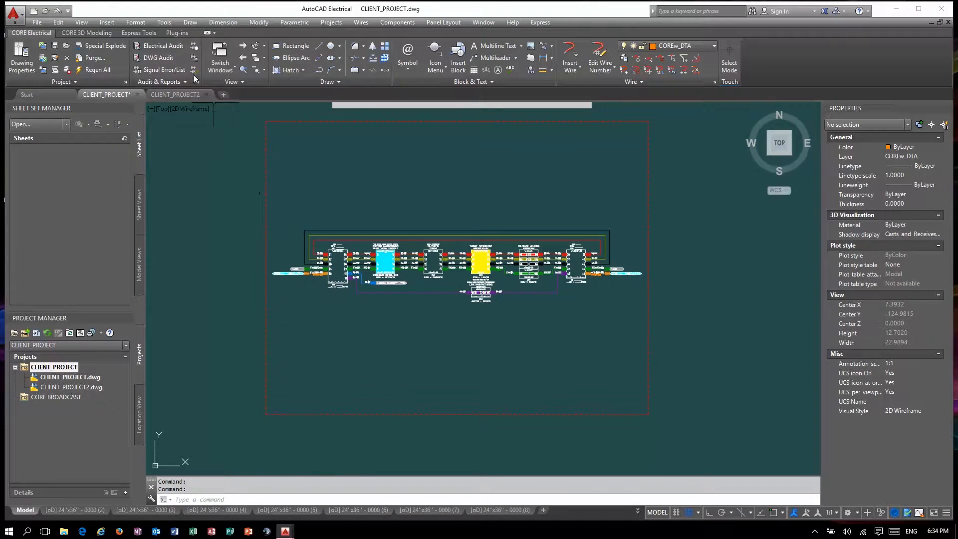
Run a project-wide Electrical Audit and review its detail categories, including wire exceptions, cable exceptions, connections and component duplication
{"action": "left_click", "coordinate": [160, 46]}
{"action": "mouse_move", "coordinate": [171, 10]}
{"action": "left_mouse_down"}
{"action": "mouse_move", "coordinate": [370, 139]}
{"action": "mouse_move", "coordinate": [394, 140]}
{"action": "left_mouse_up"}
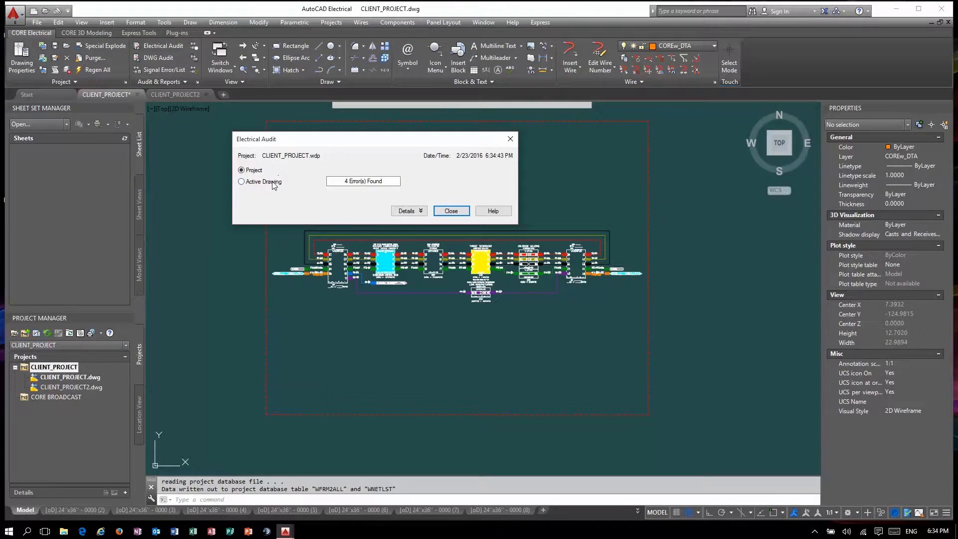
{"action": "left_click", "coordinate": [408, 210]}
{"action": "left_click", "coordinate": [349, 268]}
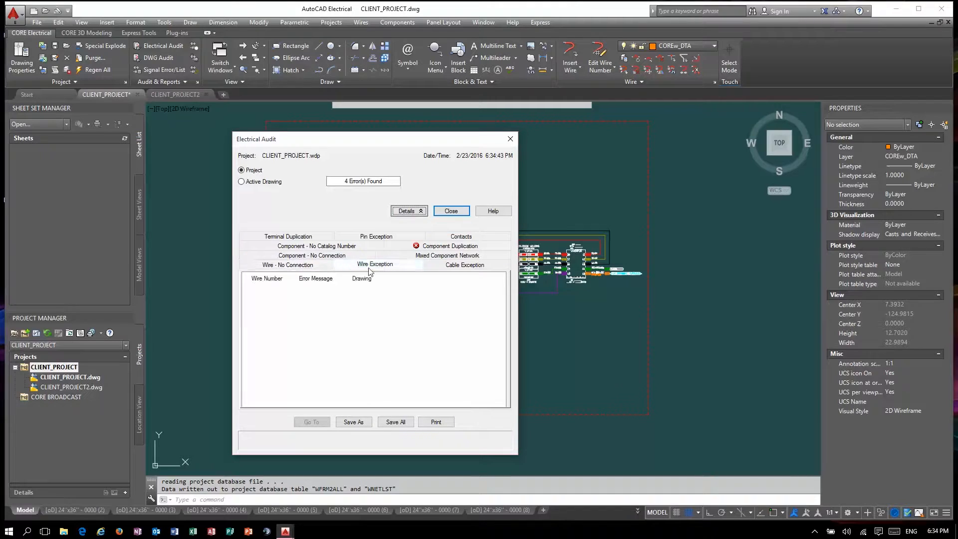
{"action": "left_click", "coordinate": [427, 264]}
{"action": "left_click", "coordinate": [331, 255]}
{"action": "left_click", "coordinate": [320, 236]}
{"action": "left_click", "coordinate": [367, 264]}
{"action": "left_click", "coordinate": [442, 267]}
{"action": "left_click", "coordinate": [449, 236]}
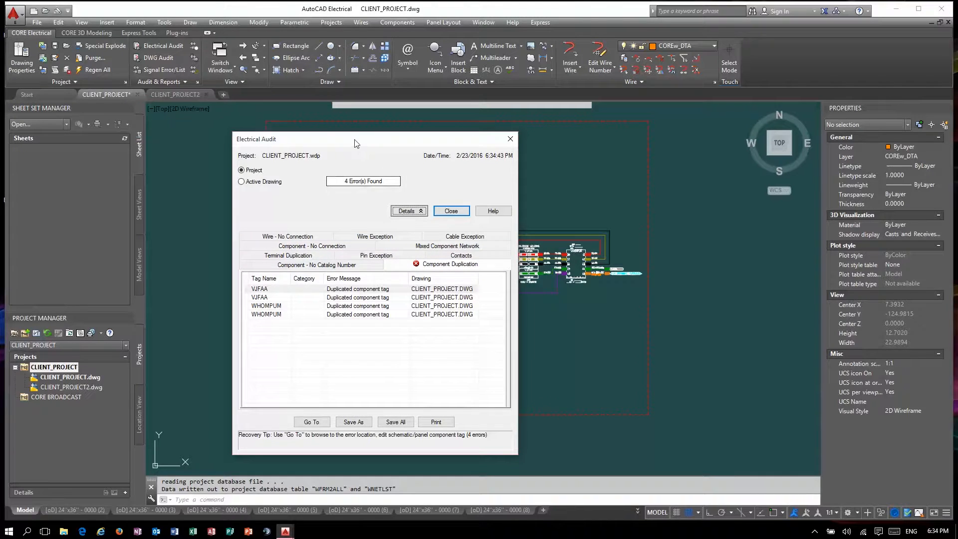
Locate both duplicated VJFAA component tags in CLIENT_PROJECT from the audit's error list
{"action": "left_click_drag", "start_coordinate": [355, 144], "coordinate": [134, 120]}
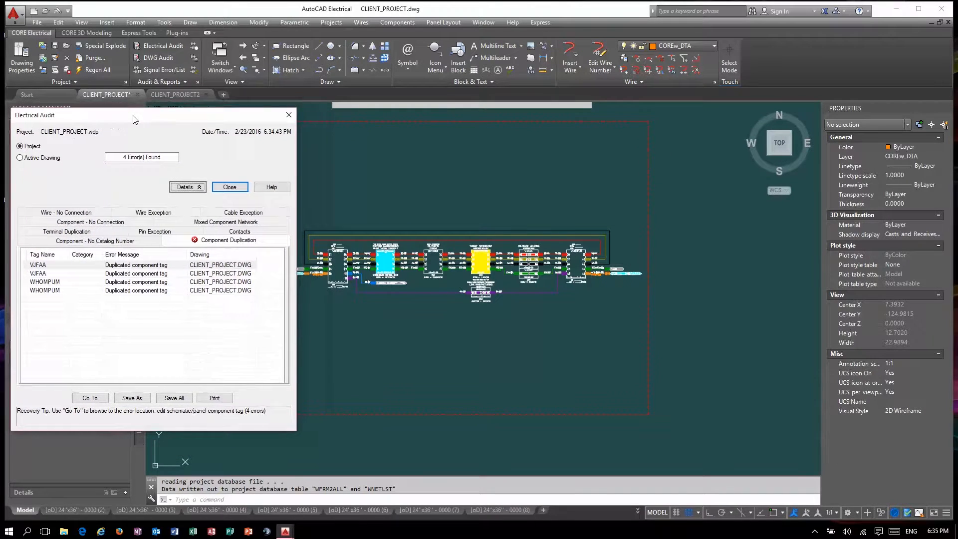
{"action": "left_click", "coordinate": [86, 264]}
{"action": "left_click", "coordinate": [93, 398]}
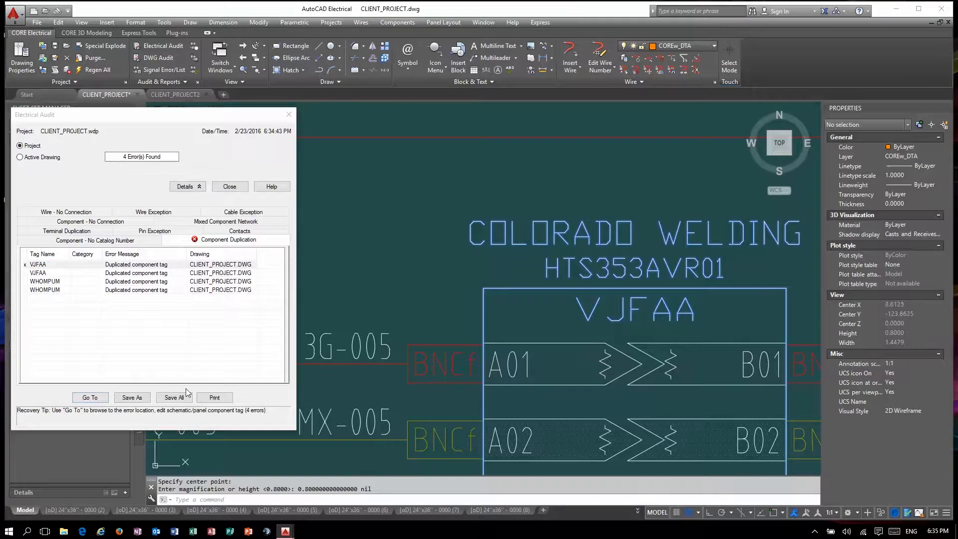
{"action": "left_click", "coordinate": [66, 274]}
{"action": "left_click", "coordinate": [93, 398]}
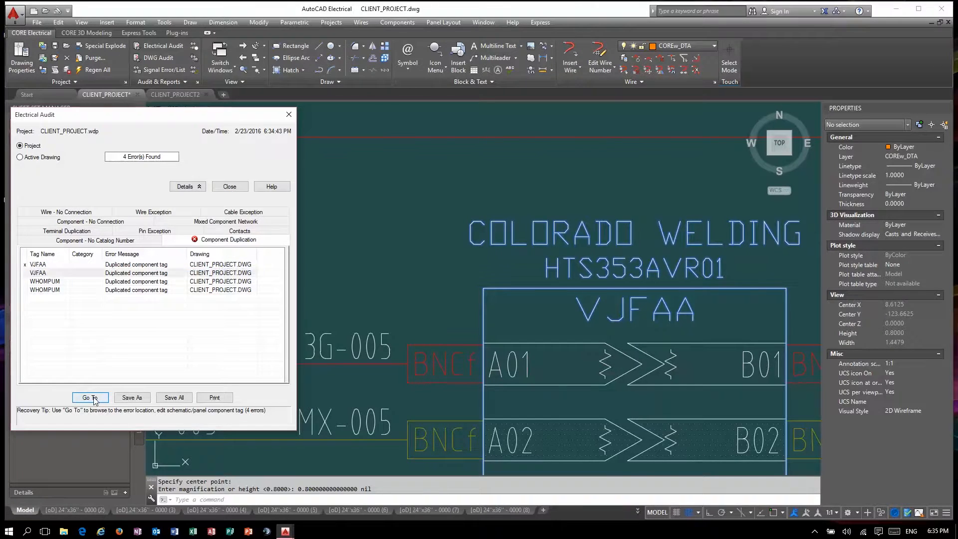
{"action": "scroll", "coordinate": [425, 362], "scroll_direction": "down", "scroll_amount": 4}
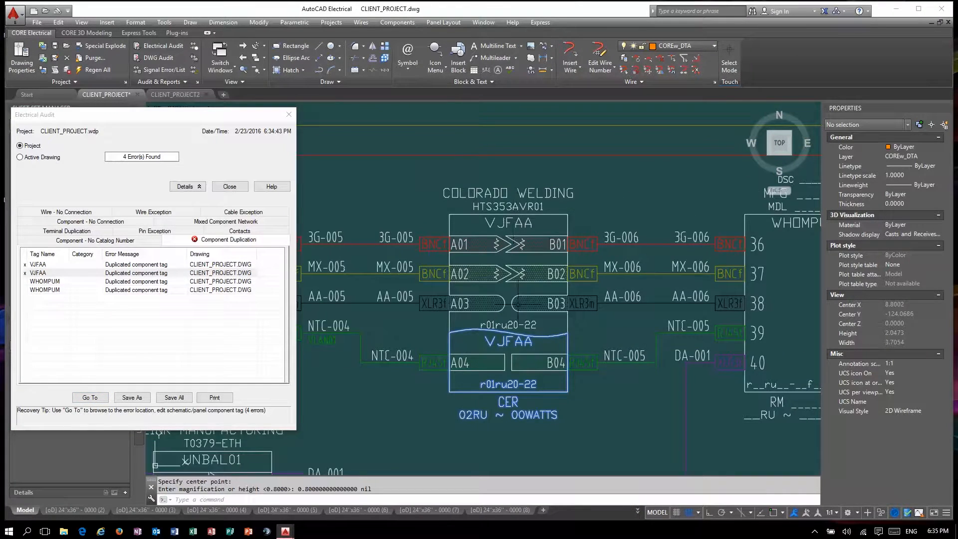
Locate both duplicated WHOMPUM component tags from the audit's error list, and close the audit
{"action": "left_click", "coordinate": [45, 281]}
{"action": "left_click", "coordinate": [91, 398]}
{"action": "scroll", "coordinate": [580, 277], "scroll_direction": "down", "scroll_amount": 3}
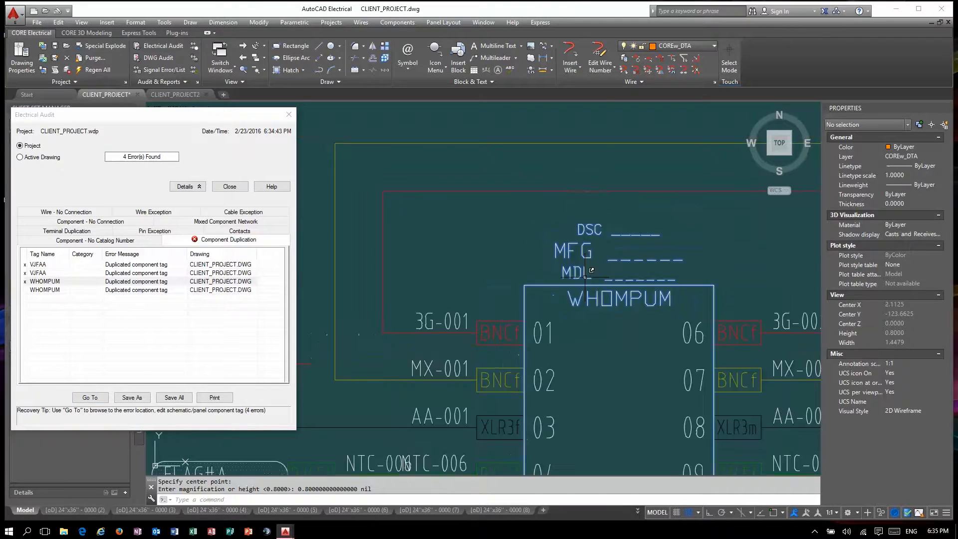
{"action": "left_click", "coordinate": [53, 292]}
{"action": "left_click", "coordinate": [91, 398]}
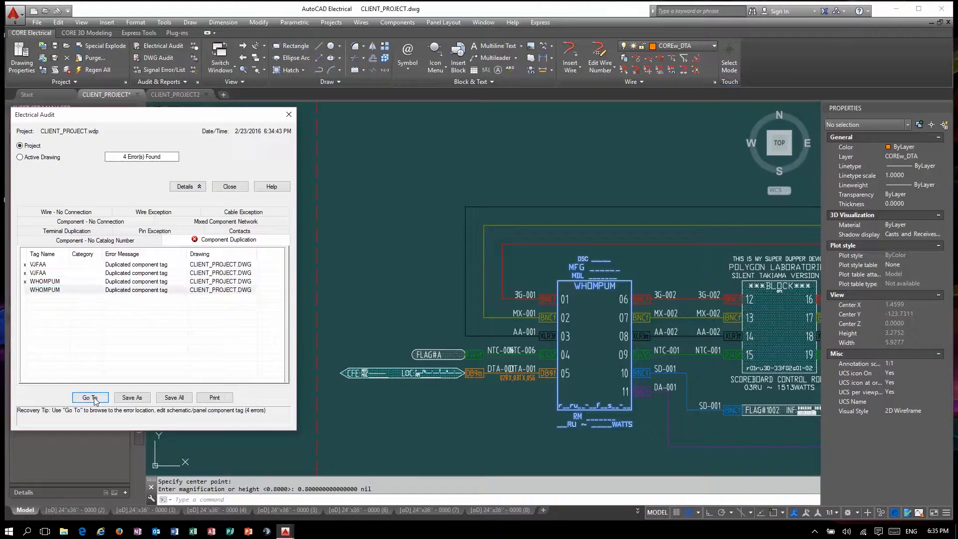
{"action": "scroll", "coordinate": [616, 273], "scroll_direction": "down", "scroll_amount": 6}
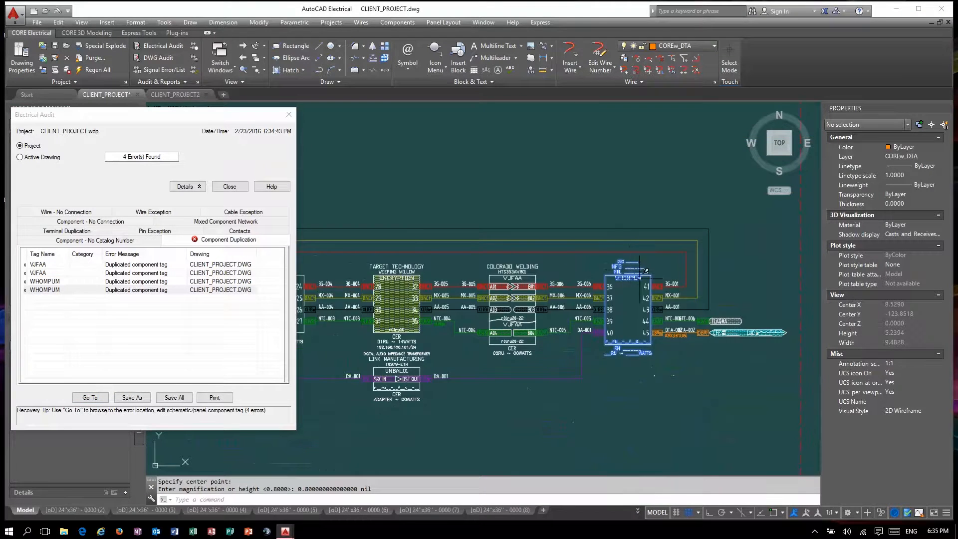
{"action": "scroll", "coordinate": [602, 295], "scroll_direction": "up", "scroll_amount": 1}
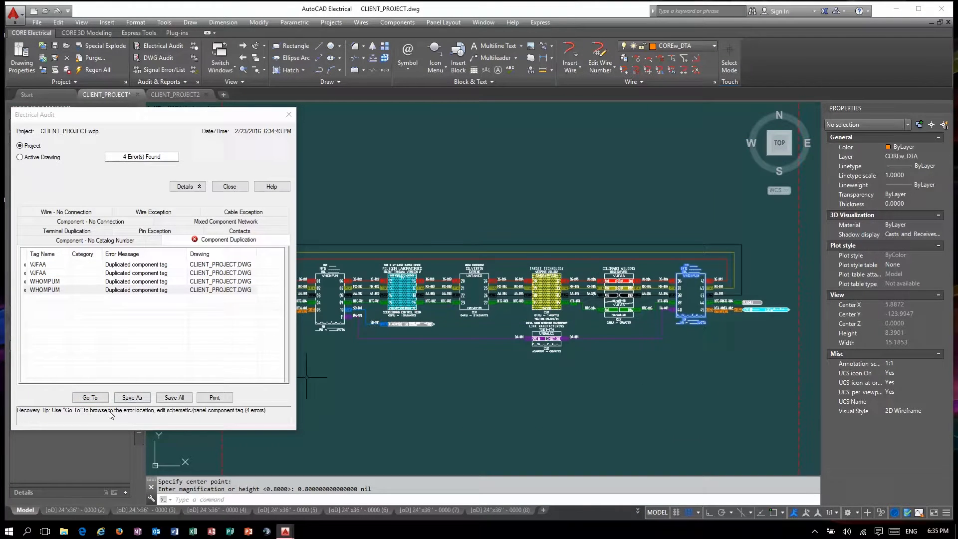
{"action": "left_click", "coordinate": [229, 186]}
{"action": "scroll", "coordinate": [396, 252], "scroll_direction": "down", "scroll_amount": 6}
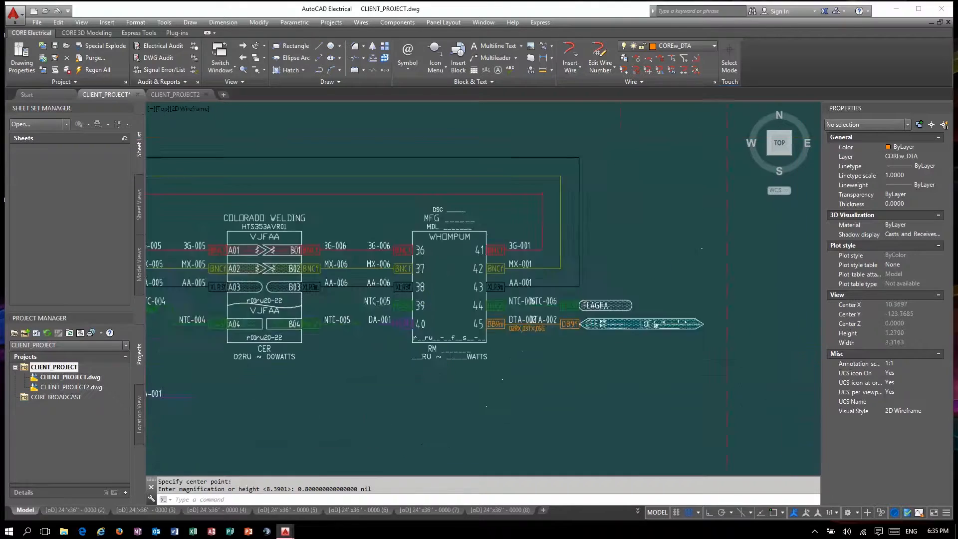
{"action": "scroll", "coordinate": [661, 292], "scroll_direction": "down", "scroll_amount": 1}
{"action": "scroll", "coordinate": [439, 272], "scroll_direction": "down", "scroll_amount": 1}
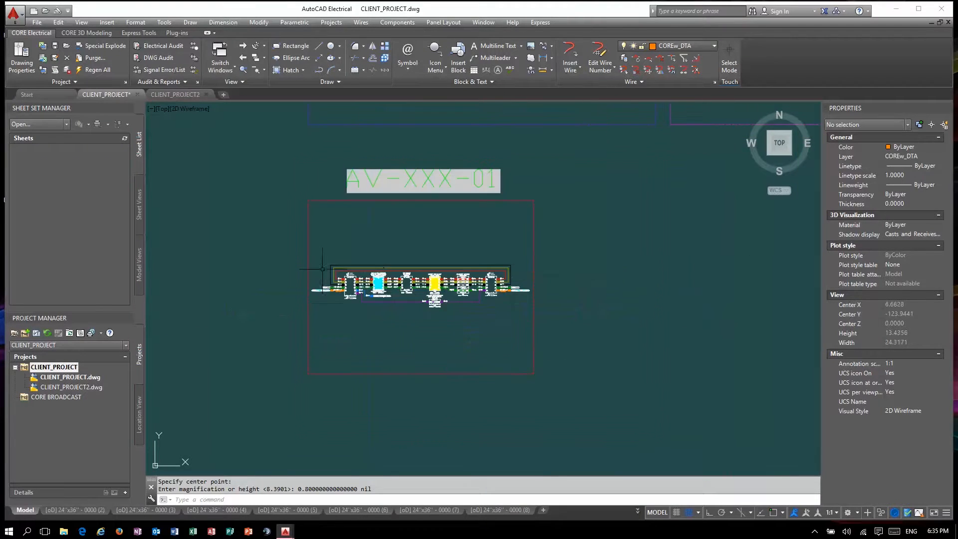
{"action": "scroll", "coordinate": [363, 243], "scroll_direction": "up", "scroll_amount": 4}
{"action": "scroll", "coordinate": [417, 257], "scroll_direction": "down", "scroll_amount": 2}
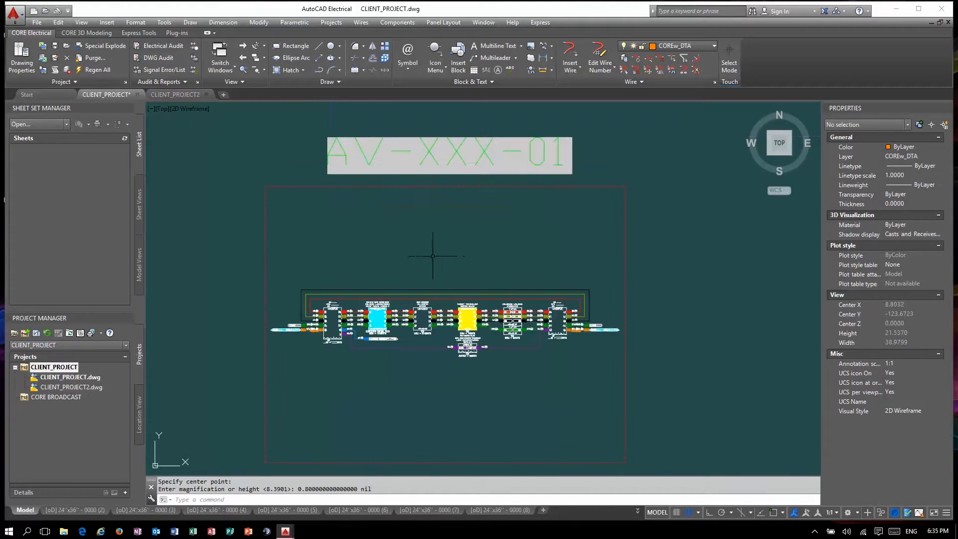
Switch to the CORE Broadcast Electrical WRL Extractor, set its version to EACAD 2016 and load CLIENT_PROJECT
{"action": "left_click", "coordinate": [895, 8]}
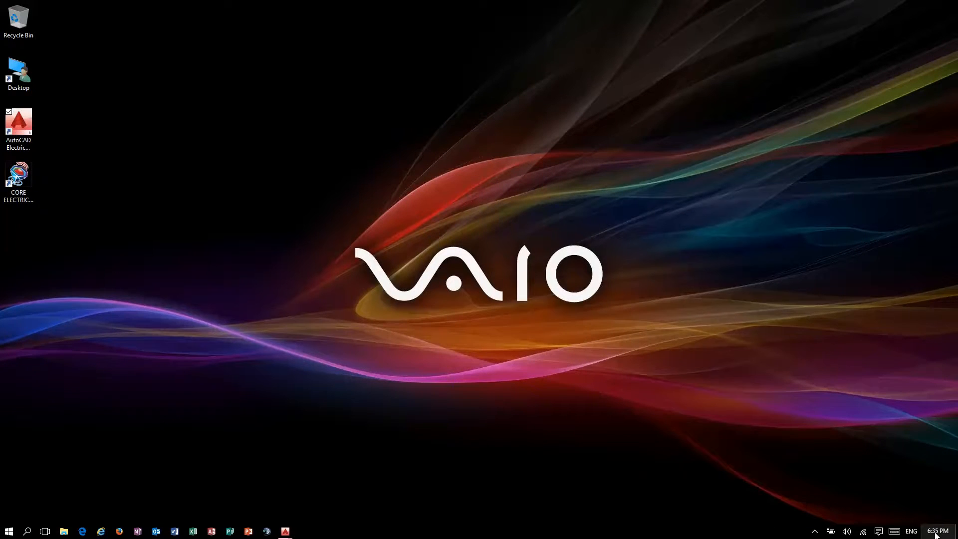
{"action": "left_click", "coordinate": [935, 533]}
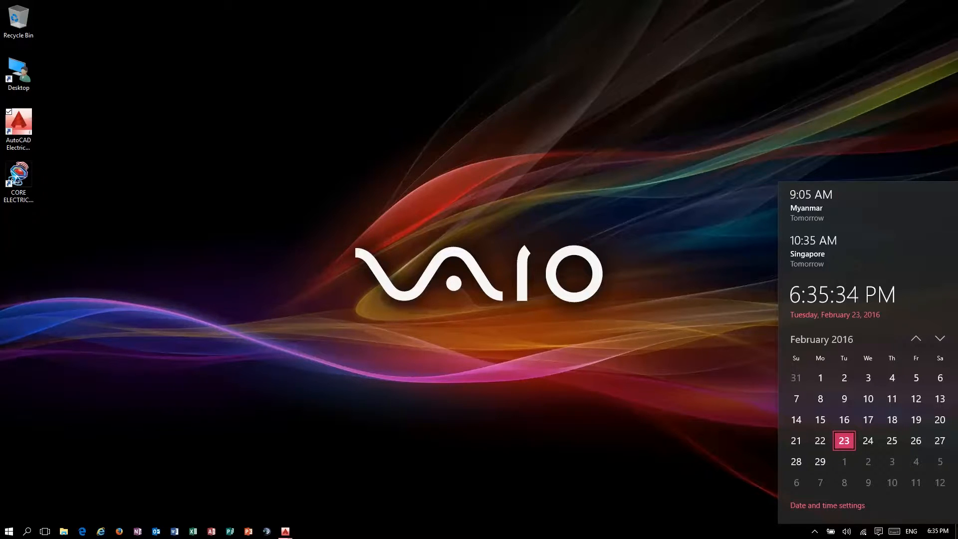
{"action": "double_click", "coordinate": [18, 177]}
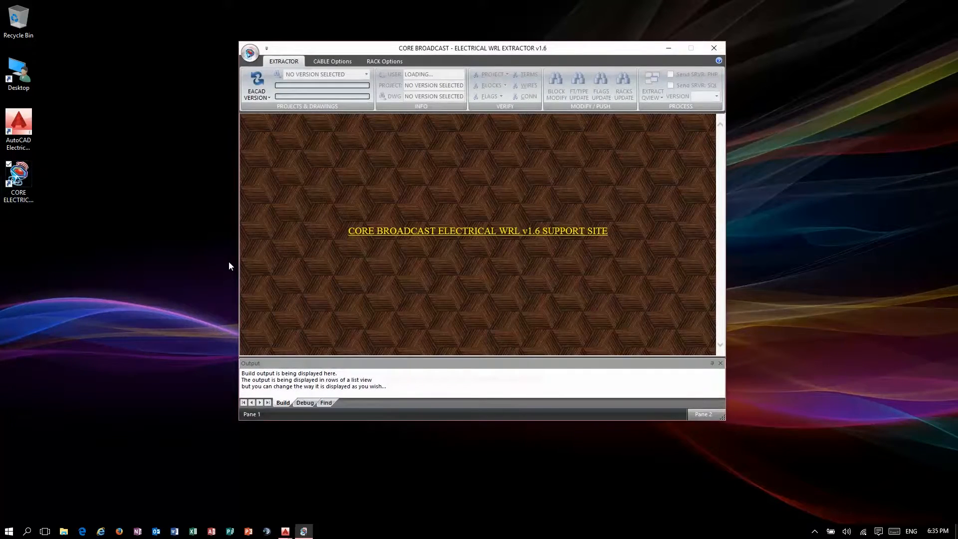
{"action": "left_click", "coordinate": [256, 88]}
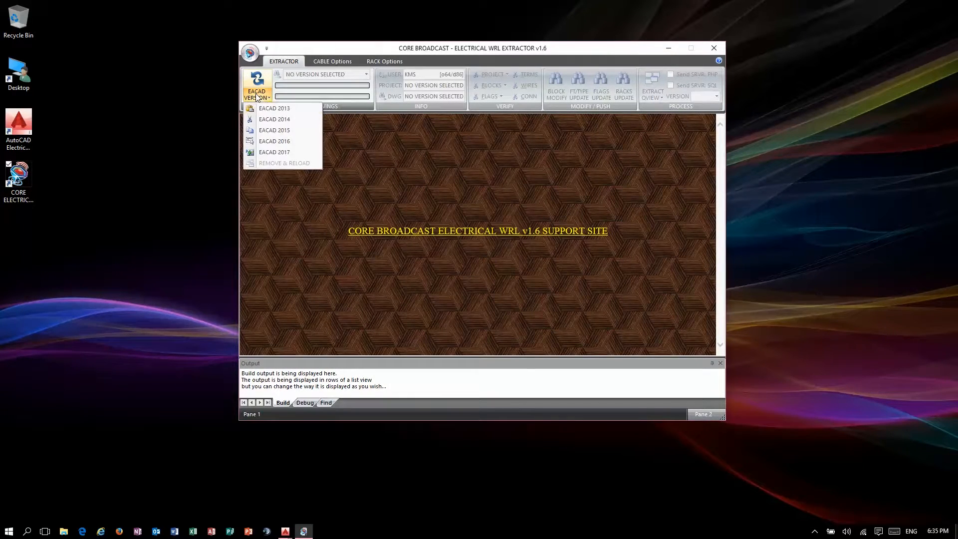
{"action": "left_click", "coordinate": [279, 139]}
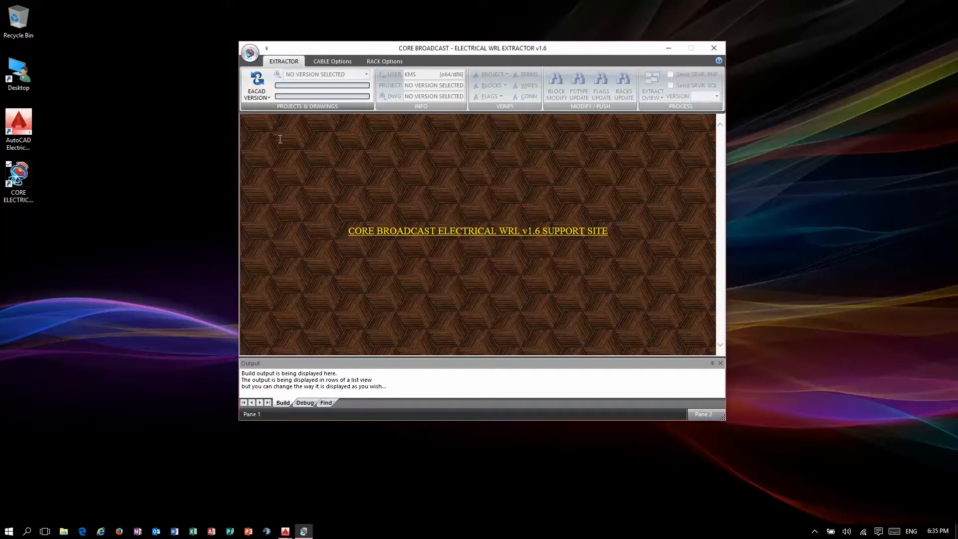
{"action": "left_click", "coordinate": [367, 74]}
{"action": "left_click", "coordinate": [335, 88]}
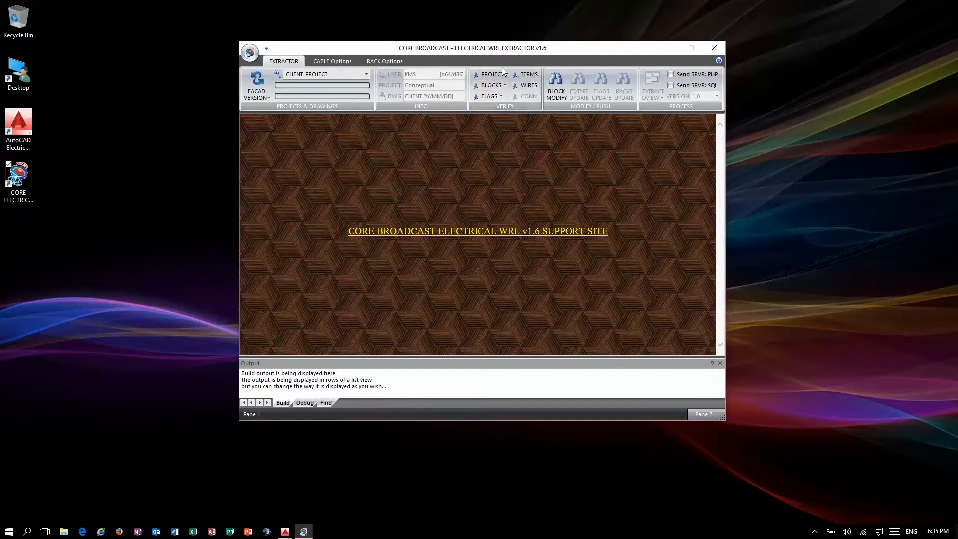
Verify the project, blocks, flags, terminals, wires and connections of CLIENT_PROJECT
{"action": "left_click", "coordinate": [498, 74]}
{"action": "left_click", "coordinate": [491, 87]}
{"action": "left_click", "coordinate": [489, 96]}
{"action": "left_click", "coordinate": [530, 84]}
{"action": "left_click", "coordinate": [529, 85]}
{"action": "left_click", "coordinate": [528, 96]}
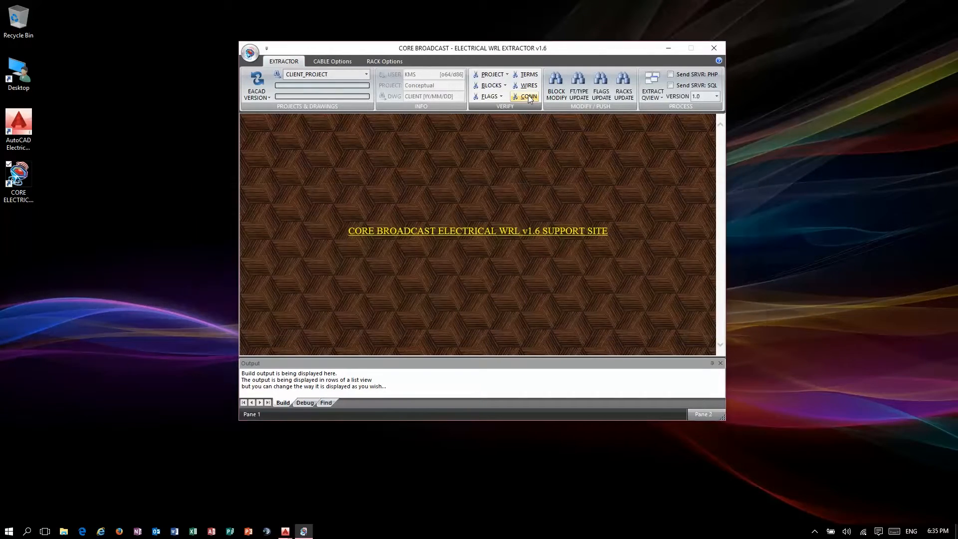
Extract the WRL data as a Quick View and as a Quick View Full, and review the columns through FT/TYPE
{"action": "left_click", "coordinate": [650, 82]}
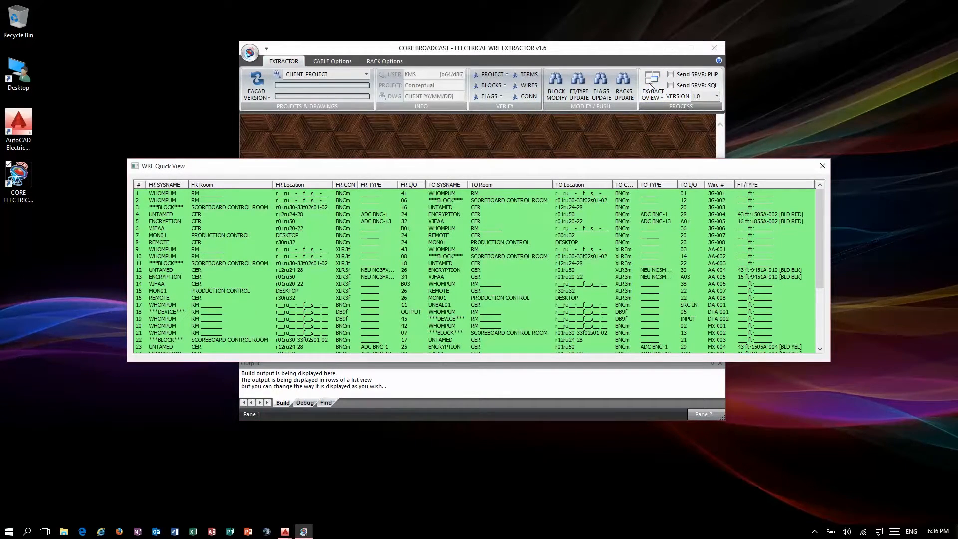
{"action": "left_click", "coordinate": [653, 96]}
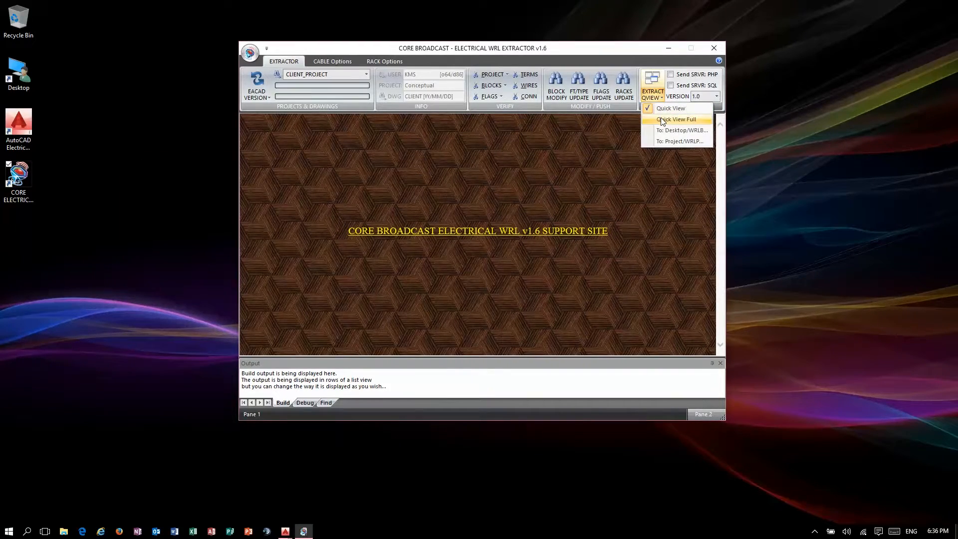
{"action": "left_click", "coordinate": [661, 118]}
{"action": "left_click_drag", "start_coordinate": [405, 352], "coordinate": [757, 386]}
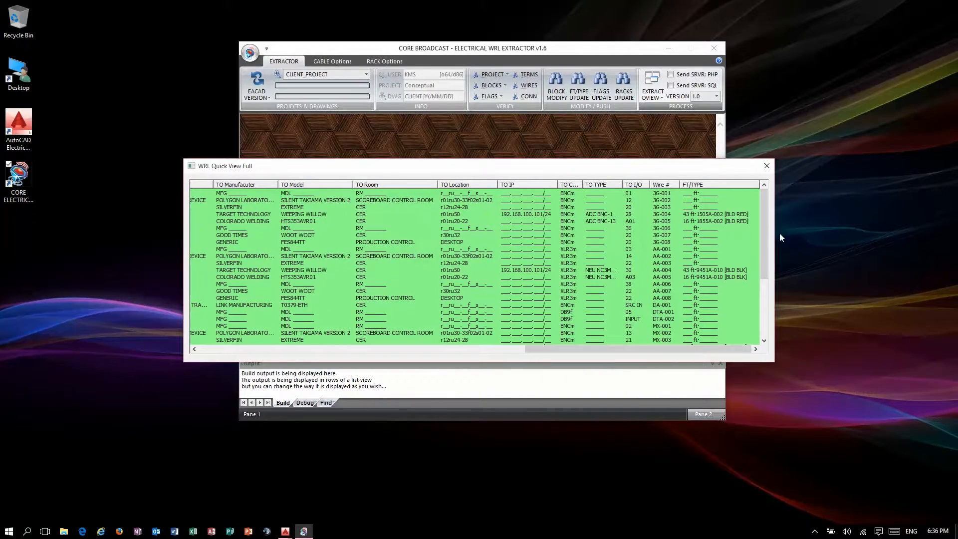
{"action": "left_click", "coordinate": [766, 166]}
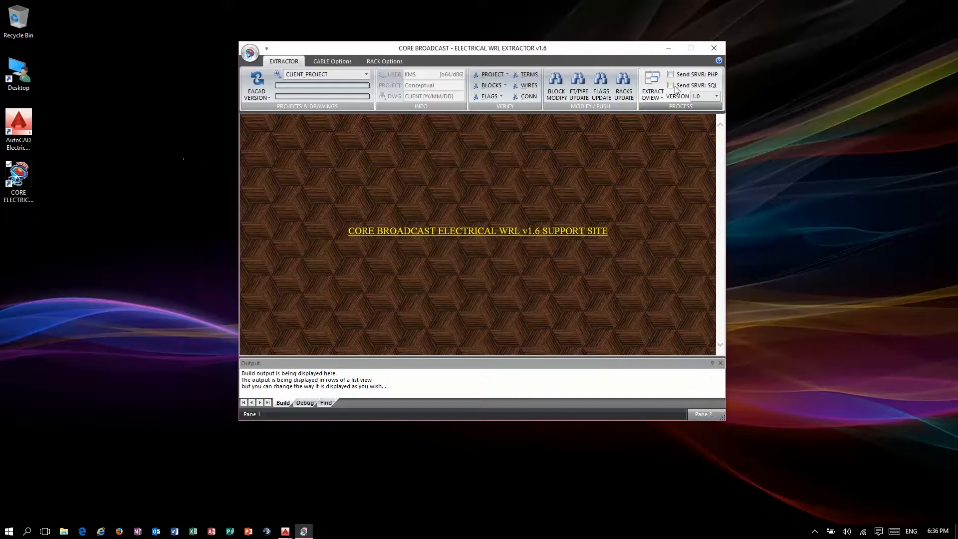
Enable sending to the PHP and SQL servers at version 1.0, and check the Core Broadcast - Demo page in Firefox
{"action": "left_click", "coordinate": [717, 96]}
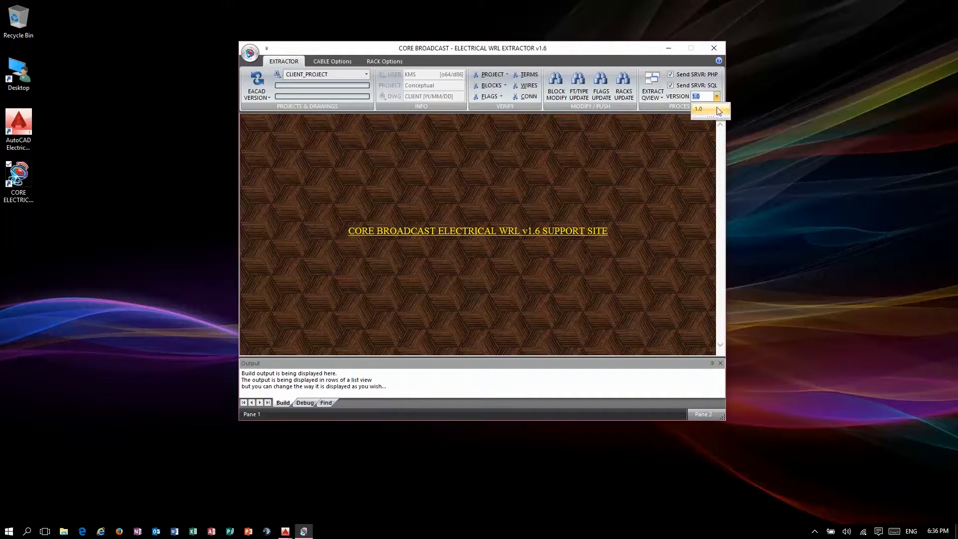
{"action": "left_click", "coordinate": [121, 532]}
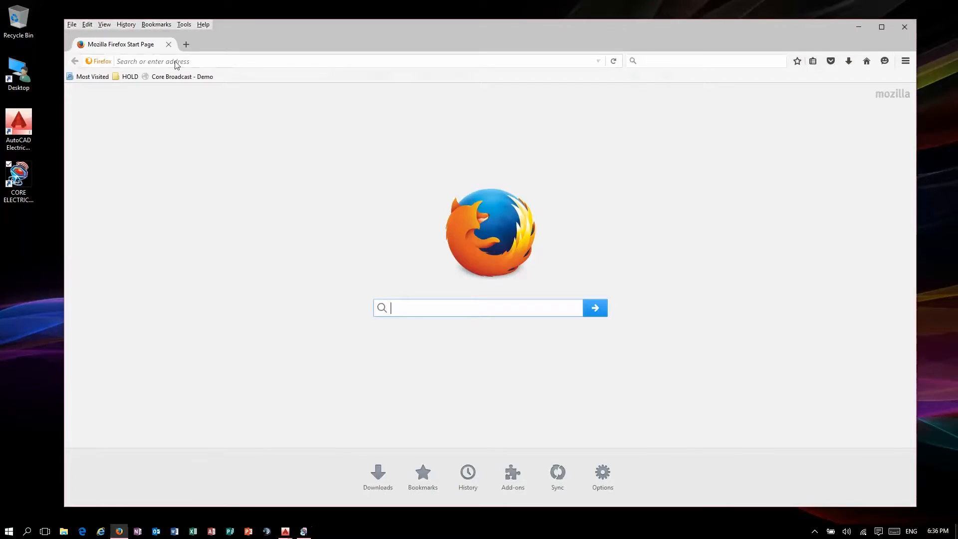
{"action": "left_click", "coordinate": [175, 78]}
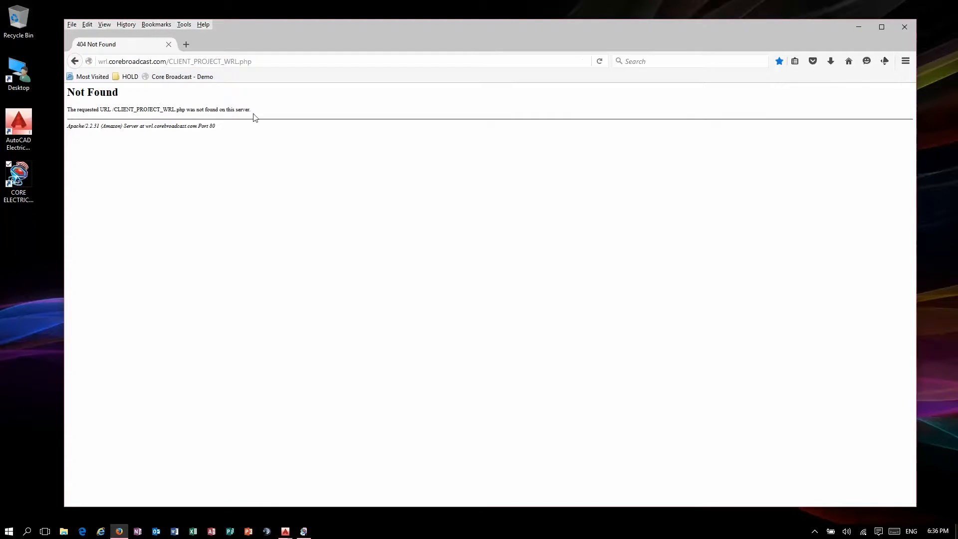
{"action": "left_click_drag", "start_coordinate": [208, 109], "coordinate": [74, 88]}
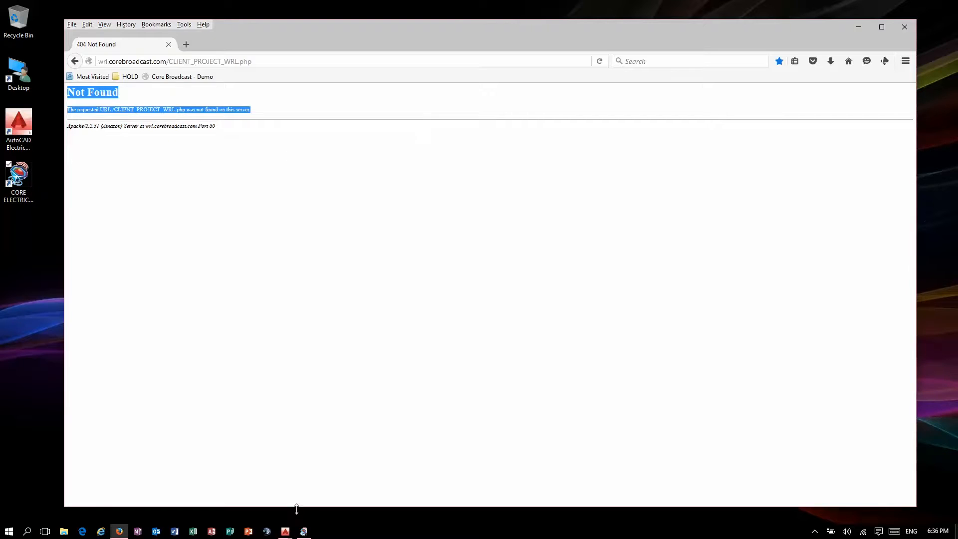
In the WRL Extractor, extract CLIENT_PROJECT to the project with server upload, and check the uploaded page's project name, version and date
{"action": "left_click", "coordinate": [304, 531]}
{"action": "left_click_drag", "start_coordinate": [440, 67], "coordinate": [500, 133]}
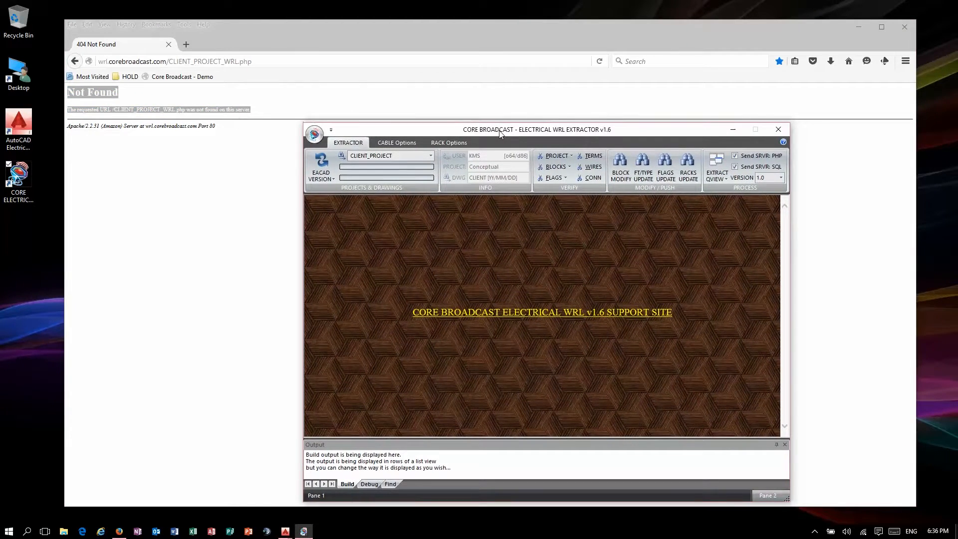
{"action": "left_click", "coordinate": [720, 179]}
{"action": "left_click", "coordinate": [731, 222]}
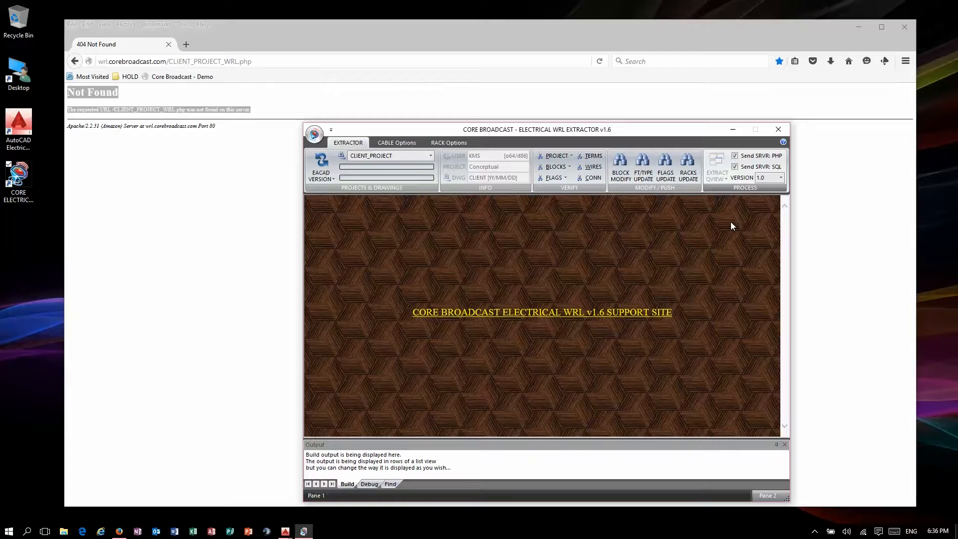
{"action": "left_click_drag", "start_coordinate": [504, 432], "coordinate": [613, 432]}
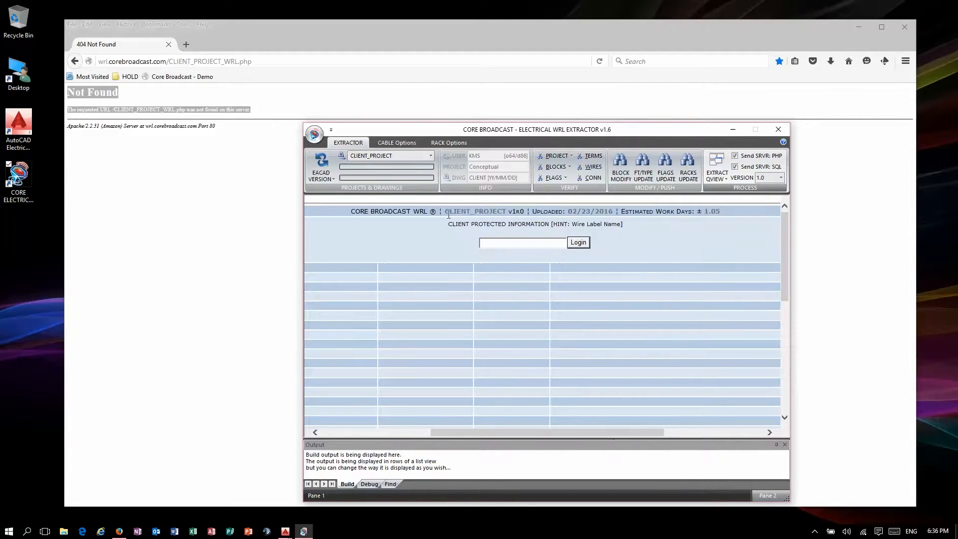
{"action": "left_click_drag", "start_coordinate": [447, 213], "coordinate": [610, 210]}
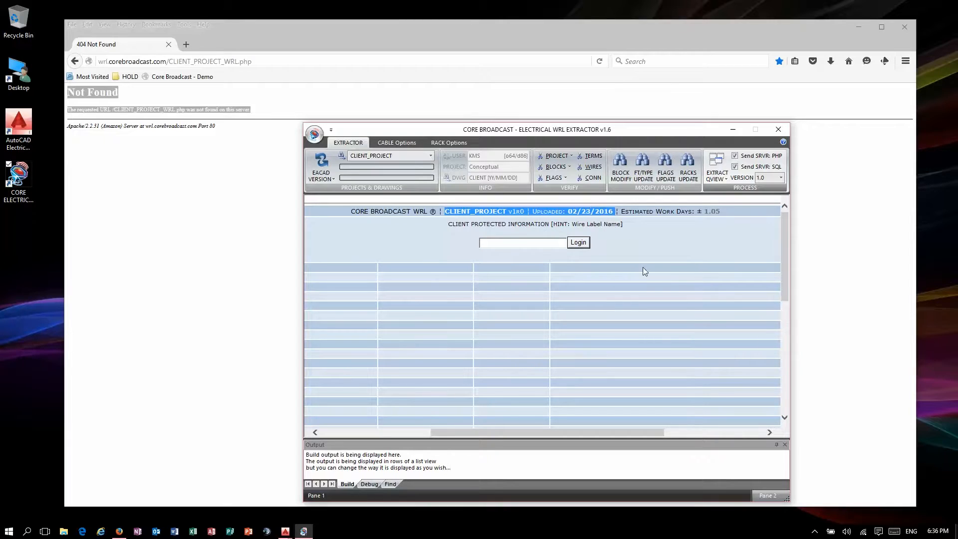
Switch to Firefox, reload the CLIENT_PROJECT_WRL.php page and enlarge it
{"action": "left_click", "coordinate": [527, 32]}
{"action": "left_click", "coordinate": [601, 61]}
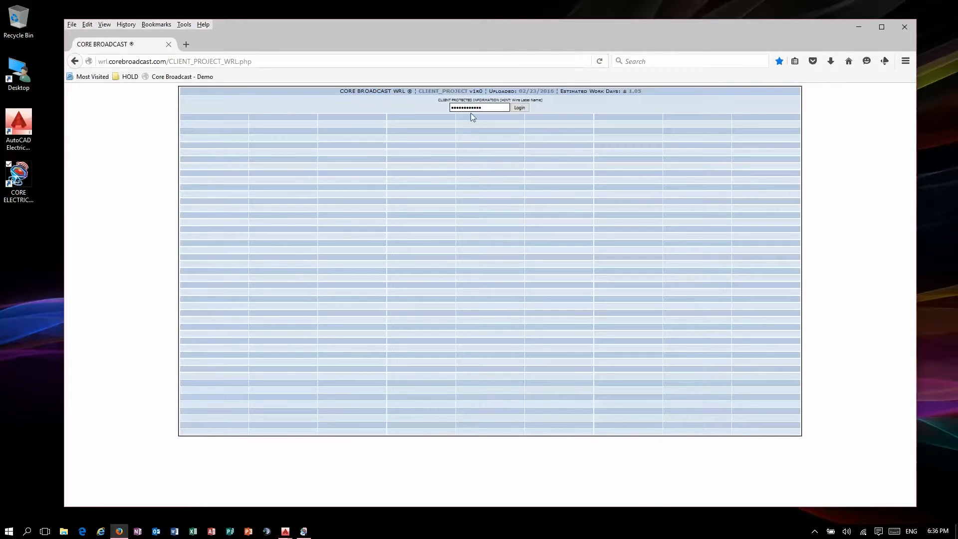
{"action": "scroll", "coordinate": [465, 126], "scroll_direction": "up", "scroll_amount": 2, "text": "ctrl"}
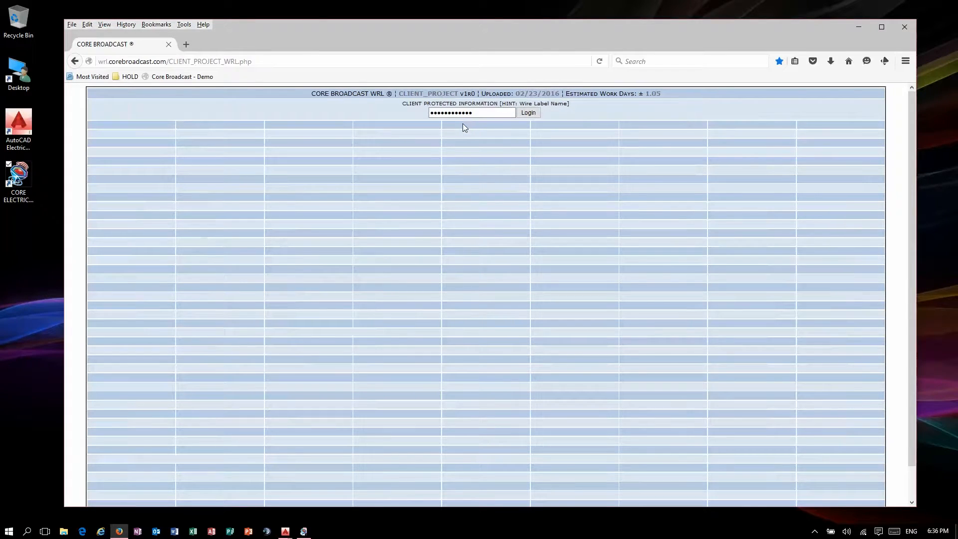
Log in to the protected CLIENT_PROJECT page and review the wire list and equipment table, including the device details
{"action": "left_click_drag", "start_coordinate": [433, 92], "coordinate": [551, 91]}
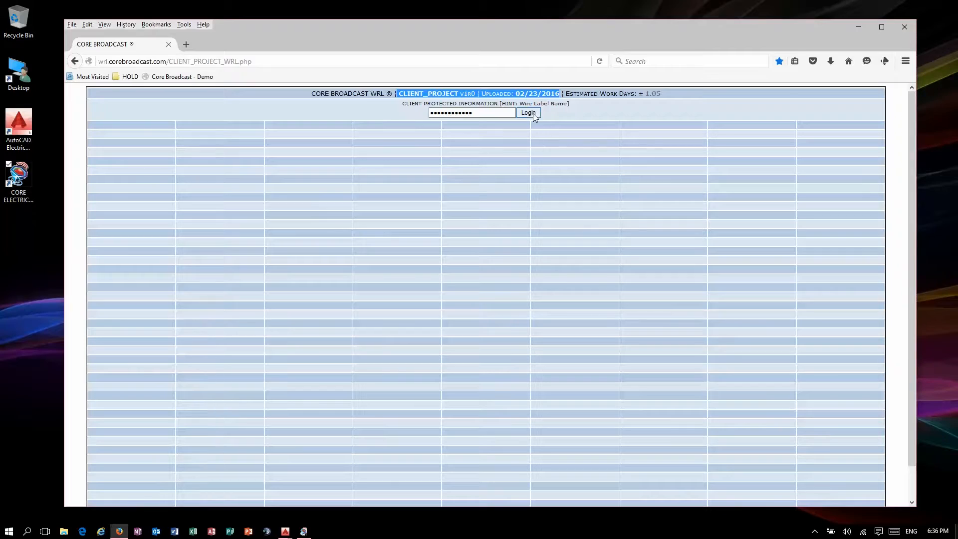
{"action": "left_click", "coordinate": [530, 113]}
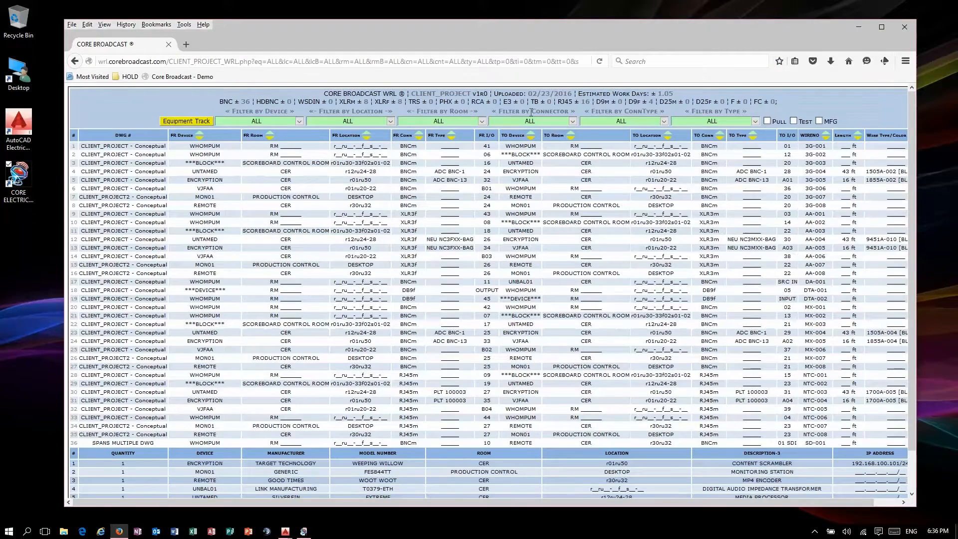
{"action": "mouse_move", "coordinate": [535, 184]}
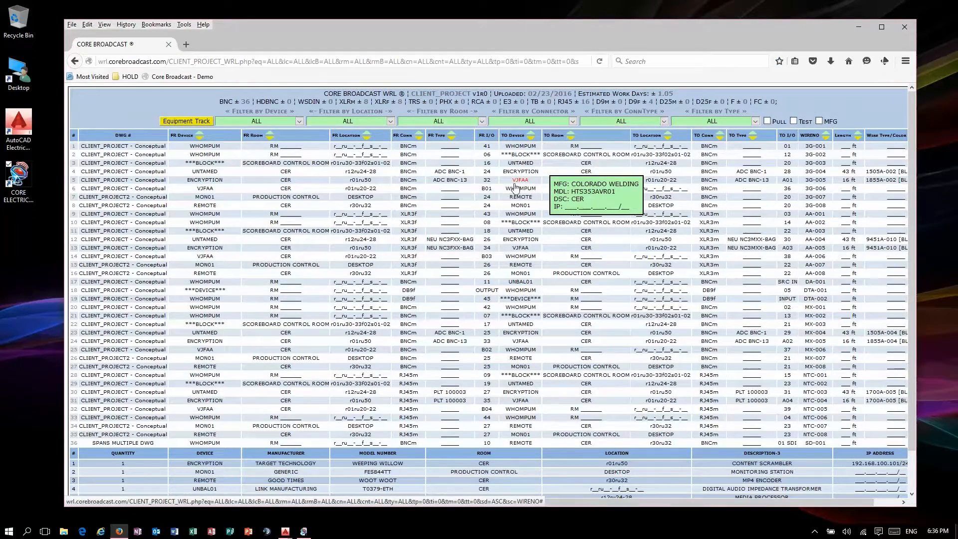
{"action": "scroll", "coordinate": [515, 189], "scroll_direction": "down", "scroll_amount": 2, "text": "ctrl"}
{"action": "scroll", "coordinate": [511, 194], "scroll_direction": "up", "scroll_amount": 1, "text": "ctrl"}
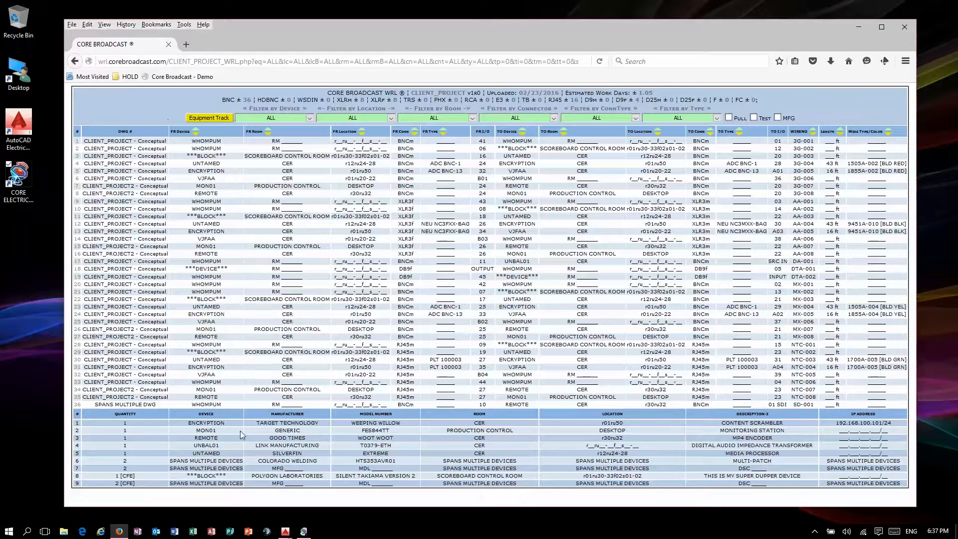
Switch to CLIENT_PROJECT.dwg in AutoCAD Electrical and insert the HZA_txtROOM block in the empty area above the schematic's right end
{"action": "left_click", "coordinate": [285, 532]}
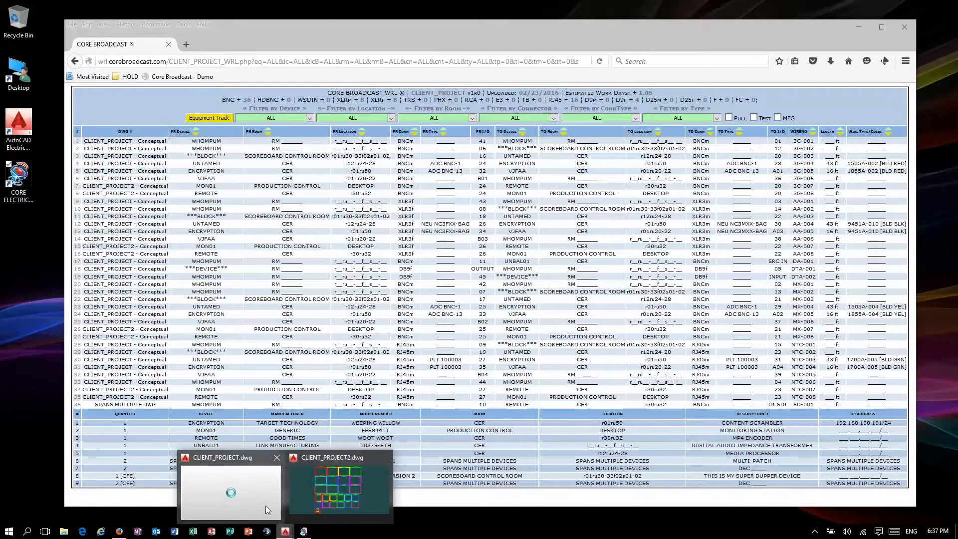
{"action": "left_click", "coordinate": [264, 507]}
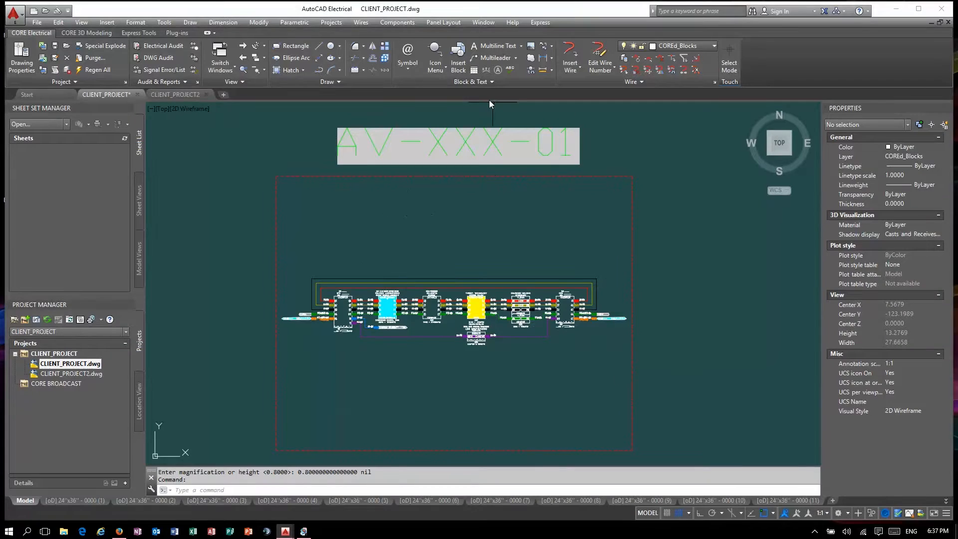
{"action": "left_click", "coordinate": [458, 59]}
{"action": "left_click", "coordinate": [362, 77]}
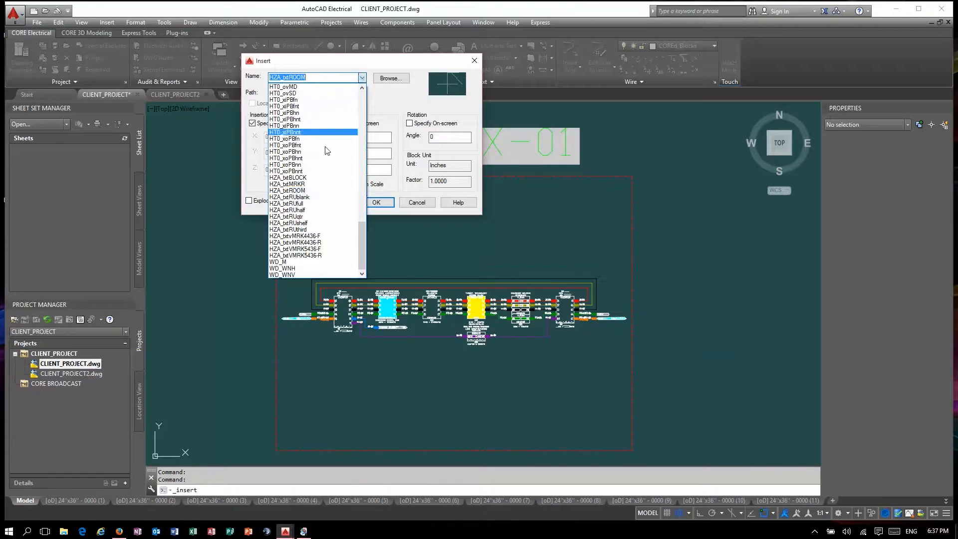
{"action": "left_click", "coordinate": [302, 192]}
{"action": "left_click", "coordinate": [373, 202]}
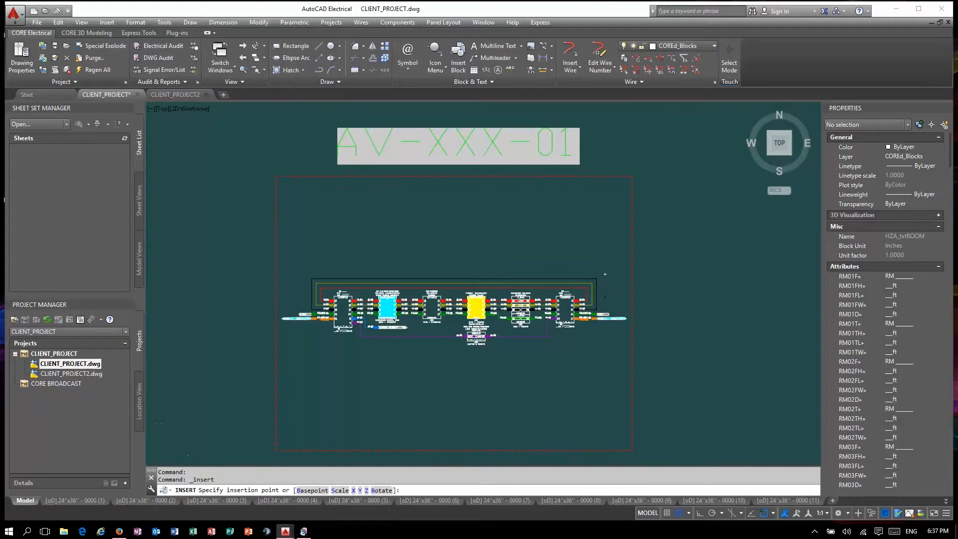
{"action": "scroll", "coordinate": [601, 282], "scroll_direction": "up", "scroll_amount": 8}
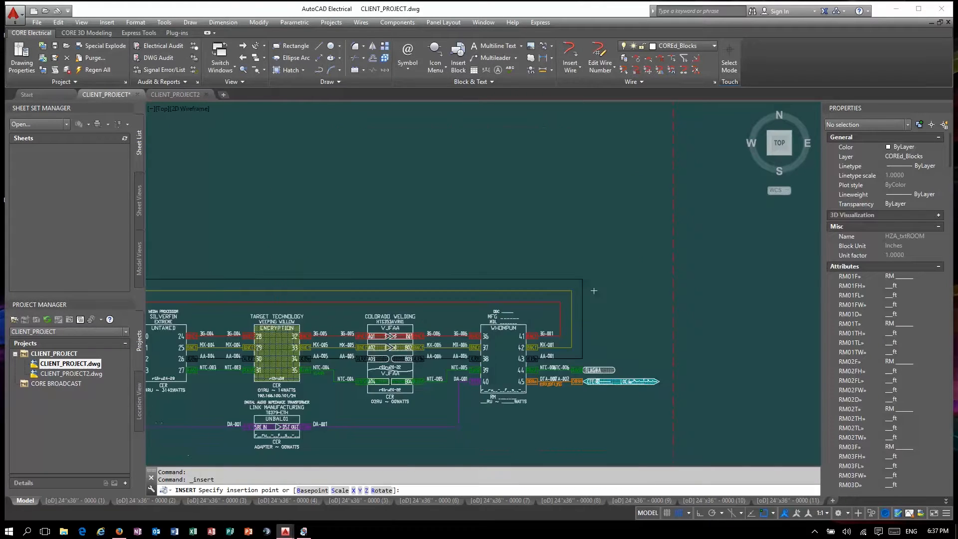
{"action": "left_click", "coordinate": [587, 237]}
In the room block's attributes, set the first FR room to SCOREBOARD CONTROL ROOM with height 16, length 32 and width 24
{"action": "scroll", "coordinate": [576, 238], "scroll_direction": "up", "scroll_amount": 3}
{"action": "left_click", "coordinate": [604, 234]}
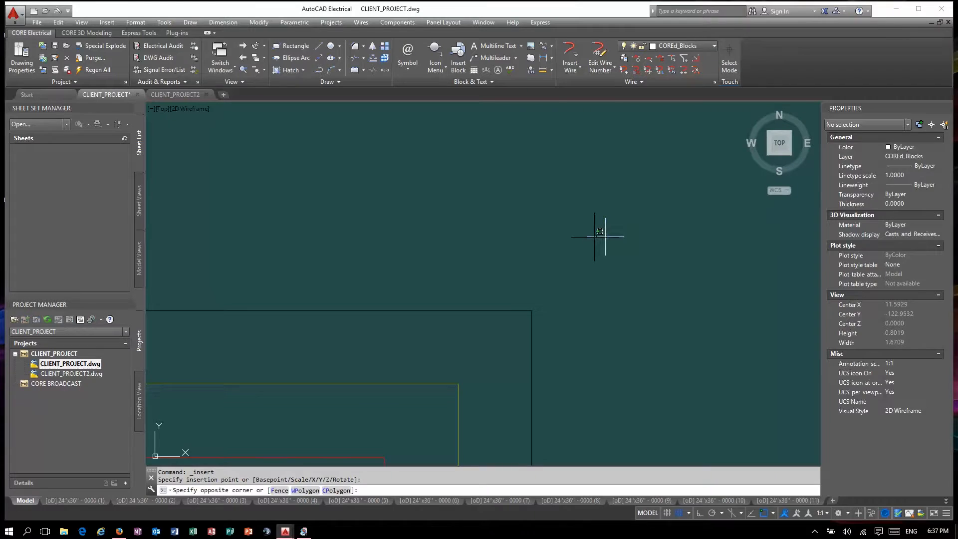
{"action": "double_click", "coordinate": [605, 236]}
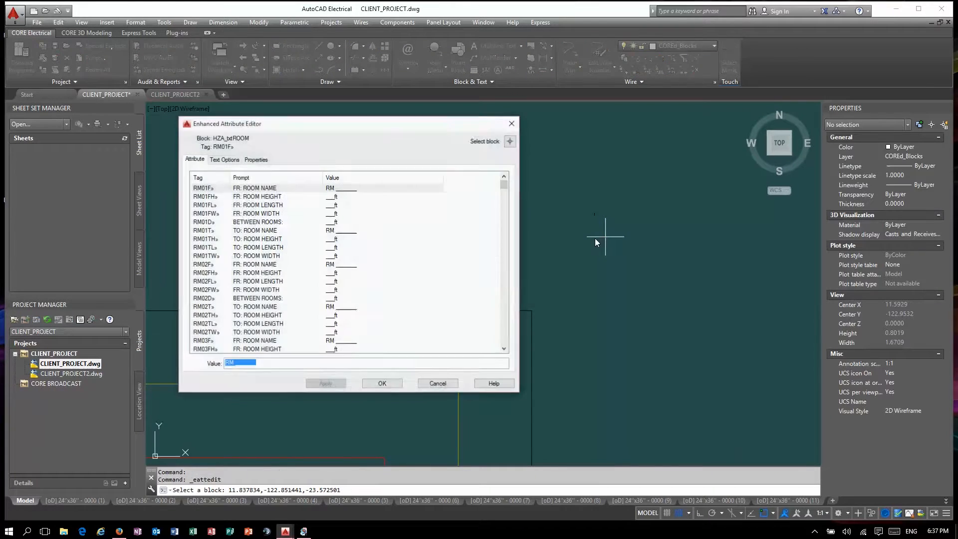
{"action": "type", "text": "S"}
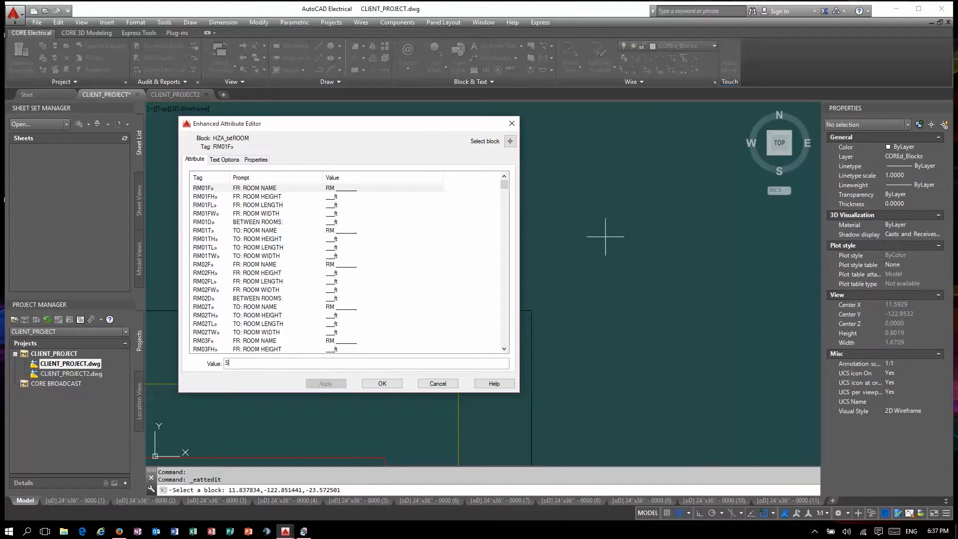
{"action": "type", "text": "COREBOARD CONTROL ROOM"}
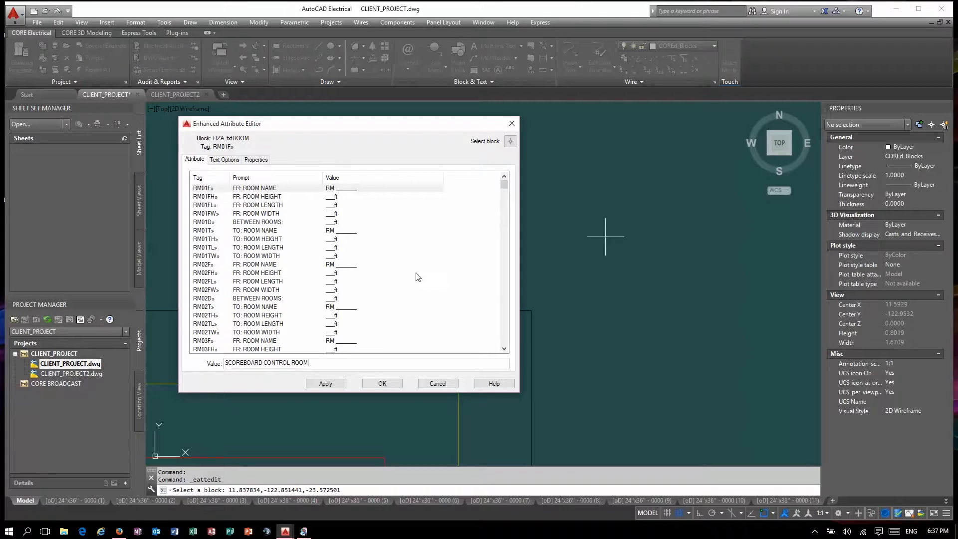
{"action": "key", "text": "Return"}
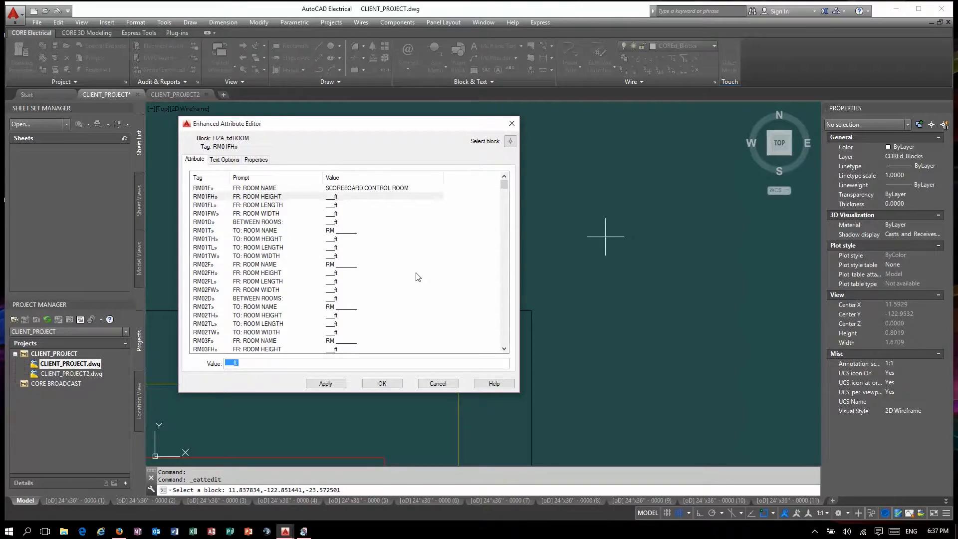
{"action": "key", "text": "Return"}
{"action": "key", "text": "Return"}
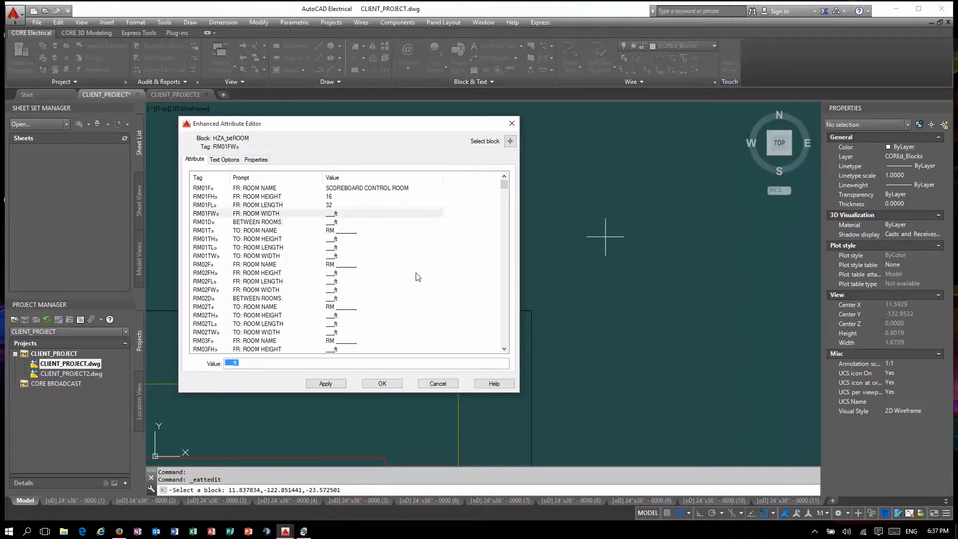
{"action": "type", "text": "24"}
{"action": "key", "text": "Return"}
Set the between-rooms distance to 113 and the first TO room to CER with height 12, length 12 and width 18
{"action": "type", "text": "113"}
{"action": "key", "text": "Return"}
{"action": "type", "text": "CER"}
{"action": "key", "text": "Return"}
{"action": "key", "text": "Return"}
{"action": "type", "text": "12"}
{"action": "key", "text": "Return"}
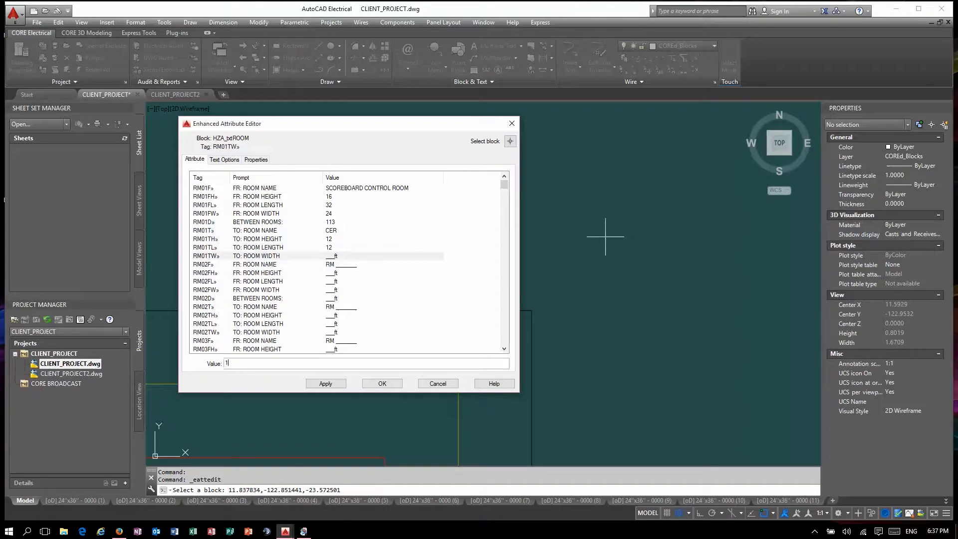
{"action": "type", "text": "18"}
{"action": "key", "text": "Return"}
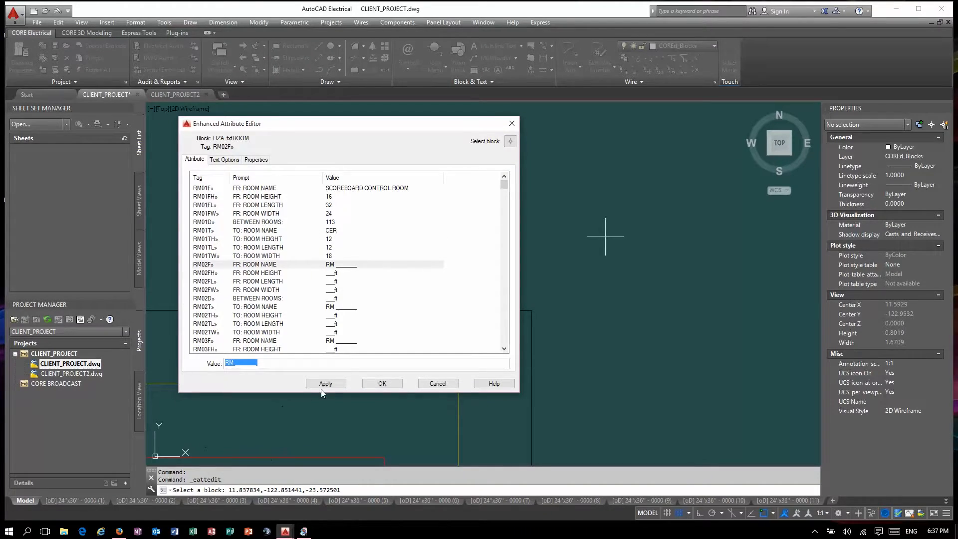
{"action": "left_click", "coordinate": [382, 383]}
{"action": "scroll", "coordinate": [638, 267], "scroll_direction": "down", "scroll_amount": 10}
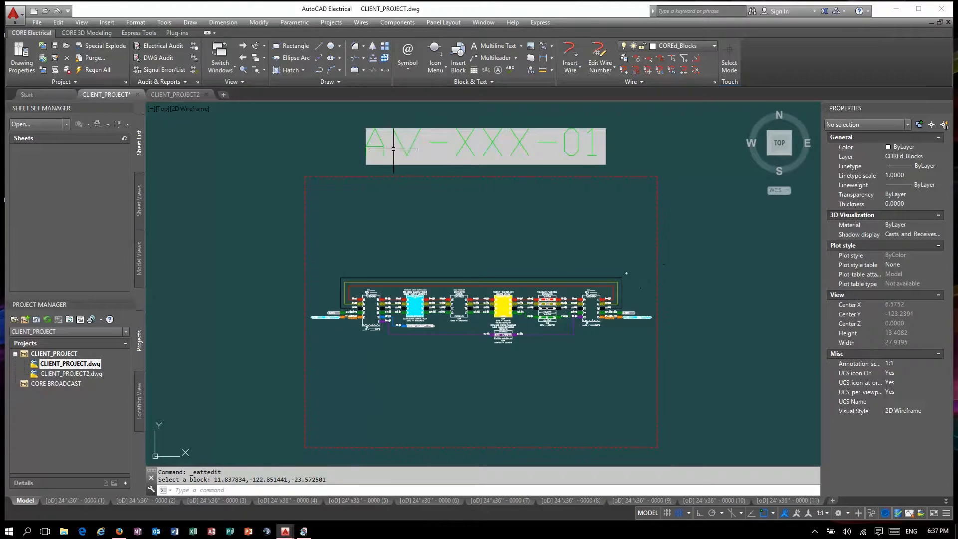
In the drawing's custom properties, set the second revision's number to 1.1 and its date to 02/23/2016
{"action": "left_click", "coordinate": [21, 59]}
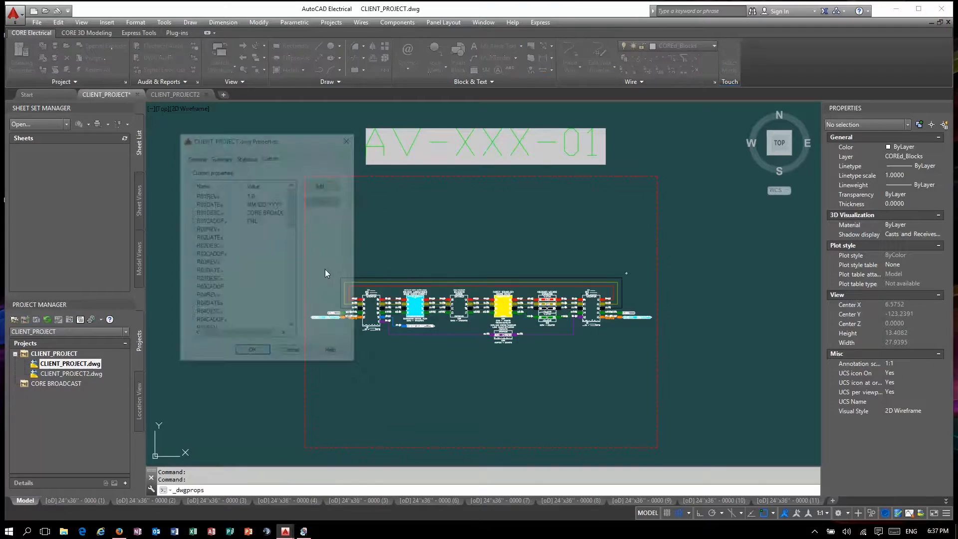
{"action": "left_click", "coordinate": [262, 230]}
{"action": "type", "text": "1.1"}
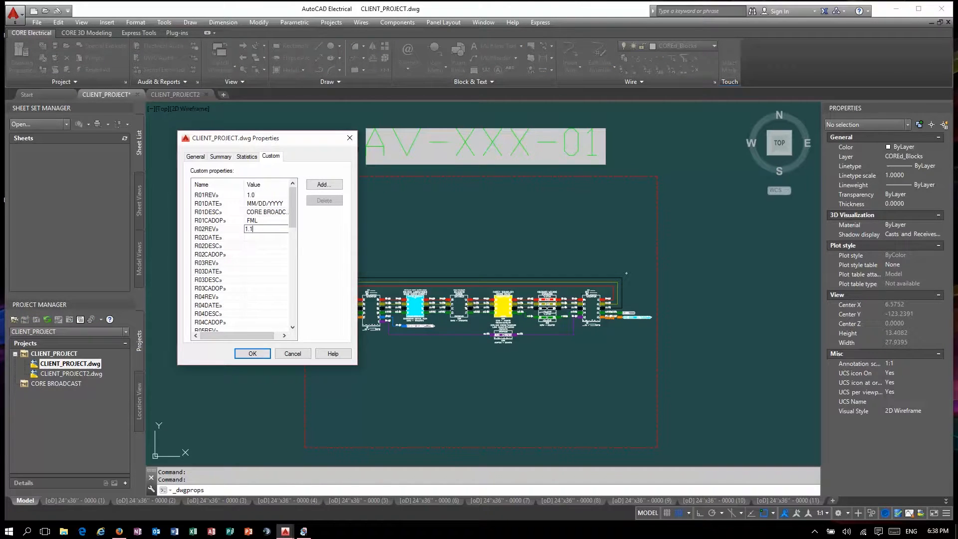
{"action": "key", "text": "Return"}
{"action": "left_click", "coordinate": [261, 237]}
{"action": "left_click", "coordinate": [260, 237]}
{"action": "type", "text": "02/23/2016"}
{"action": "key", "text": "Return"}
Describe the second revision as "Added Room Distances", enter the CAD operator's initials, and save the drawing
{"action": "left_click", "coordinate": [261, 246]}
{"action": "left_click", "coordinate": [261, 245]}
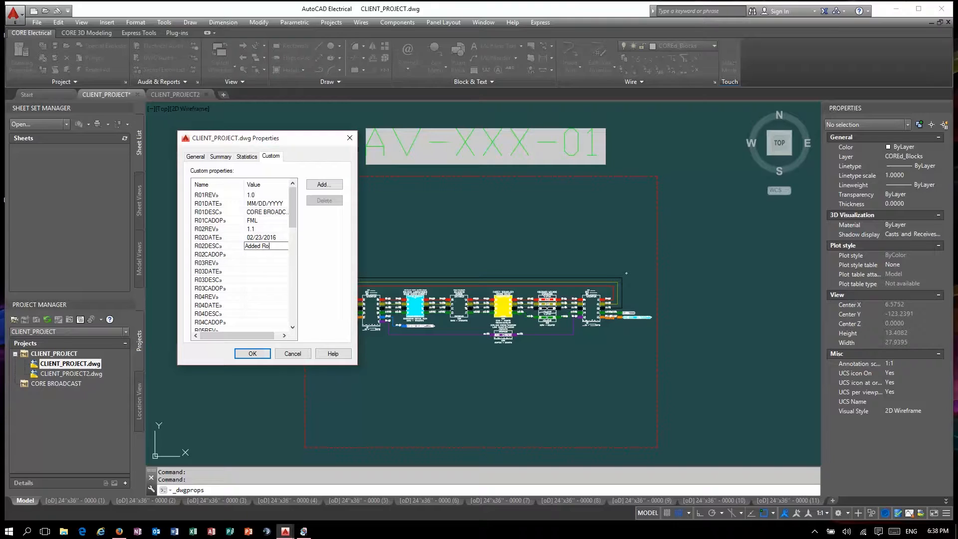
{"action": "type", "text": "nce"}
{"action": "key", "text": "Return"}
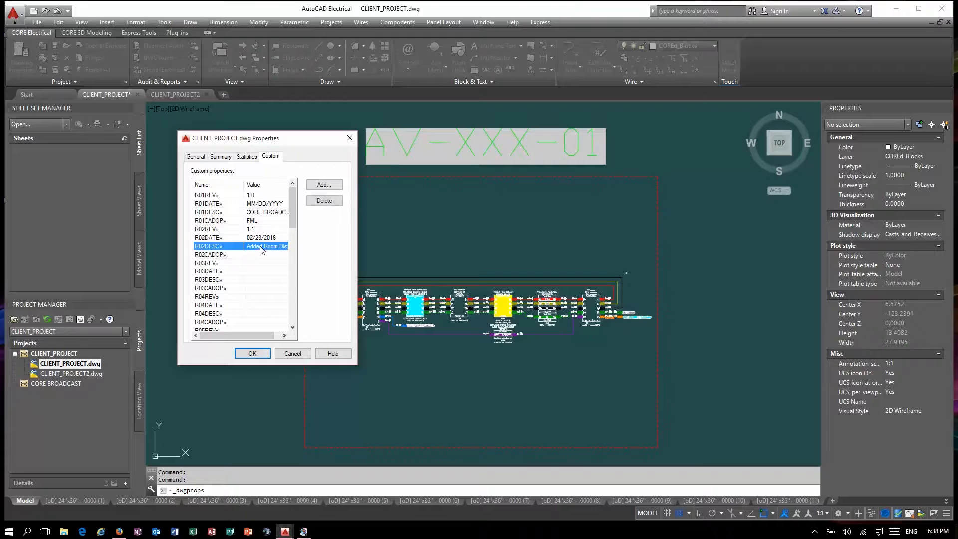
{"action": "left_click", "coordinate": [265, 254]}
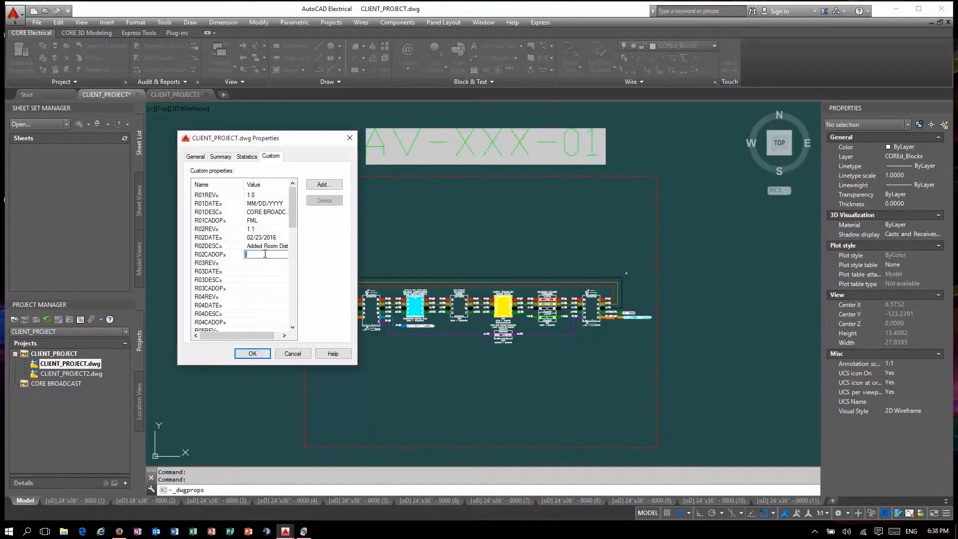
{"action": "key", "text": "Return"}
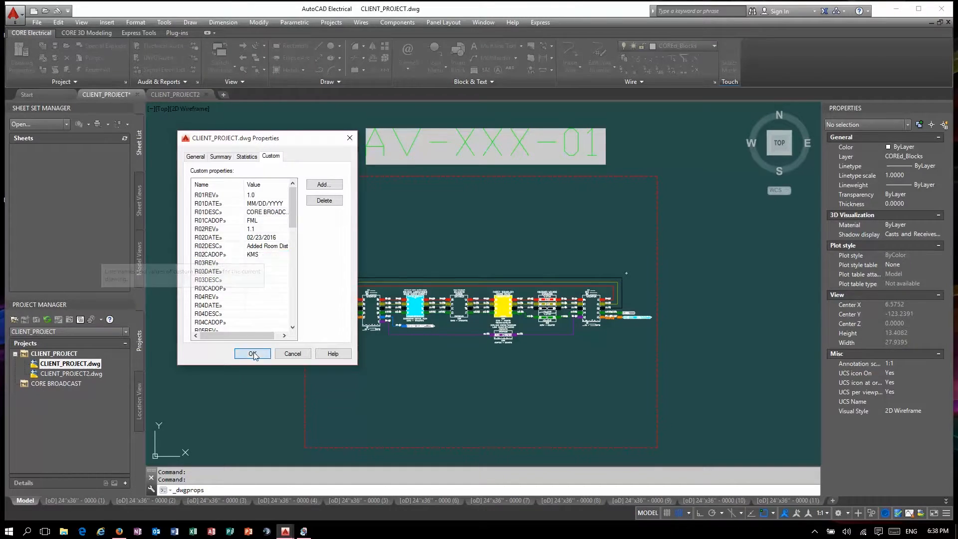
{"action": "left_click", "coordinate": [252, 353]}
{"action": "left_click", "coordinate": [55, 46]}
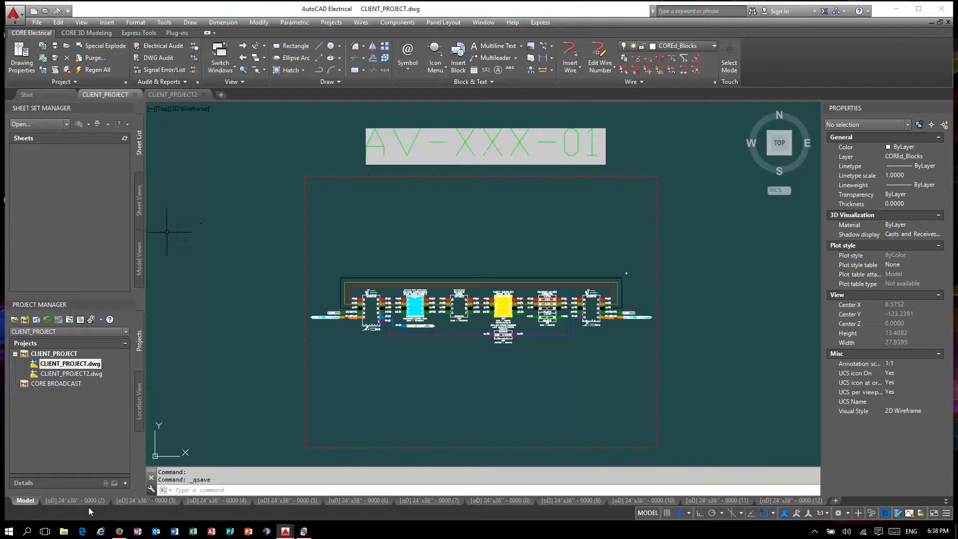
Open layout [oD] 24"x36" - 0000 (2) and examine its title block from the wire numbering conventions down to the revision table
{"action": "left_click", "coordinate": [91, 499]}
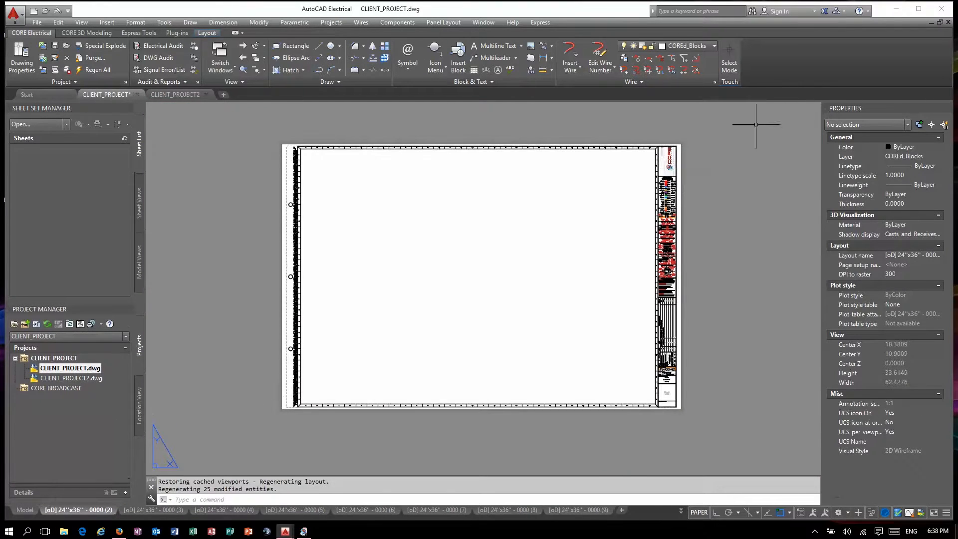
{"action": "scroll", "coordinate": [596, 199], "scroll_direction": "up", "scroll_amount": 8}
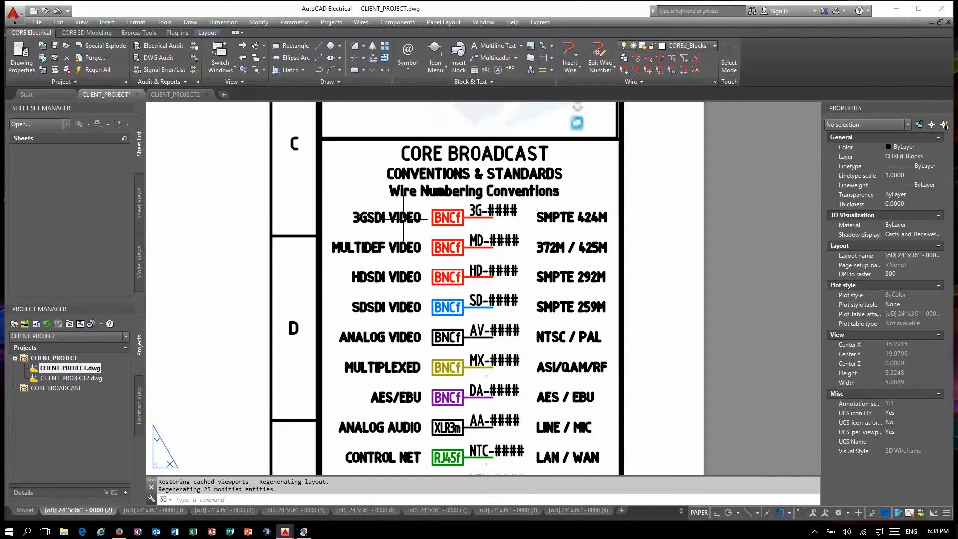
{"action": "right_click", "coordinate": [643, 189]}
{"action": "left_click", "coordinate": [666, 273]}
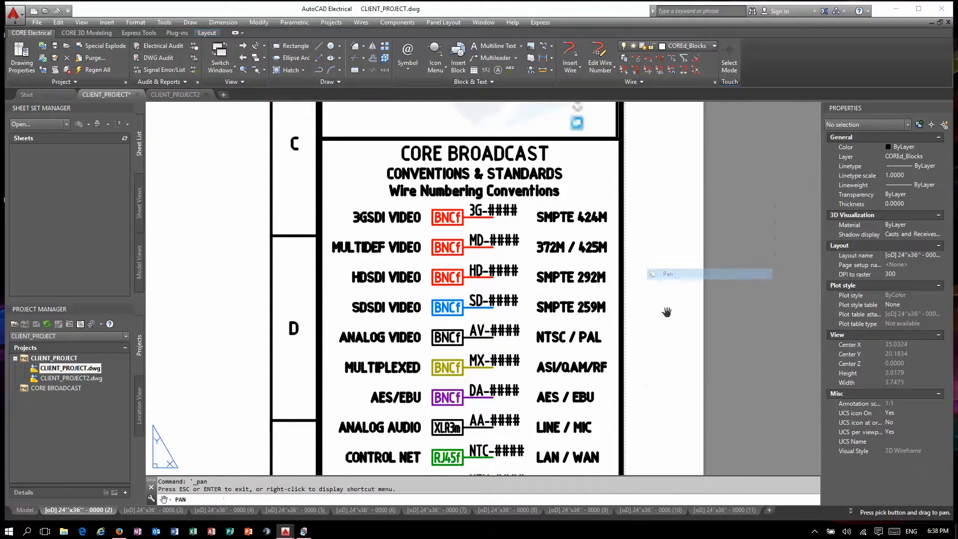
{"action": "left_click_drag", "start_coordinate": [646, 448], "coordinate": [635, 404]}
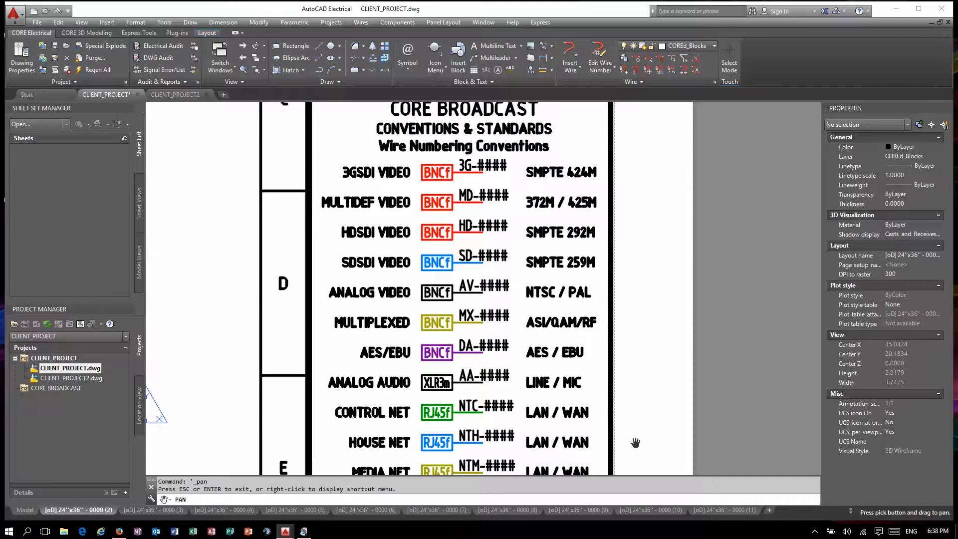
{"action": "left_click_drag", "start_coordinate": [634, 442], "coordinate": [617, 168]}
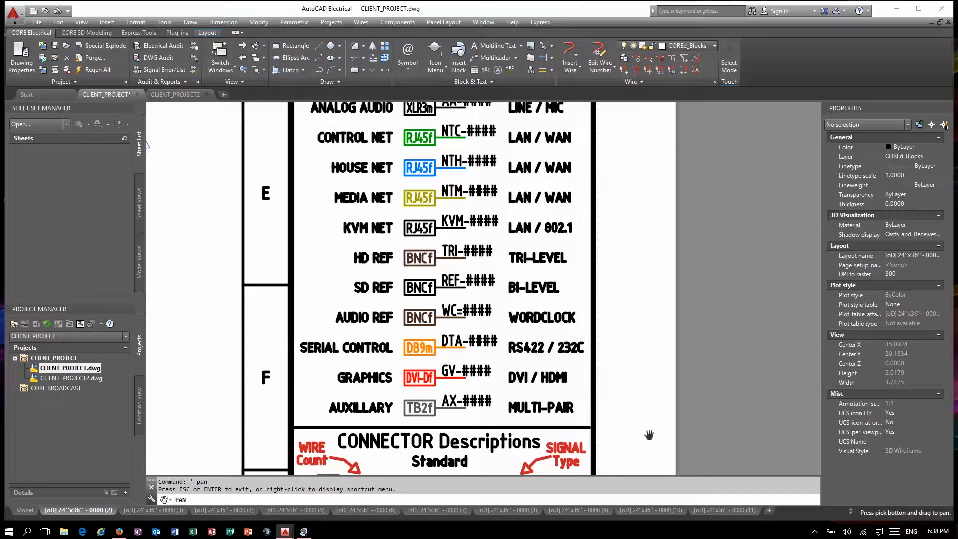
{"action": "left_click_drag", "start_coordinate": [635, 447], "coordinate": [650, 122]}
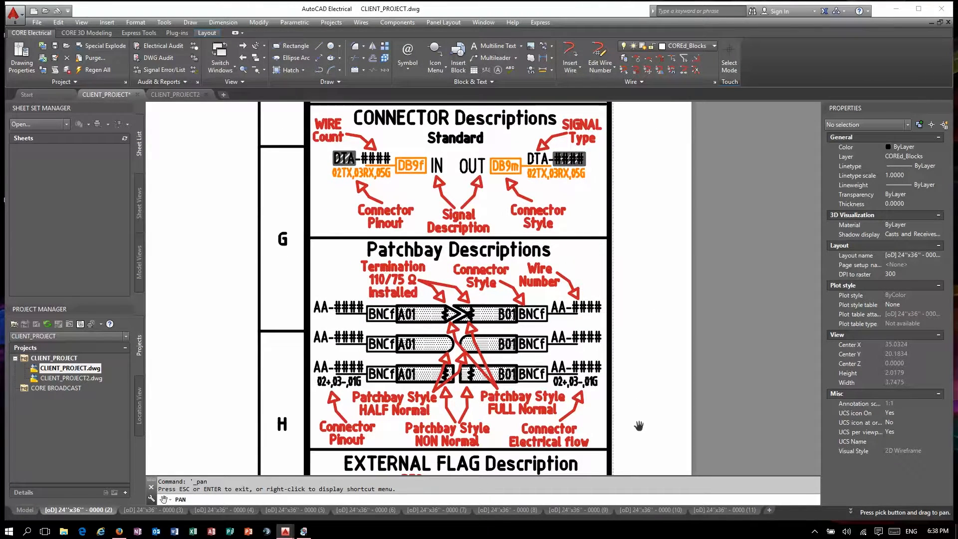
{"action": "left_click_drag", "start_coordinate": [635, 460], "coordinate": [634, 126]}
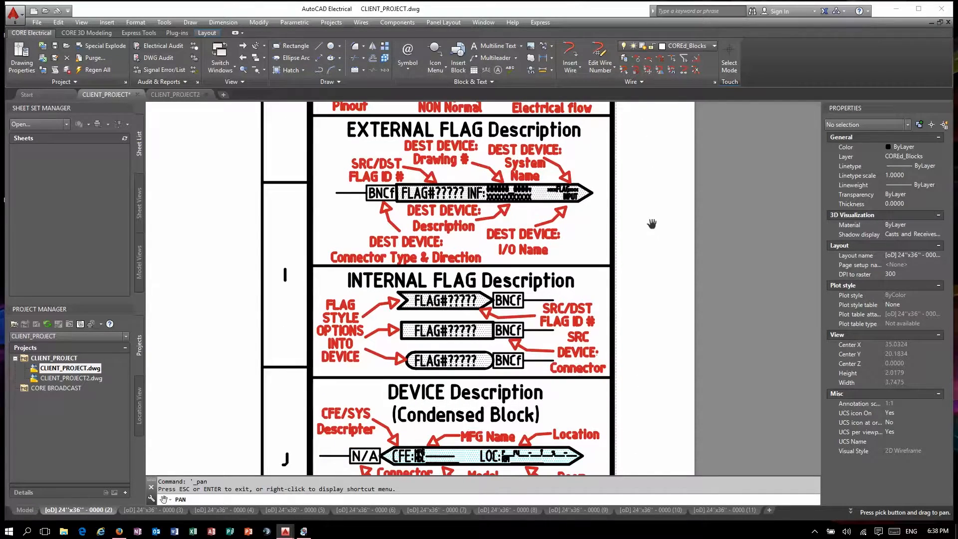
{"action": "left_click_drag", "start_coordinate": [640, 459], "coordinate": [643, 190]}
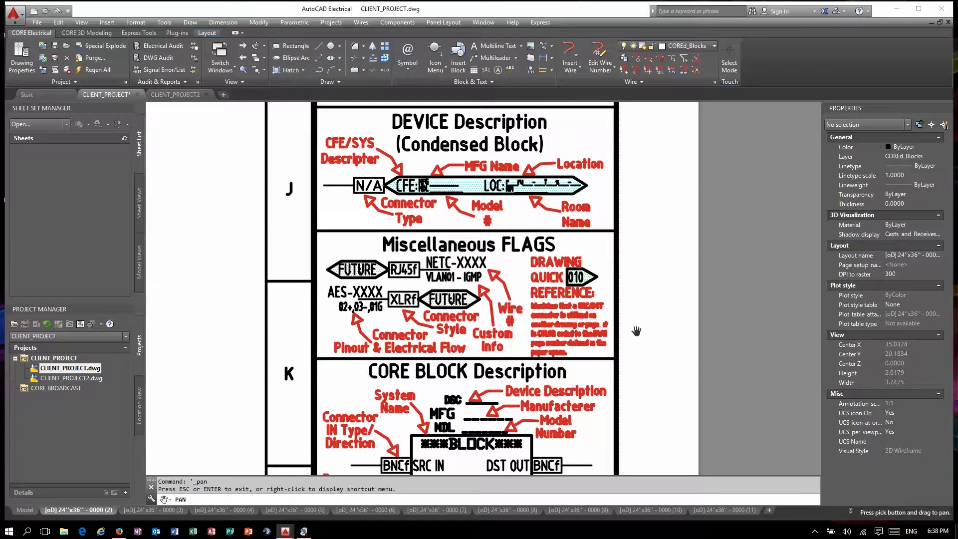
{"action": "left_click_drag", "start_coordinate": [653, 462], "coordinate": [658, 215]}
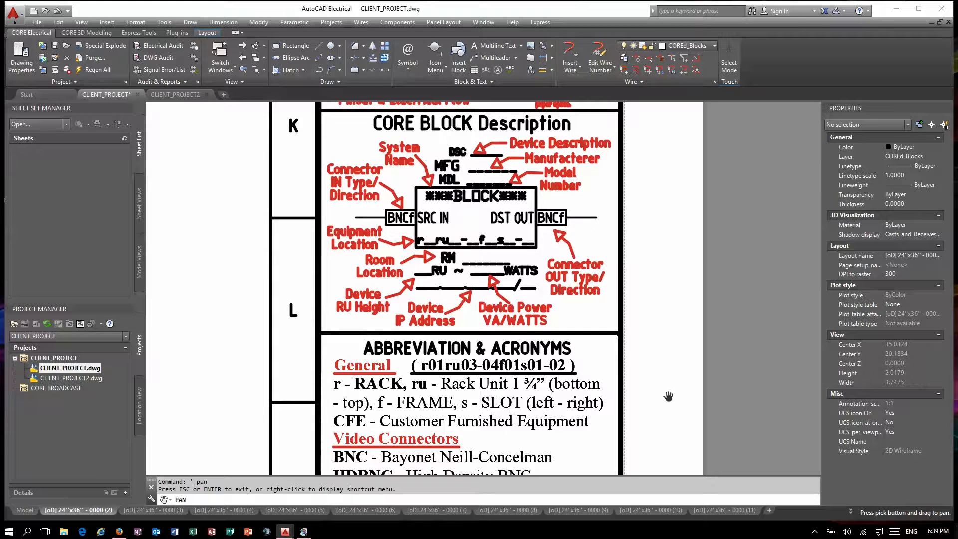
{"action": "left_click_drag", "start_coordinate": [652, 435], "coordinate": [656, 10]}
{"action": "left_click_drag", "start_coordinate": [654, 428], "coordinate": [644, 233]}
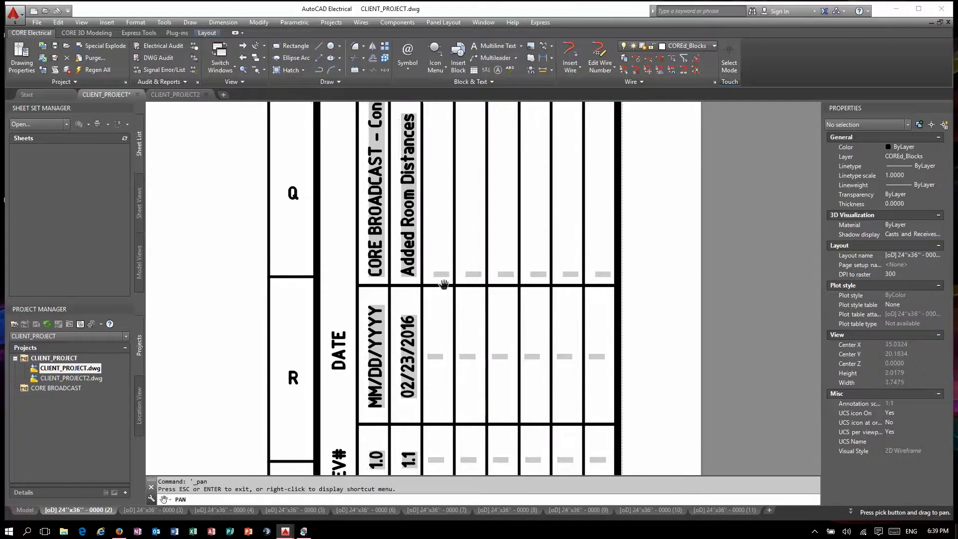
Examine the rest of the title block from the revision table down to the drawing number and project name
{"action": "left_click_drag", "start_coordinate": [651, 456], "coordinate": [668, 19]}
{"action": "left_click_drag", "start_coordinate": [657, 437], "coordinate": [673, 373]}
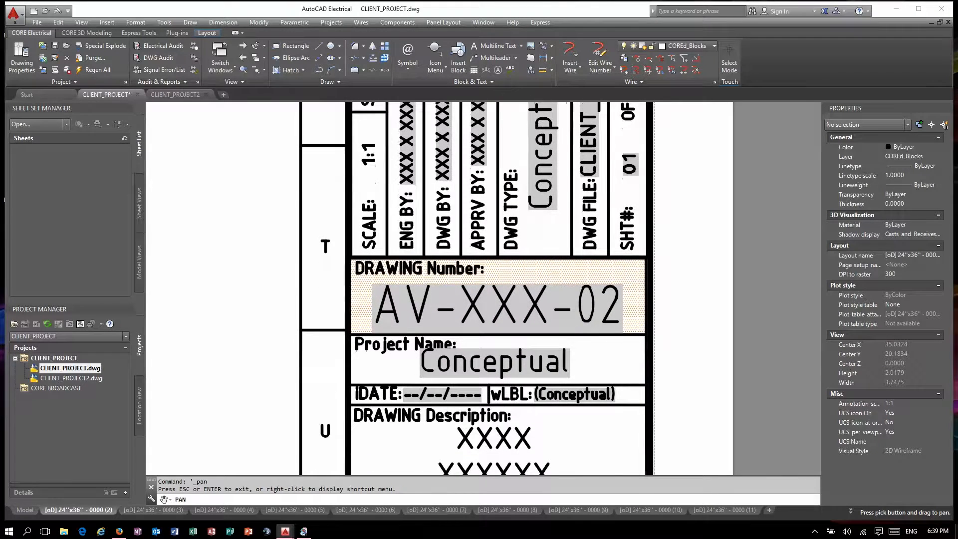
{"action": "scroll", "coordinate": [675, 343], "scroll_direction": "down", "scroll_amount": 8}
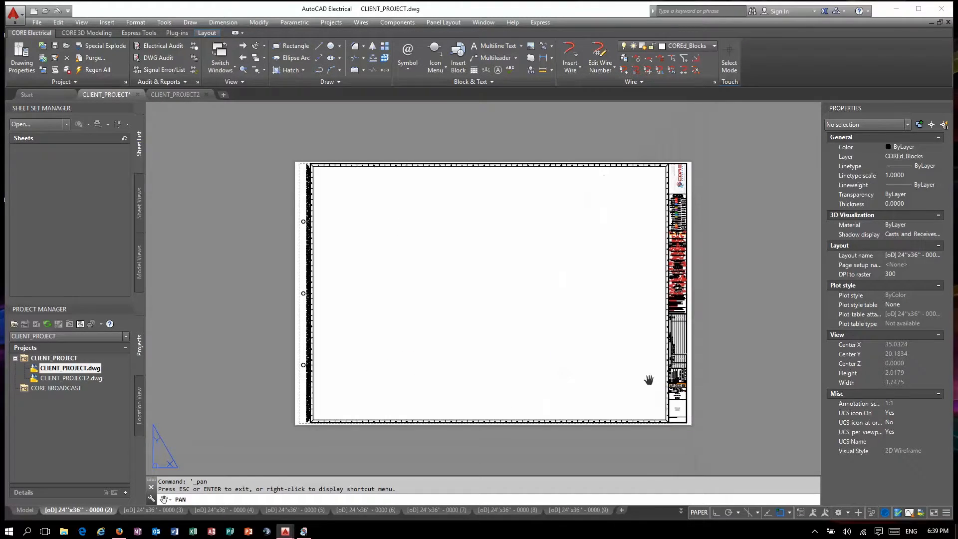
{"action": "key", "text": "Escape"}
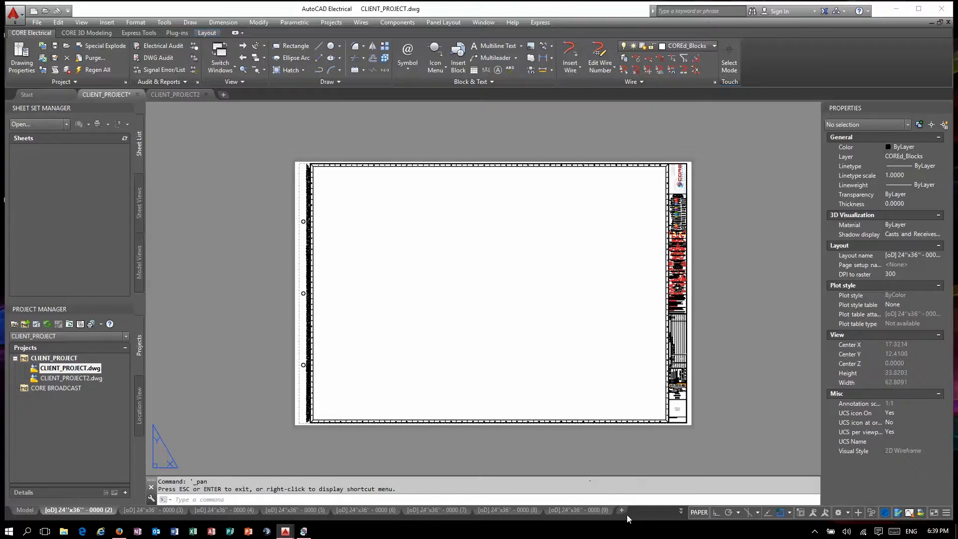
Open layout [oB] 11"x17" - 0000 and examine its revision table, drawing number and overall sheet
{"action": "left_click", "coordinate": [680, 511]}
{"action": "scroll", "coordinate": [649, 449], "scroll_direction": "down", "scroll_amount": 5}
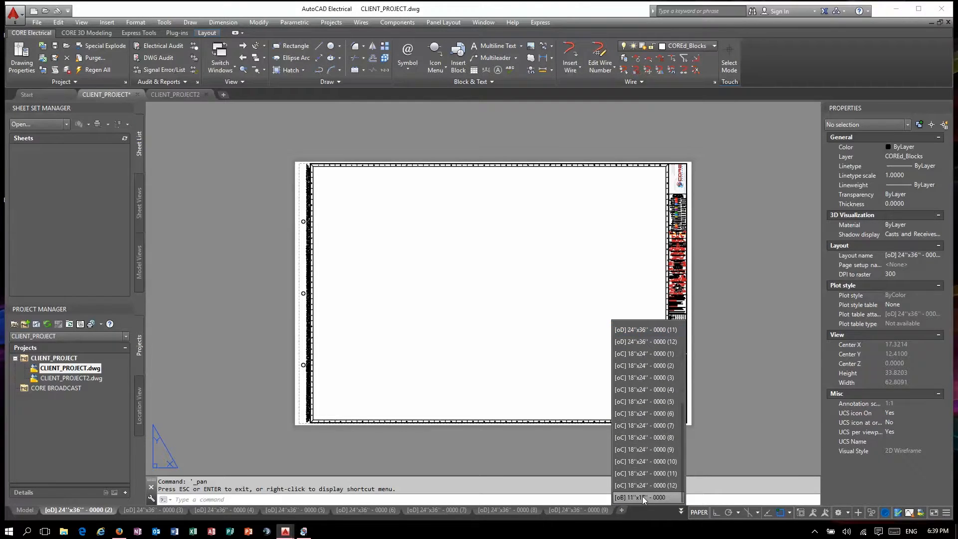
{"action": "left_click", "coordinate": [642, 498]}
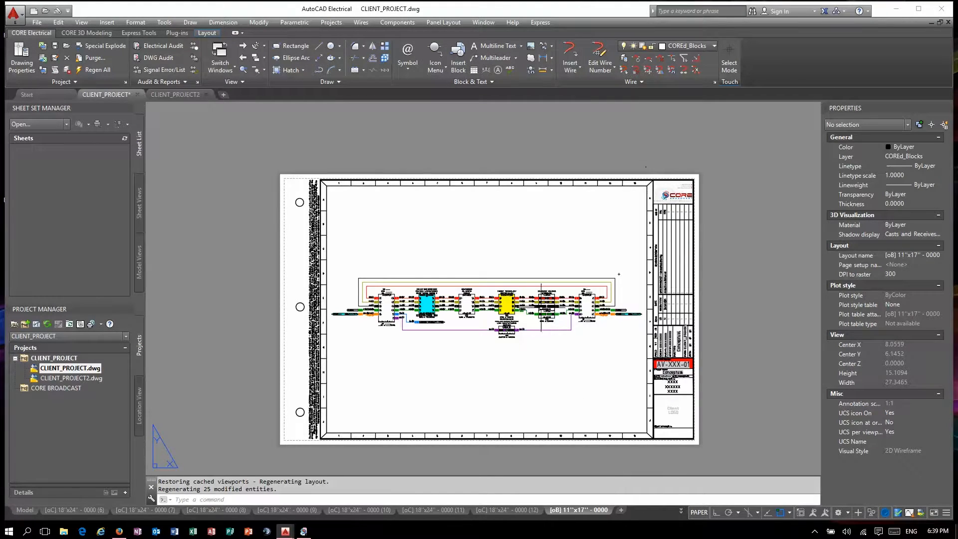
{"action": "scroll", "coordinate": [684, 249], "scroll_direction": "up", "scroll_amount": 5}
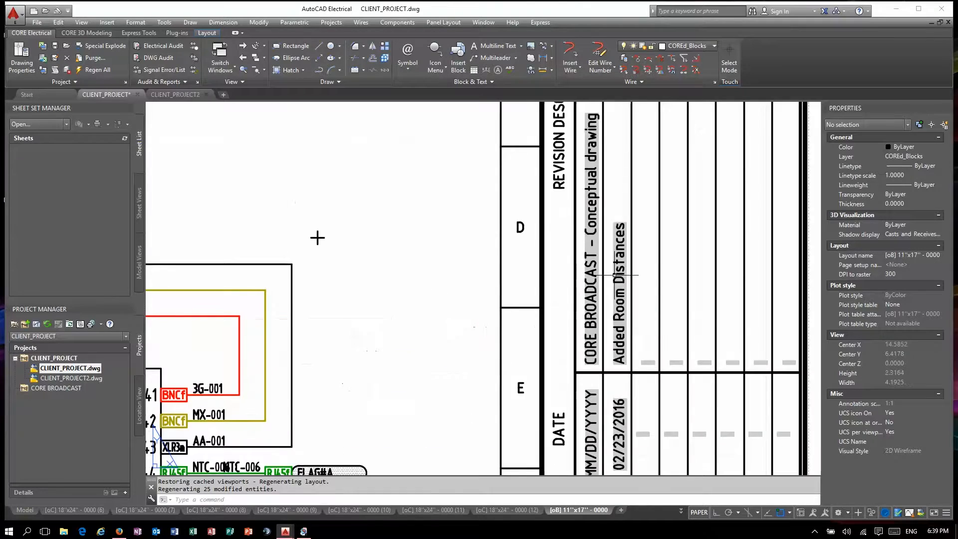
{"action": "scroll", "coordinate": [621, 339], "scroll_direction": "up", "scroll_amount": 2}
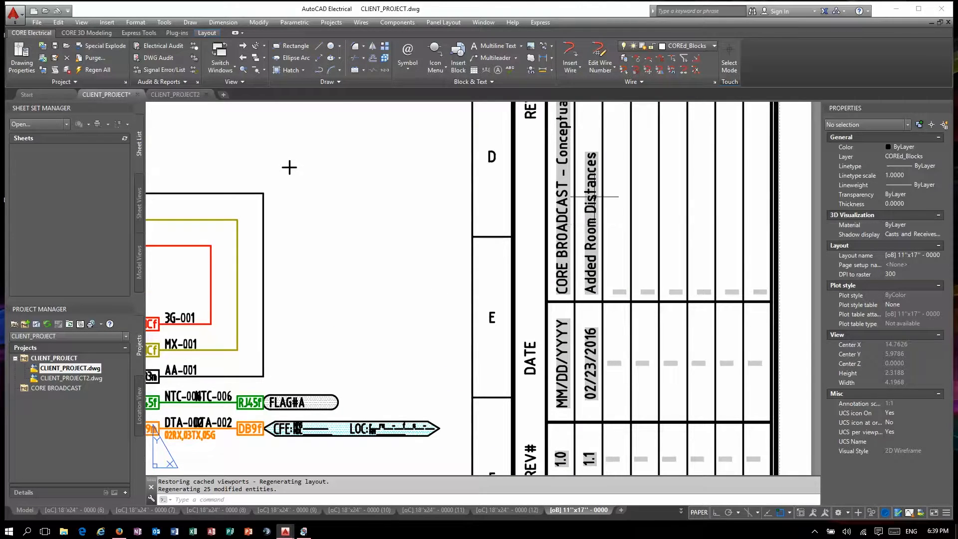
{"action": "scroll", "coordinate": [639, 166], "scroll_direction": "down", "scroll_amount": 3}
{"action": "scroll", "coordinate": [654, 399], "scroll_direction": "up", "scroll_amount": 1}
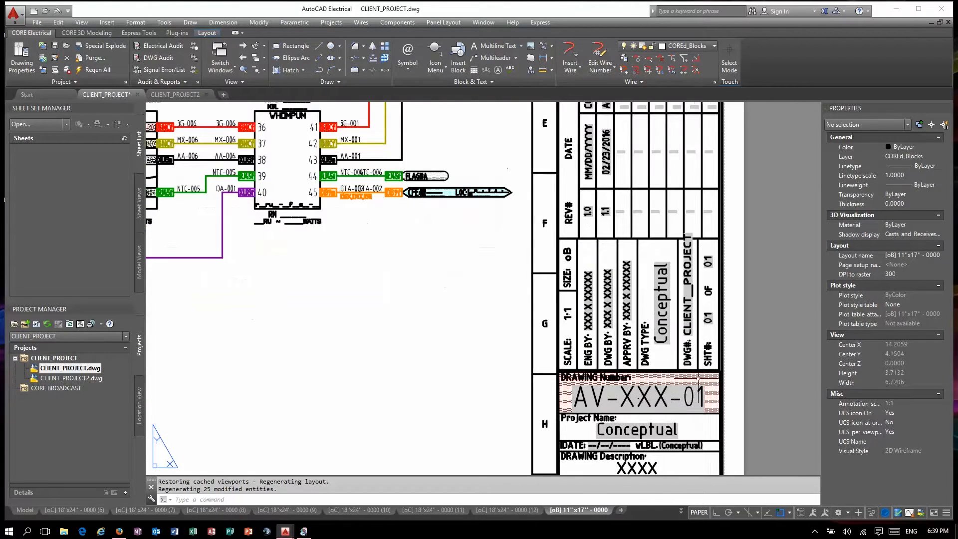
{"action": "scroll", "coordinate": [708, 386], "scroll_direction": "down", "scroll_amount": 4}
{"action": "scroll", "coordinate": [727, 385], "scroll_direction": "down", "scroll_amount": 1}
{"action": "scroll", "coordinate": [547, 256], "scroll_direction": "up", "scroll_amount": 1}
{"action": "scroll", "coordinate": [470, 175], "scroll_direction": "down", "scroll_amount": 1}
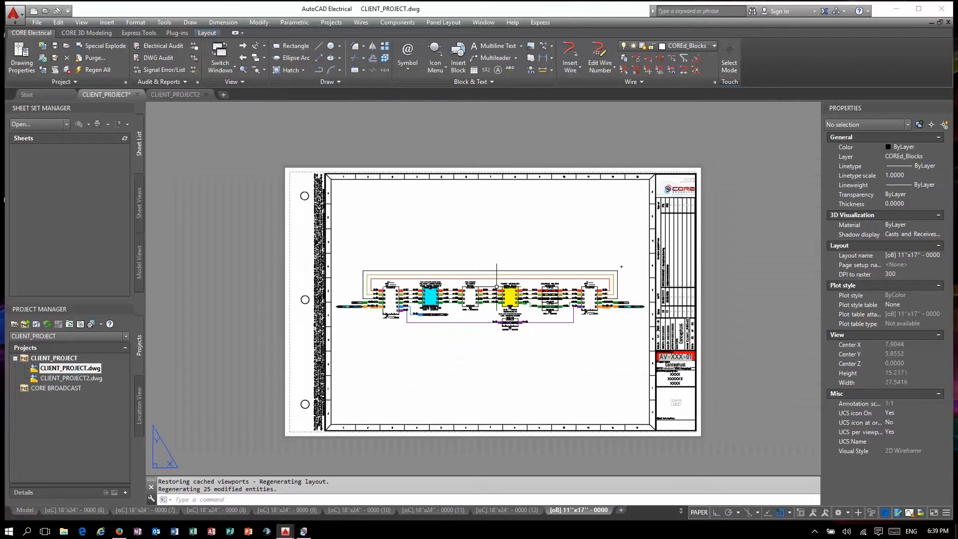
{"action": "scroll", "coordinate": [494, 278], "scroll_direction": "up", "scroll_amount": 1}
{"action": "scroll", "coordinate": [494, 275], "scroll_direction": "down", "scroll_amount": 2}
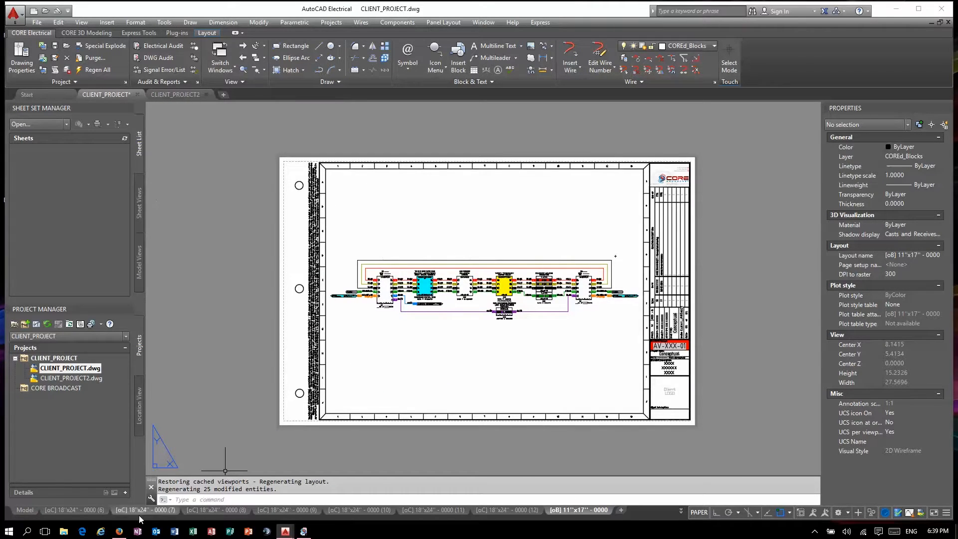
Return to model space, minimize the drawing program and check the wire type of wire 3G-005 in the web wire run list
{"action": "left_click", "coordinate": [22, 509]}
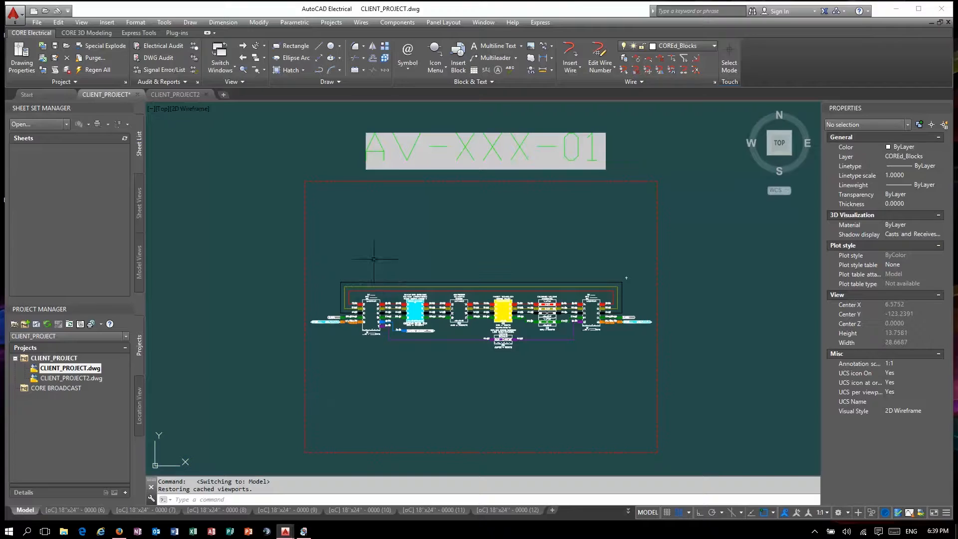
{"action": "left_click", "coordinate": [895, 9]}
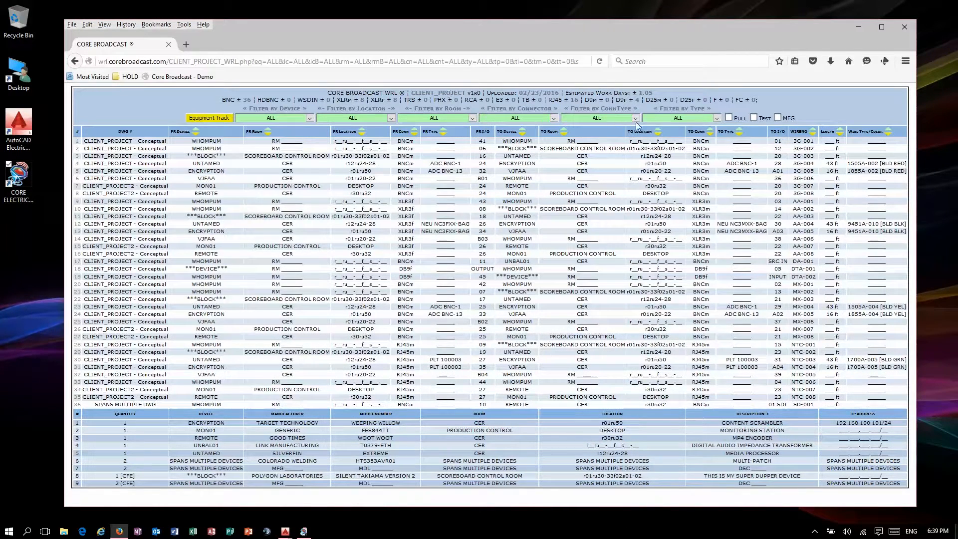
{"action": "left_click_drag", "start_coordinate": [848, 164], "coordinate": [919, 177]}
Switch to the WRL Extractor, reload CLIENT_PROJECT at version 1.1 and verify its project, blocks, flags, terms, wires and connectors
{"action": "left_click", "coordinate": [303, 531]}
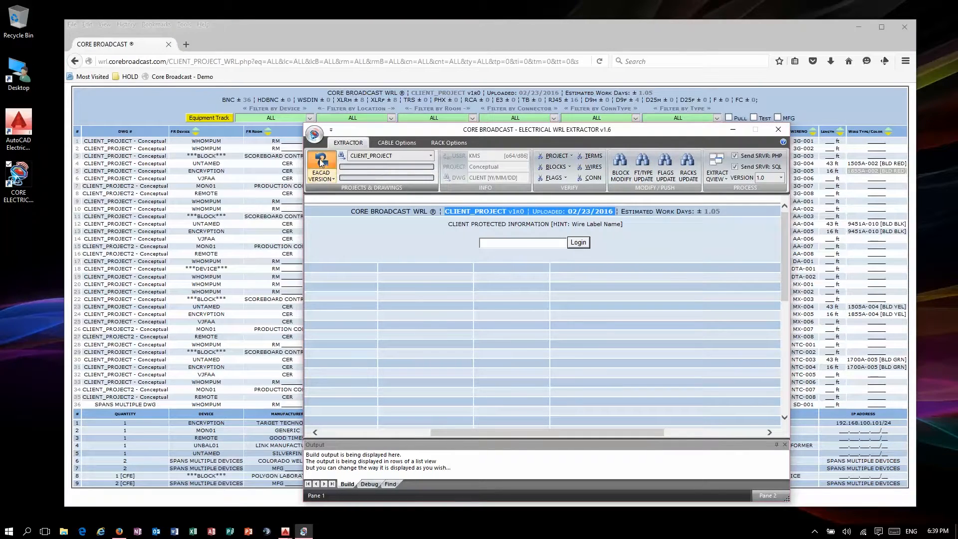
{"action": "left_click", "coordinate": [557, 158]}
{"action": "left_click", "coordinate": [554, 166]}
{"action": "left_click", "coordinate": [551, 178]}
{"action": "left_click", "coordinate": [591, 157]}
{"action": "left_click", "coordinate": [593, 166]}
{"action": "left_click", "coordinate": [592, 178]}
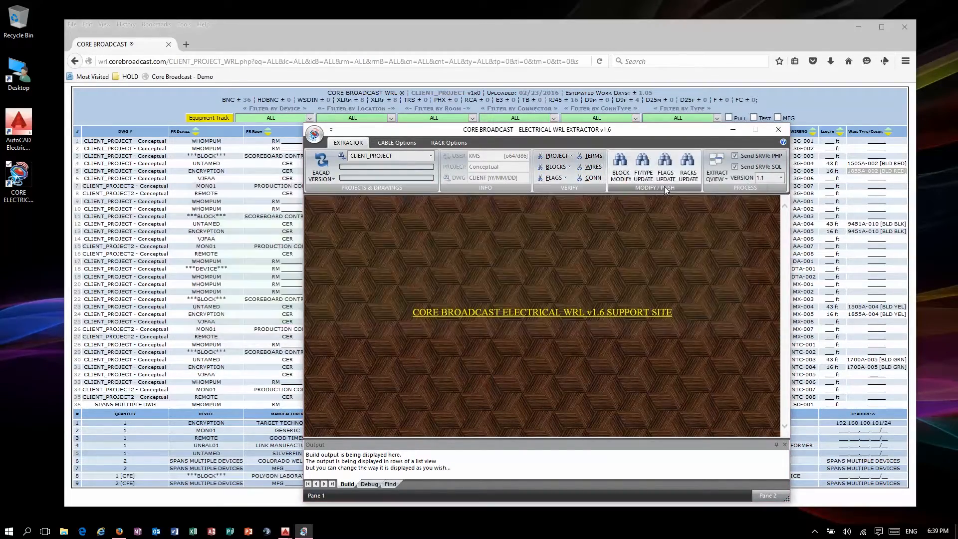
Extract the version 1.1 WRL data to the PHP and SQL servers and check the version and upload date in the resulting header
{"action": "left_click", "coordinate": [719, 181]}
{"action": "left_click", "coordinate": [743, 222]}
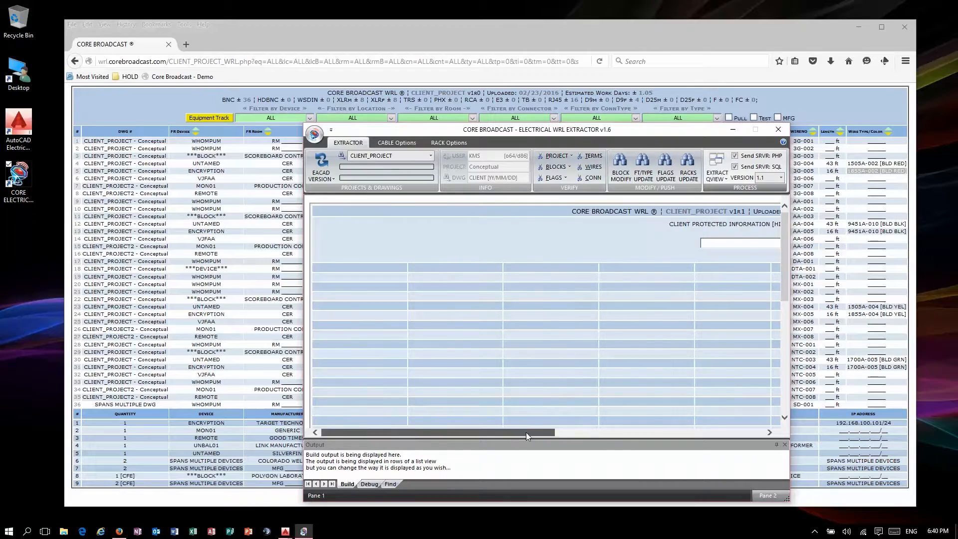
{"action": "left_click_drag", "start_coordinate": [642, 443], "coordinate": [649, 443]}
{"action": "left_click_drag", "start_coordinate": [424, 211], "coordinate": [590, 211]}
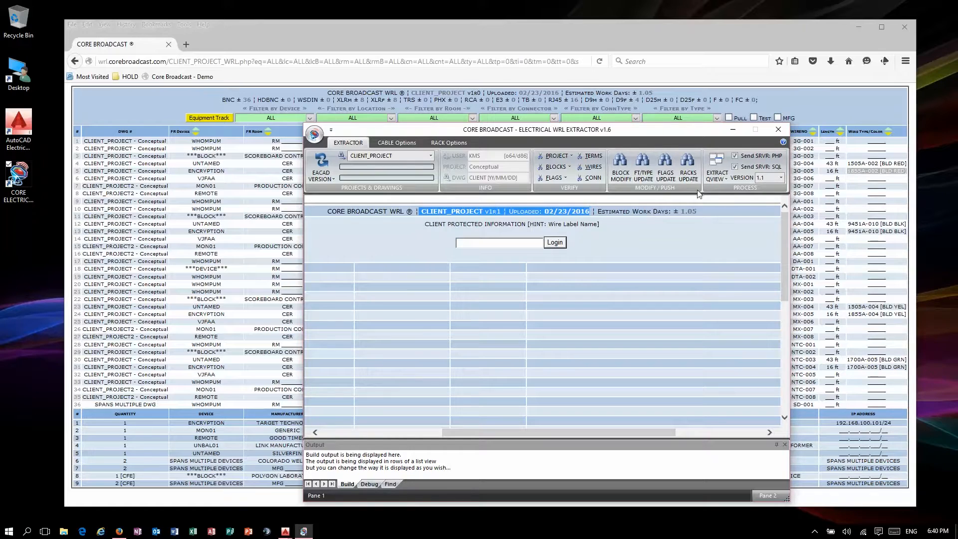
Switch to the browser, reload the CLIENT_PROJECT wire run list and check the wire types of 3G-003, AA-003 and MX-003
{"action": "left_click", "coordinate": [723, 35]}
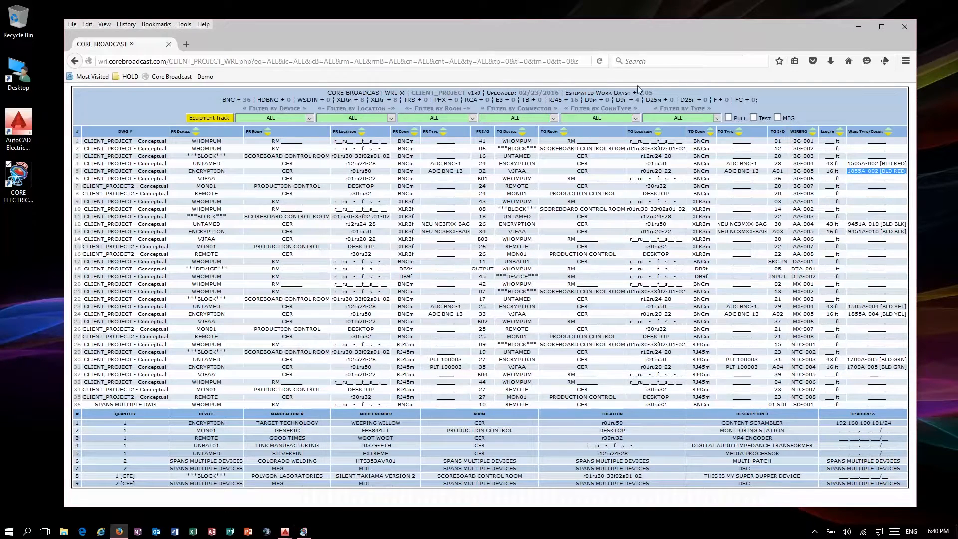
{"action": "left_click", "coordinate": [599, 61]}
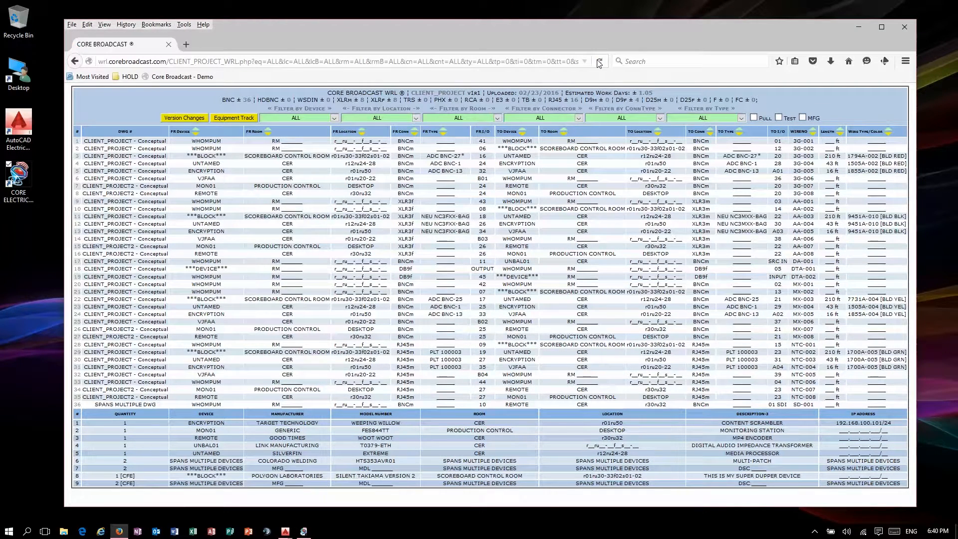
{"action": "left_click_drag", "start_coordinate": [847, 157], "coordinate": [897, 157]}
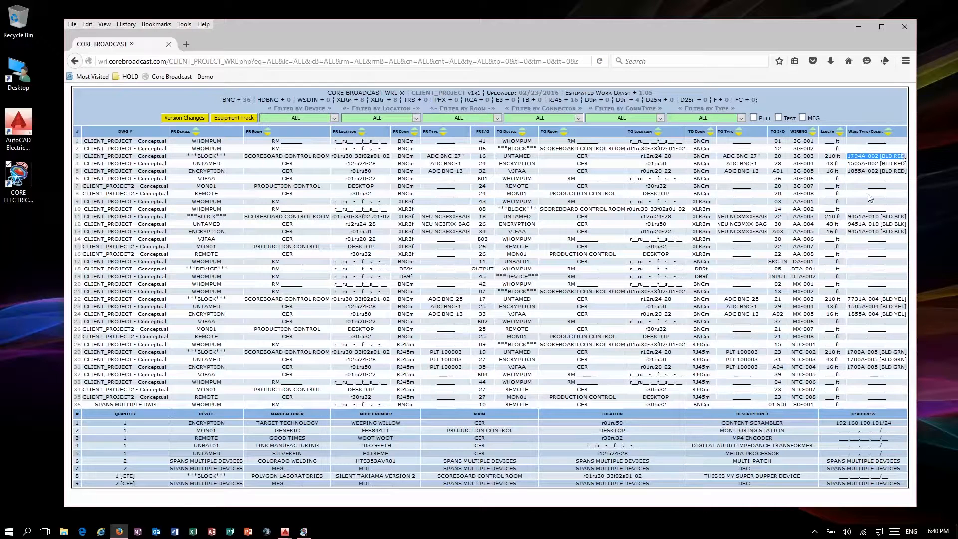
{"action": "left_click_drag", "start_coordinate": [848, 216], "coordinate": [906, 217]}
{"action": "left_click_drag", "start_coordinate": [852, 297], "coordinate": [908, 303]}
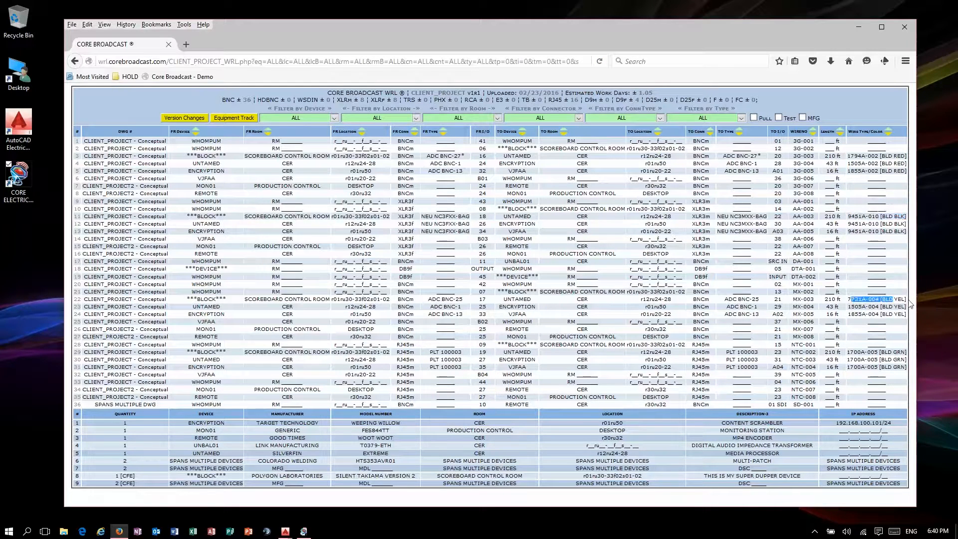
Review the version changes for CLIENT_PROJECT, including the connector types at both ends, and return to the wire run list
{"action": "left_click", "coordinate": [187, 117]}
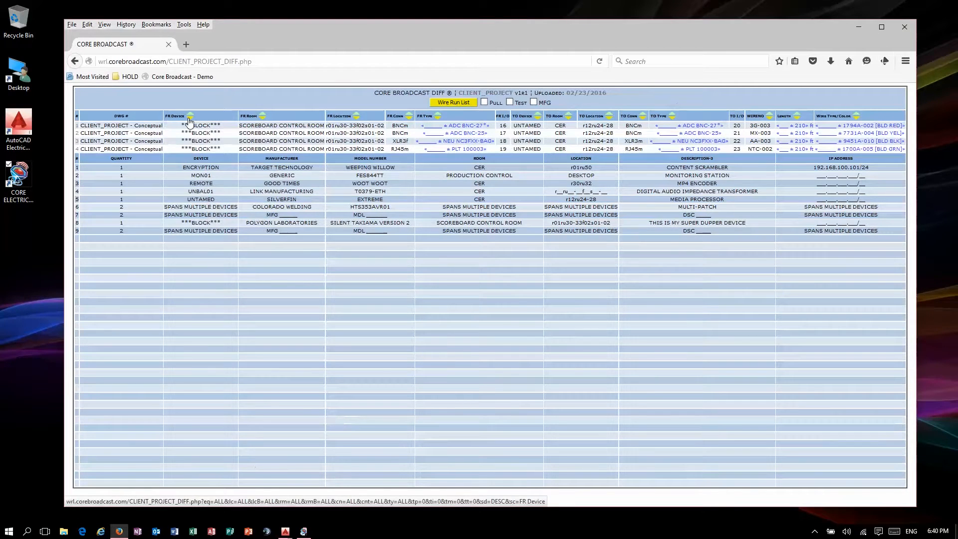
{"action": "mouse_move", "coordinate": [470, 147]}
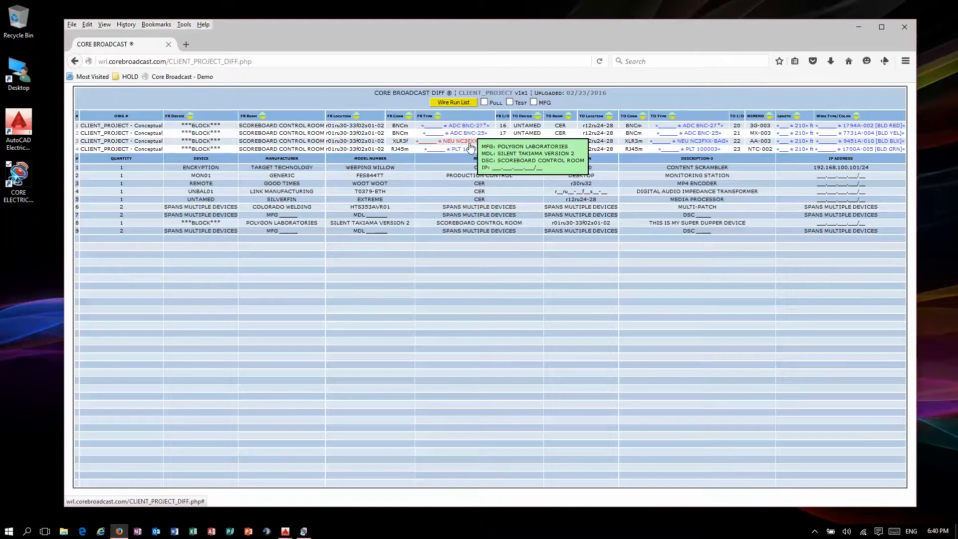
{"action": "mouse_move", "coordinate": [700, 150]}
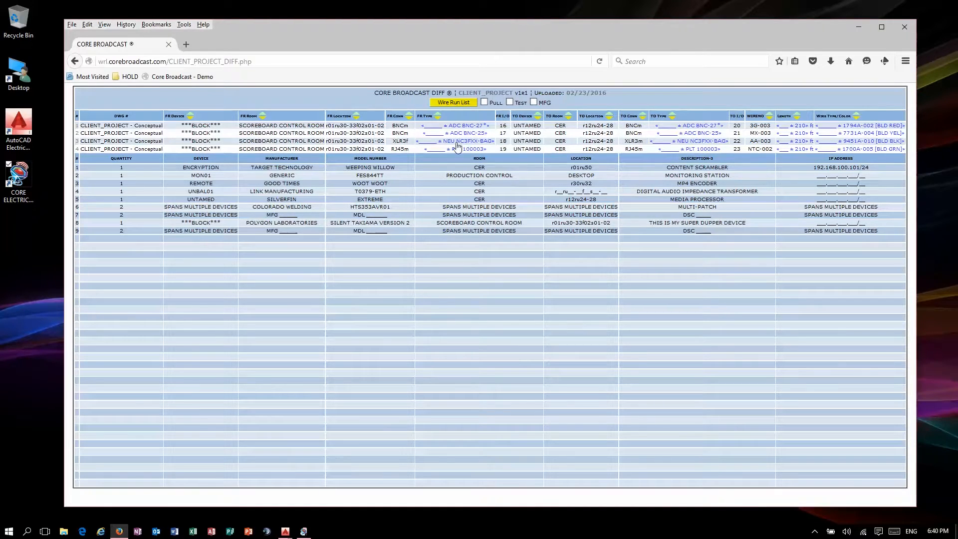
{"action": "left_click", "coordinate": [453, 102]}
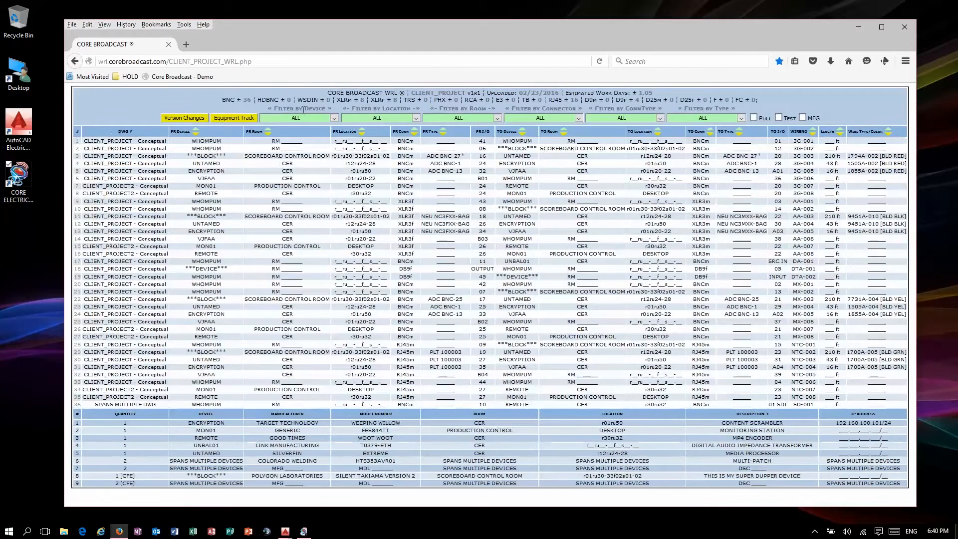
Review the equipment tracking list with purchase tracking turned on and off again, and return to the wire run list
{"action": "left_click", "coordinate": [240, 118]}
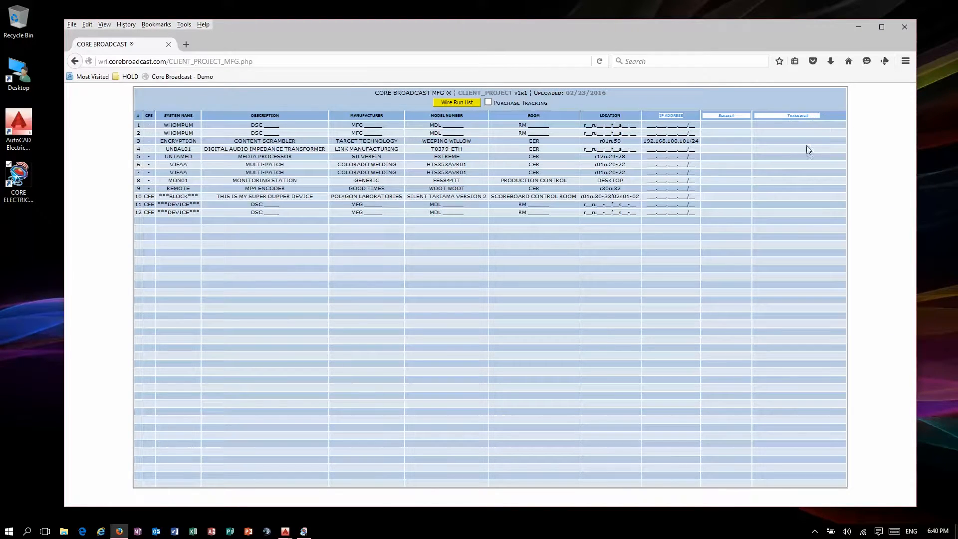
{"action": "left_click", "coordinate": [487, 102]}
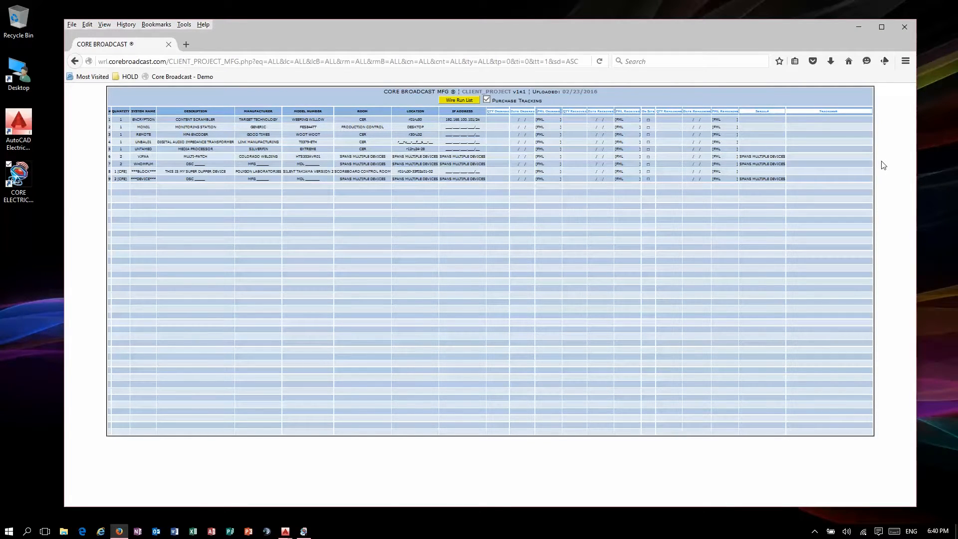
{"action": "left_click", "coordinate": [487, 100]}
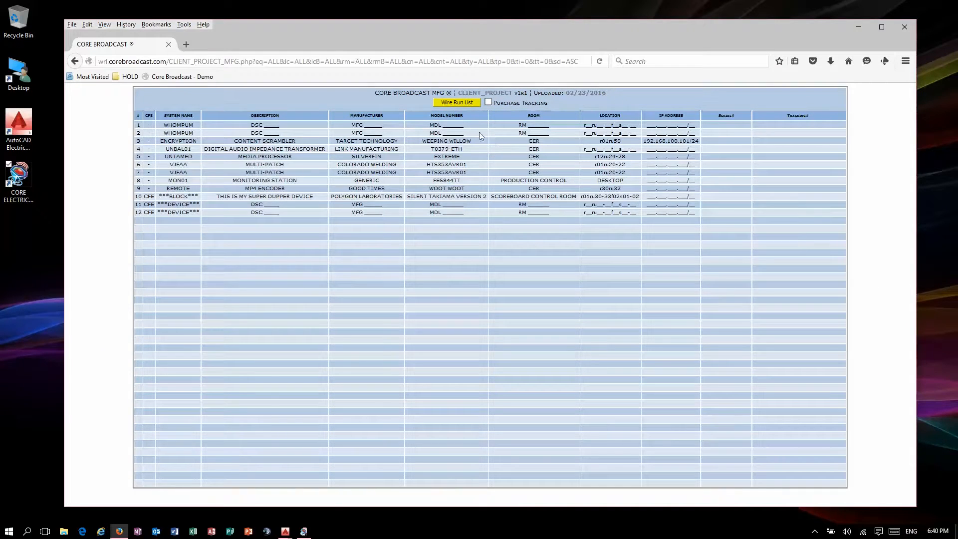
{"action": "left_click", "coordinate": [452, 102]}
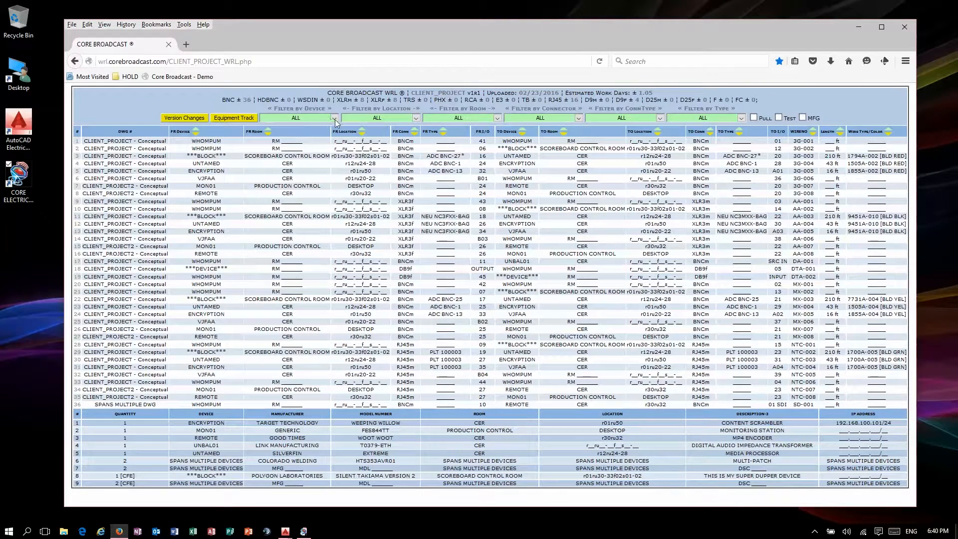
Filter the wire run list by the ENCRYPTION device, review its wires and estimated work days, and reset the filter
{"action": "left_click", "coordinate": [334, 118]}
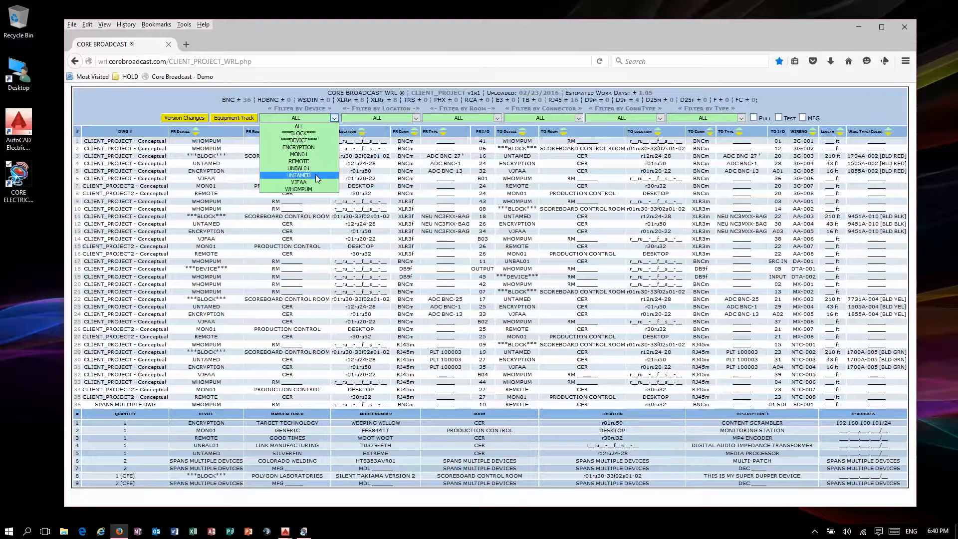
{"action": "left_click", "coordinate": [323, 147]}
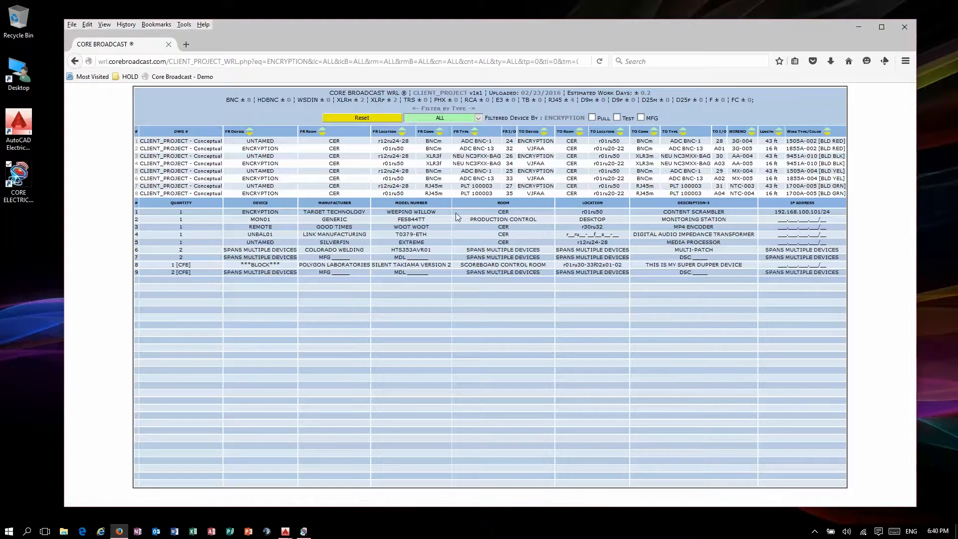
{"action": "mouse_move", "coordinate": [563, 168]}
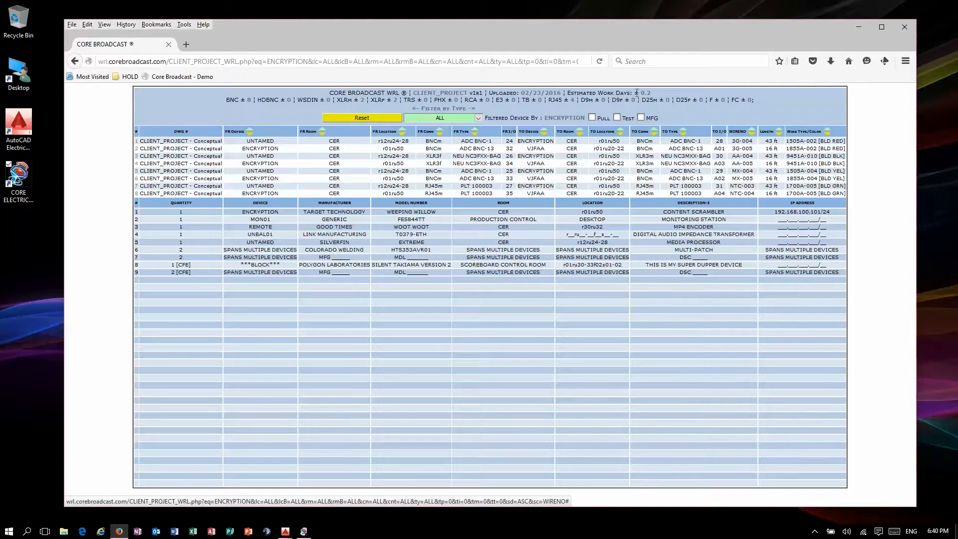
{"action": "left_click", "coordinate": [387, 118]}
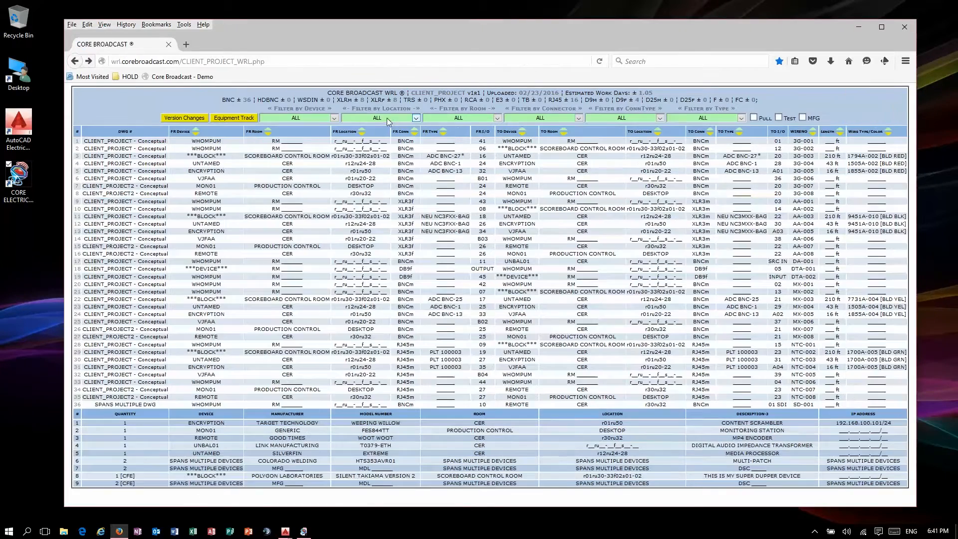
Filter the wire run list by location from Rack 01 to Rack 01 and check the filter description
{"action": "left_click", "coordinate": [408, 118]}
{"action": "left_click", "coordinate": [395, 141]}
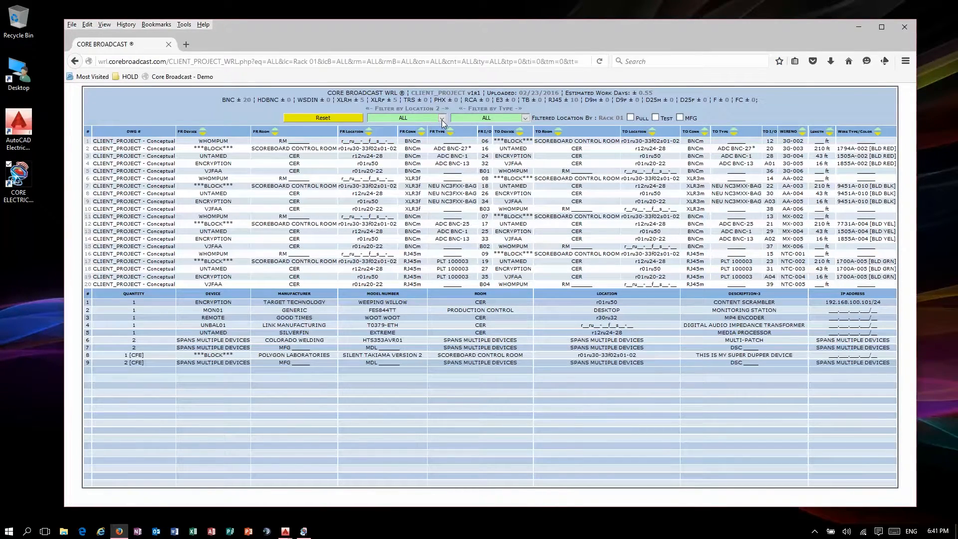
{"action": "left_click", "coordinate": [442, 118]}
{"action": "left_click", "coordinate": [399, 140]}
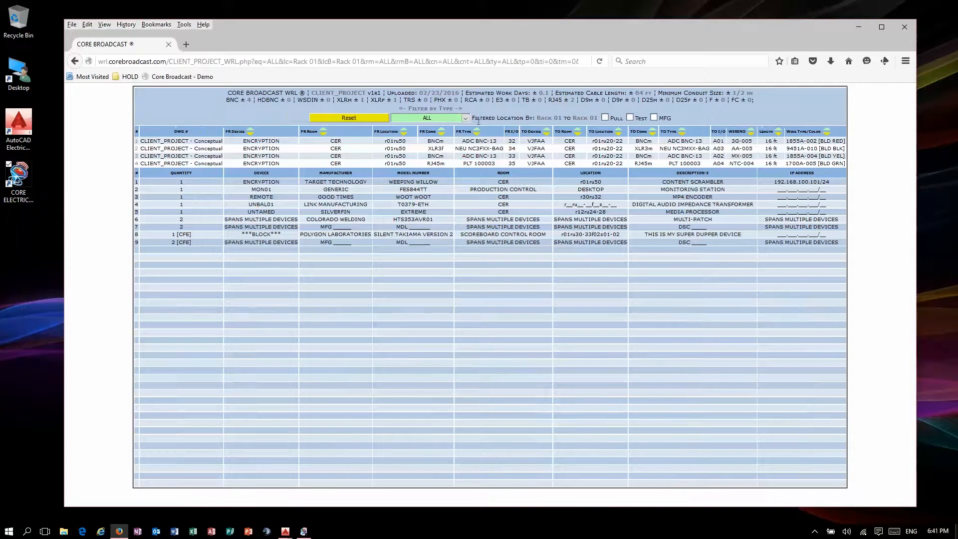
{"action": "left_click_drag", "start_coordinate": [473, 119], "coordinate": [593, 118]}
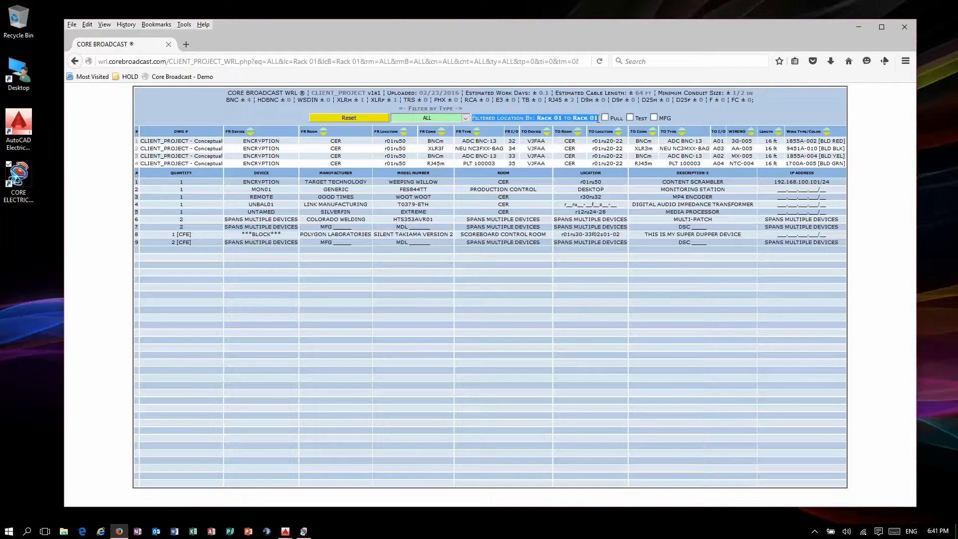
Check the estimated cable length and minimum conduit size for the Rack 01 wires, and reset the location filter
{"action": "mouse_move", "coordinate": [395, 164]}
{"action": "left_click_drag", "start_coordinate": [555, 92], "coordinate": [736, 94]}
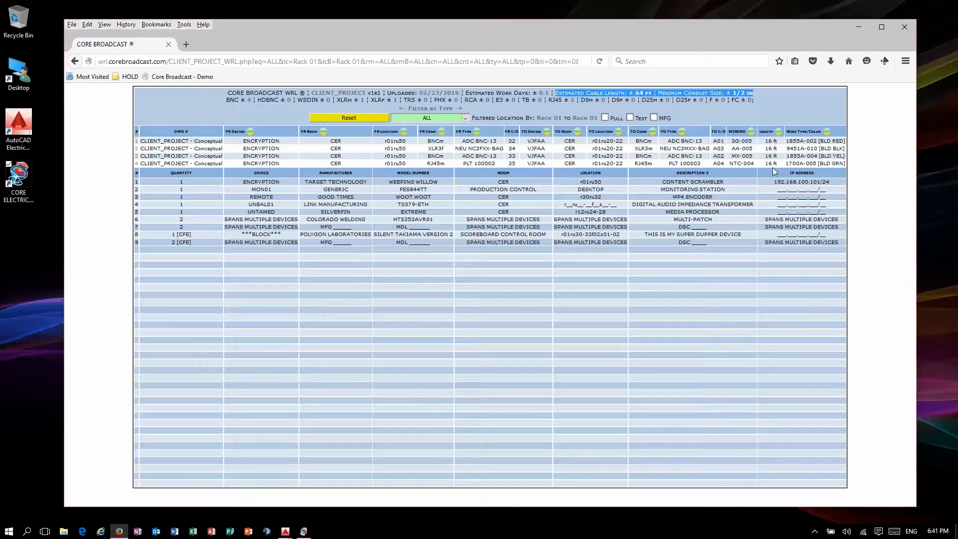
{"action": "left_click", "coordinate": [353, 118]}
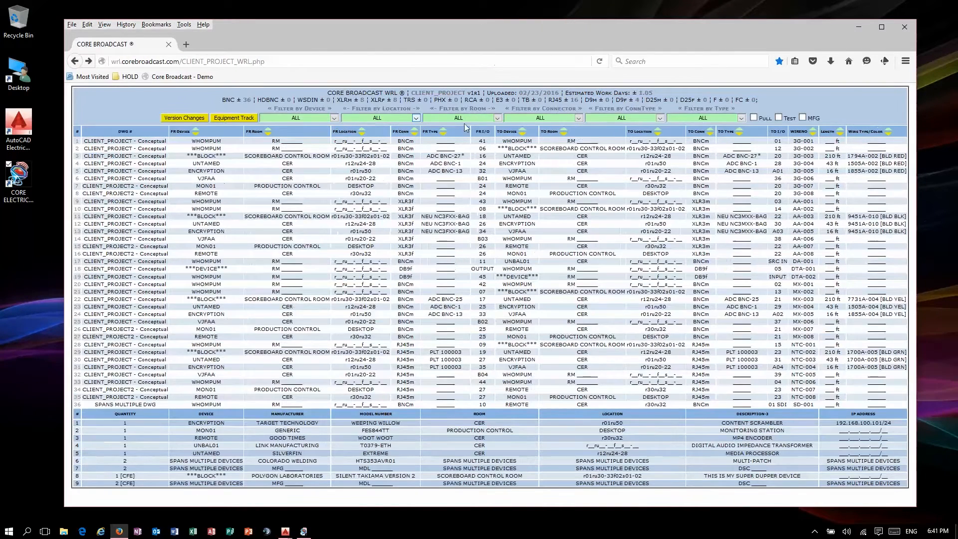
Filter the wire run list by room from CER to CER, review its cable length and conduit size, and clear the second room filter
{"action": "left_click", "coordinate": [497, 118]}
{"action": "left_click", "coordinate": [479, 141]}
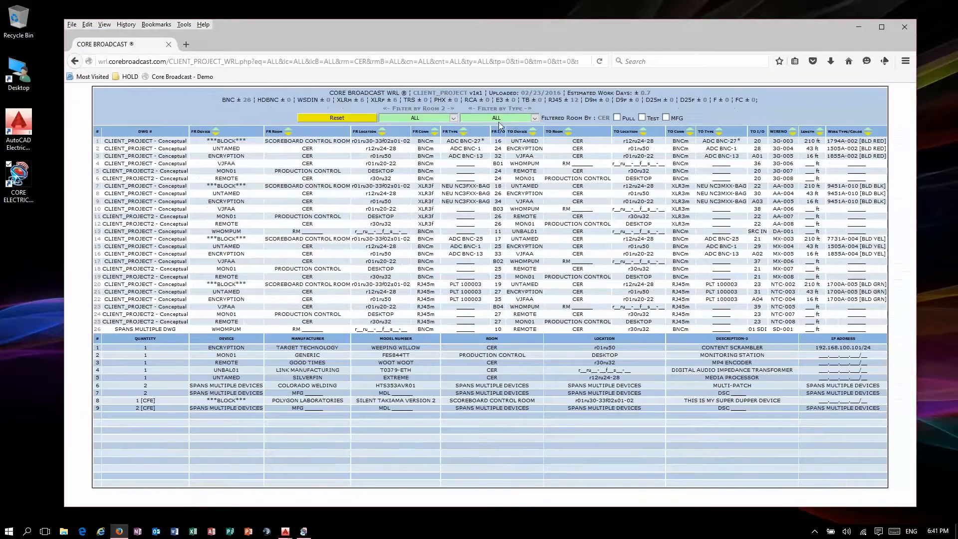
{"action": "left_click", "coordinate": [455, 121]}
{"action": "left_click", "coordinate": [428, 149]}
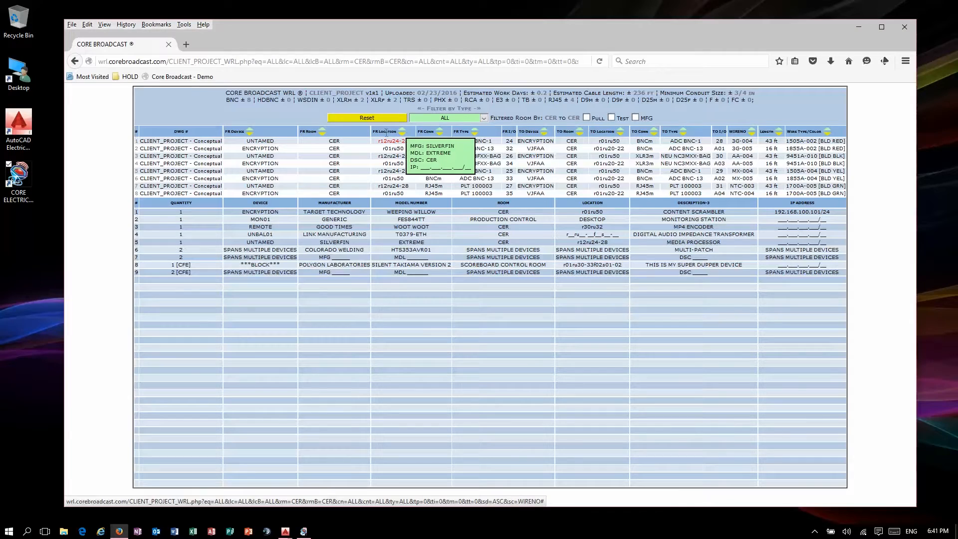
{"action": "left_click_drag", "start_coordinate": [493, 118], "coordinate": [582, 119]}
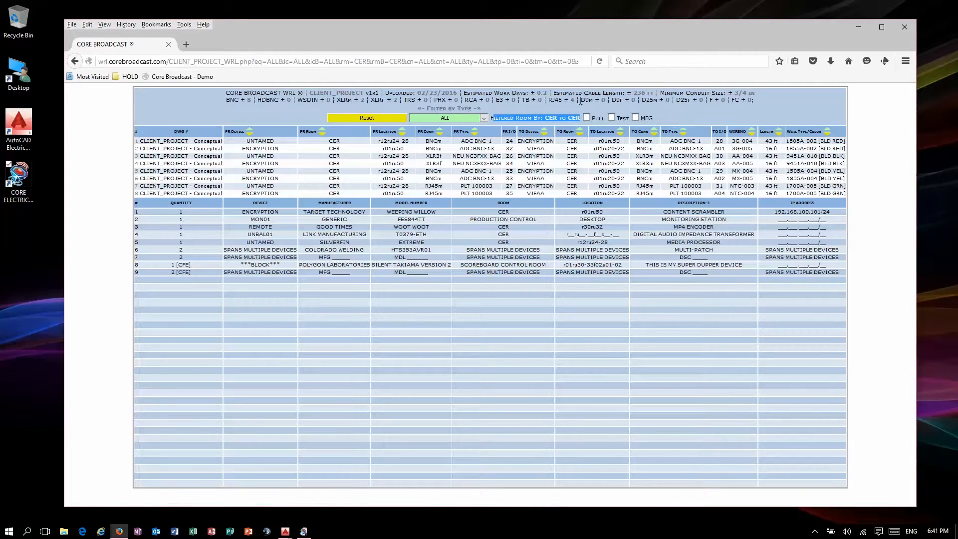
{"action": "left_click_drag", "start_coordinate": [554, 92], "coordinate": [764, 92]}
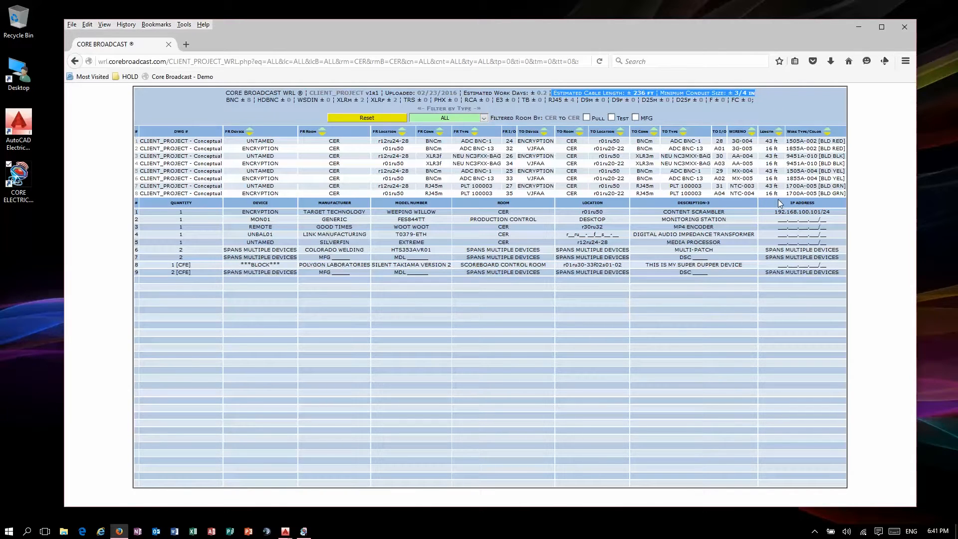
{"action": "left_click", "coordinate": [381, 117]}
Filter the CER wires to SCOREBOARD CONTROL ROOM, review the estimated cable length and conduit size, and reset the filter
{"action": "left_click", "coordinate": [454, 118]}
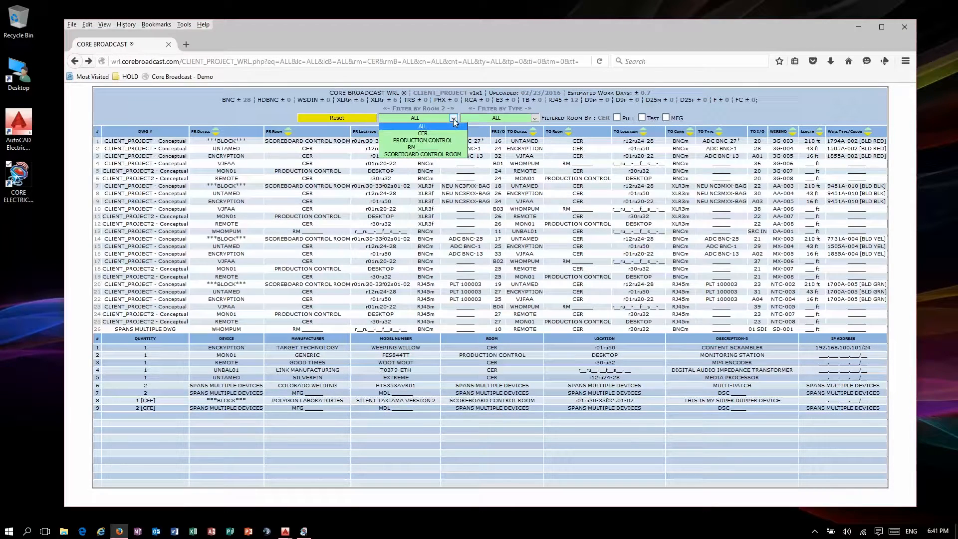
{"action": "left_click", "coordinate": [422, 155]}
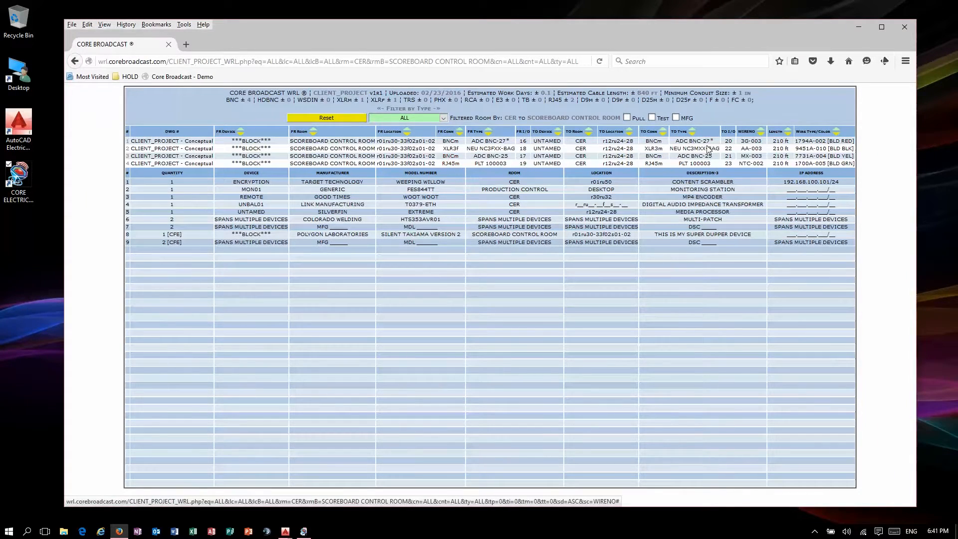
{"action": "left_click_drag", "start_coordinate": [582, 93], "coordinate": [776, 96]}
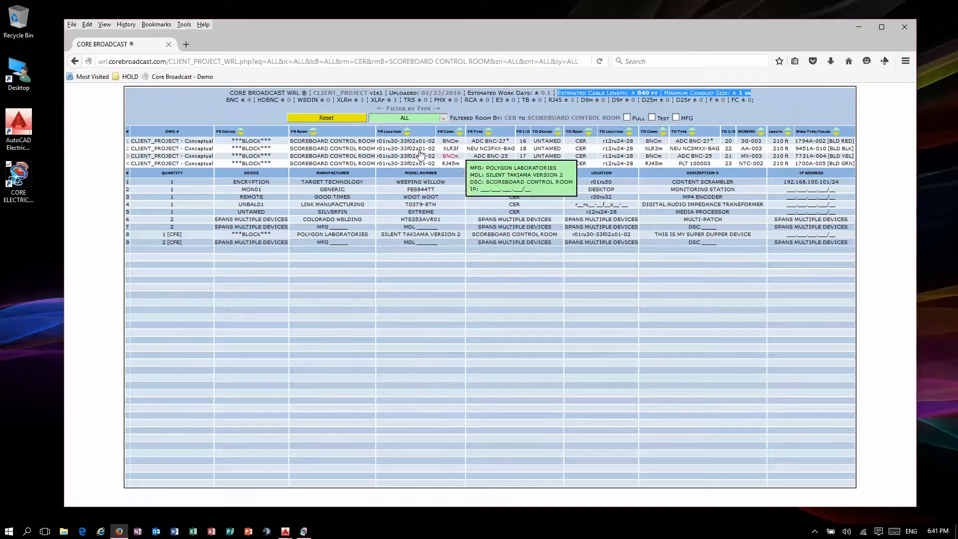
{"action": "left_click_drag", "start_coordinate": [454, 121], "coordinate": [632, 119]}
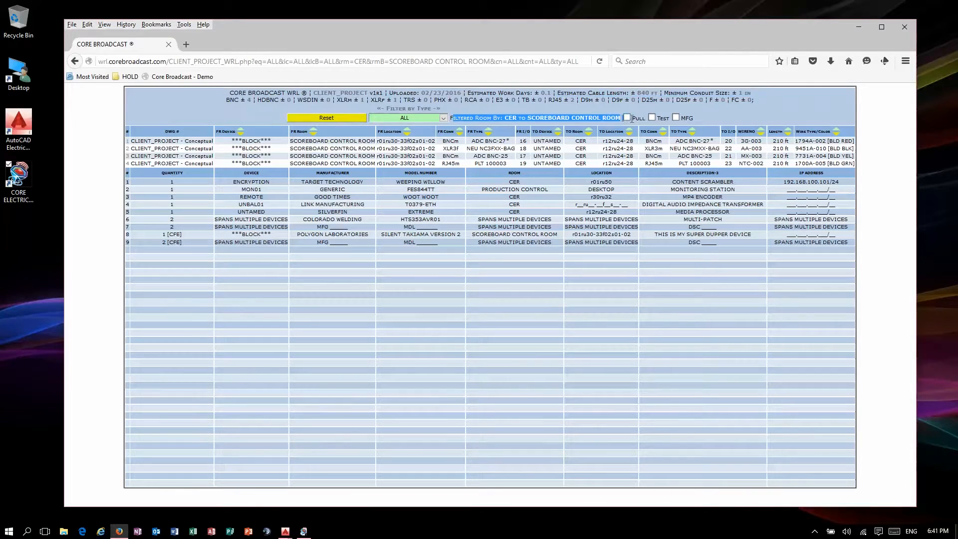
{"action": "left_click", "coordinate": [325, 119]}
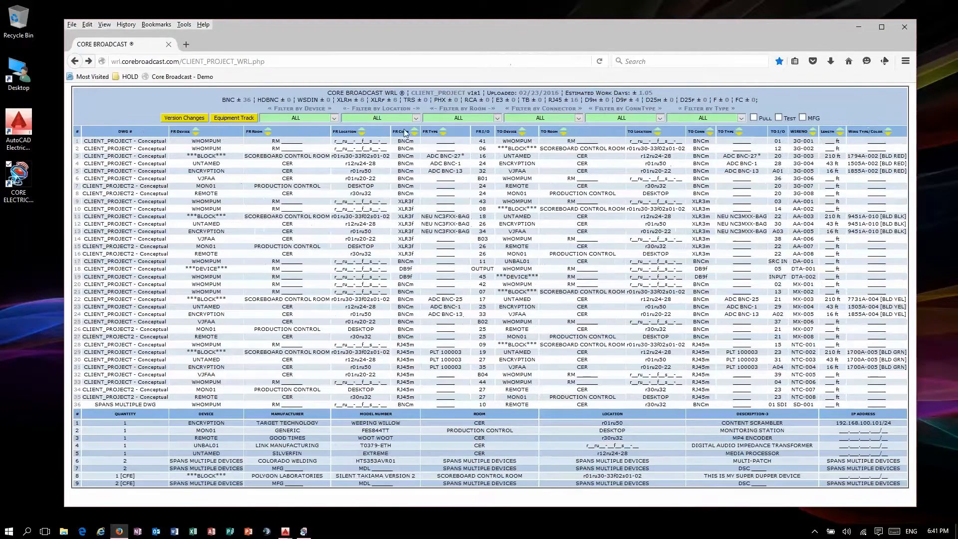
Filter the wire run list by the BNCm connector, review its wires, and reset the filter
{"action": "left_click", "coordinate": [578, 118]}
{"action": "left_click", "coordinate": [543, 134]}
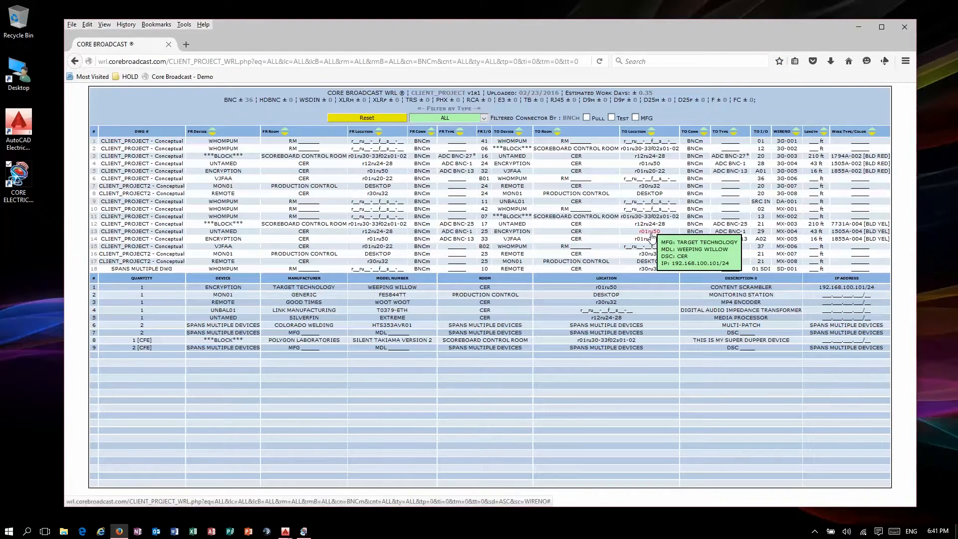
{"action": "left_click", "coordinate": [388, 116]}
Filter the wire run list by connector type ADC BNC-1, check the BNC connector count, and reset the filter
{"action": "left_click", "coordinate": [659, 118]}
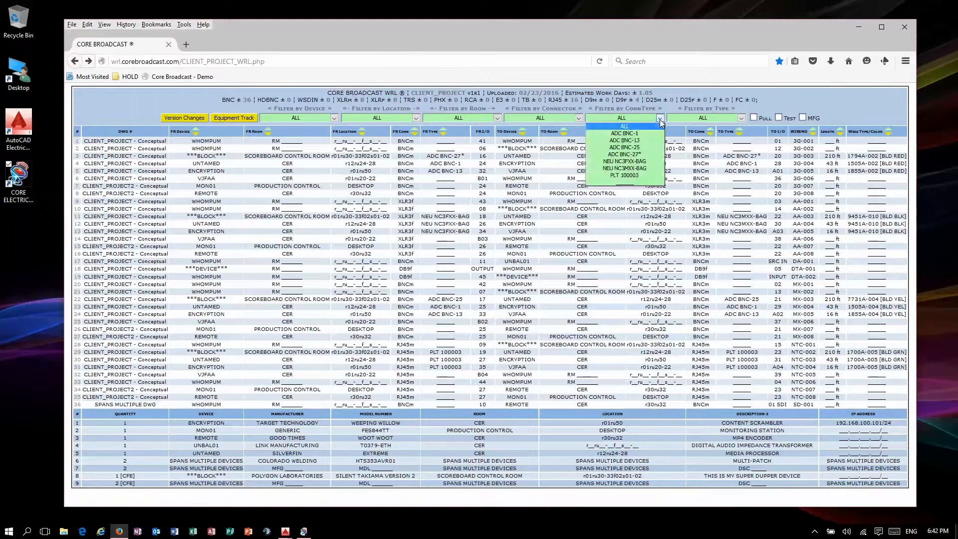
{"action": "left_click", "coordinate": [644, 133]}
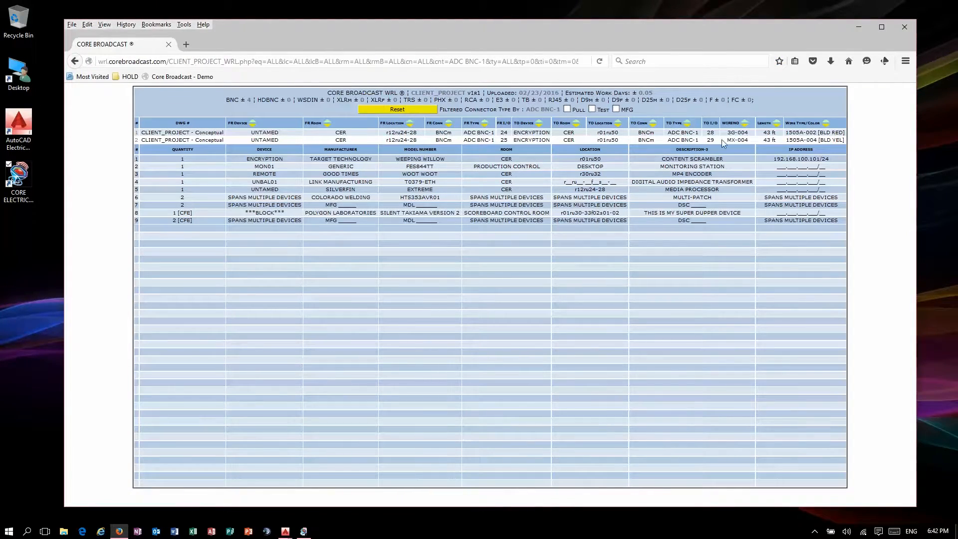
{"action": "mouse_move", "coordinate": [676, 143]}
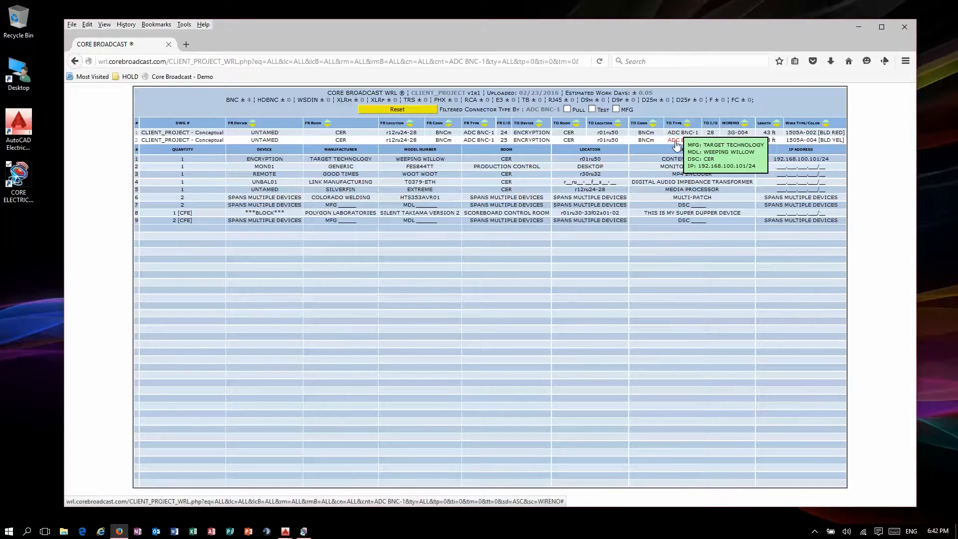
{"action": "left_click_drag", "start_coordinate": [235, 90], "coordinate": [254, 109]}
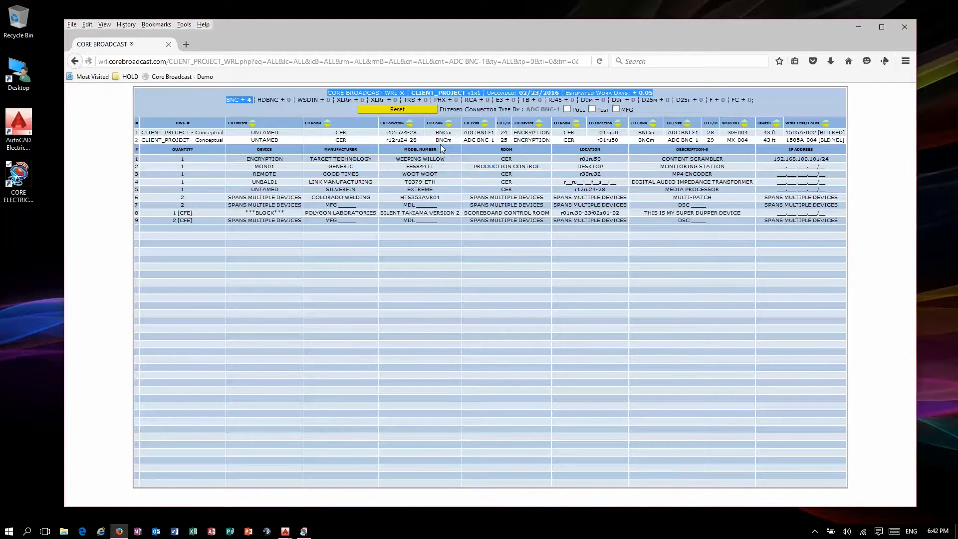
{"action": "left_click", "coordinate": [392, 108]}
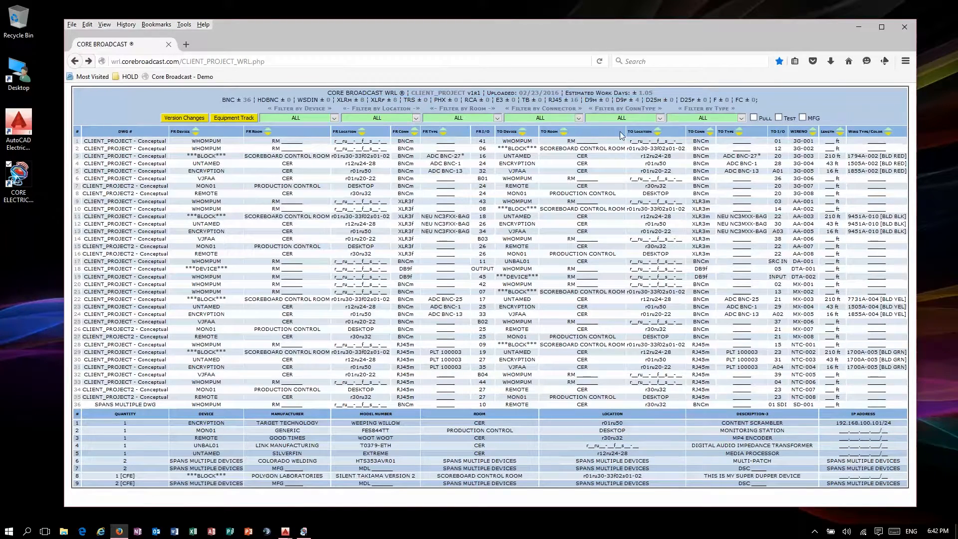
Filter the wire run list by wire type 1700A-005 [BLD GRN], check its RJ45 count and estimated cable length, and reset the filter
{"action": "left_click", "coordinate": [740, 118]}
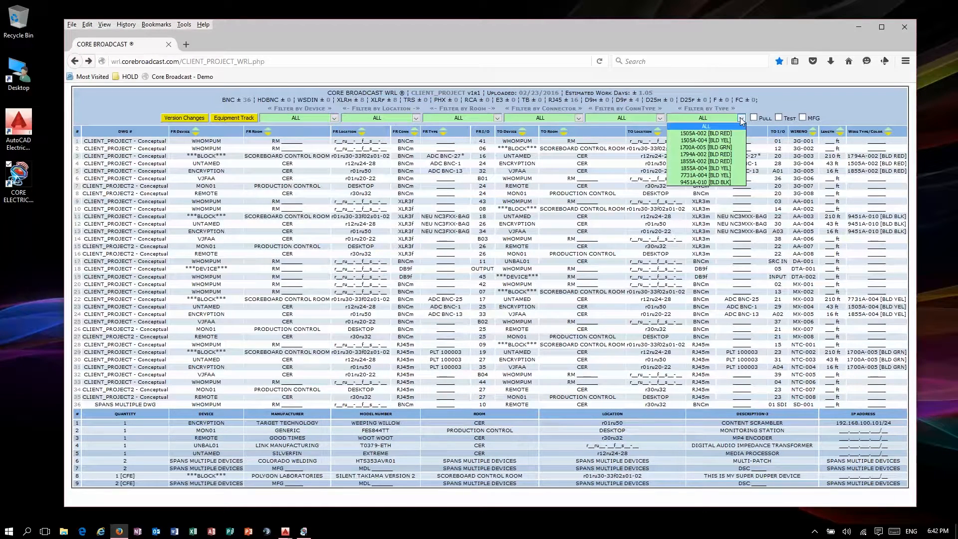
{"action": "left_click", "coordinate": [726, 147]}
{"action": "mouse_move", "coordinate": [605, 141]}
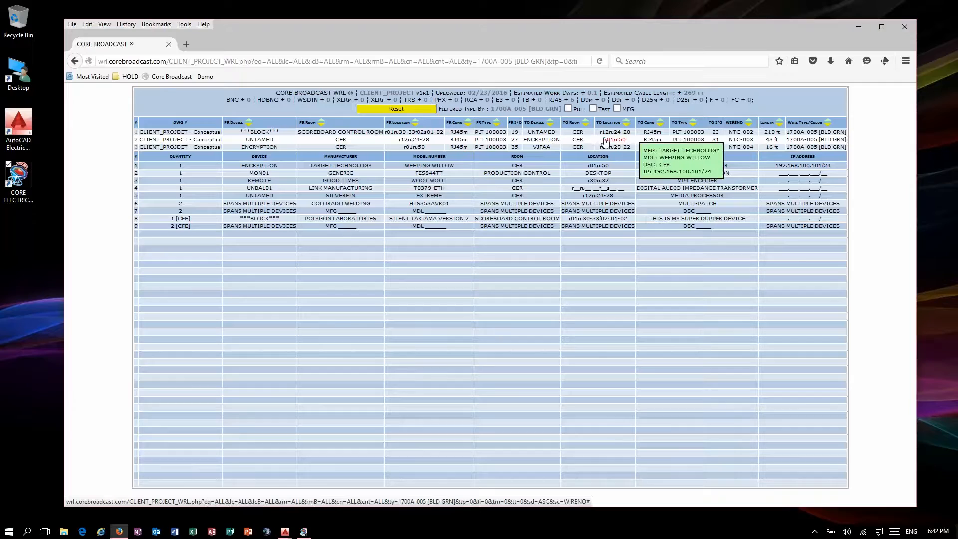
{"action": "left_click_drag", "start_coordinate": [549, 100], "coordinate": [576, 100]}
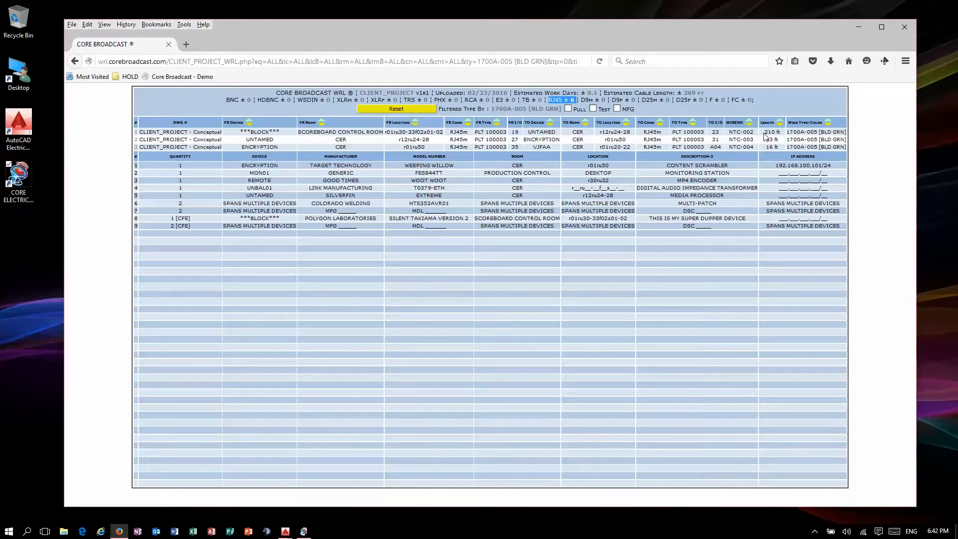
{"action": "left_click_drag", "start_coordinate": [604, 93], "coordinate": [718, 94]}
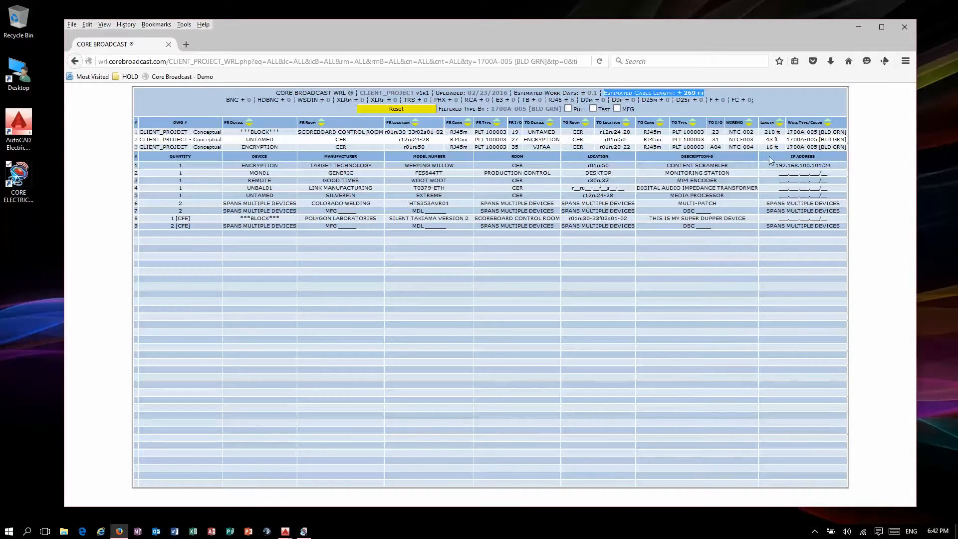
{"action": "left_click", "coordinate": [414, 110]}
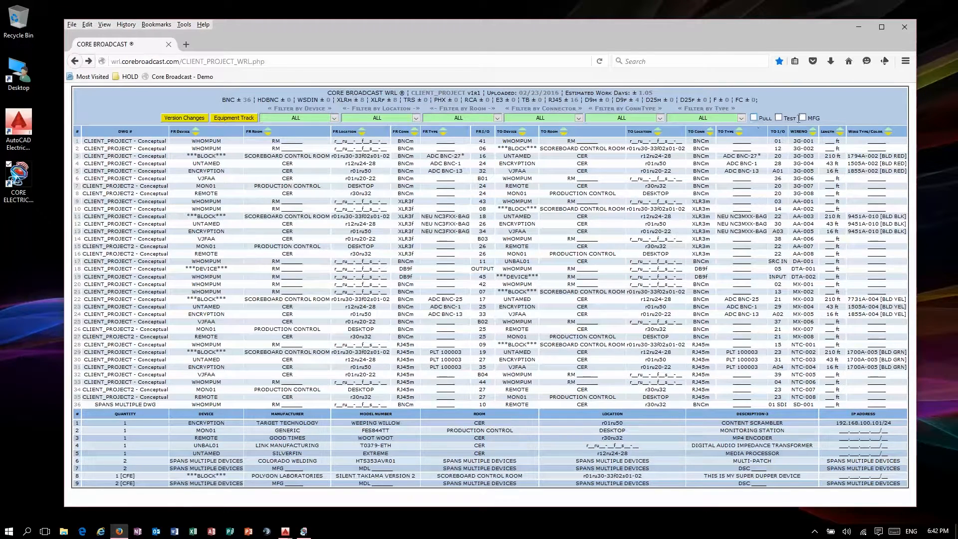
Turn on the Pull, Test and MFG views of the wire run list and examine the manufacturer and model columns
{"action": "left_click", "coordinate": [753, 118]}
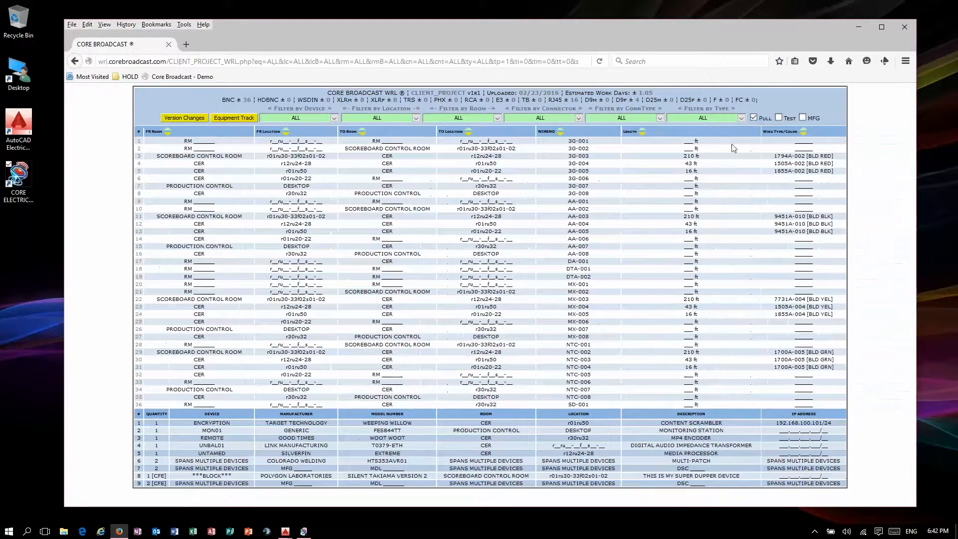
{"action": "mouse_move", "coordinate": [183, 161]}
{"action": "left_click", "coordinate": [778, 118]}
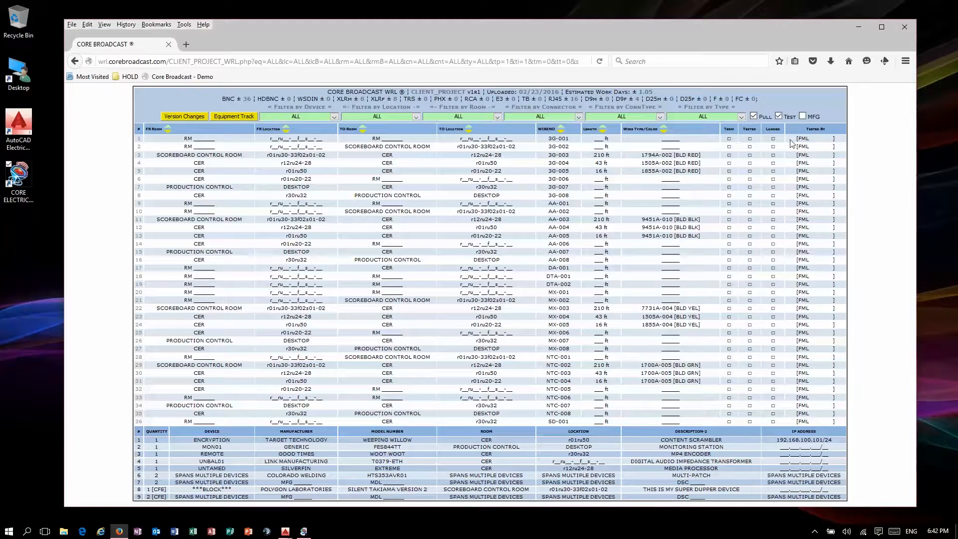
{"action": "left_click", "coordinate": [803, 116]}
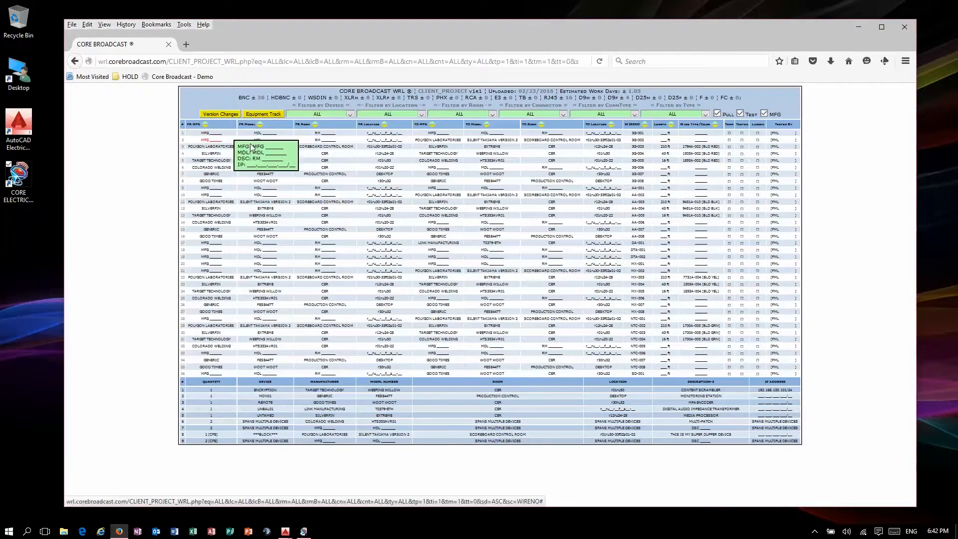
{"action": "mouse_move", "coordinate": [333, 153]}
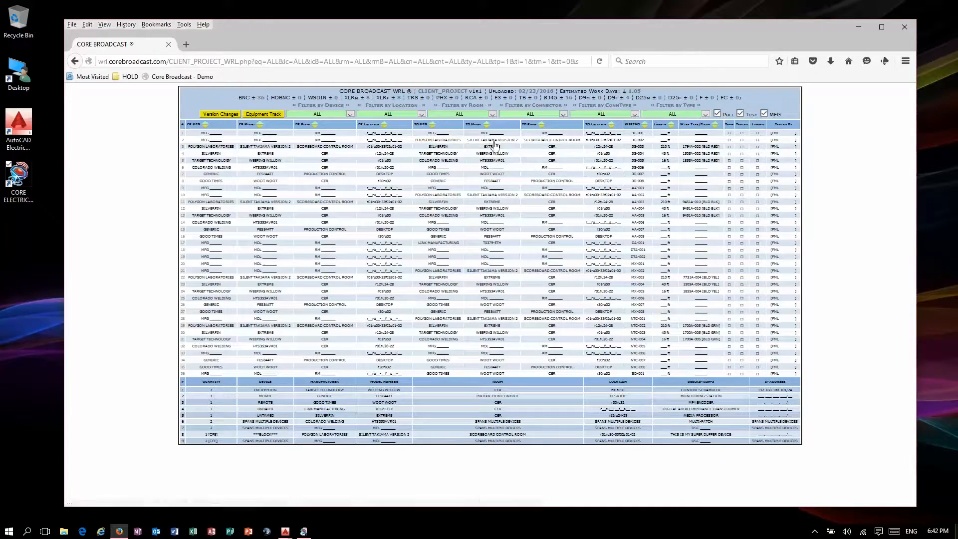
{"action": "mouse_move", "coordinate": [495, 143]}
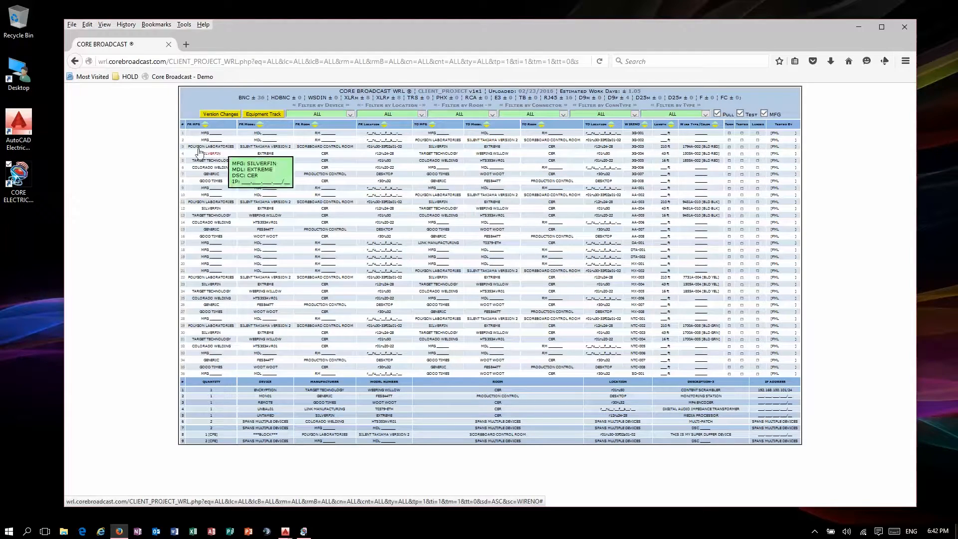
{"action": "mouse_move", "coordinate": [270, 152]}
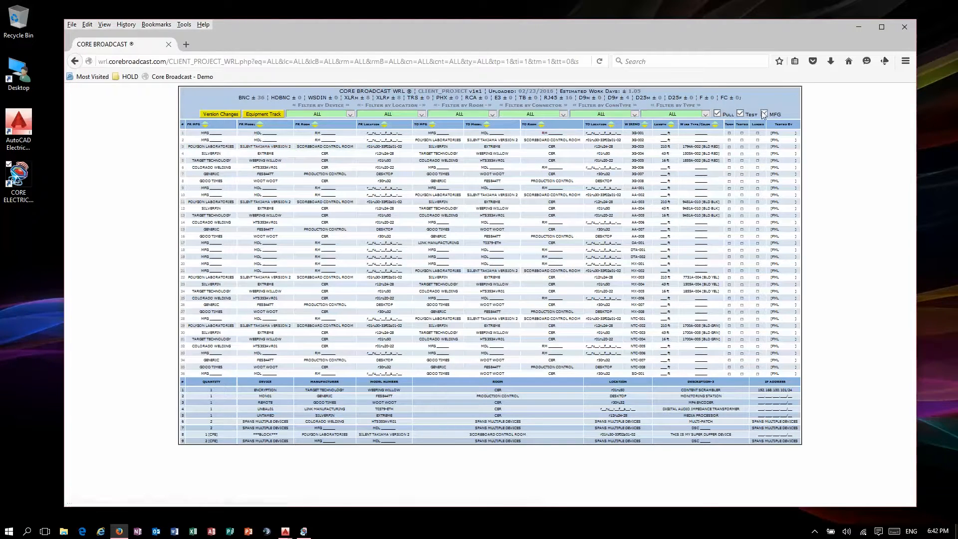
Compare the list with Pull off and on, and turn off the MFG, Test and Pull views to restore the full list
{"action": "left_click", "coordinate": [717, 114]}
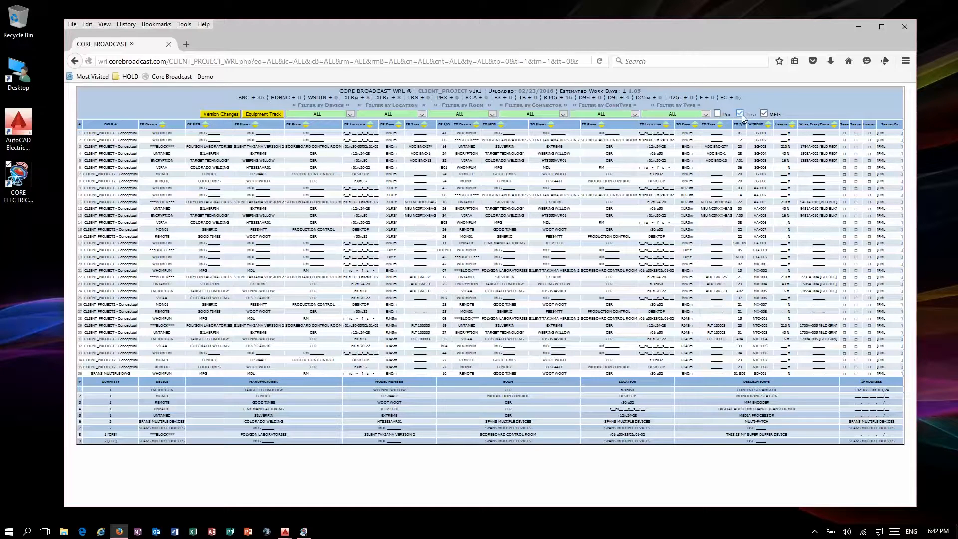
{"action": "left_click", "coordinate": [717, 113]}
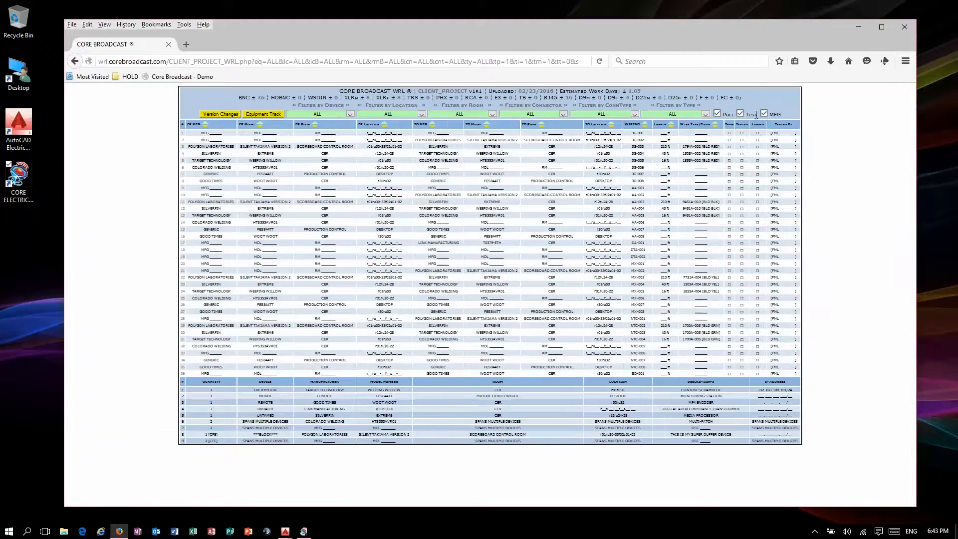
{"action": "left_click", "coordinate": [764, 114]}
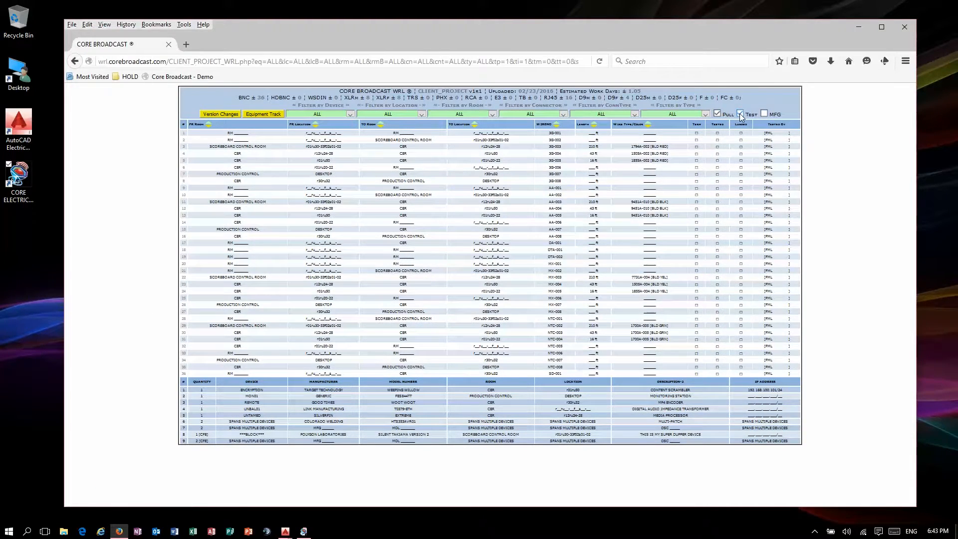
{"action": "left_click", "coordinate": [740, 114]}
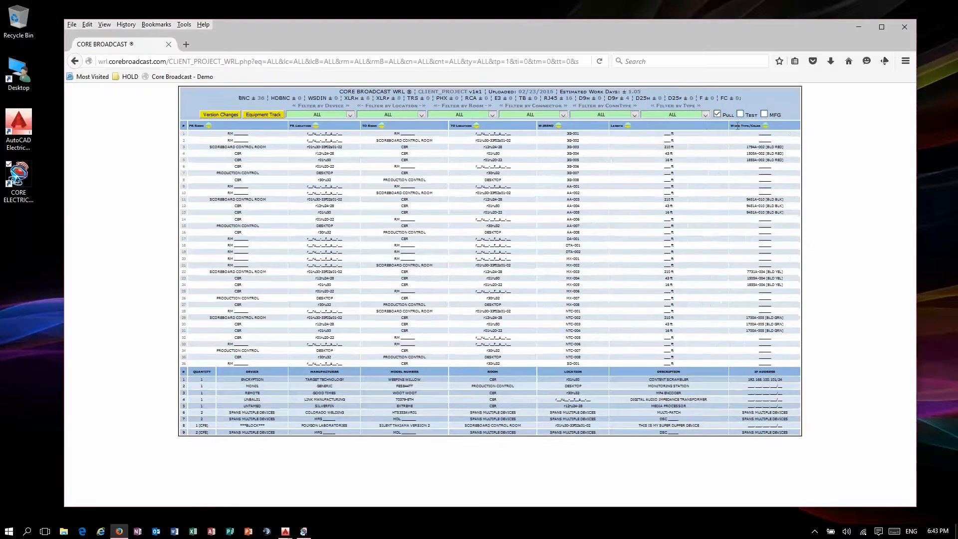
{"action": "left_click", "coordinate": [717, 114]}
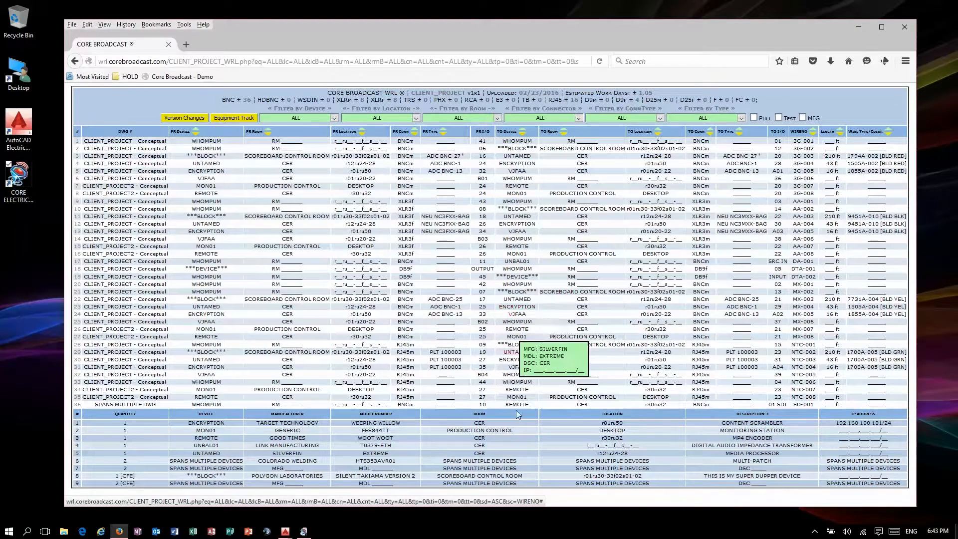
Close the online wire run list and, in the extractor's cable options, switch the wire manufacturer to GEPCO and back to BELDEN
{"action": "left_click", "coordinate": [907, 27]}
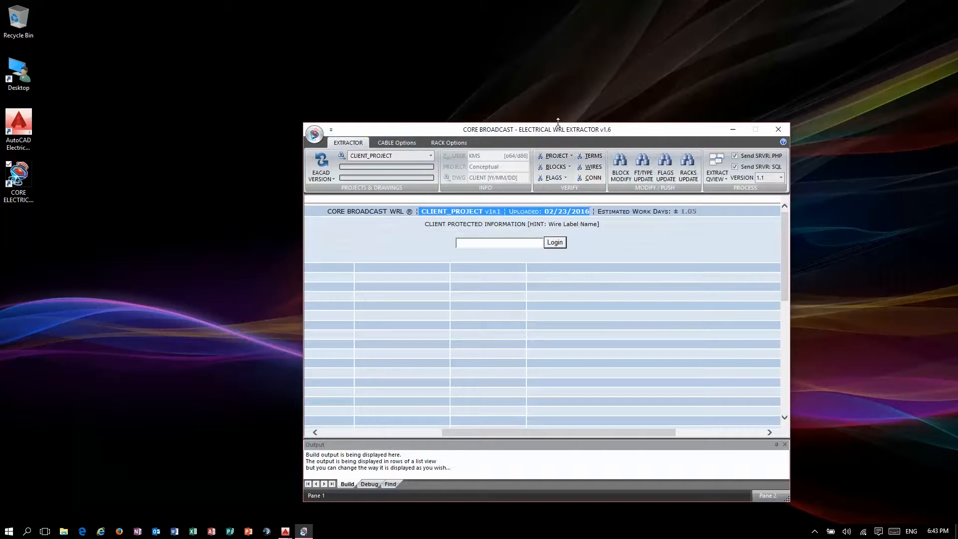
{"action": "left_click_drag", "start_coordinate": [559, 133], "coordinate": [500, 84]}
{"action": "left_click", "coordinate": [341, 93]}
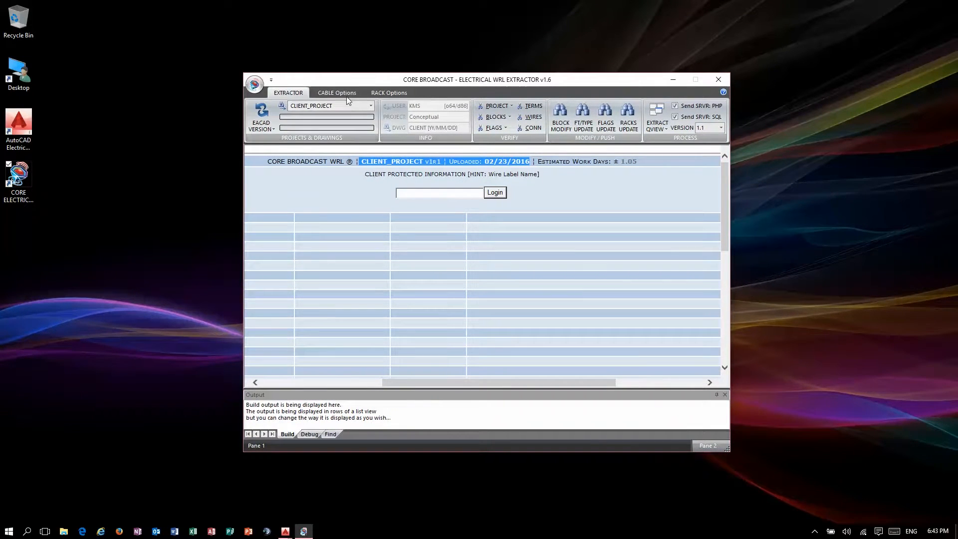
{"action": "left_click", "coordinate": [298, 130]}
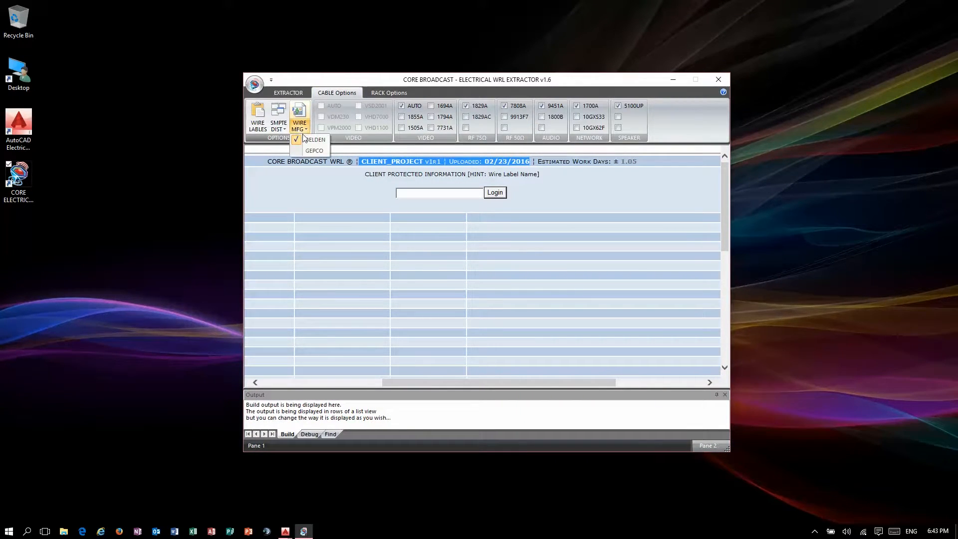
{"action": "left_click", "coordinate": [313, 150]}
{"action": "left_click", "coordinate": [313, 140]}
Examine the available SMPTE distance standards and the wire name definitions with their descriptions and colors
{"action": "left_click", "coordinate": [284, 128]}
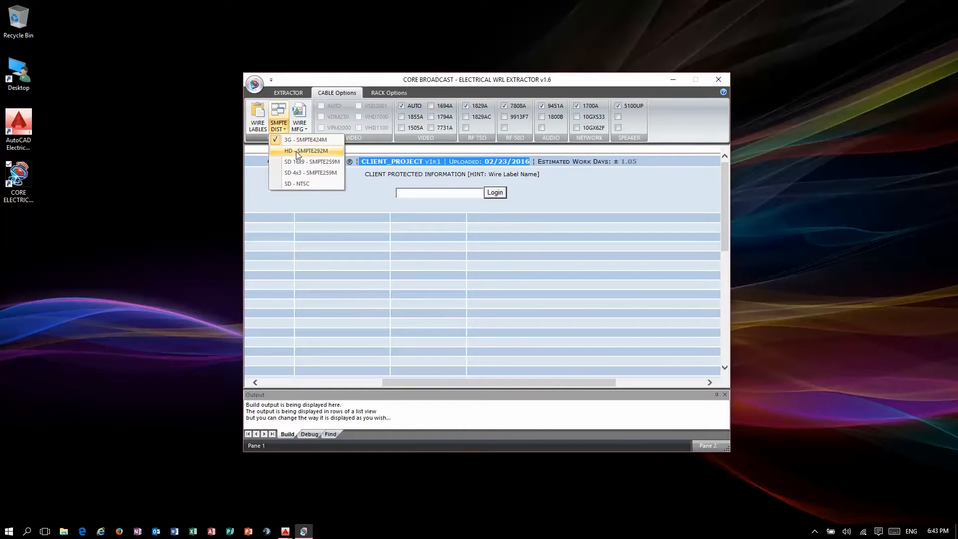
{"action": "left_click", "coordinate": [274, 129]}
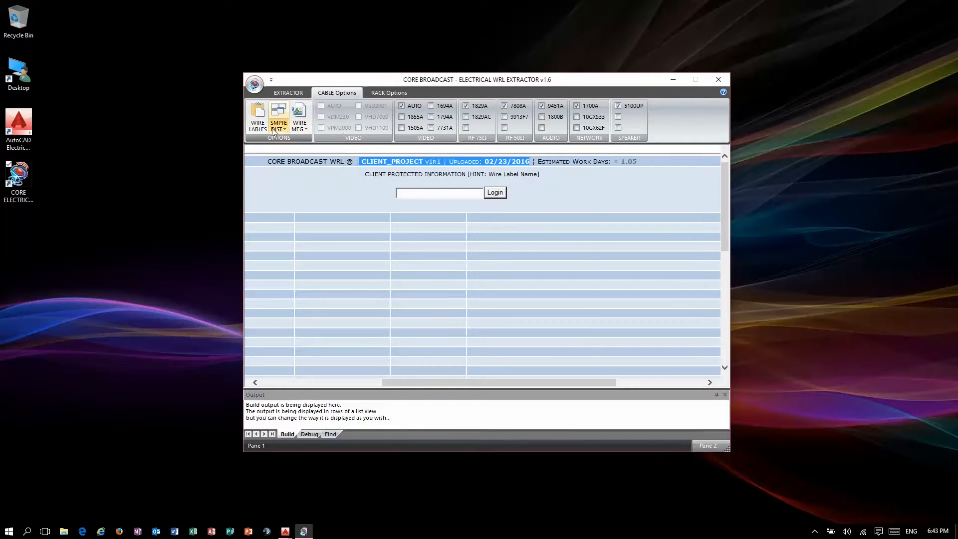
{"action": "left_click", "coordinate": [257, 119]}
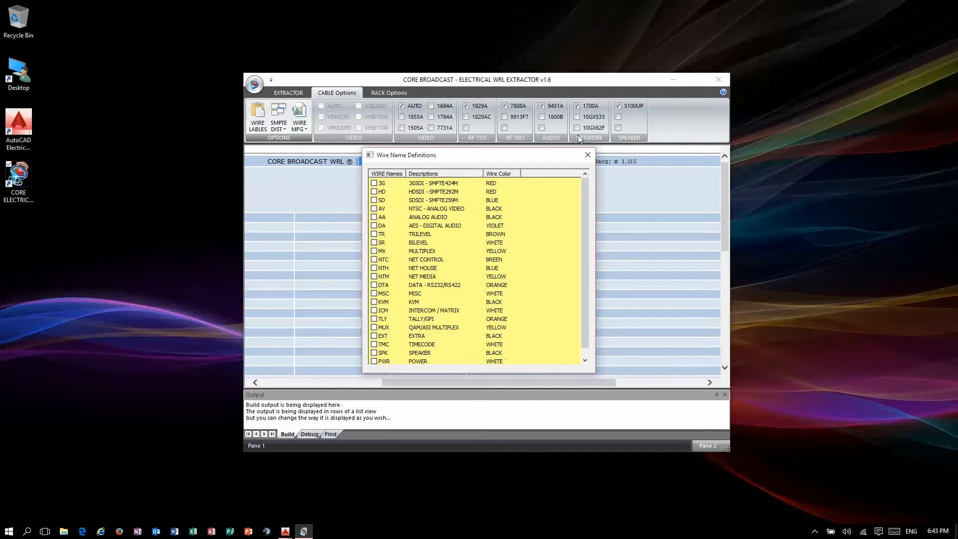
{"action": "left_click", "coordinate": [588, 154]}
In the rack options, switch the rack manufacturer to the one offering EBF models, and back to the one offering MRK models
{"action": "left_click", "coordinate": [389, 94]}
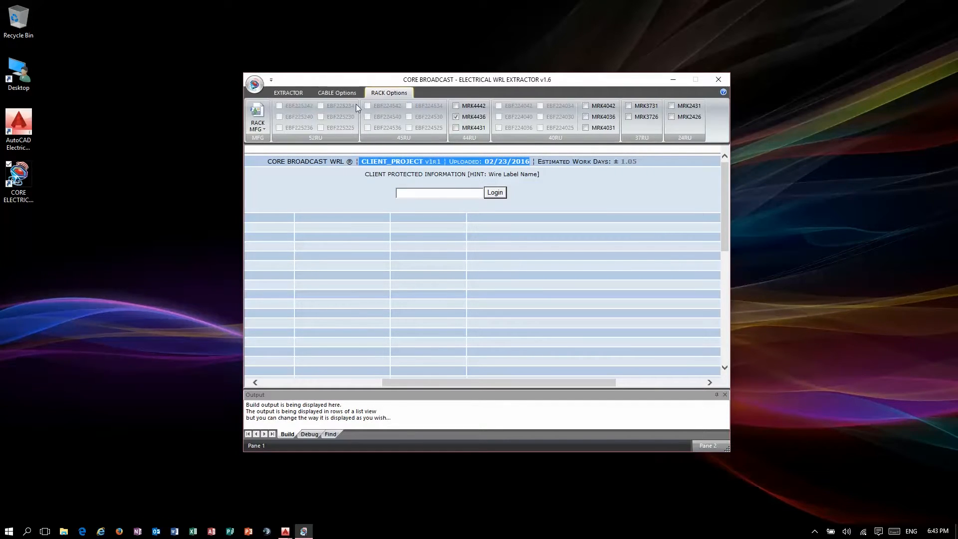
{"action": "left_click", "coordinate": [258, 127]}
{"action": "left_click", "coordinate": [276, 150]}
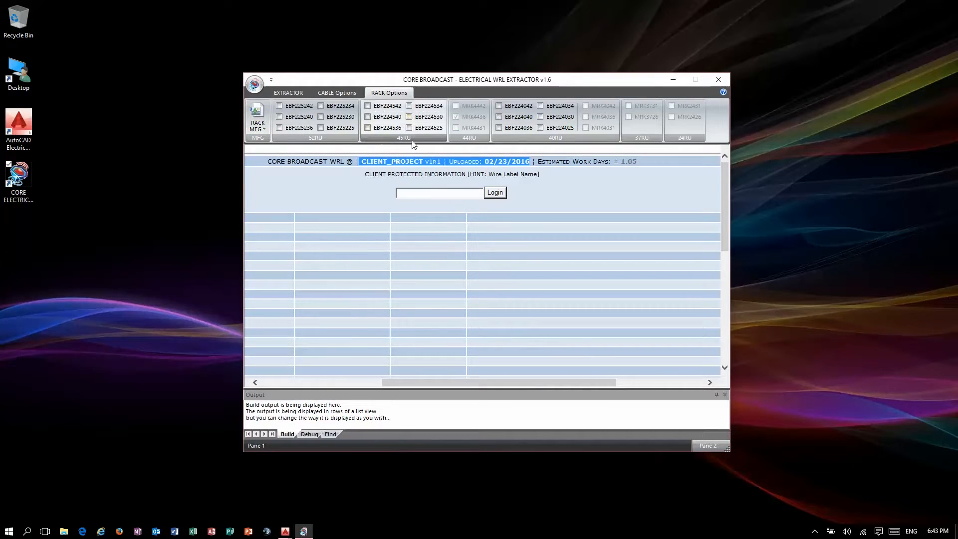
{"action": "left_click", "coordinate": [261, 131]}
{"action": "left_click", "coordinate": [274, 139]}
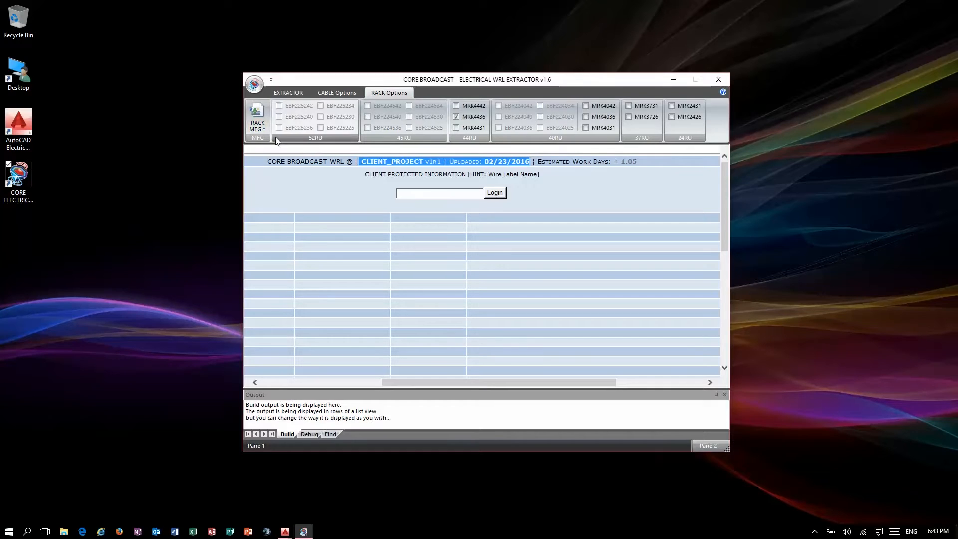
Verify the CLIENT_PROJECT project and examine its drawing naming and room block list
{"action": "left_click", "coordinate": [277, 94]}
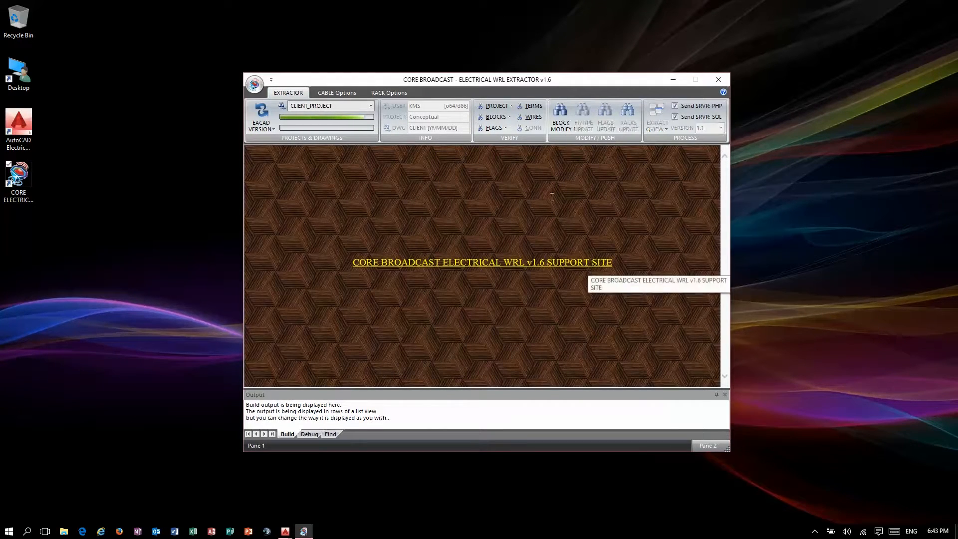
{"action": "left_click", "coordinate": [501, 108]}
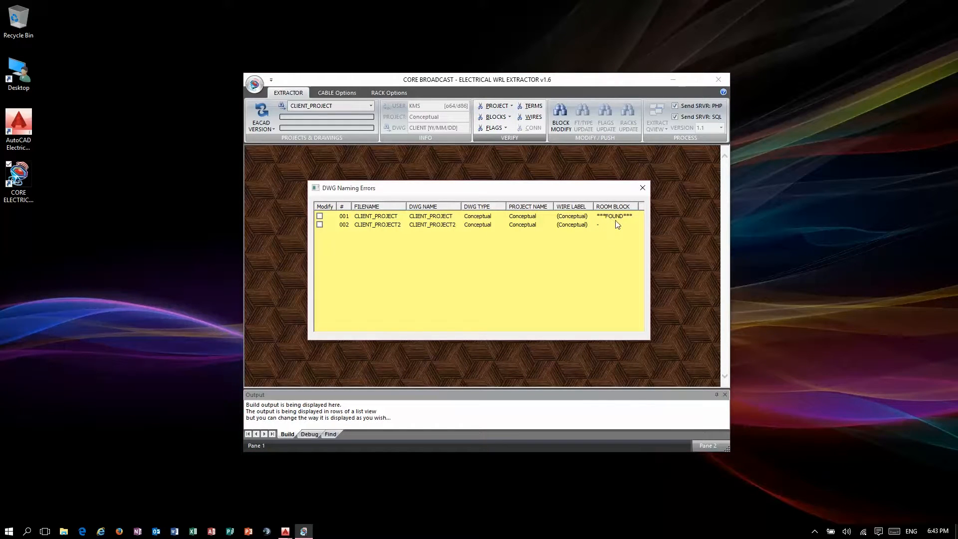
{"action": "left_click", "coordinate": [643, 188]}
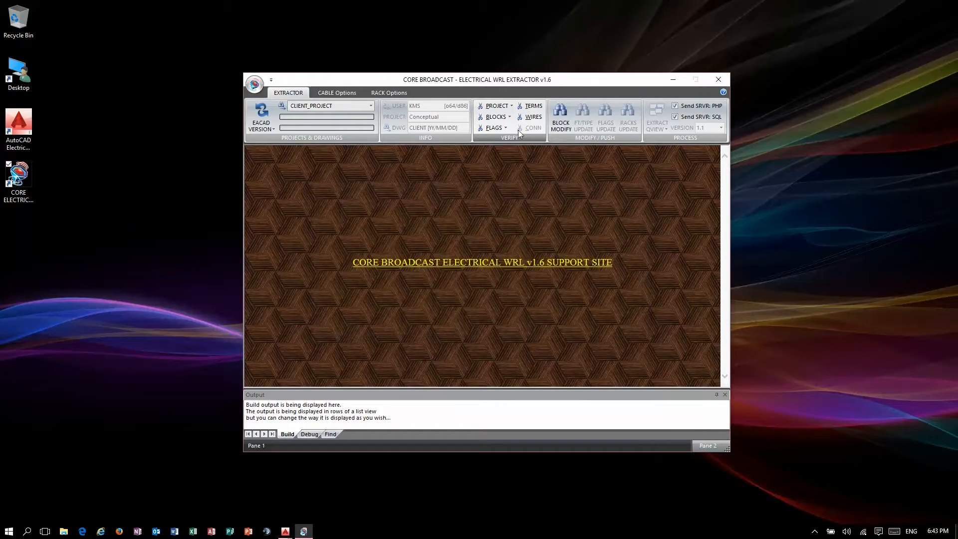
Verify the blocks and examine the block and page error entries through to the IP column
{"action": "left_click", "coordinate": [499, 117]}
{"action": "left_click", "coordinate": [509, 126]}
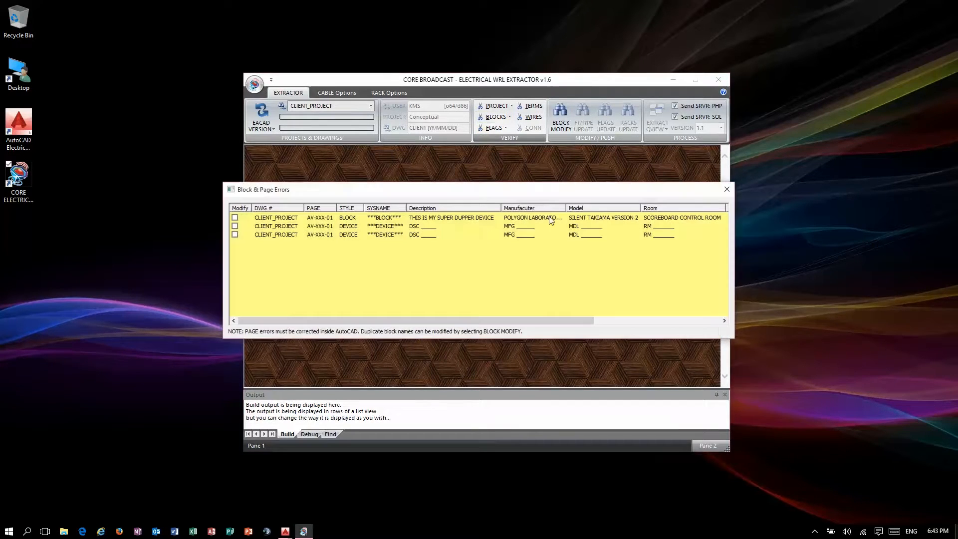
{"action": "left_click_drag", "start_coordinate": [543, 321], "coordinate": [688, 347]}
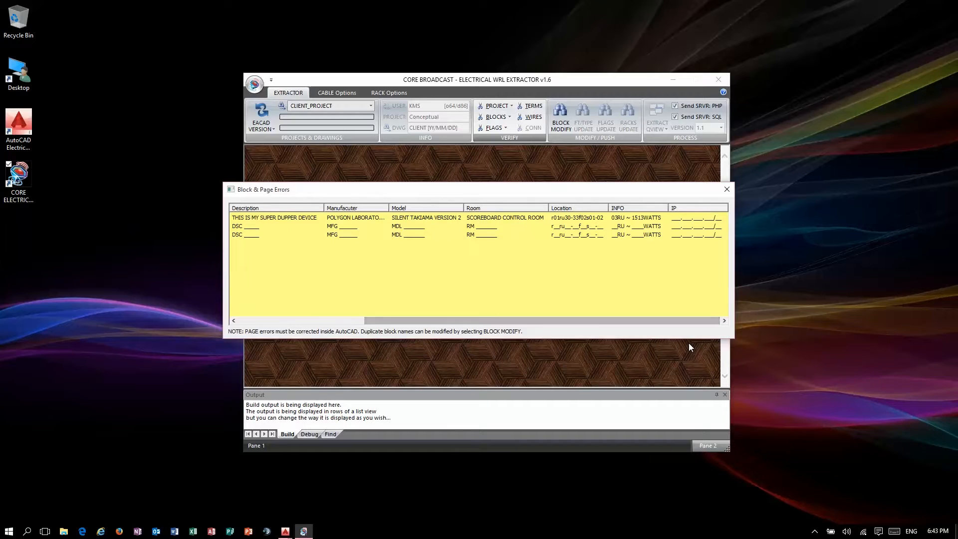
{"action": "left_click", "coordinate": [726, 189]}
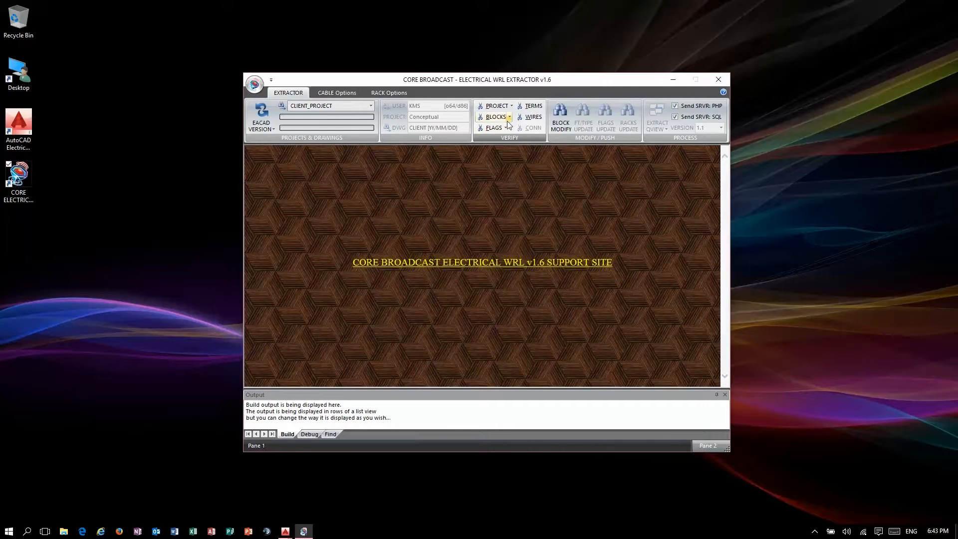
Examine the complete block list through to the IP column, and check the flag errors
{"action": "left_click", "coordinate": [507, 117]}
{"action": "left_click", "coordinate": [501, 140]}
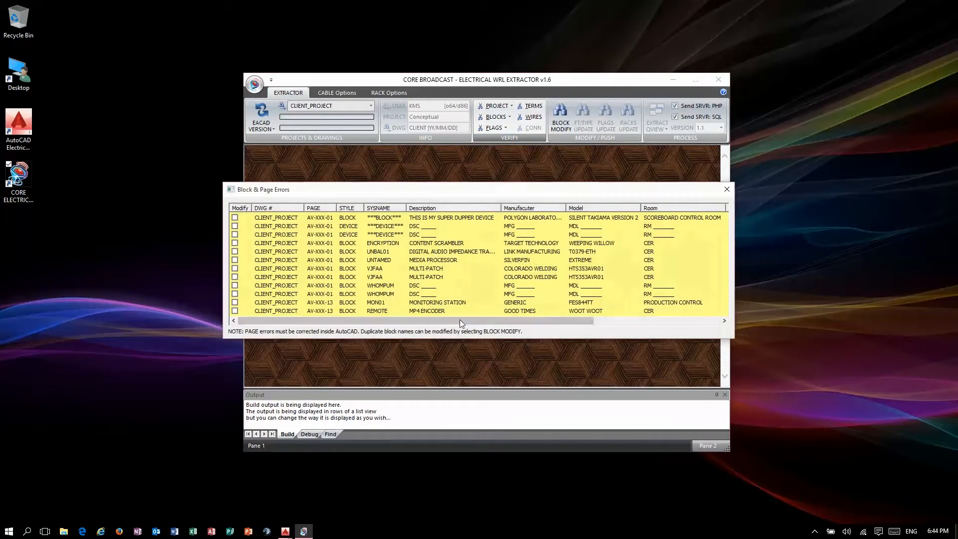
{"action": "left_click_drag", "start_coordinate": [412, 320], "coordinate": [537, 320]}
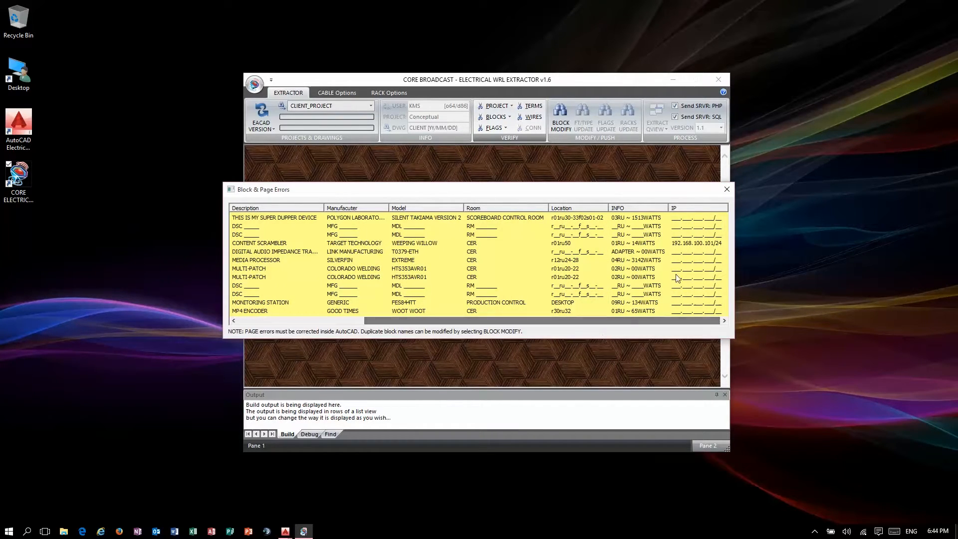
{"action": "left_click", "coordinate": [727, 189]}
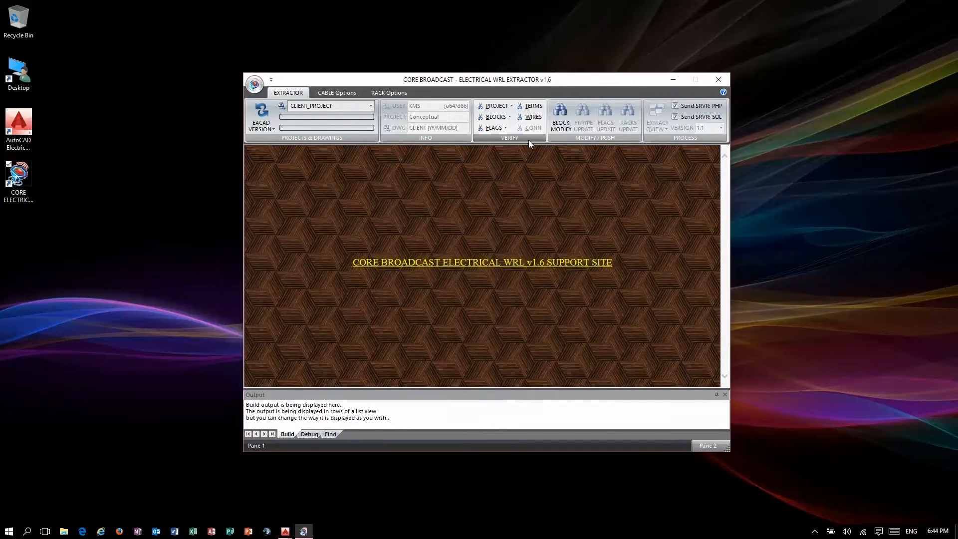
{"action": "left_click", "coordinate": [501, 128]}
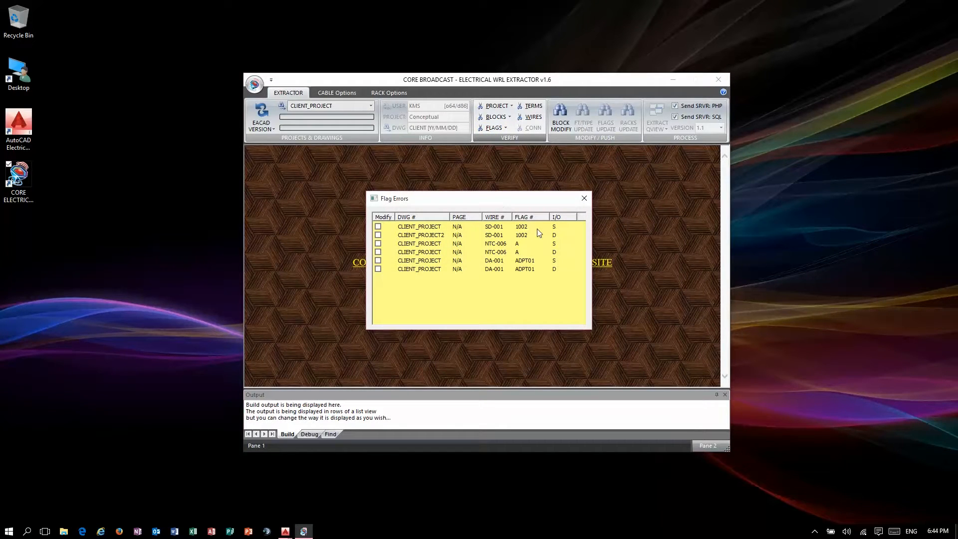
{"action": "left_click", "coordinate": [584, 198]}
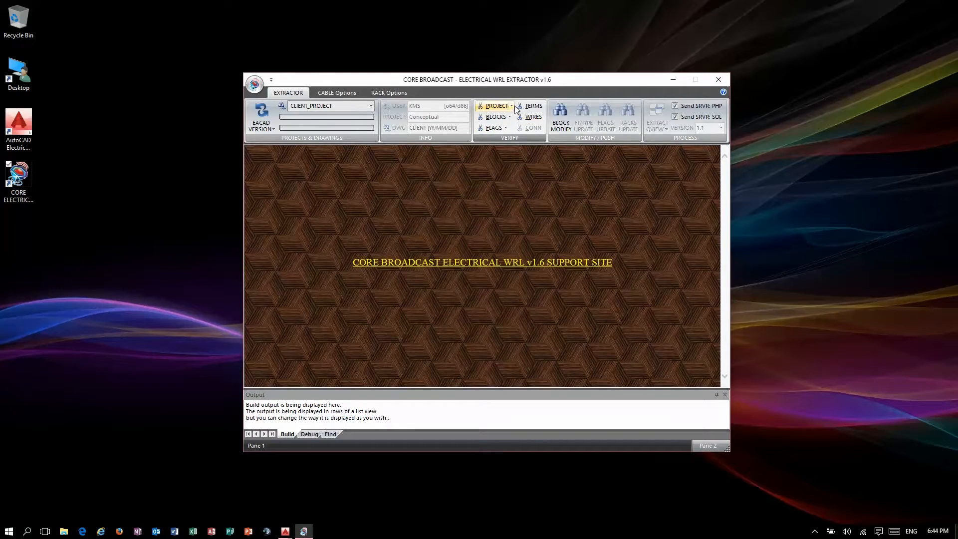
Select the ***BLOCK*** entry for modification and enter description 1, manufacturer 2, model 3 and room 4
{"action": "left_click", "coordinate": [560, 117]}
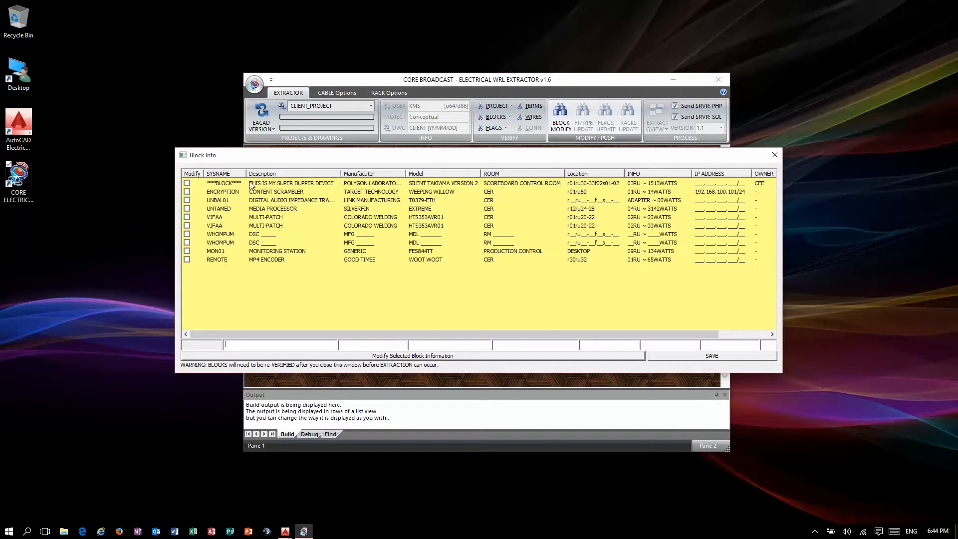
{"action": "left_click", "coordinate": [187, 183]}
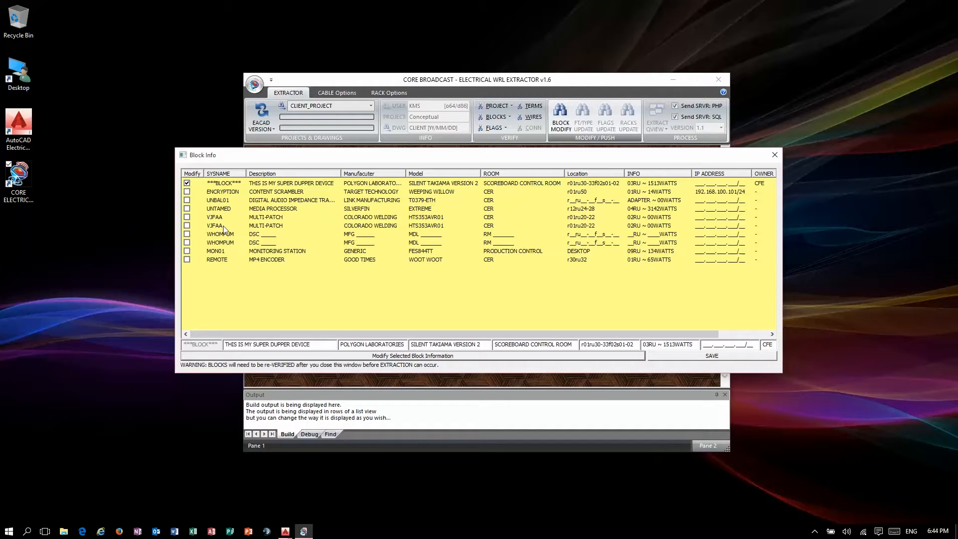
{"action": "left_click_drag", "start_coordinate": [311, 344], "coordinate": [214, 345]}
{"action": "type", "text": "1"}
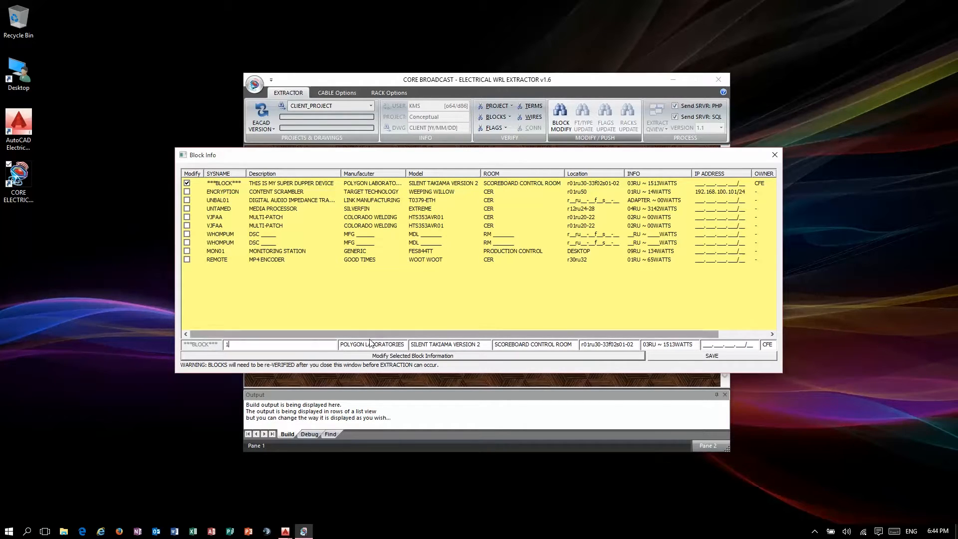
{"action": "left_click_drag", "start_coordinate": [406, 345], "coordinate": [313, 346]}
{"action": "type", "text": "1"}
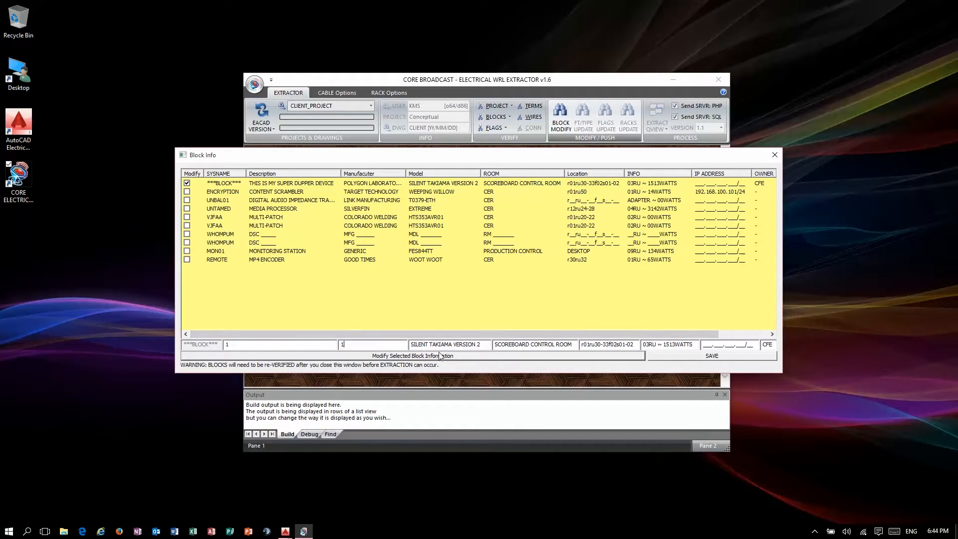
{"action": "left_click_drag", "start_coordinate": [483, 344], "coordinate": [411, 344]}
{"action": "type", "text": "3"}
{"action": "left_click_drag", "start_coordinate": [574, 344], "coordinate": [493, 344]}
{"action": "type", "text": "4"}
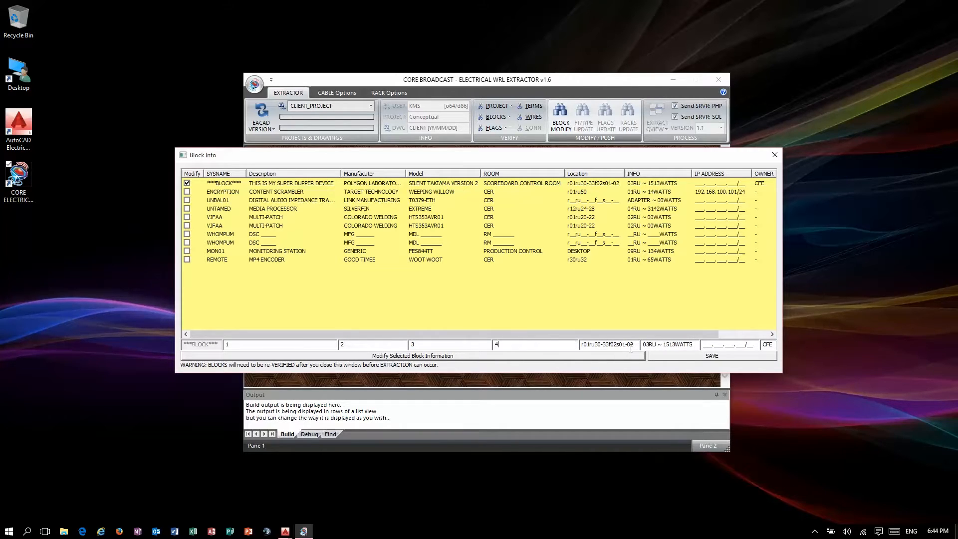
Enter location 5, info 6, IP address 7 and owner 8 for ***BLOCK*** and apply the modified block information
{"action": "left_click_drag", "start_coordinate": [634, 345], "coordinate": [582, 344]}
{"action": "type", "text": "5"}
{"action": "left_click_drag", "start_coordinate": [696, 344], "coordinate": [643, 344]}
{"action": "type", "text": "6"}
{"action": "left_click_drag", "start_coordinate": [756, 344], "coordinate": [703, 344]}
{"action": "type", "text": "7"}
{"action": "left_click_drag", "start_coordinate": [772, 344], "coordinate": [762, 345]}
{"action": "type", "text": "8"}
{"action": "left_click", "coordinate": [526, 356]}
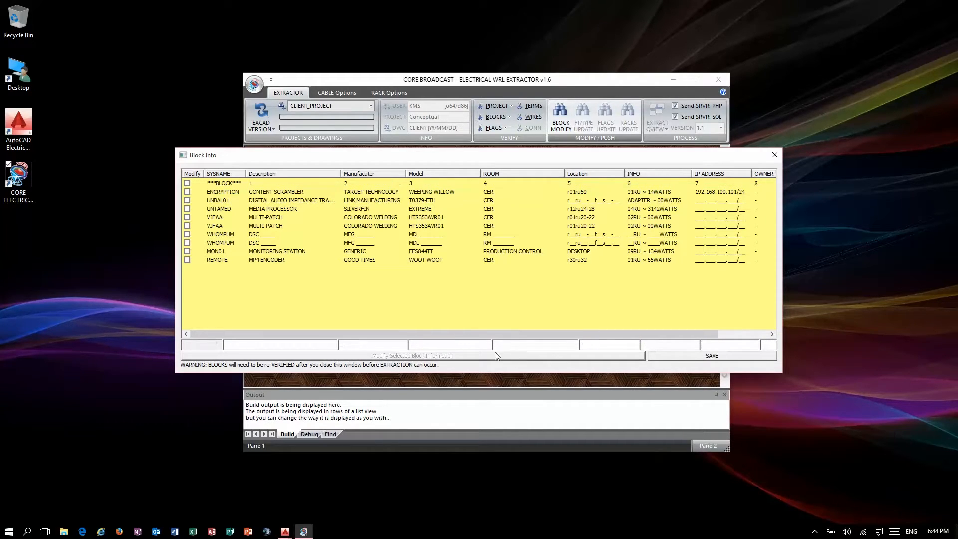
Apply the values of ***BLOCK*** to the ENCRYPTION and UNBAL01 blocks in one modification
{"action": "left_click", "coordinate": [187, 184]}
{"action": "left_click", "coordinate": [187, 192]}
{"action": "left_click", "coordinate": [187, 200]}
{"action": "left_click", "coordinate": [426, 356]}
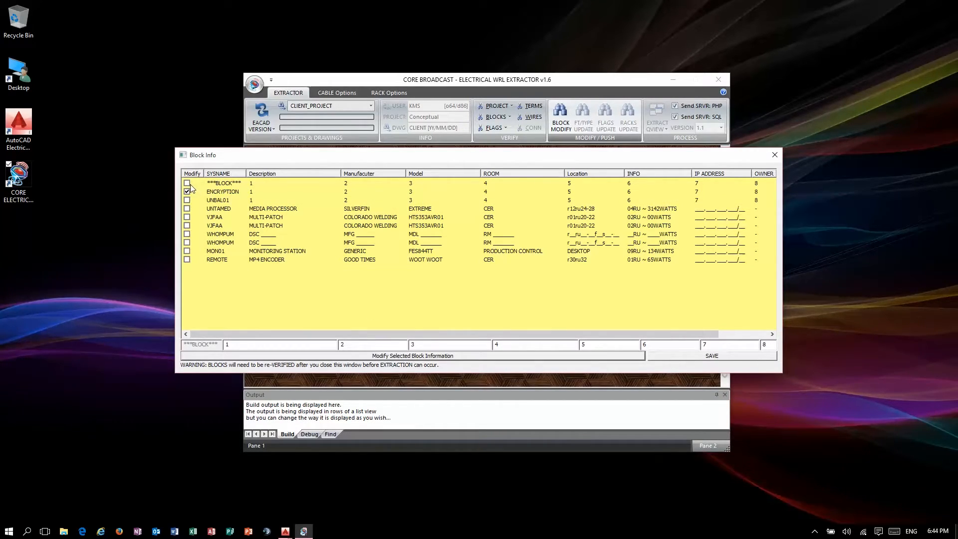
Rename the ENCRYPTION block's system name to MYNEWNAME and apply the change
{"action": "left_click", "coordinate": [226, 199]}
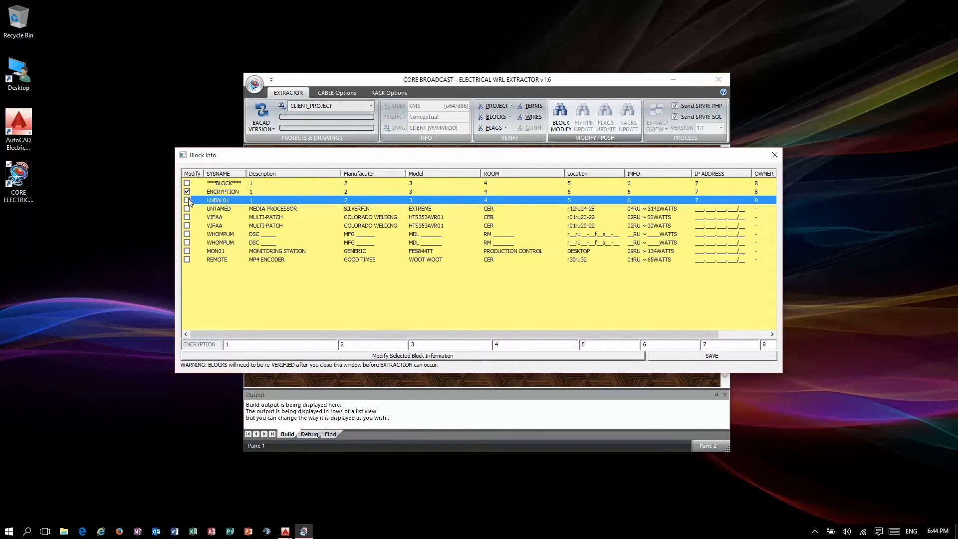
{"action": "left_click", "coordinate": [202, 191]}
{"action": "left_click_drag", "start_coordinate": [212, 345], "coordinate": [148, 349]}
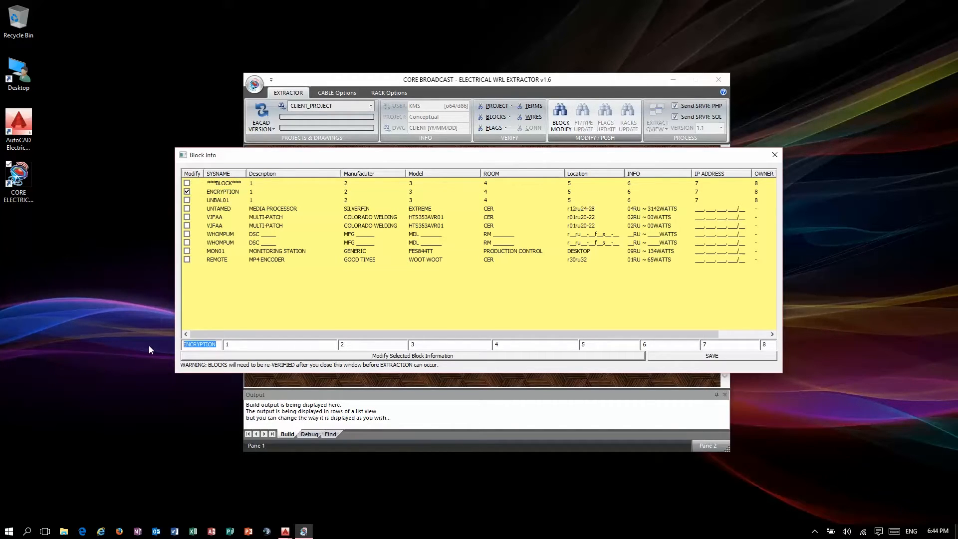
{"action": "type", "text": "MYNEWNAME"}
{"action": "key", "text": "Return"}
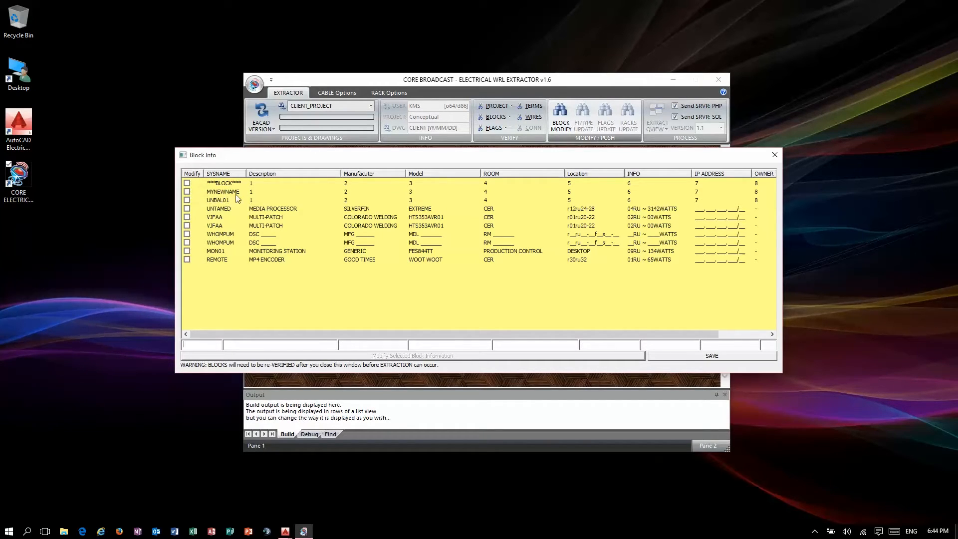
{"action": "left_click", "coordinate": [258, 194]}
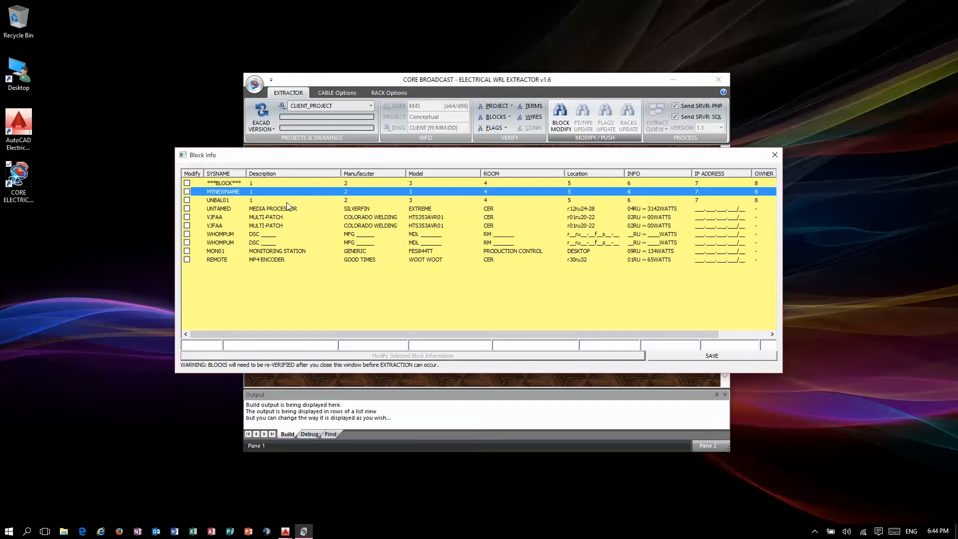
Close the block information without saving and exit the extractor, and check the system date and time
{"action": "left_click", "coordinate": [774, 155]}
{"action": "left_click", "coordinate": [718, 81]}
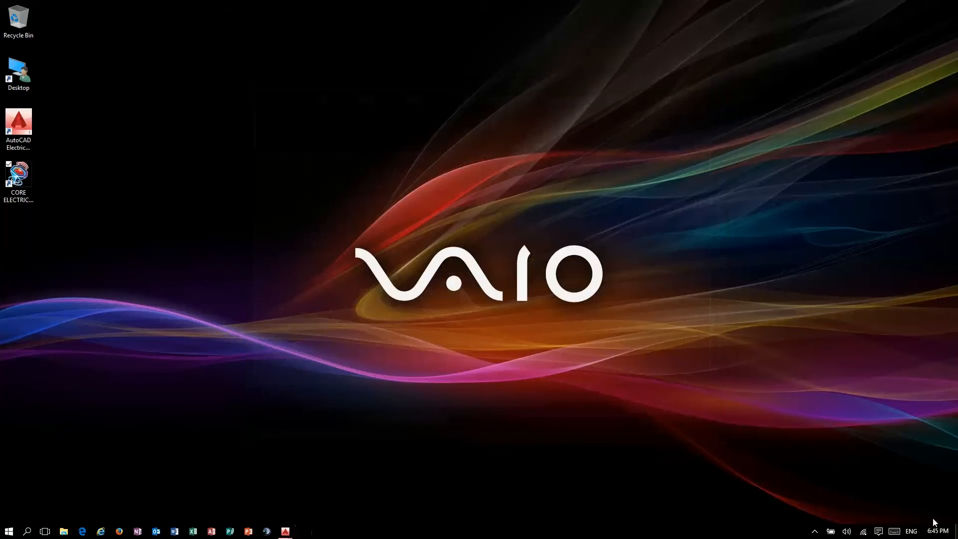
{"action": "left_click", "coordinate": [940, 534]}
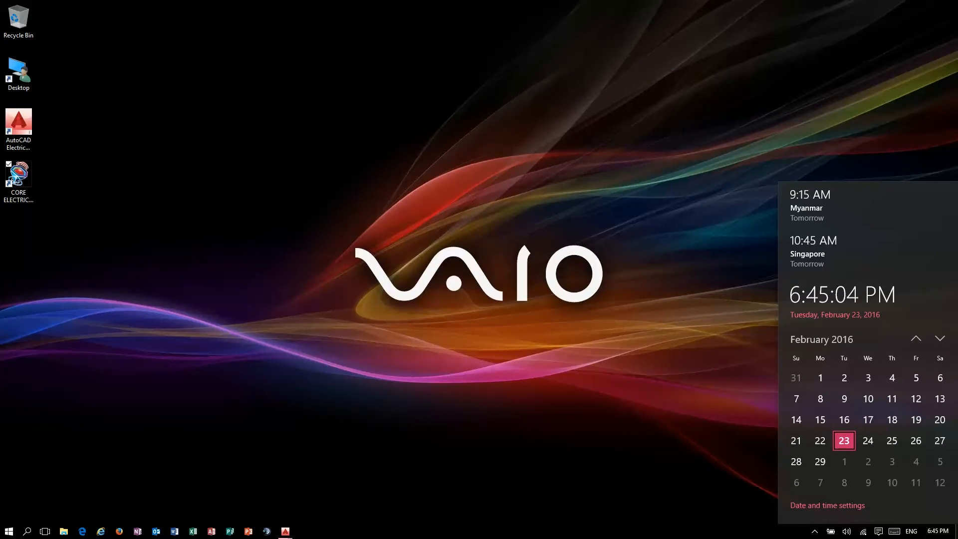